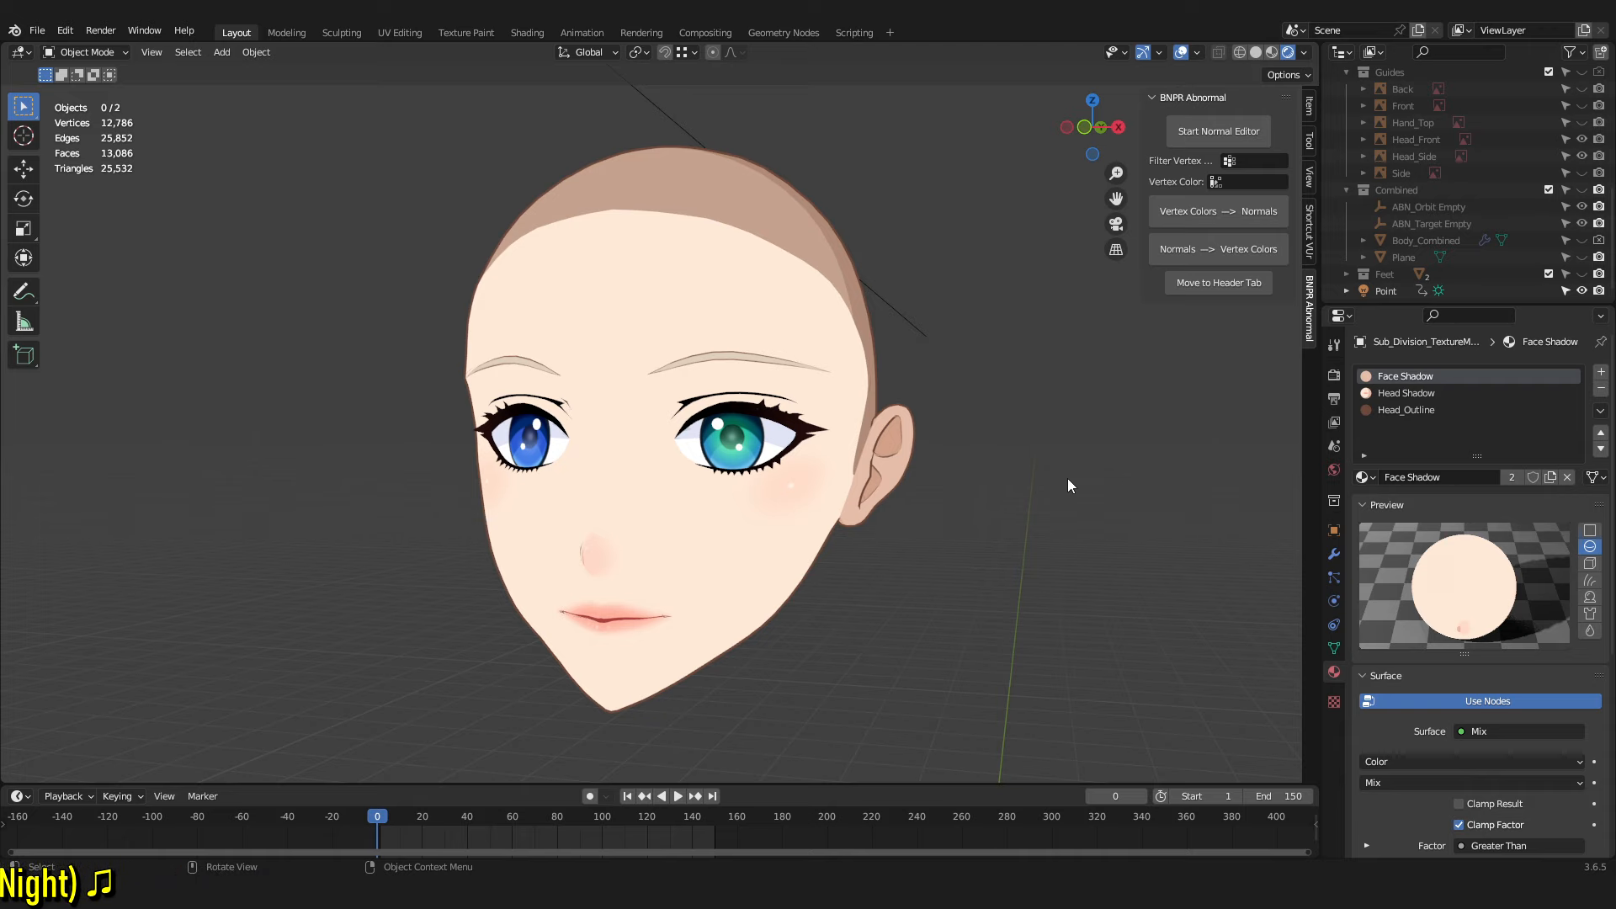
Enter Edit Mode on the head mesh and inspect the faces that belong to the Face Shadow and Head Shadow materials
middle_drag(1068, 480, 1185, 493)
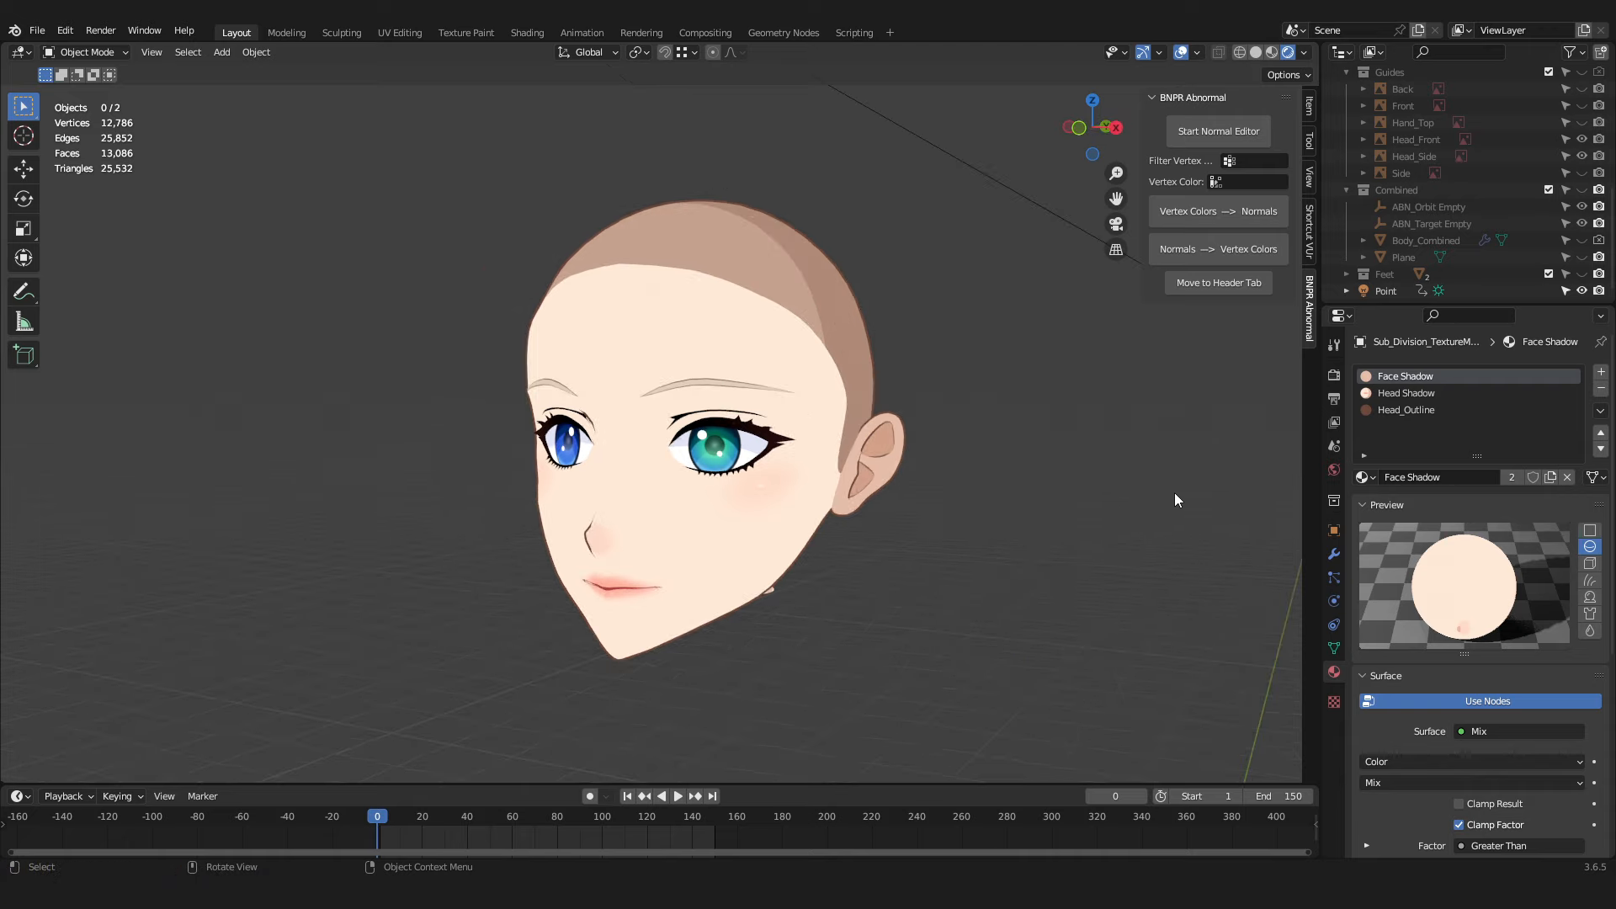
scroll(870, 517, up, 1)
middle_drag(1004, 533, 1010, 518)
click(862, 375)
key(Tab)
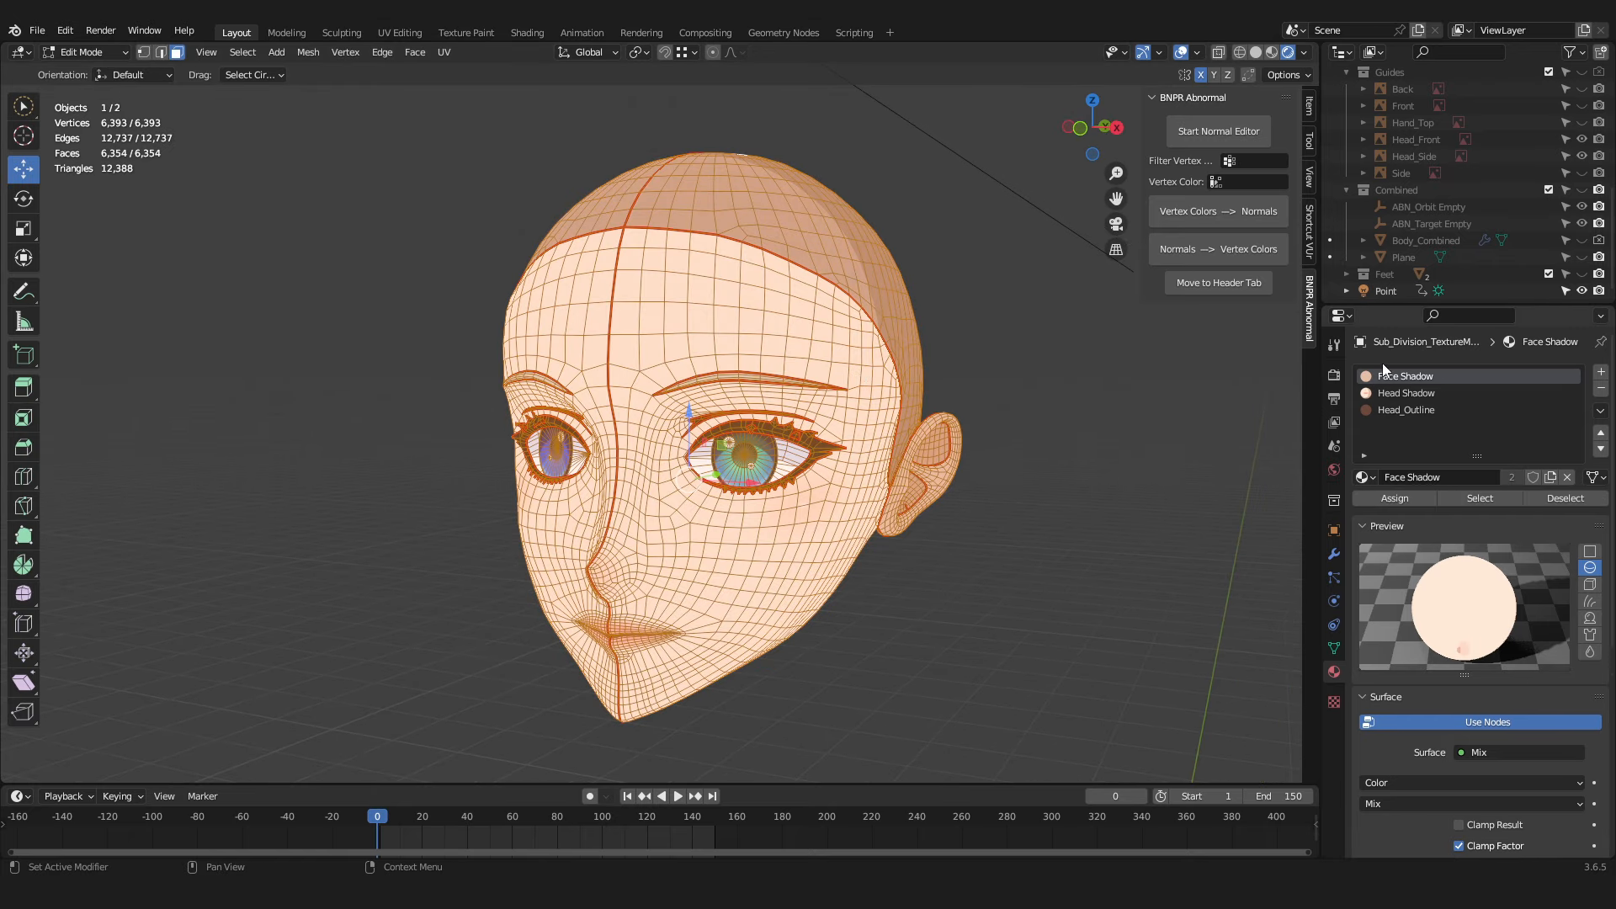
click(1418, 392)
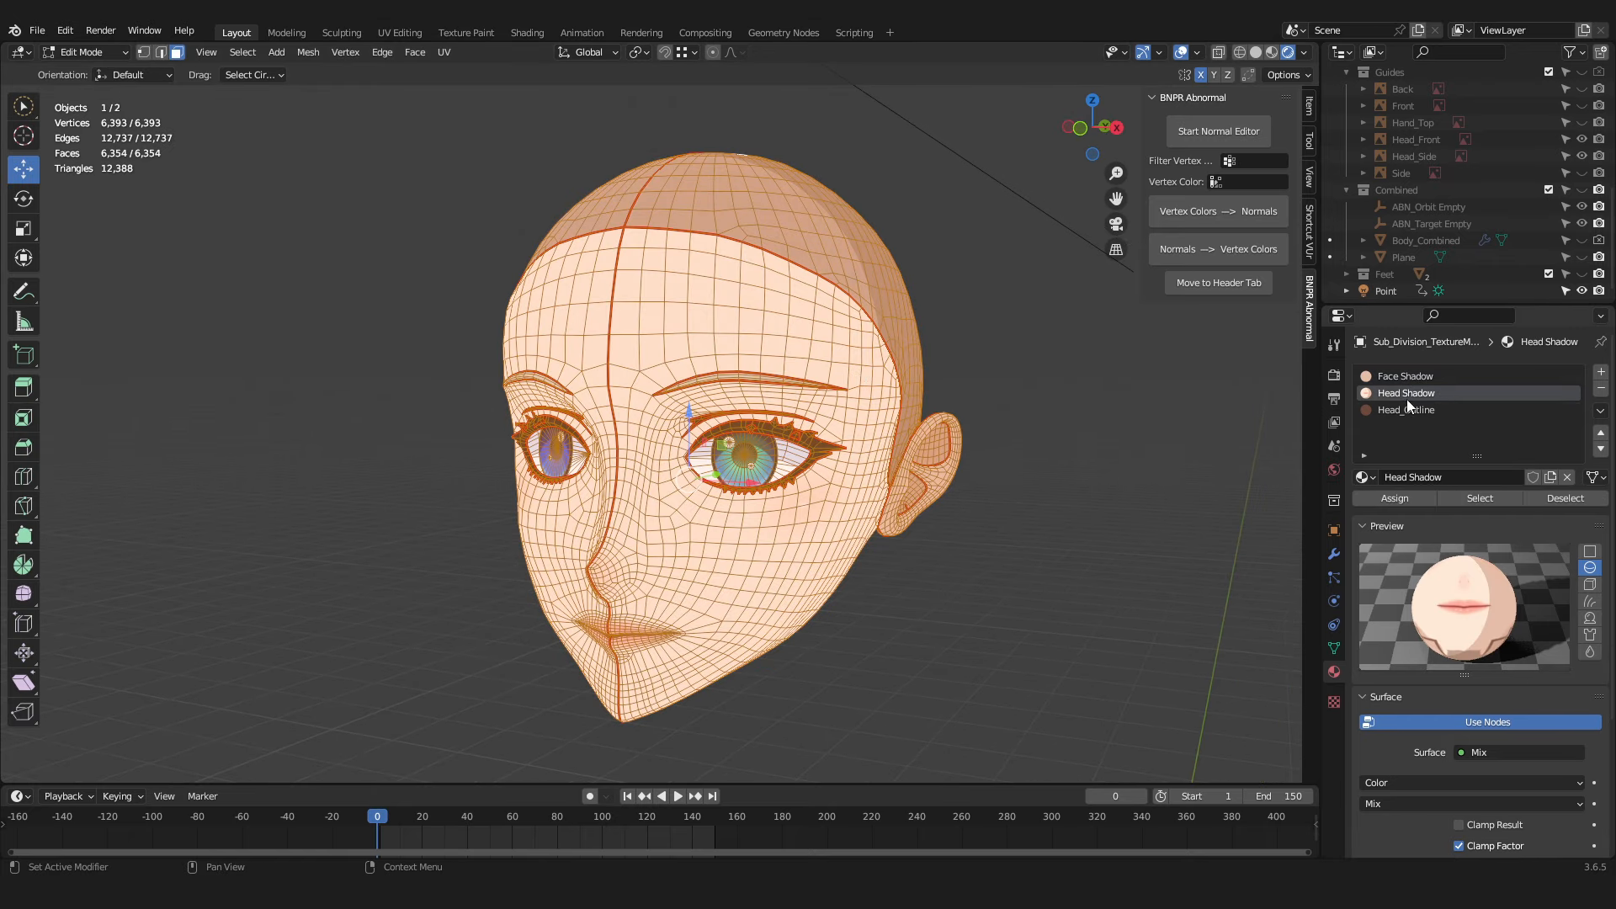
middle_drag(1094, 451, 1071, 447)
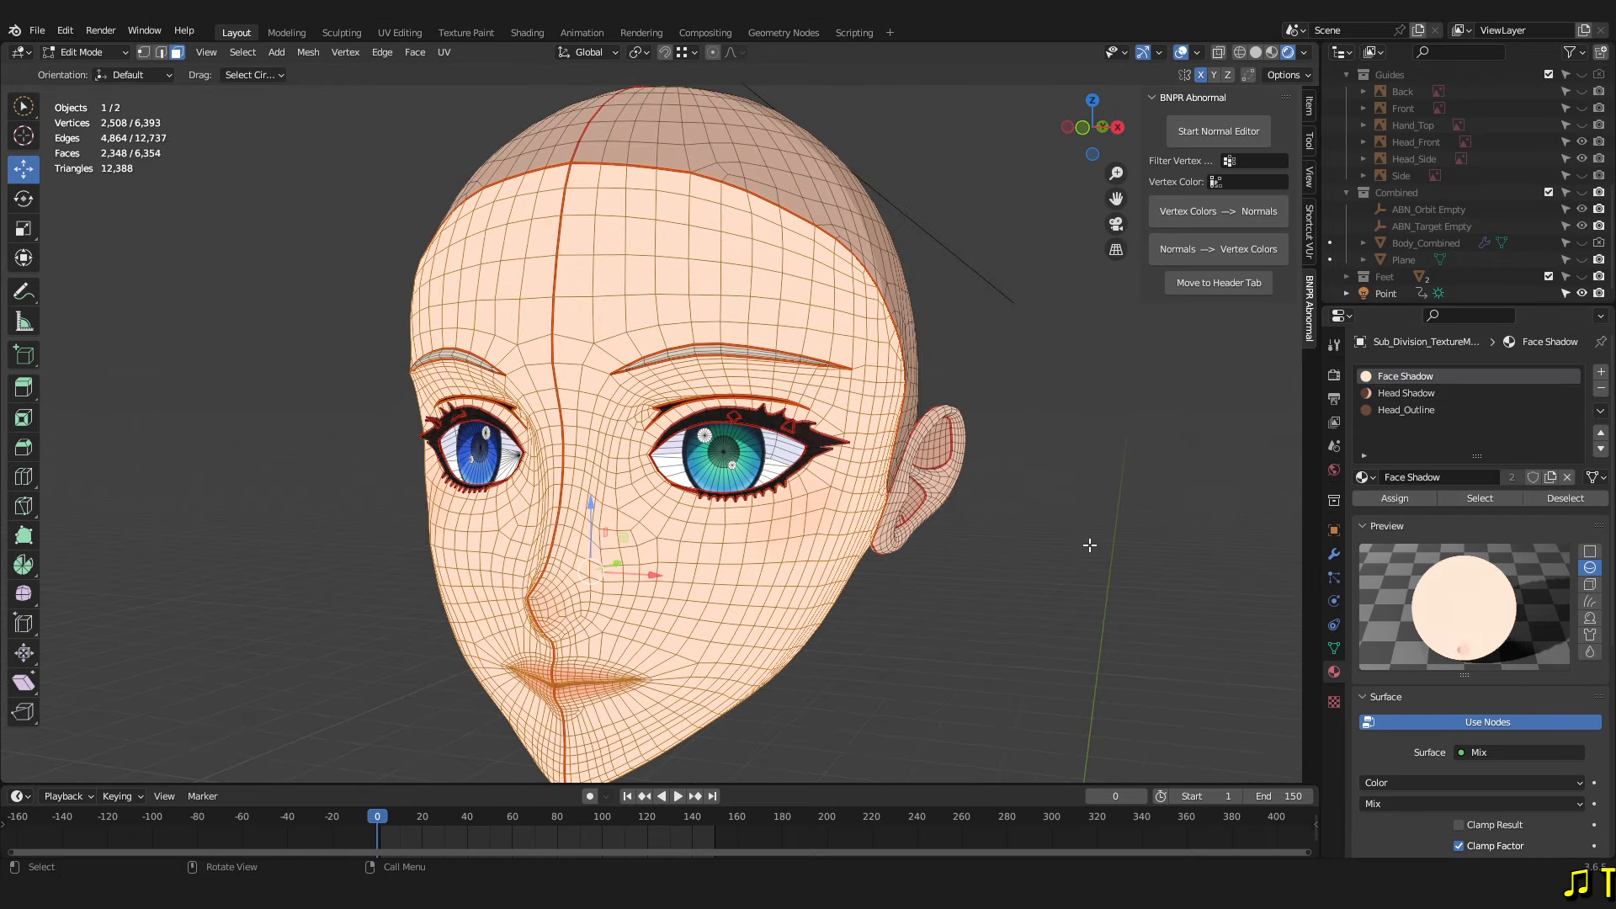
Switch to solid shading and examine the selected face region around the eyes, brows and side of the head
middle_drag(1089, 545, 1004, 532)
click(1256, 52)
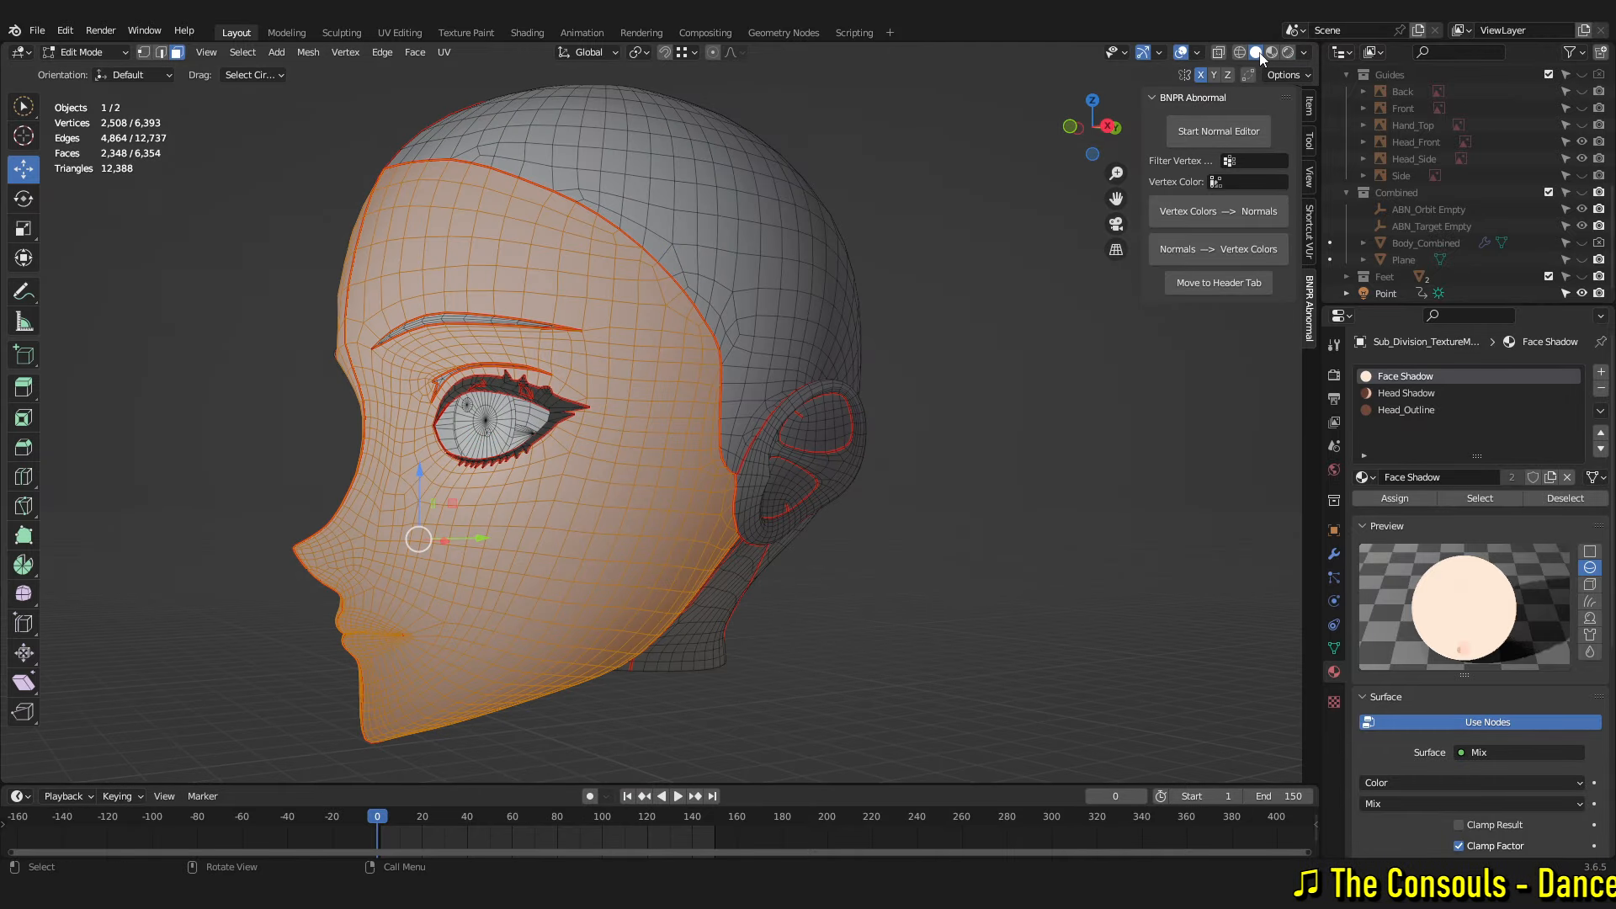
middle_drag(740, 337, 891, 331)
middle_drag(598, 566, 573, 650)
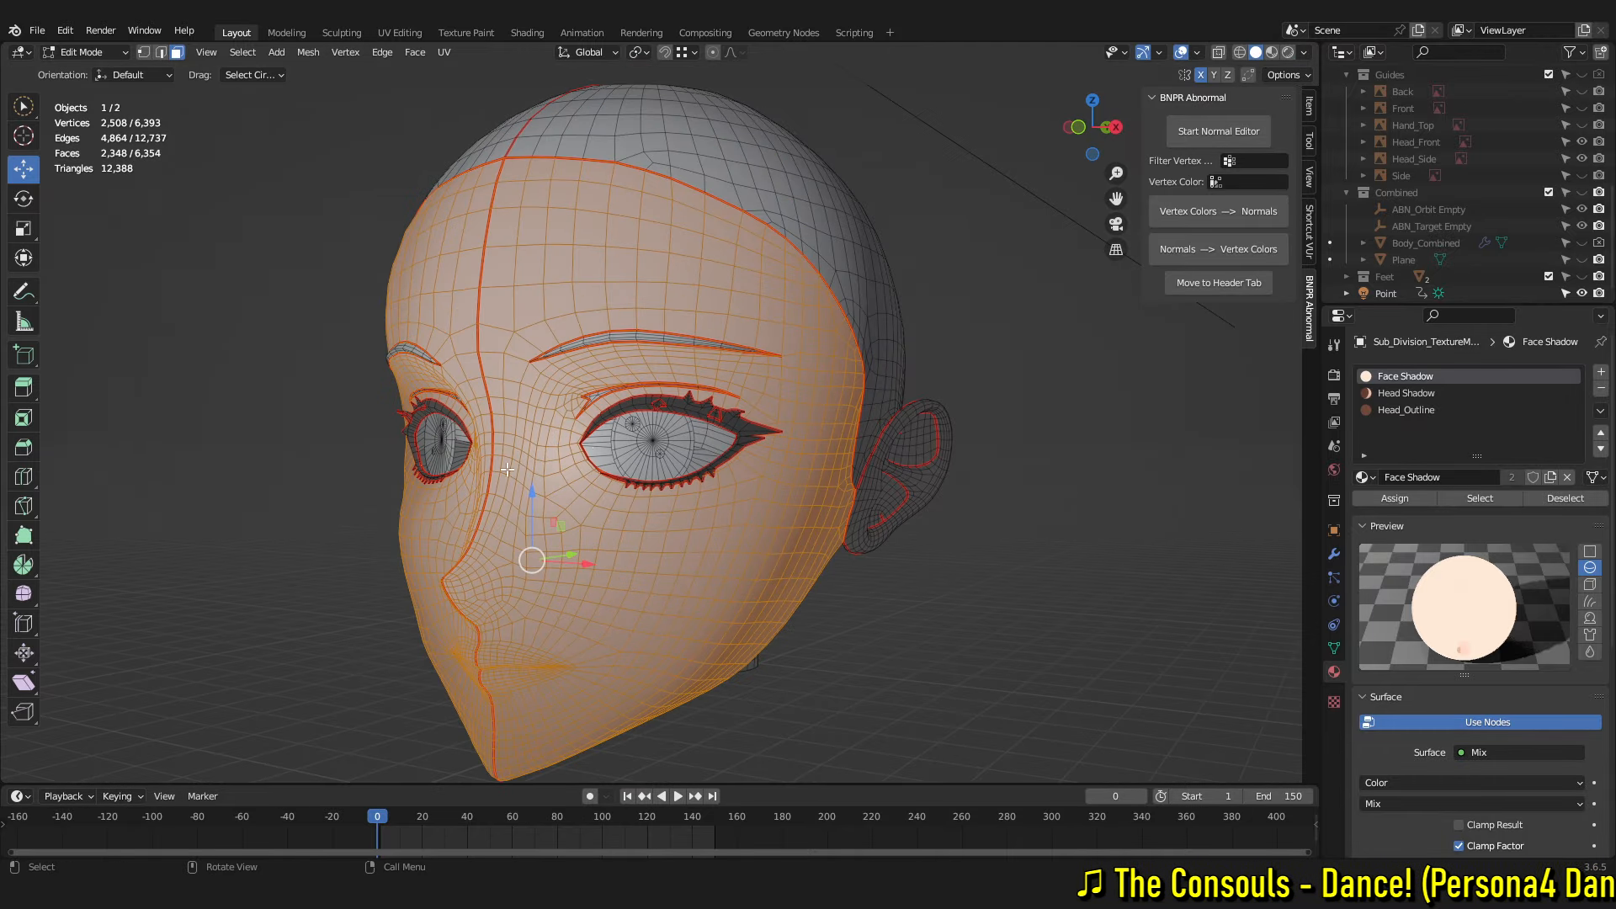
scroll(507, 469, up, 4)
scroll(744, 436, up, 3)
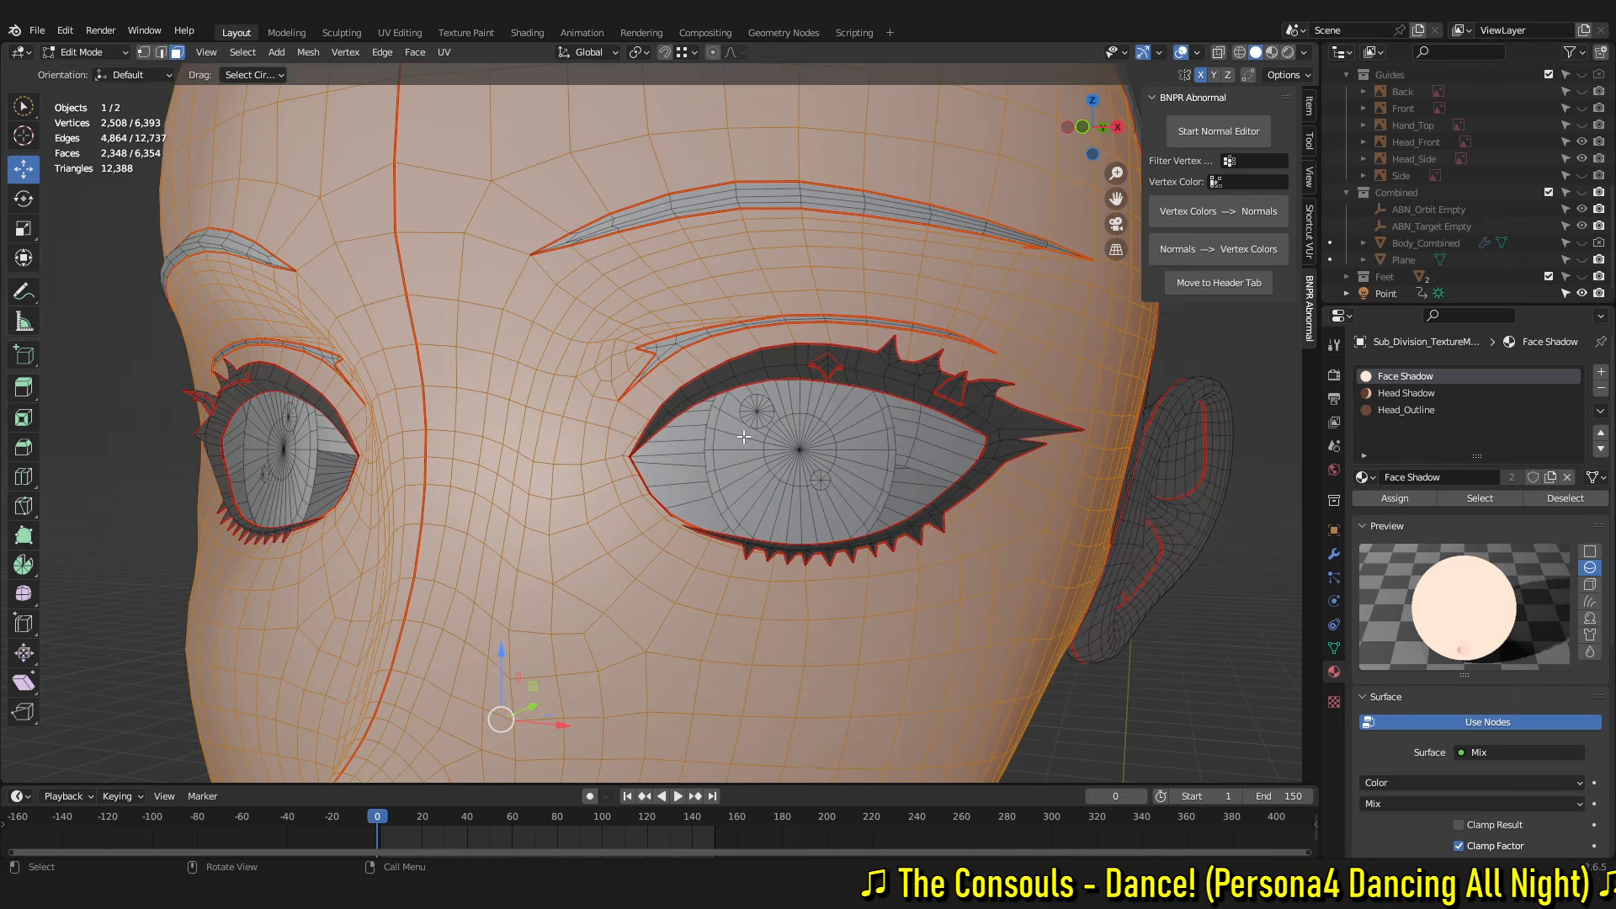
scroll(909, 413, down, 7)
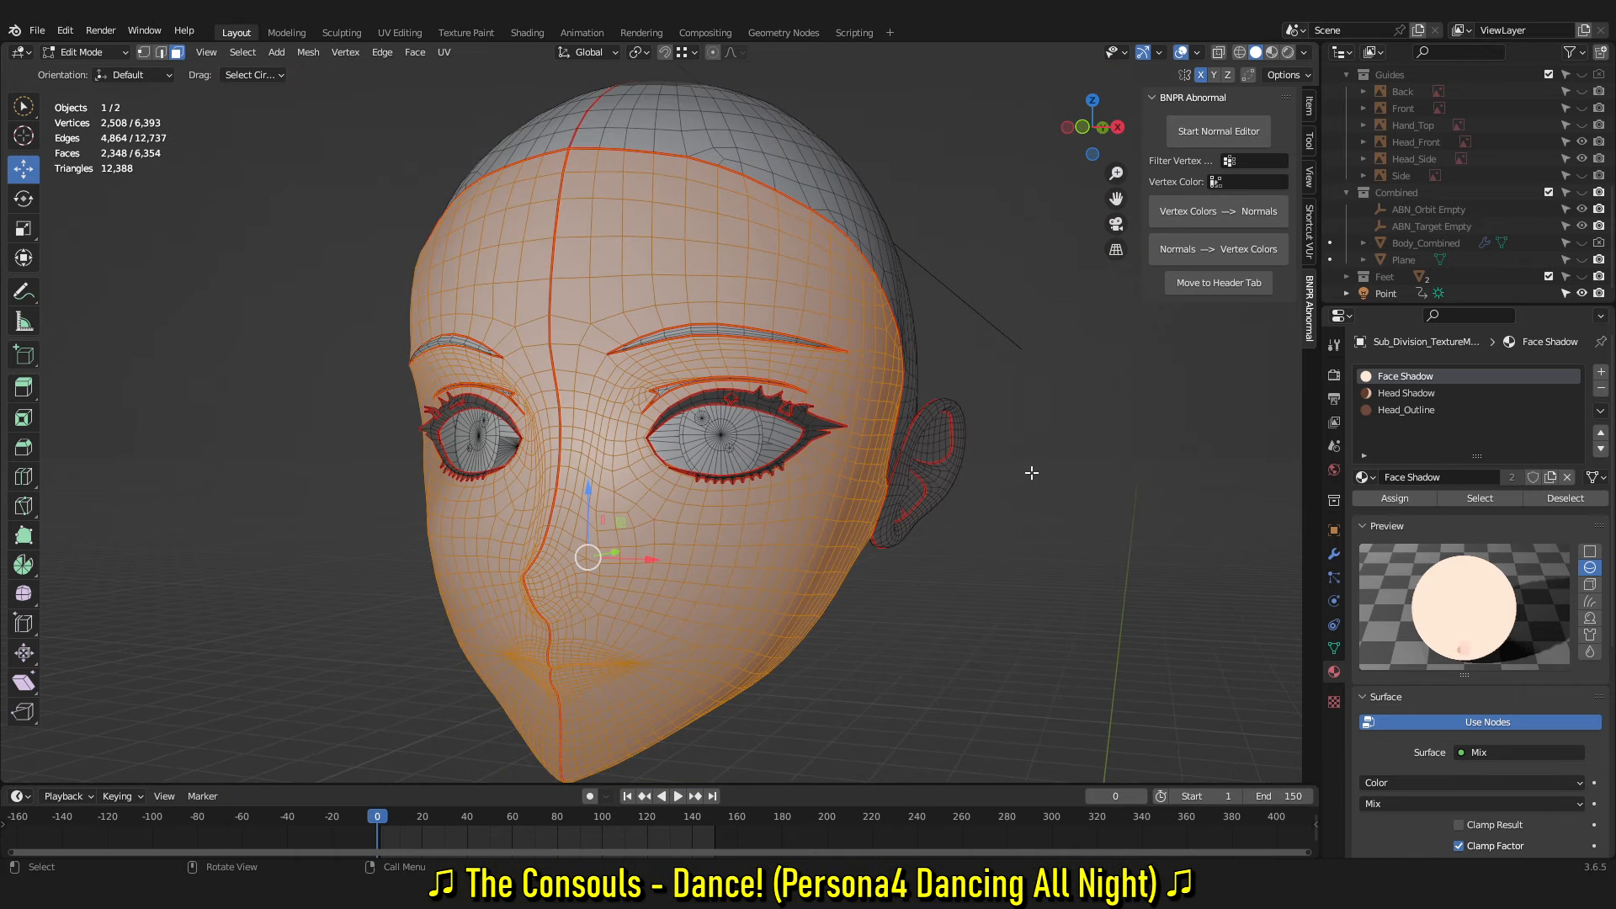
Return to rendered shading in Object Mode and scrub the animation to review how the shadows move across the face
click(1288, 52)
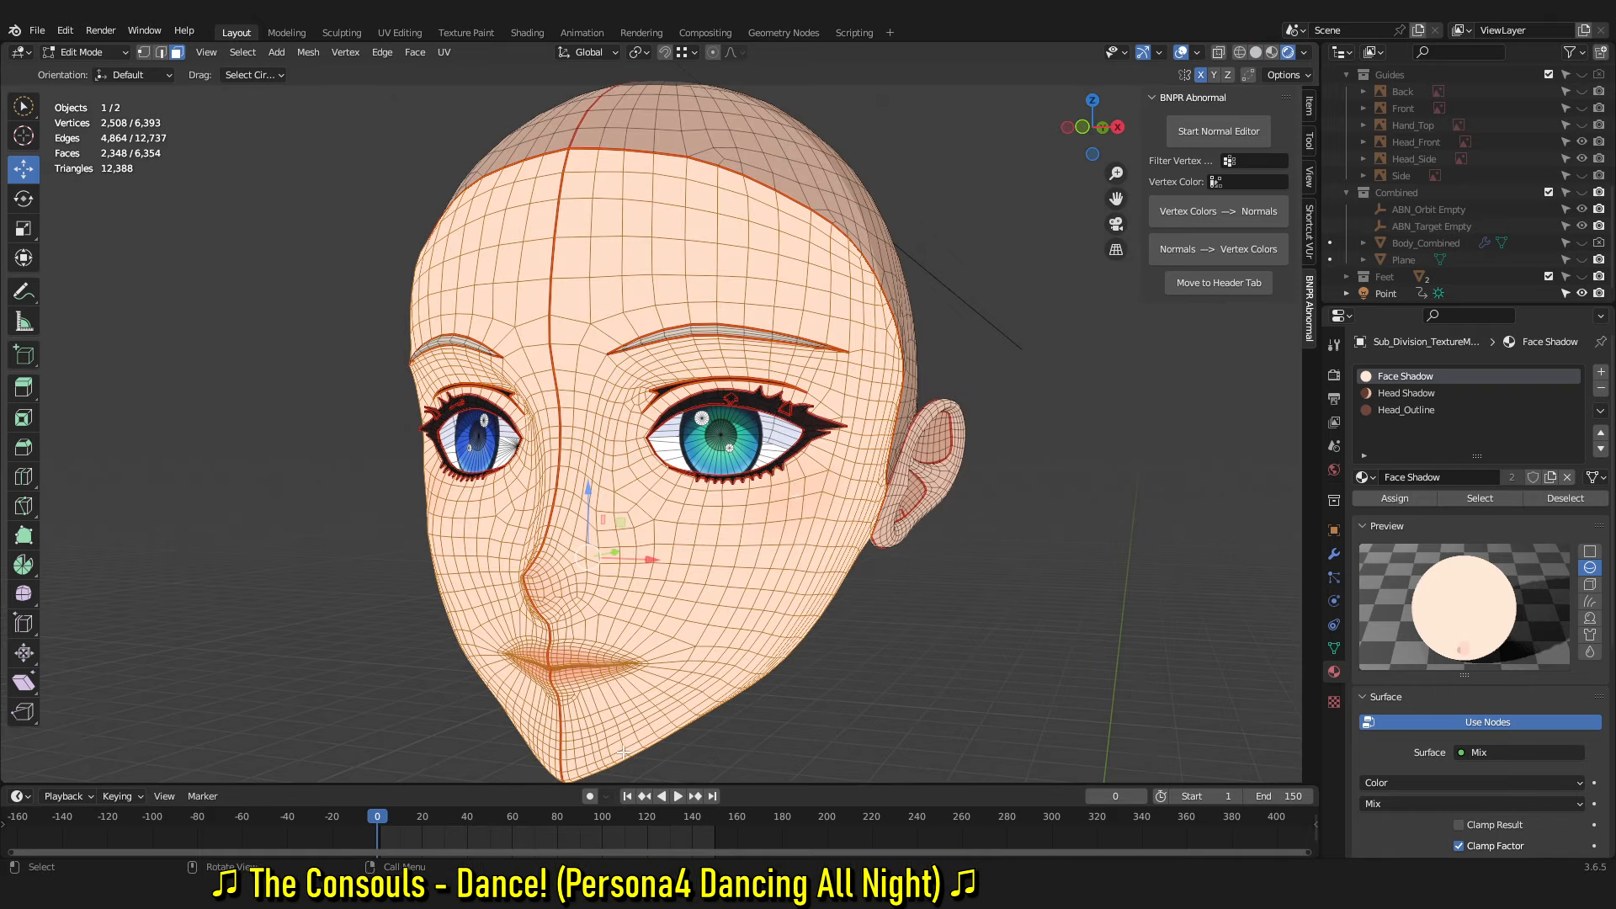
key(Tab)
drag(370, 815, 492, 821)
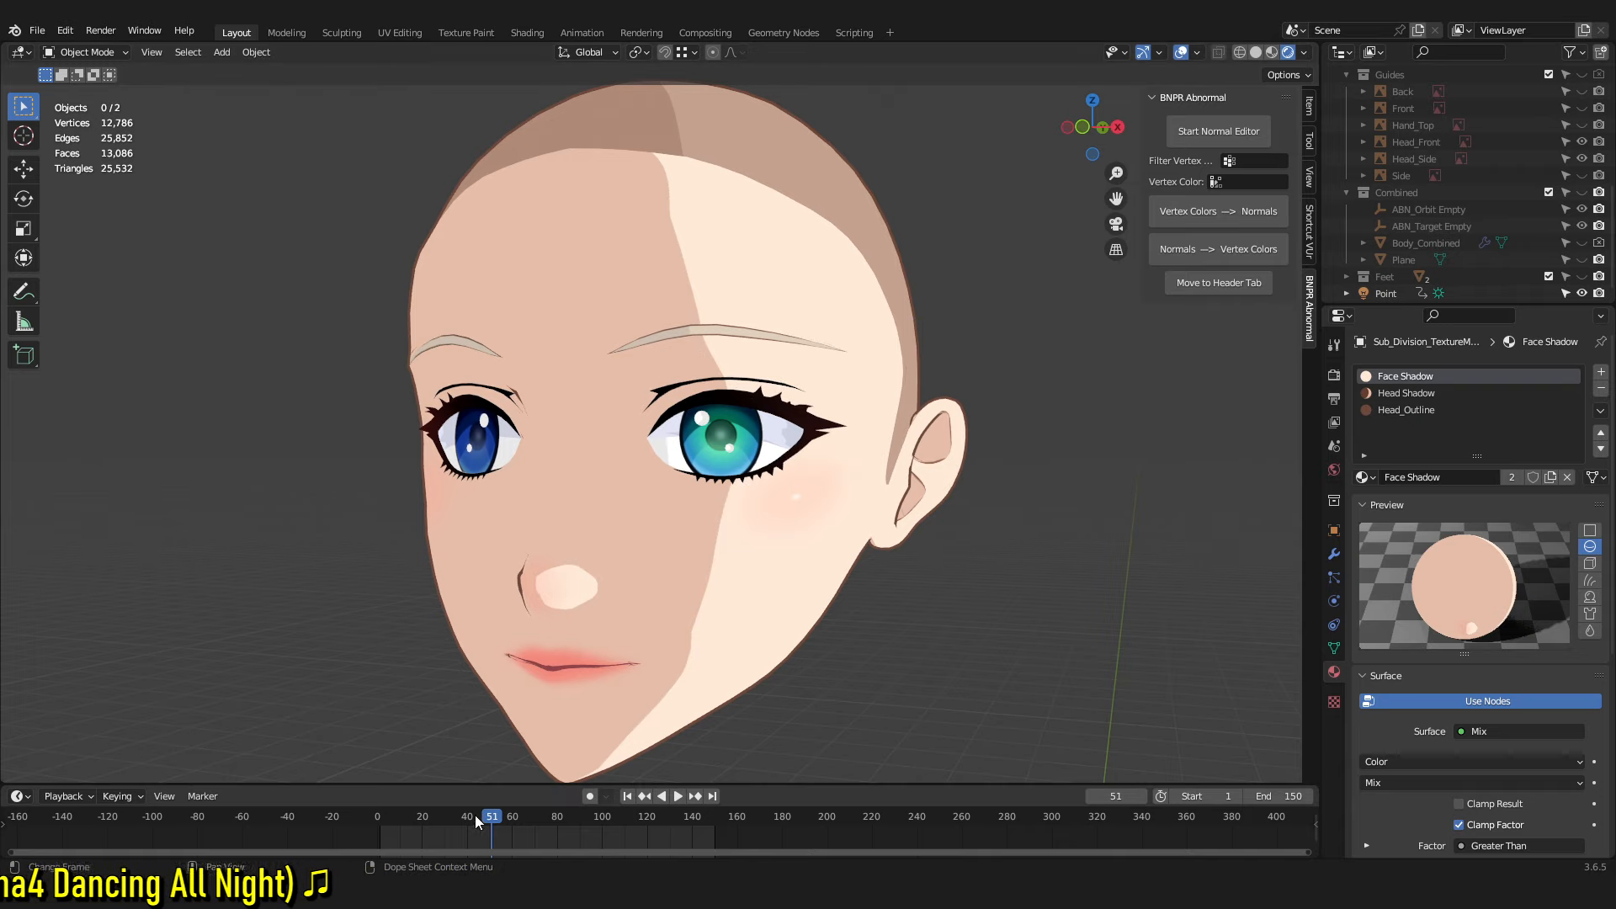
drag(506, 821, 671, 798)
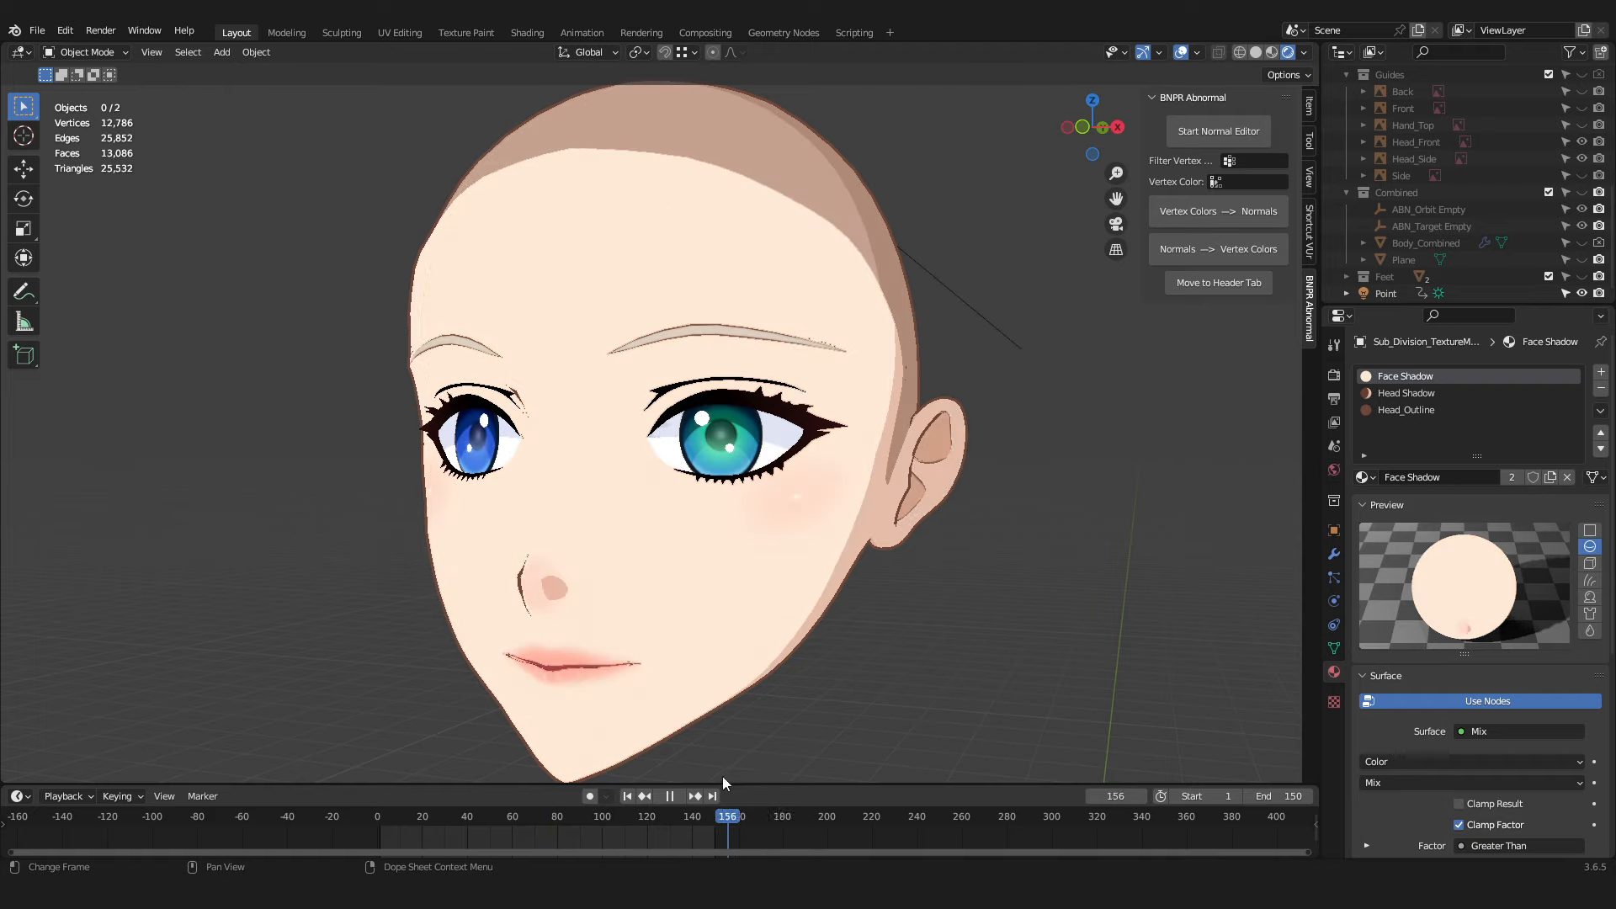
drag(659, 813, 515, 817)
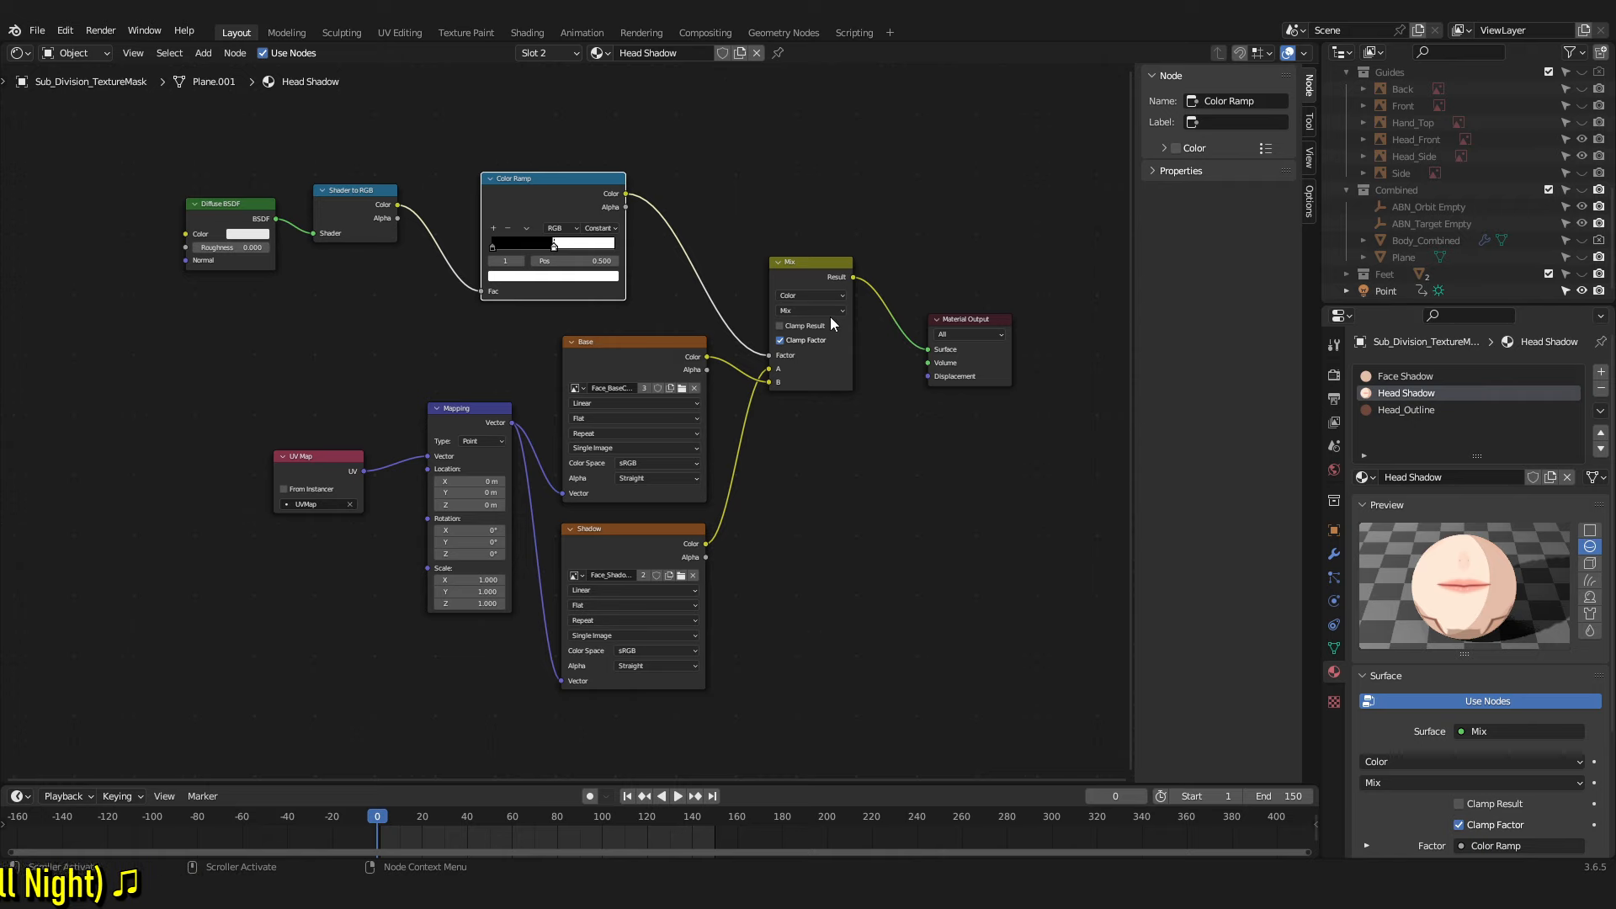
Change the 3D viewport area to the Shader Editor to display the Head Shadow node tree
click(20, 54)
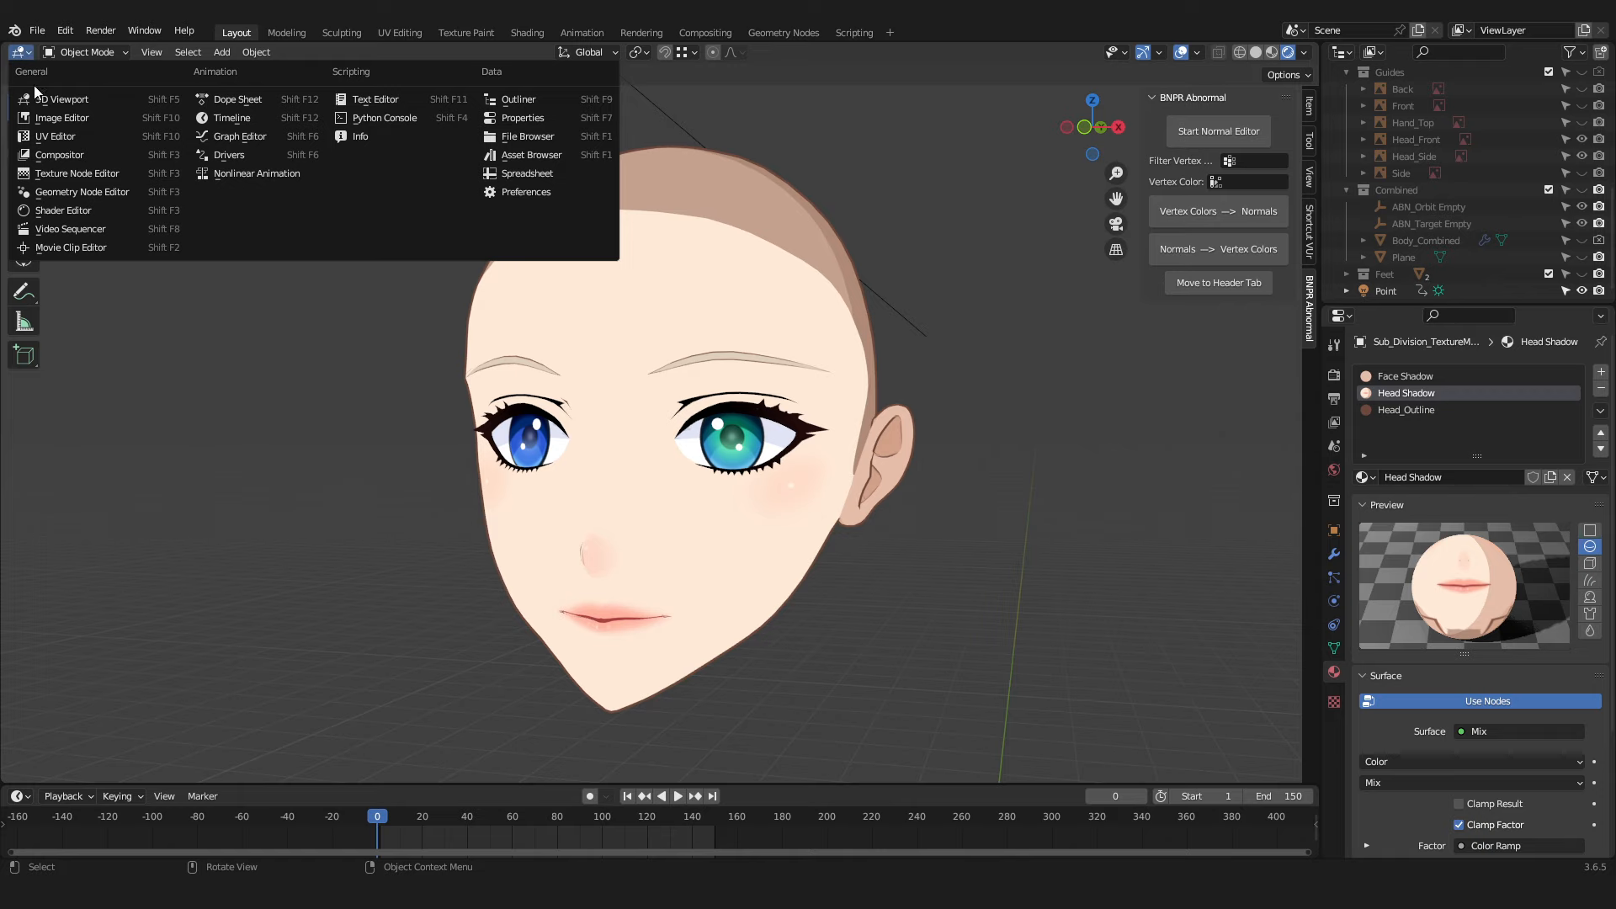
click(88, 212)
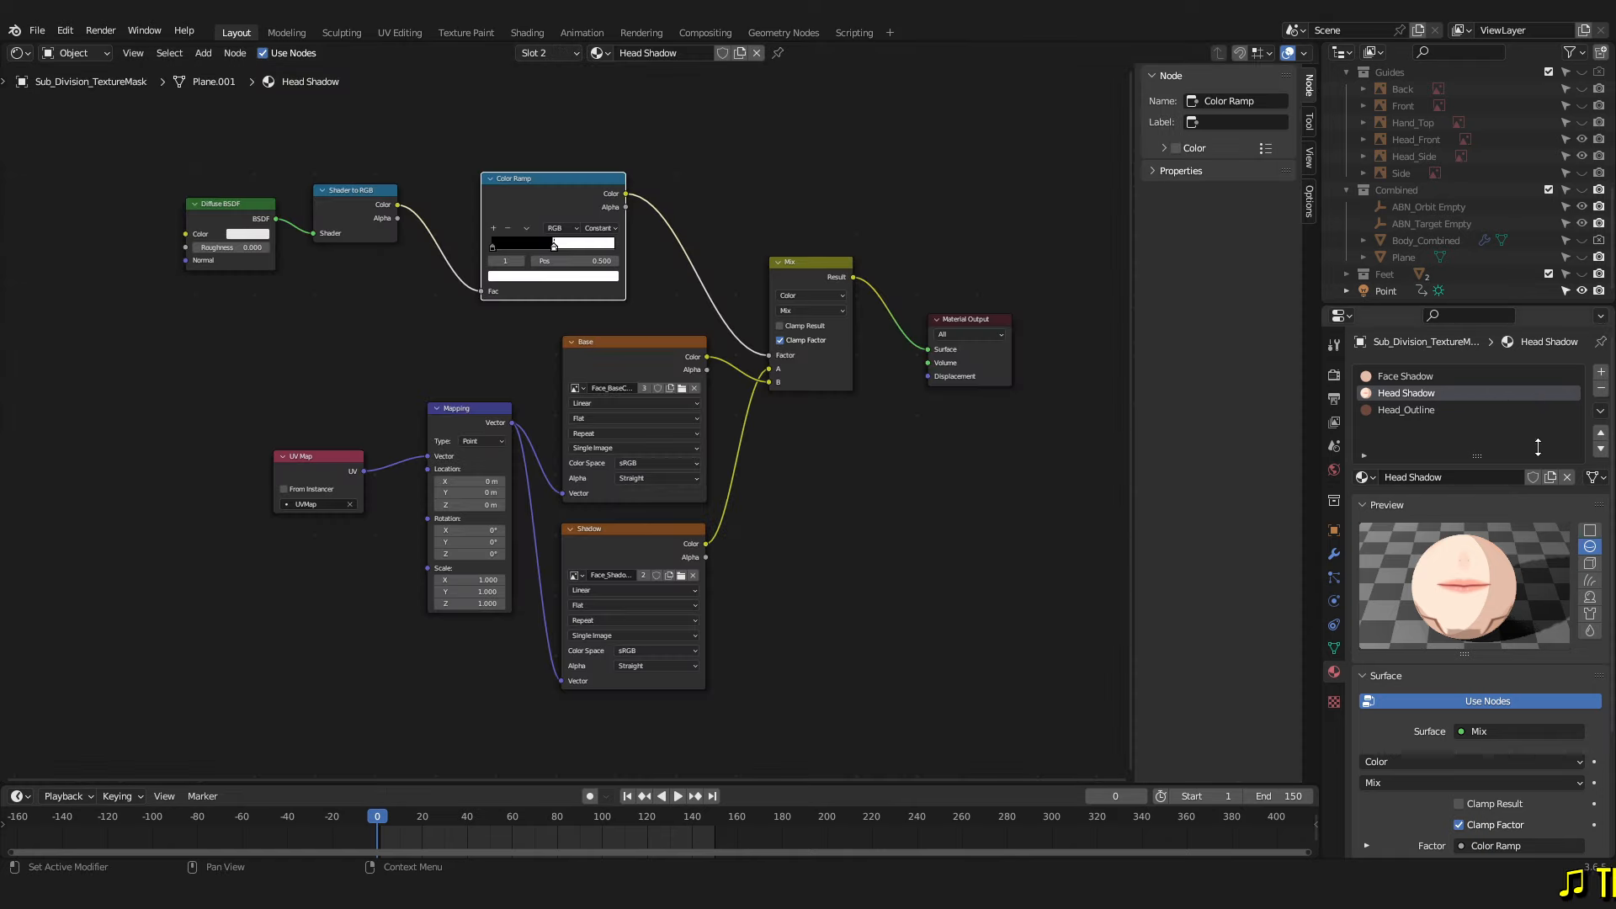
Add an empty material slot to the head, remove it again, and reselect the Head Shadow material
click(1600, 374)
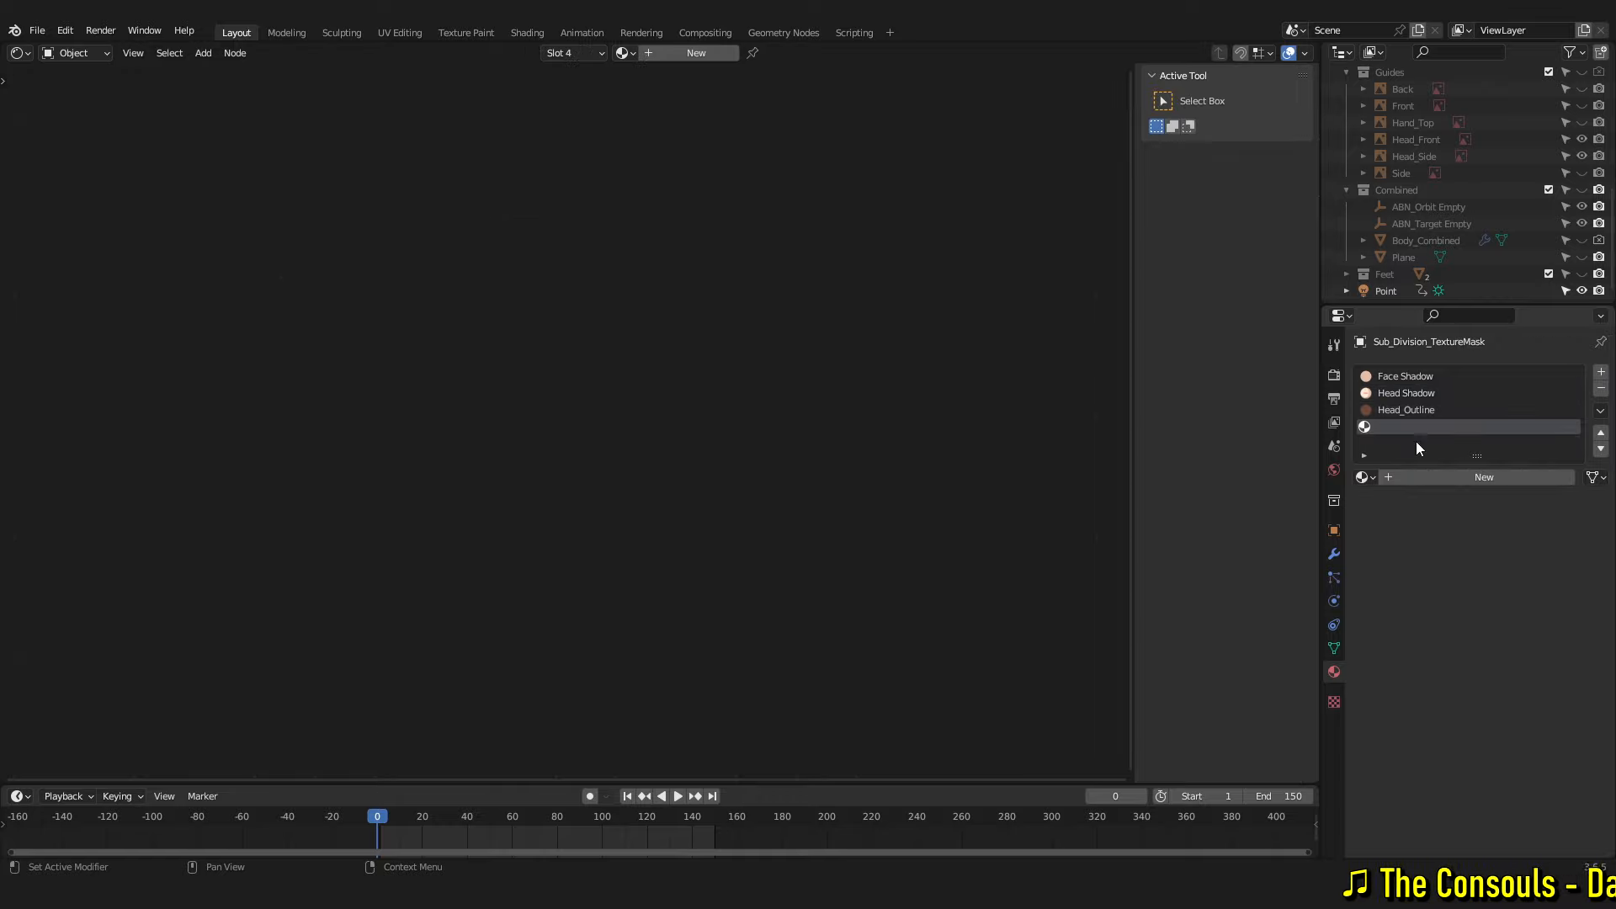
click(1600, 388)
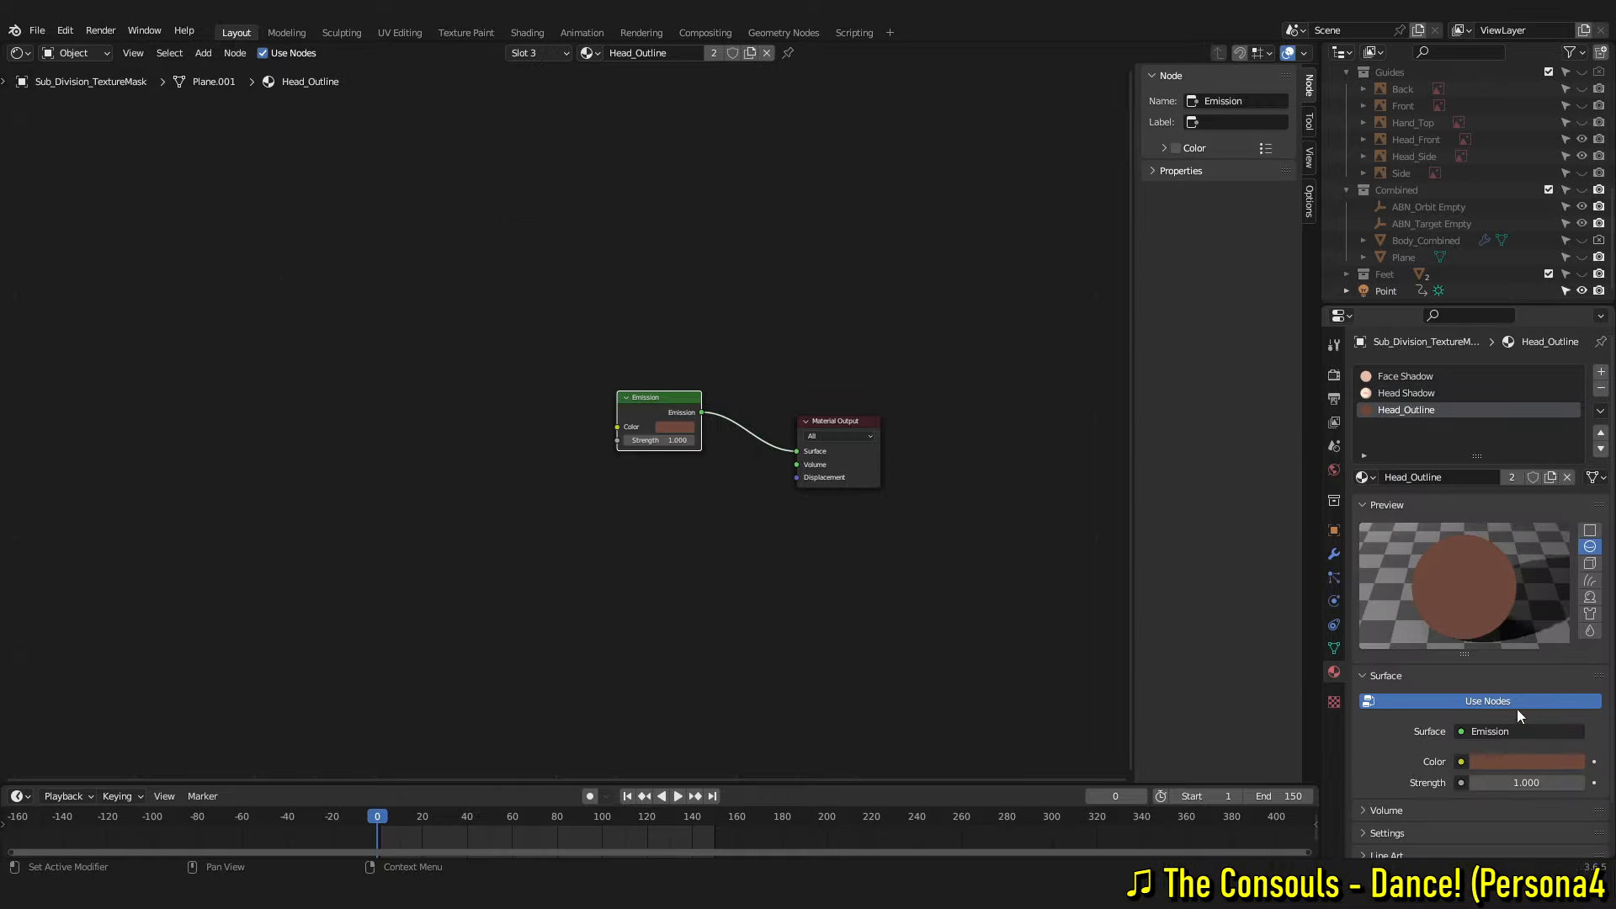
click(1417, 394)
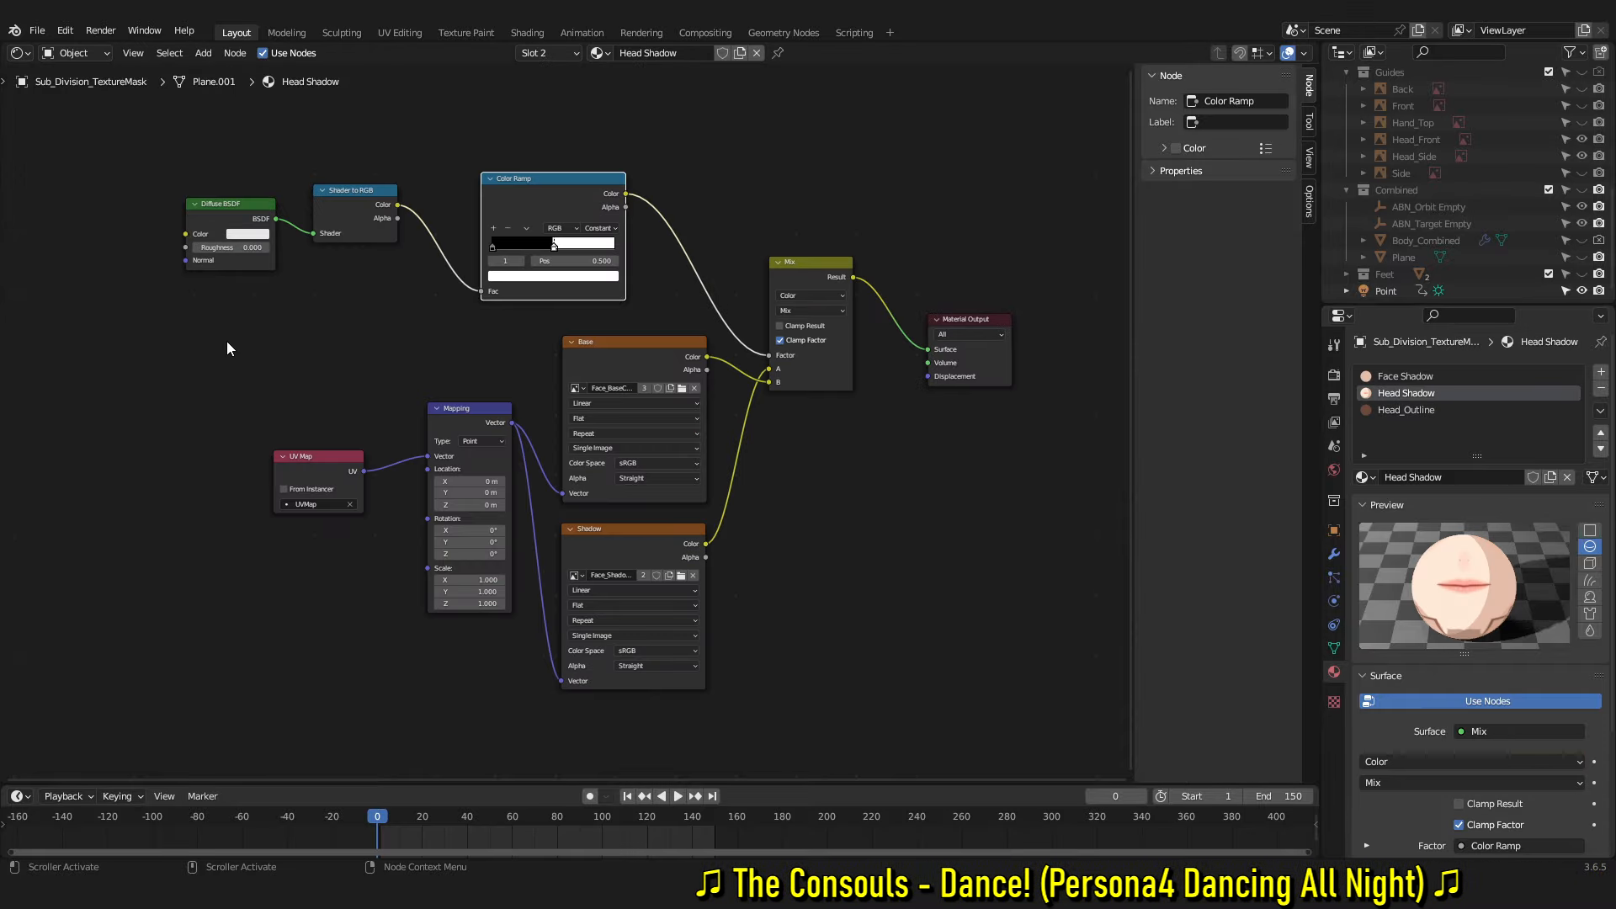
Add a Diffuse BSDF node above the existing one as a demonstration and delete it again
scroll(866, 603, up, 1)
middle_drag(87, 397, 266, 461)
scroll(362, 492, up, 1)
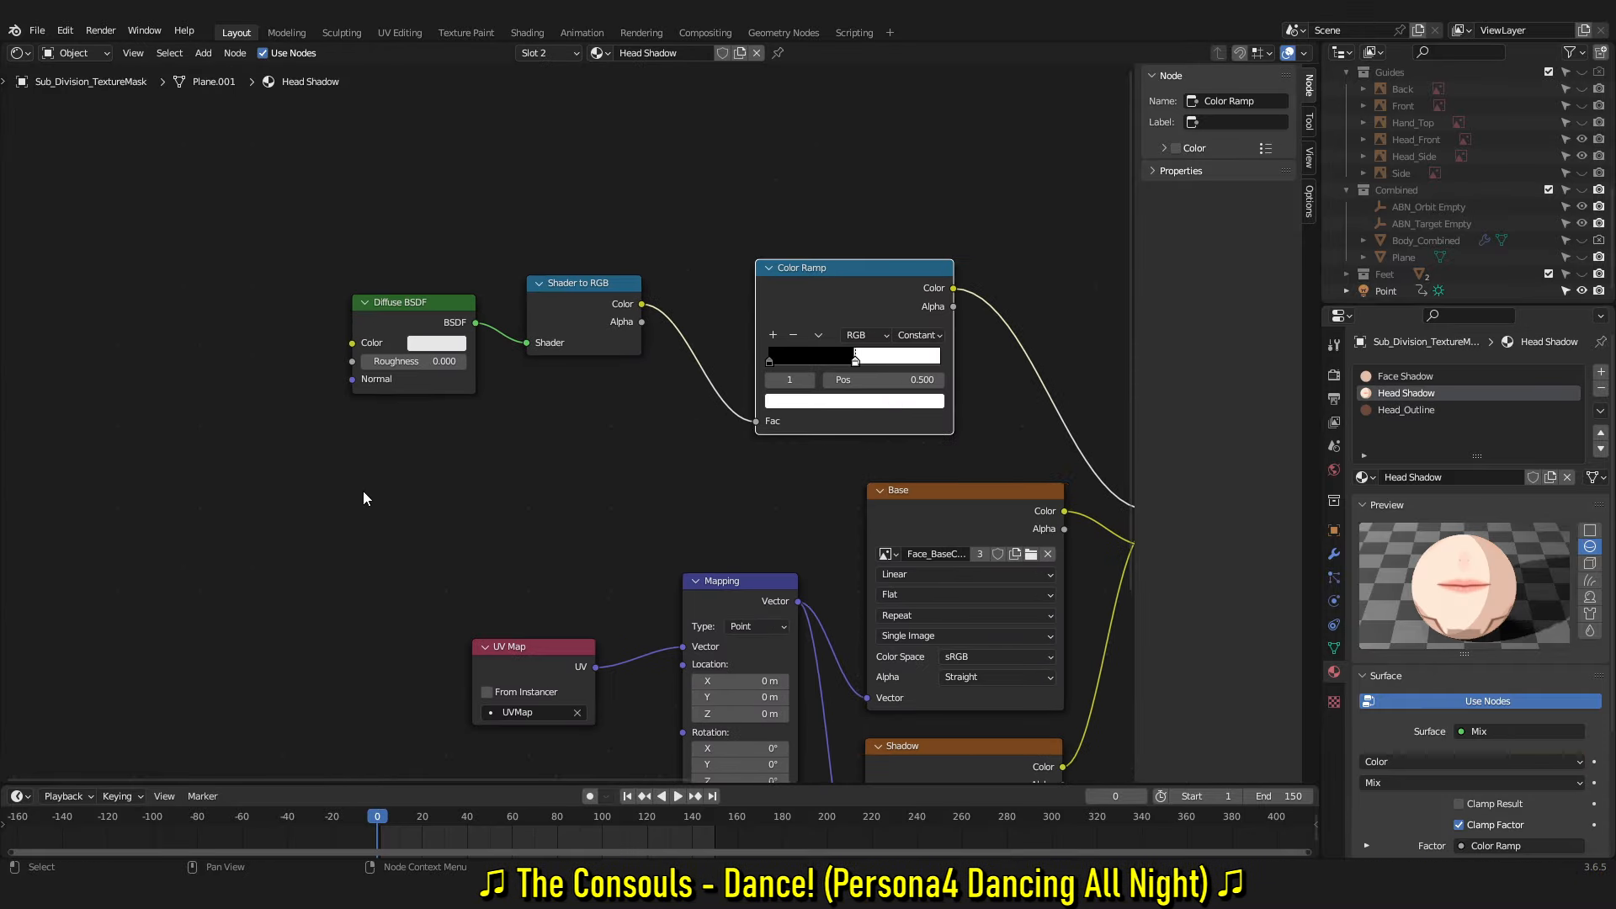
middle_drag(362, 491, 395, 527)
click(419, 220)
right_click(455, 195)
mouse_move(517, 196)
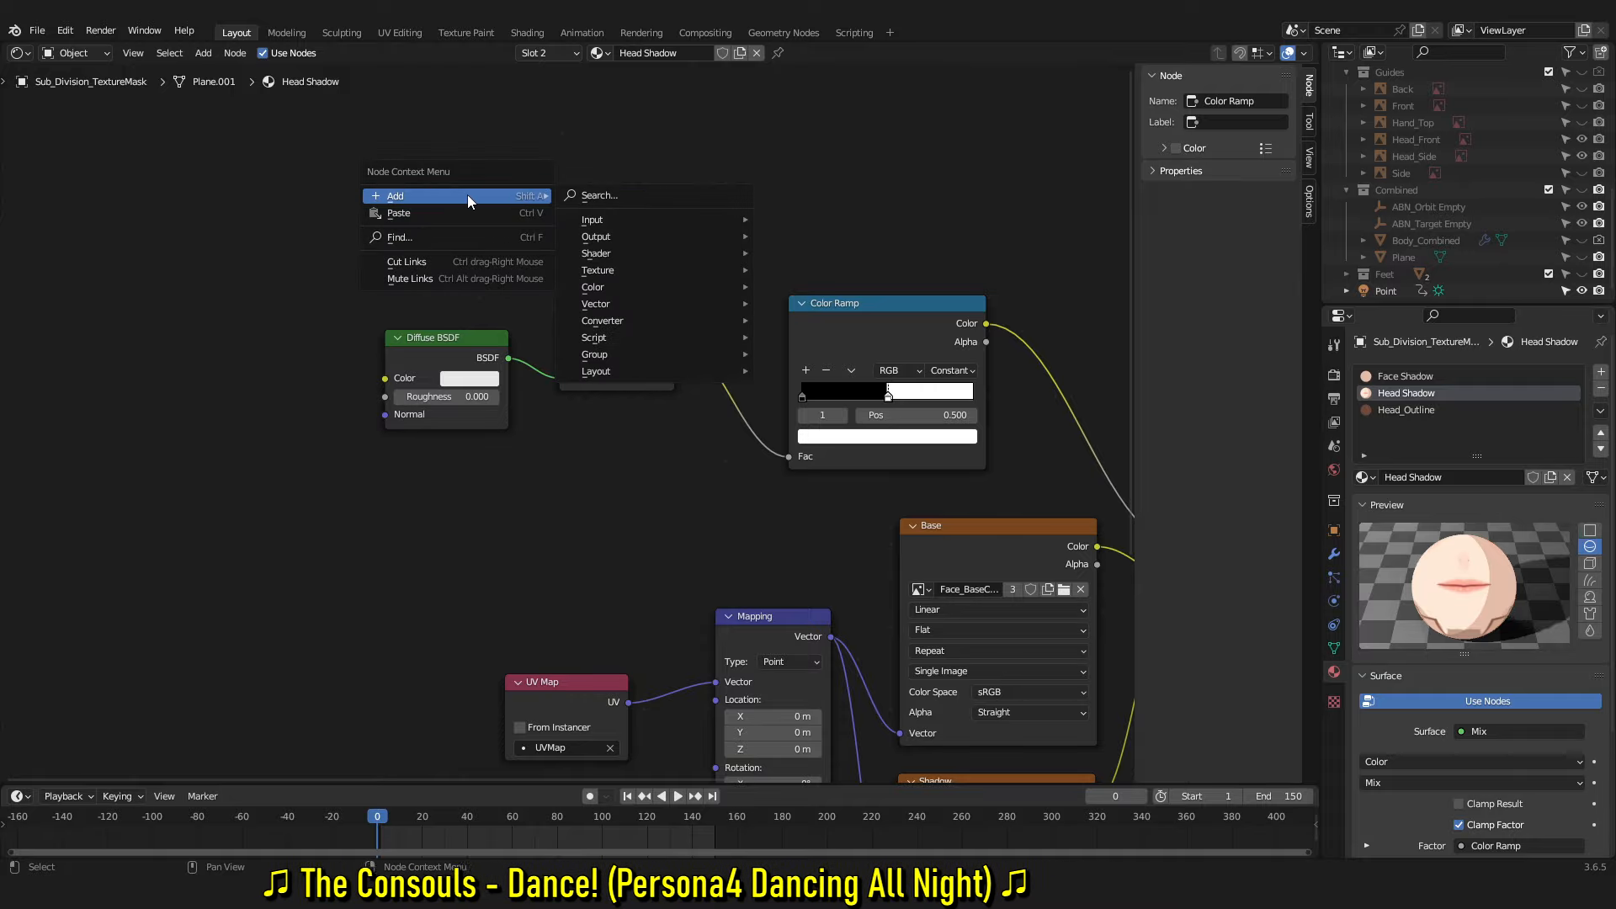
click(605, 196)
text(diffuse)
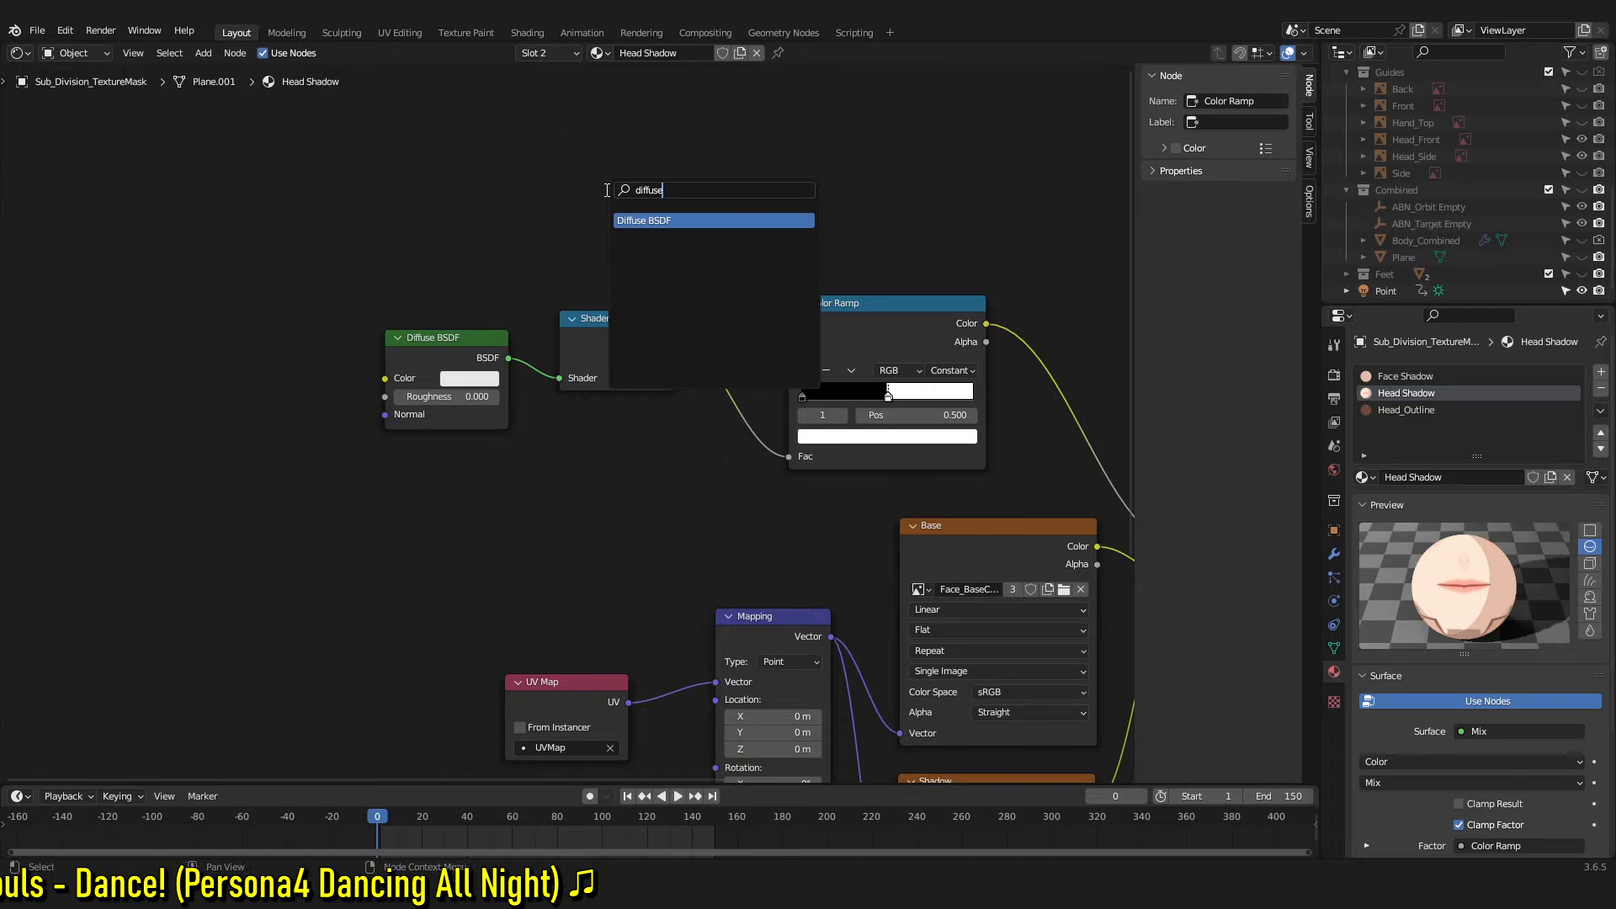
key(Return)
click(658, 173)
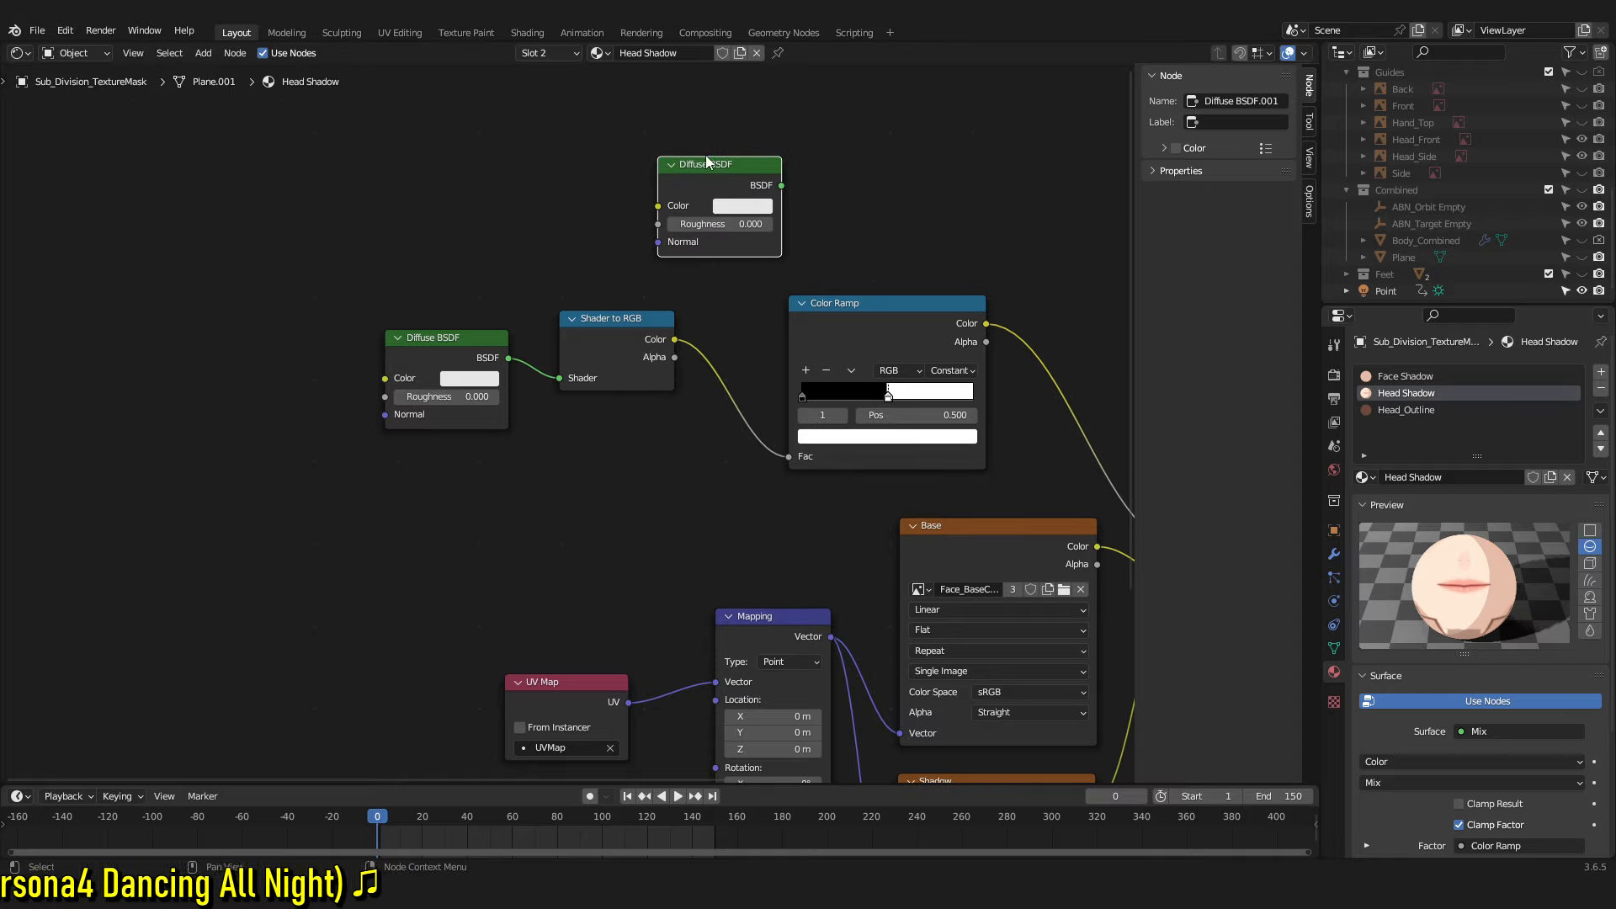
drag(719, 184, 402, 200)
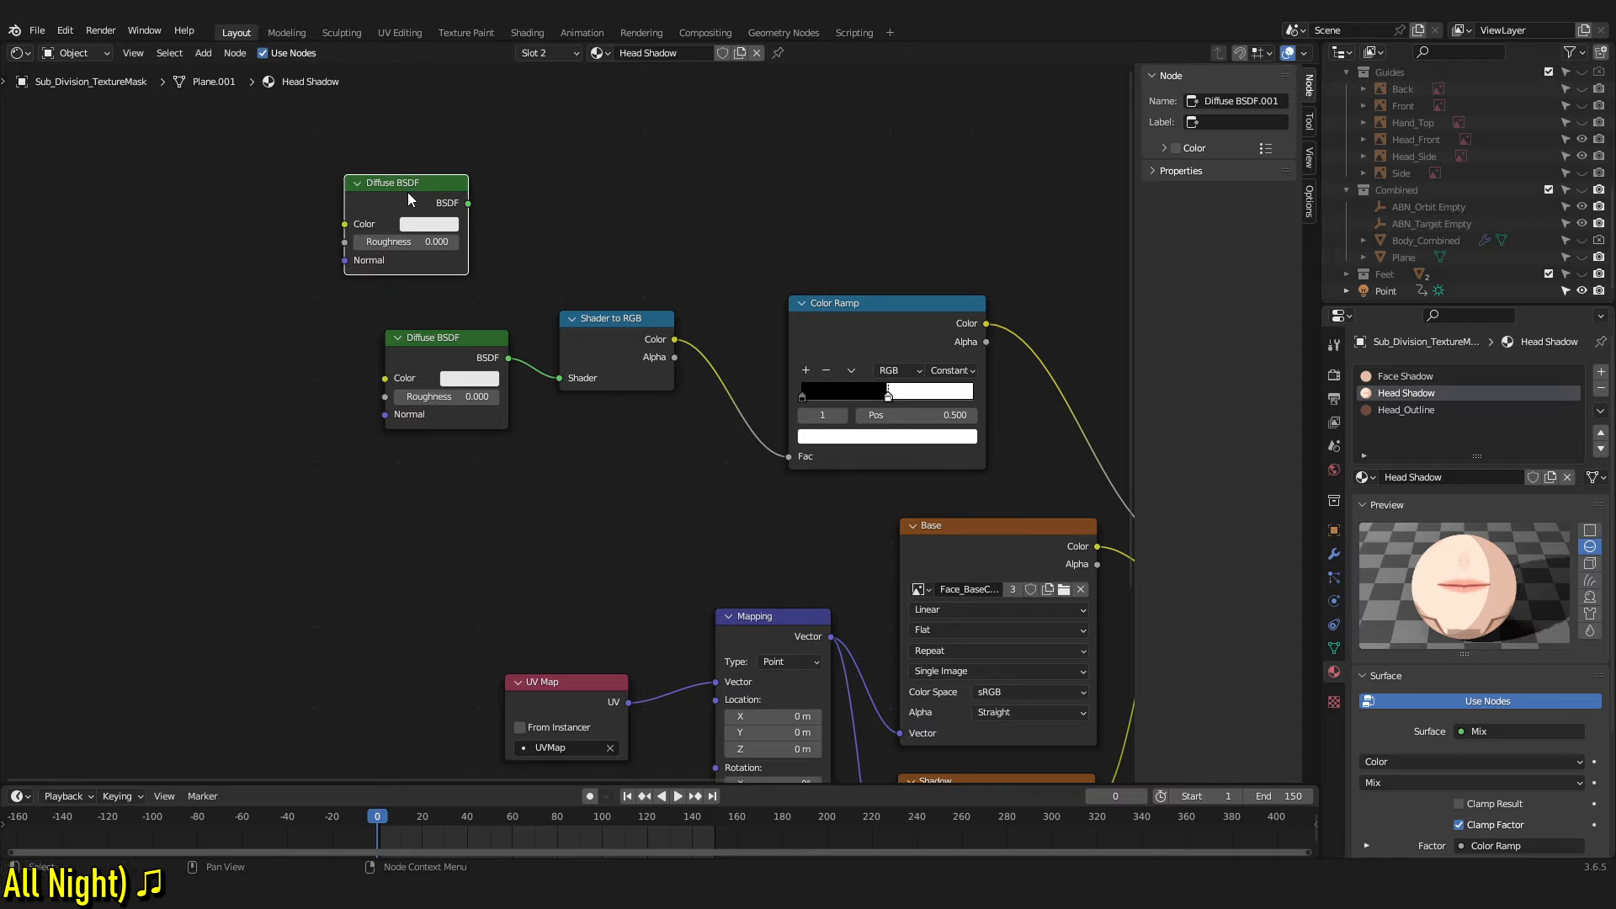
key(x)
Add a second Color Ramp node above the existing Color Ramp
scroll(628, 328, up, 1)
middle_drag(663, 371, 395, 370)
click(663, 285)
middle_drag(627, 177, 626, 228)
right_click(633, 219)
click(633, 219)
click(670, 208)
right_click(670, 209)
mouse_move(670, 210)
click(744, 211)
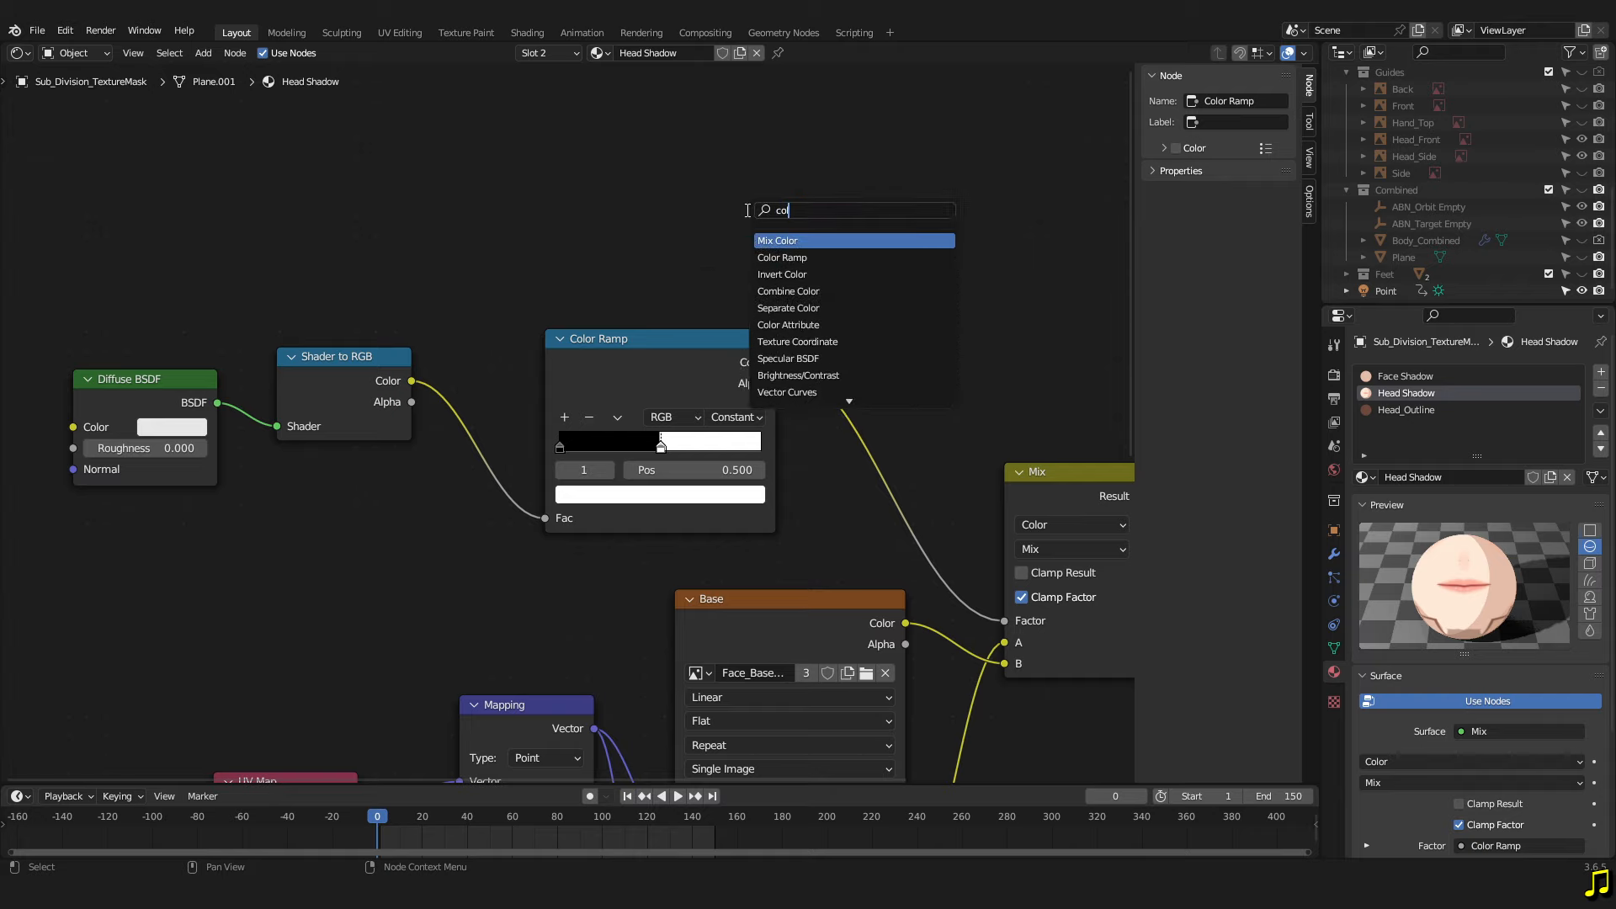
key(Down)
key(Return)
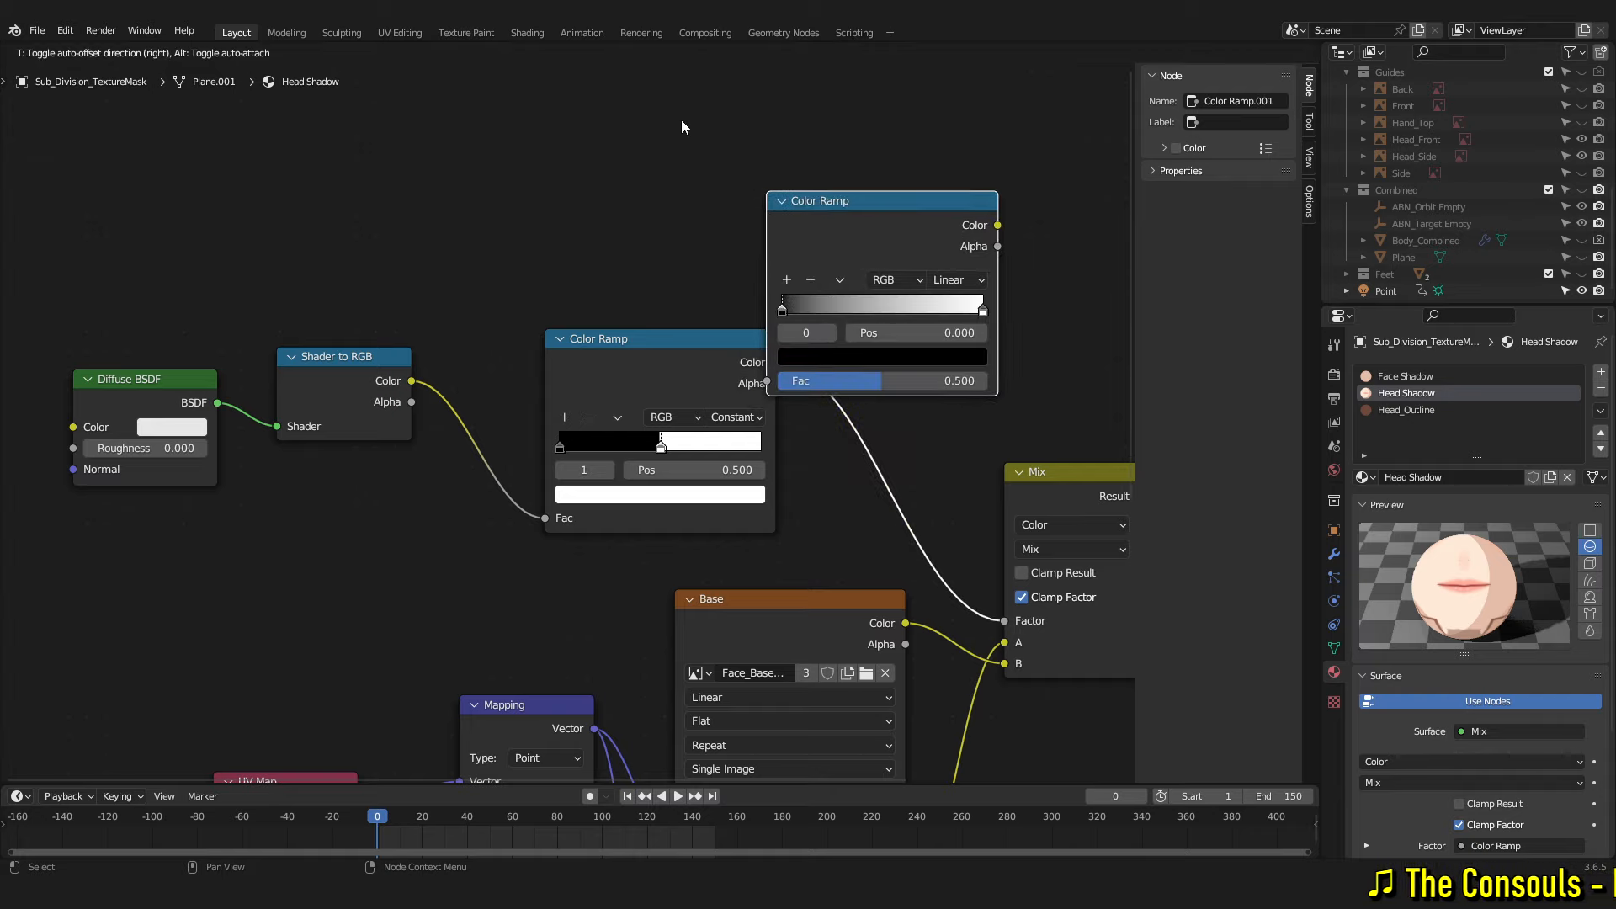
click(703, 181)
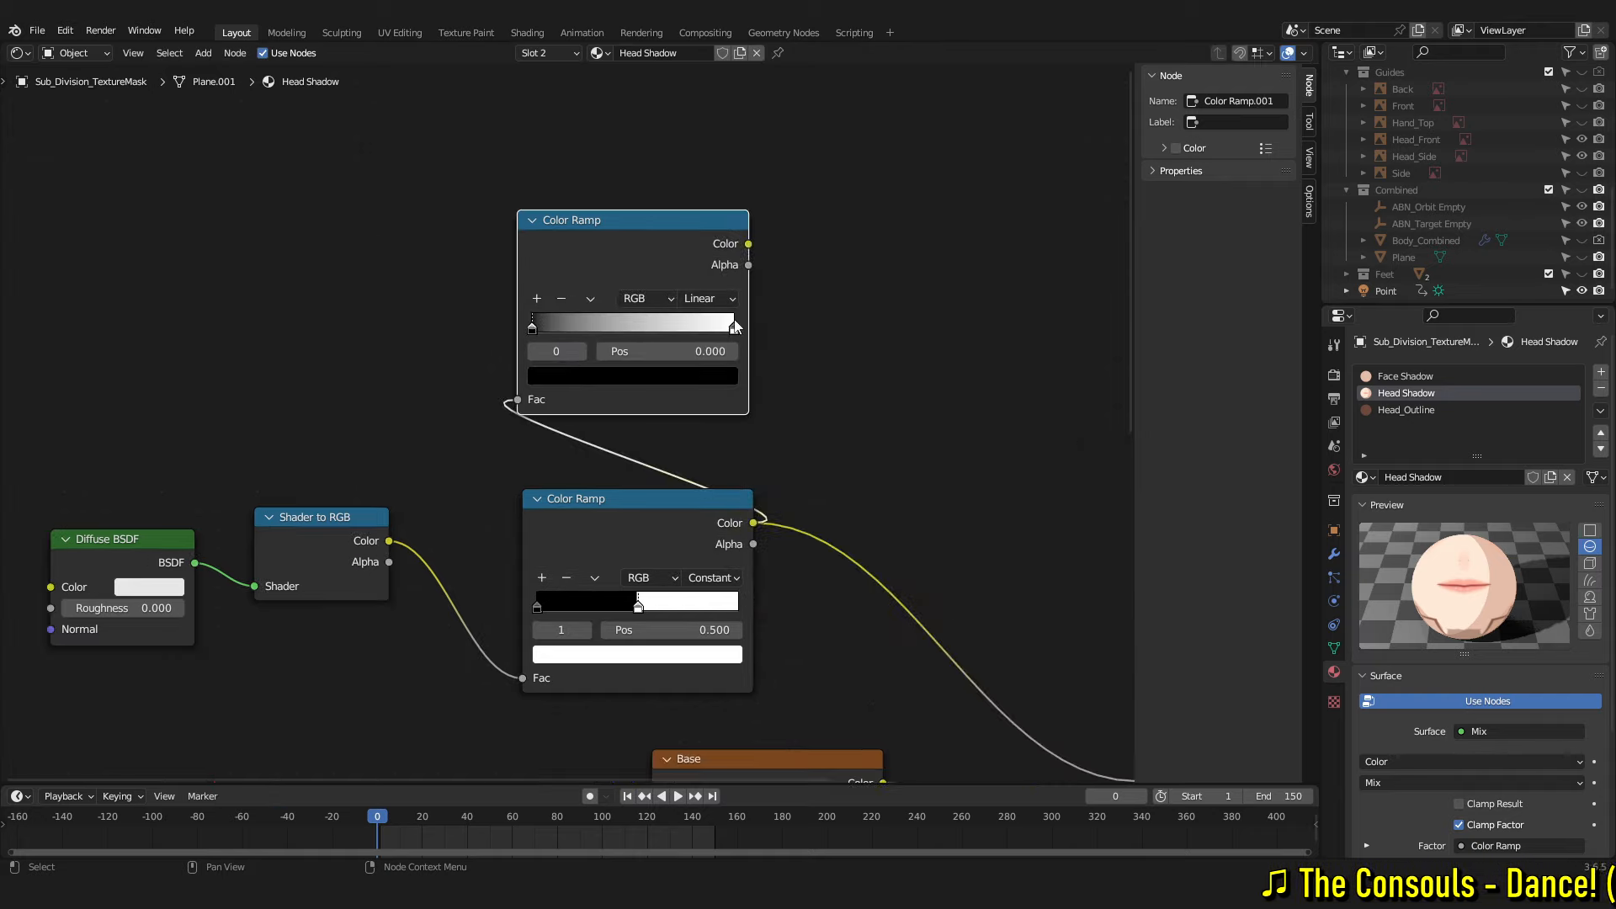
Set the added Color Ramp to Constant interpolation with its white stop at 0.5, and delete that node
click(709, 299)
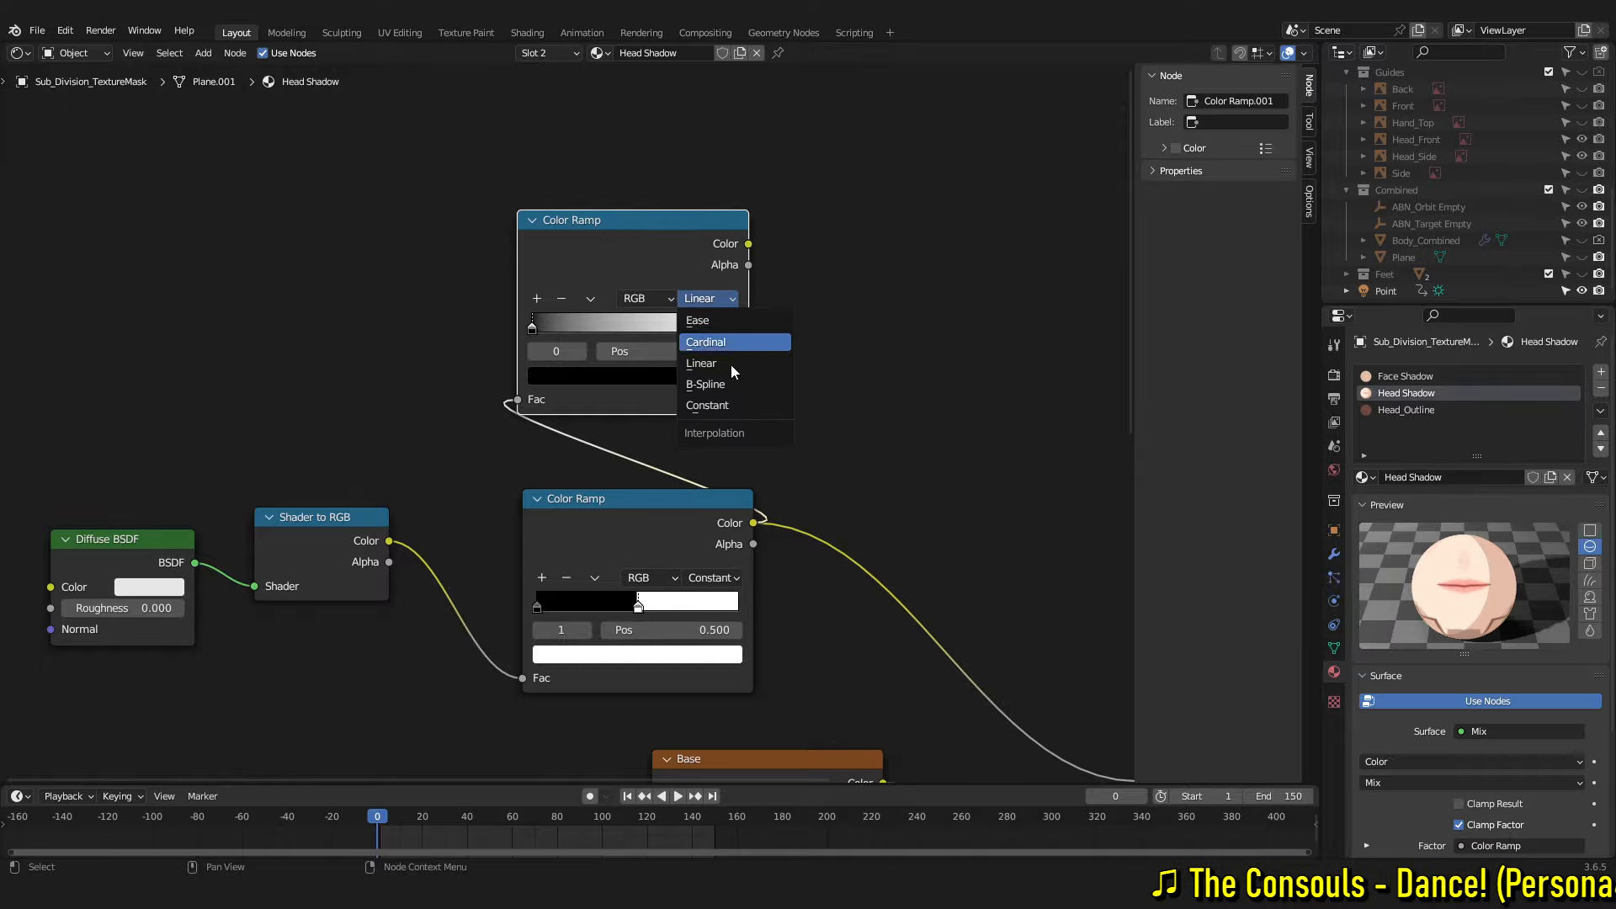
click(729, 404)
mouse_move(634, 333)
mouse_down()
mouse_move(653, 338)
mouse_move(628, 336)
mouse_up()
click(666, 351)
text(0.5)
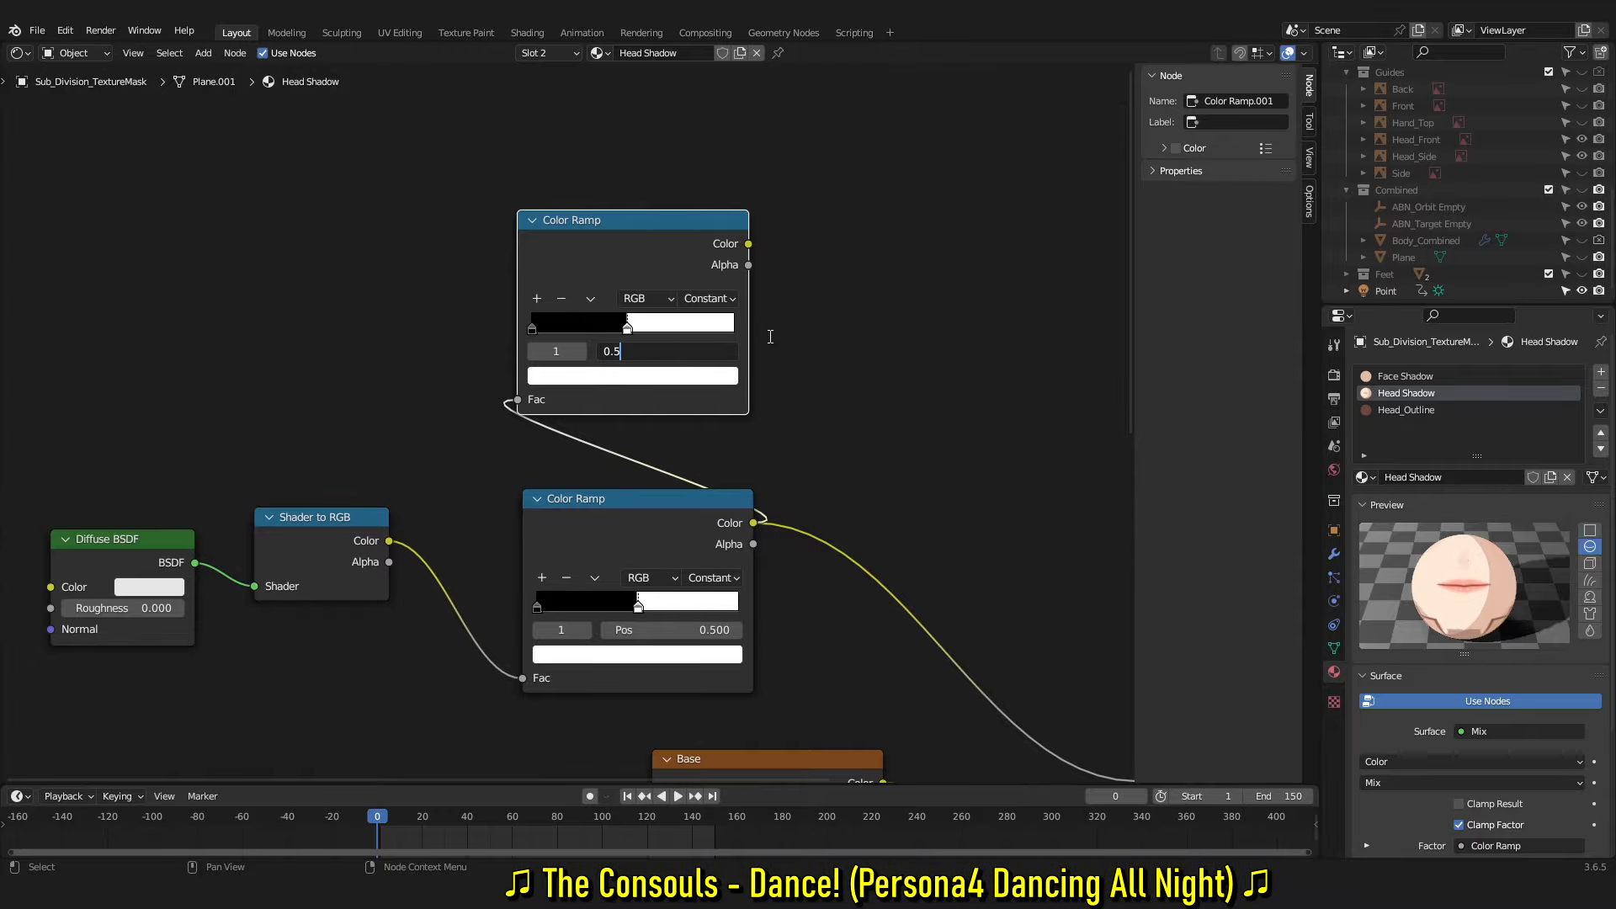
key(Return)
middle_drag(867, 468, 797, 366)
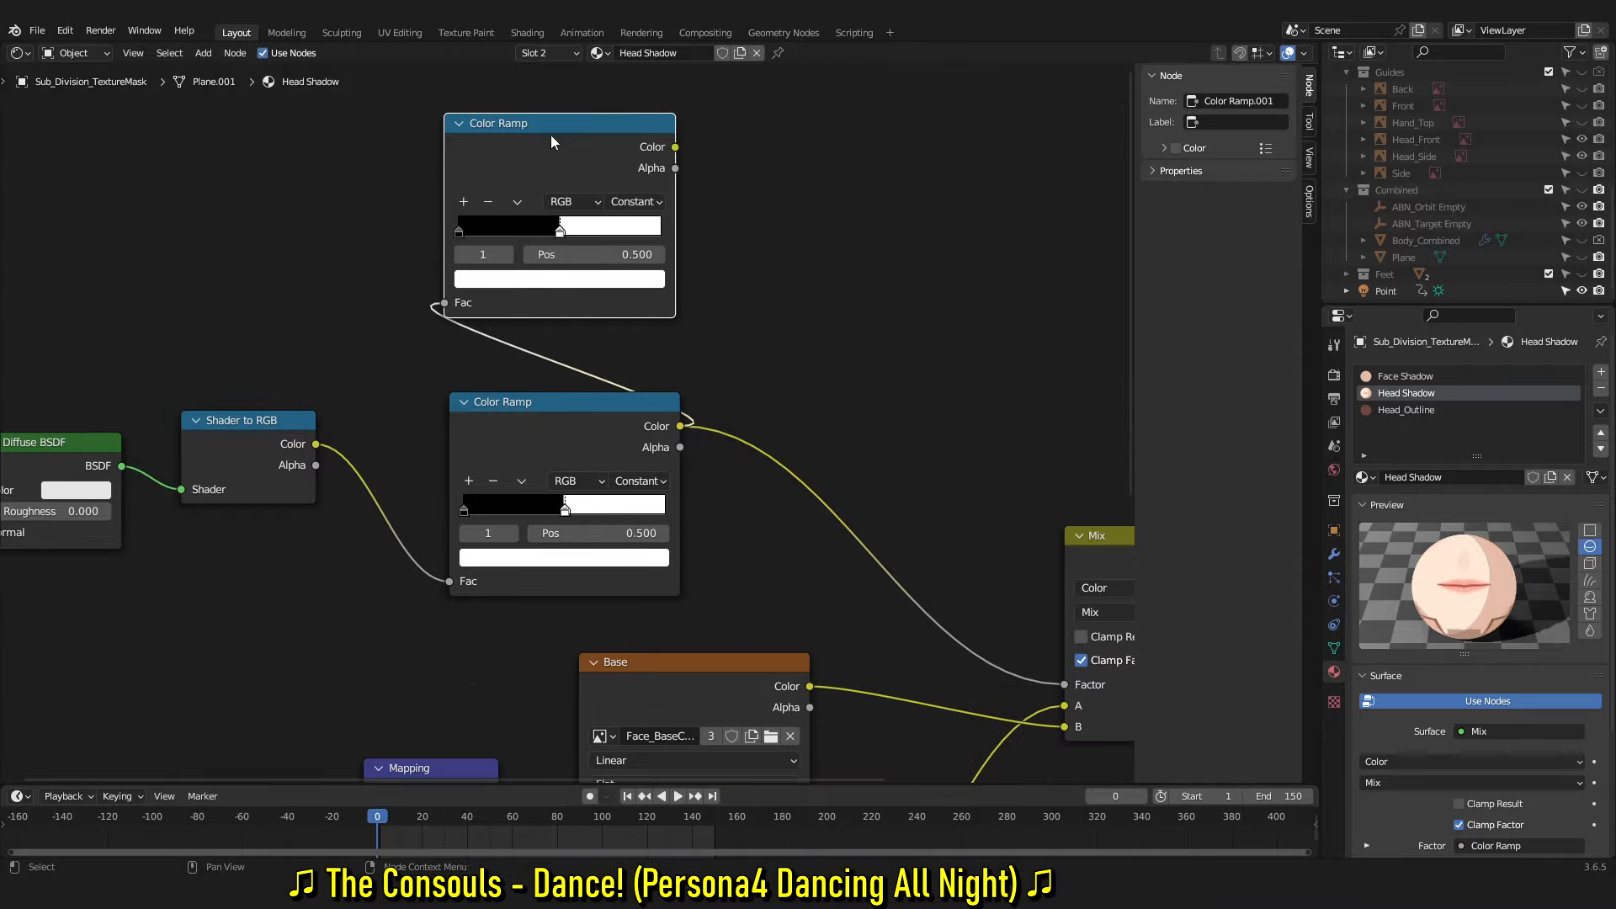
key(x)
Add a second Mix Color node before the Material Output, delete it, and reconnect the original Mix result to Surface
mouse_move(734, 303)
middle_down()
mouse_move(671, 282)
mouse_move(606, 219)
middle_up()
middle_drag(710, 436, 530, 305)
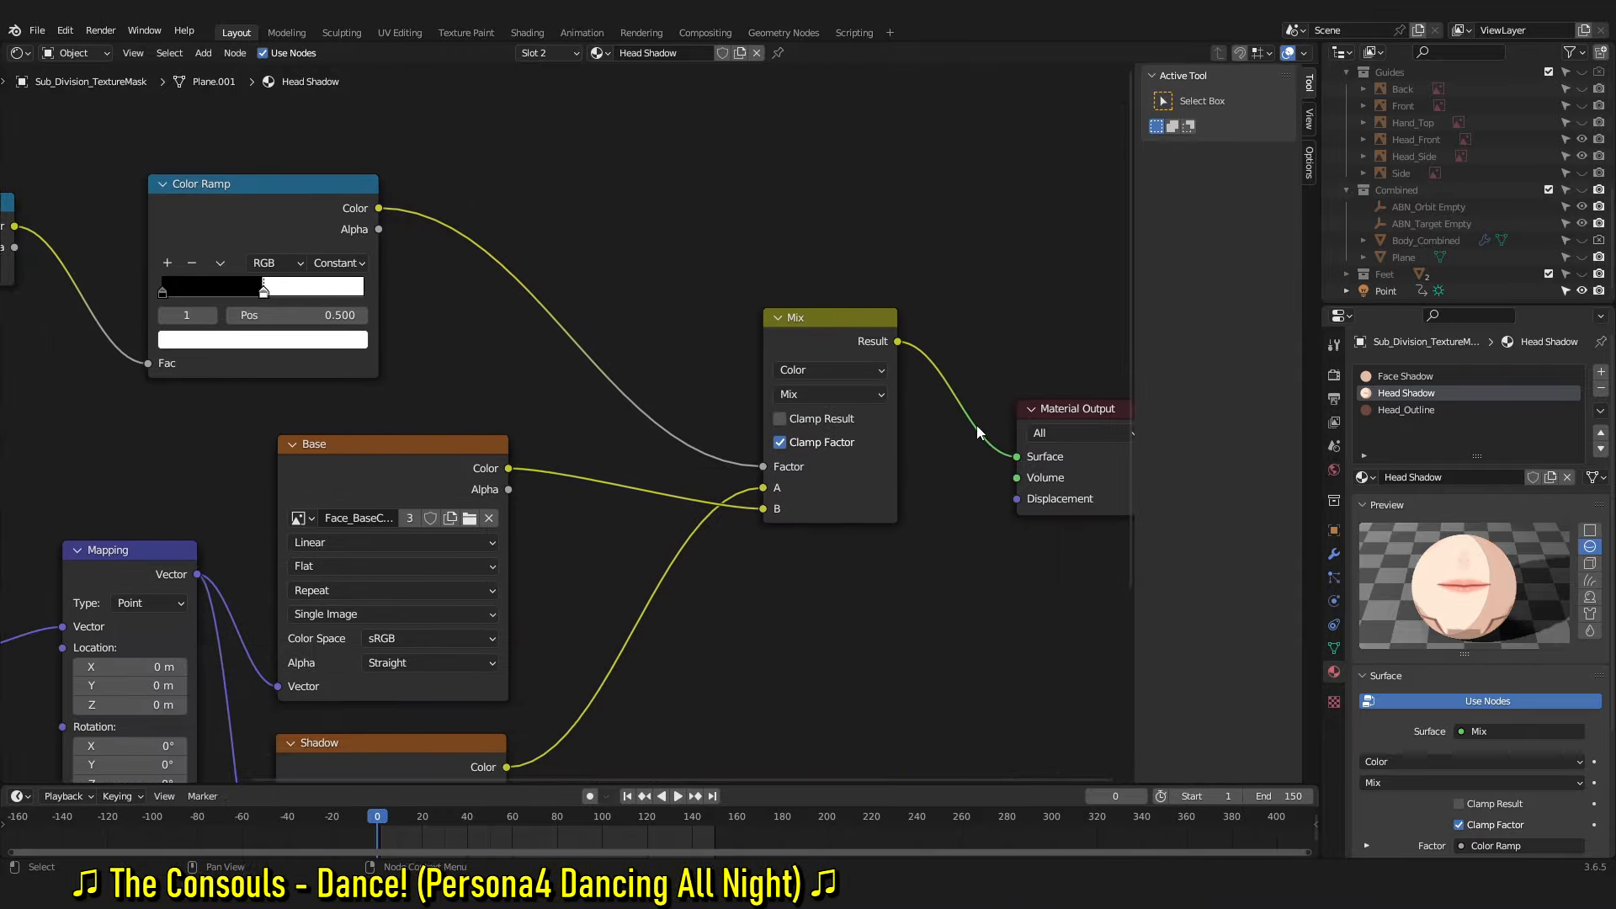
middle_drag(976, 426, 869, 445)
middle_drag(746, 336, 632, 303)
key(shift+a)
mouse_move(660, 200)
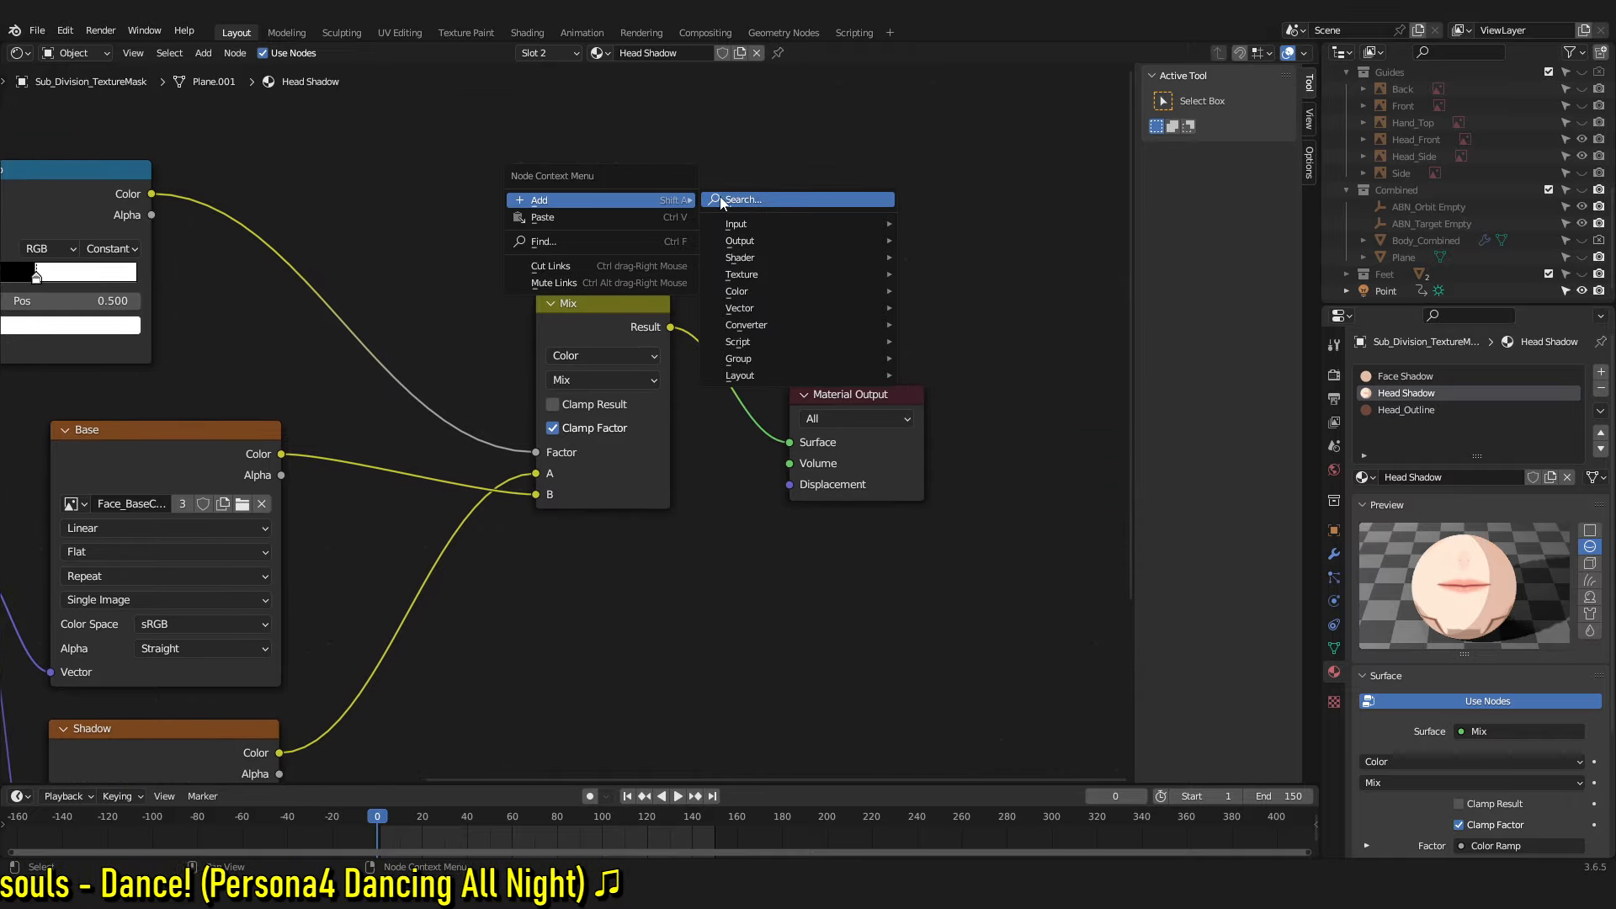
text(col)
key(Return)
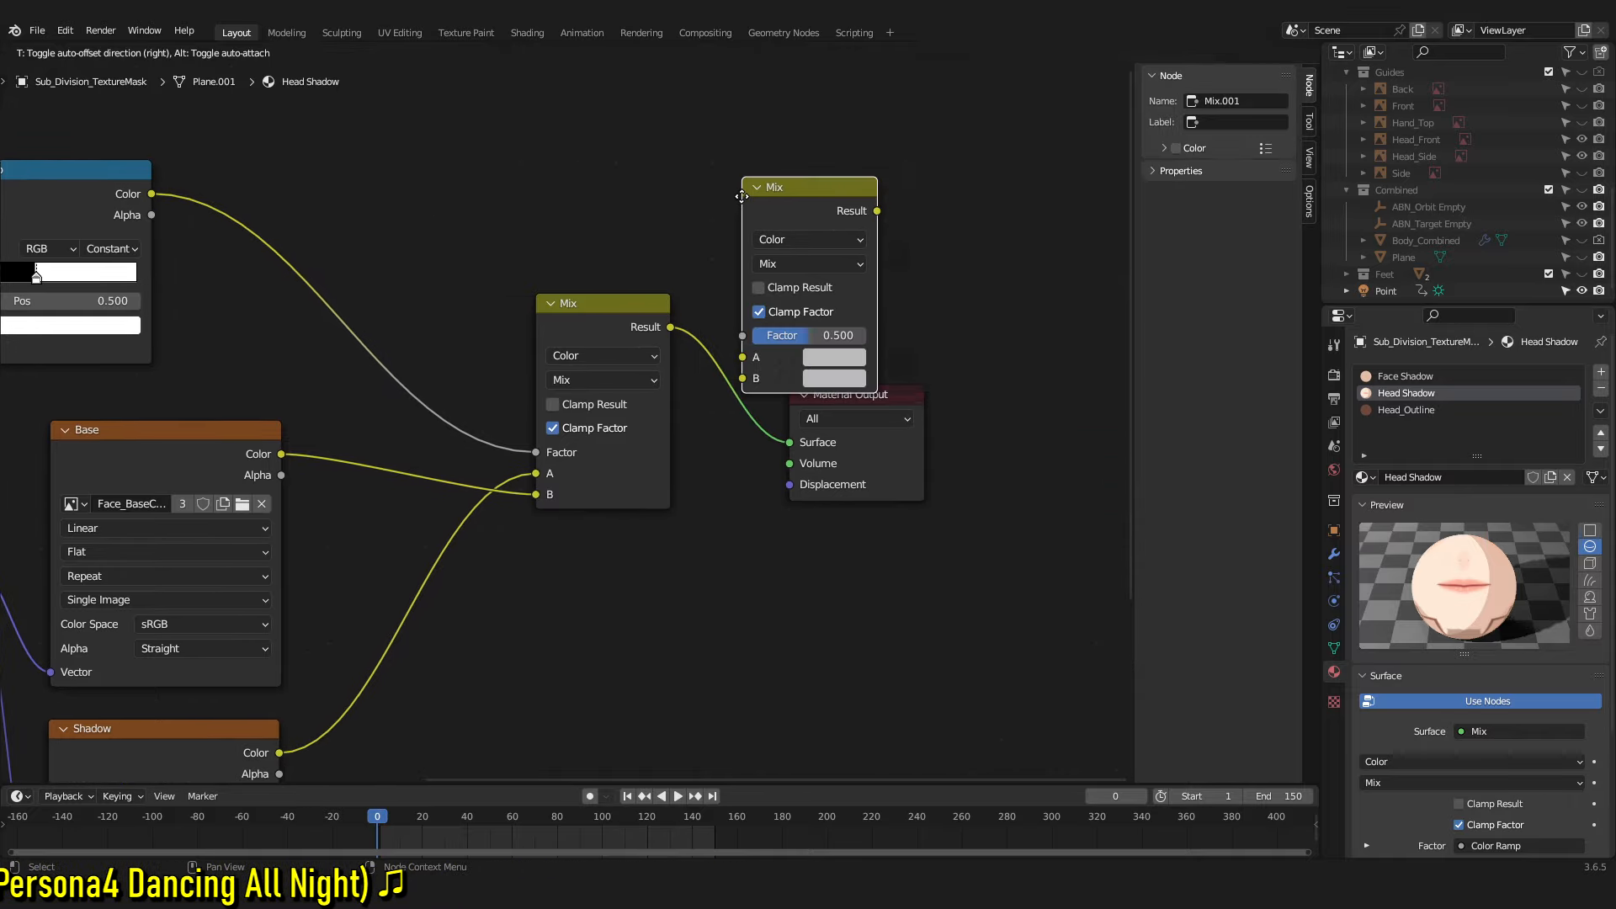
click(749, 153)
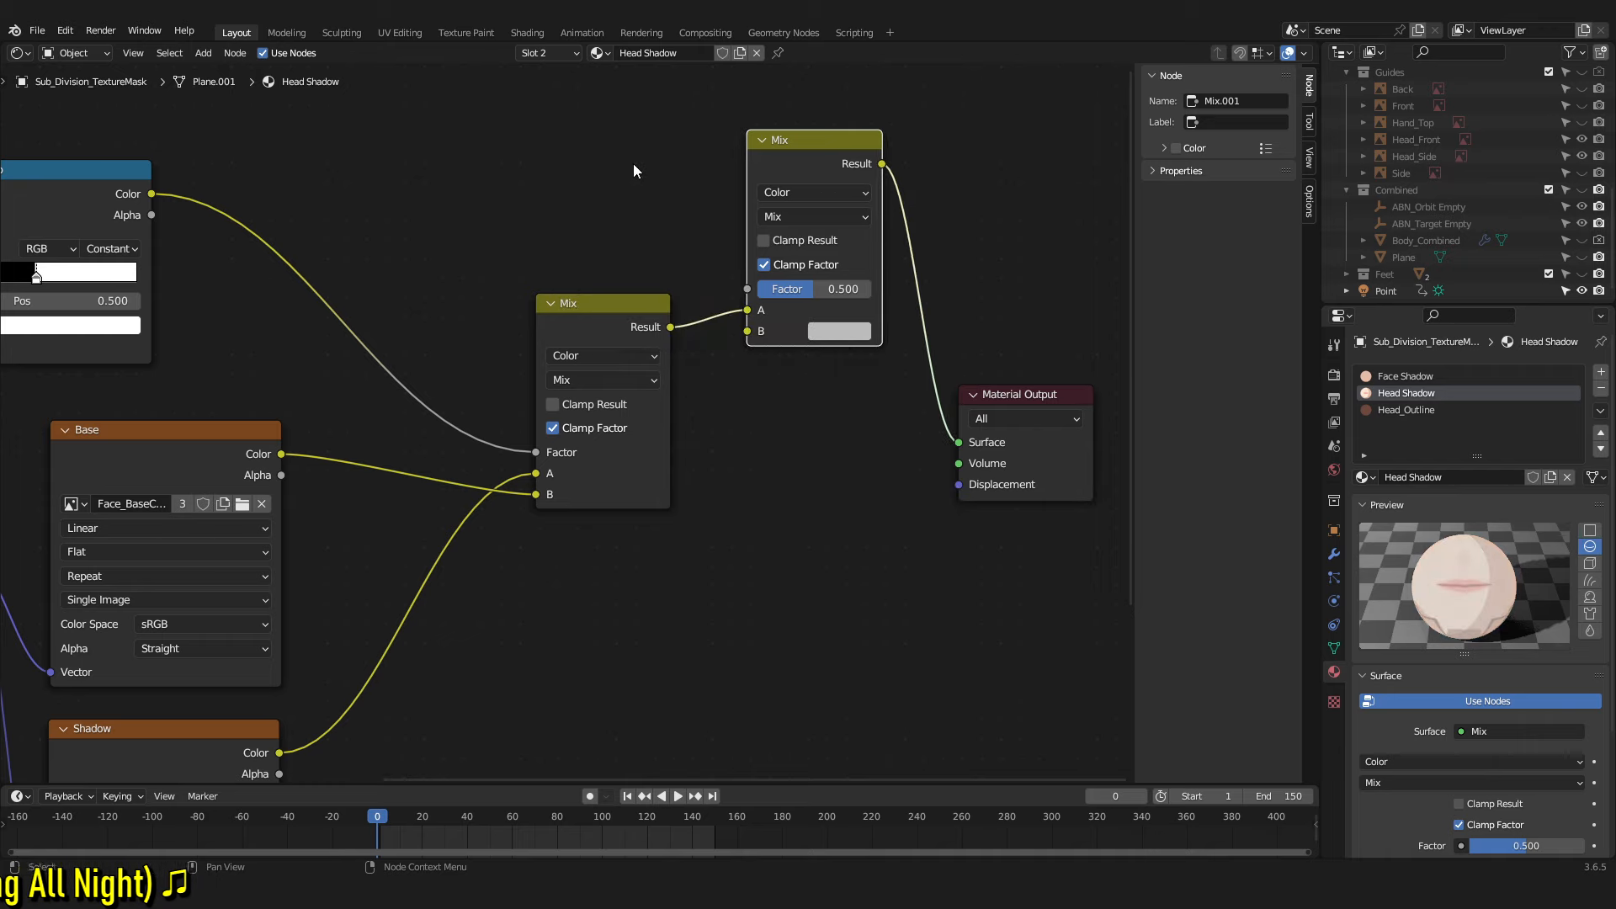
key(x)
drag(670, 326, 898, 380)
Move the Mapping node slightly farther away from the Base and Shadow texture nodes
middle_drag(524, 485, 314, 390)
middle_drag(477, 450, 413, 452)
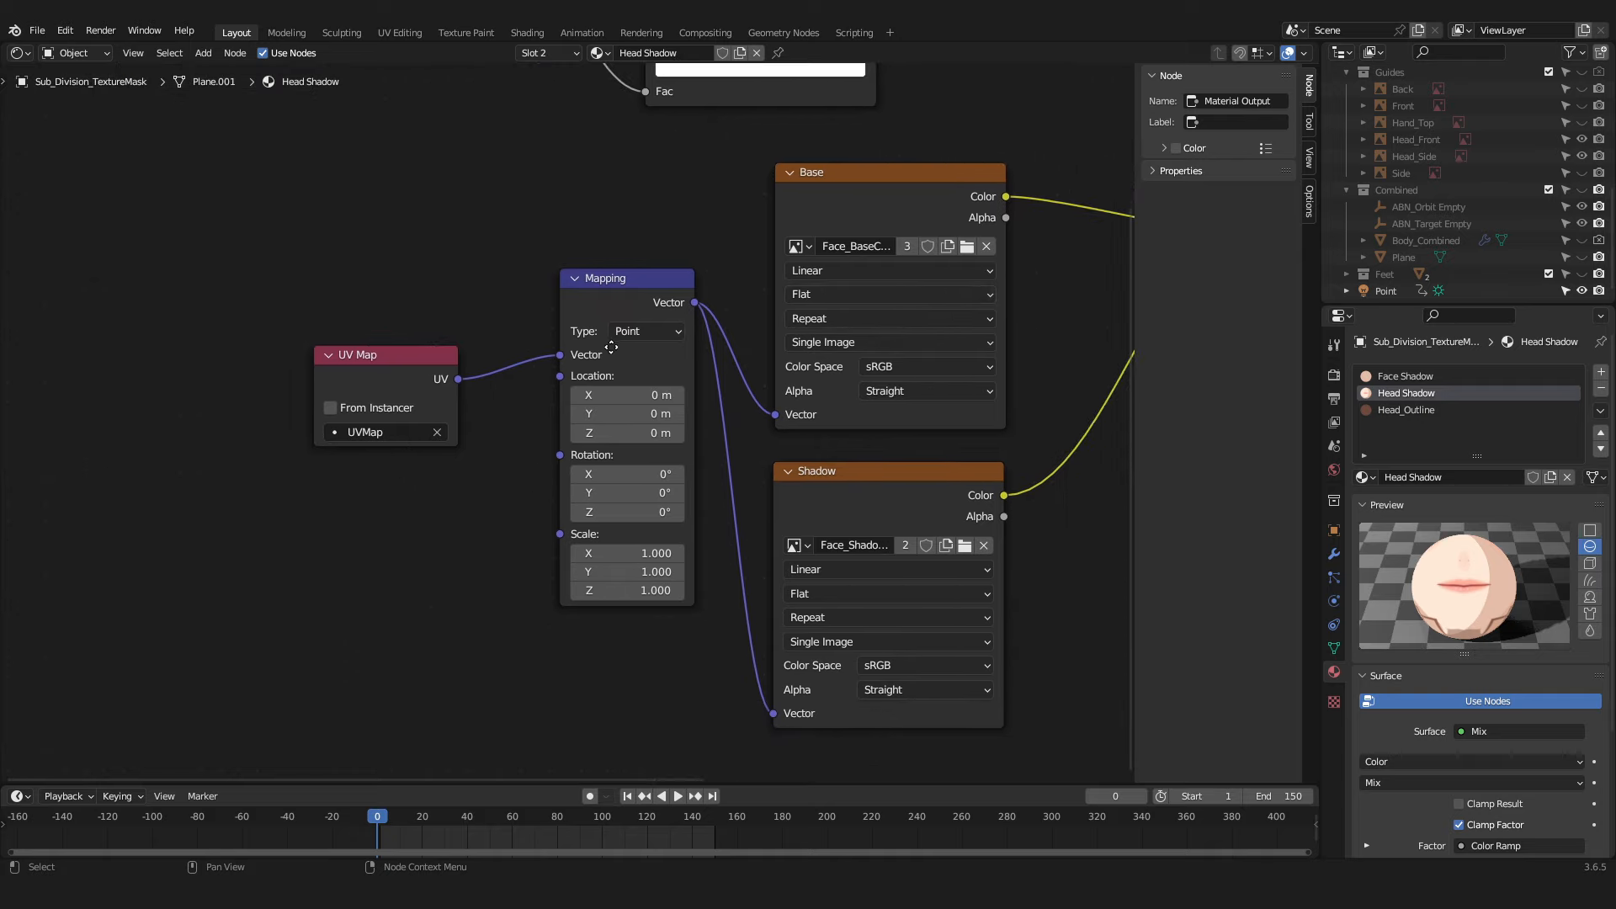
drag(614, 272, 575, 272)
middle_drag(693, 194, 574, 235)
Add an Image Texture node on the link between the Mapping node and the Base texture node
right_click(539, 187)
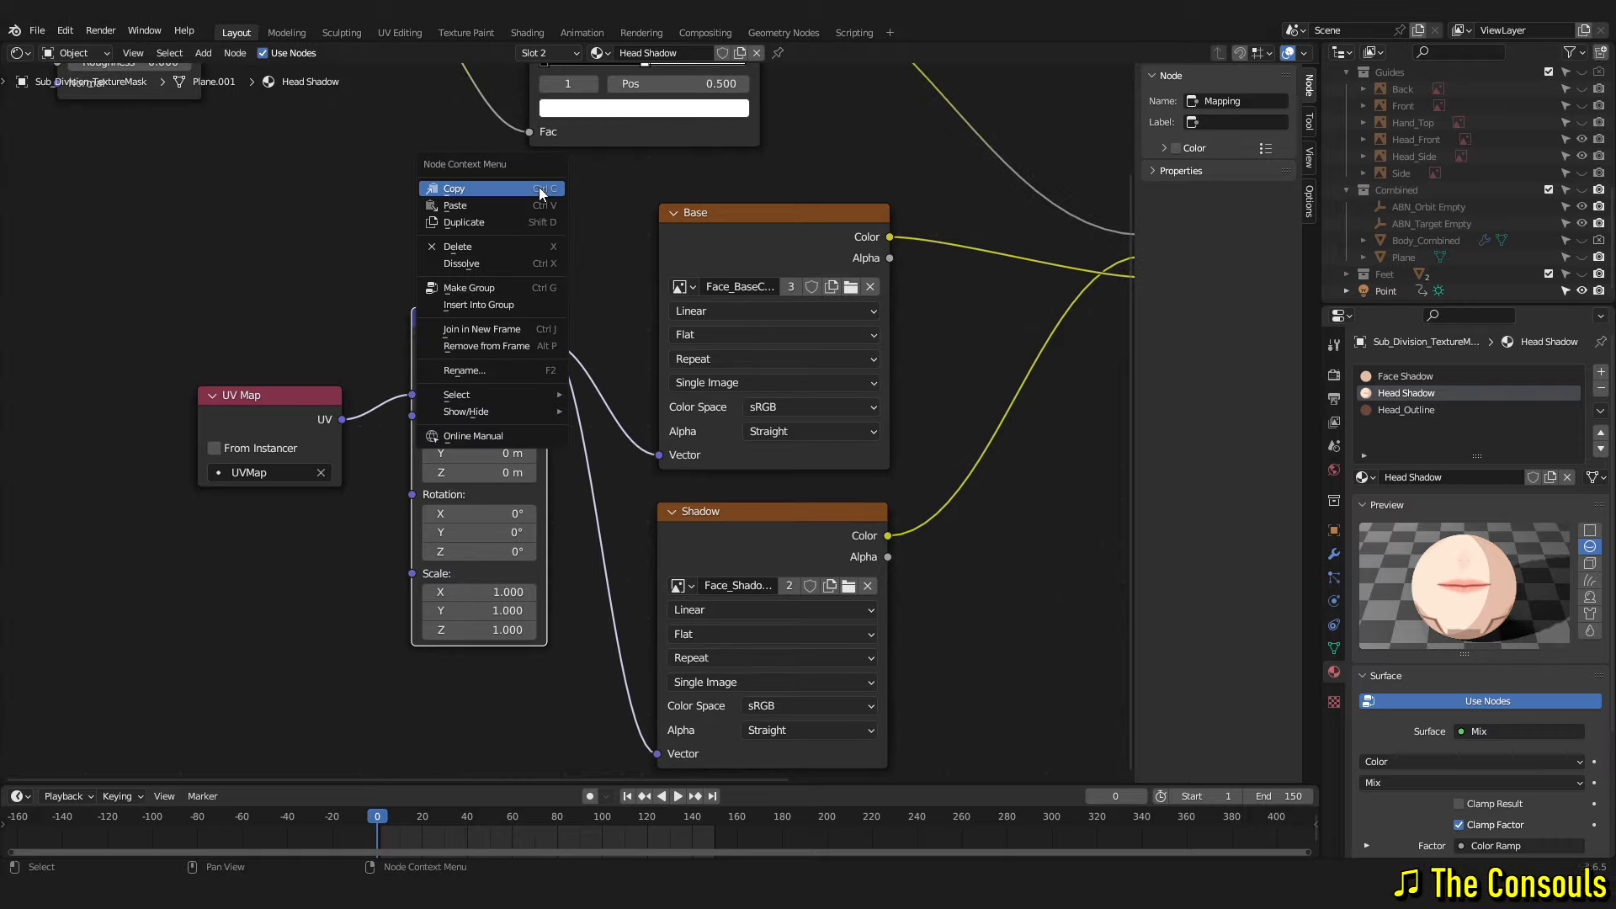
click(589, 234)
click(594, 233)
right_click(594, 232)
mouse_move(613, 234)
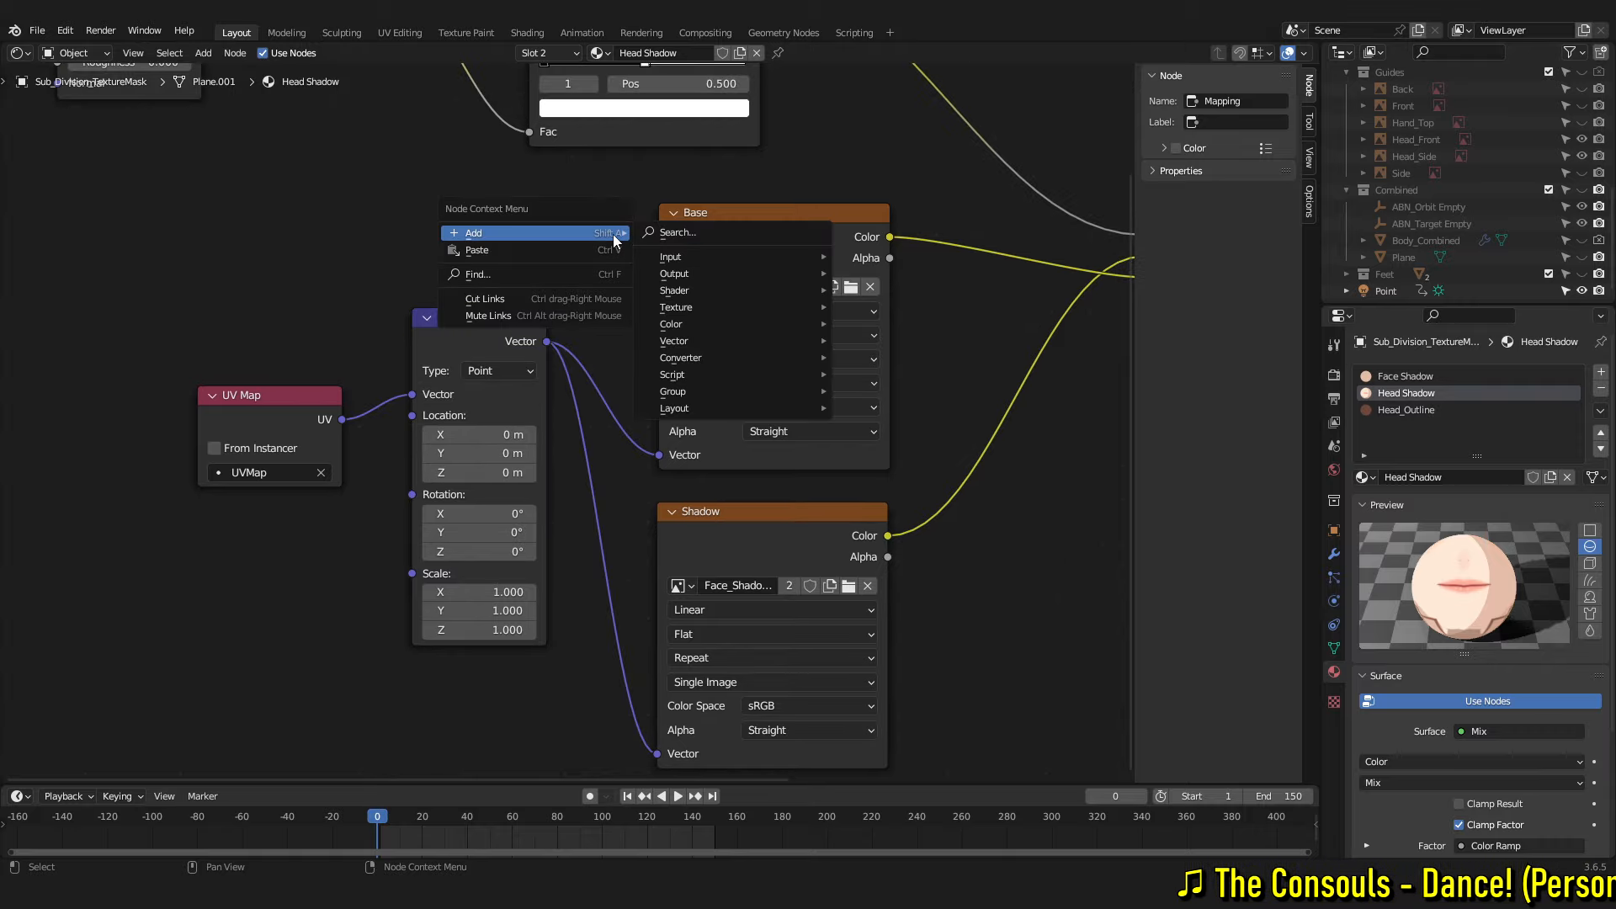
click(691, 230)
text(image)
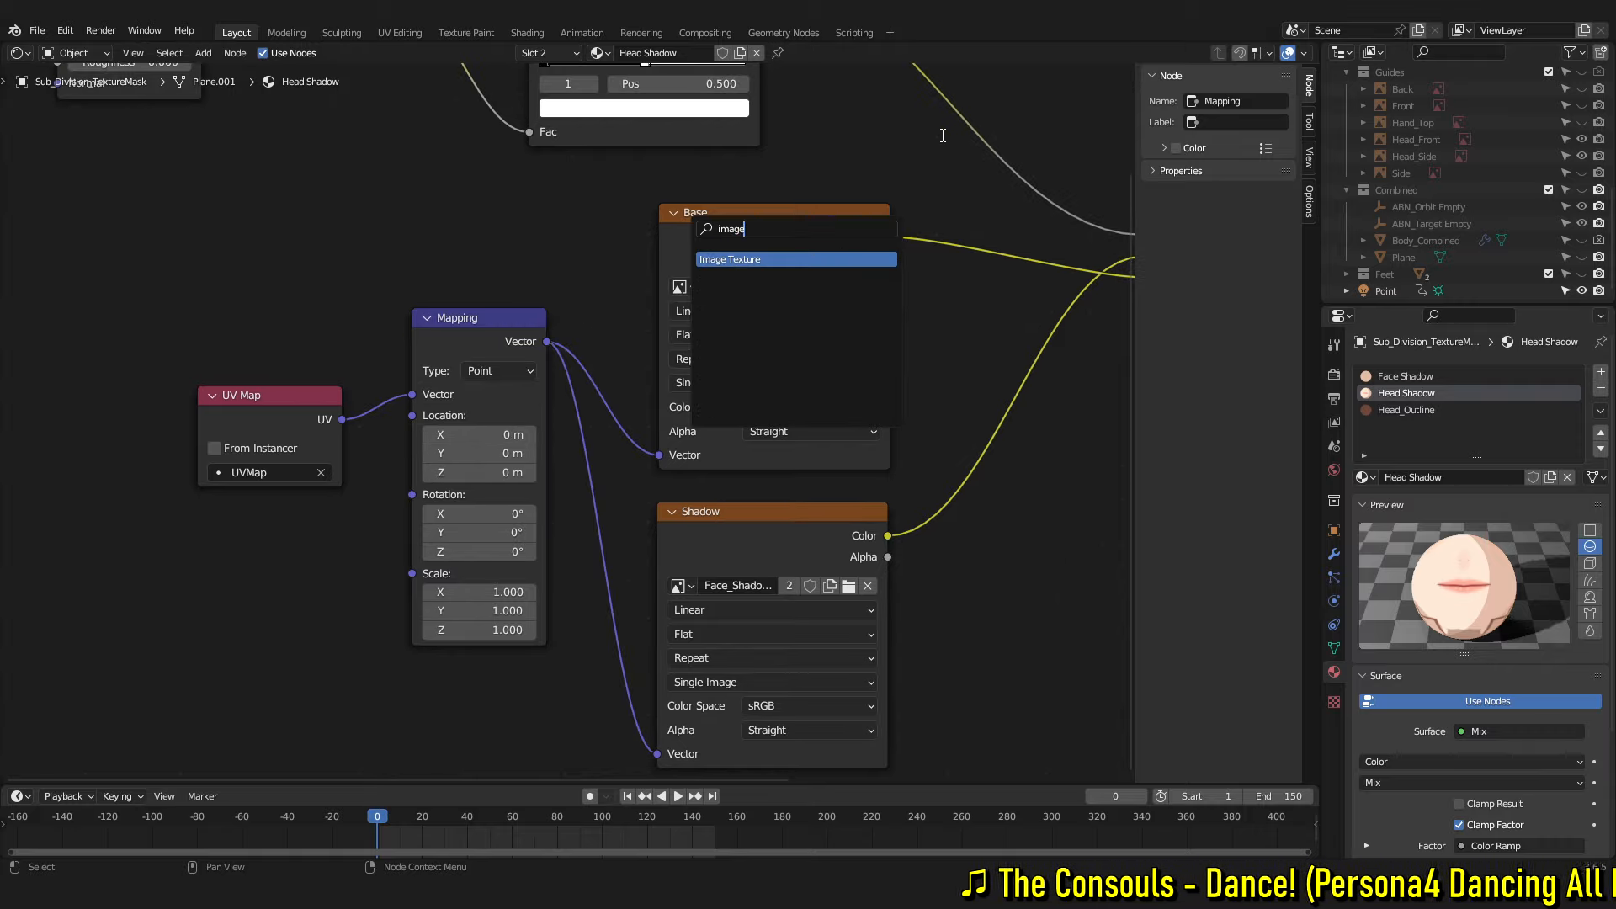
key(Return)
click(825, 234)
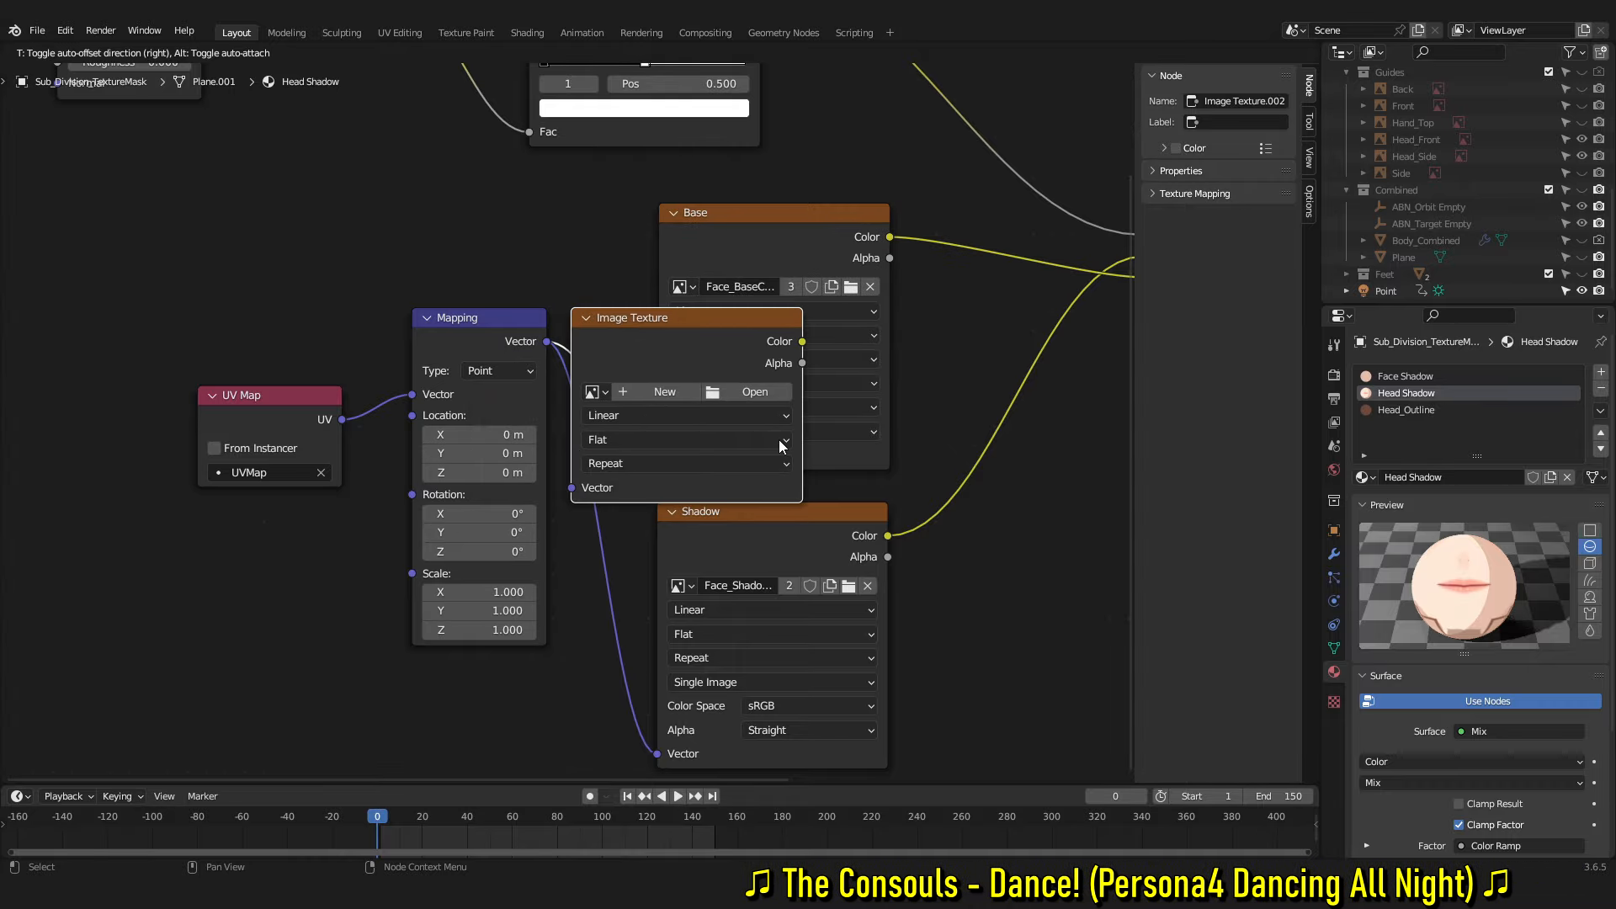
middle_drag(840, 514, 763, 511)
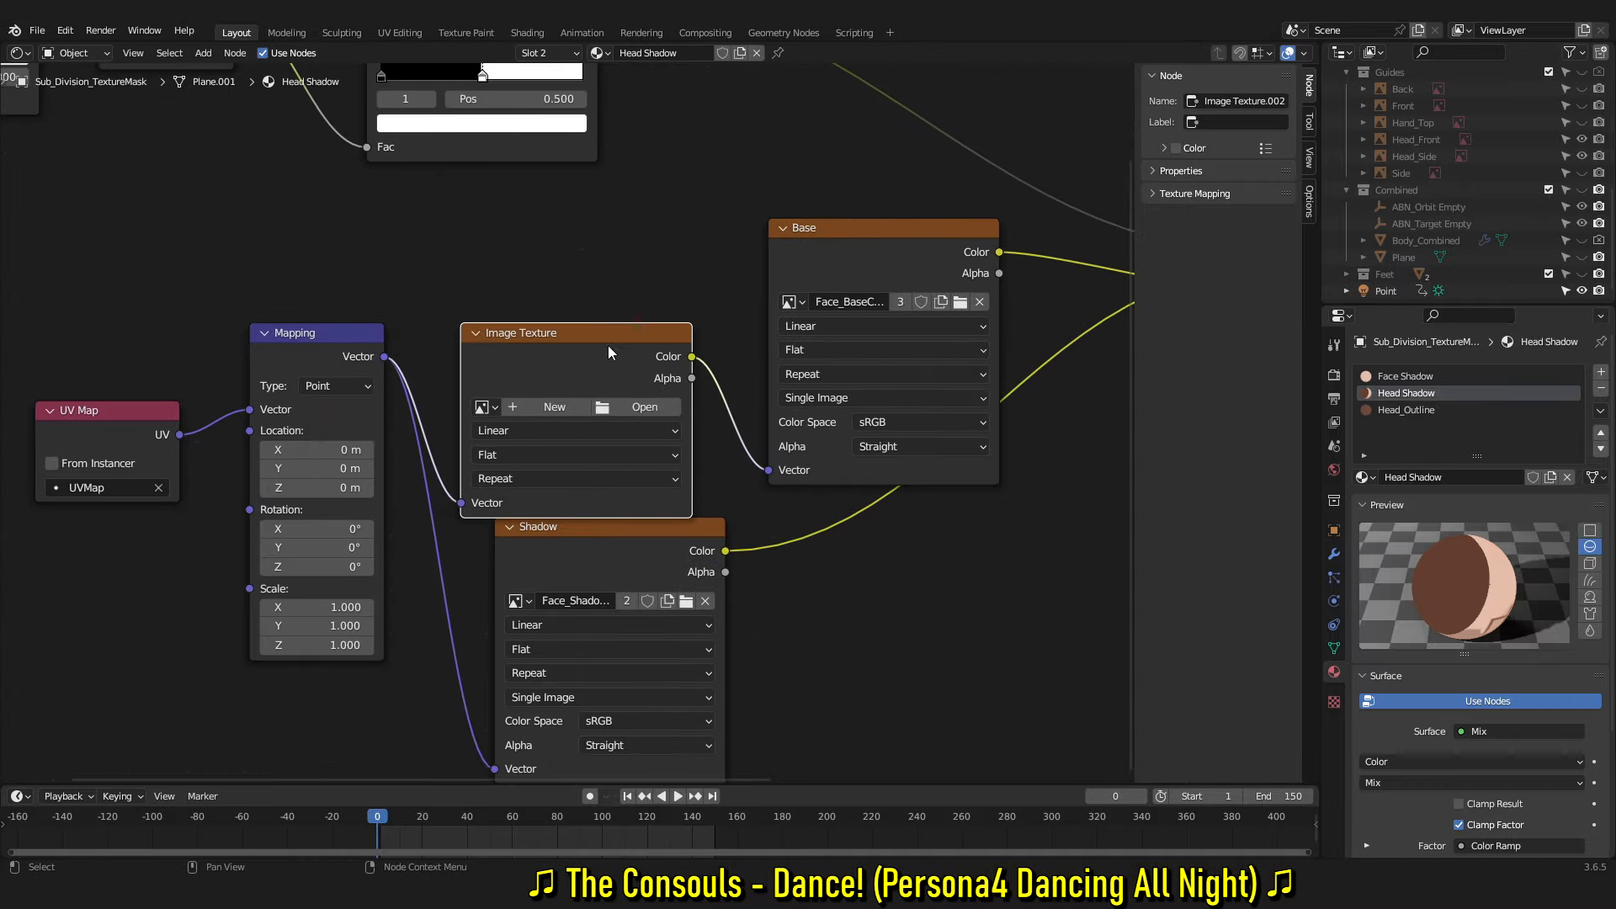
Delete the added Image Texture node and restore the Base node's place above Shadow and its Vector link from the Mapping node
middle_drag(606, 343, 573, 326)
key(x)
drag(813, 218, 585, 217)
drag(350, 339, 522, 462)
middle_drag(459, 469, 488, 458)
middle_drag(771, 416, 749, 382)
drag(615, 166, 575, 170)
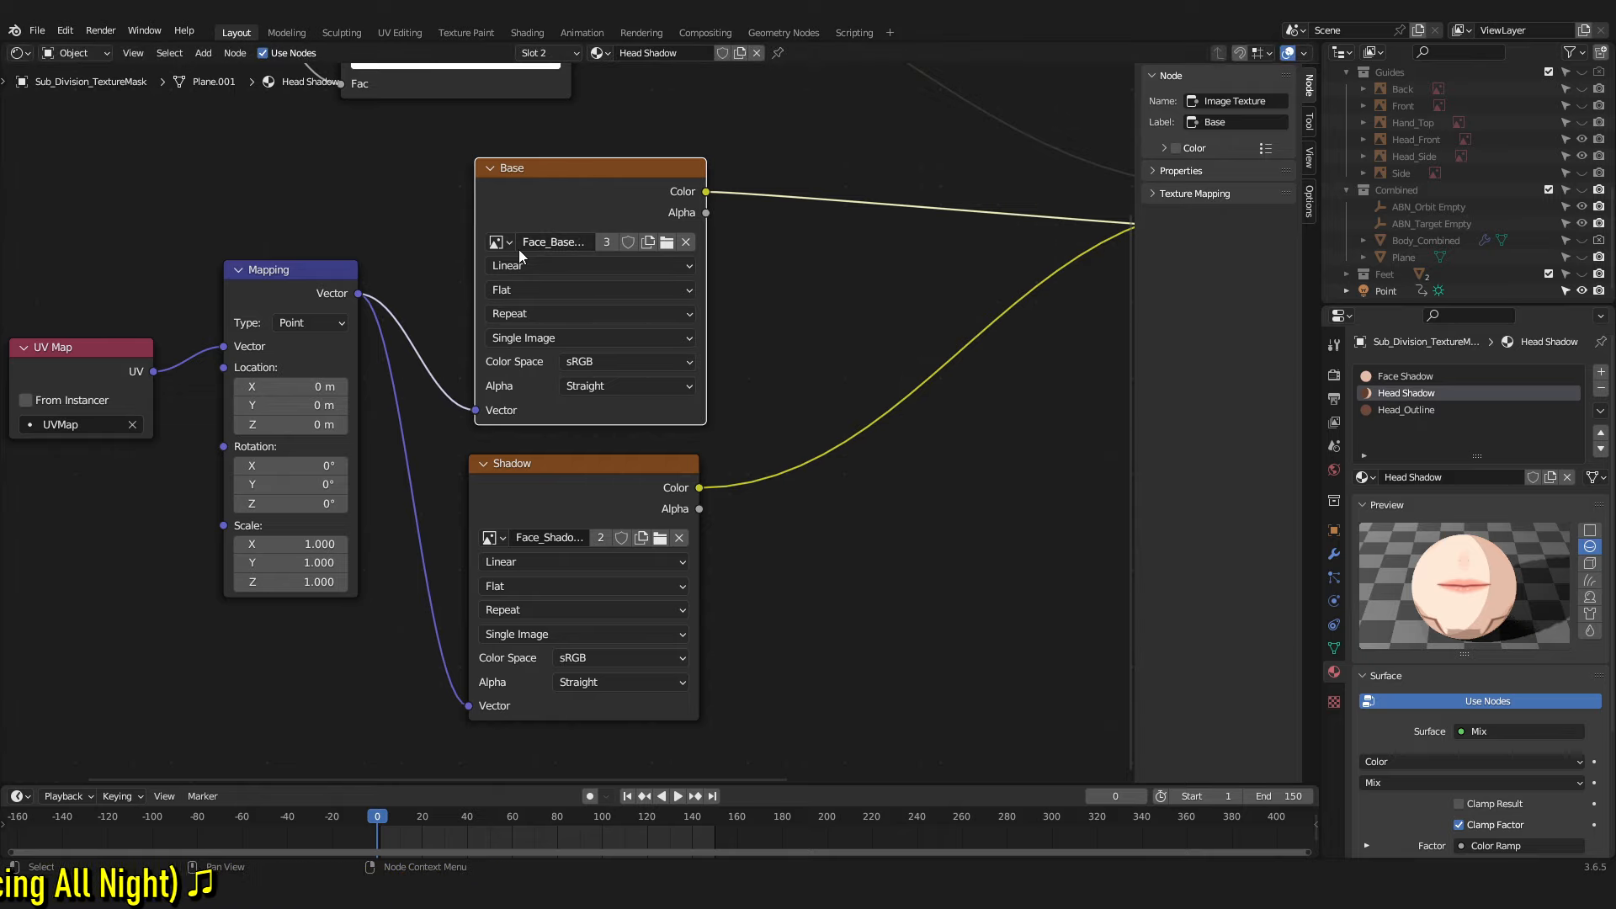
Switch the node area to the Image Editor and examine the Face_BaseColor.png texture
click(20, 53)
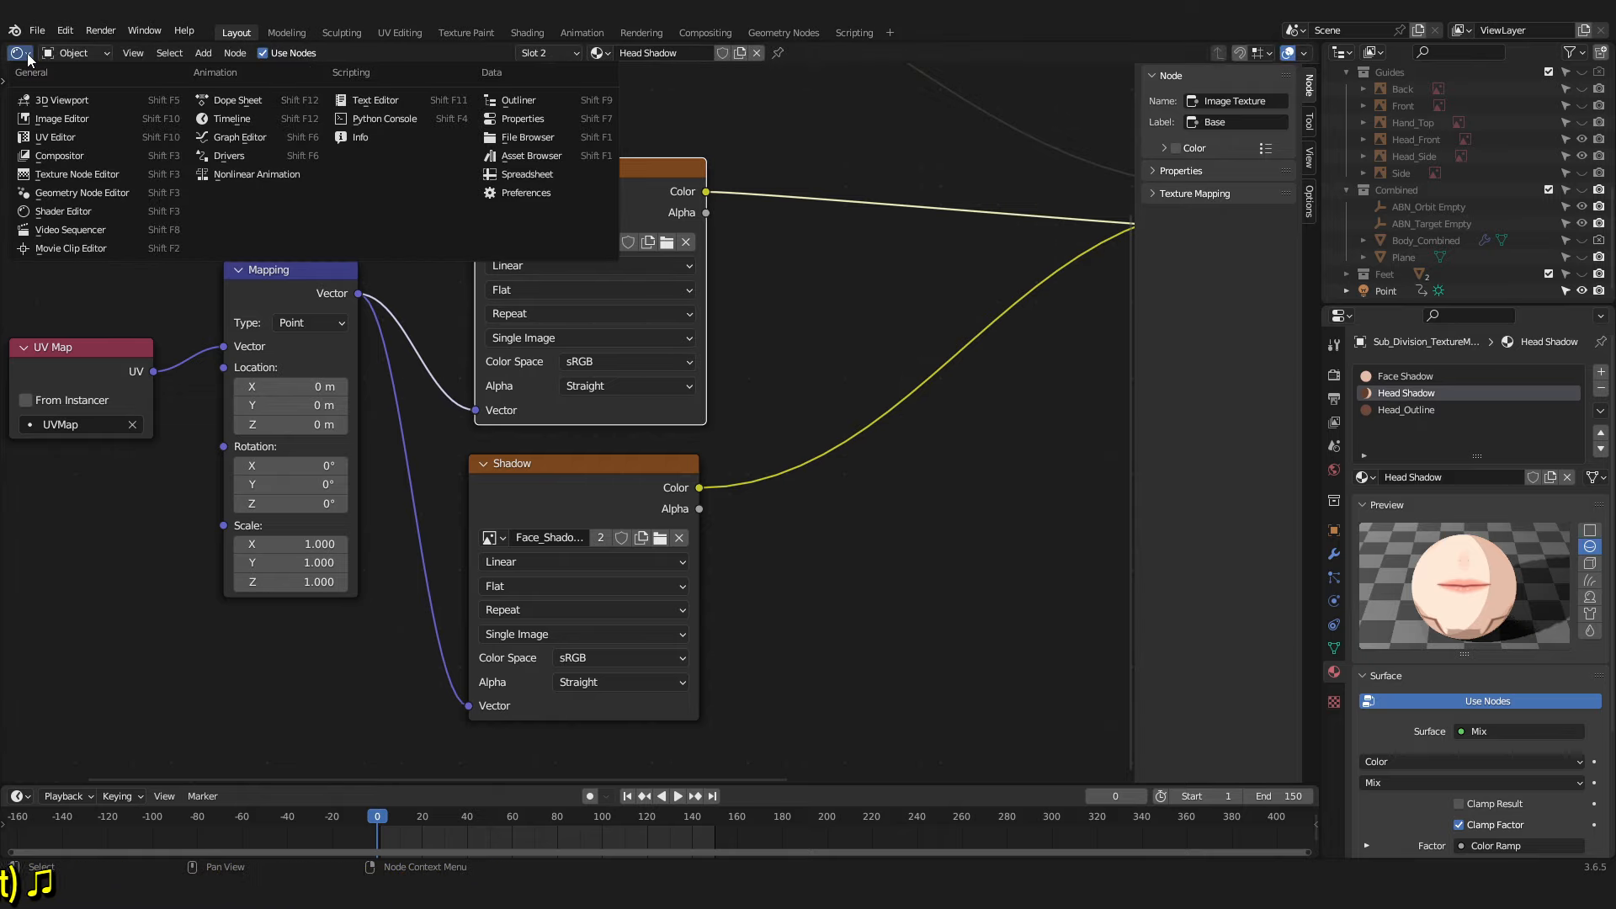
click(76, 122)
scroll(866, 409, up, 1)
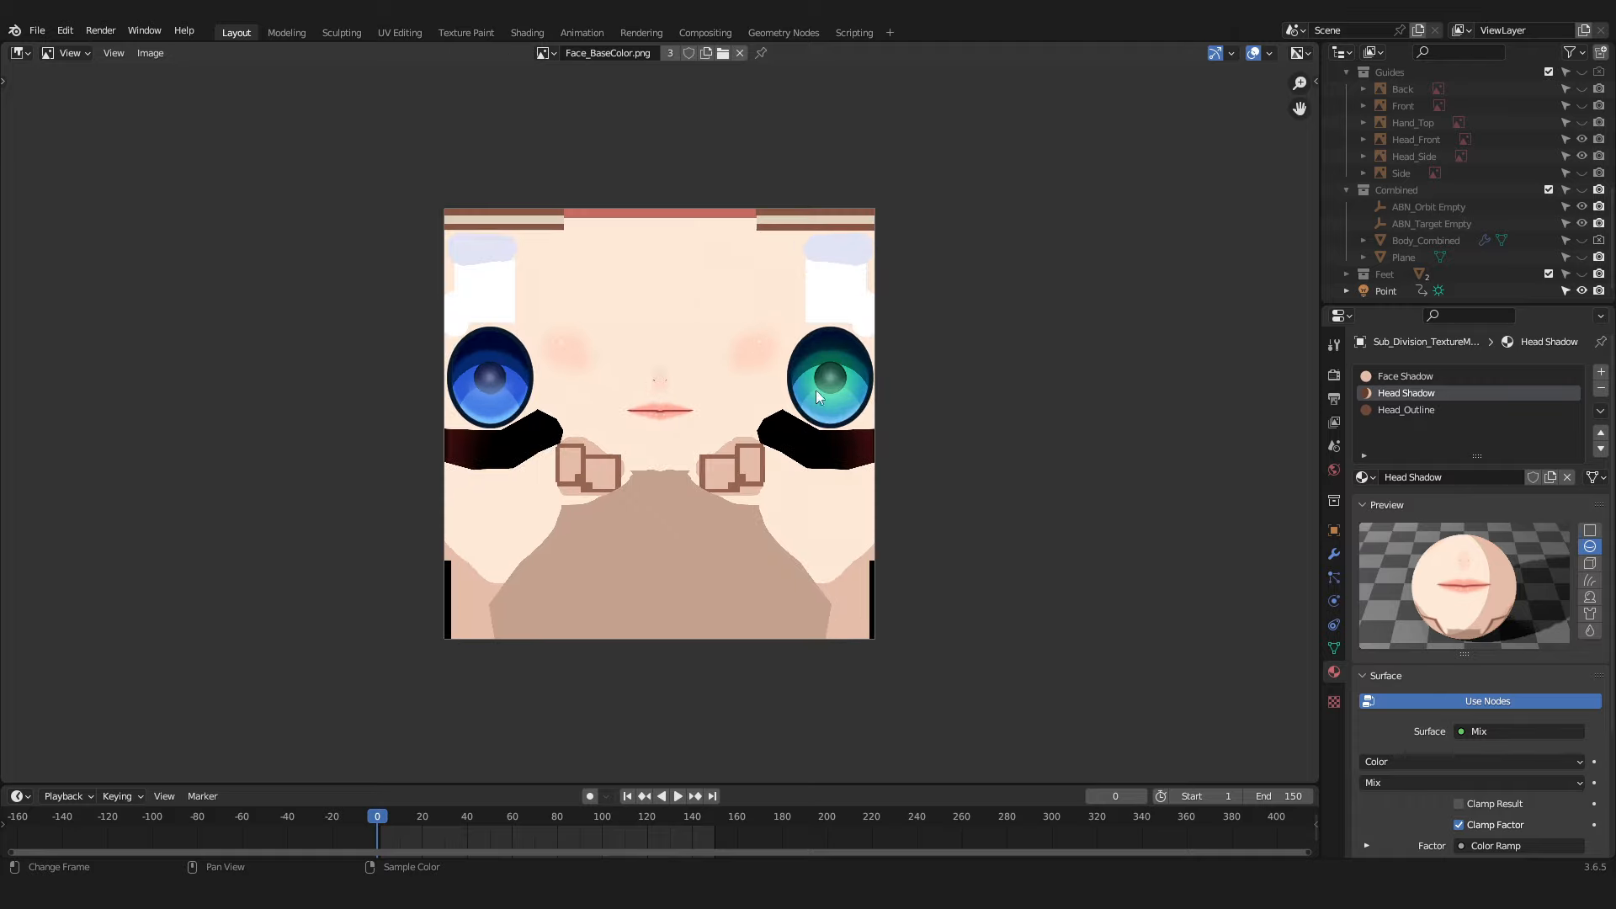
middle_drag(866, 415, 842, 470)
scroll(886, 385, up, 1)
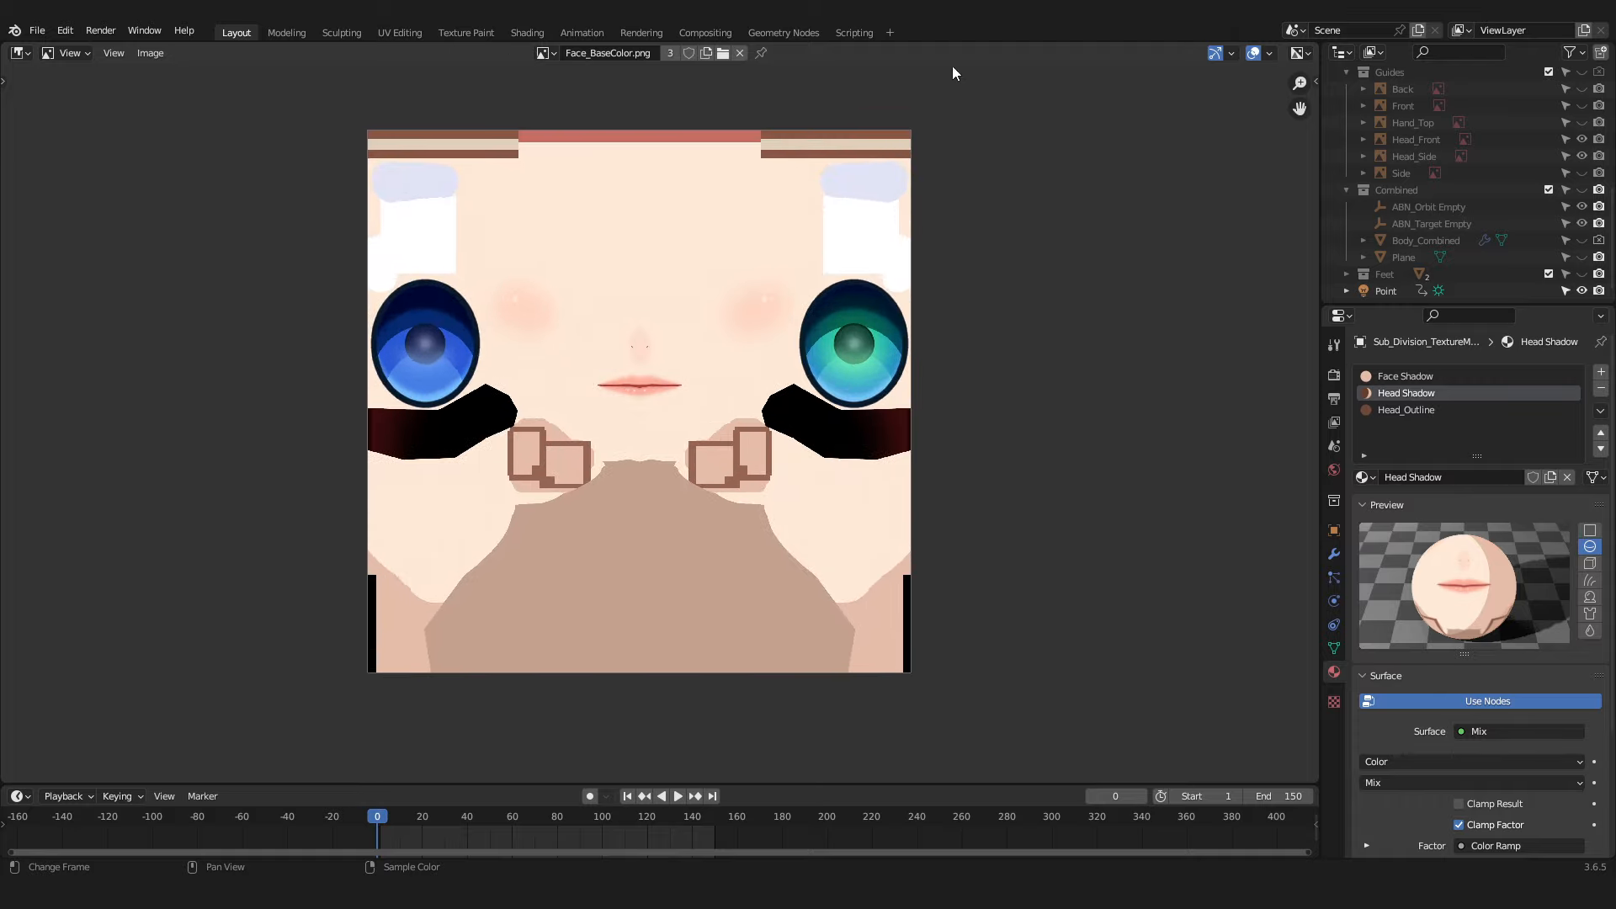
Display the Face_ShadowColor.png texture and examine it up close
click(546, 54)
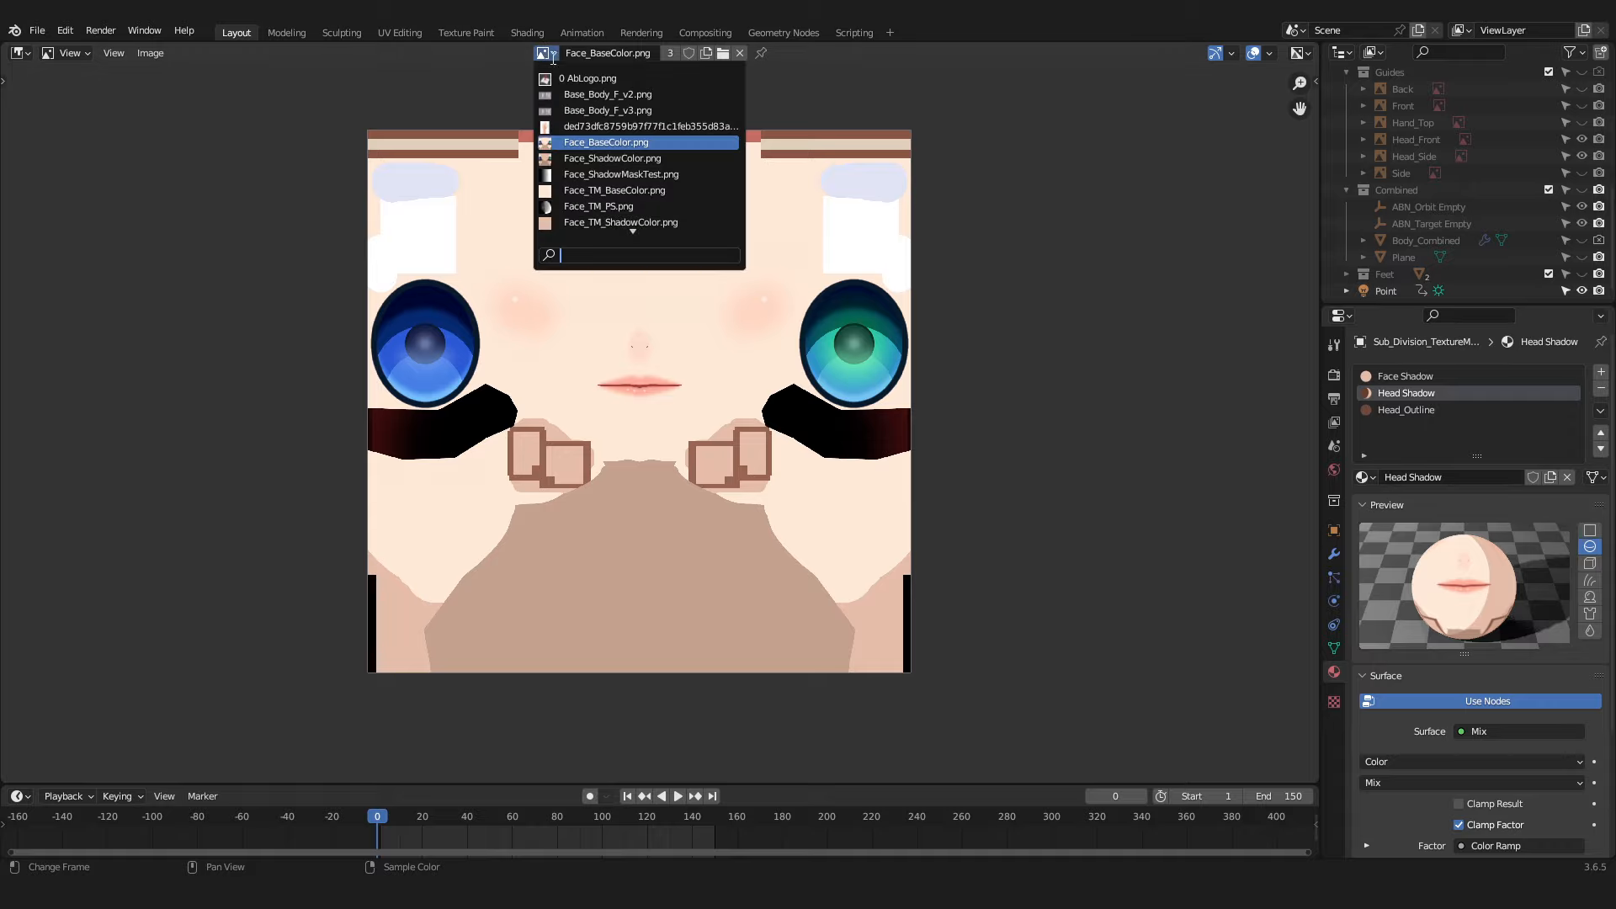
click(663, 157)
scroll(1157, 301, up, 2)
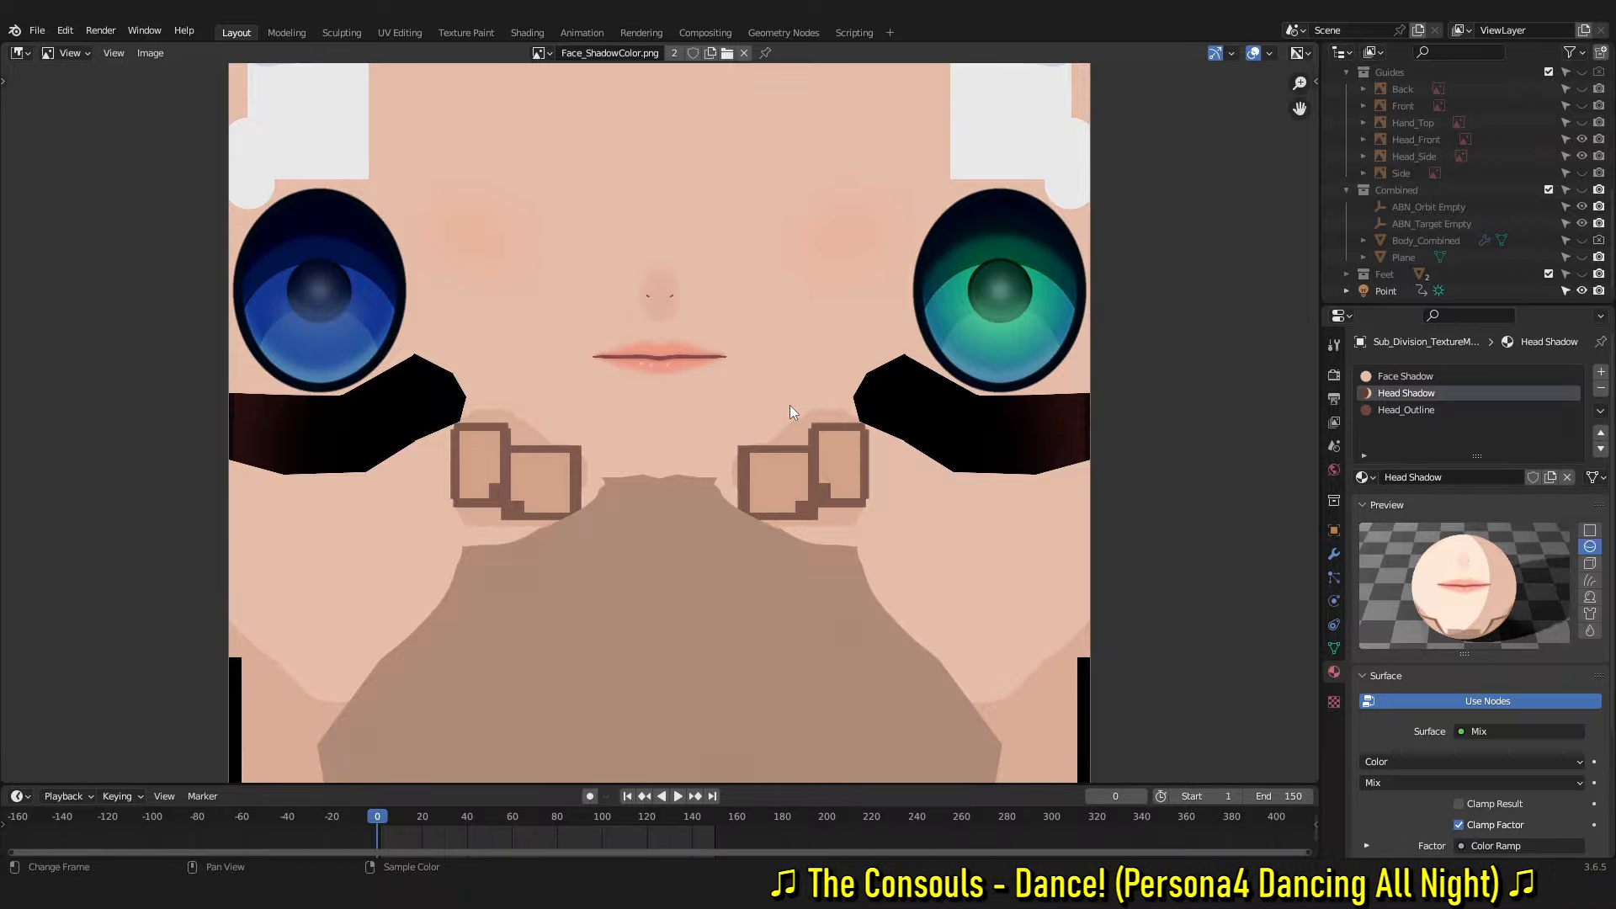
Return to the Shader Editor and examine how the Base and Shadow textures feed the Mix node
key(shift+F3)
middle_drag(988, 548, 748, 589)
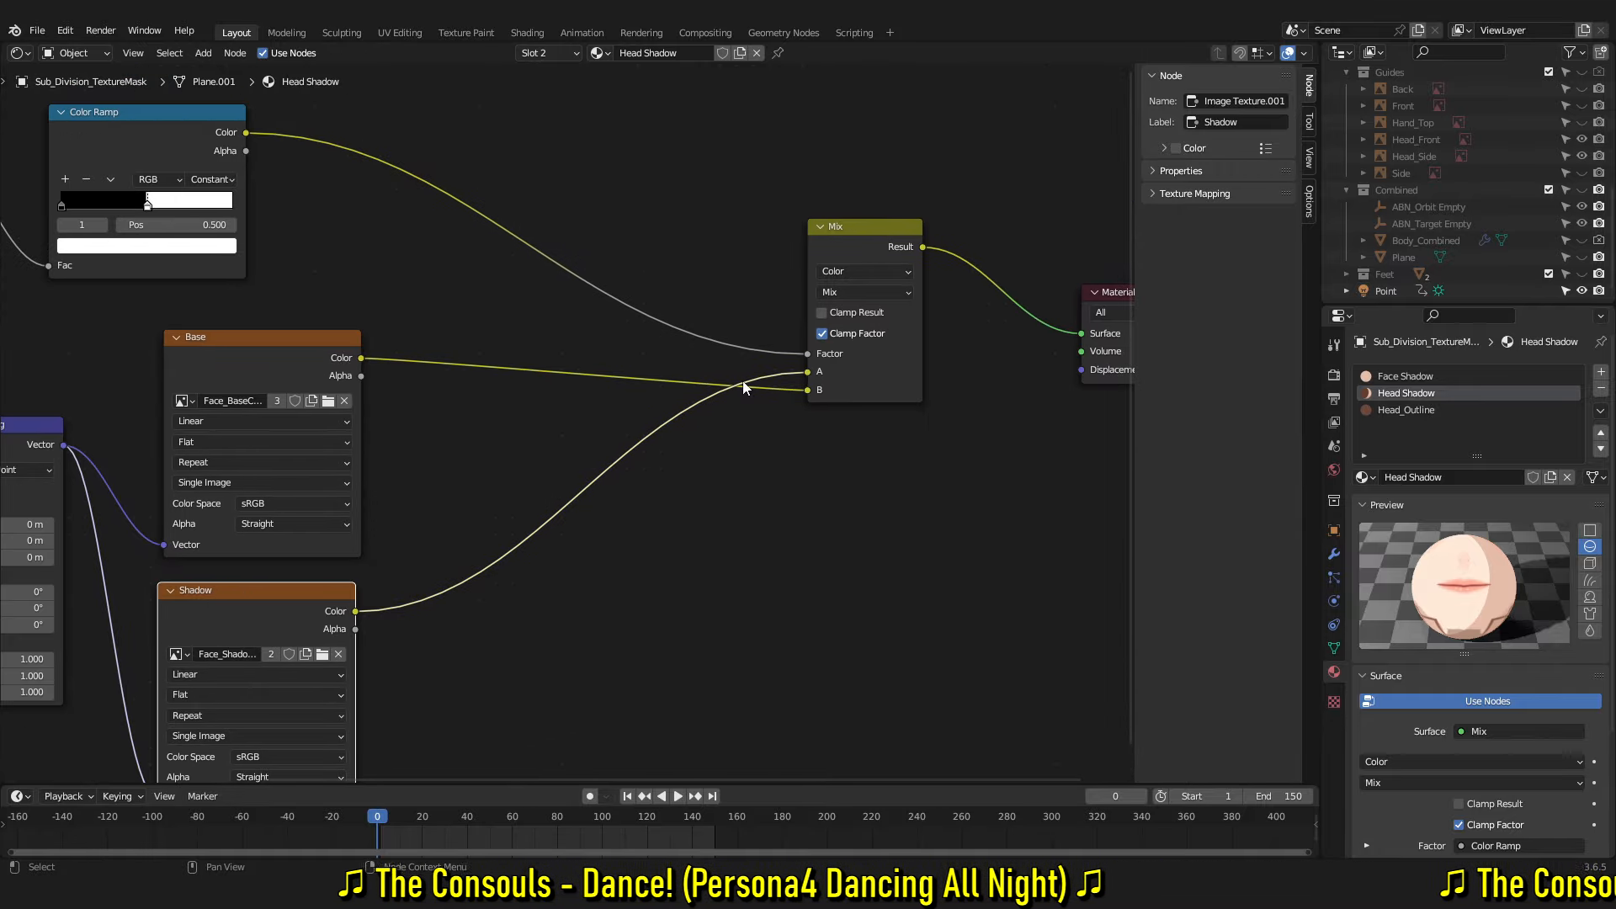
middle_drag(798, 396, 687, 477)
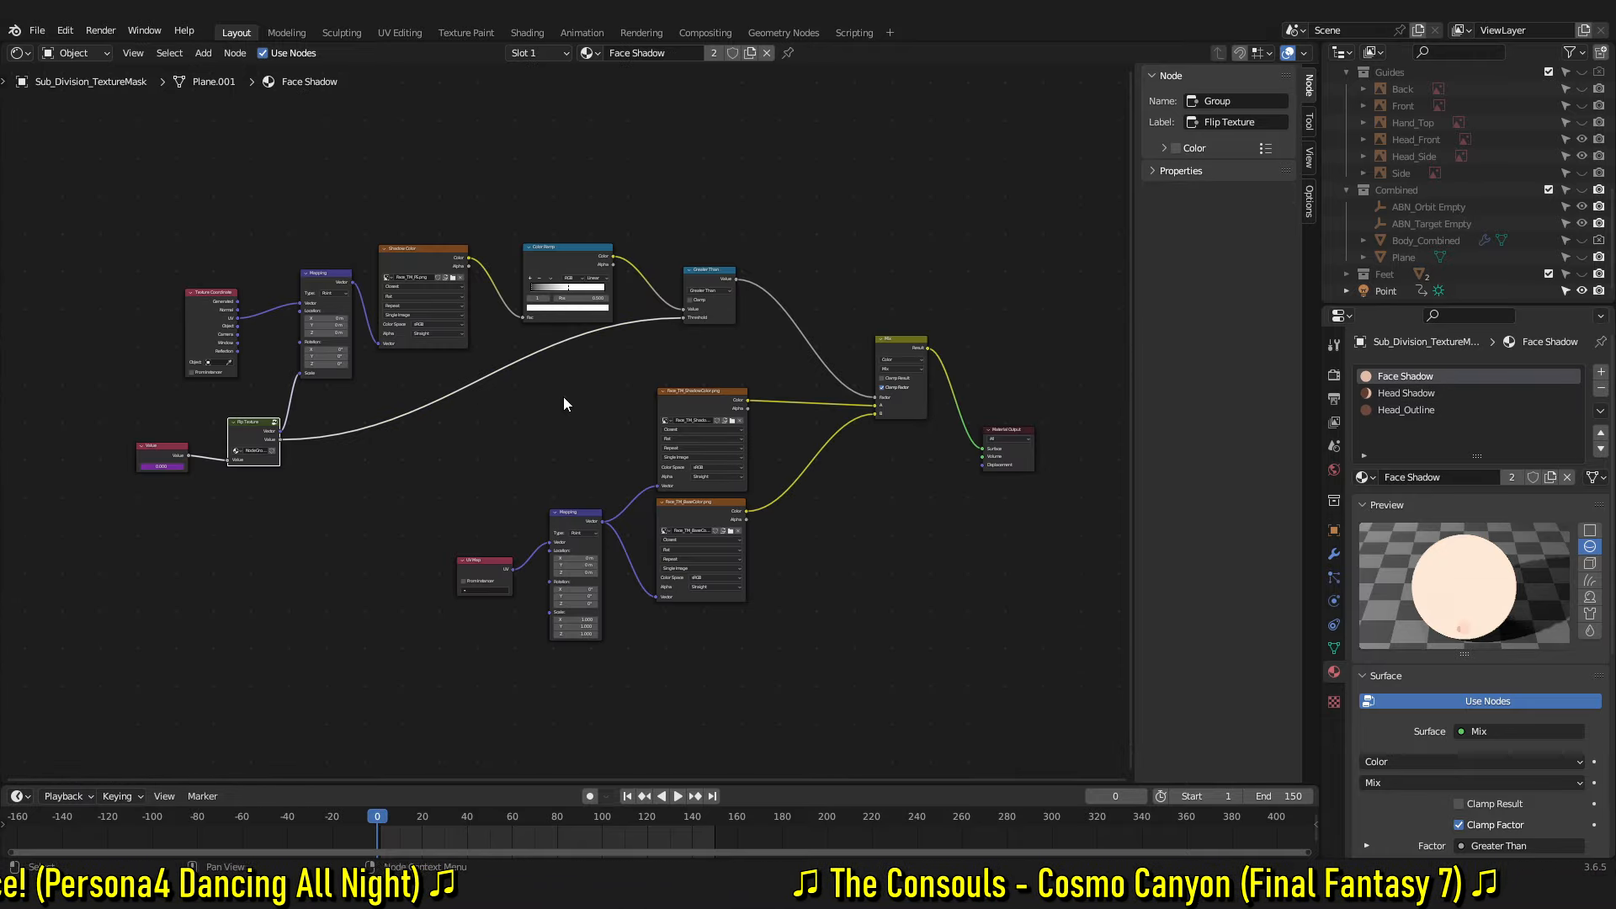
Examine the Face Shadow material's node tree and its Face_TM_PS.png shadow mask image
scroll(411, 492, up, 1)
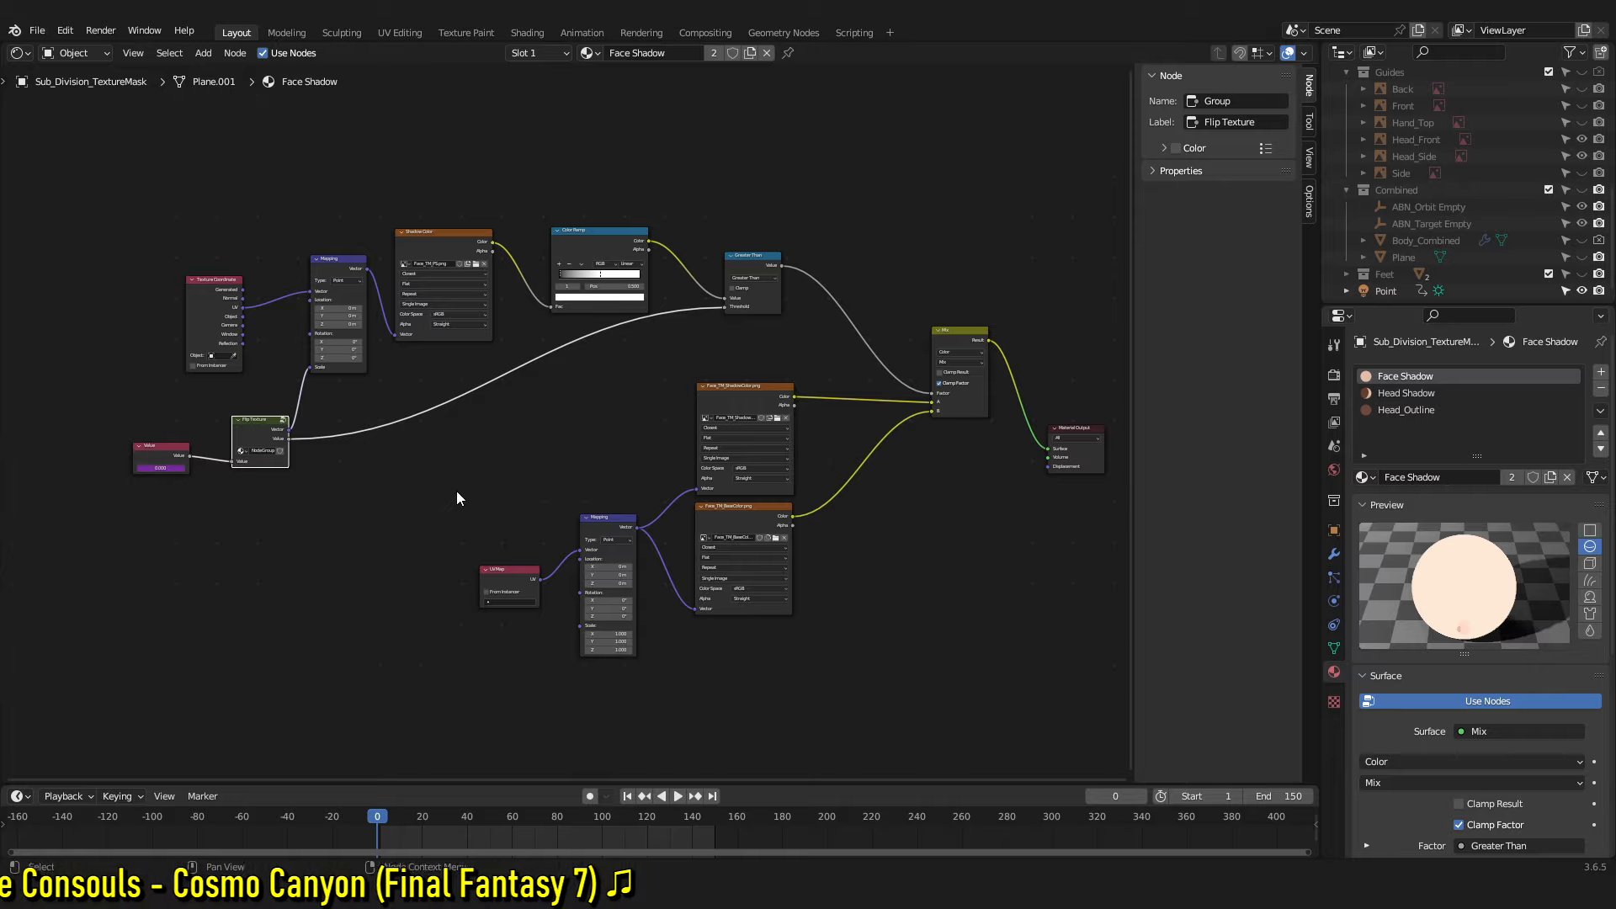
middle_drag(534, 395, 547, 465)
scroll(556, 429, up, 5)
middle_drag(526, 342, 657, 384)
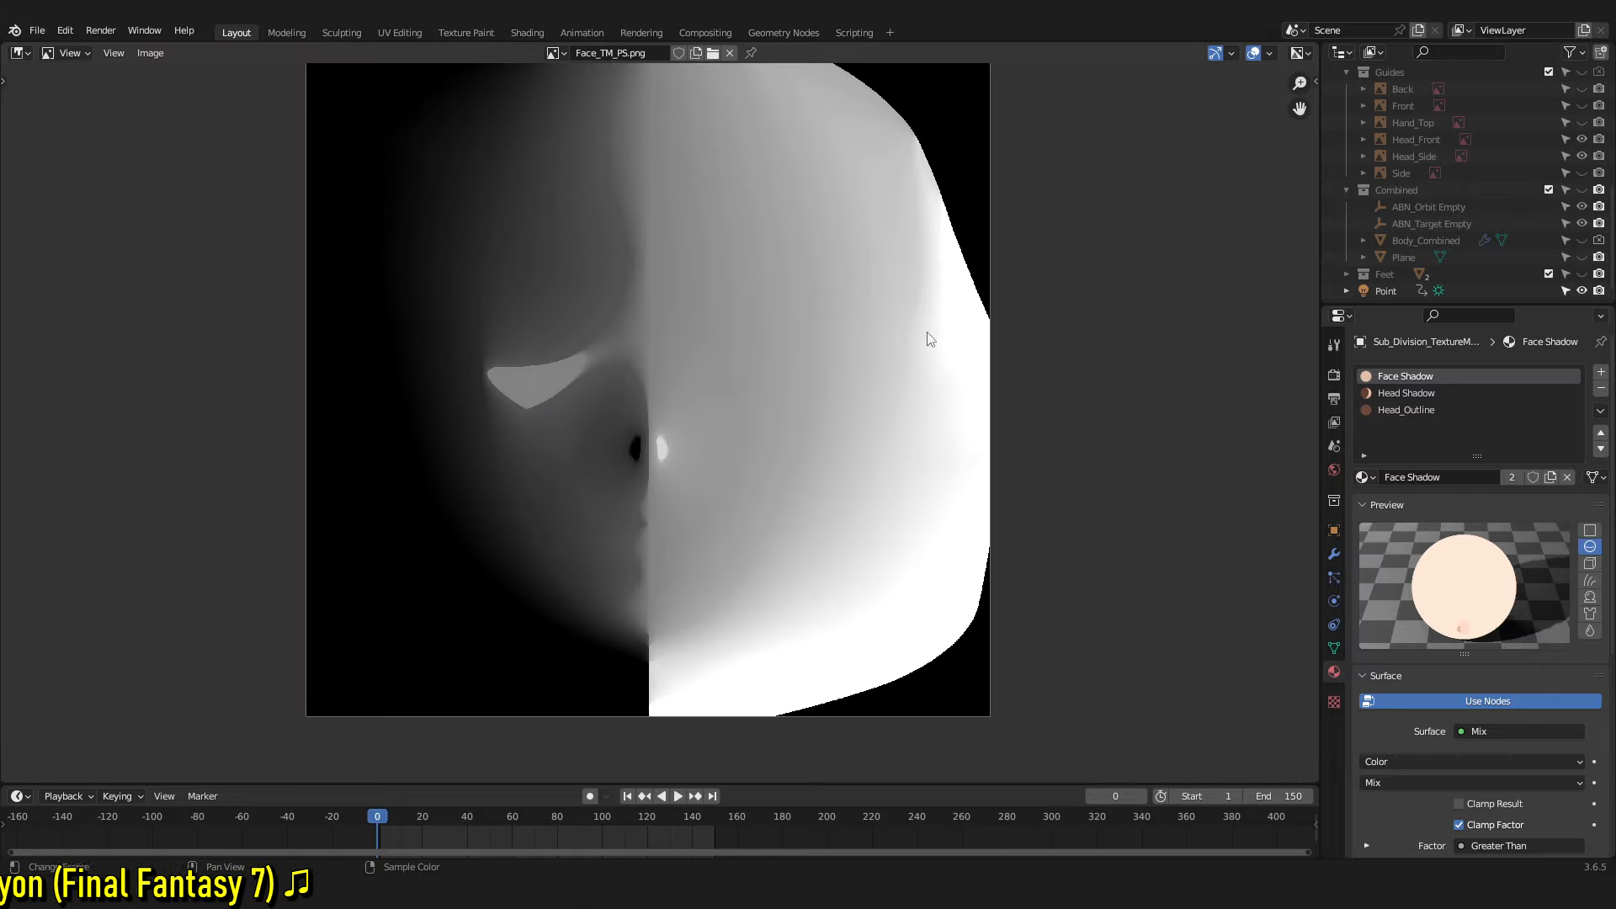
middle_drag(929, 339, 942, 350)
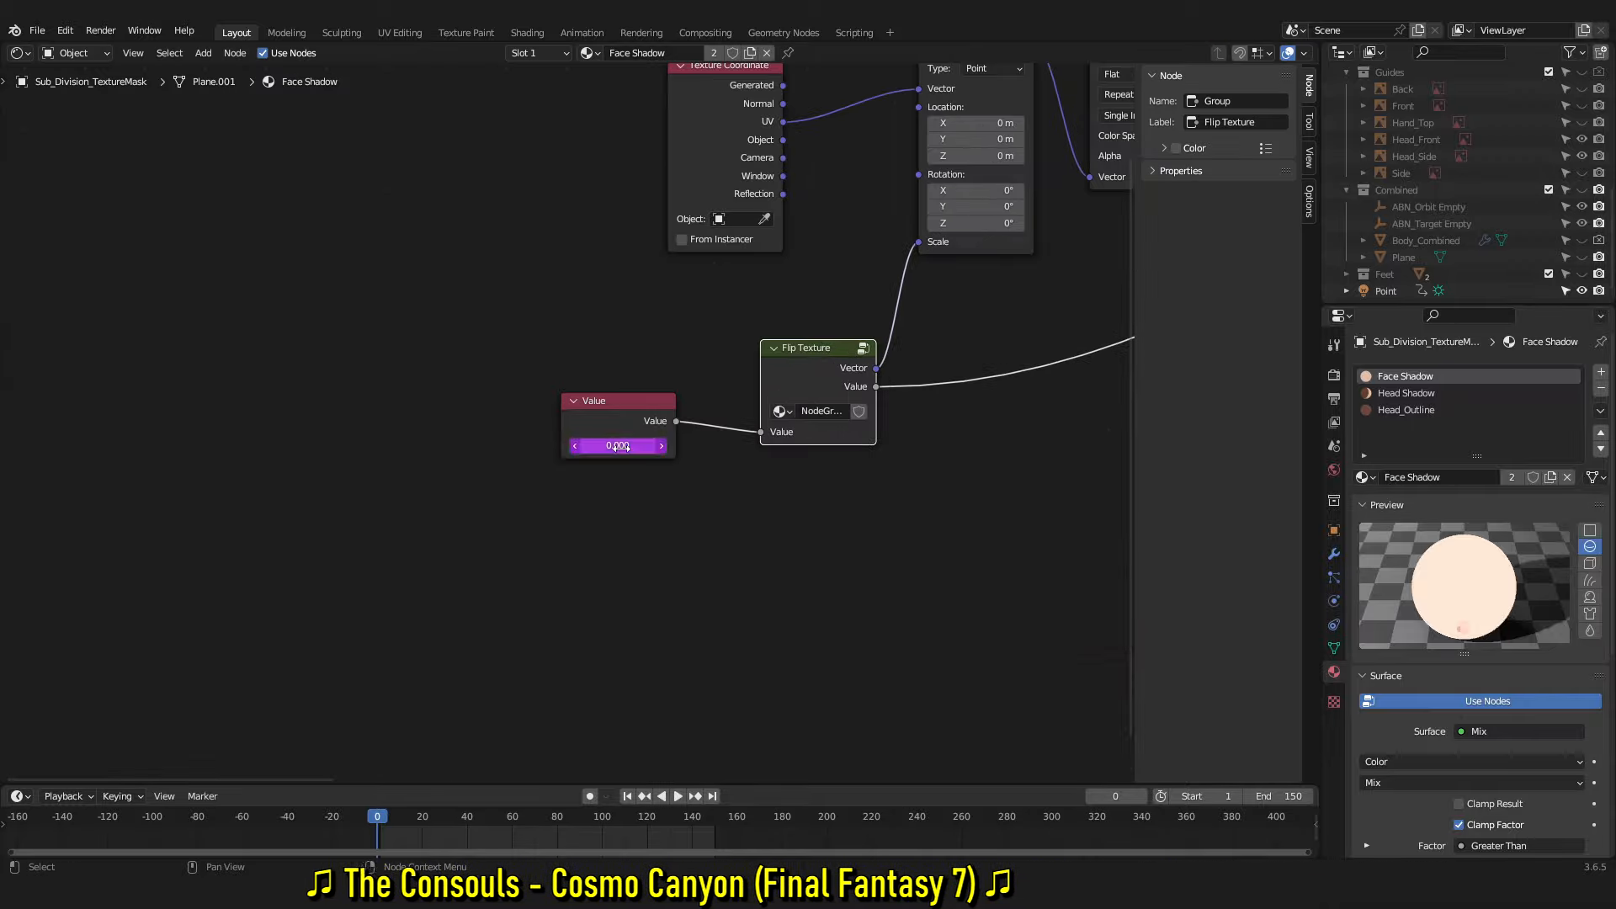
Add a second Value node above the existing Value node as a demonstration and delete it again
middle_drag(644, 421, 563, 457)
right_click(491, 384)
right_click(408, 330)
mouse_move(421, 332)
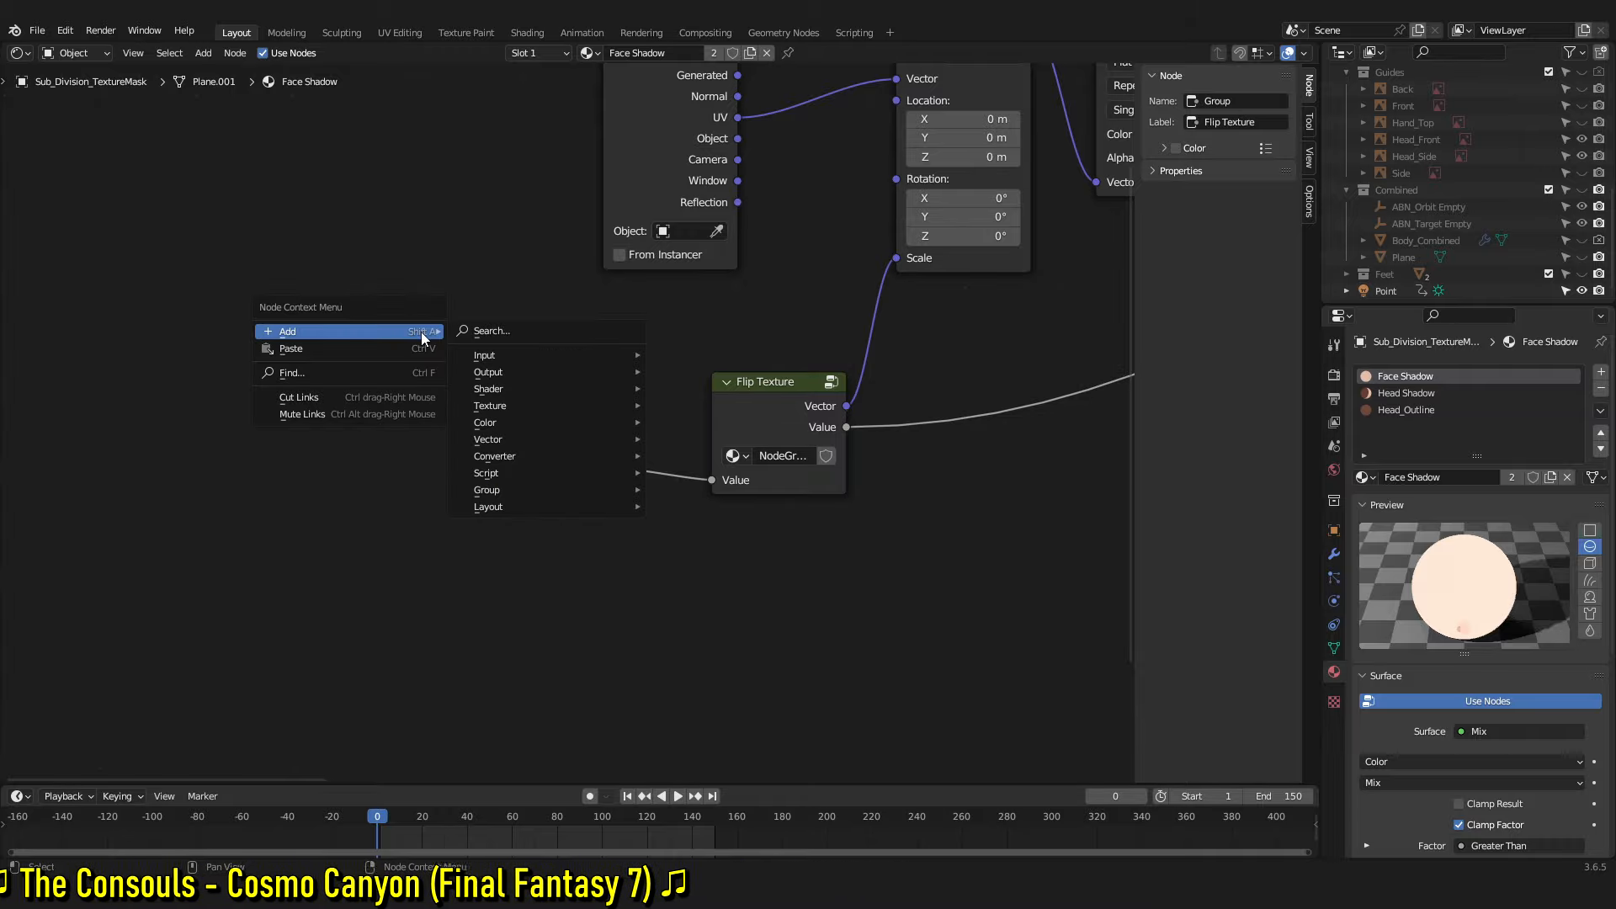
click(476, 333)
text(value)
key(Return)
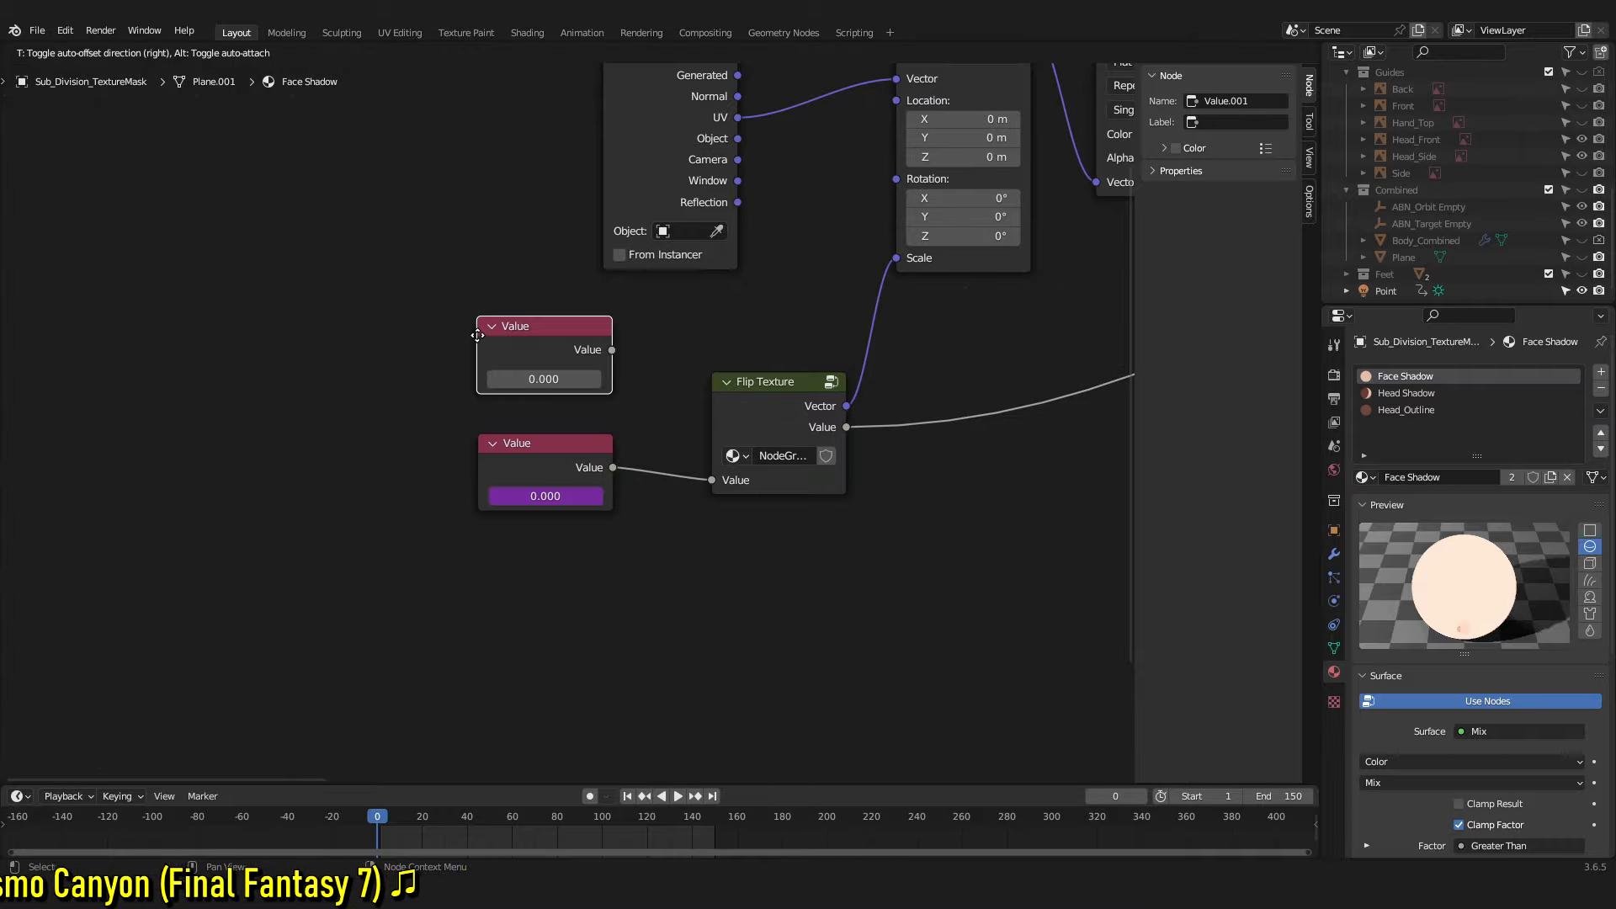
click(467, 336)
key(x)
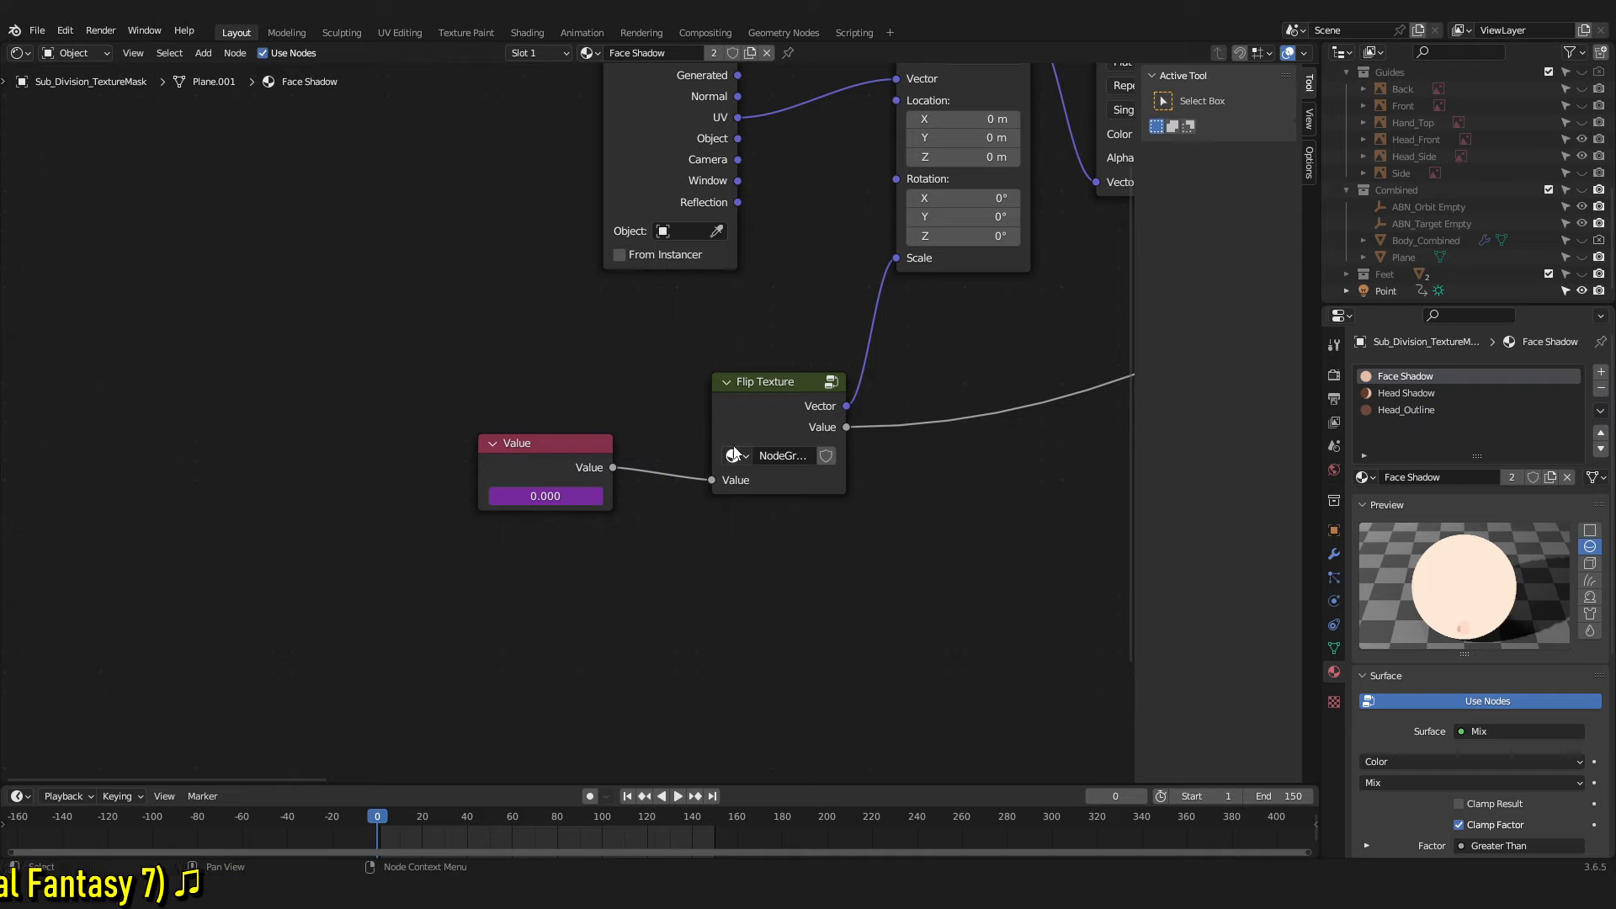
Open the Flip Texture node group to show its internal nodes
middle_drag(794, 391, 623, 365)
click(622, 362)
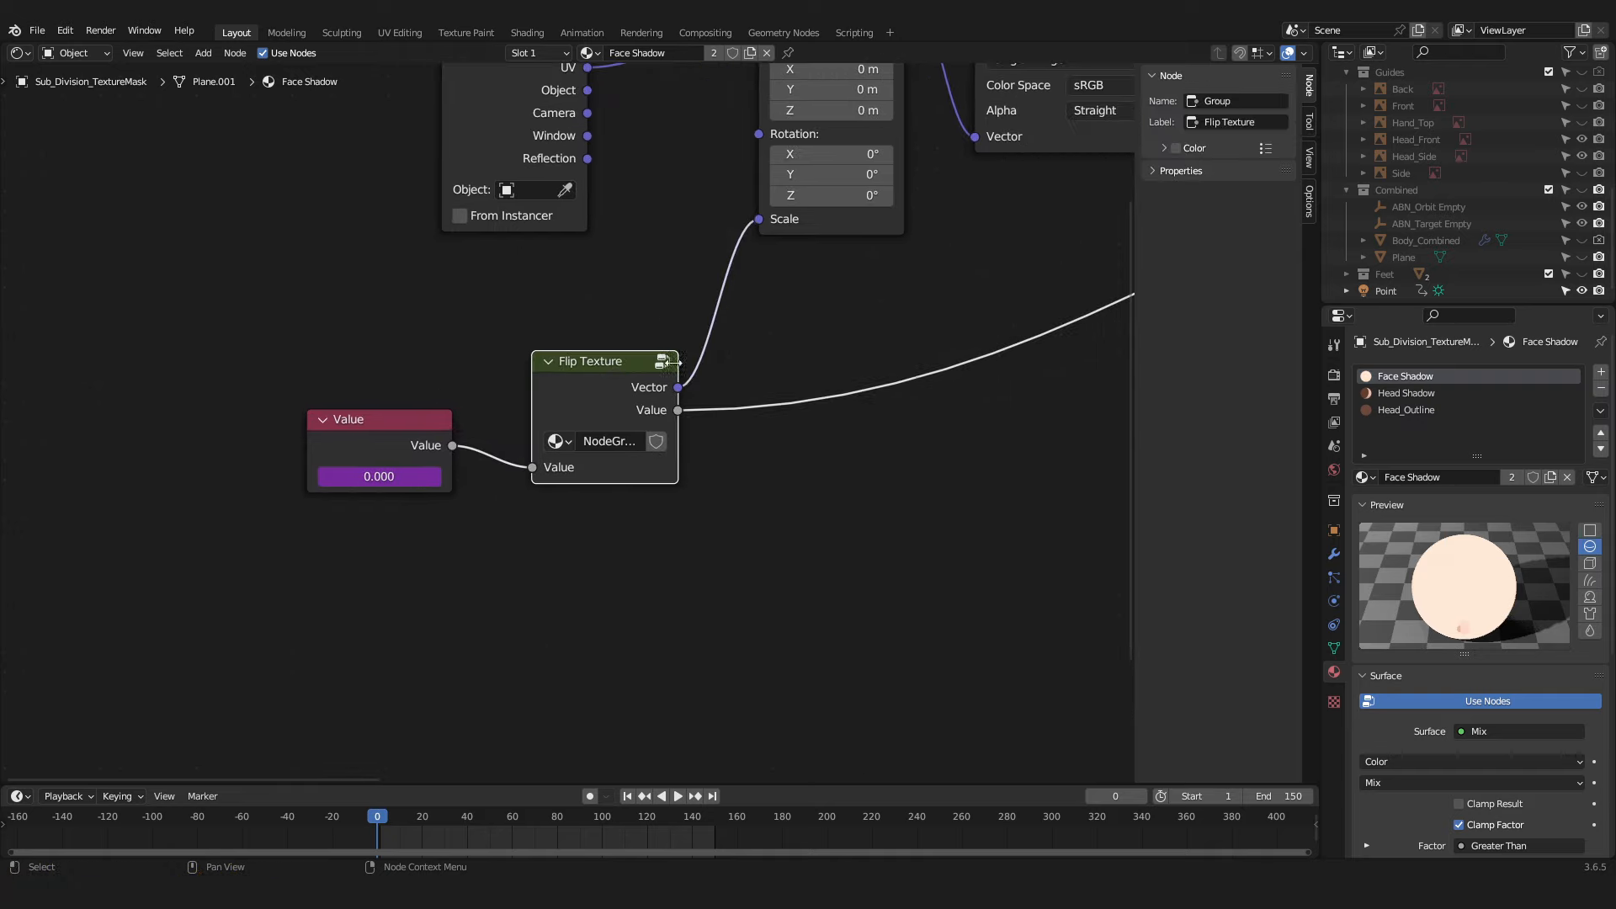
middle_drag(727, 513, 702, 458)
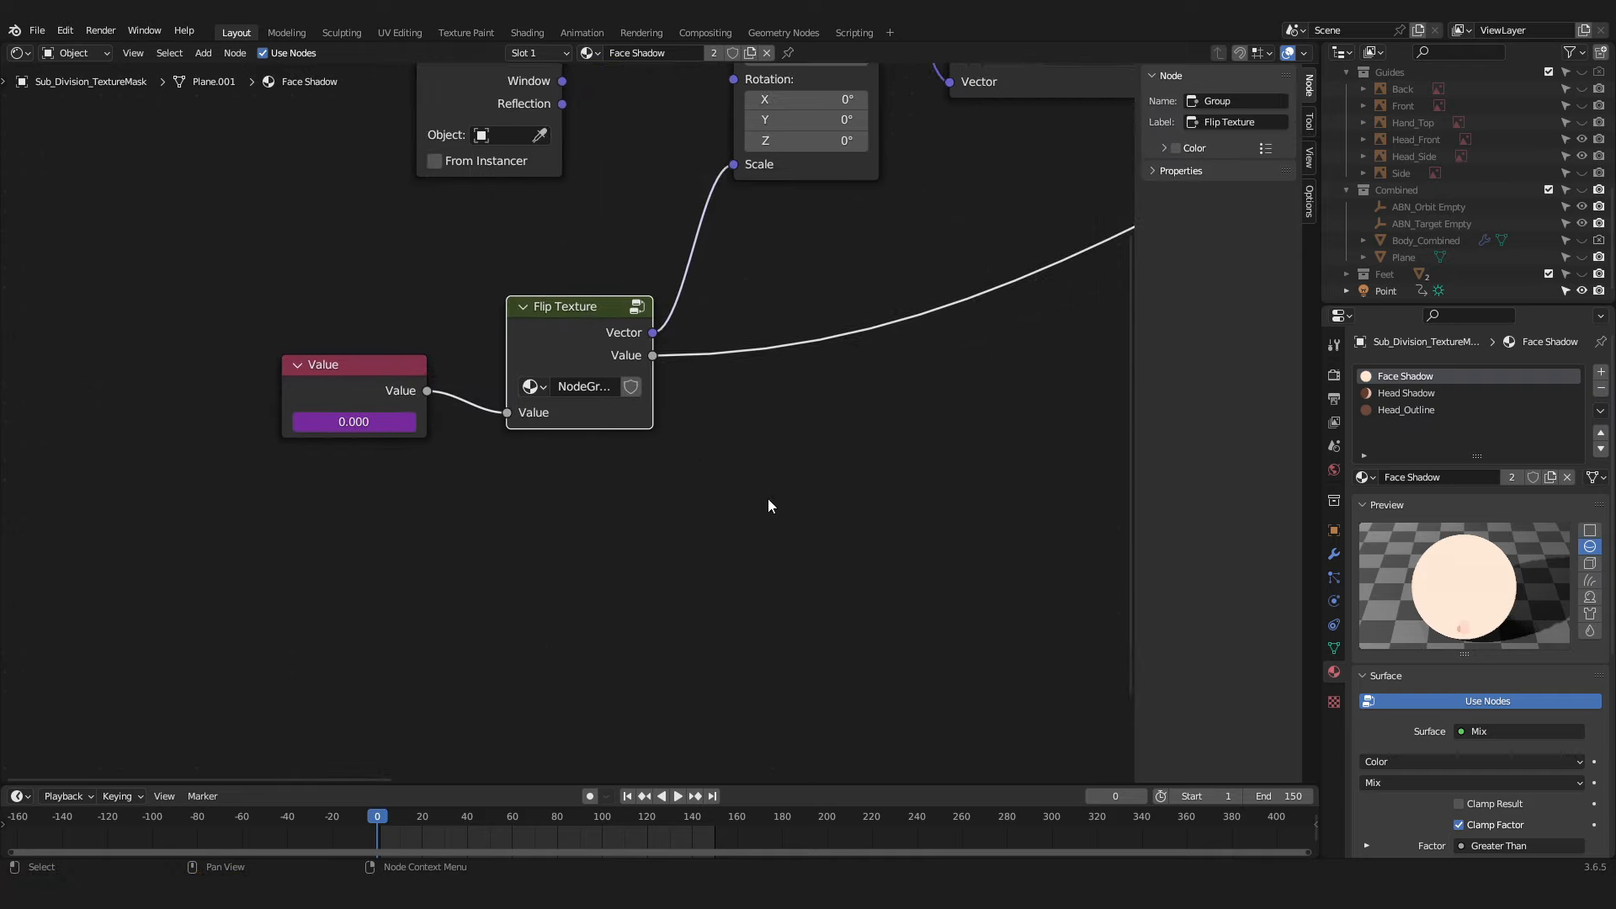
click(638, 305)
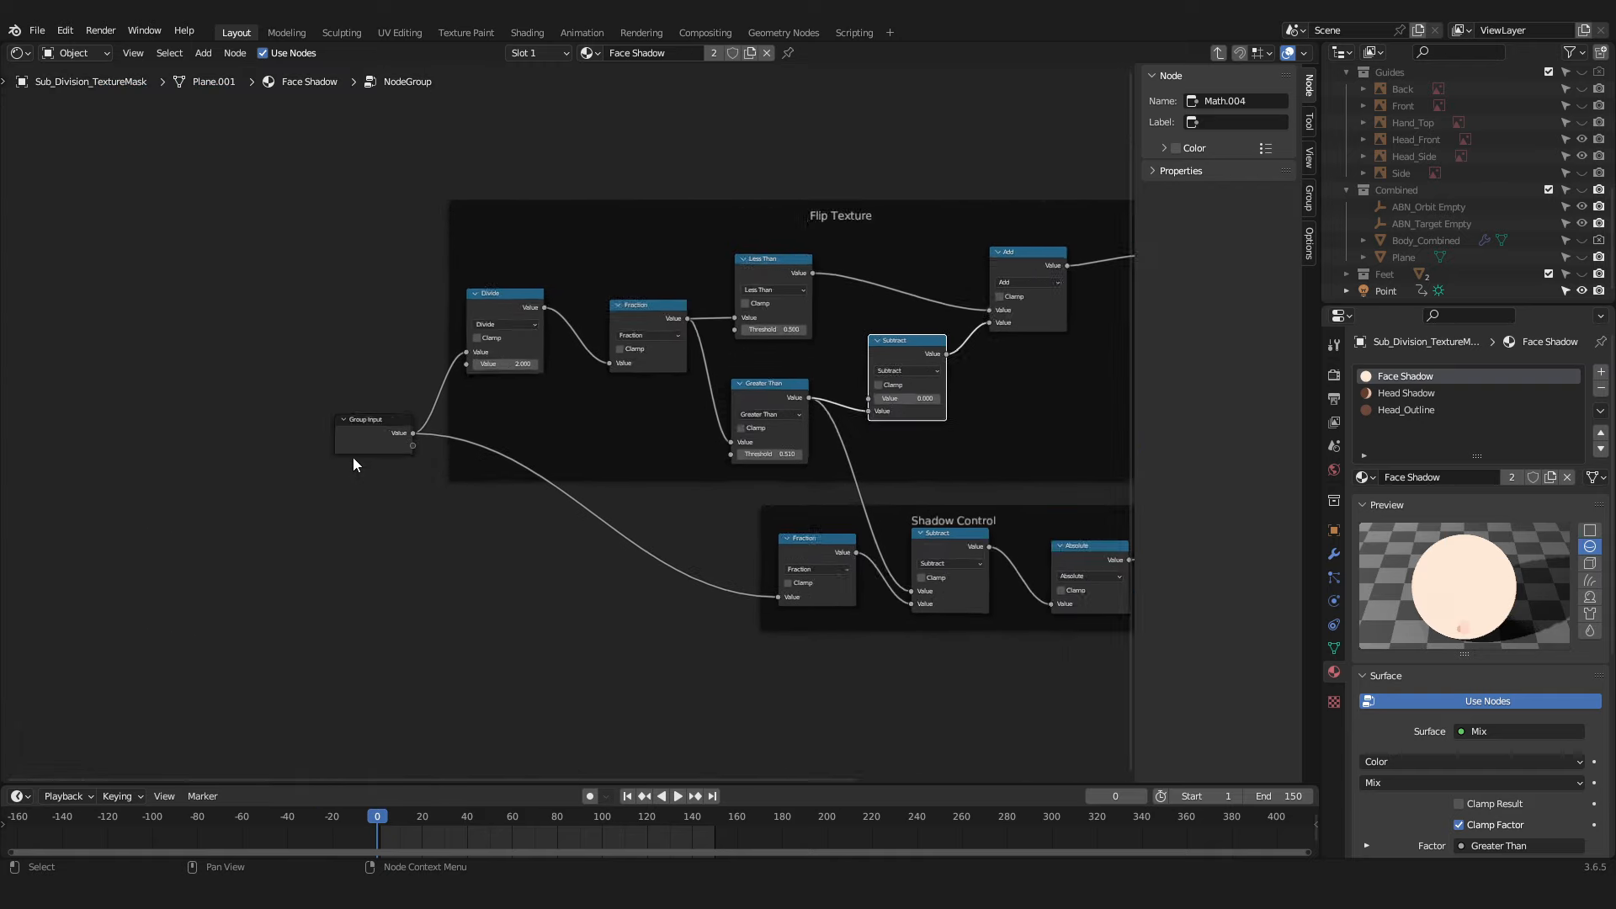
Examine the overall layout of the group, from Group Input through the Flip Texture and Shadow Control frames
scroll(352, 457, up, 2)
middle_drag(433, 503, 422, 525)
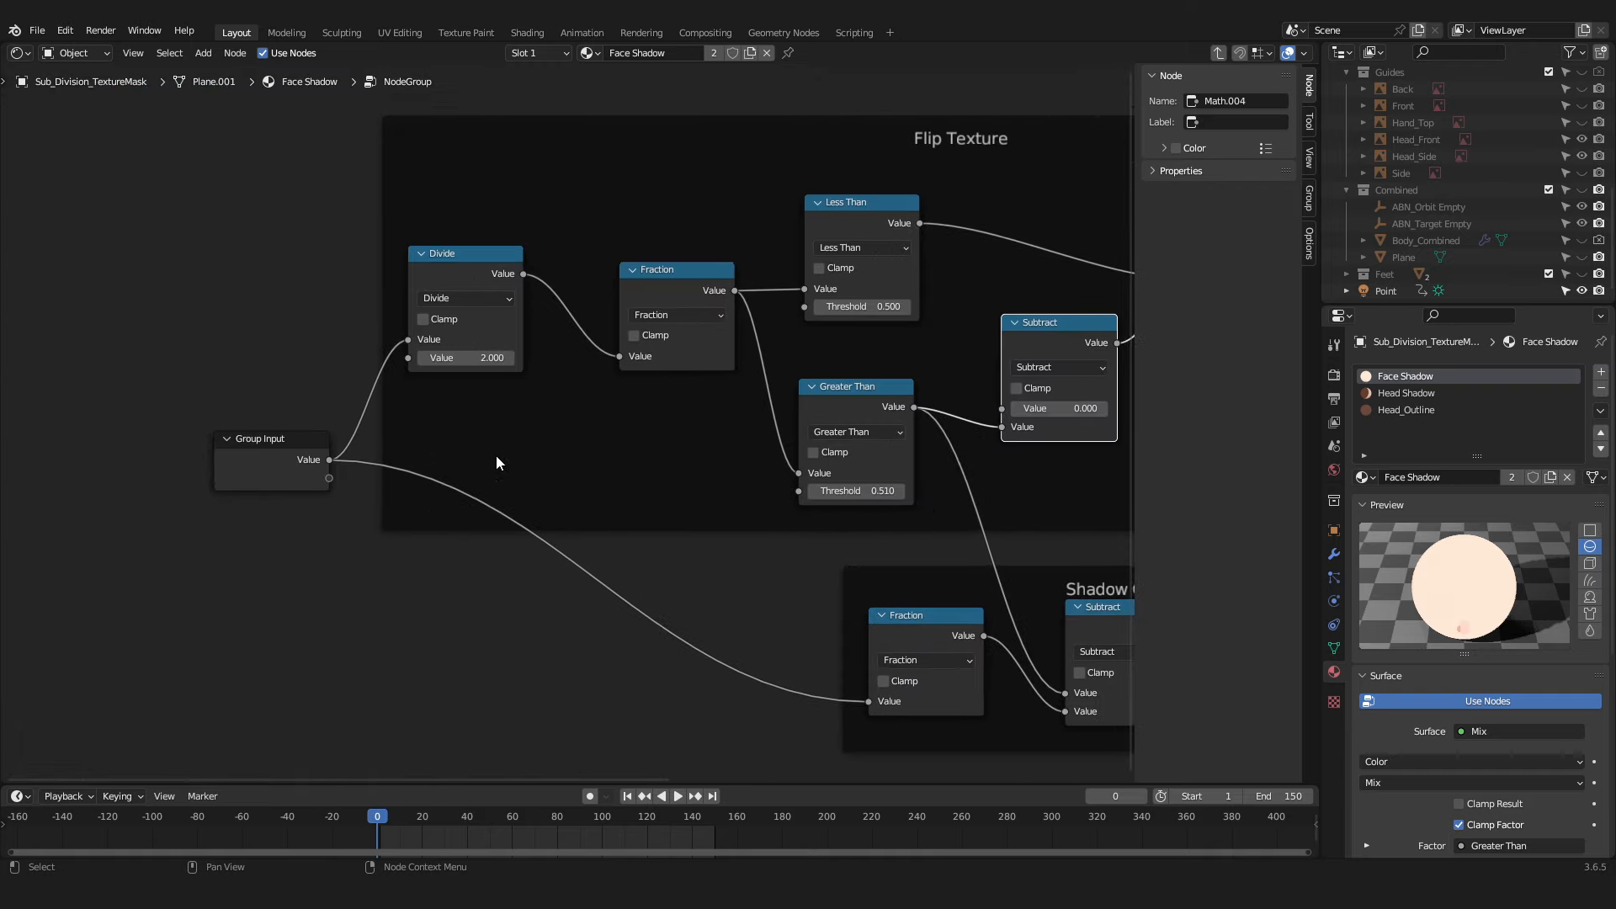
middle_drag(574, 470, 492, 459)
scroll(492, 461, down, 3)
middle_drag(897, 375, 719, 255)
middle_drag(411, 196, 419, 307)
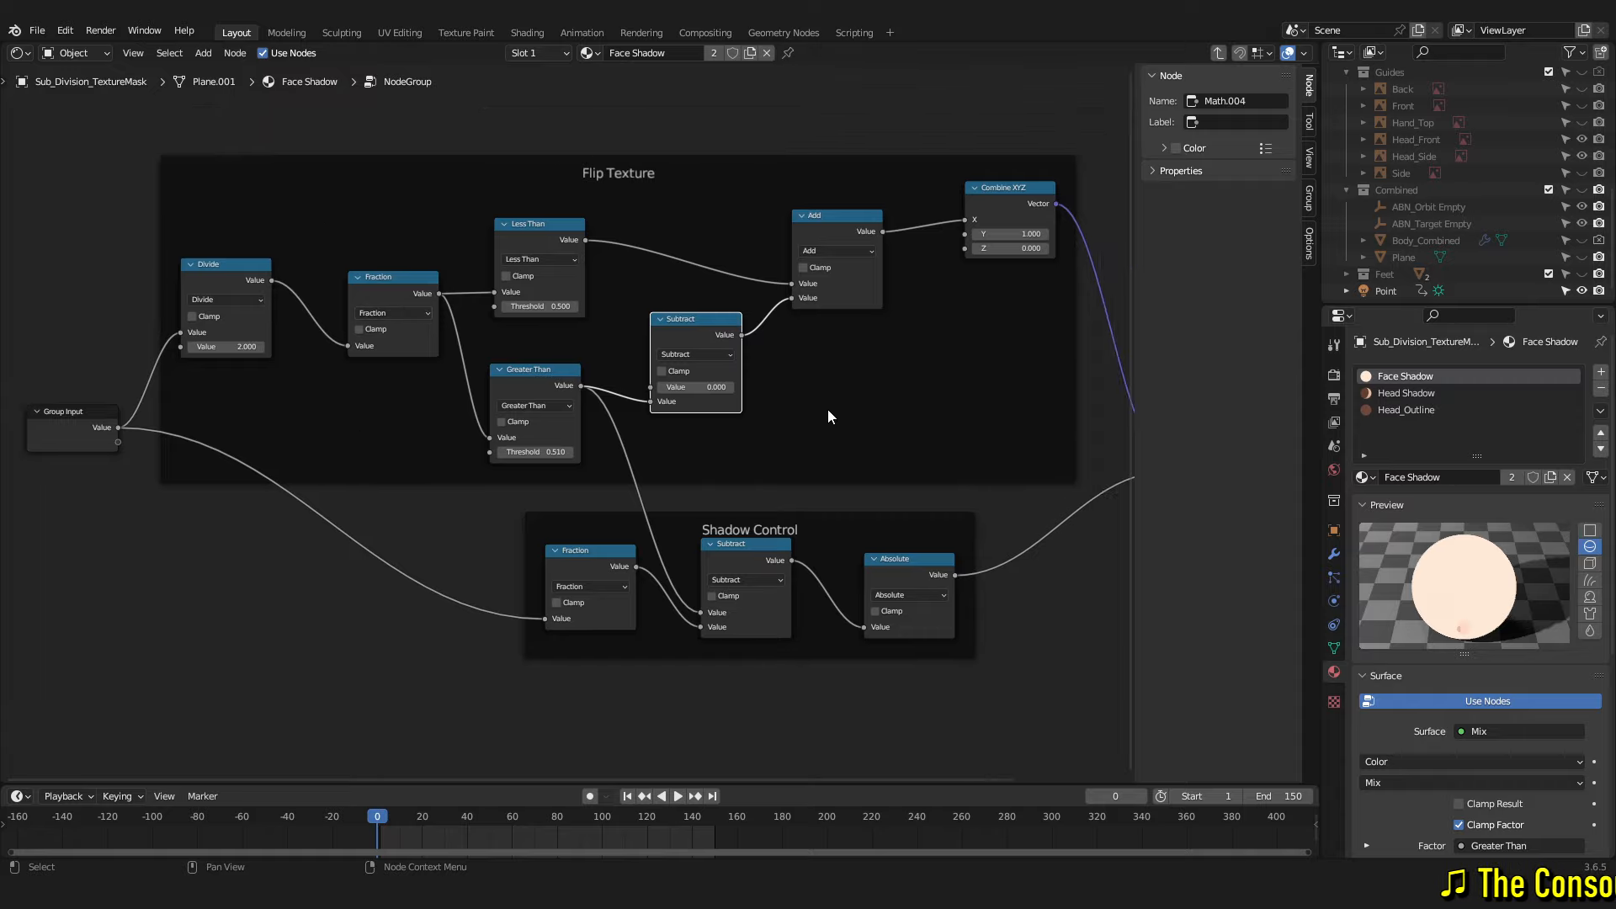
middle_drag(829, 416, 709, 306)
middle_drag(190, 268, 658, 502)
Examine the Divide, Fraction, Less Than and Greater Than nodes and their thresholds in the Flip Texture frame
scroll(599, 527, up, 8)
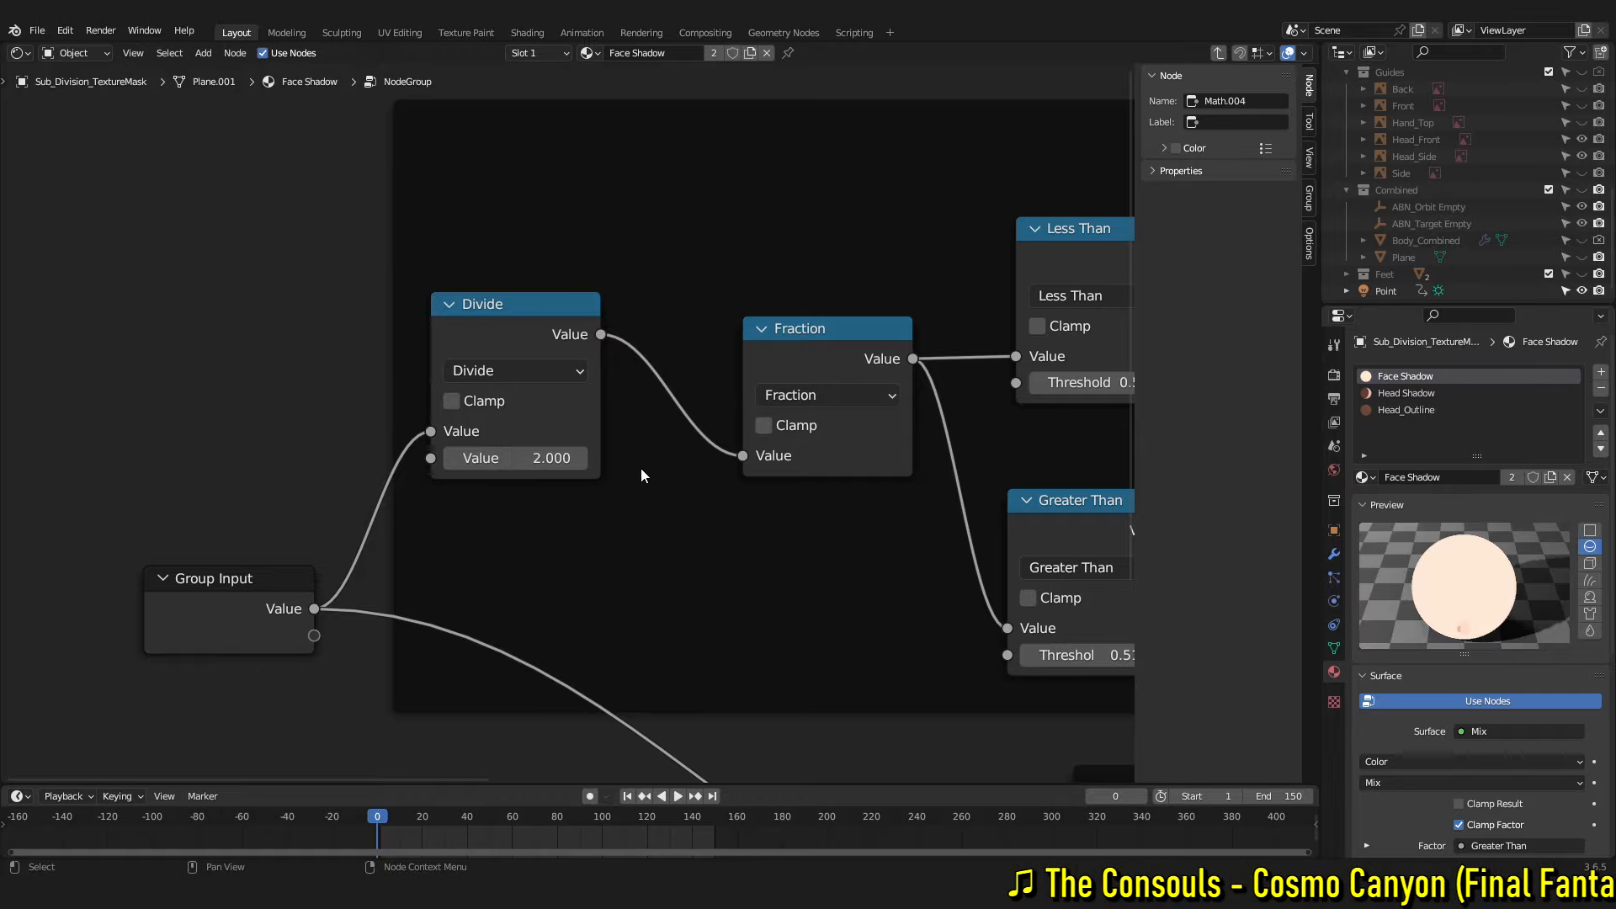
middle_drag(617, 313, 473, 327)
middle_drag(663, 357, 462, 315)
middle_drag(640, 261, 450, 283)
middle_drag(761, 606, 751, 592)
middle_drag(610, 305, 585, 313)
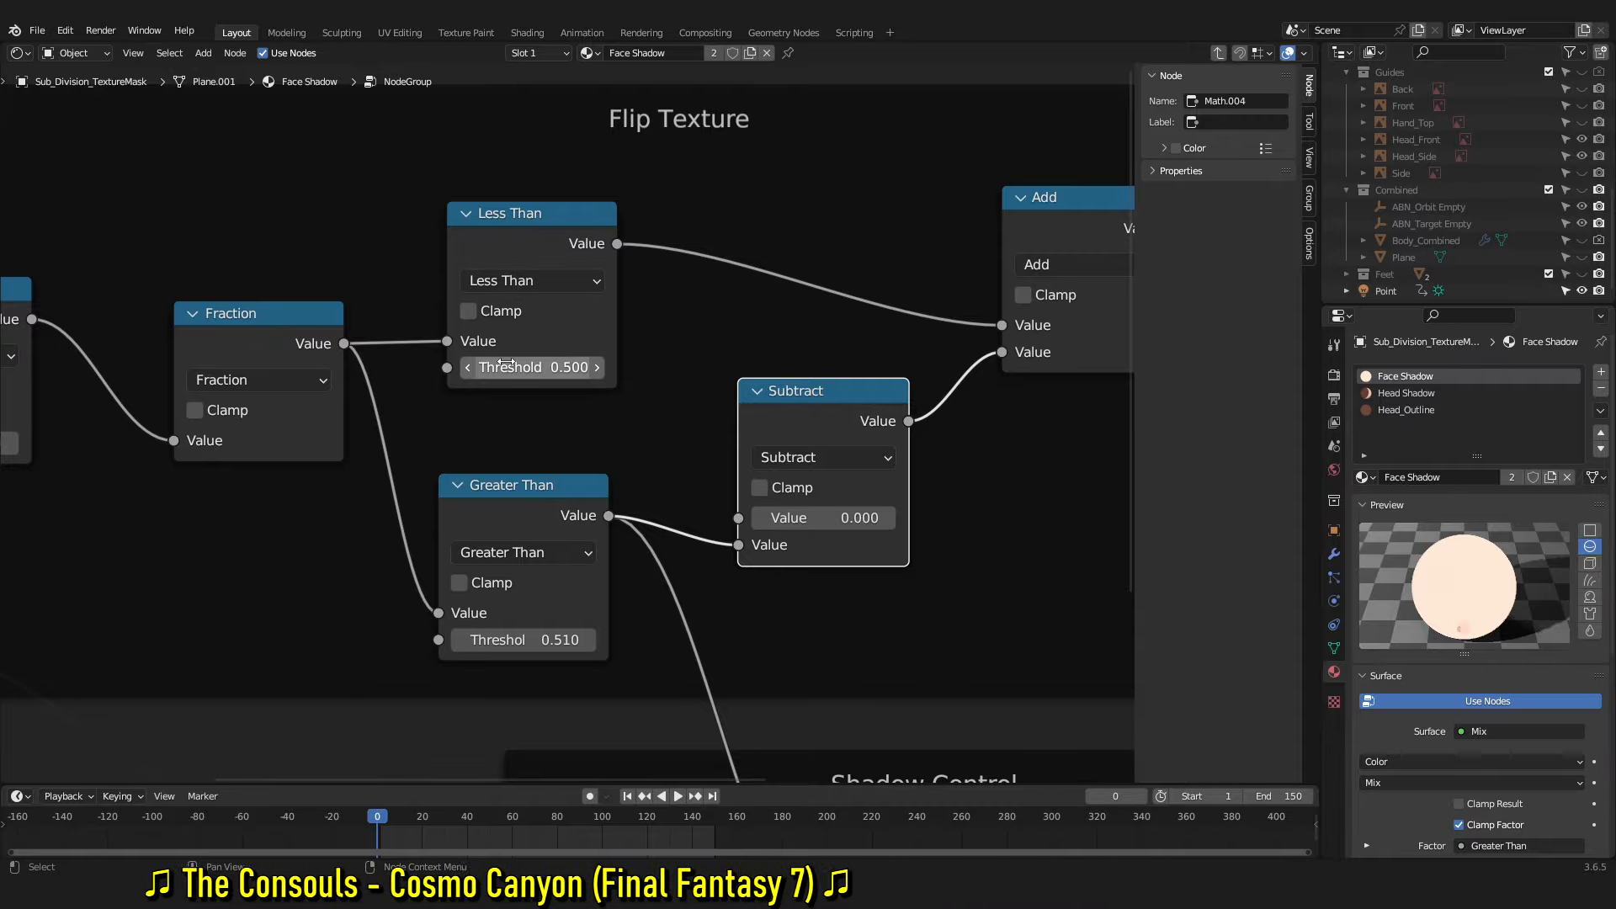
scroll(380, 512, down, 2)
middle_drag(297, 505, 730, 474)
middle_drag(614, 498, 198, 462)
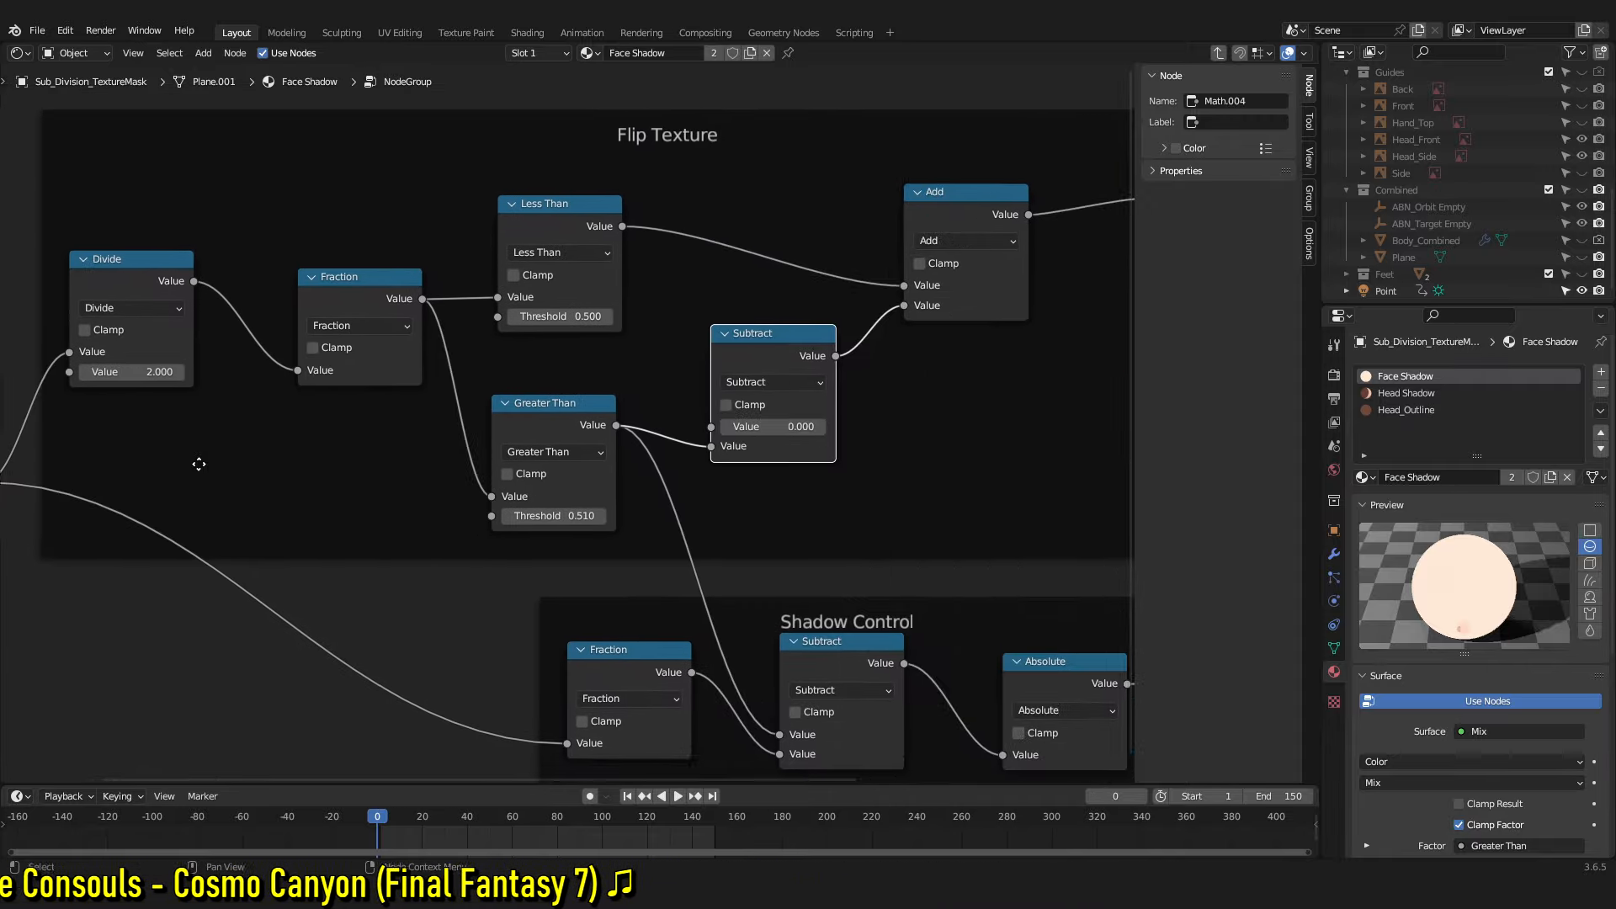
Follow the Flip Texture chain through the Subtract, Add and Combine XYZ nodes to the Group Output
scroll(566, 492, up, 2)
middle_drag(890, 333, 592, 460)
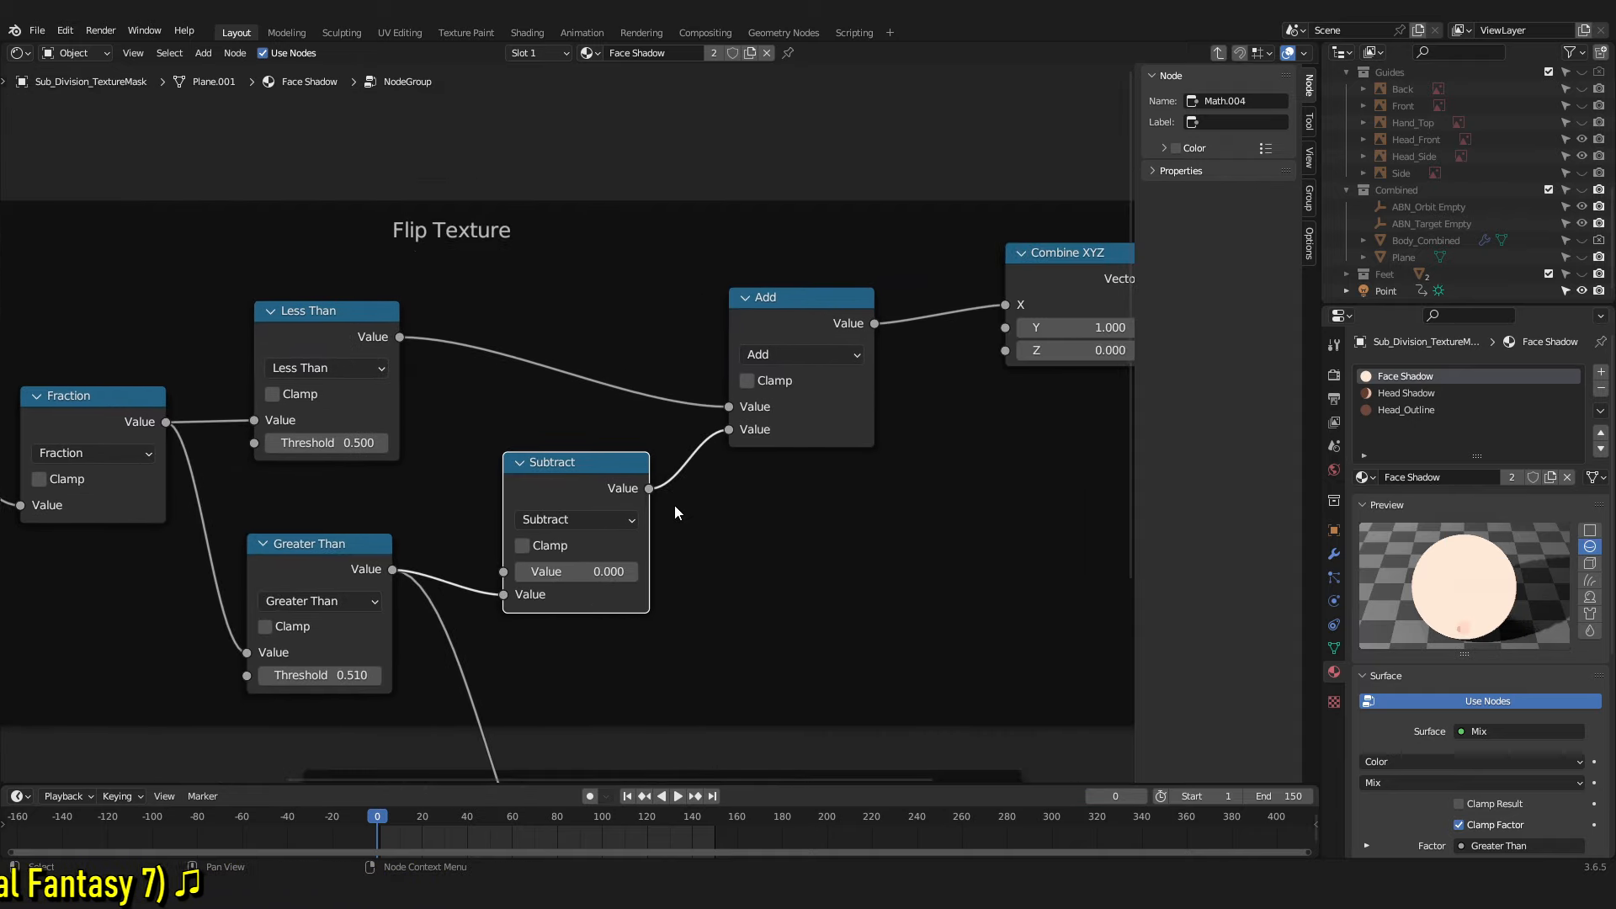
middle_drag(856, 500, 673, 530)
middle_drag(973, 360, 740, 255)
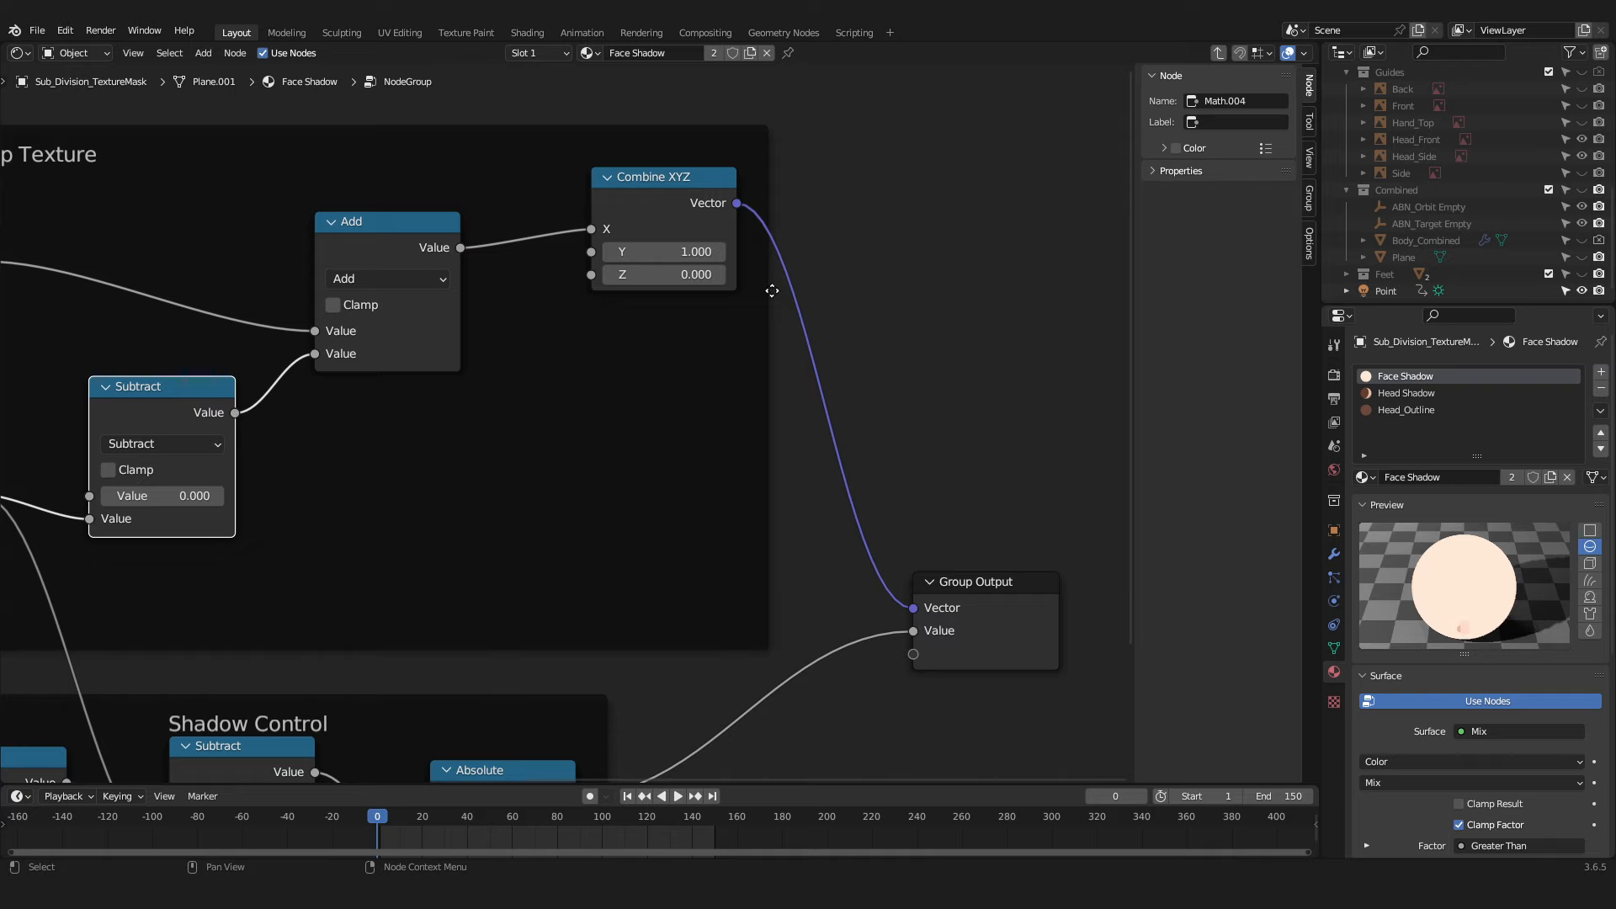
middle_drag(925, 512, 801, 355)
middle_drag(853, 496, 860, 497)
scroll(874, 496, down, 3)
Examine the Shadow Control frame's Fraction, Subtract and Absolute nodes and their links to Greater Than and the Group Output
middle_drag(503, 490, 863, 540)
scroll(834, 523, down, 1)
middle_drag(534, 604, 565, 598)
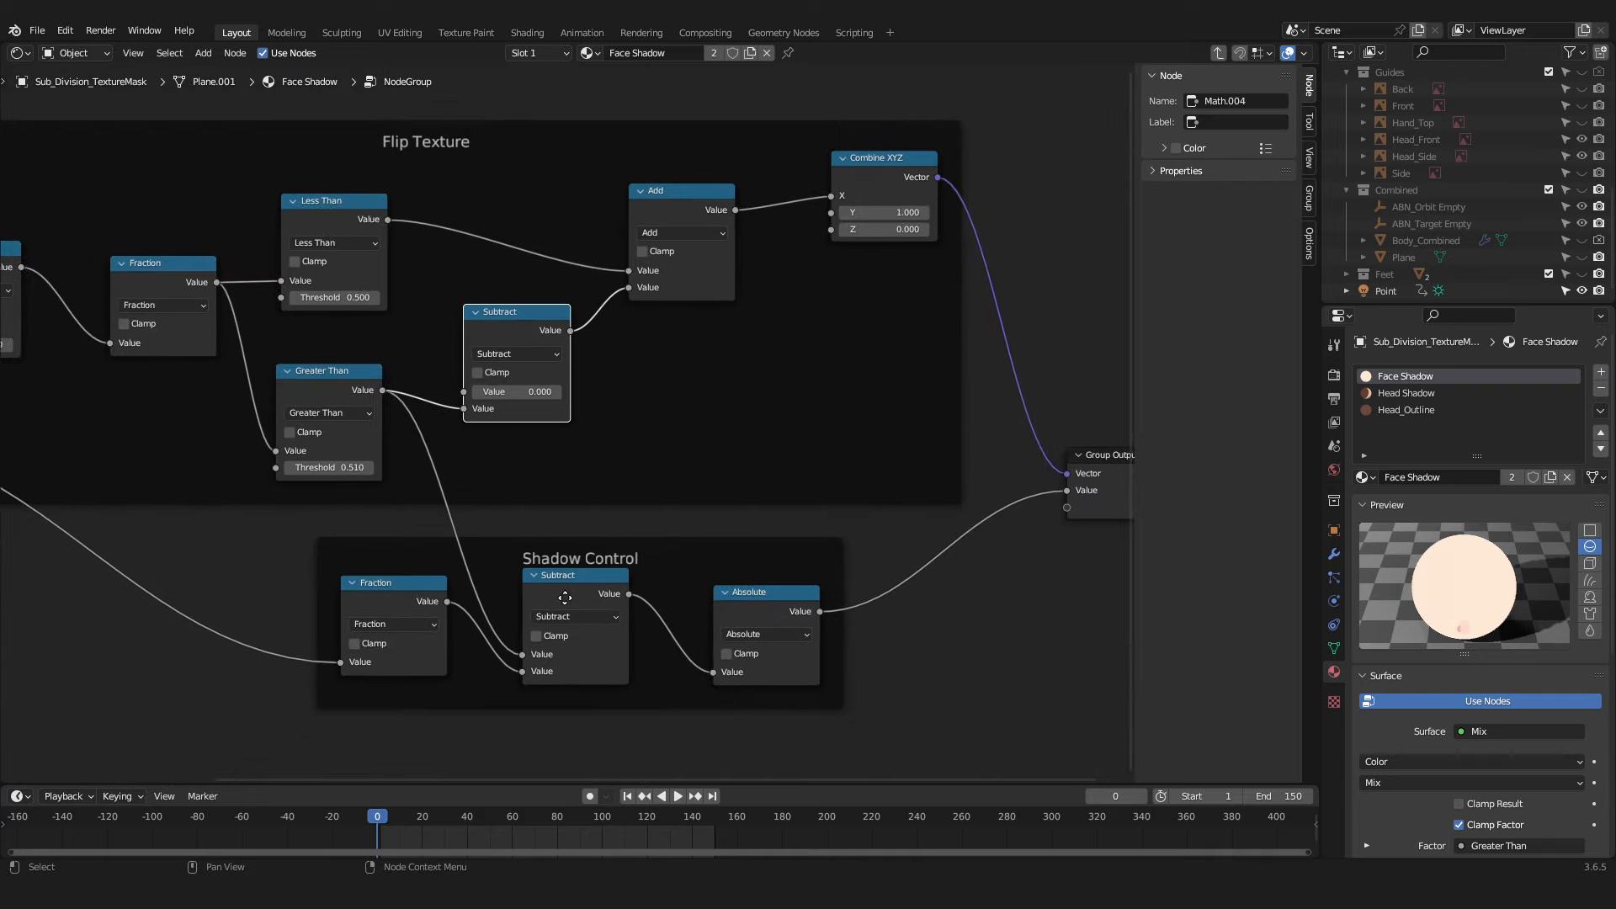
middle_drag(696, 511, 808, 406)
middle_drag(743, 585, 723, 566)
scroll(604, 586, up, 1)
middle_drag(604, 586, 592, 587)
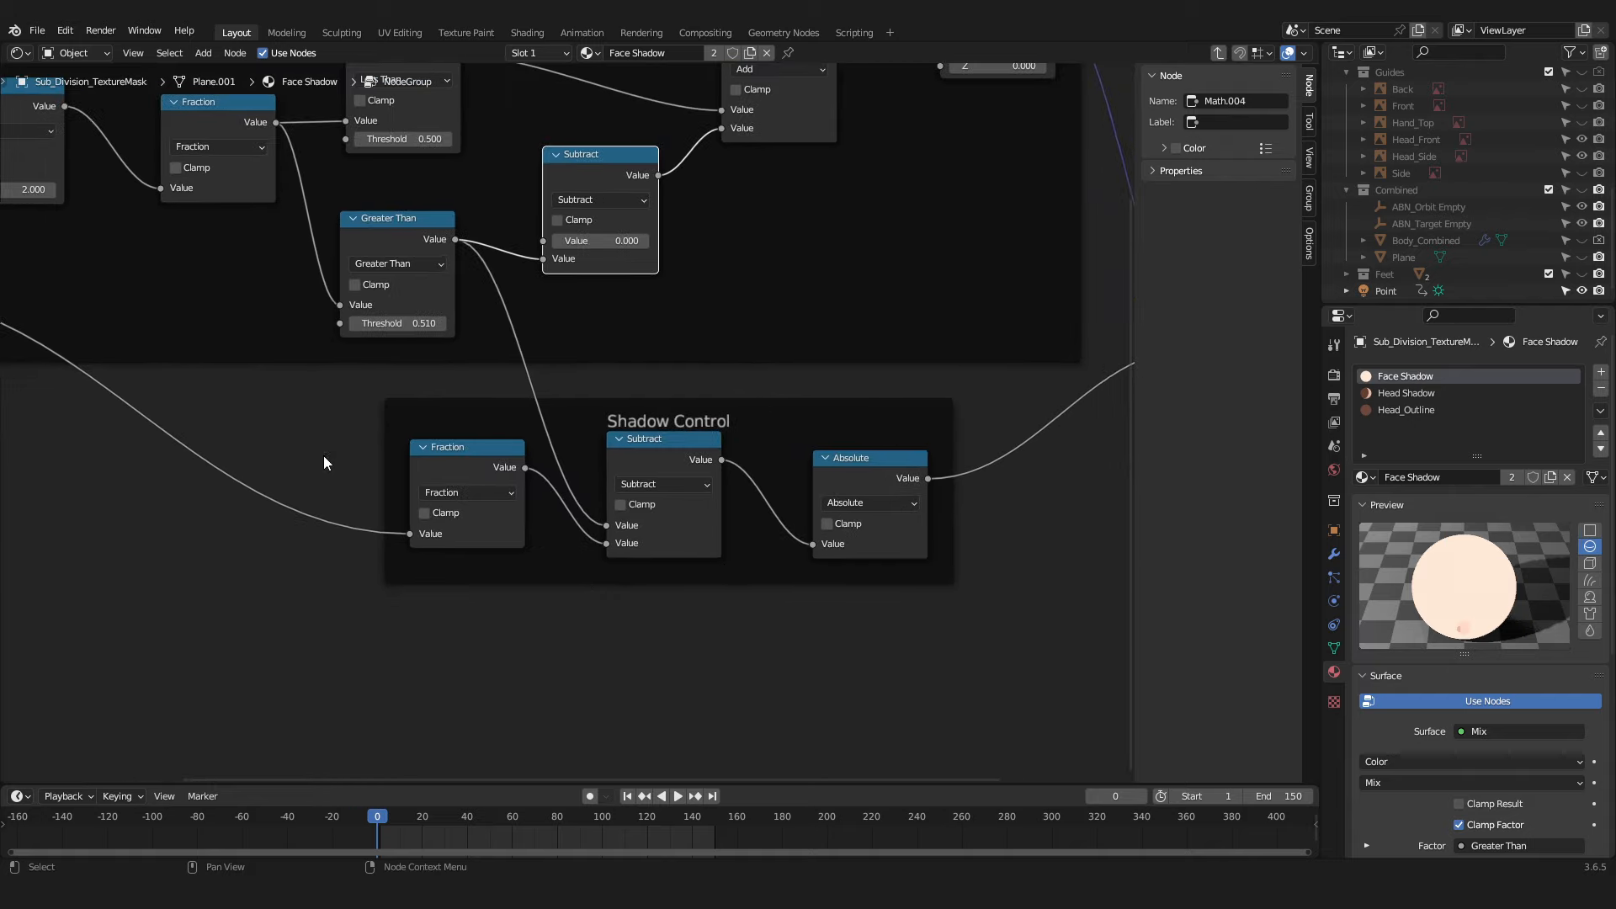
scroll(963, 569, up, 1)
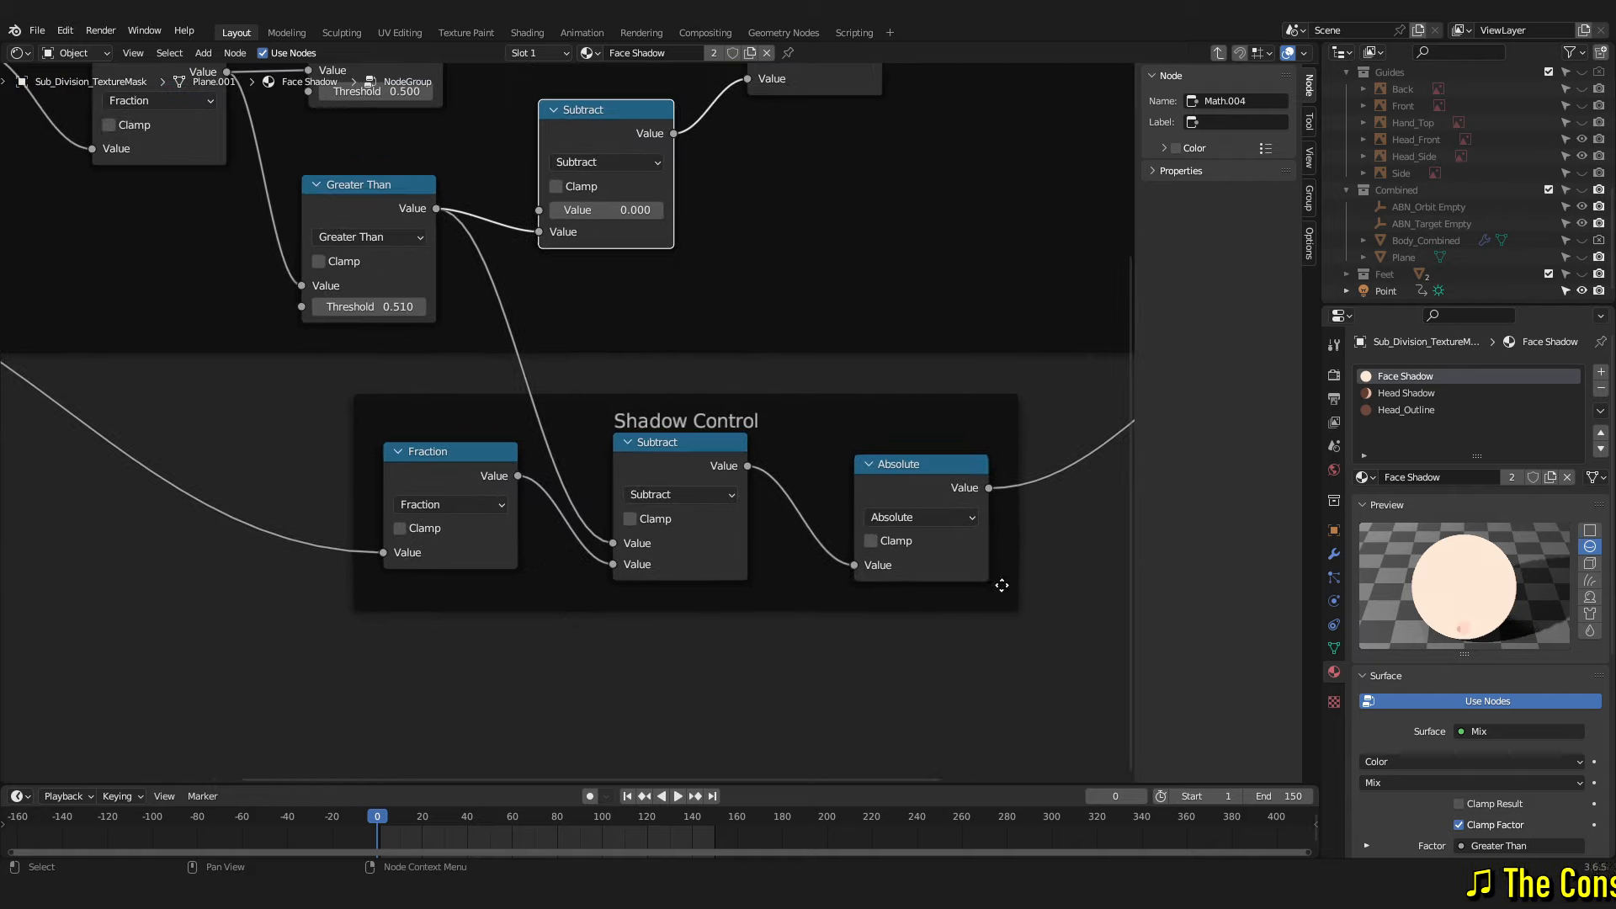
middle_drag(999, 577, 909, 542)
mouse_move(409, 551)
middle_down()
mouse_move(295, 562)
mouse_move(403, 582)
middle_up()
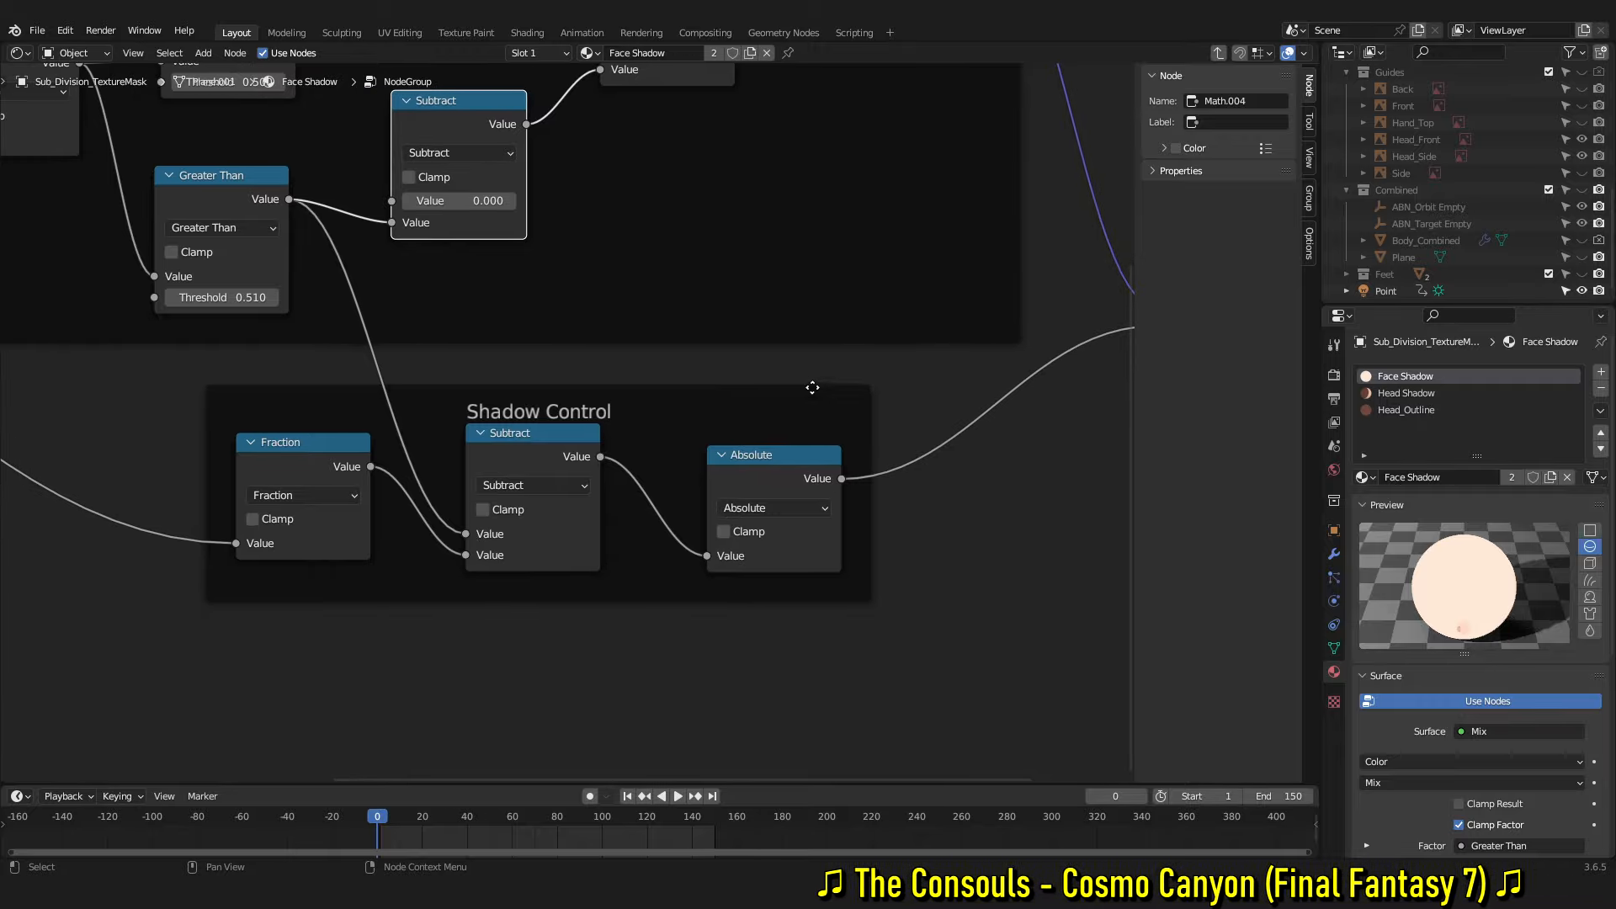
scroll(801, 385, down, 3)
middle_drag(685, 327, 943, 497)
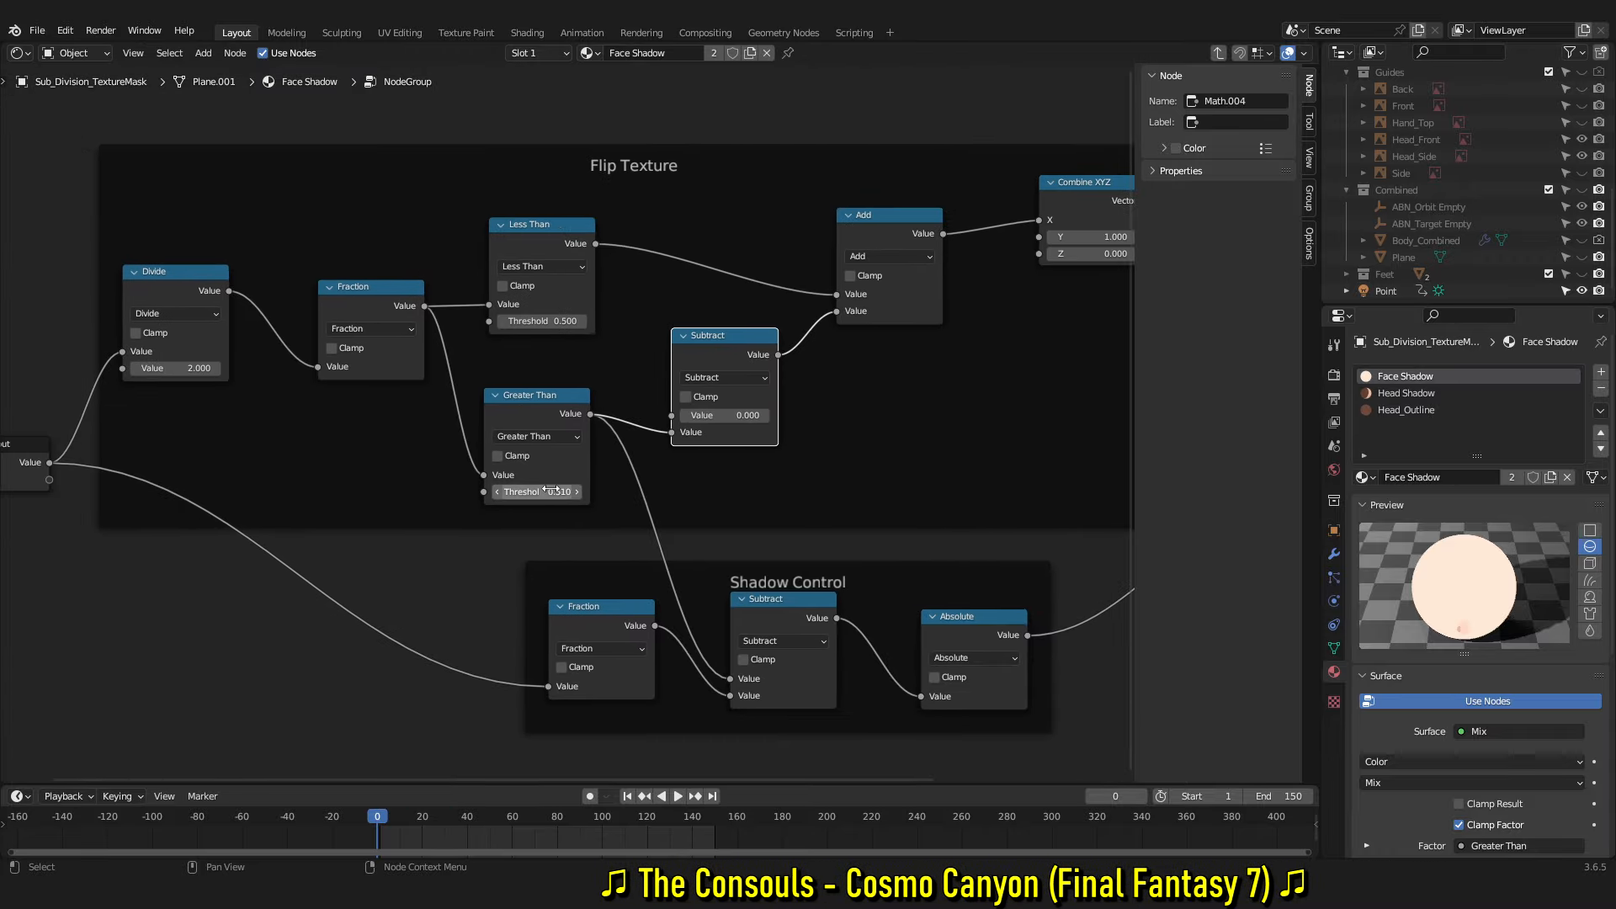
Examine the Greater Than node's link down to the Subtract node in the Shadow Control frame, and exit the node group
scroll(560, 501, up, 3)
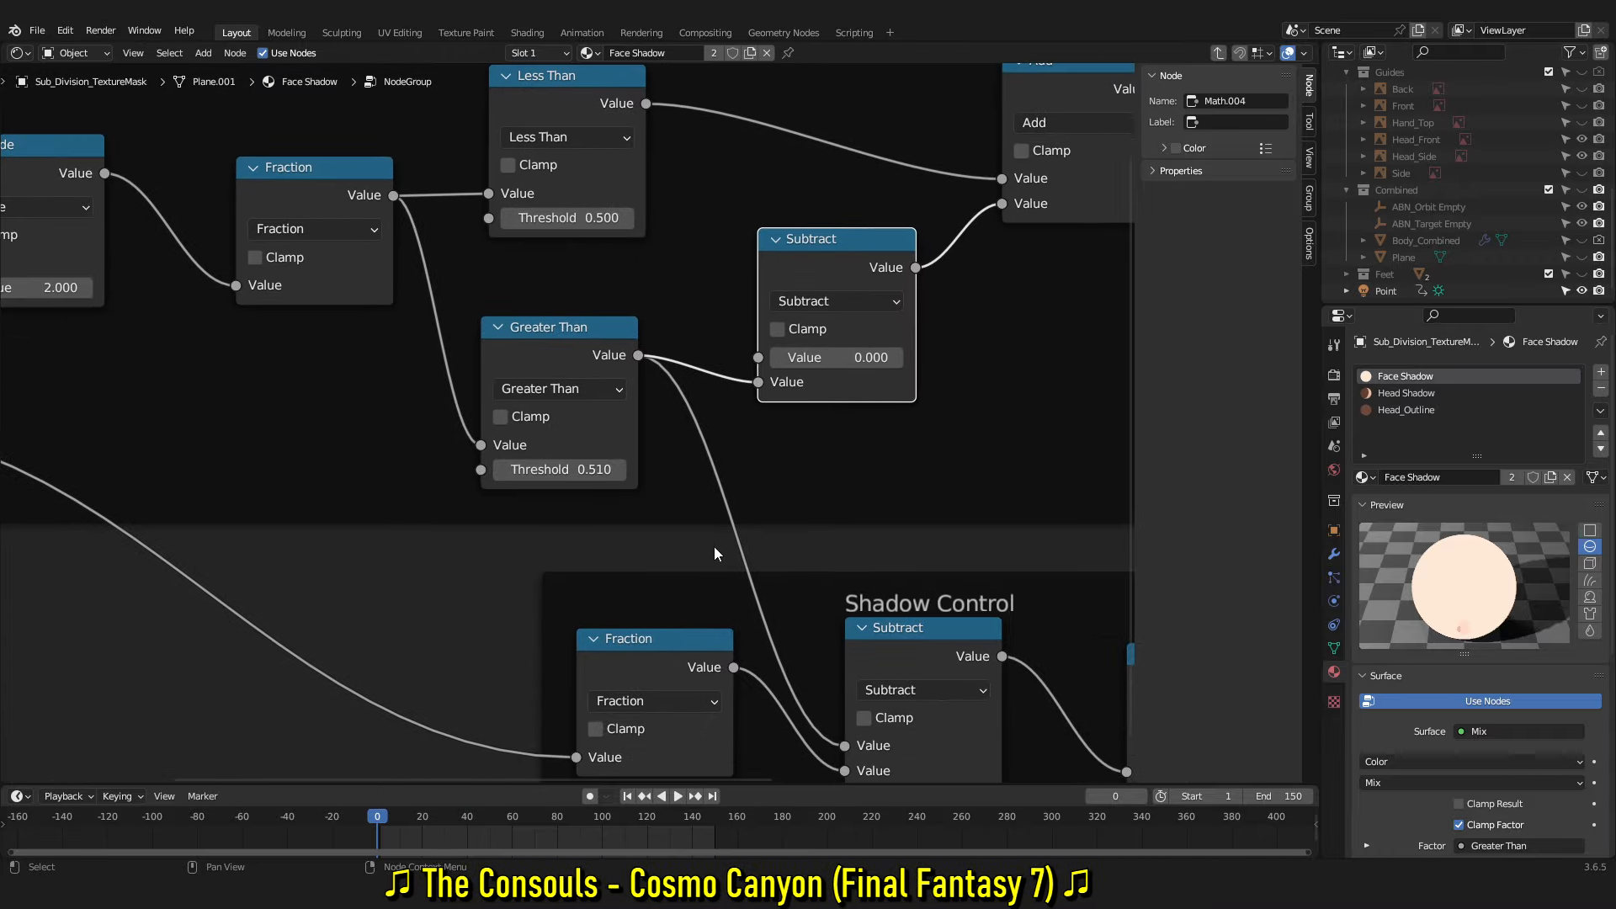
middle_drag(714, 547, 710, 507)
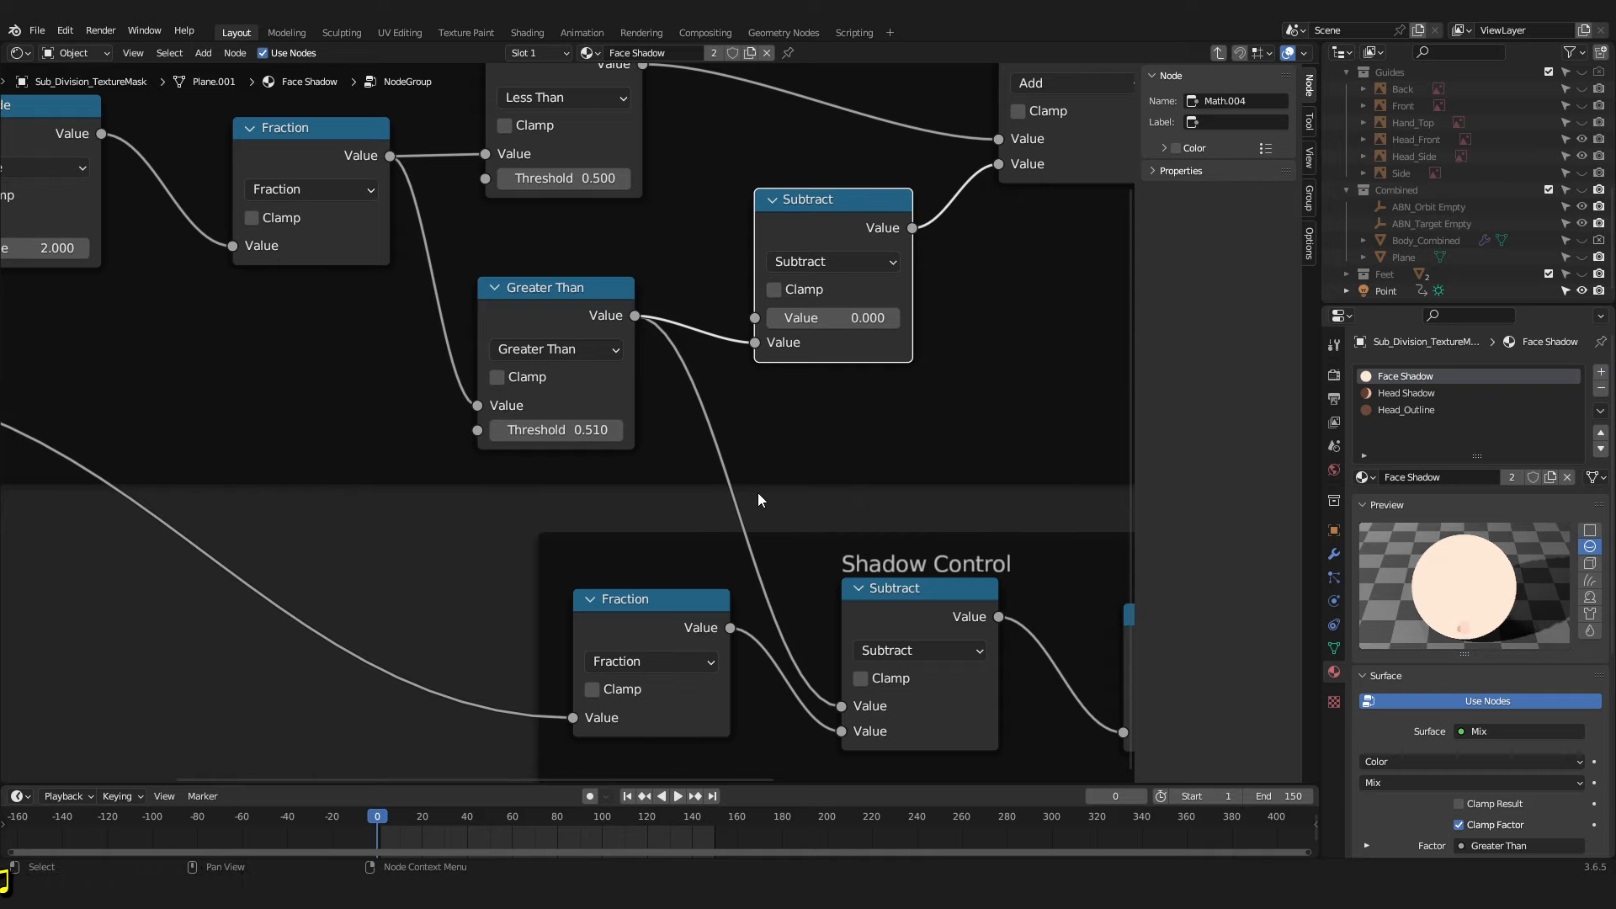
key(Tab)
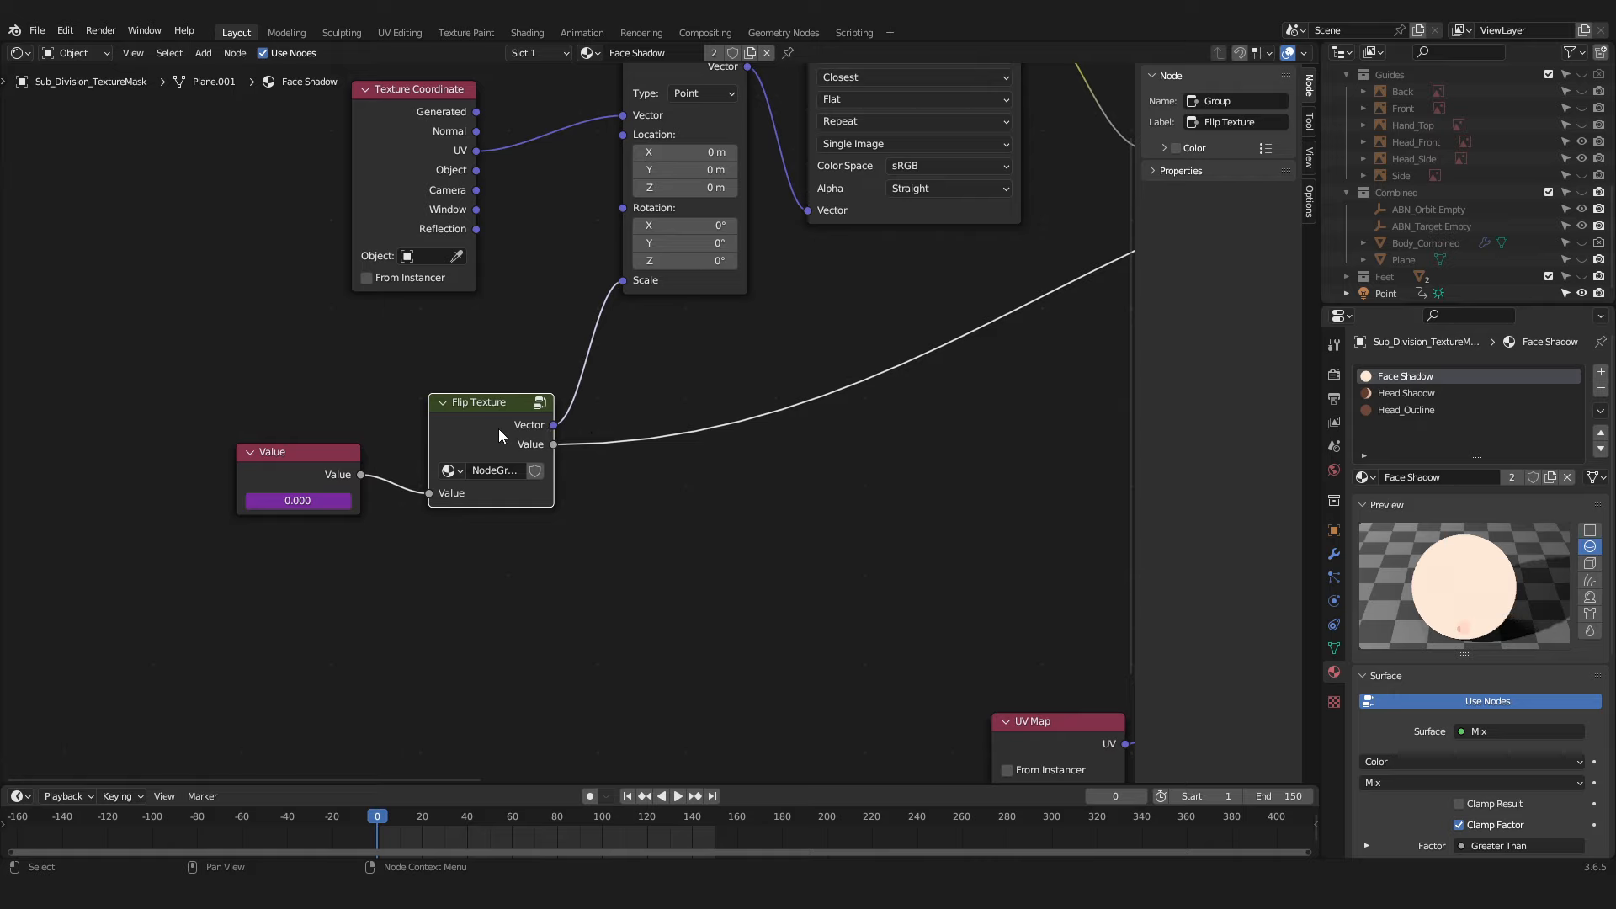
Re-enter the Flip Texture group, inspect what feeds the Group Output's Vector and Value inputs, and return to the Face Shadow nodes
key(Tab)
scroll(543, 396, up, 3)
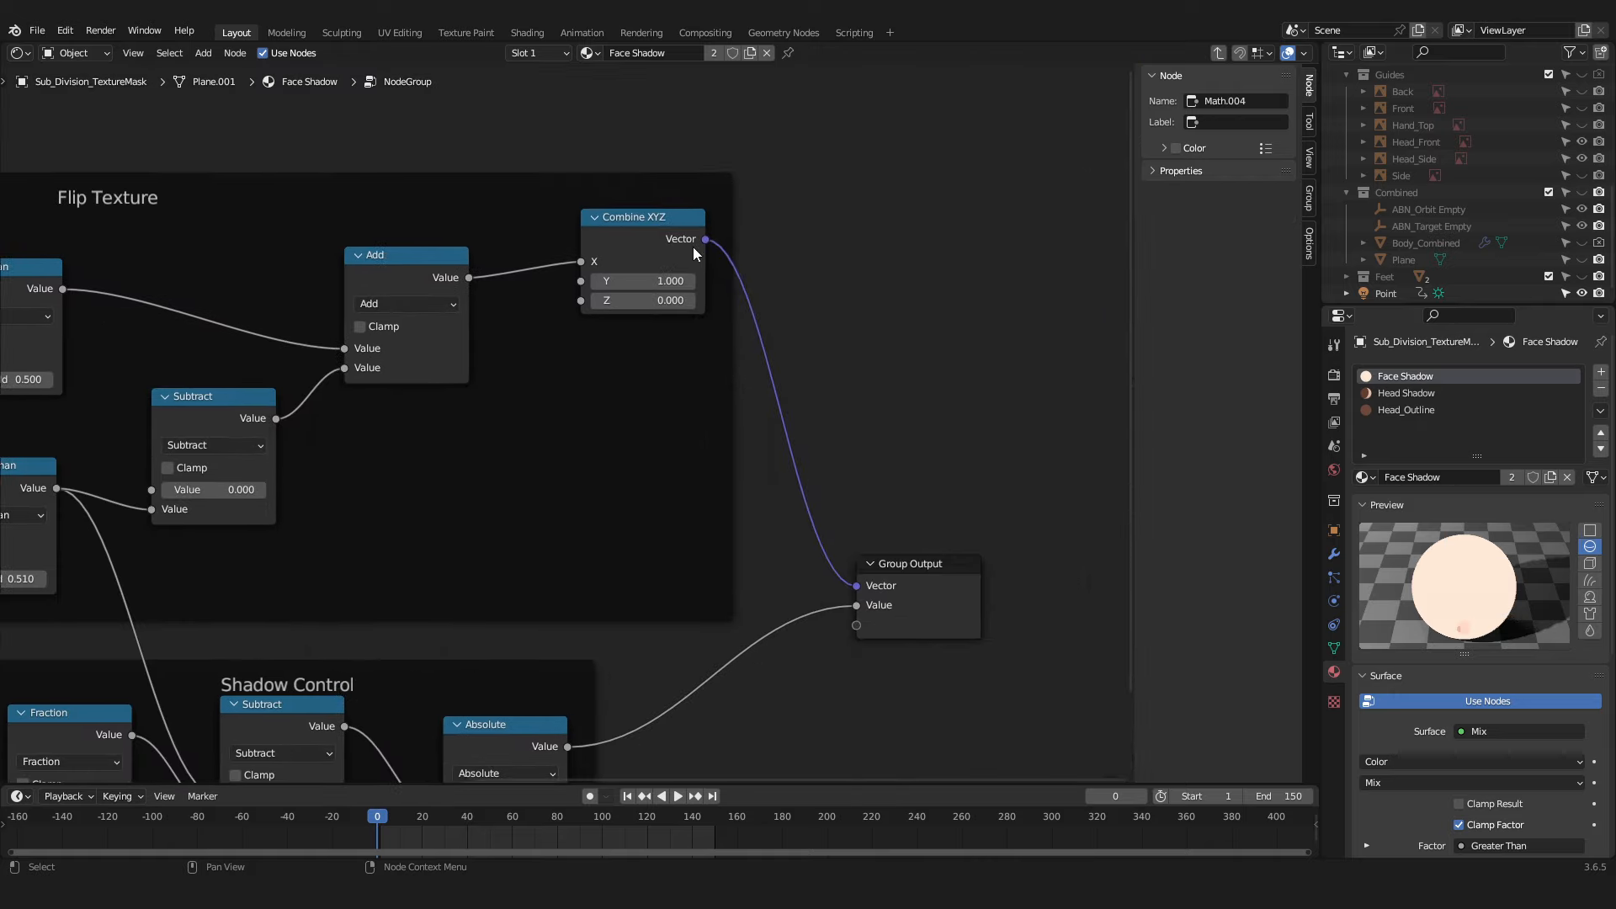
shift+scroll(794, 530, down, 5)
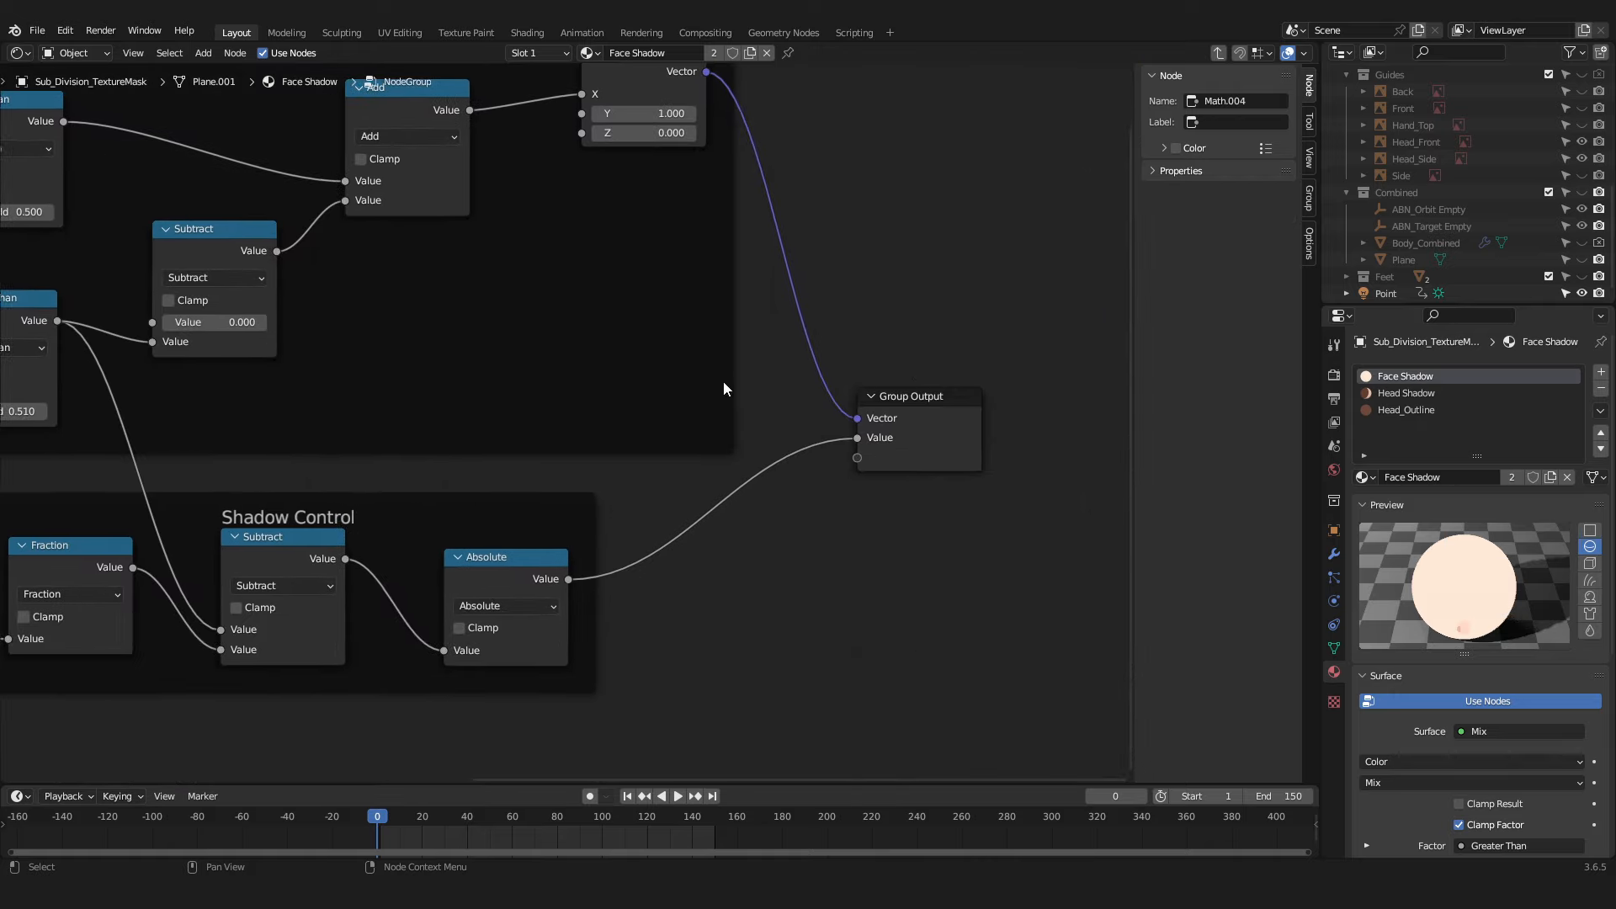
middle_drag(764, 381, 843, 392)
click(1219, 53)
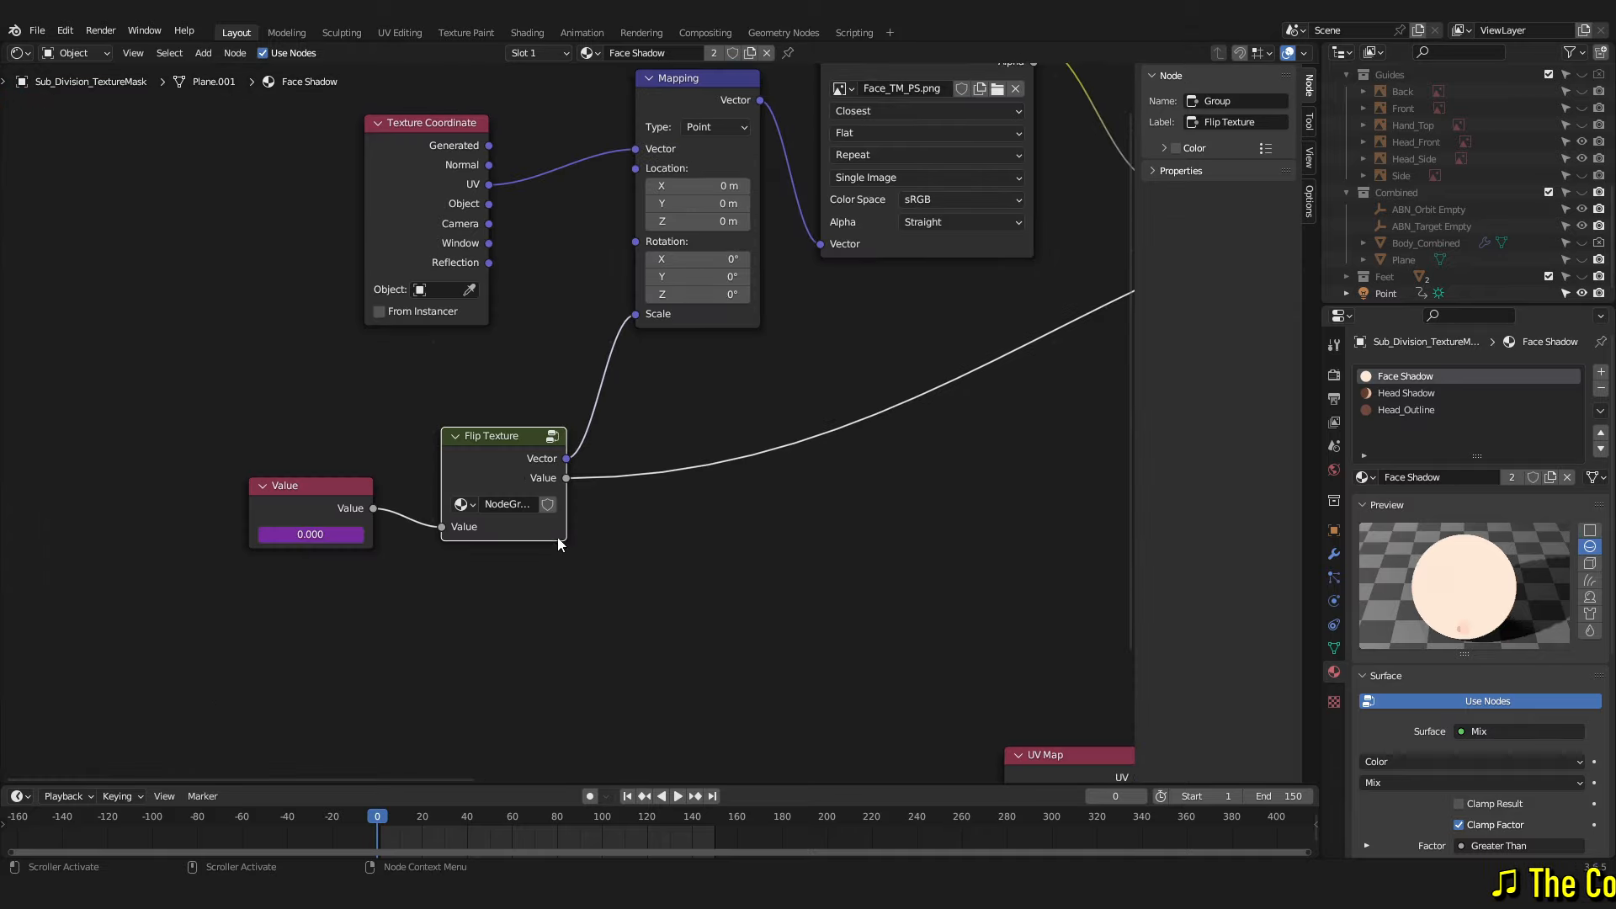
Follow the Flip Texture outputs to the Mapping node's Scale and the Greater Than threshold, including the Shadow Color and Color Ramp nodes between
scroll(608, 428, up, 1)
middle_drag(615, 422, 522, 492)
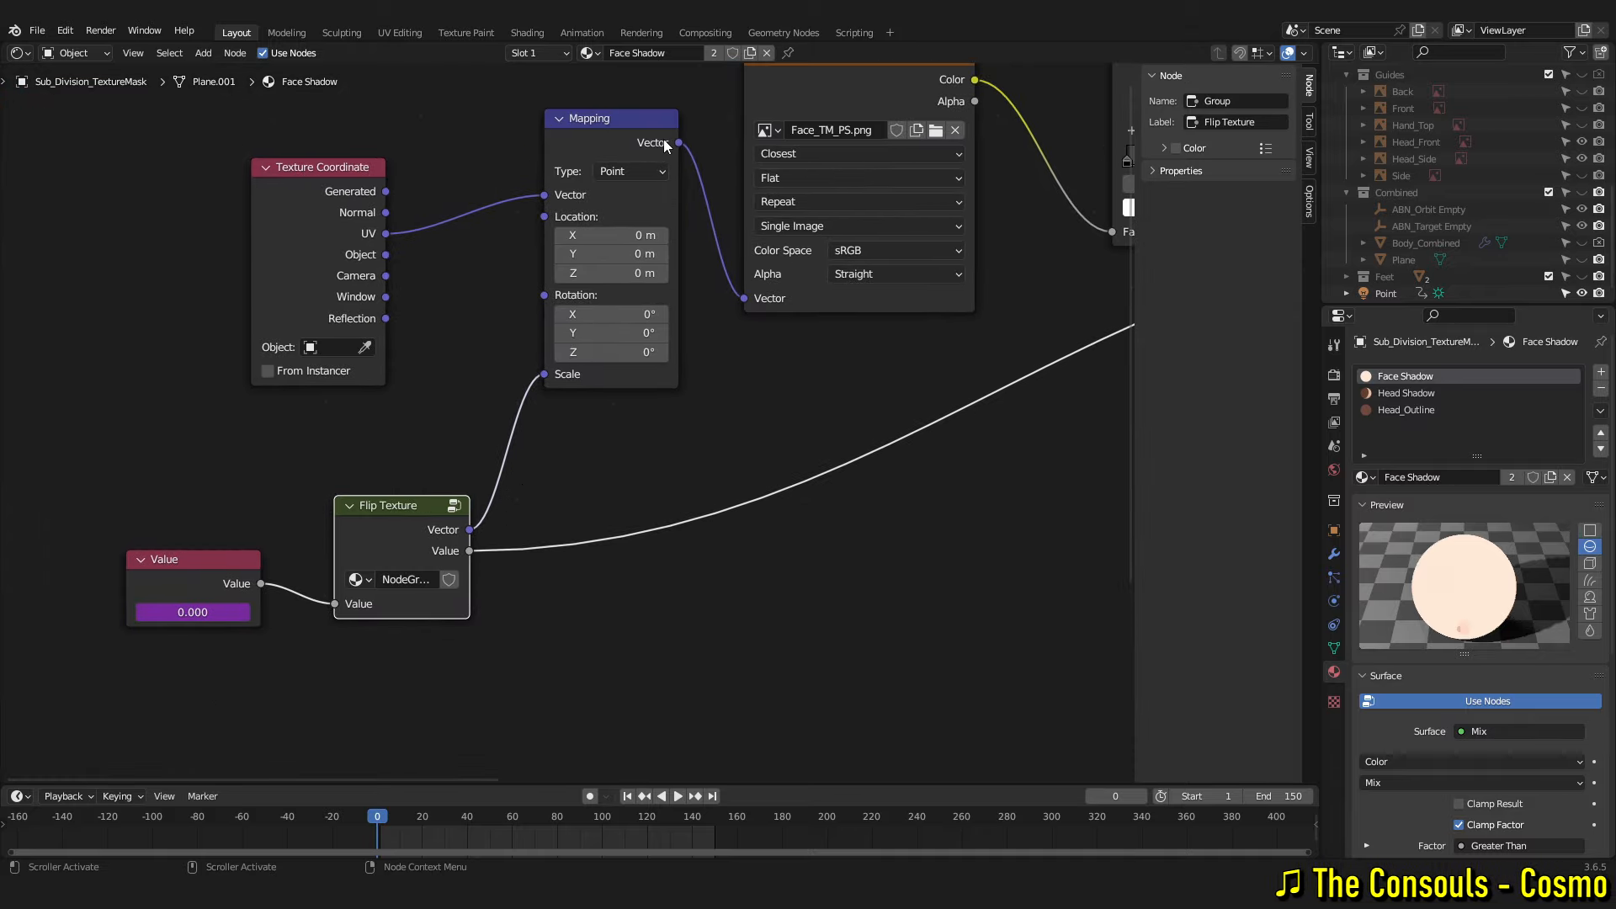
middle_drag(552, 315, 492, 430)
scroll(623, 441, down, 3)
middle_drag(687, 417, 447, 394)
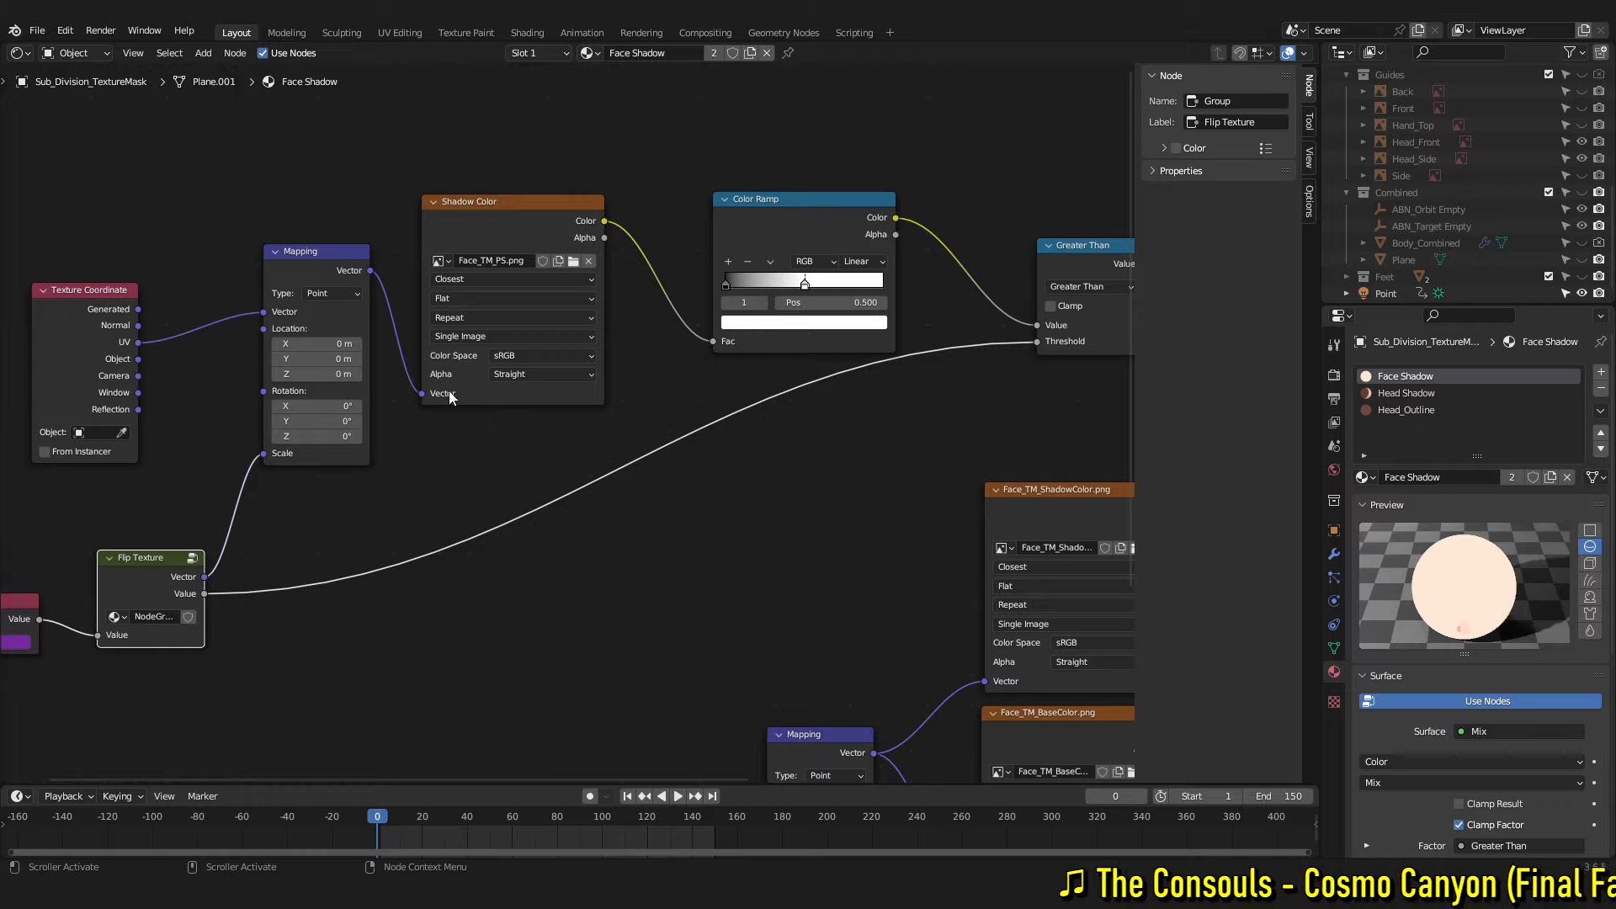
scroll(648, 380, down, 2)
middle_drag(570, 419, 425, 415)
middle_drag(488, 362, 751, 357)
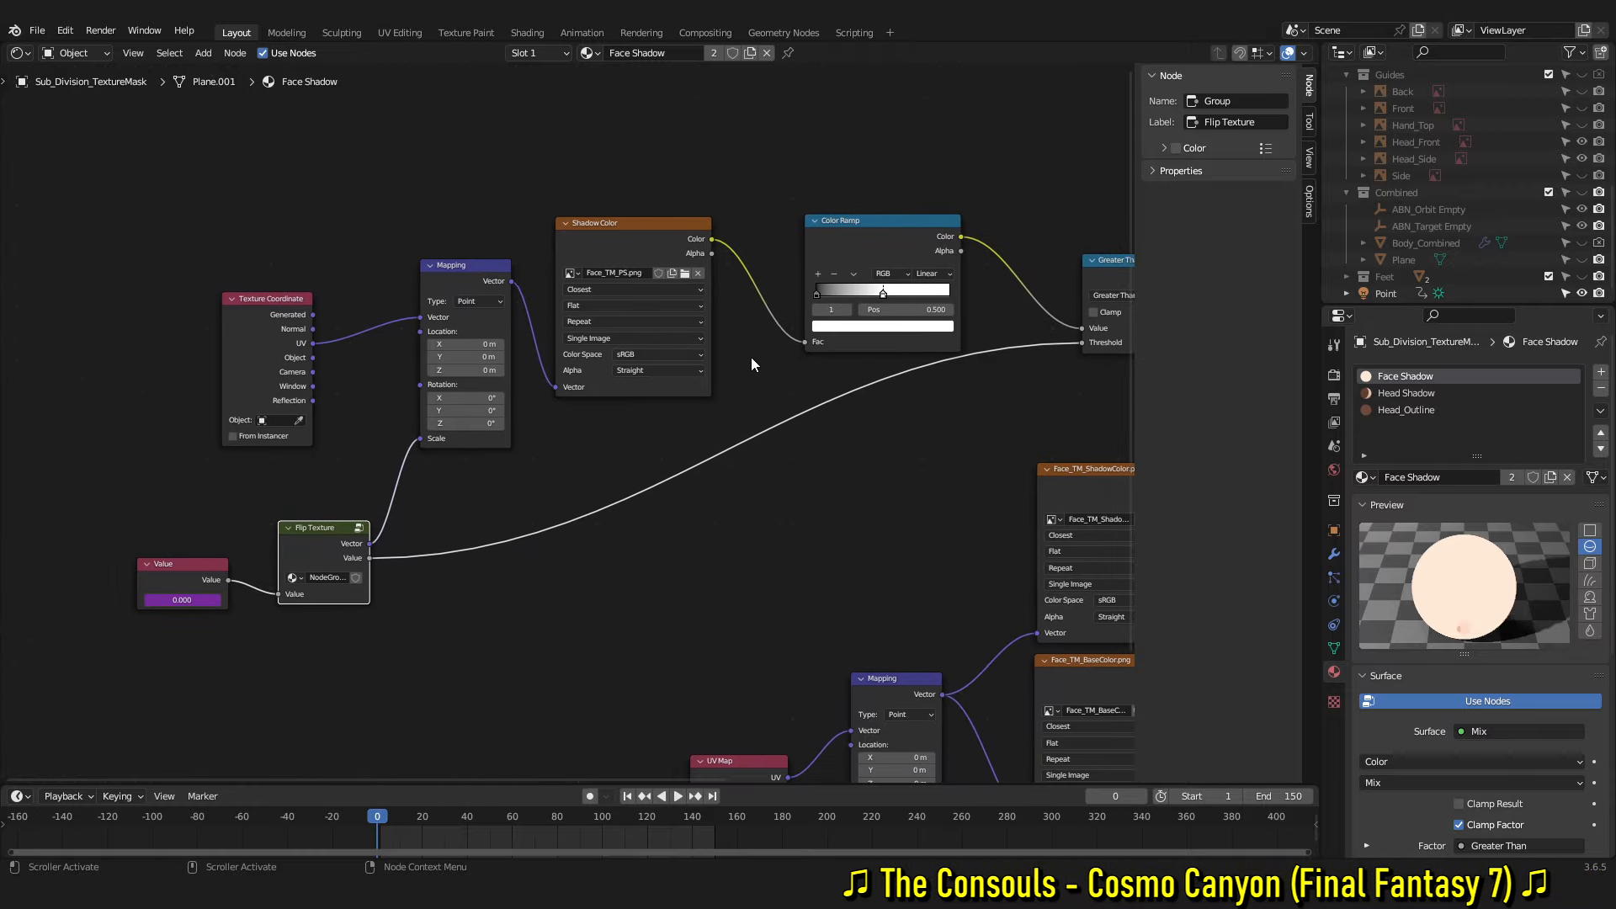
scroll(422, 276, up, 2)
middle_drag(491, 324, 453, 448)
scroll(518, 462, up, 1)
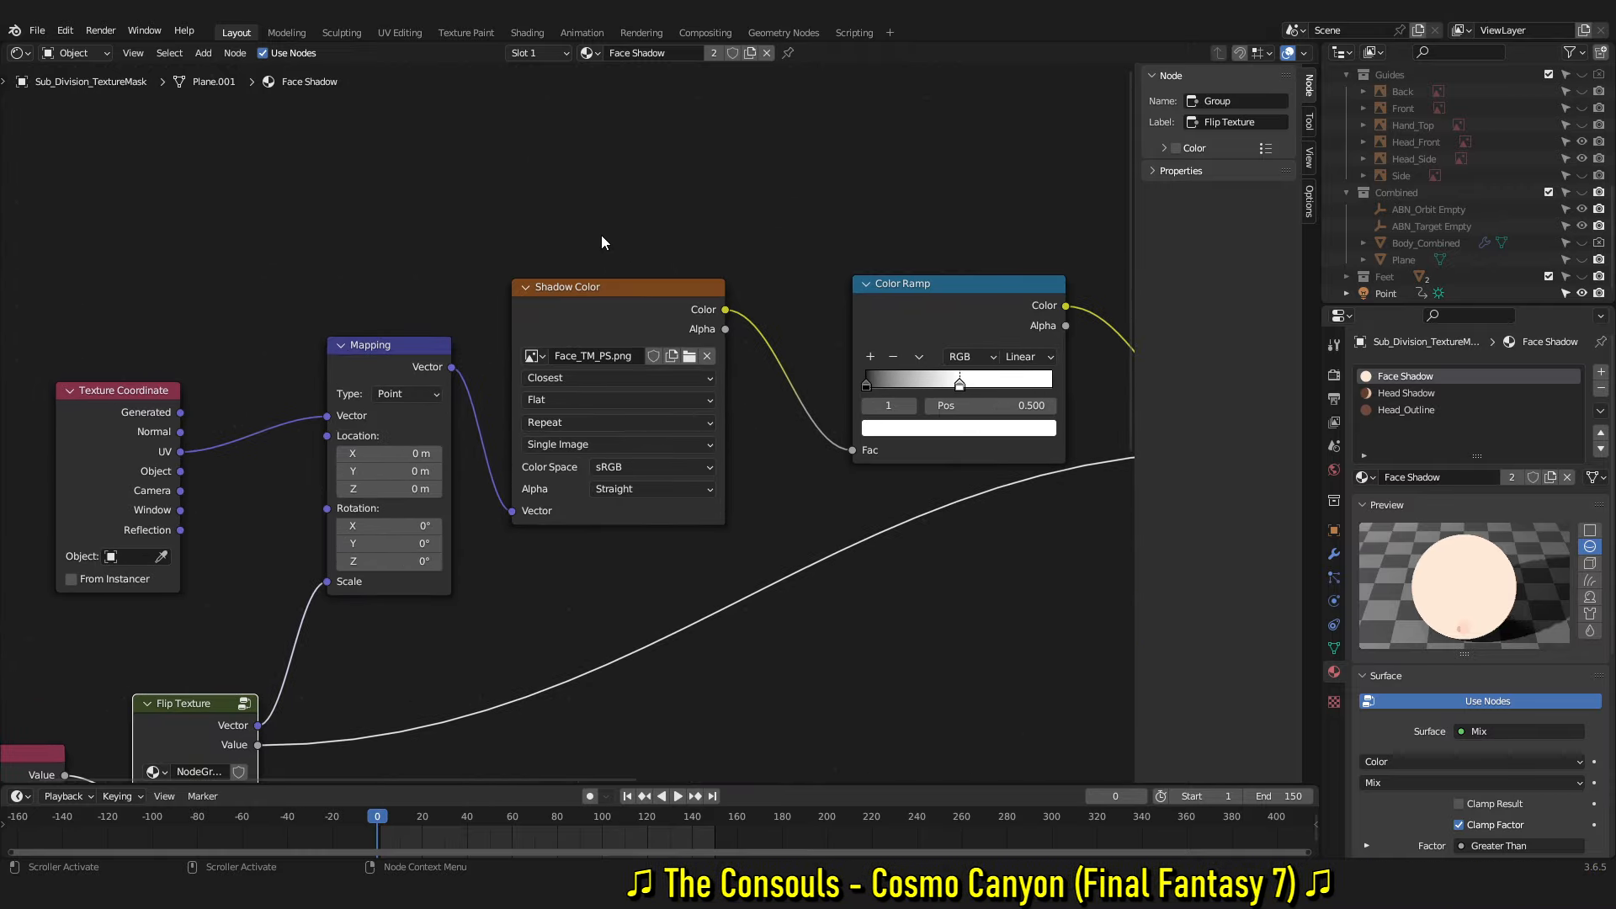
Add an Image Texture node above the Shadow Color node, assign it the Face_TM_PS.png image, and delete the node
middle_drag(625, 451, 639, 437)
right_click(609, 195)
right_click(677, 188)
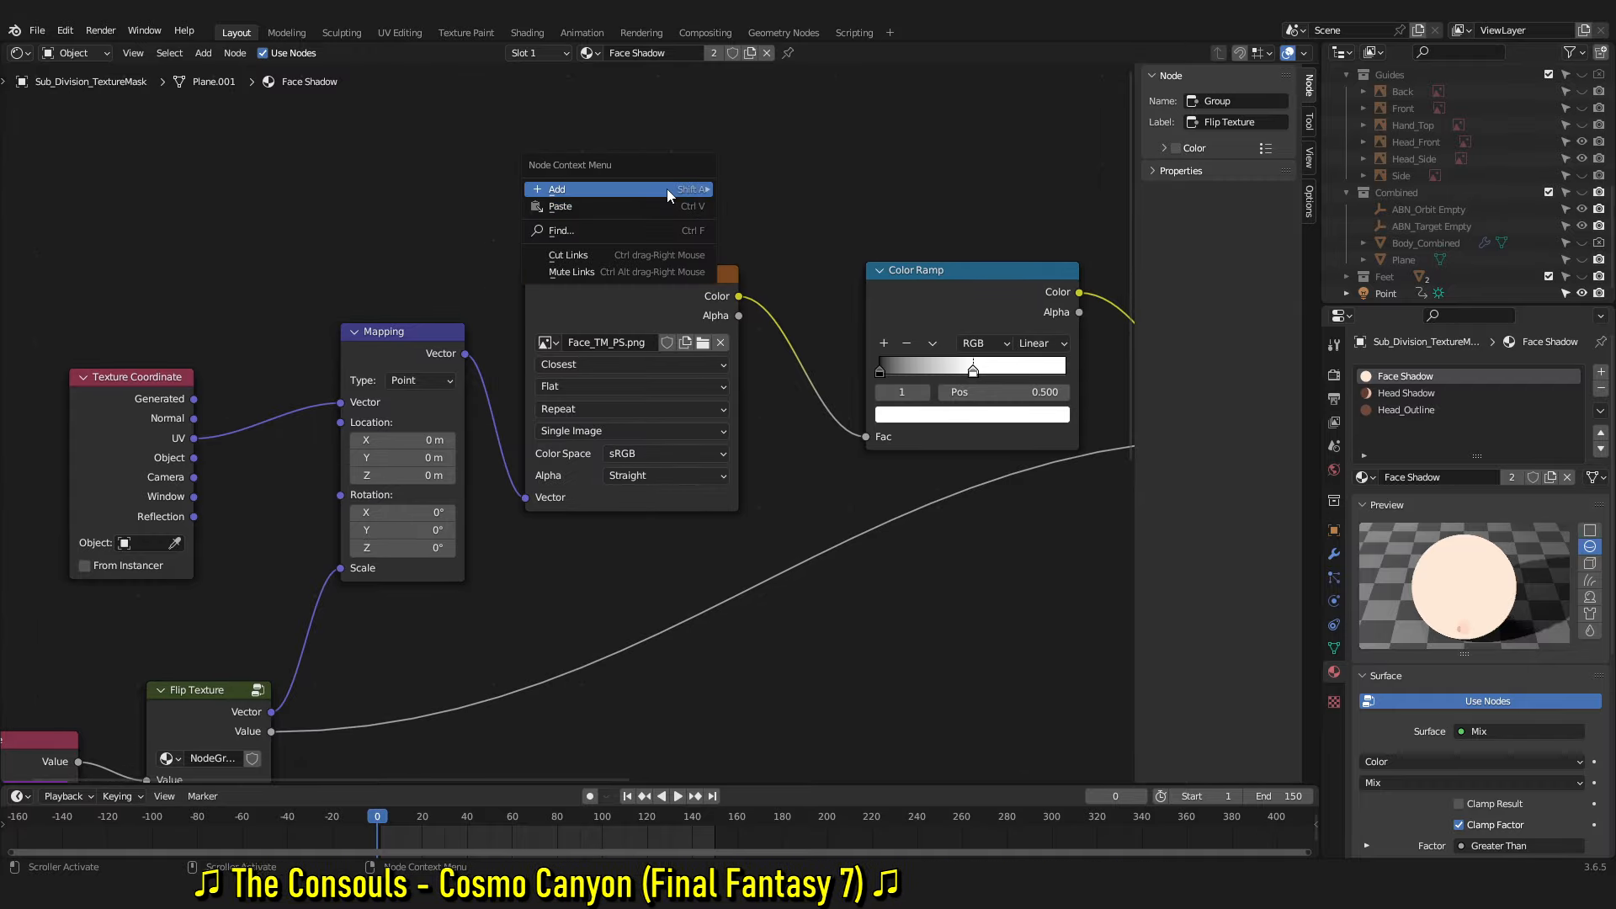
mouse_move(665, 189)
click(774, 190)
text(image)
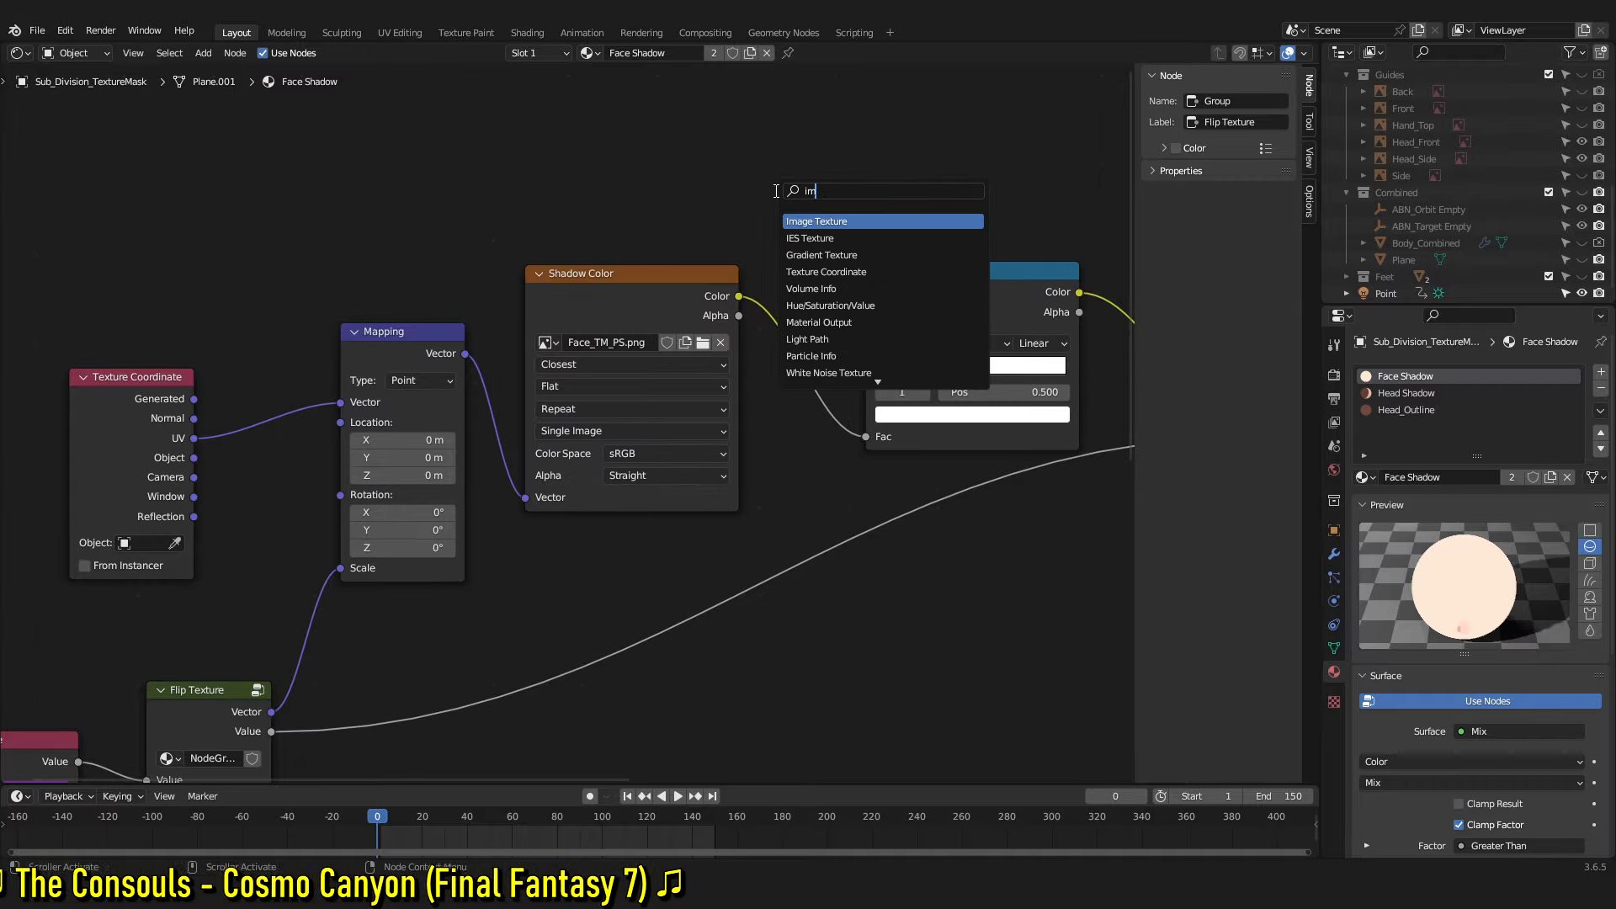
click(868, 221)
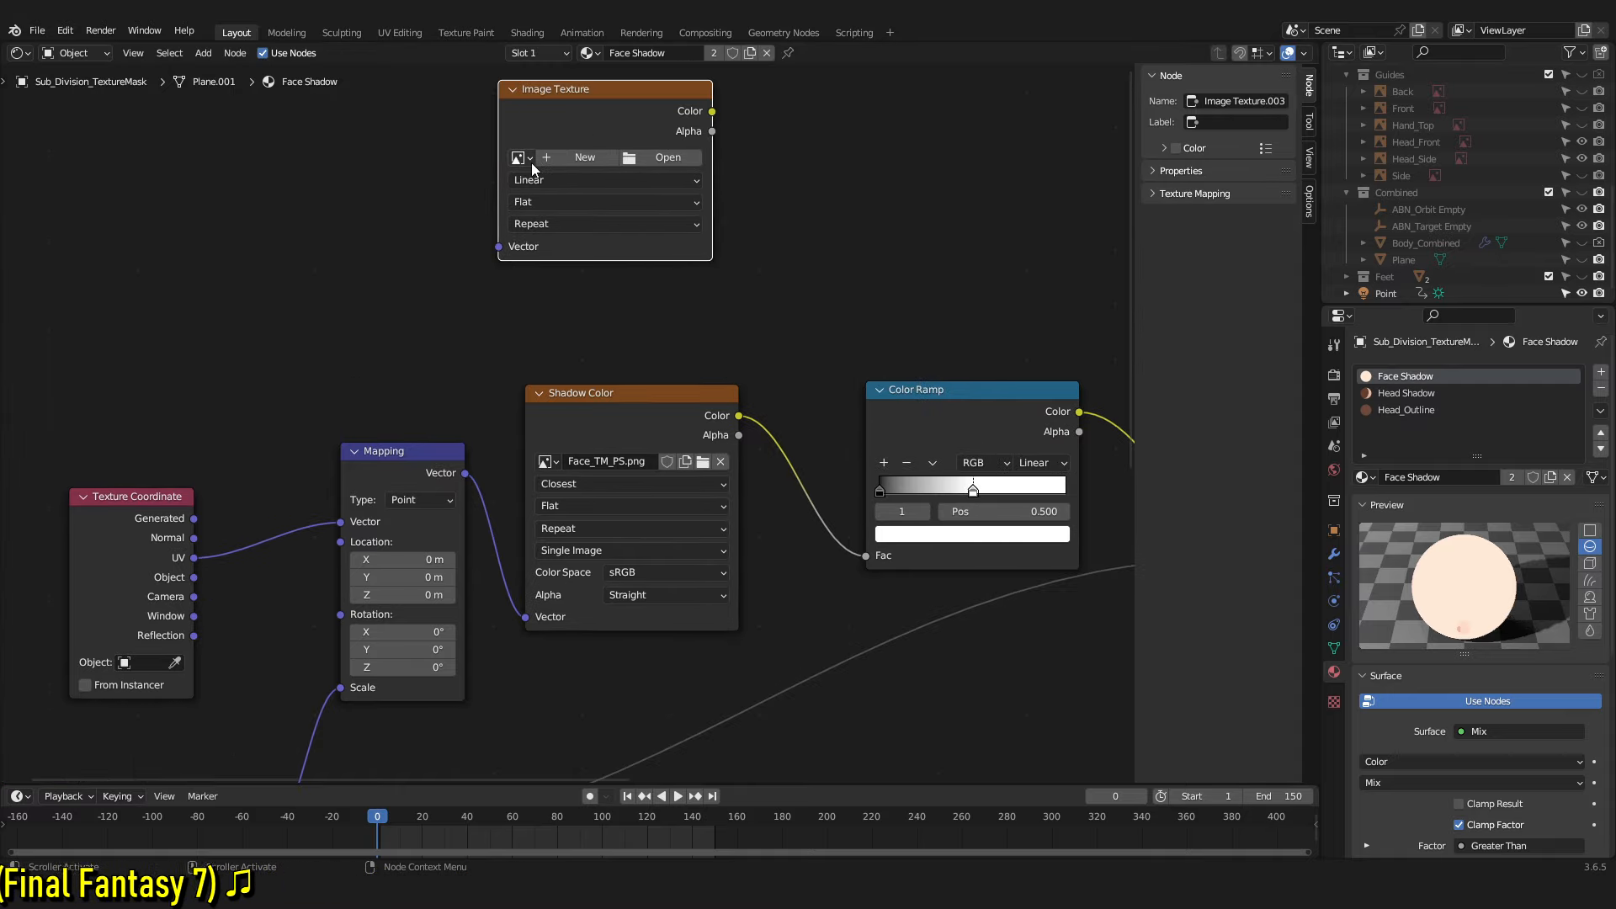
click(520, 159)
click(599, 321)
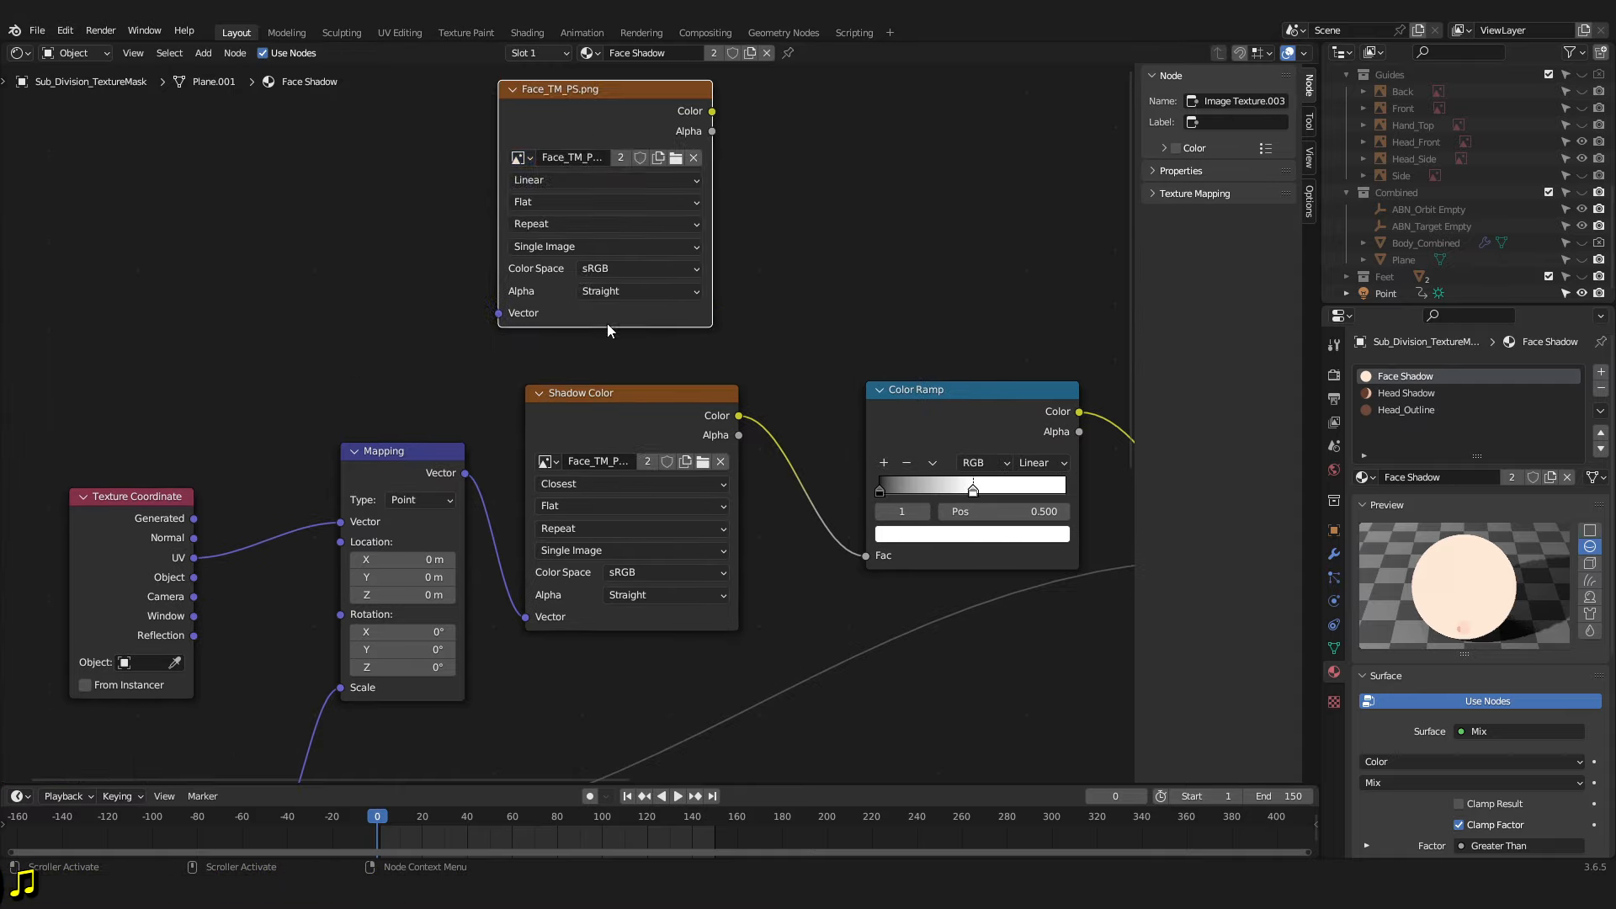
key(x)
Examine the path from the Shadow Color texture through the Color Ramp and Greater Than nodes to the Mix node's Factor
scroll(923, 657, up, 1)
middle_drag(924, 657, 536, 532)
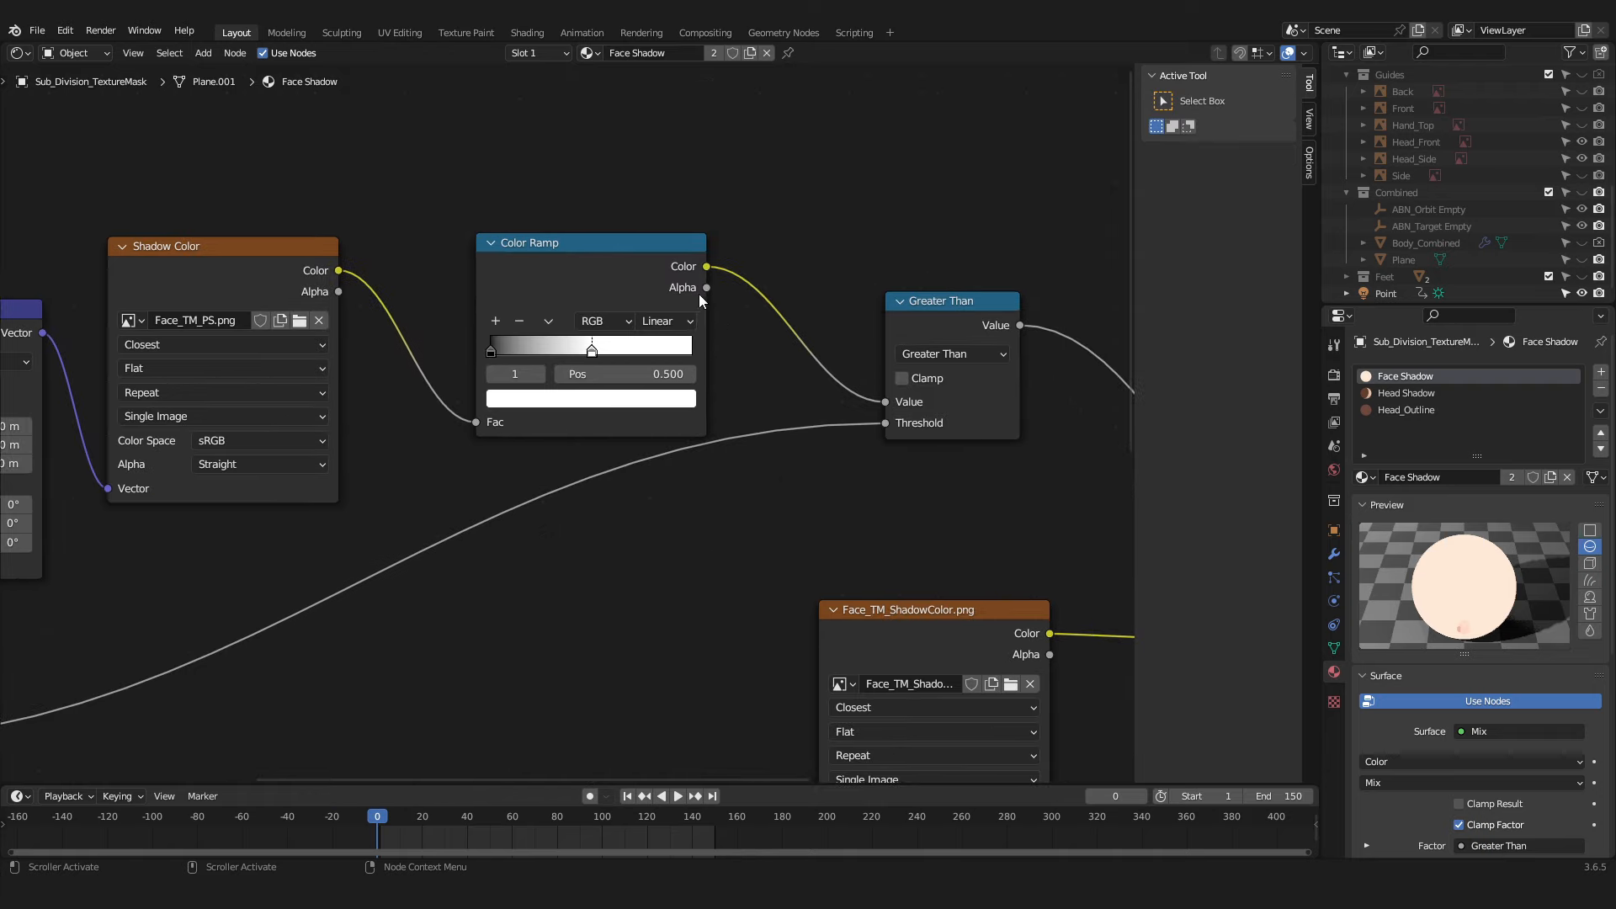
middle_drag(715, 512, 674, 479)
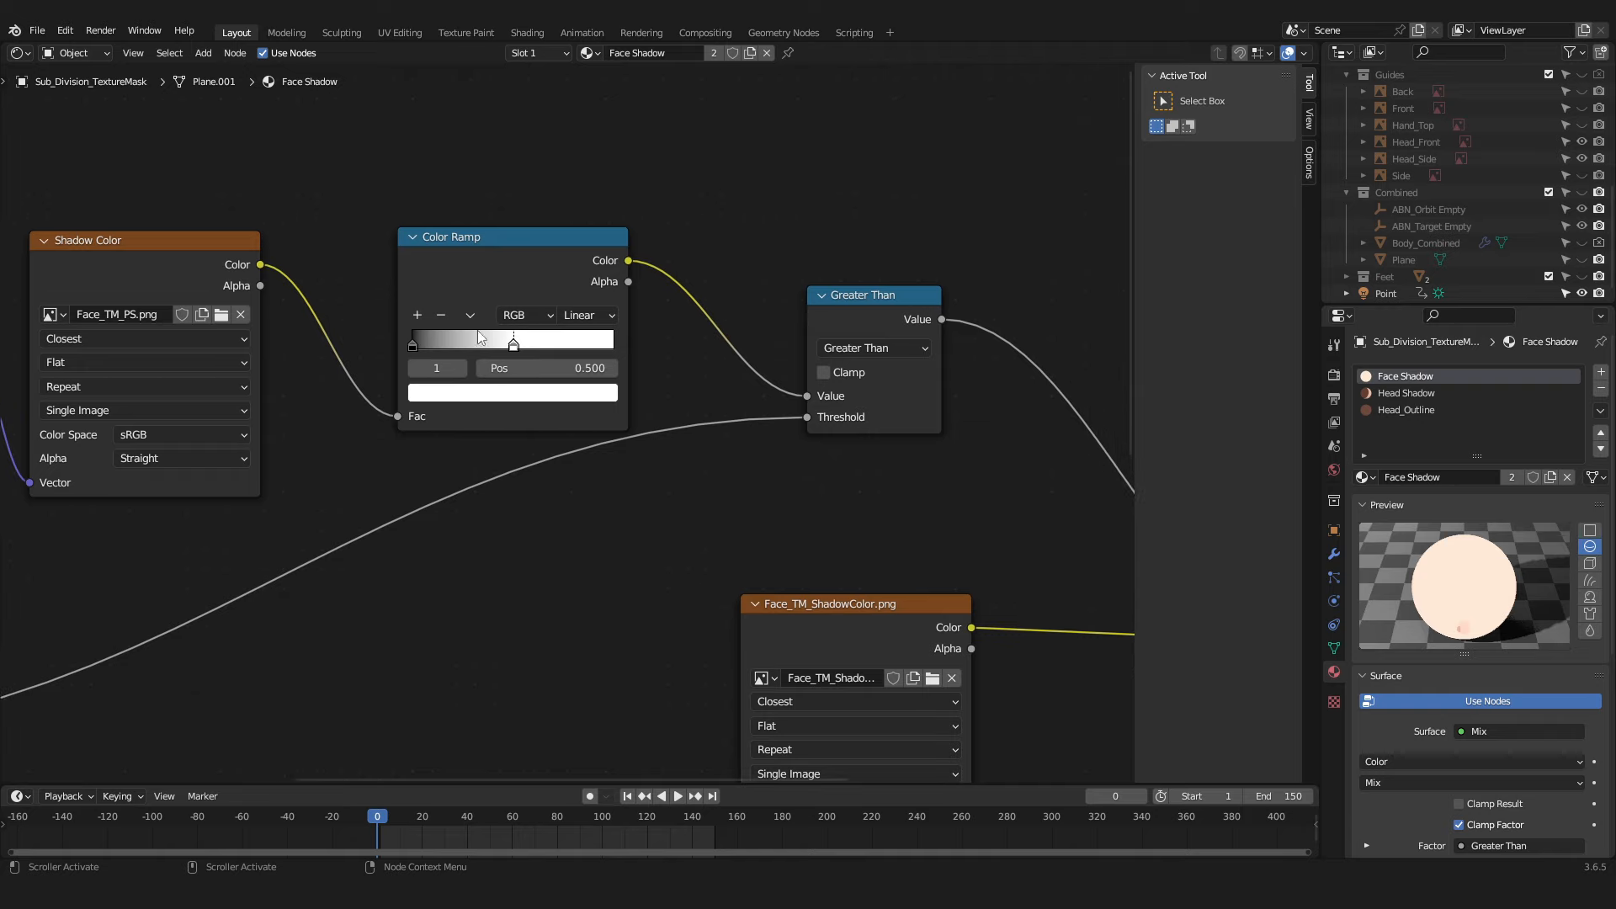
middle_drag(474, 329, 356, 328)
scroll(652, 473, down, 1)
middle_drag(651, 473, 588, 468)
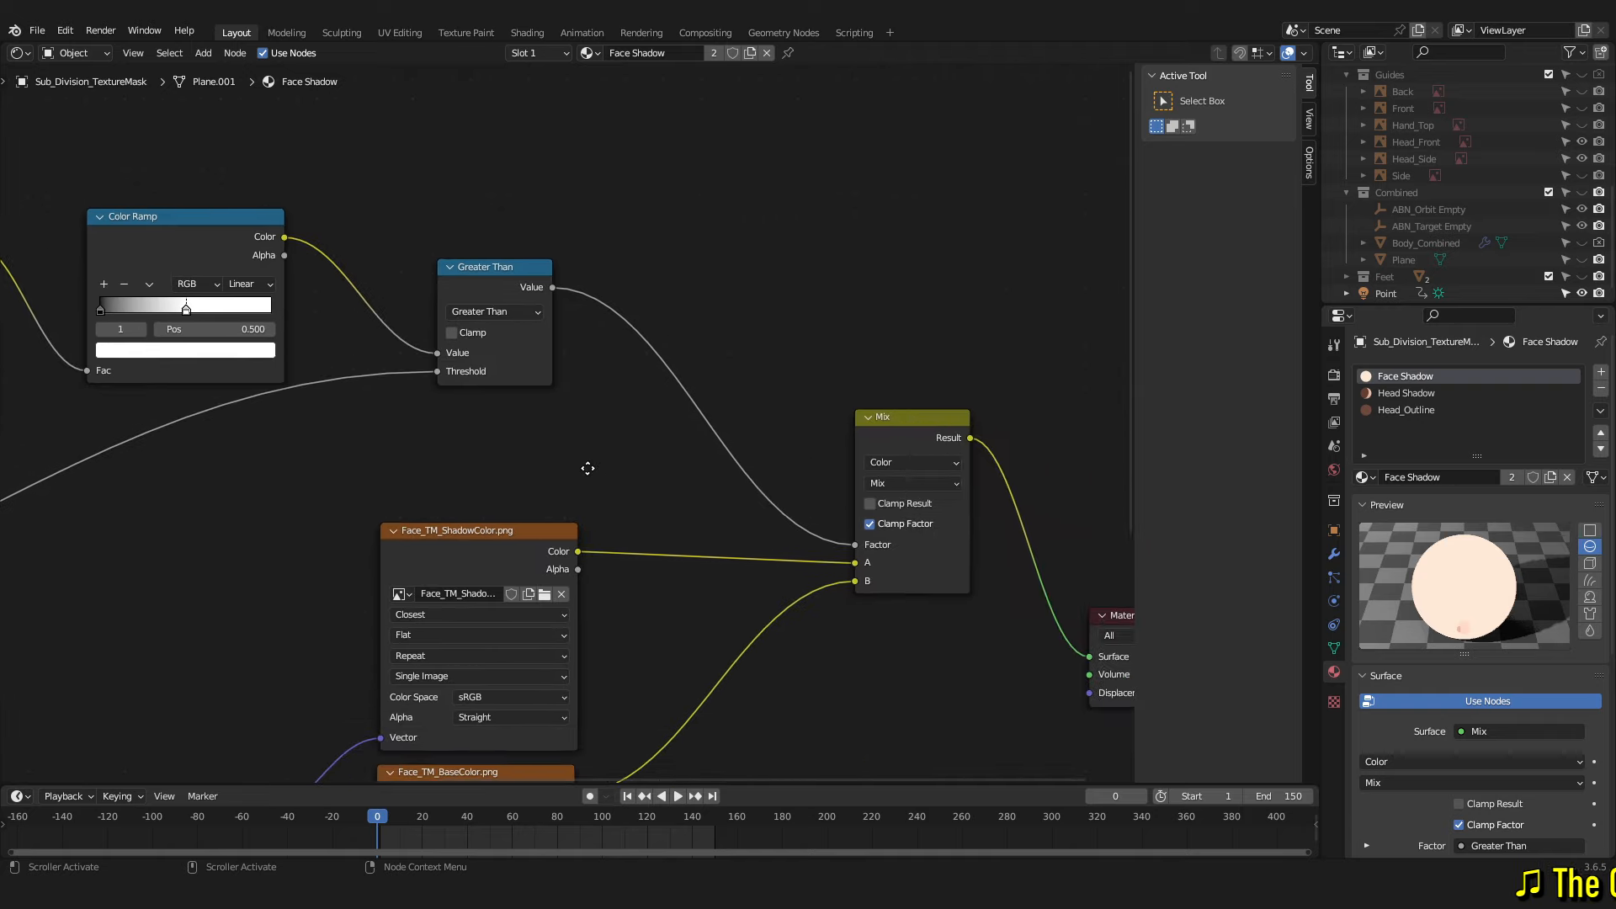
middle_drag(441, 412, 495, 407)
scroll(495, 407, down, 3)
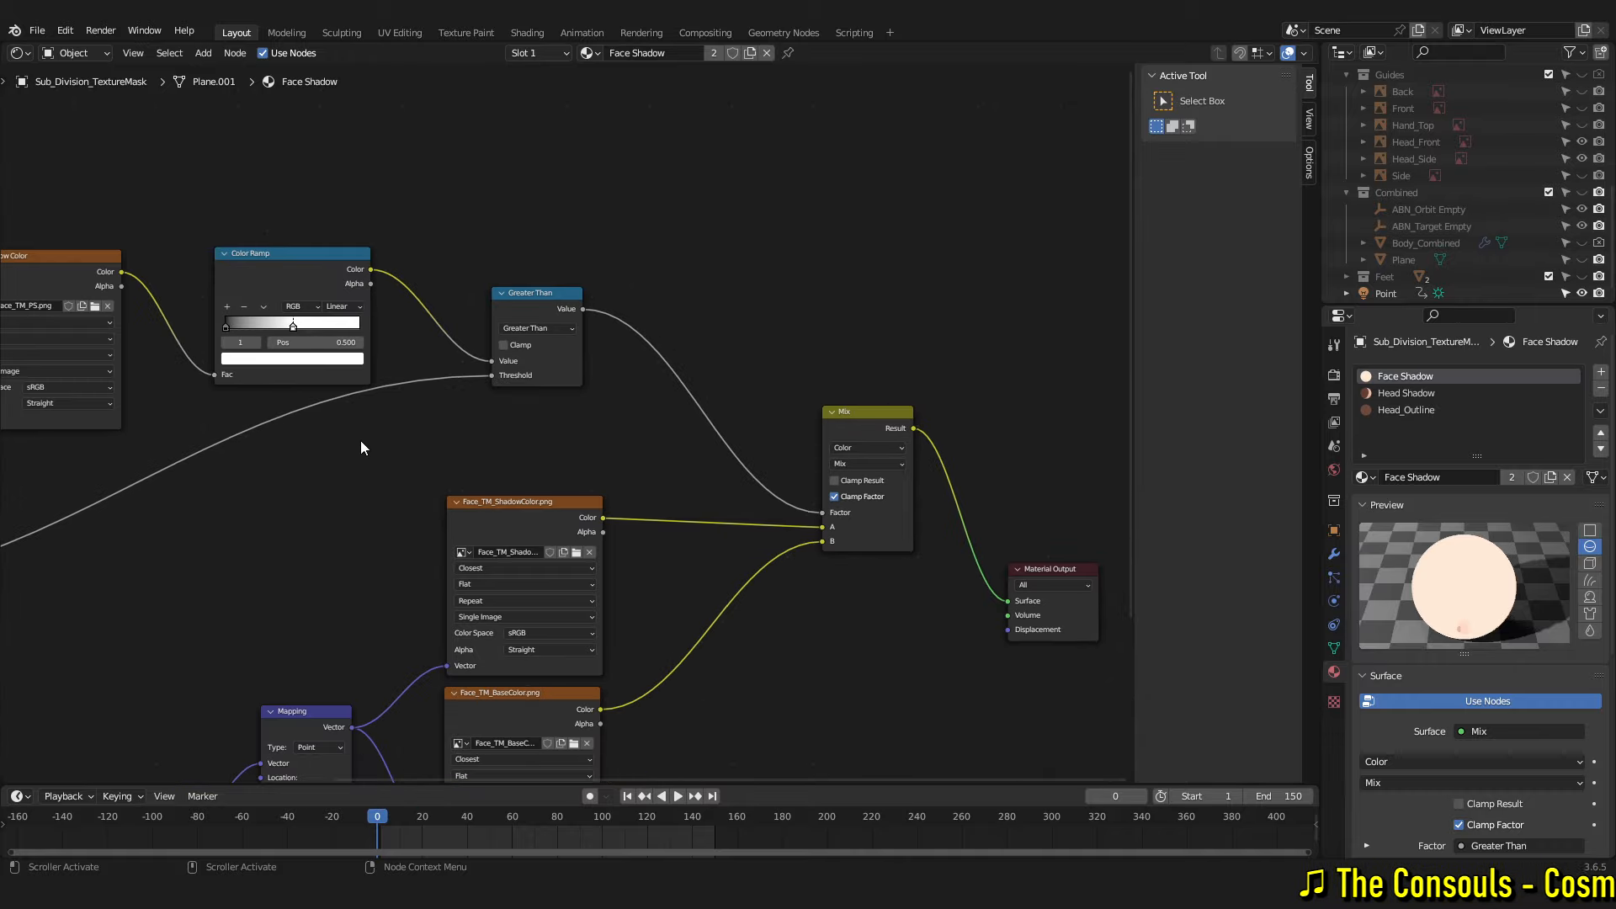
Trace the Flip Texture Value link to the Greater Than threshold, and on to the Mix and Material Output nodes
middle_drag(168, 529, 774, 342)
middle_drag(499, 418, 449, 453)
middle_drag(649, 411, 310, 508)
scroll(841, 308, up, 4)
middle_drag(842, 309, 457, 258)
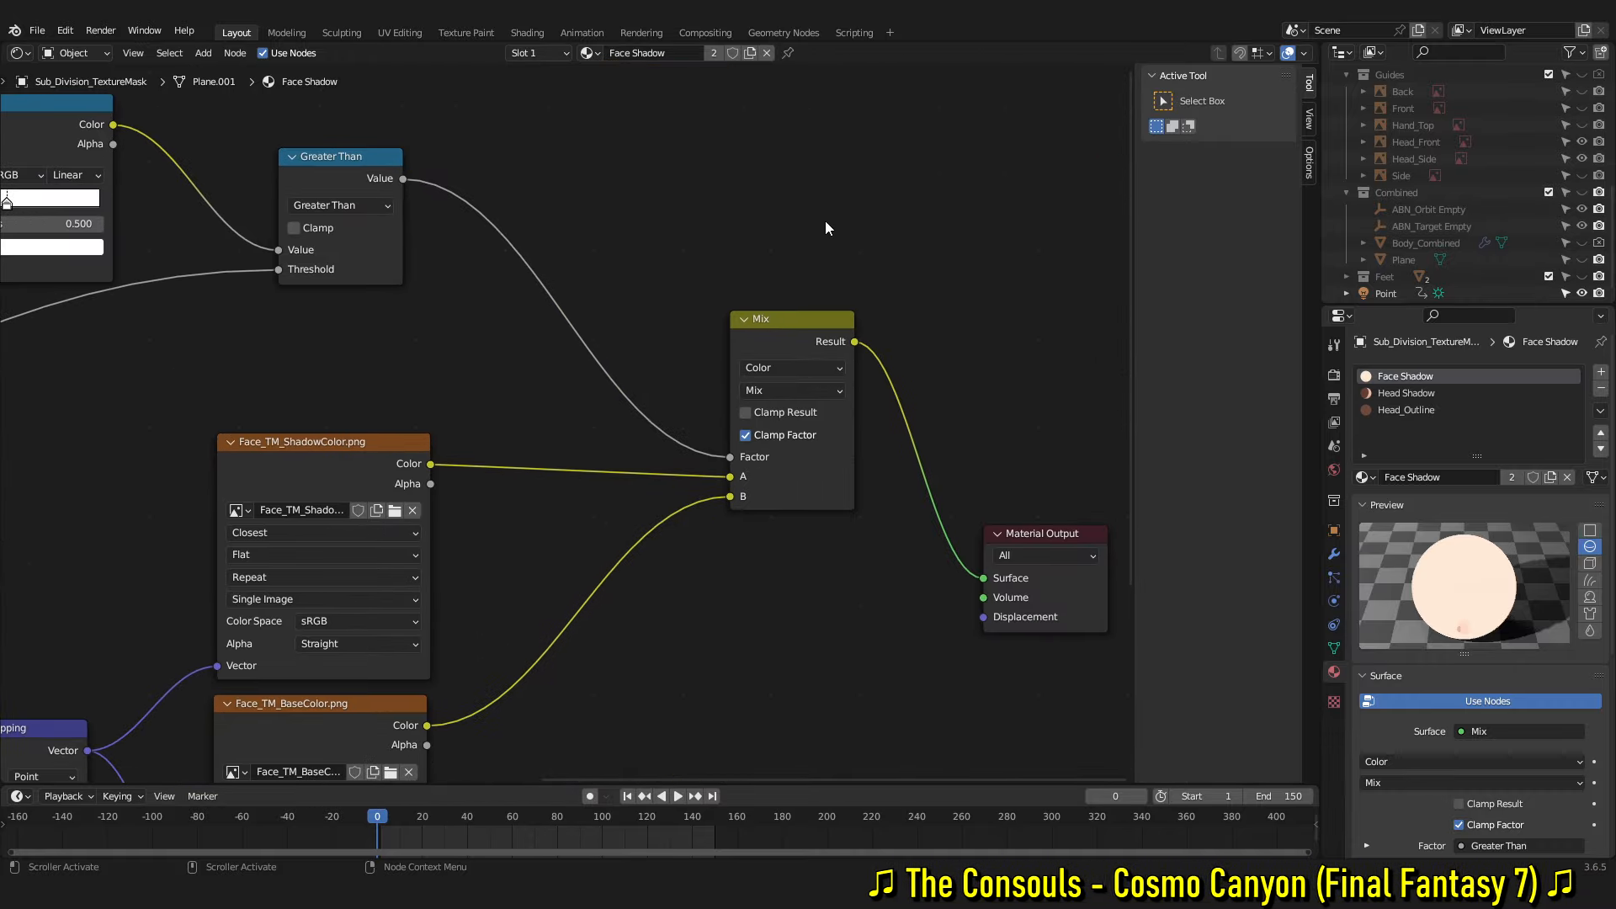
Examine the UV Map and Mapping nodes feeding the Face_TM_ShadowColor.png and Face_TM_BaseColor.png textures that go into Mix
middle_drag(721, 531, 1027, 301)
scroll(952, 379, down, 1)
middle_drag(810, 484, 830, 440)
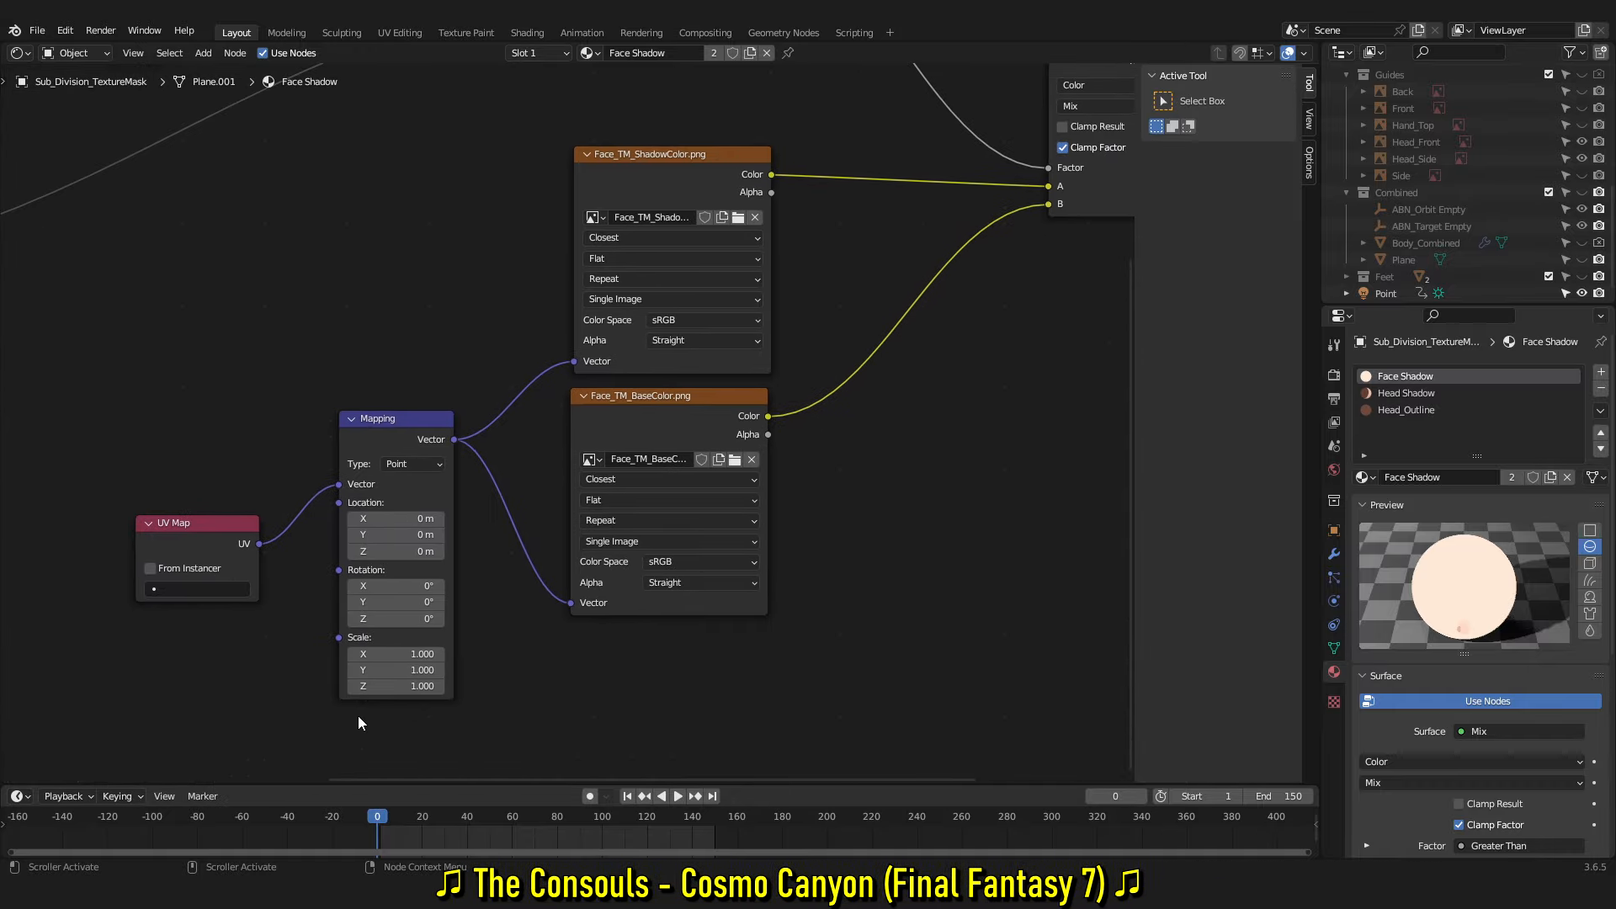
middle_drag(742, 443, 635, 544)
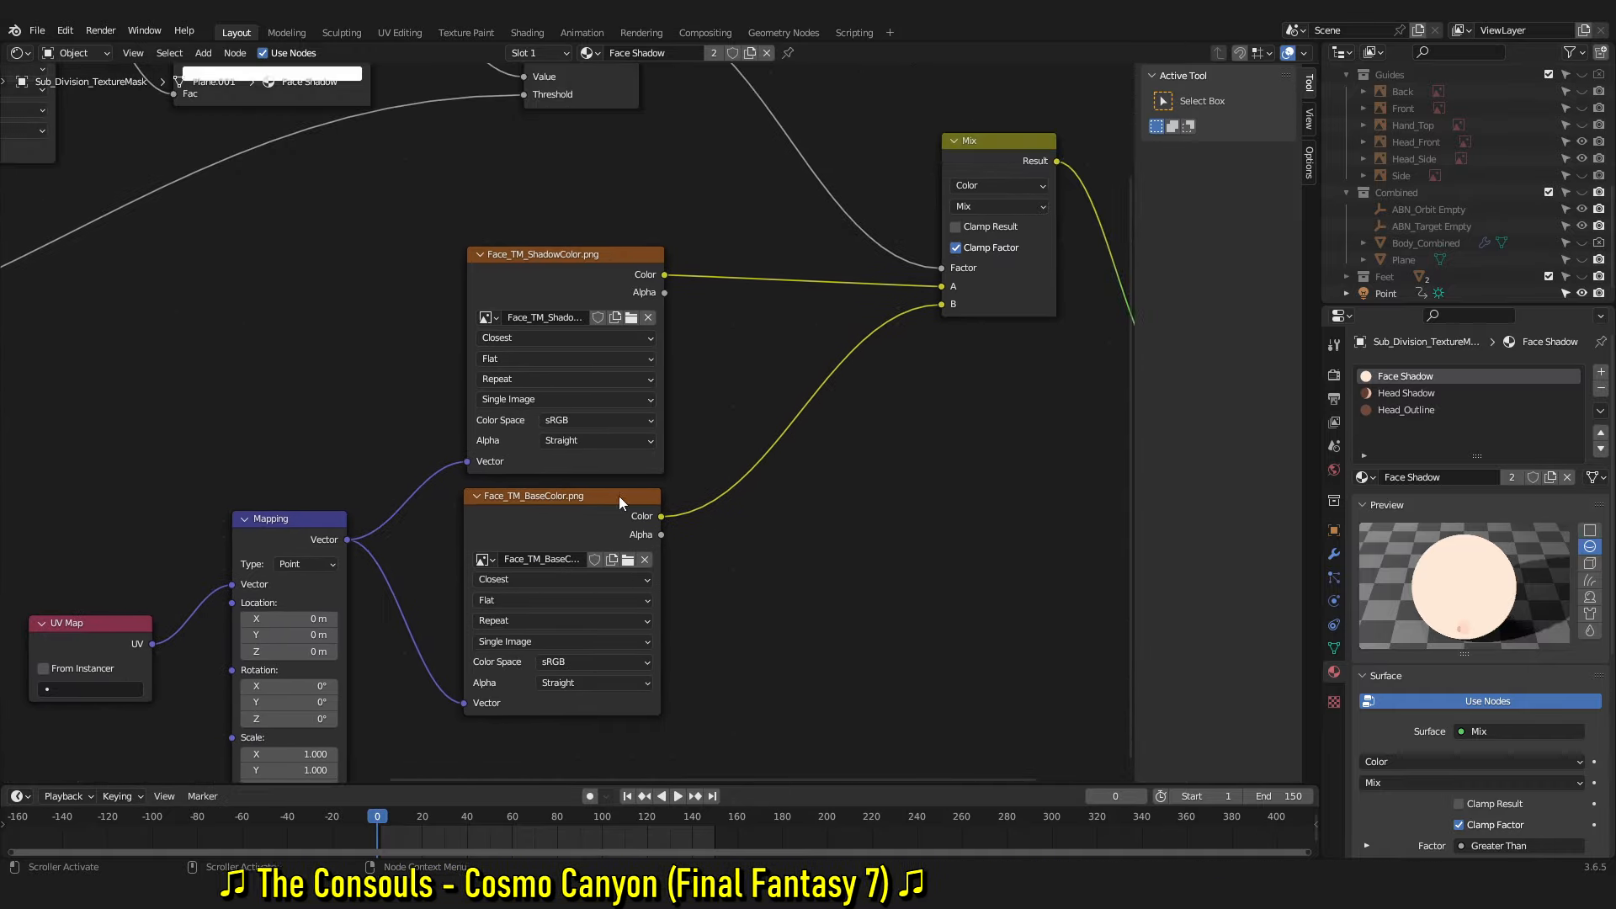
middle_drag(761, 578, 735, 595)
Move the Material Output node up beside the Mix node
middle_drag(532, 518, 99, 600)
drag(765, 432, 733, 203)
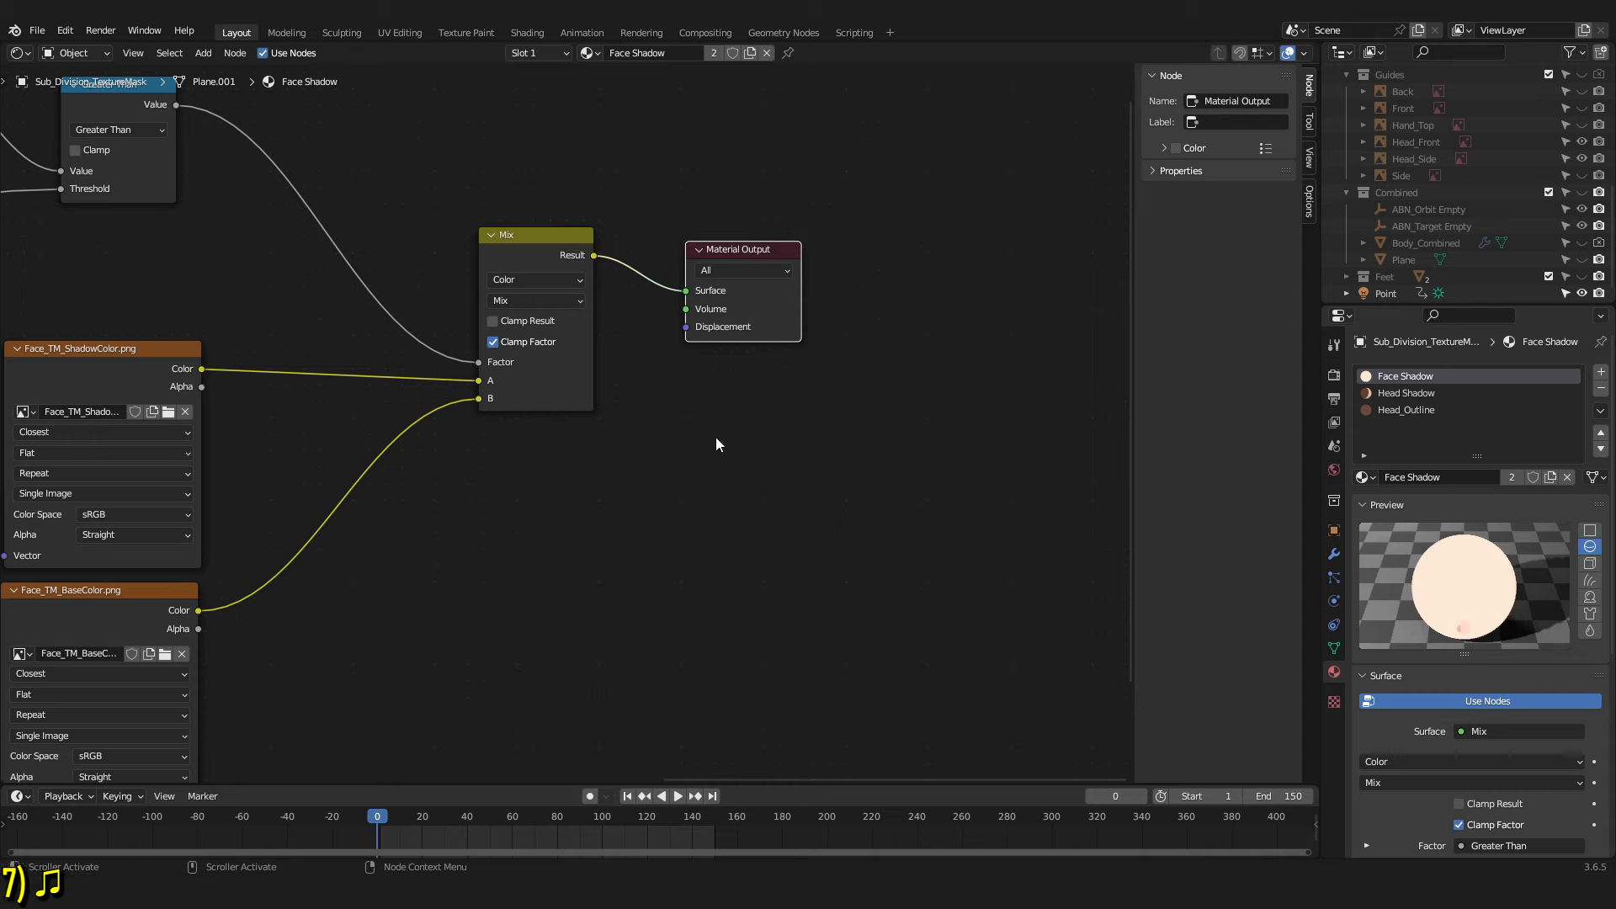
View the complete Face Shadow node tree, and inspect the driven Value node that feeds the Flip Texture group
key(Home)
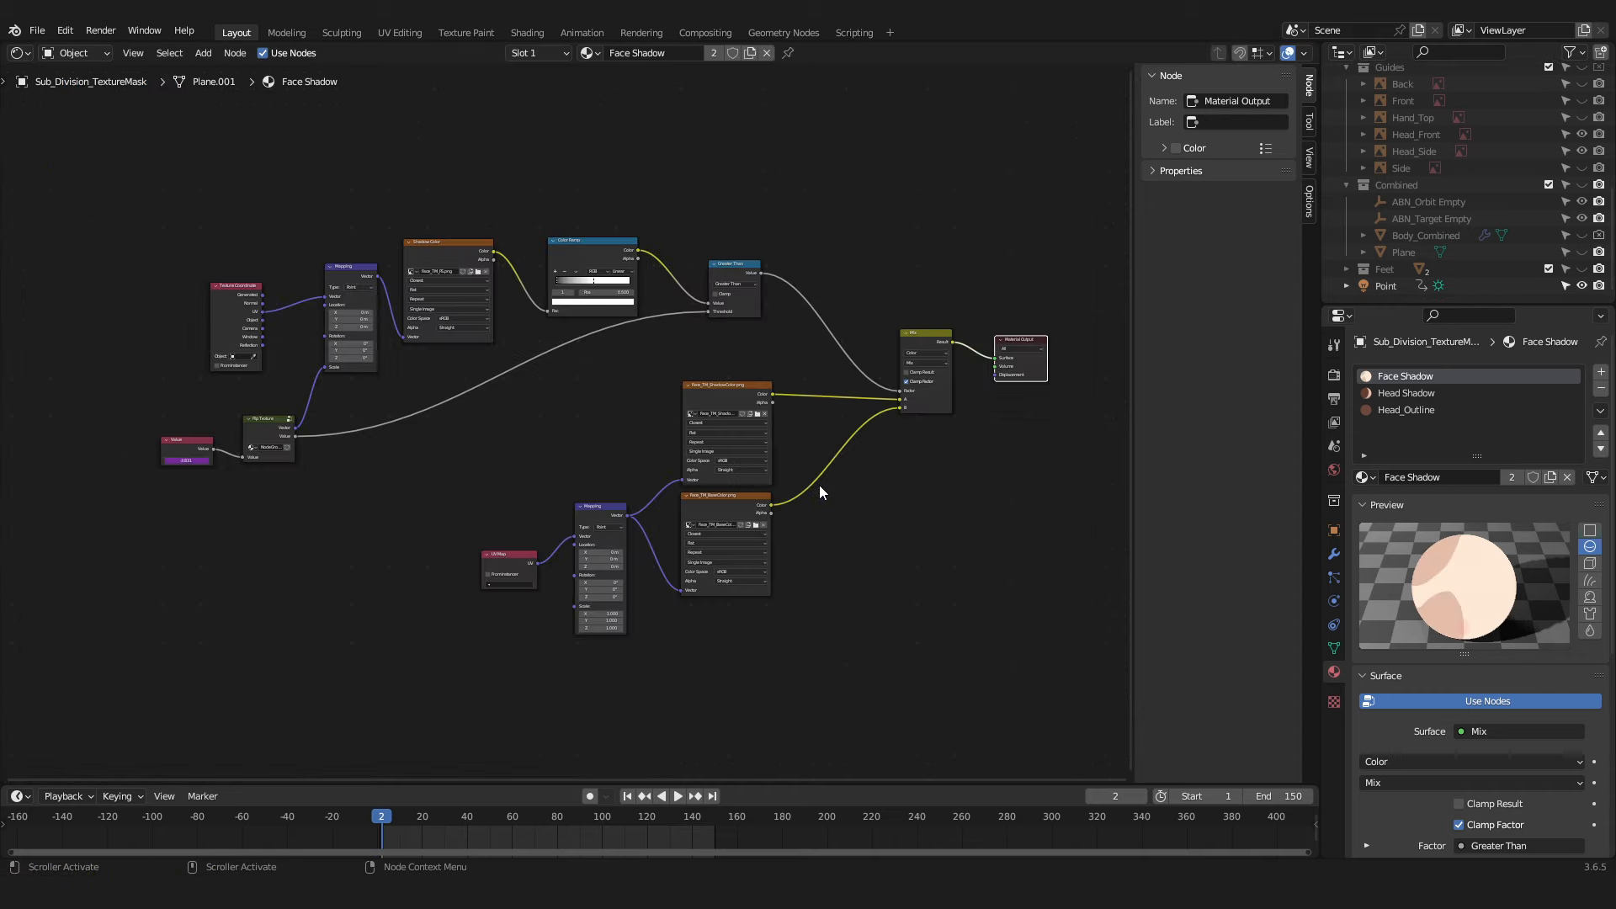
middle_drag(191, 413, 415, 323)
scroll(523, 336, up, 7)
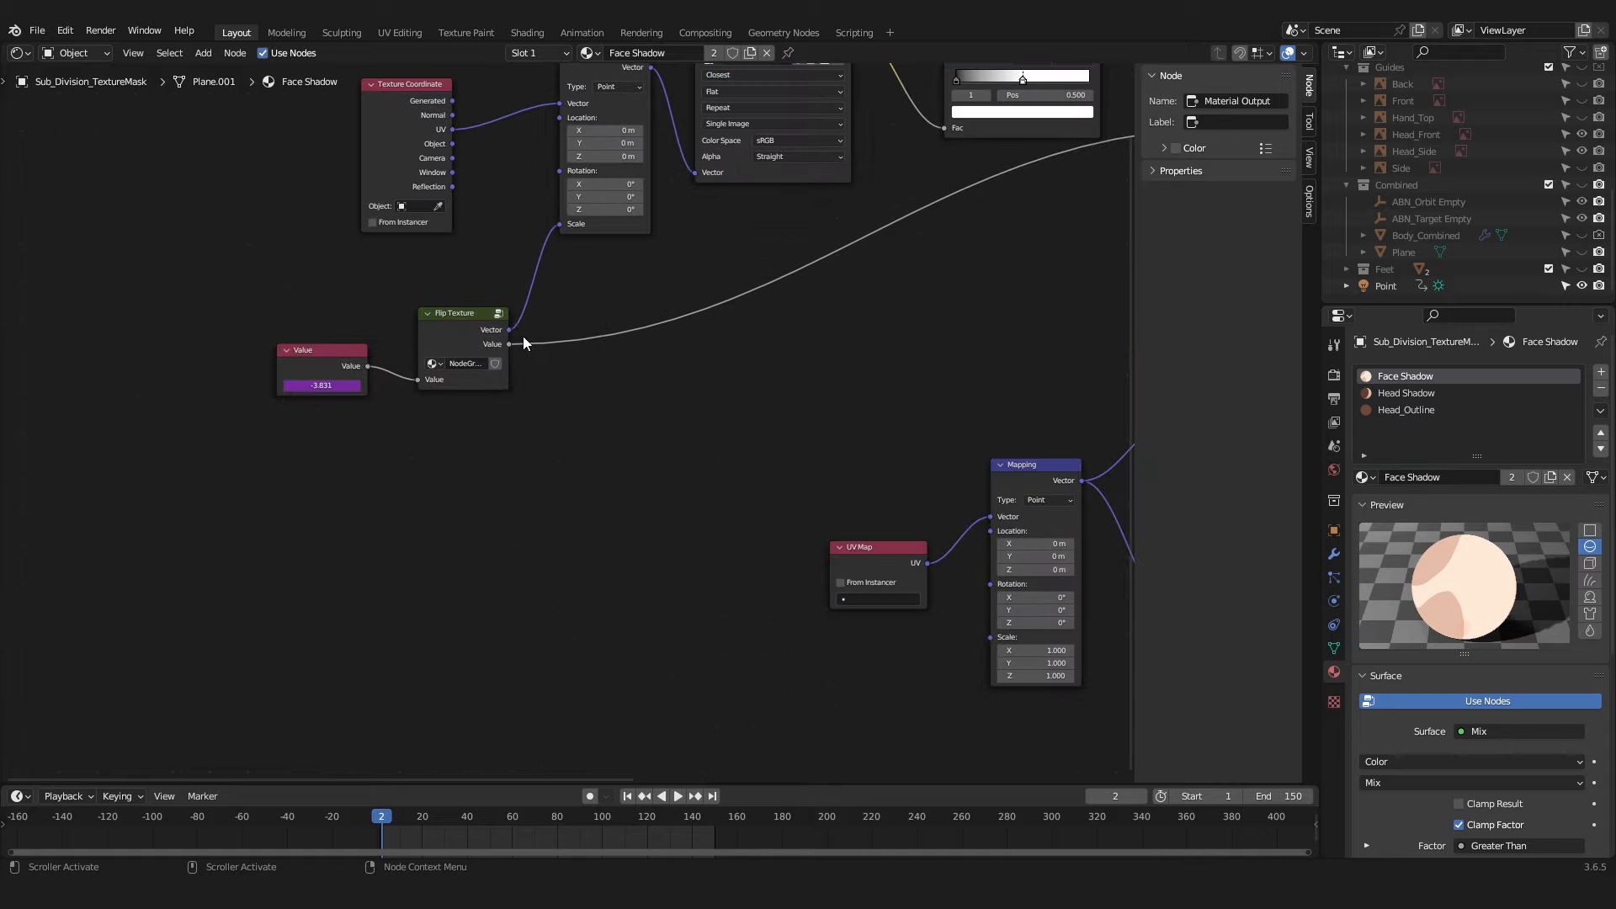
middle_drag(523, 340, 714, 331)
scroll(348, 360, up, 3)
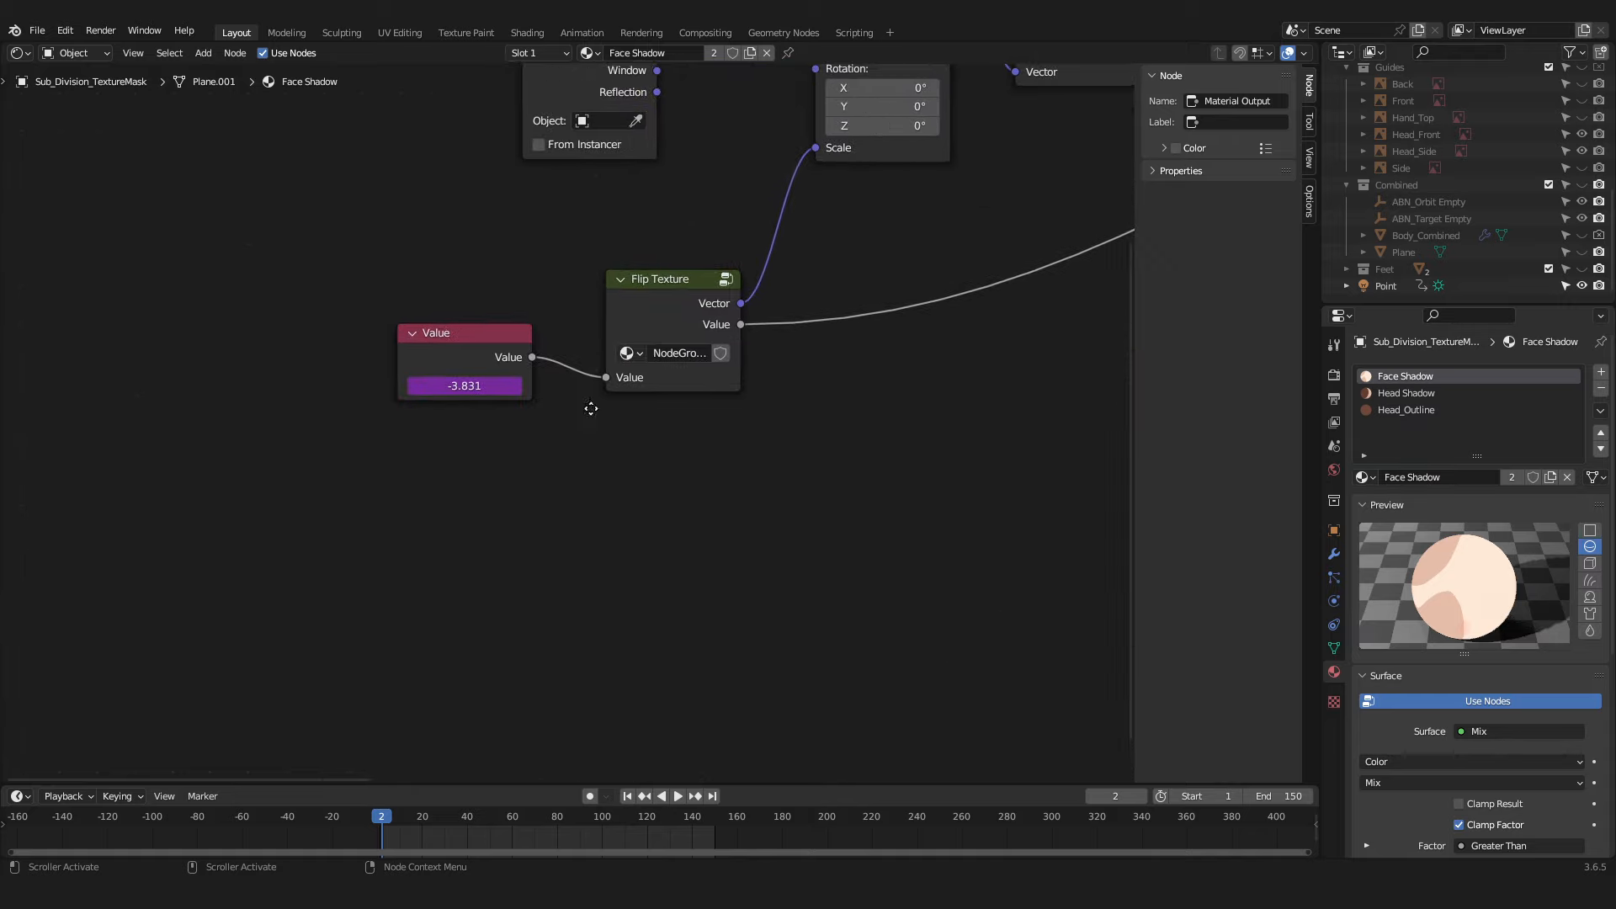
middle_drag(591, 408, 705, 382)
scroll(559, 362, up, 2)
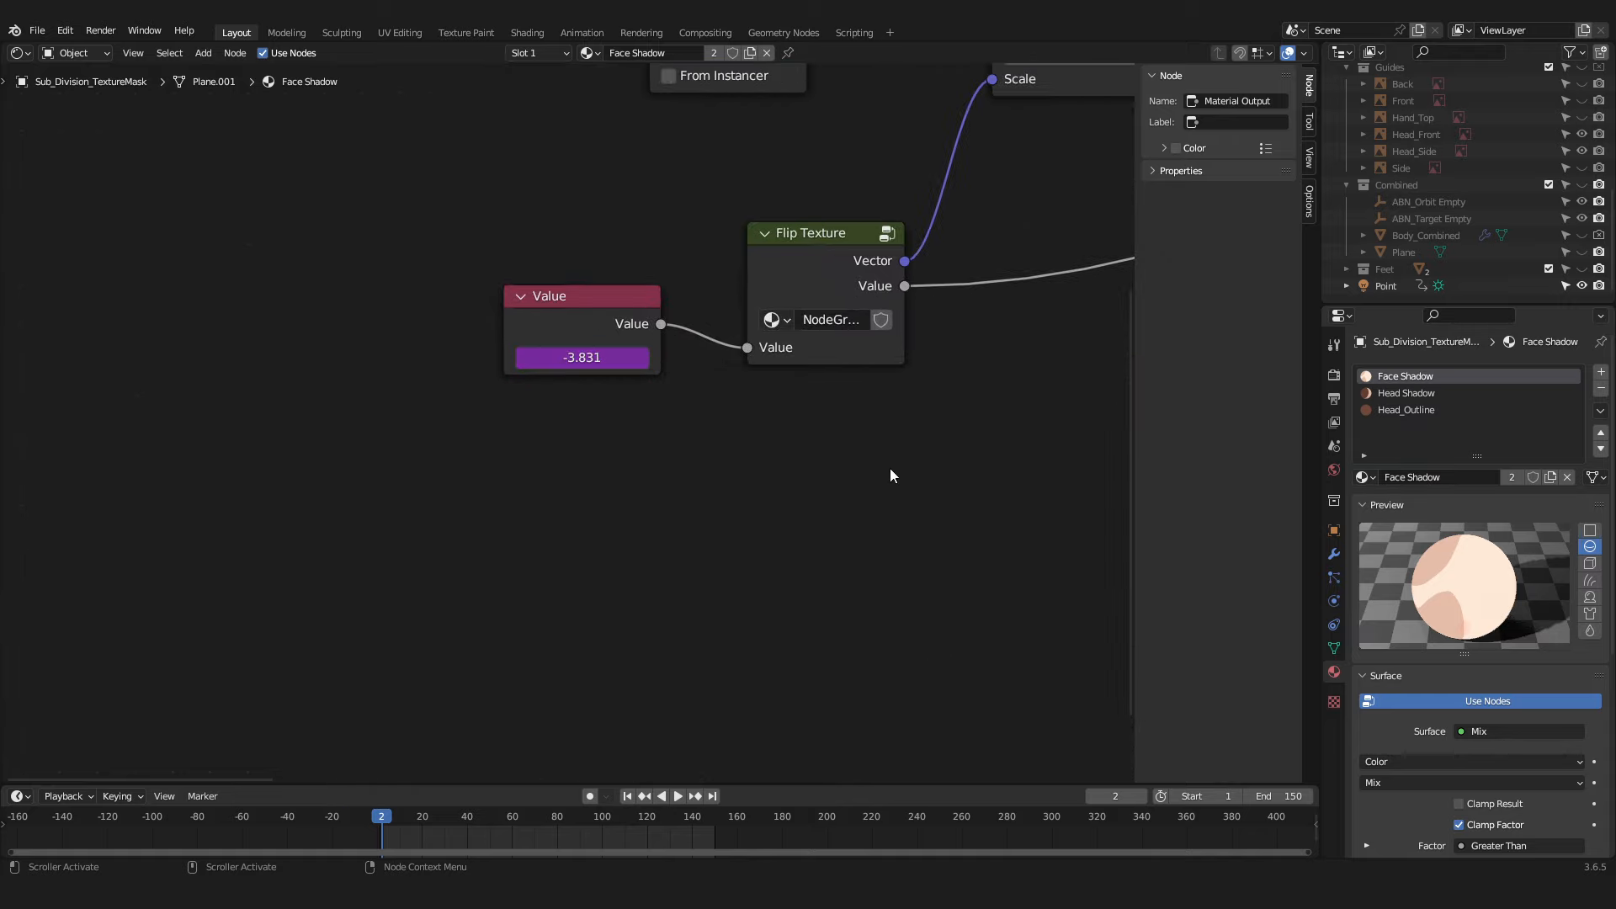
middle_drag(891, 469, 750, 458)
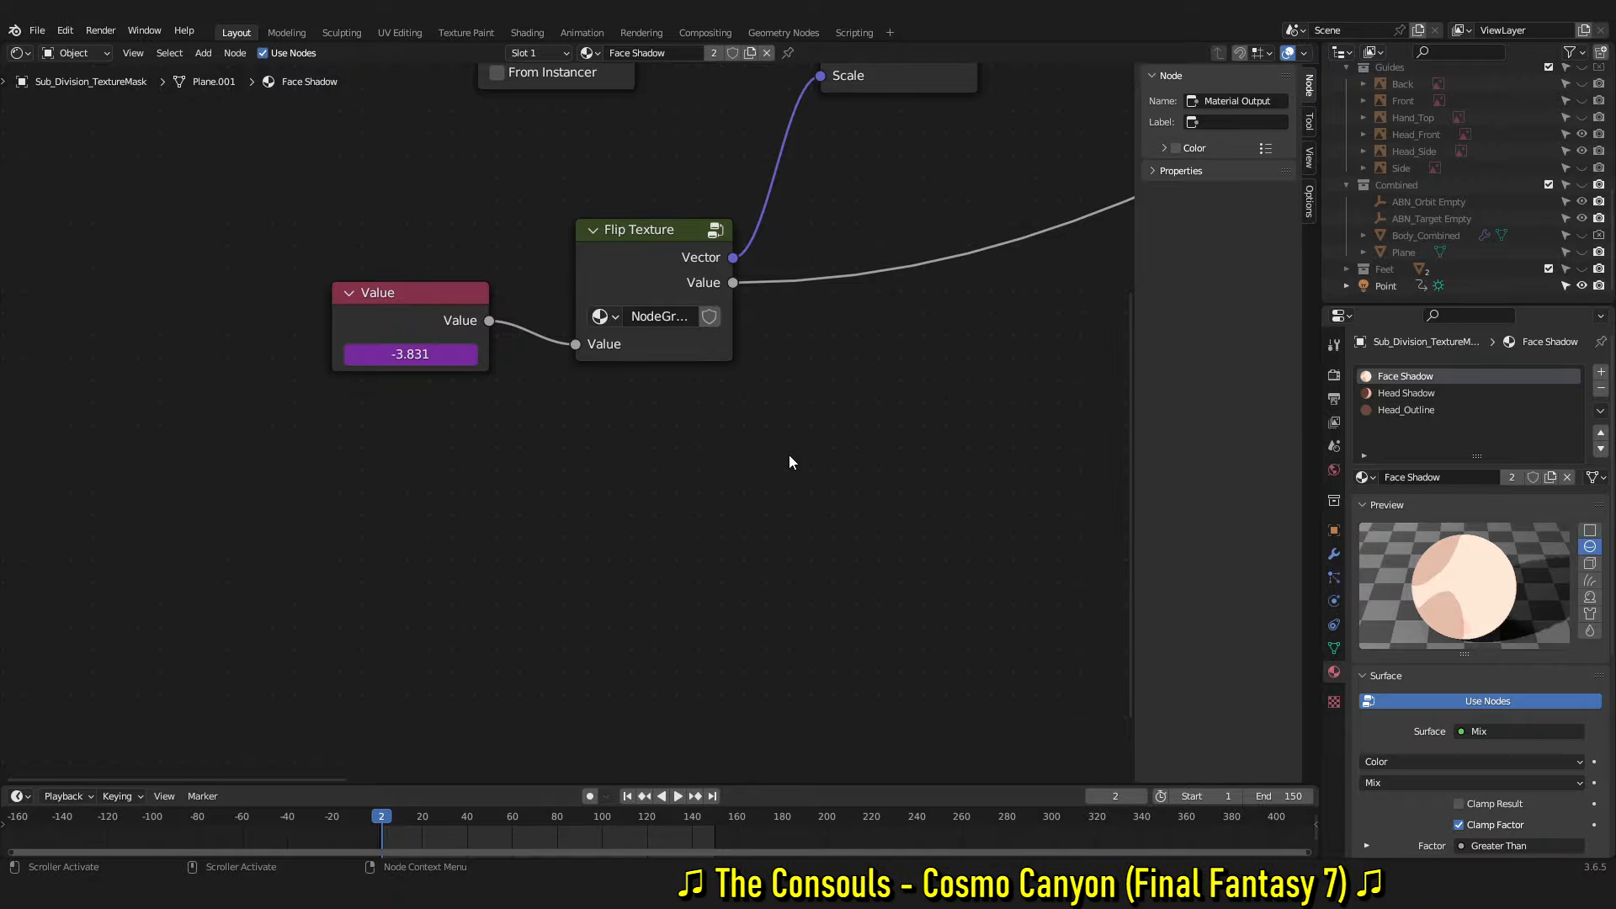
Review the node chain from Flip Texture through Shadow Color, Color Ramp and Greater Than to Mix, plus the shadow and base colour textures
scroll(764, 455, down, 4)
middle_drag(774, 454, 521, 516)
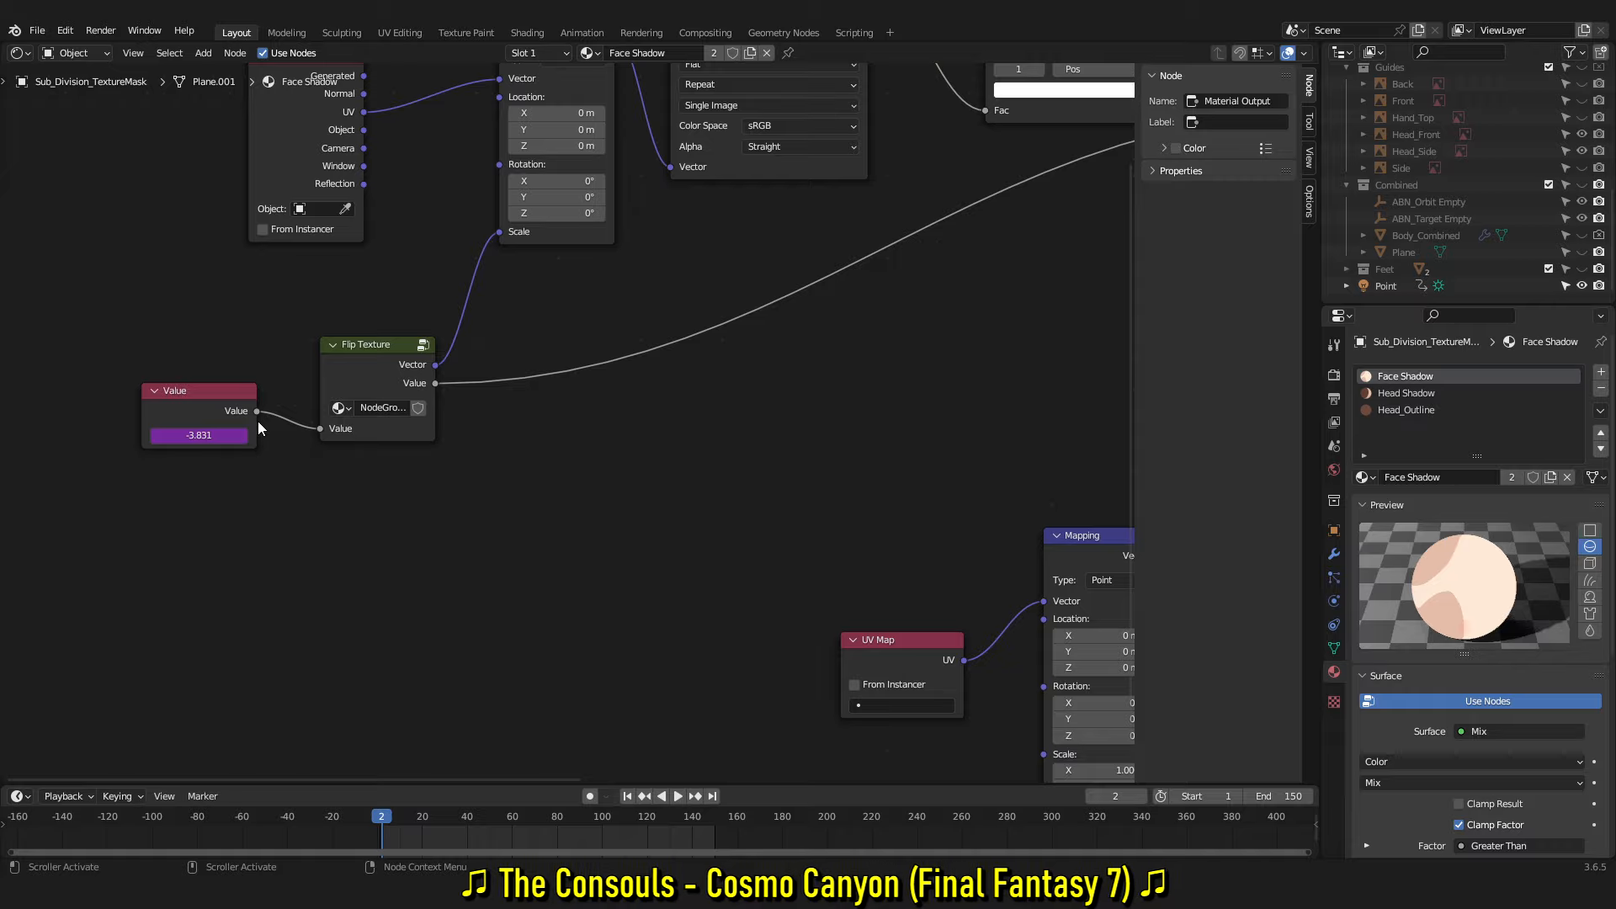
middle_drag(731, 538, 674, 683)
scroll(672, 505, down, 2)
middle_drag(605, 395, 287, 358)
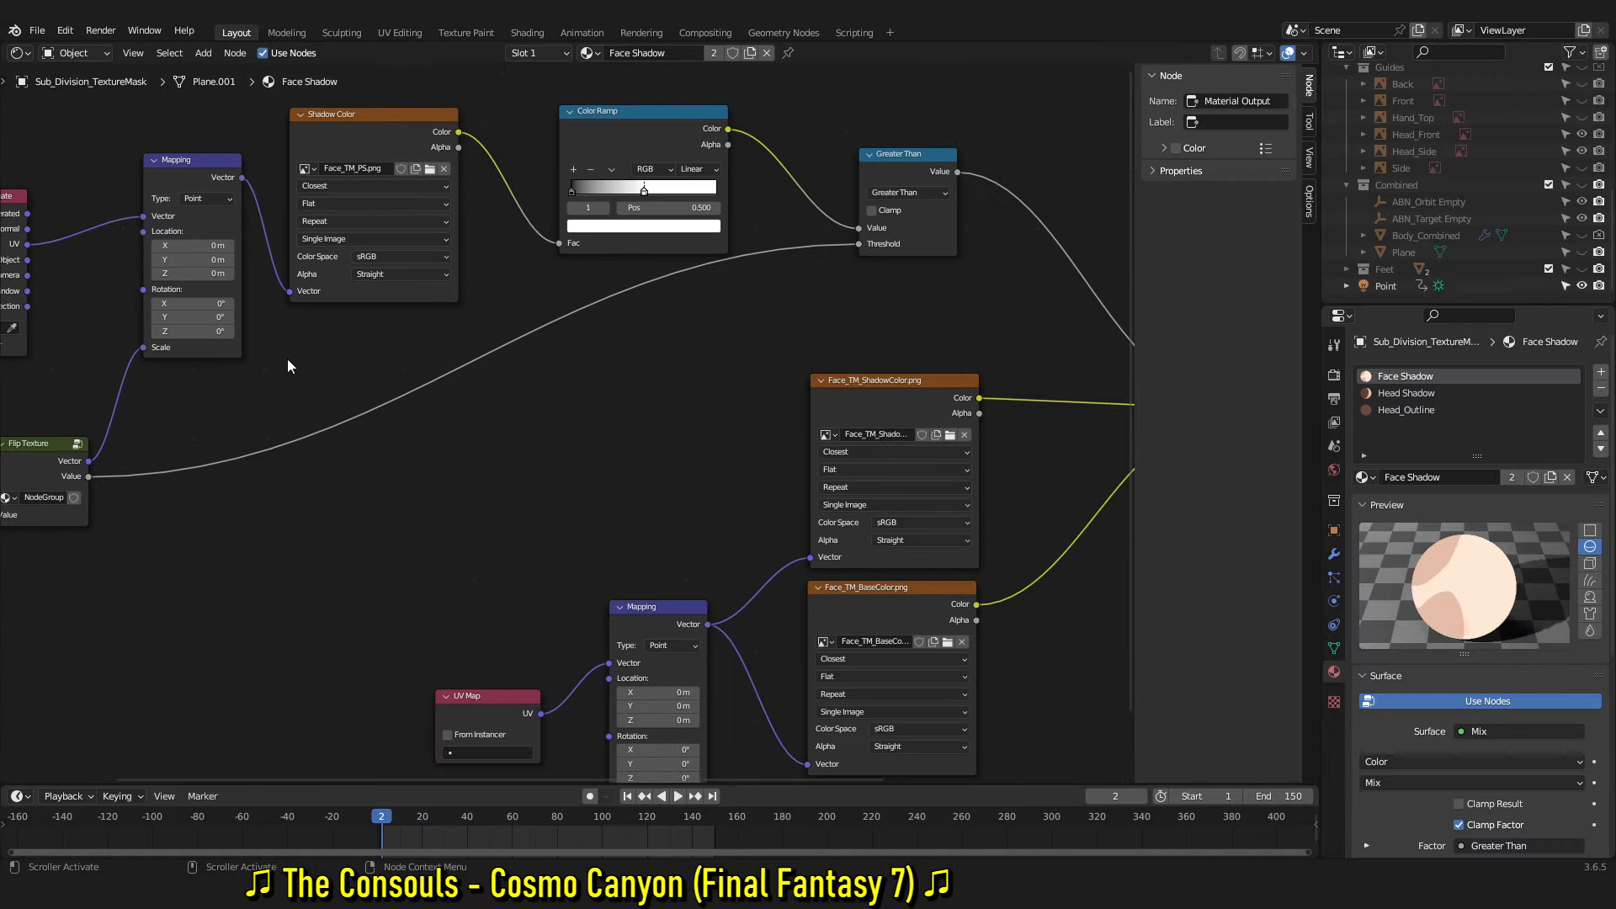
scroll(887, 304, down, 1)
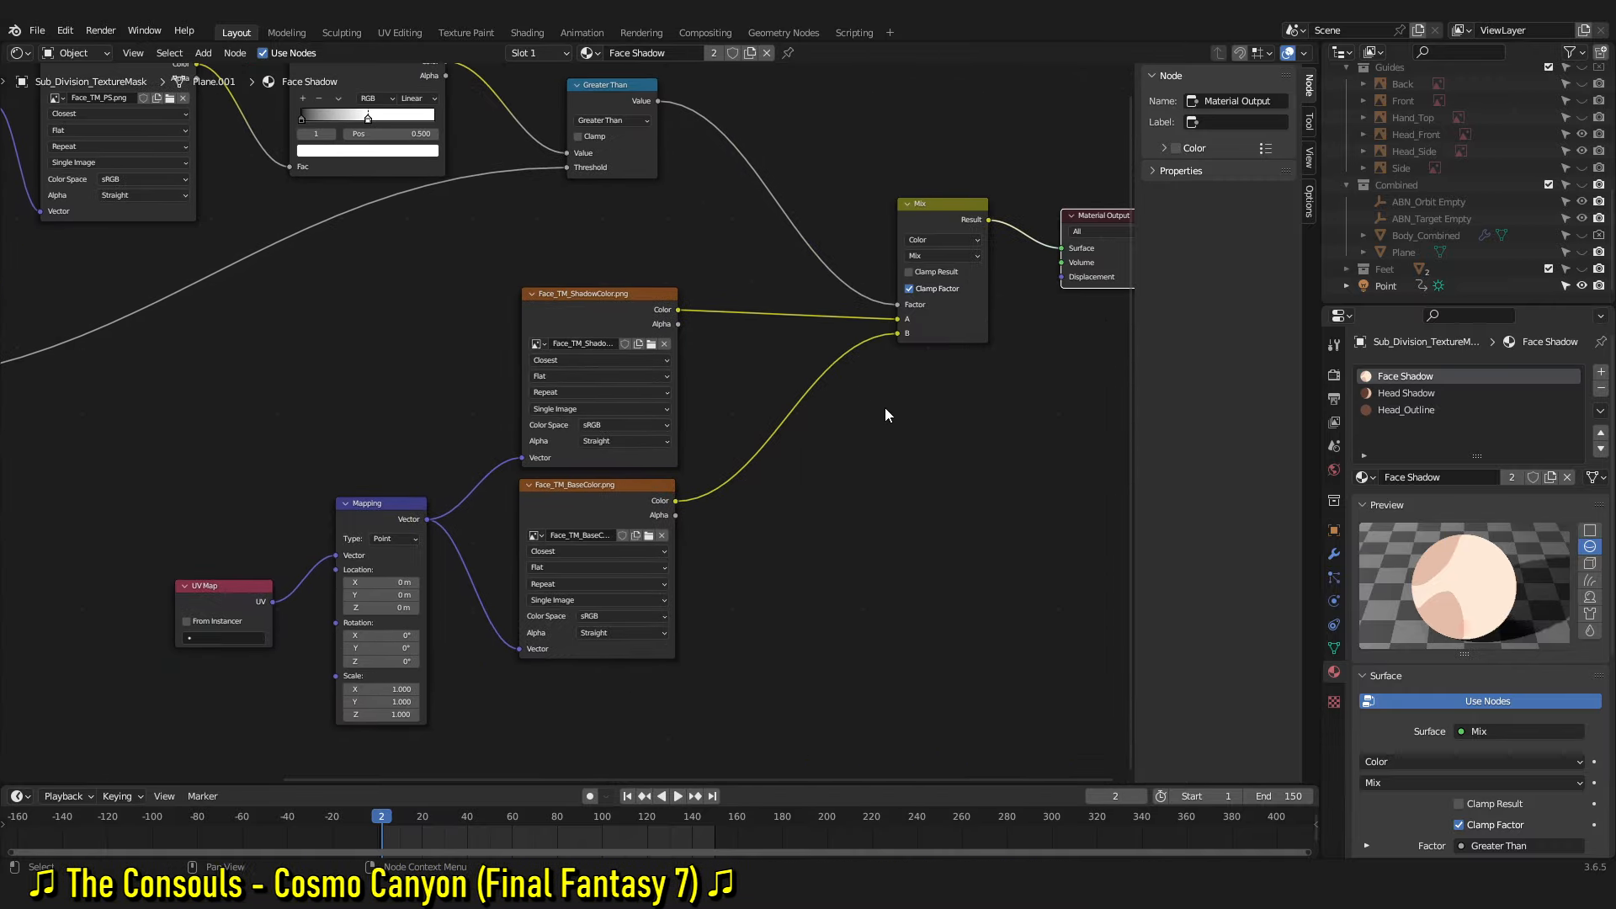
middle_drag(589, 335, 736, 390)
middle_drag(500, 318, 565, 401)
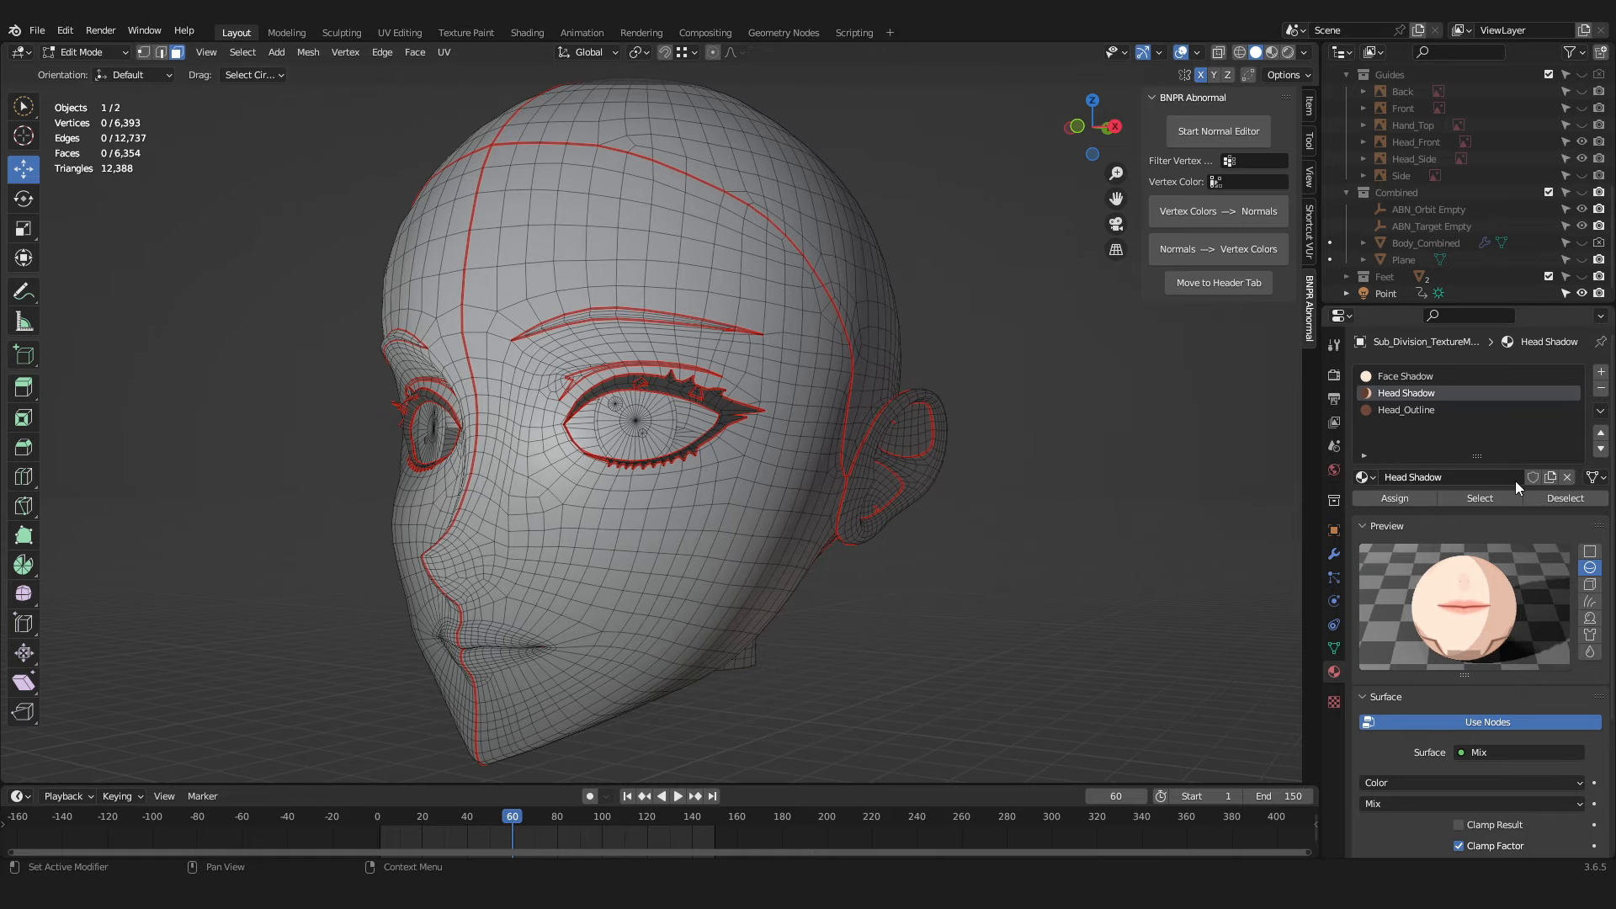
Select all head mesh faces assigned to the Head Shadow material
click(1495, 497)
middle_drag(1064, 480, 1341, 53)
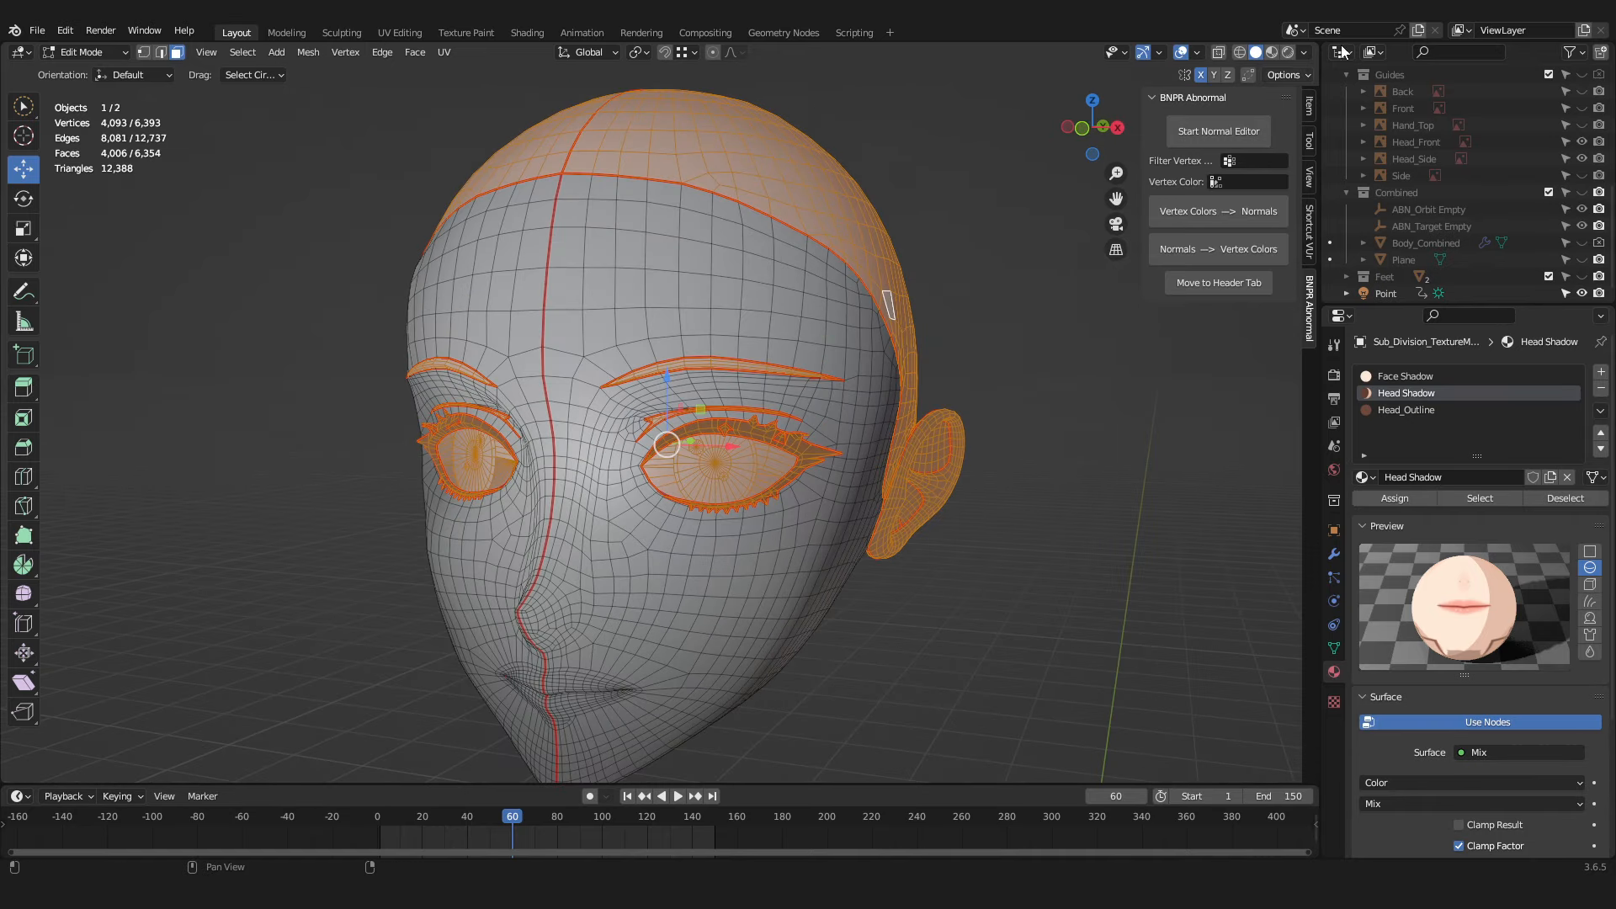
Split the 3D viewport and open a UV Editor beside it to inspect the selected faces' UV layout over Face_ShadowColor.png
drag(1319, 45, 692, 202)
key(shift+F10)
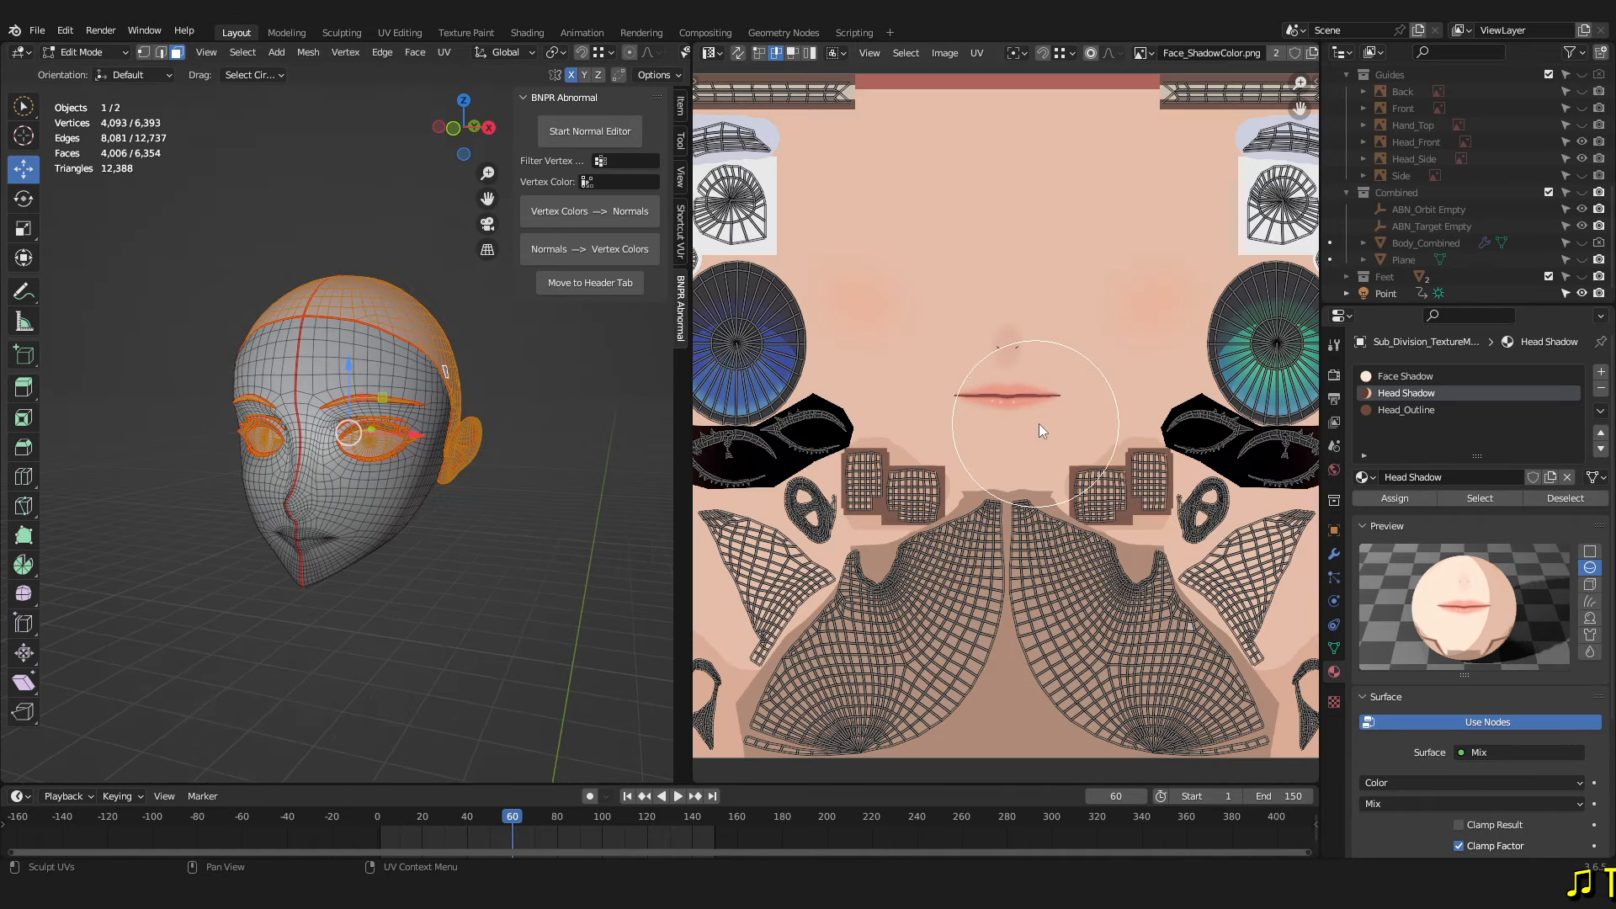
scroll(1042, 426, down, 1)
scroll(1118, 426, up, 3)
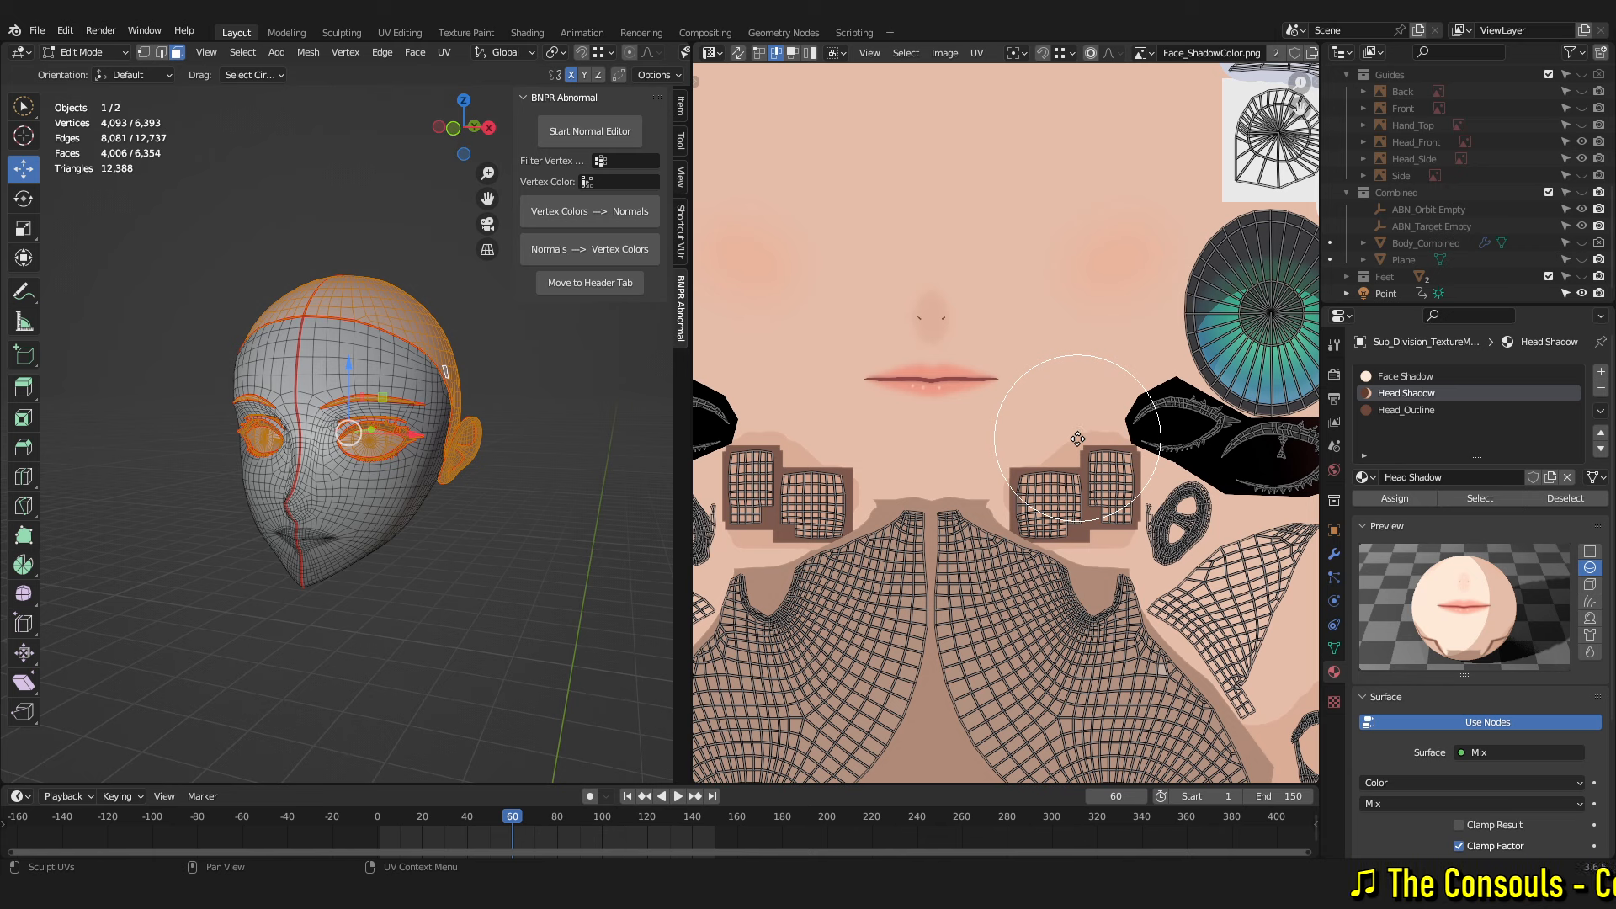
scroll(1094, 492, down, 2)
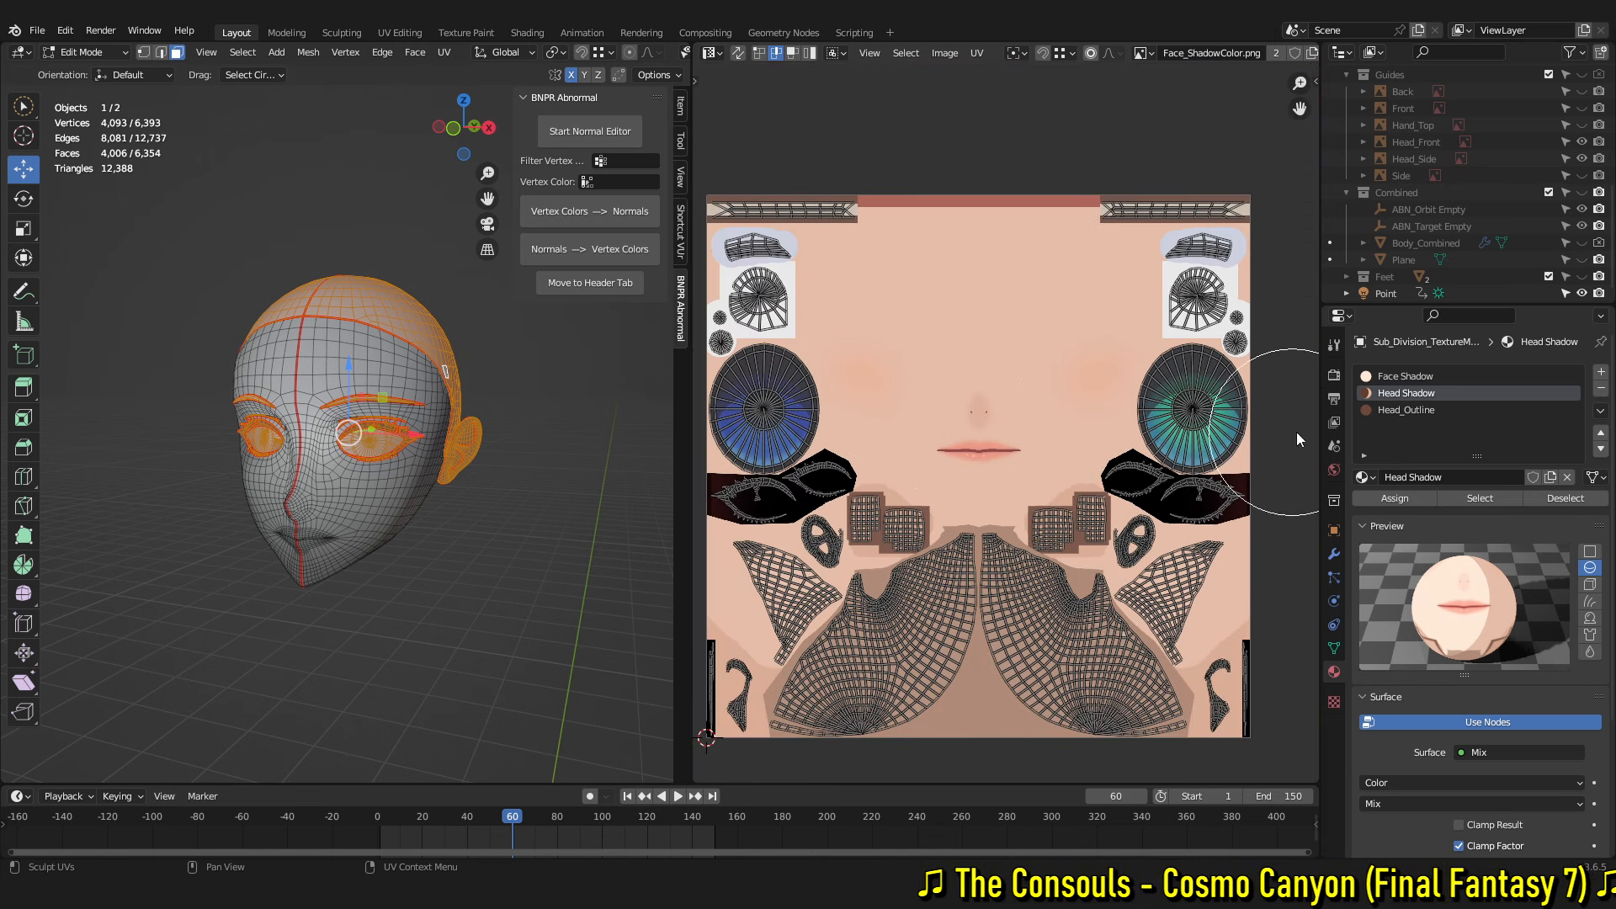
Add the faces assigned to the Face Shadow material to the selection and show Face_TM_BaseColor.png in the UV Editor
click(1423, 379)
click(1493, 497)
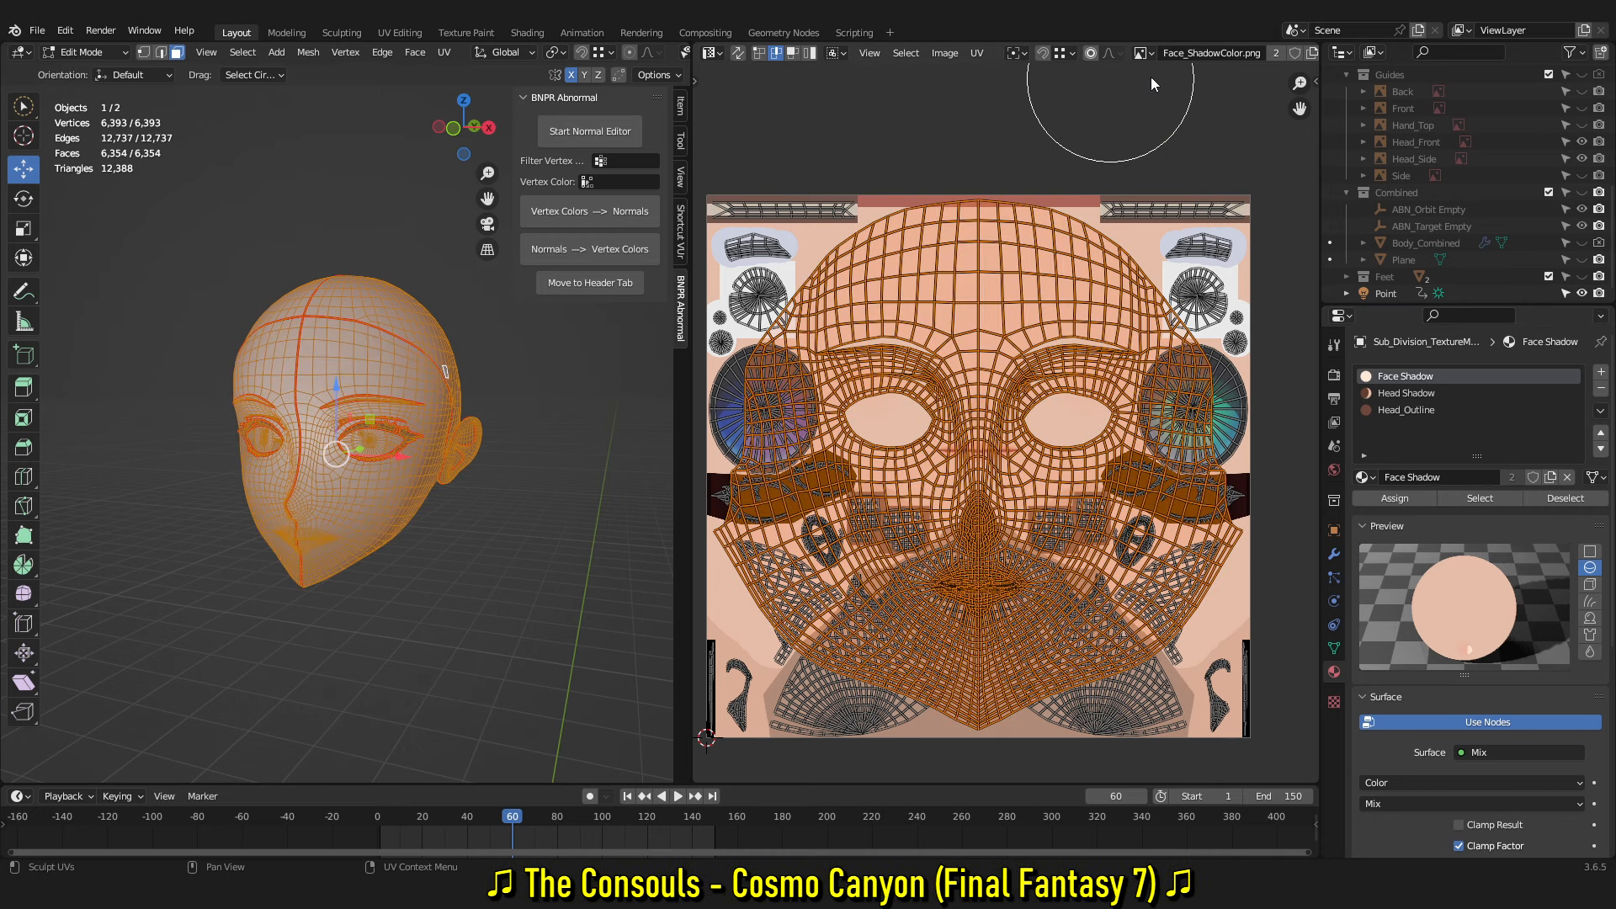
middle_drag(1128, 107, 1093, 108)
click(1145, 54)
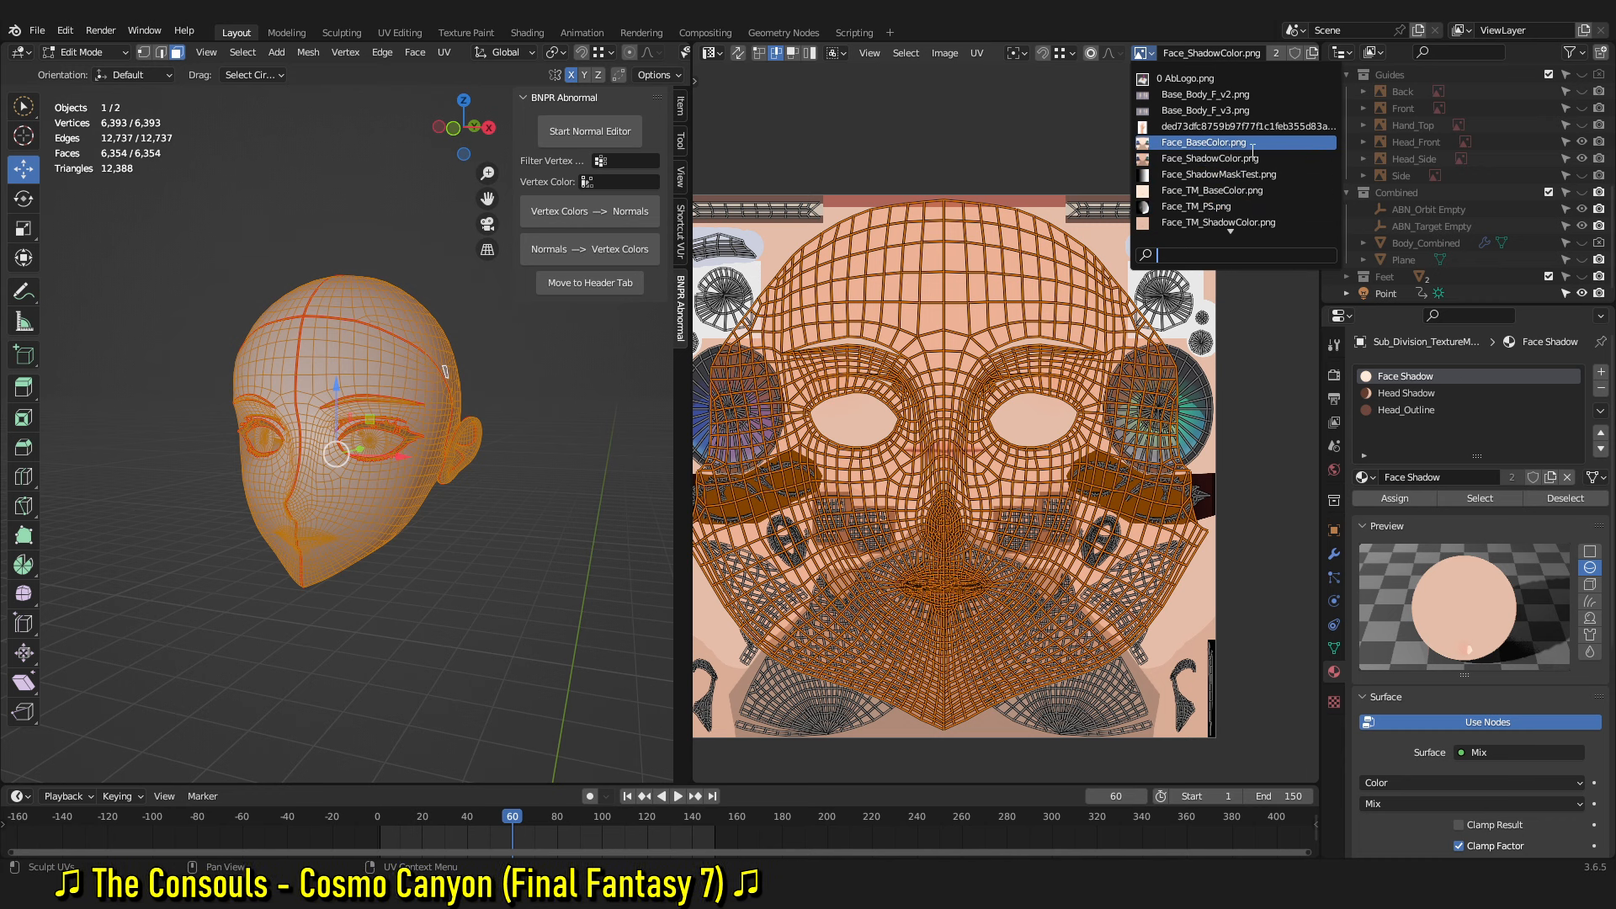
click(1212, 190)
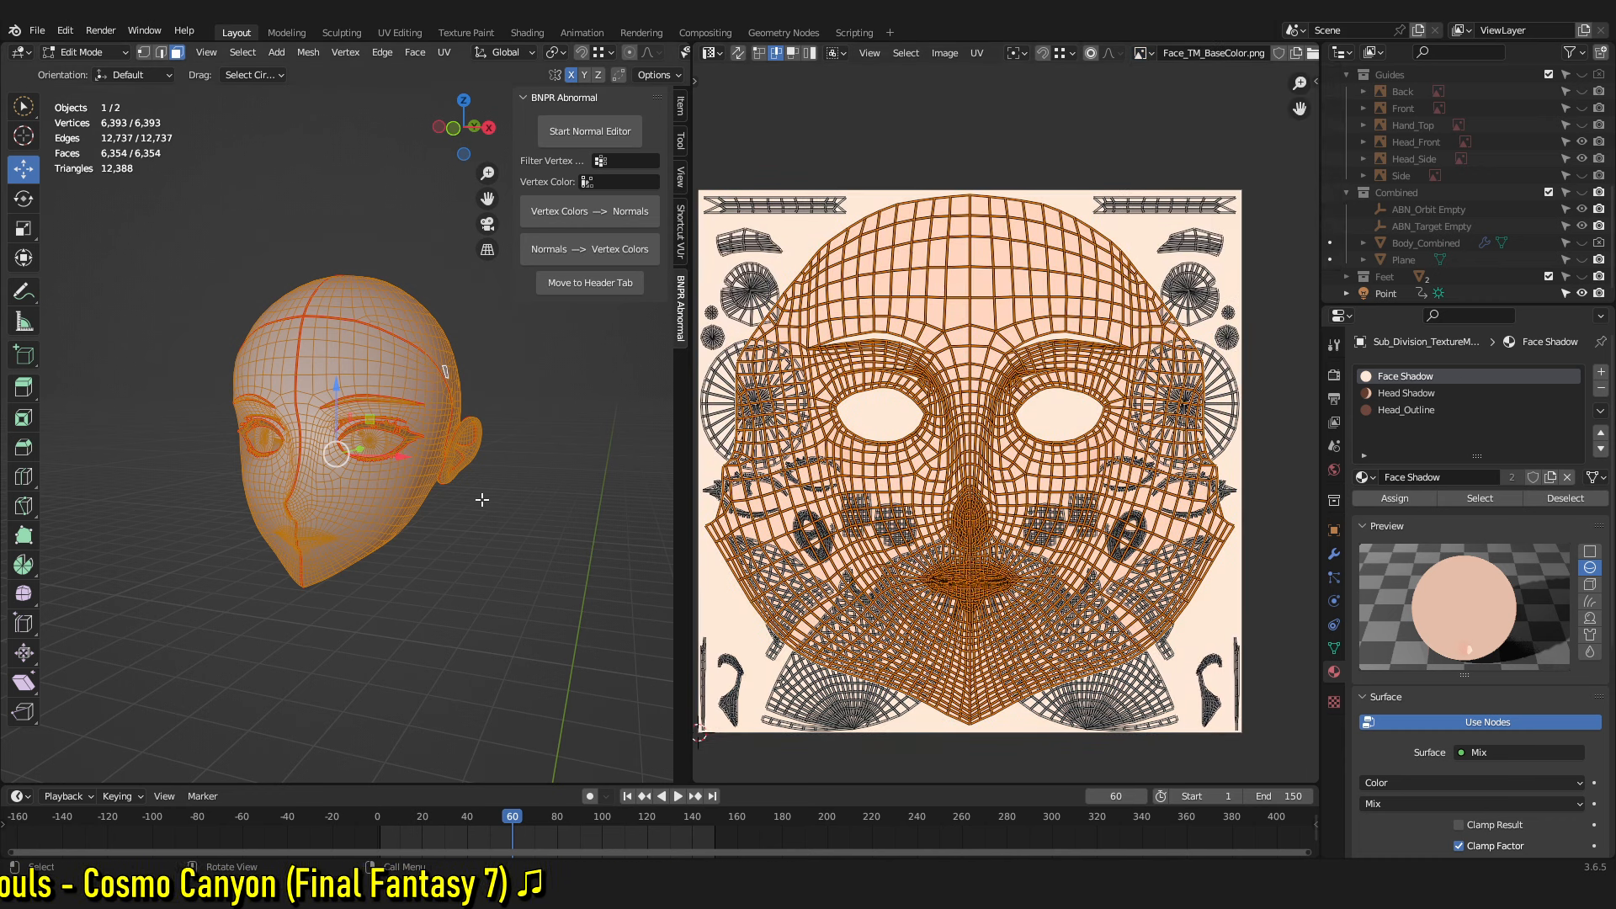
Limit the selection to the Face Shadow faces and compare their UV layout over Face_TM_BaseColor.png with the front of the head
click(402, 485)
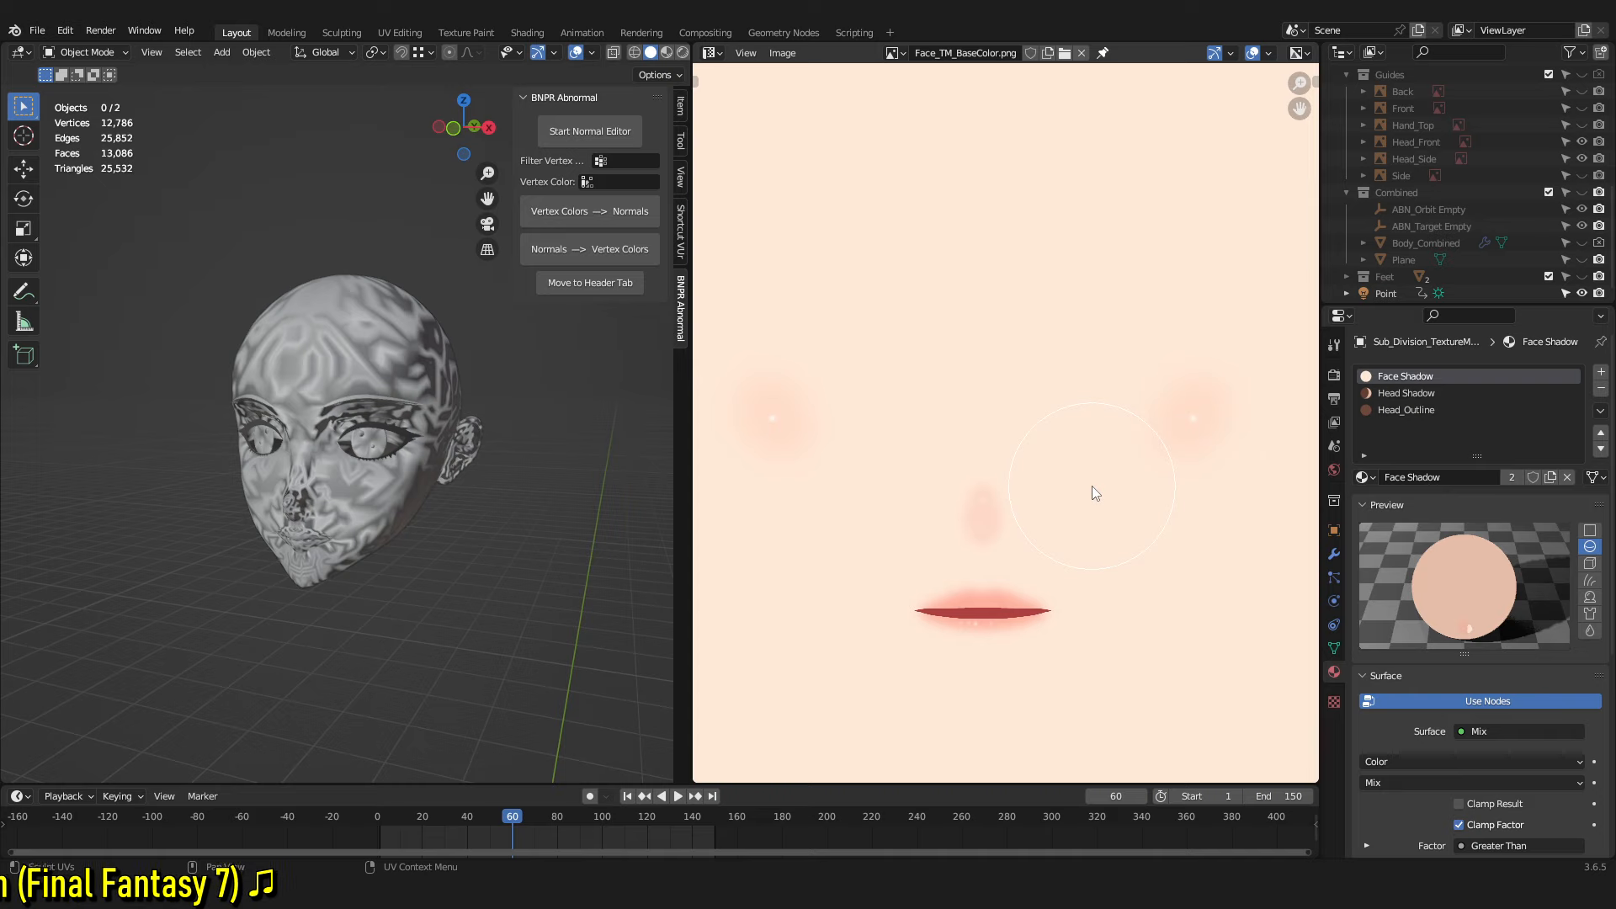
scroll(1092, 486, down, 1)
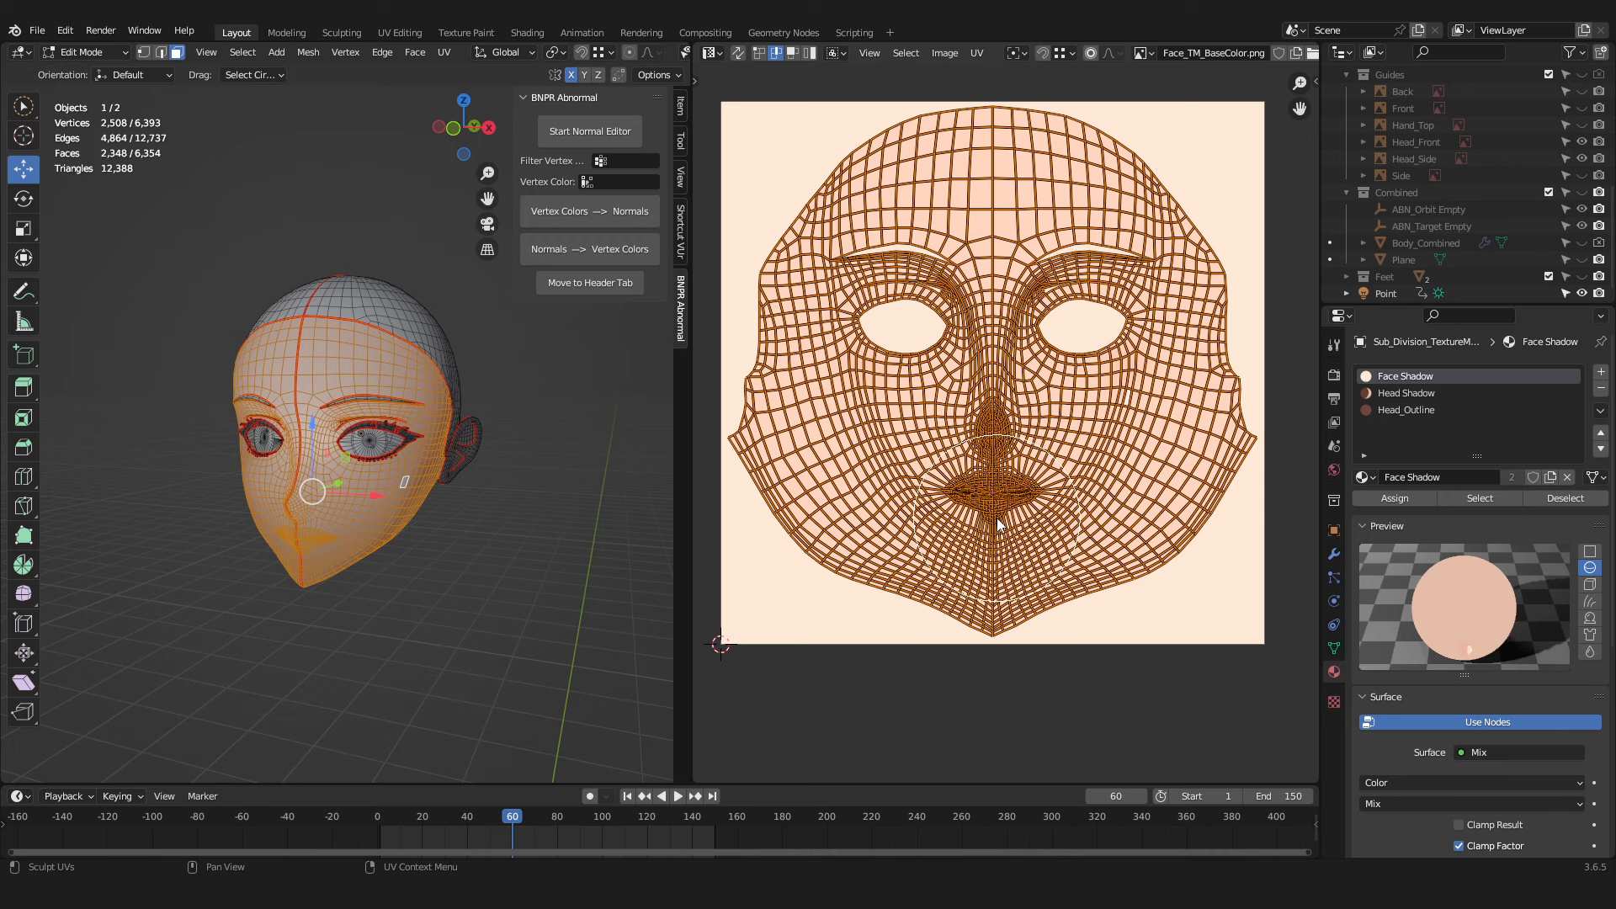
scroll(997, 522, up, 1)
middle_drag(438, 471, 489, 453)
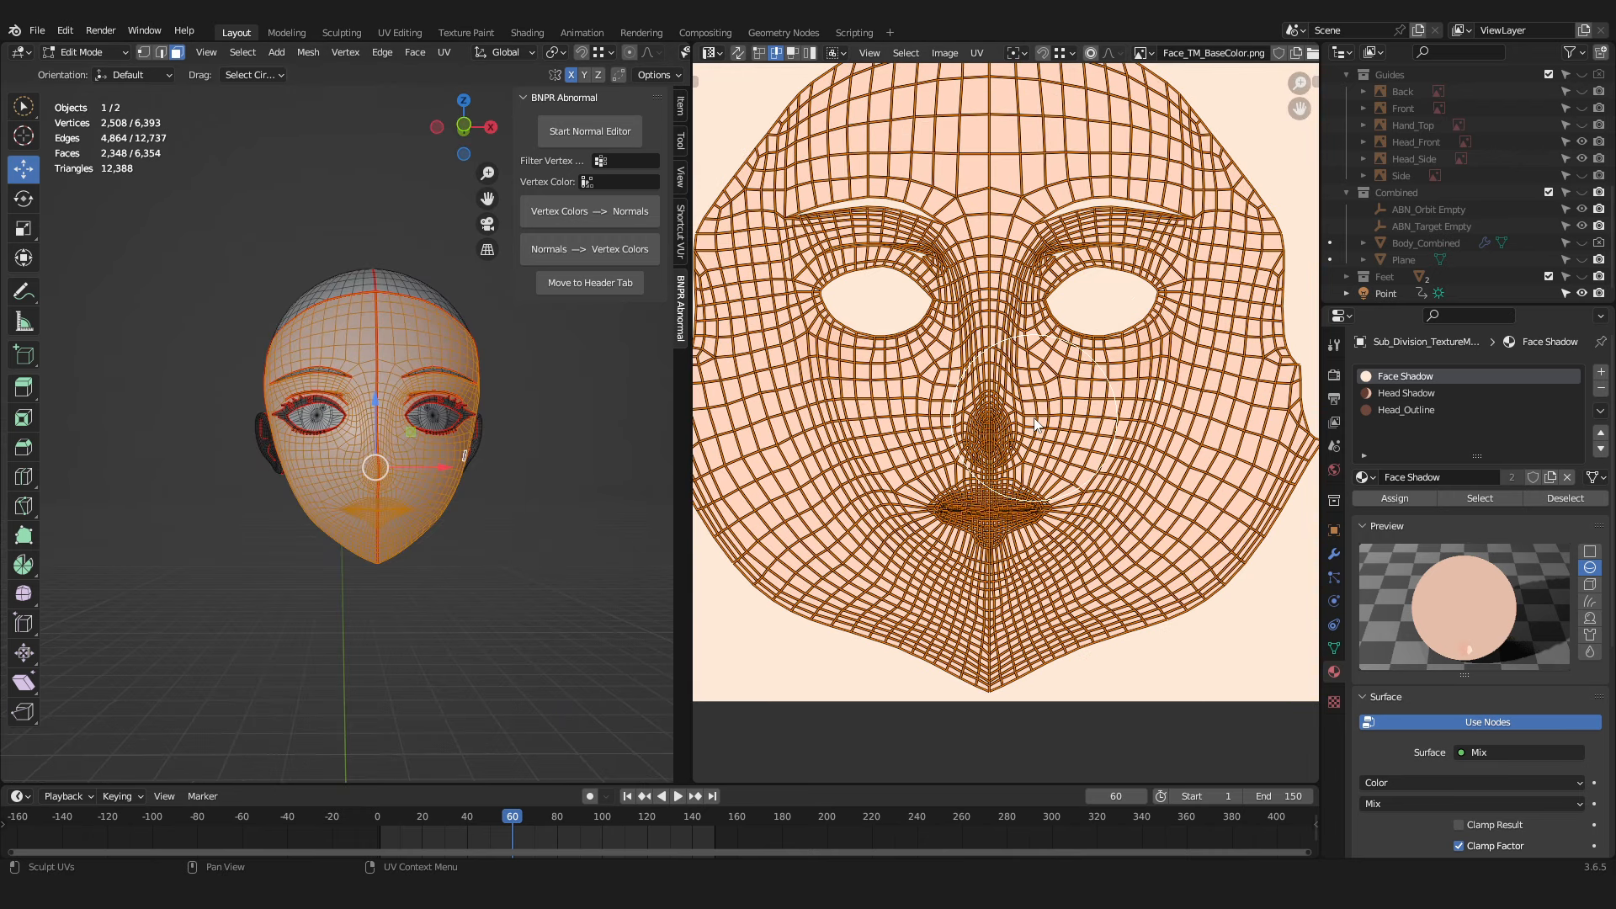
scroll(588, 427, up, 3)
middle_drag(399, 265, 390, 251)
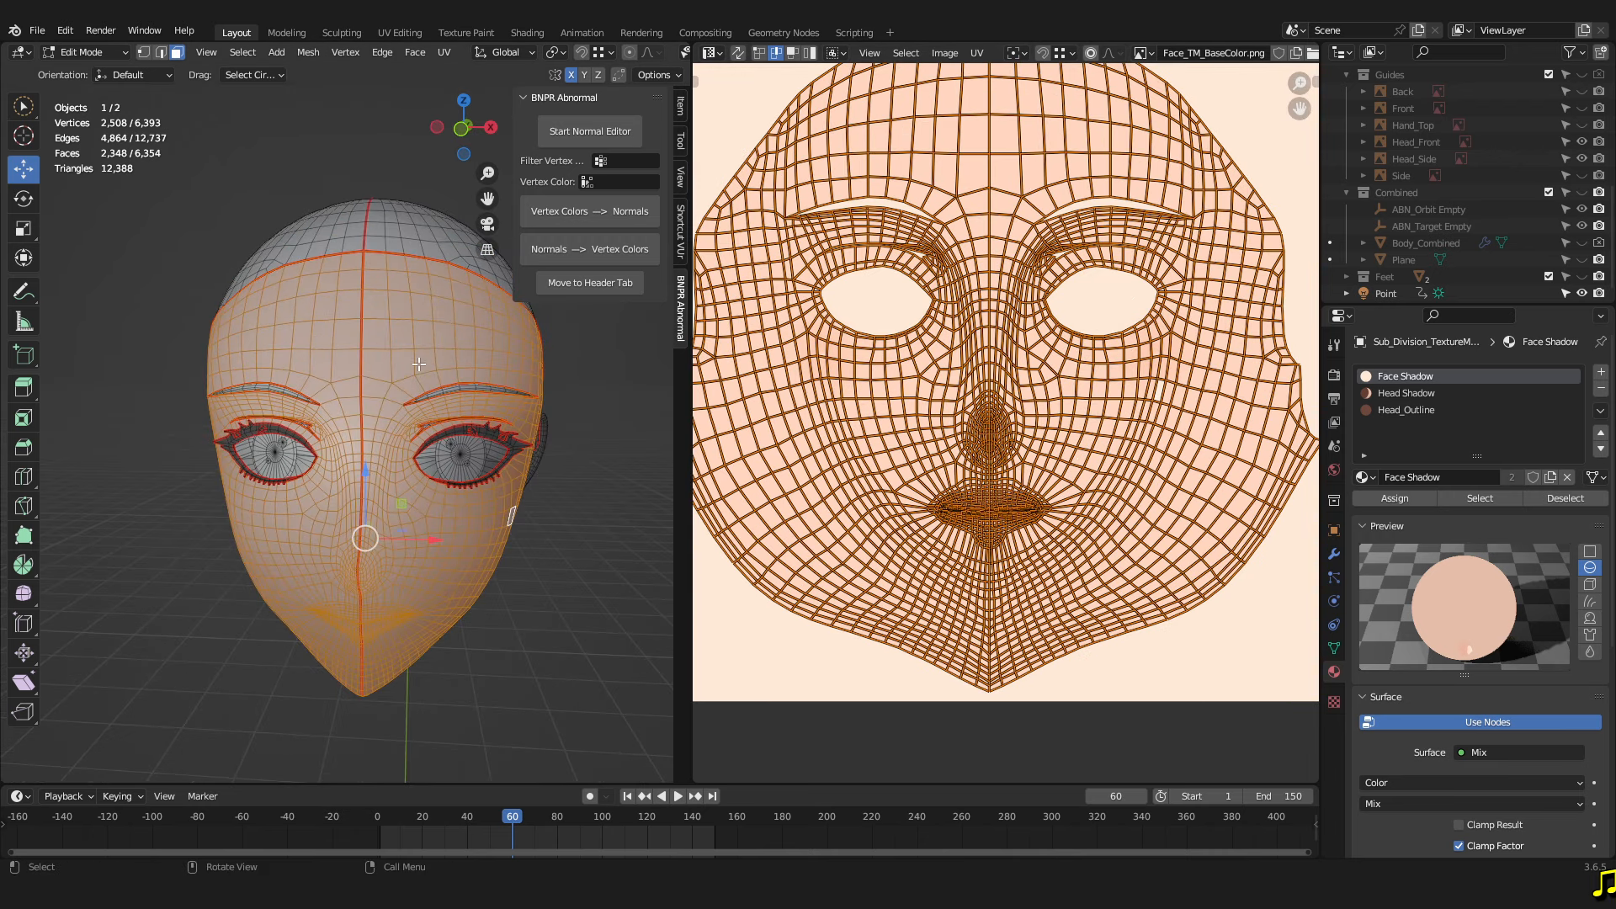
Select only one half of the face mesh by linked selection from a forehead face, delimited by Seam
click(392, 354)
key(ctrl+l)
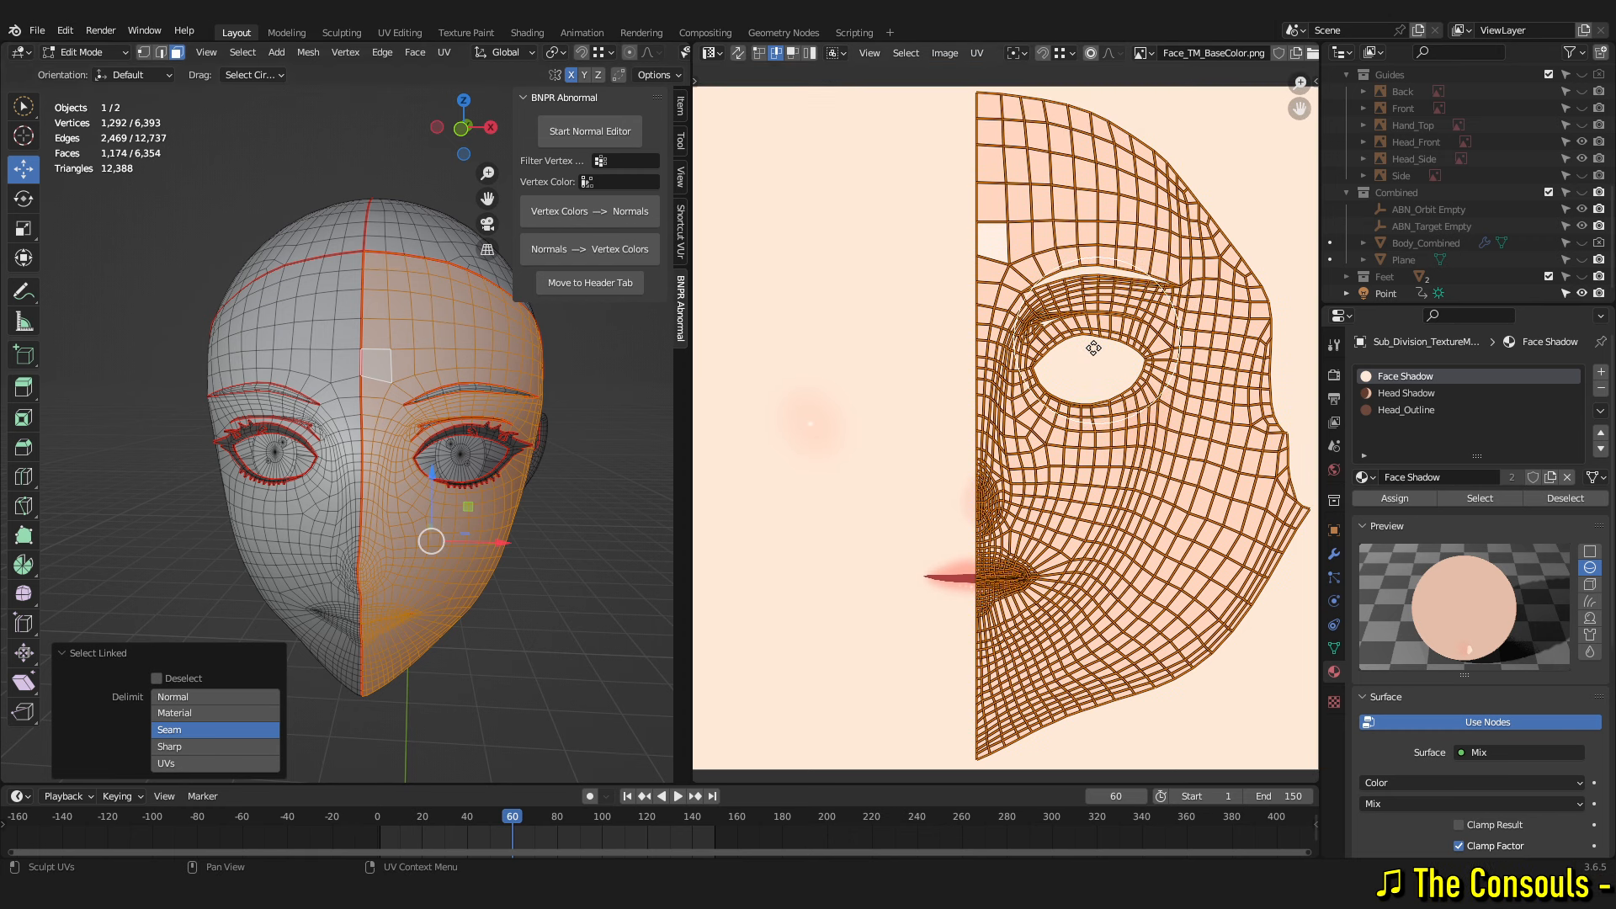
scroll(1035, 590, up, 1)
Open the head's modifier settings and expand the Data options of the Mirror modifier
click(1332, 646)
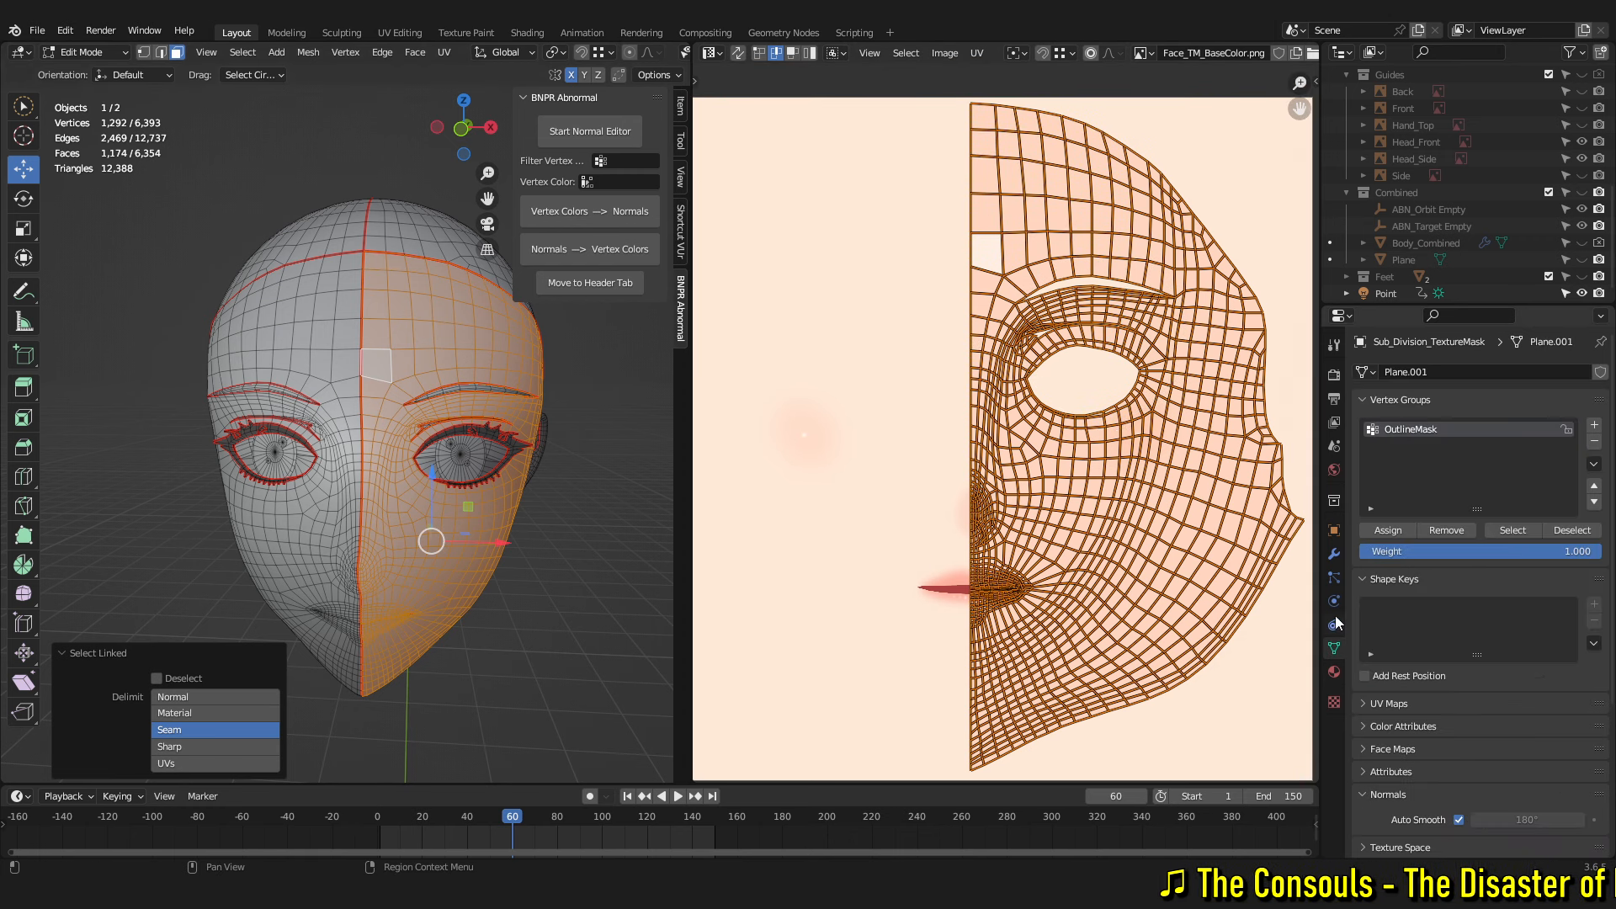
click(1334, 625)
click(1334, 554)
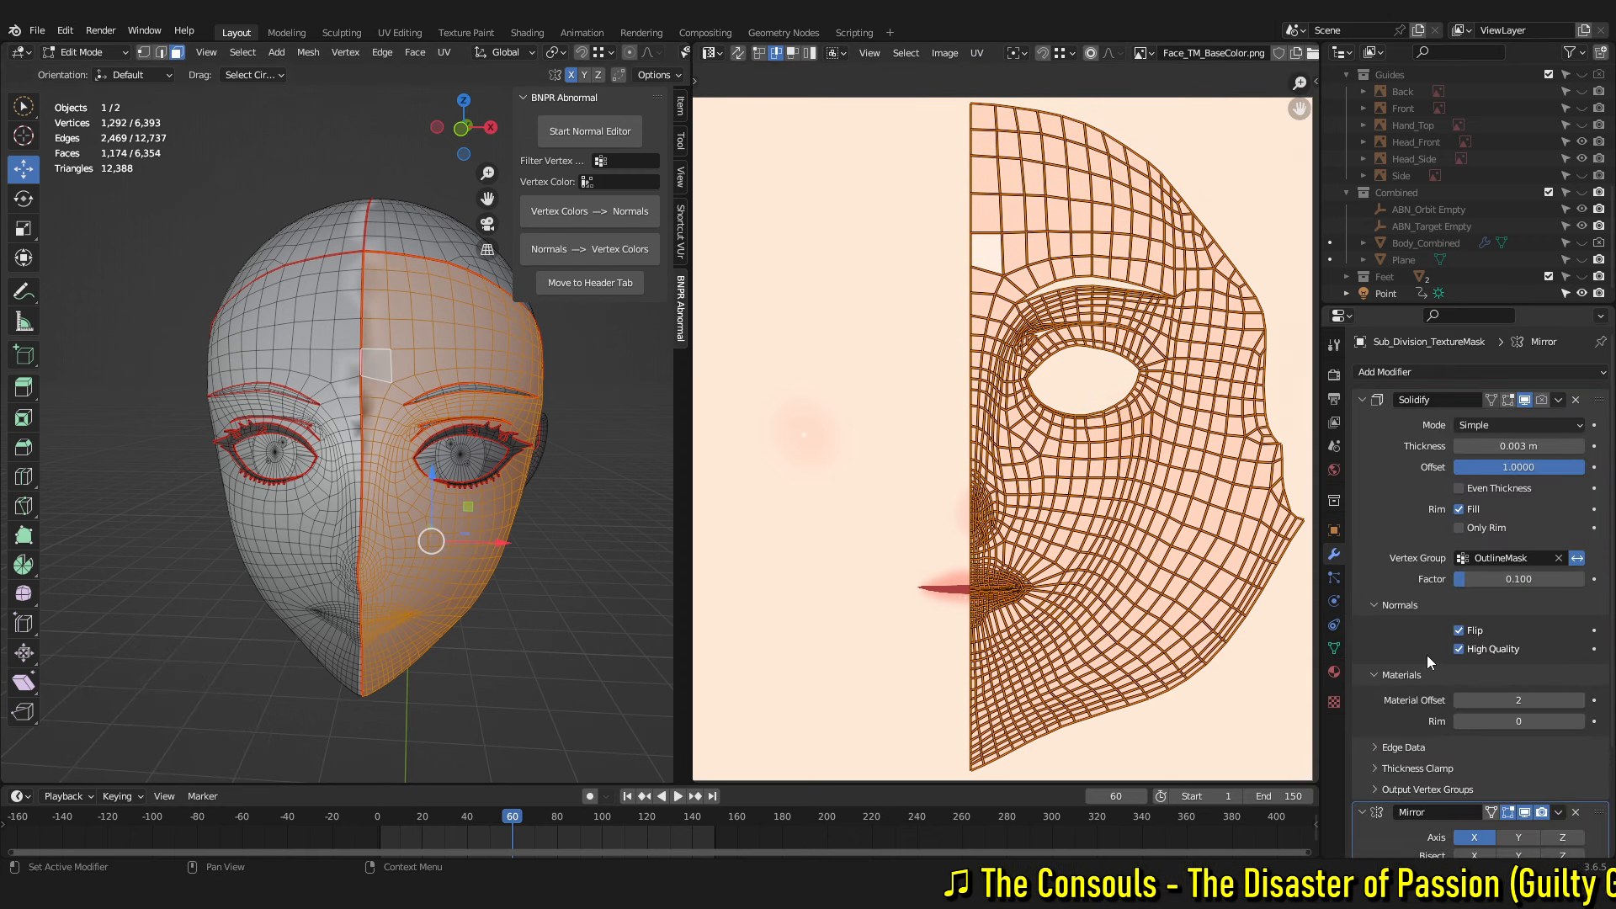
scroll(1431, 654, down, 4)
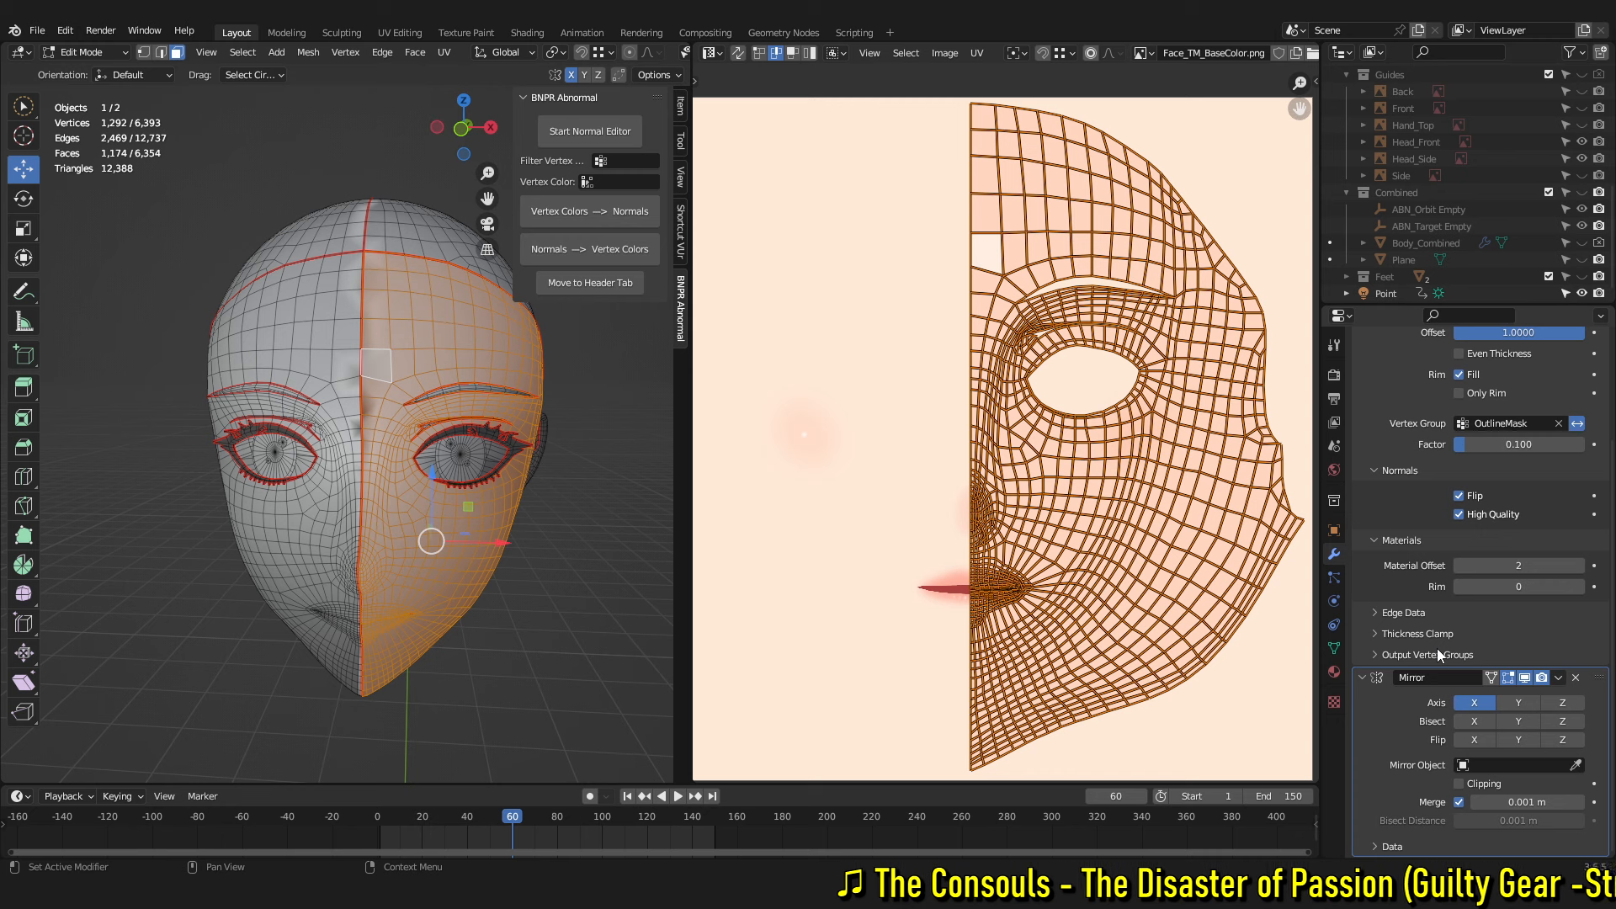
click(1377, 847)
scroll(1431, 792, down, 4)
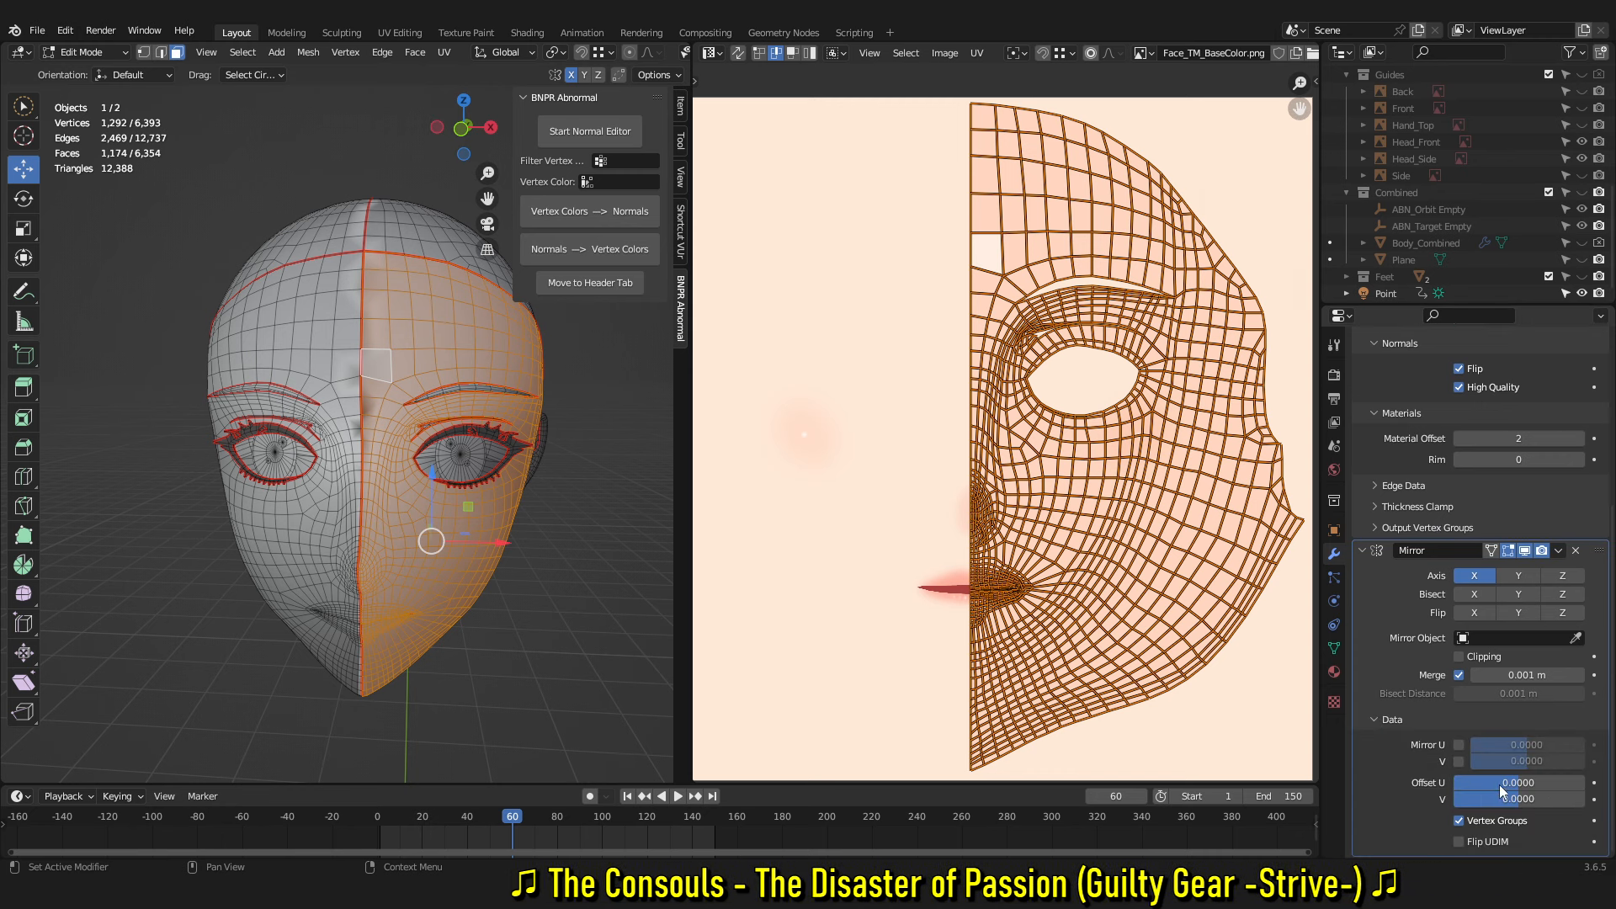
Toggle Mirror U on and back off in the Mirror modifier's Data options
click(1460, 748)
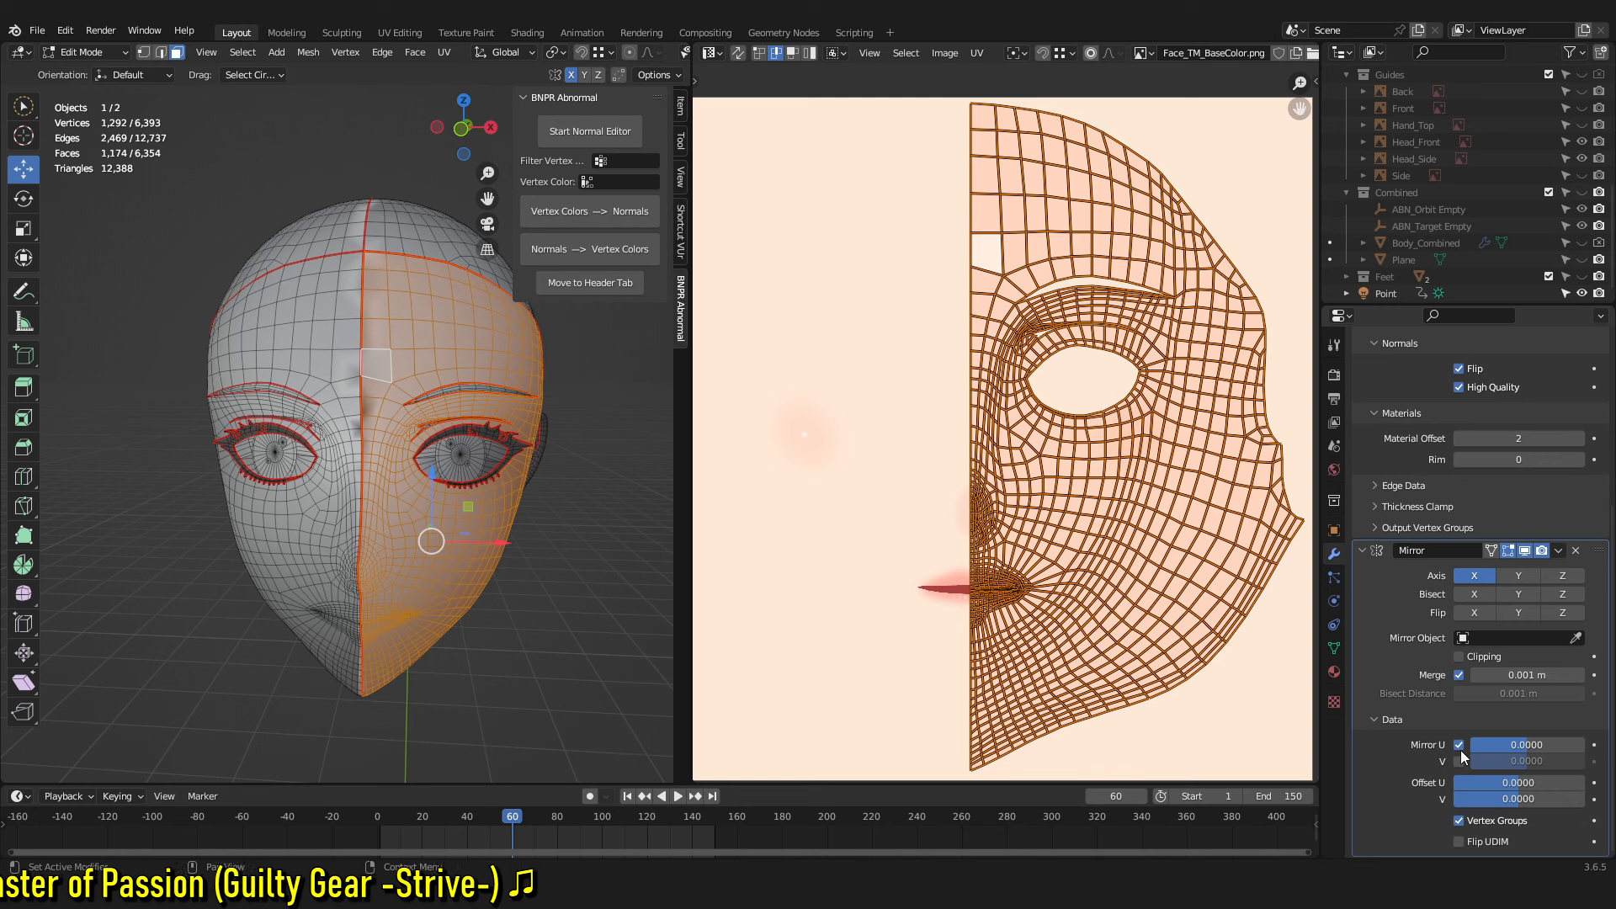
click(1460, 748)
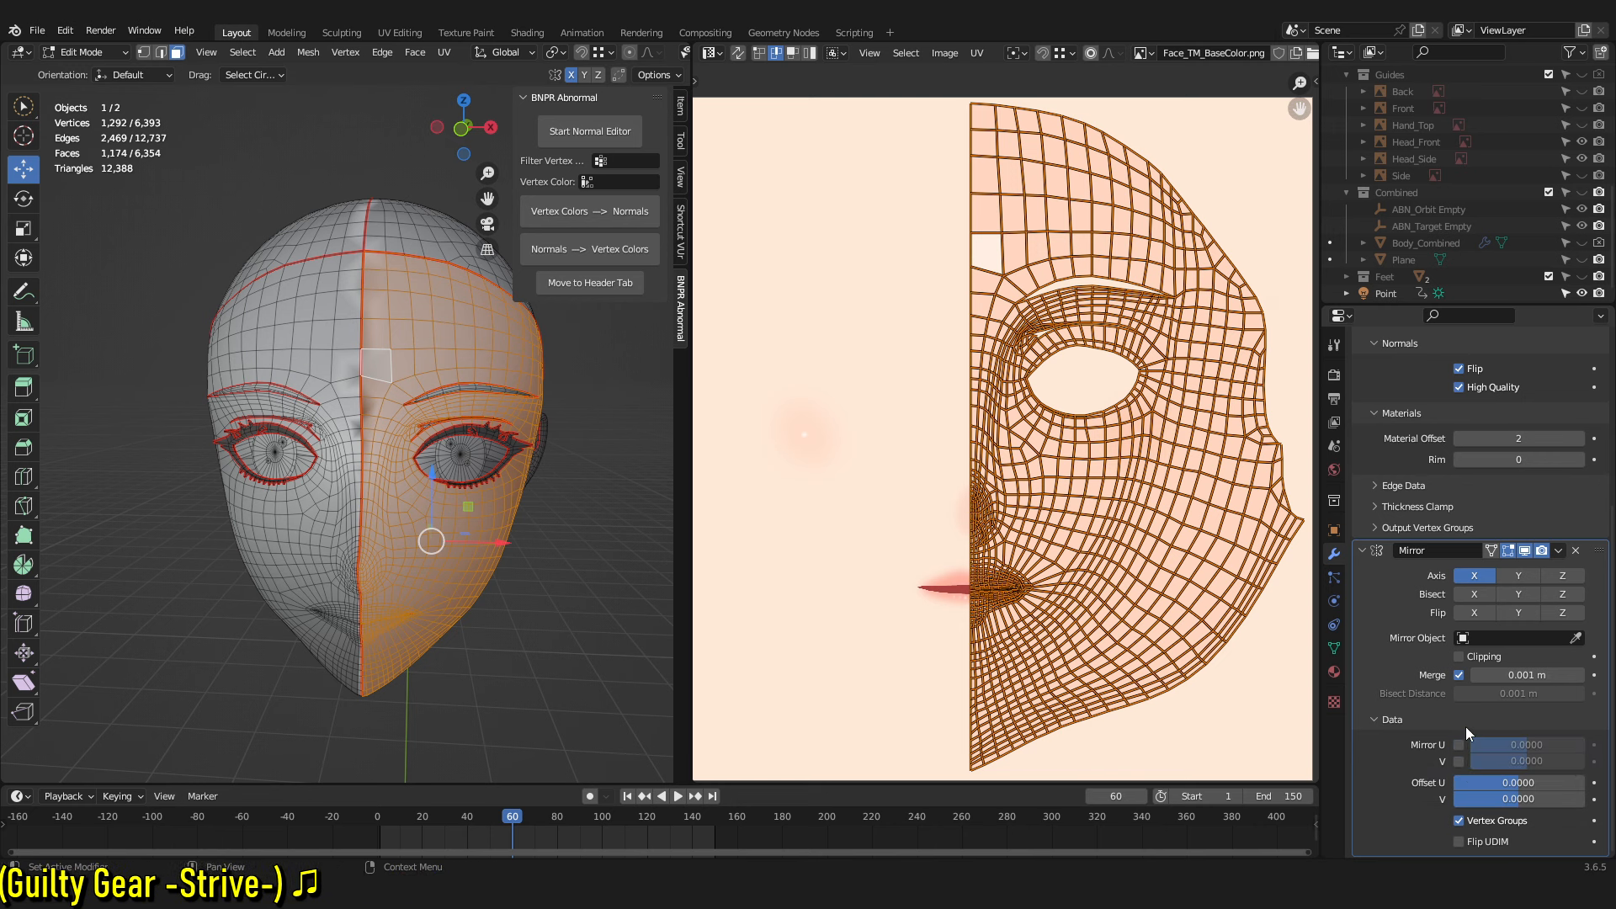
scroll(1006, 394, down, 3)
scroll(1006, 394, up, 3)
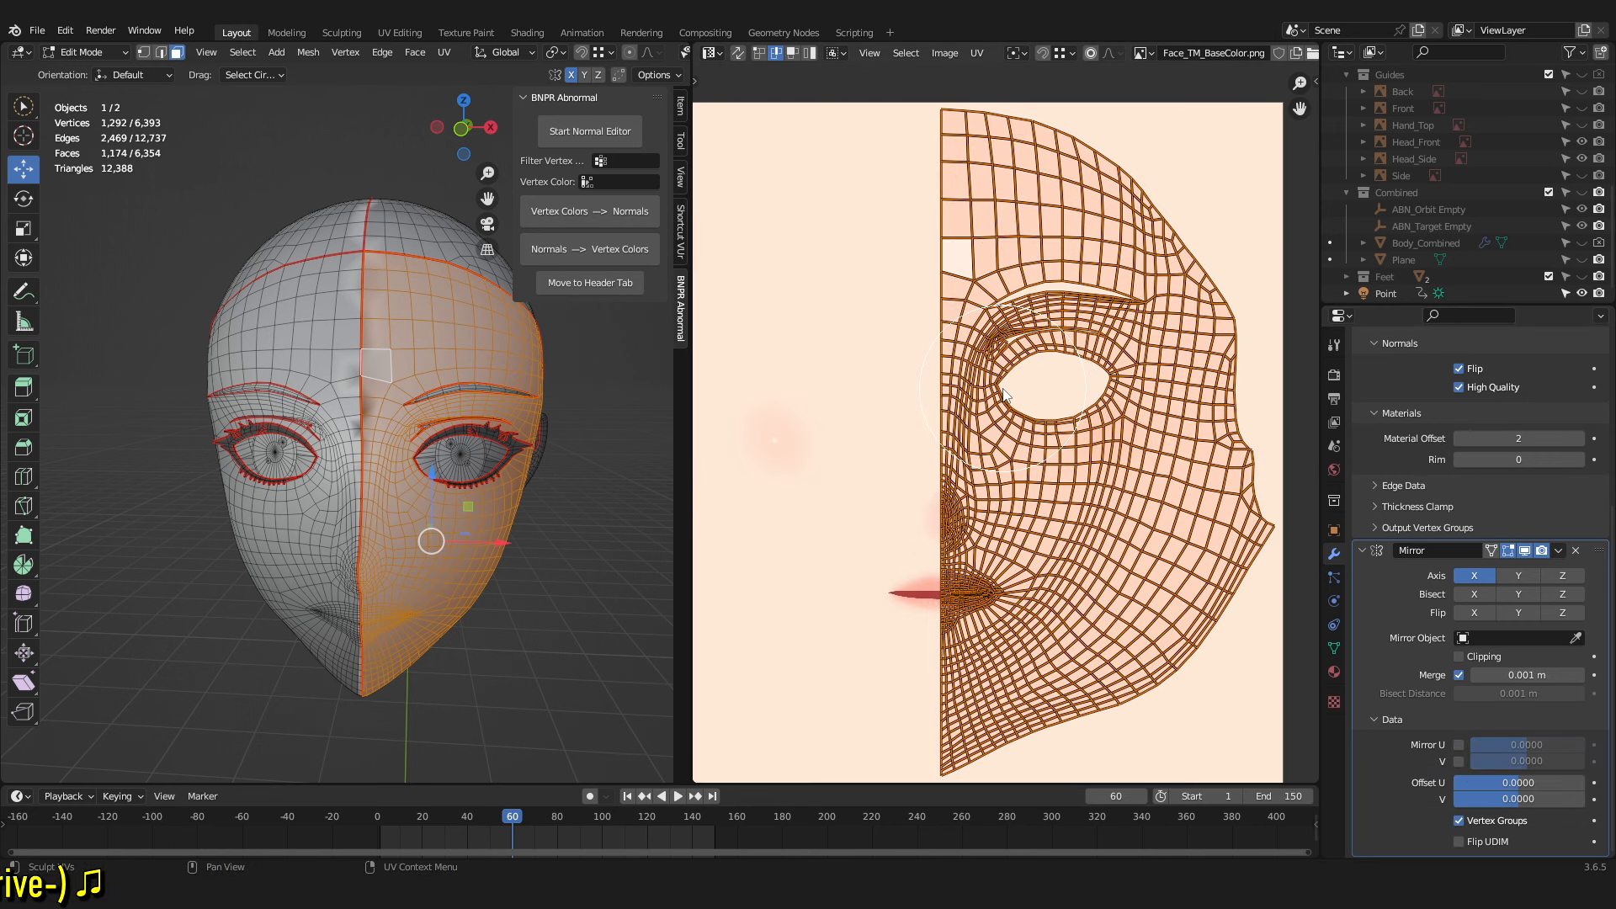
Examine the half-face UV layout along the texture's centre line and enable the Mirror modifier's Mirror U option
middle_drag(937, 678, 946, 586)
middle_drag(986, 369, 979, 417)
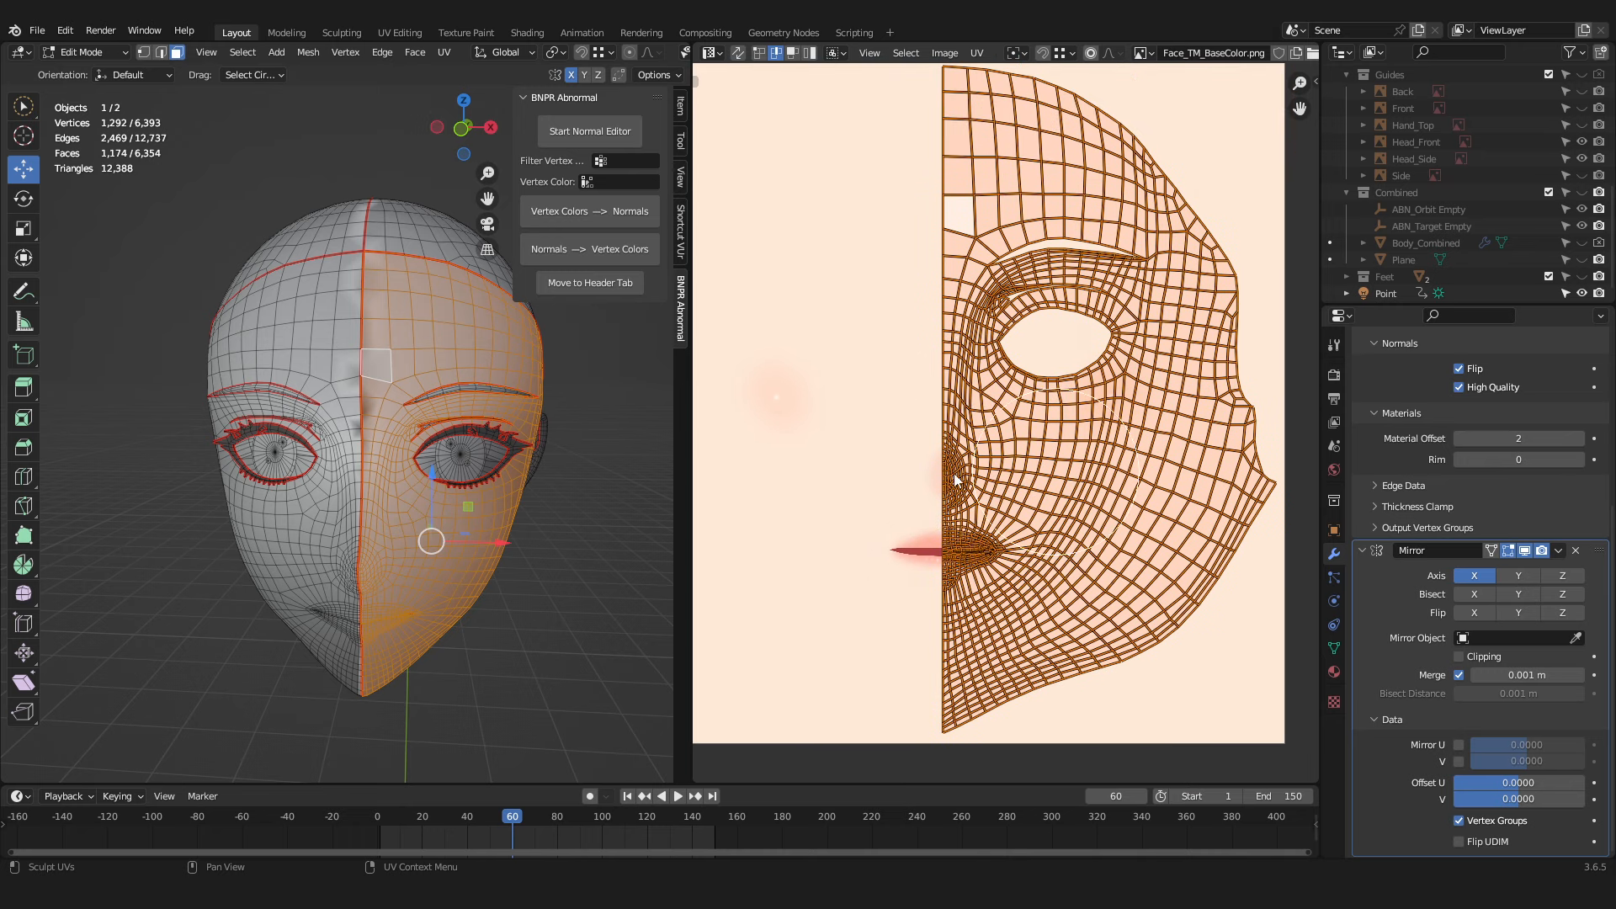
middle_drag(1053, 519, 1013, 448)
click(1460, 744)
middle_drag(898, 238, 1013, 285)
scroll(1040, 281, down, 1)
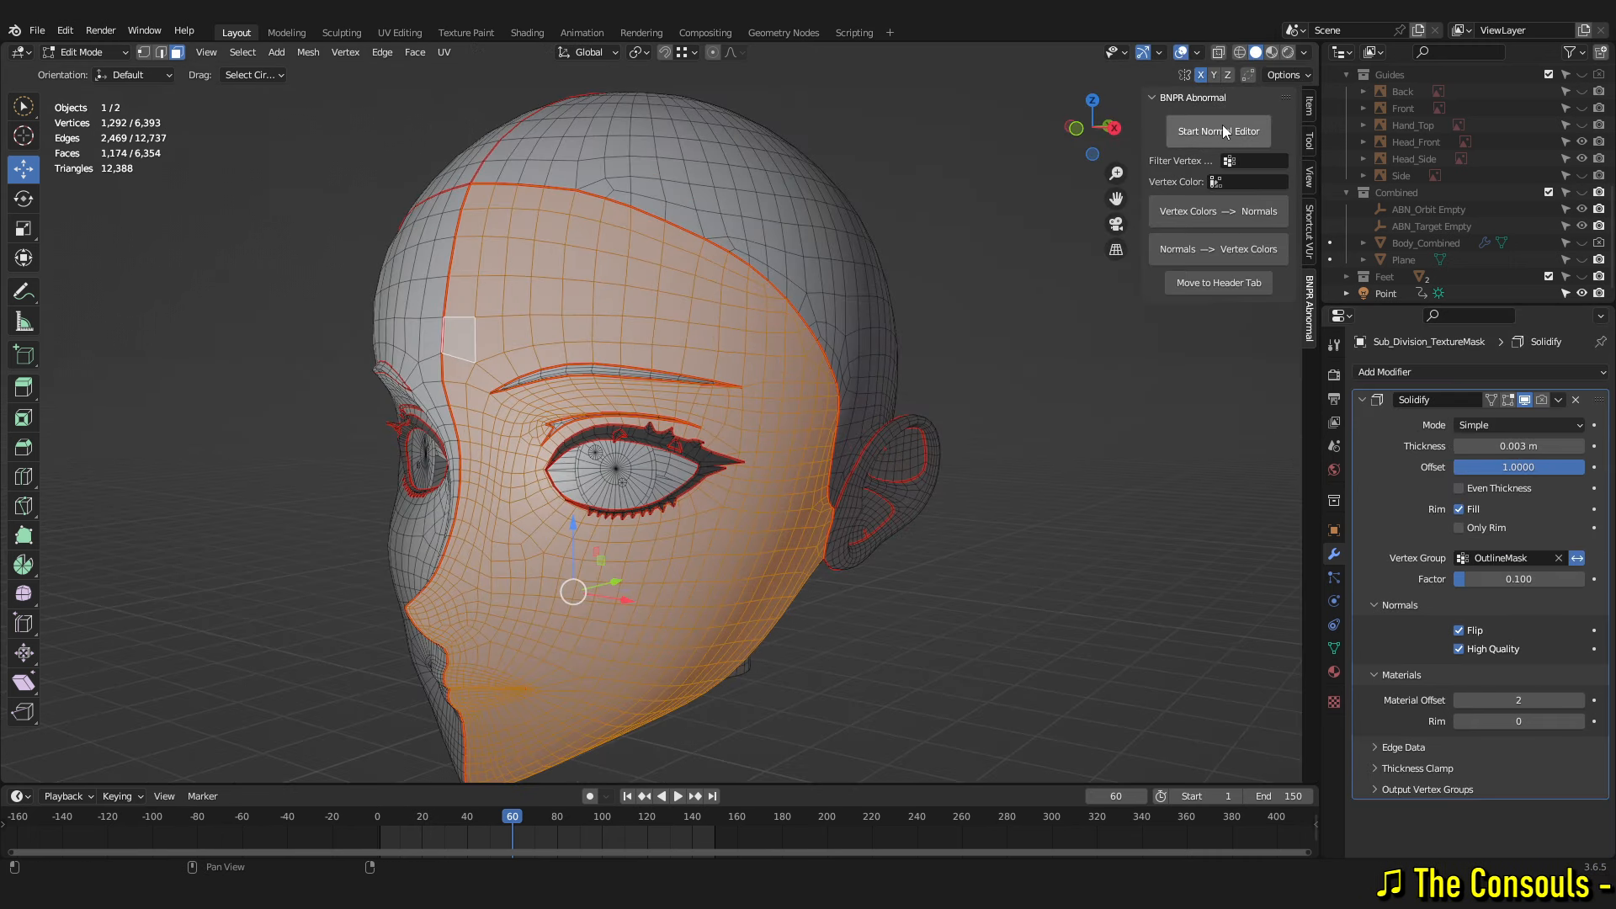
Try Sphereize Normals on all the head's faces in the Abnormal normal editor, and cancel the changes
middle_drag(985, 286, 829, 427)
scroll(946, 415, down, 2)
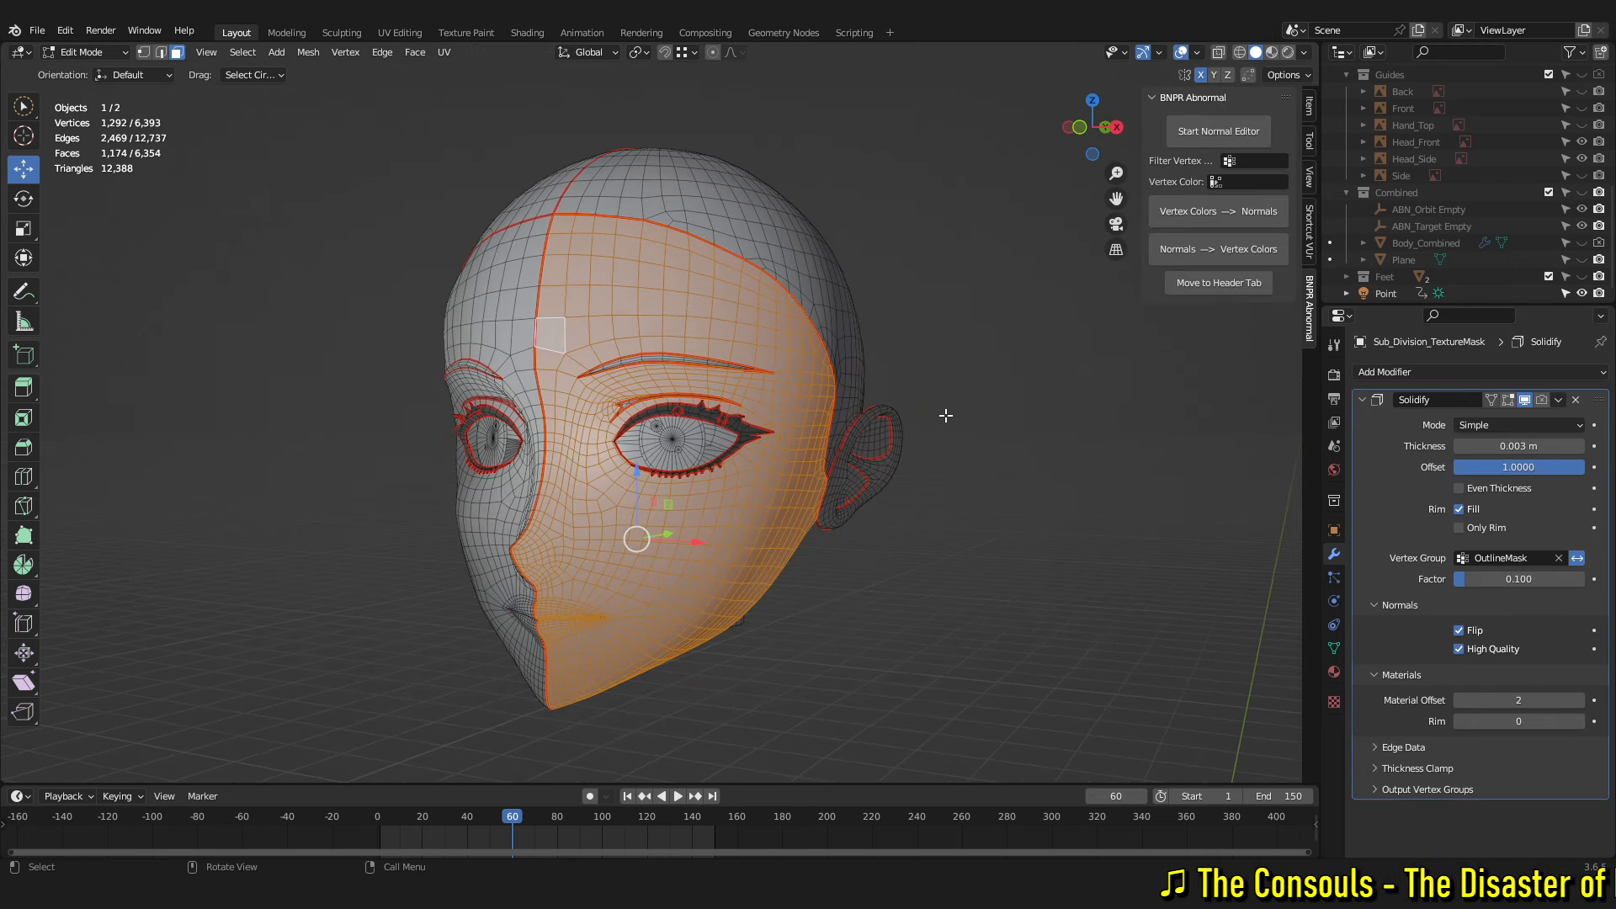
key(a)
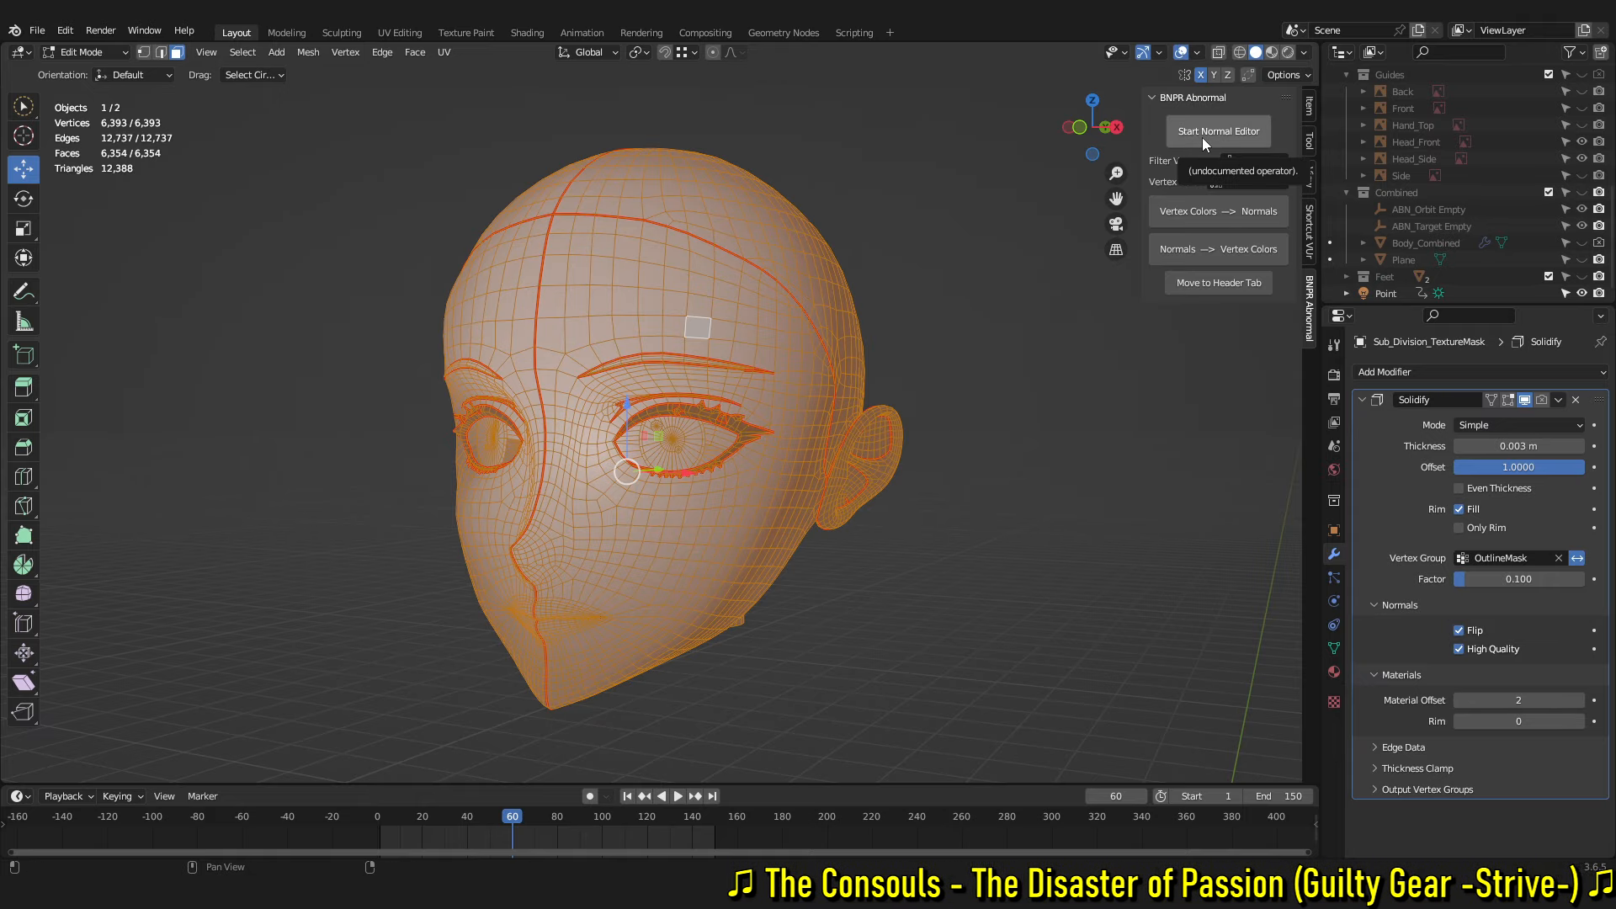
click(1202, 135)
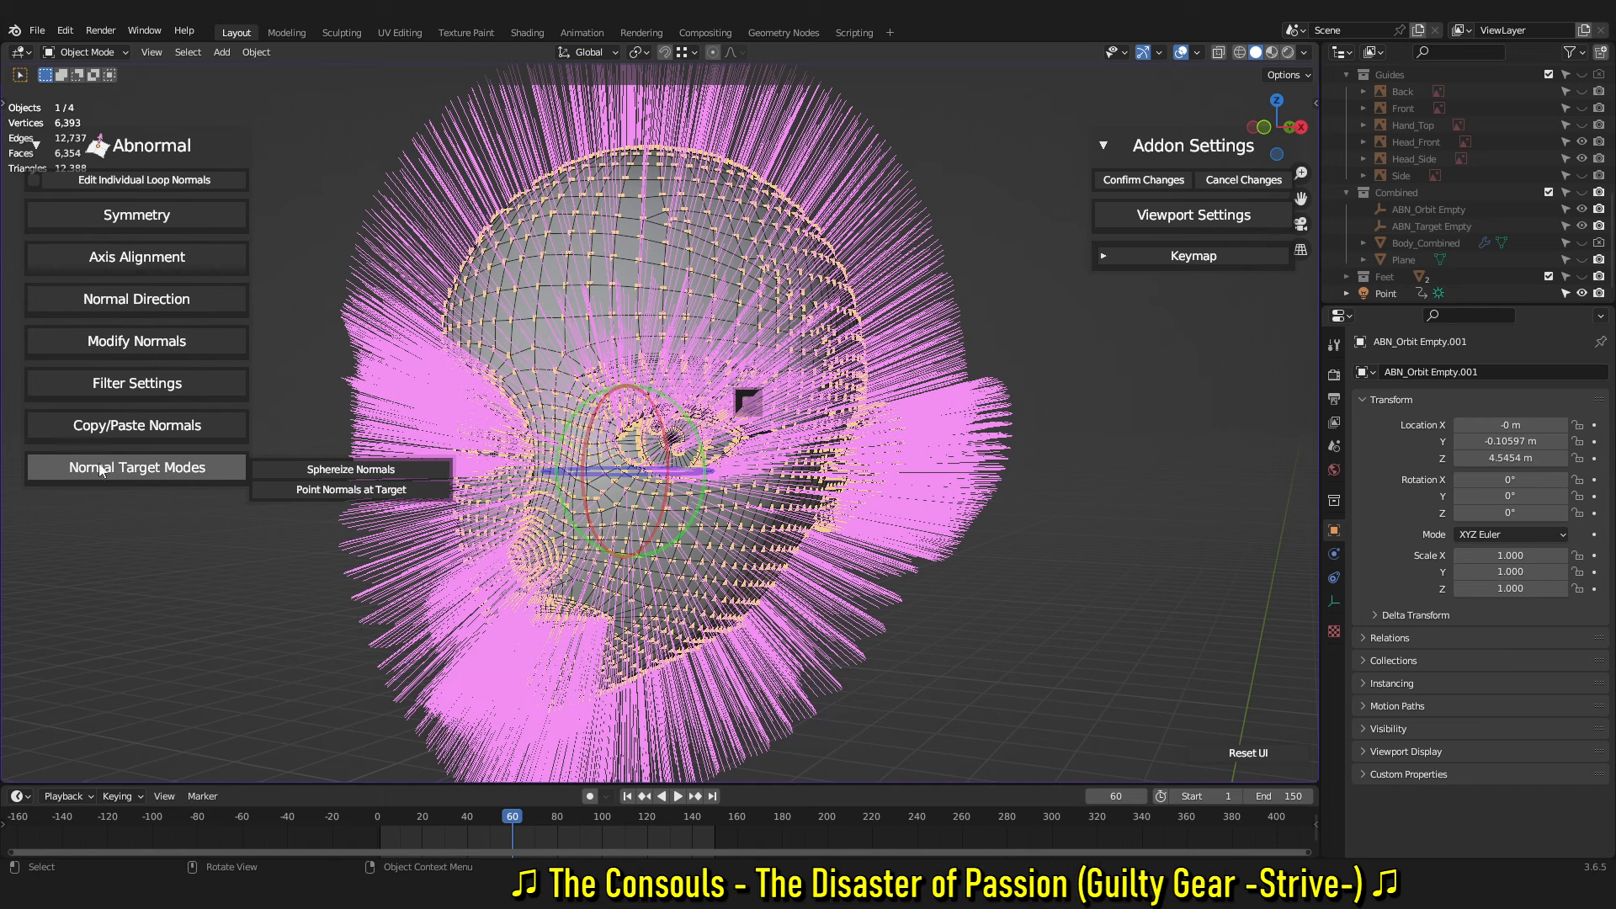
click(146, 473)
click(138, 495)
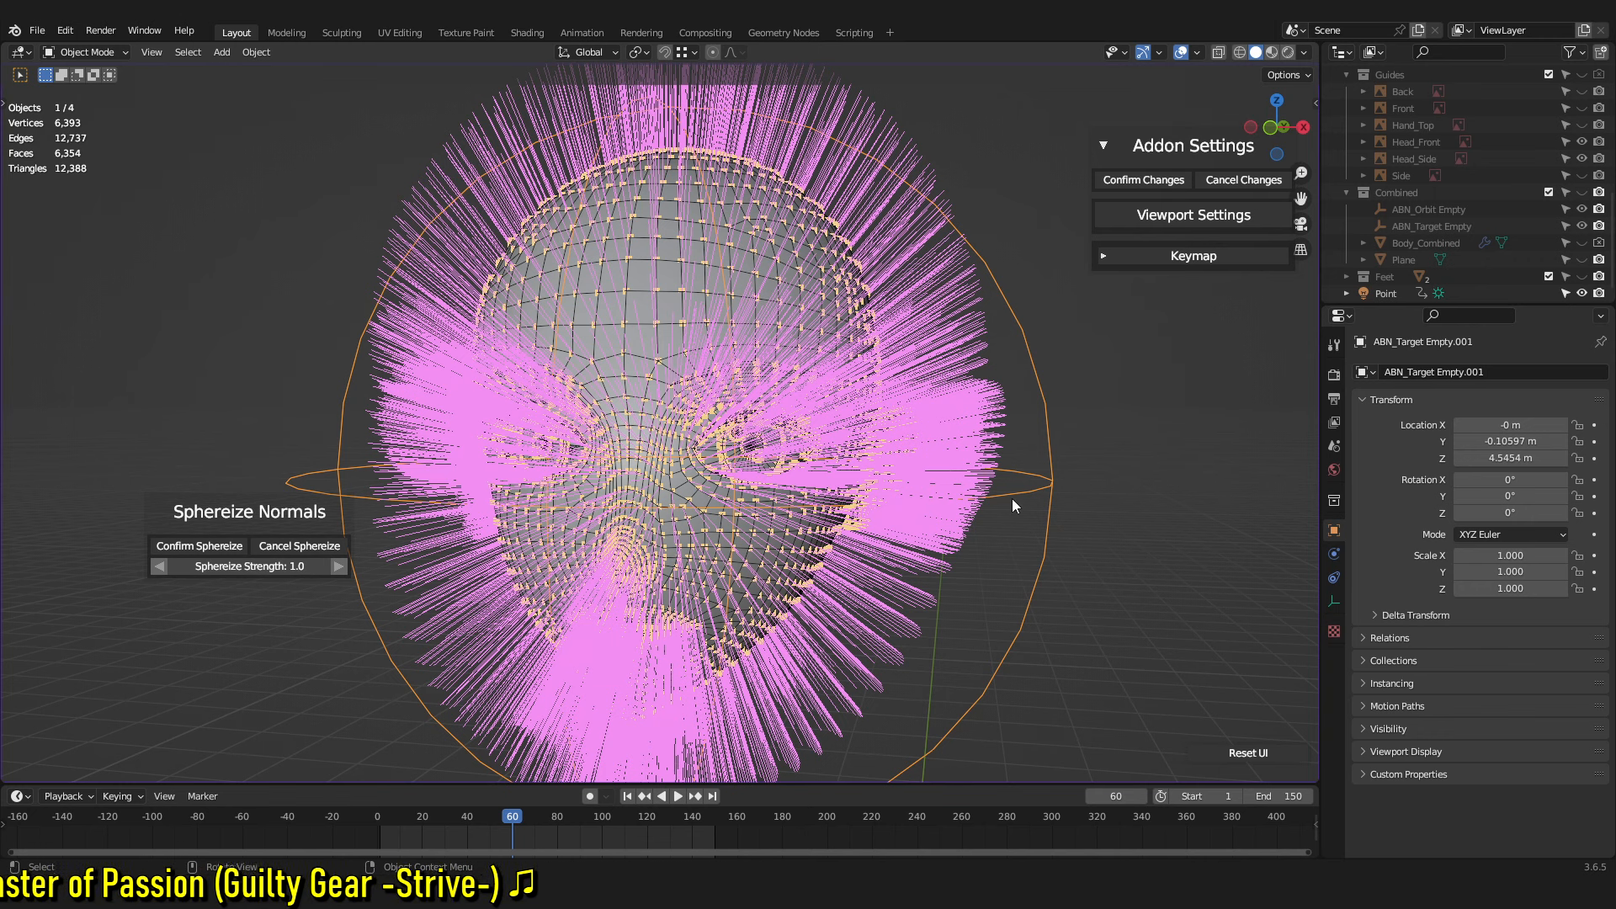
click(1269, 182)
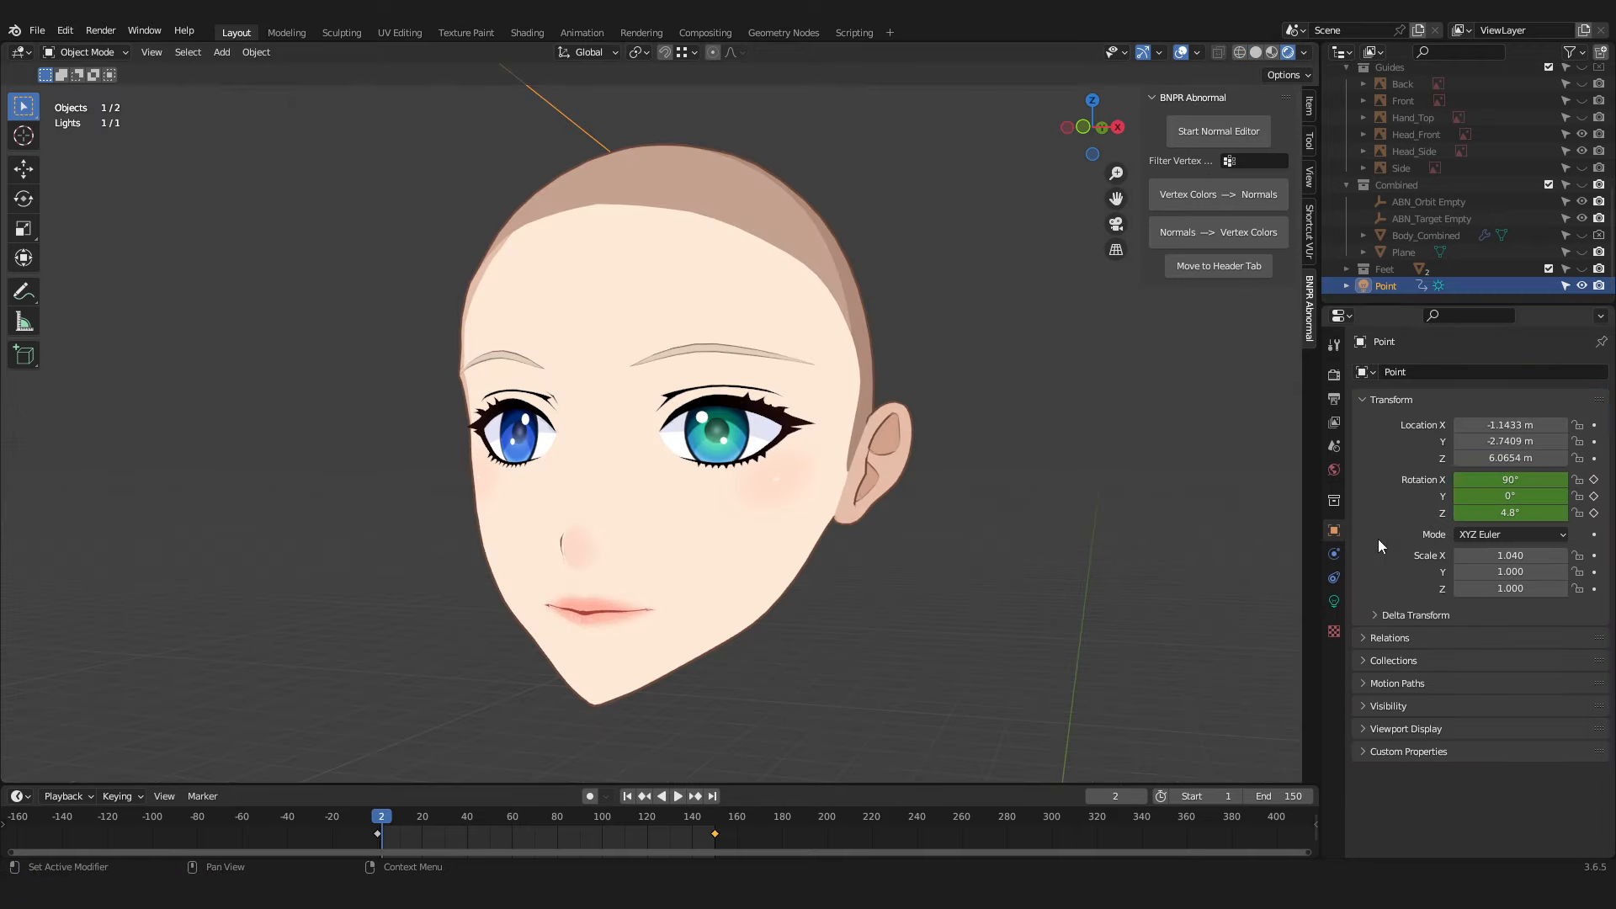
Set the Point light's Z rotation to 134.8° and check the shadow across the face and scalp
middle_drag(1220, 532, 1191, 547)
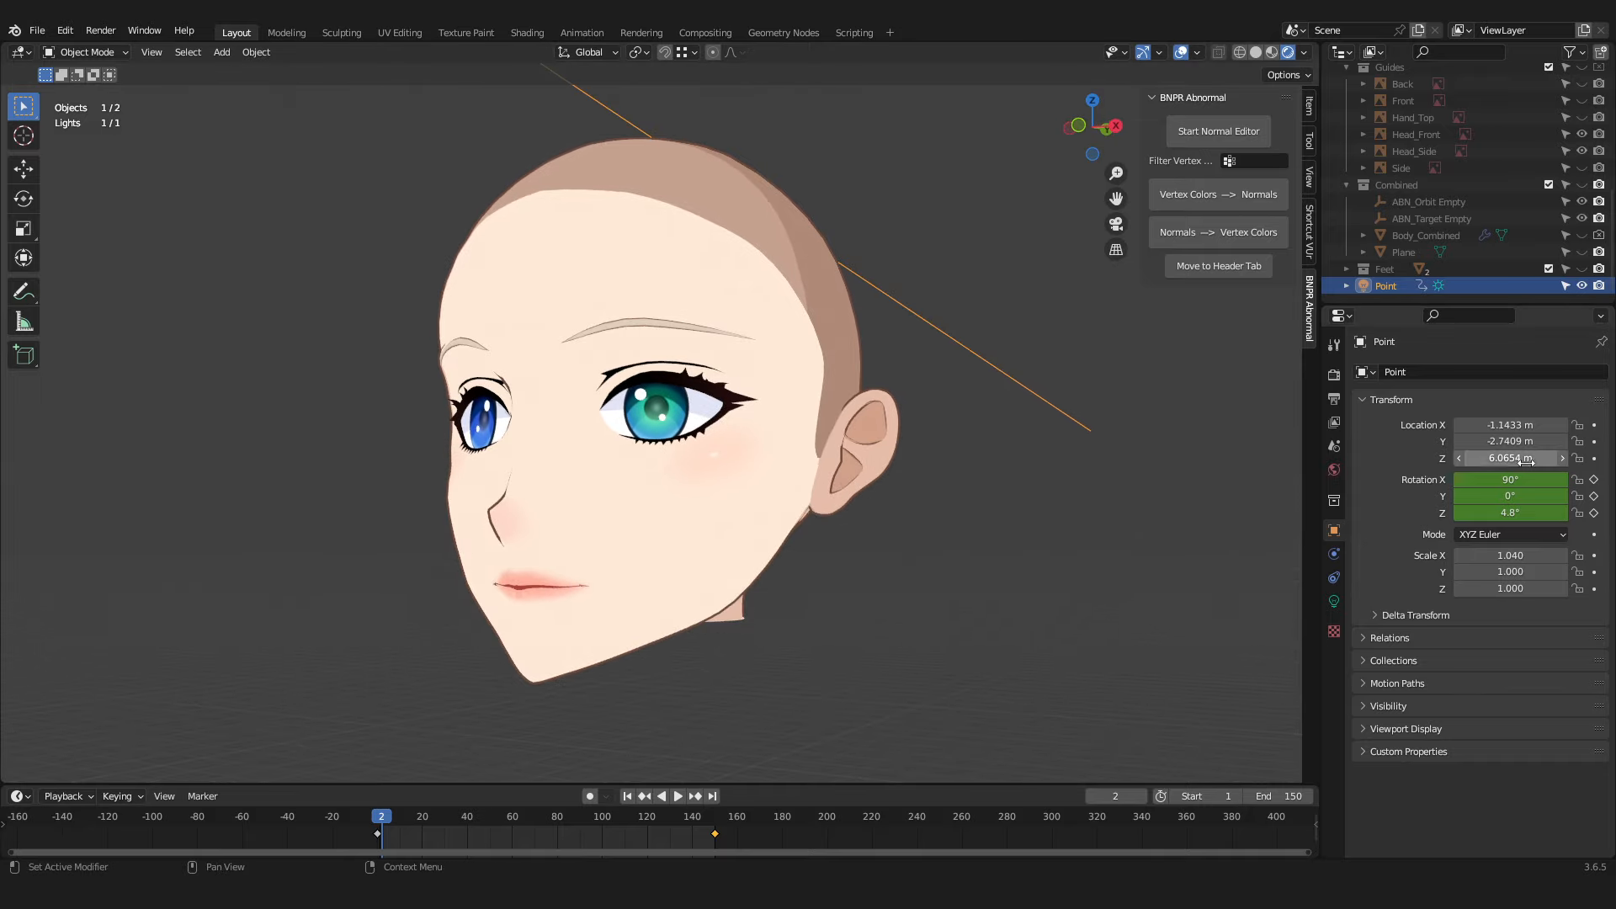
drag(1510, 512, 1599, 513)
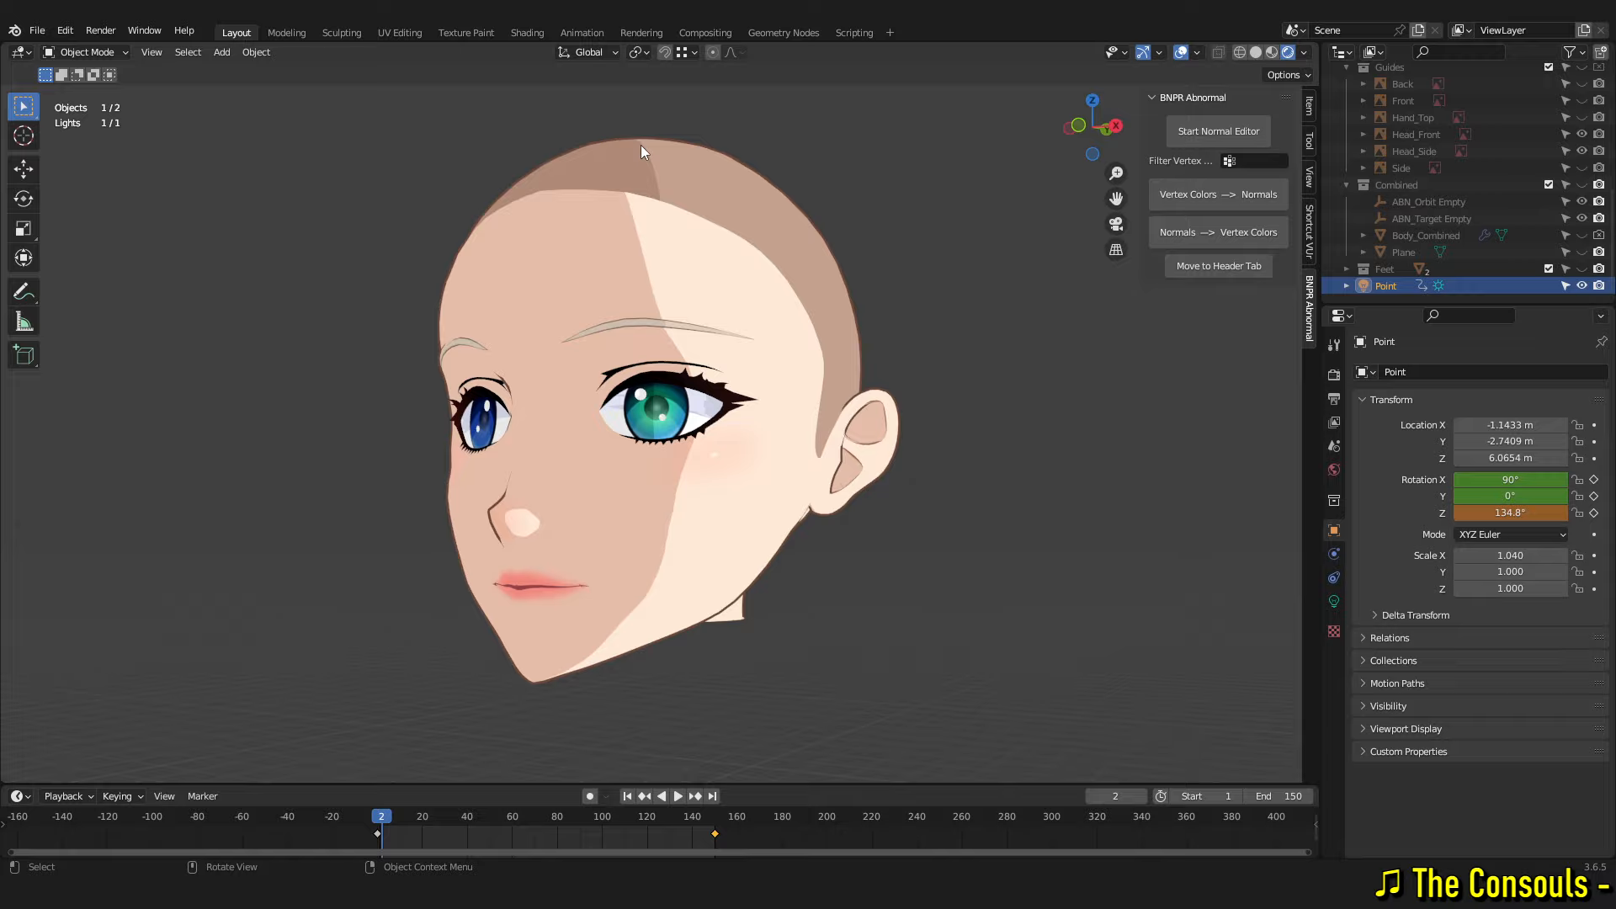
middle_drag(793, 227, 788, 240)
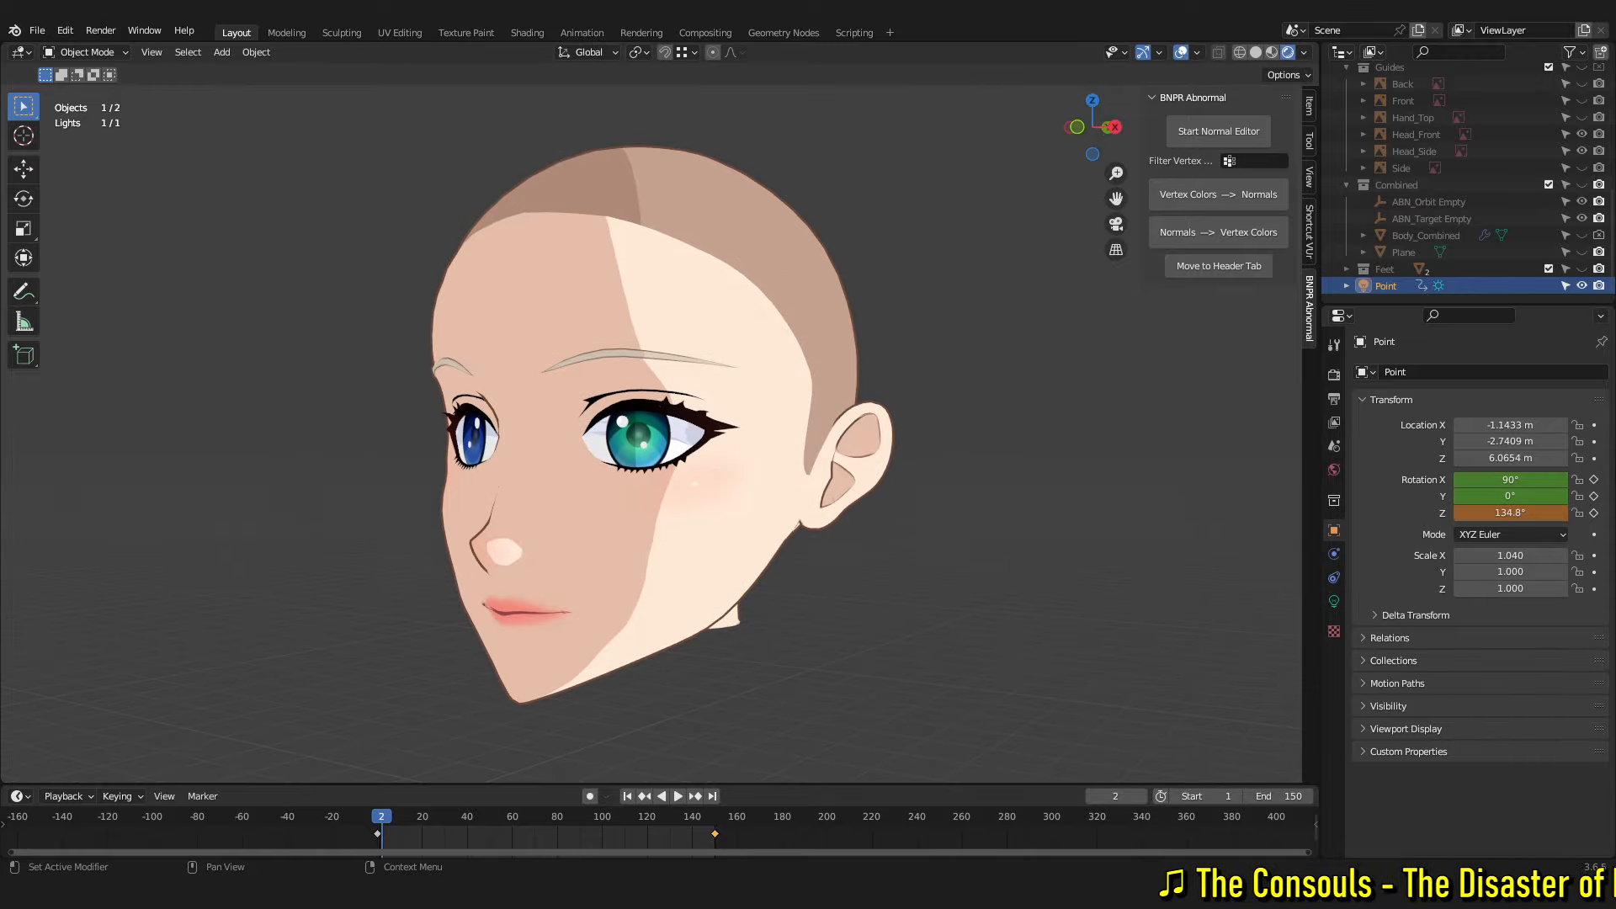
Try different X rotations on the Point light, such as 345°, and set the X rotation to 0°
drag(1521, 481, 1615, 482)
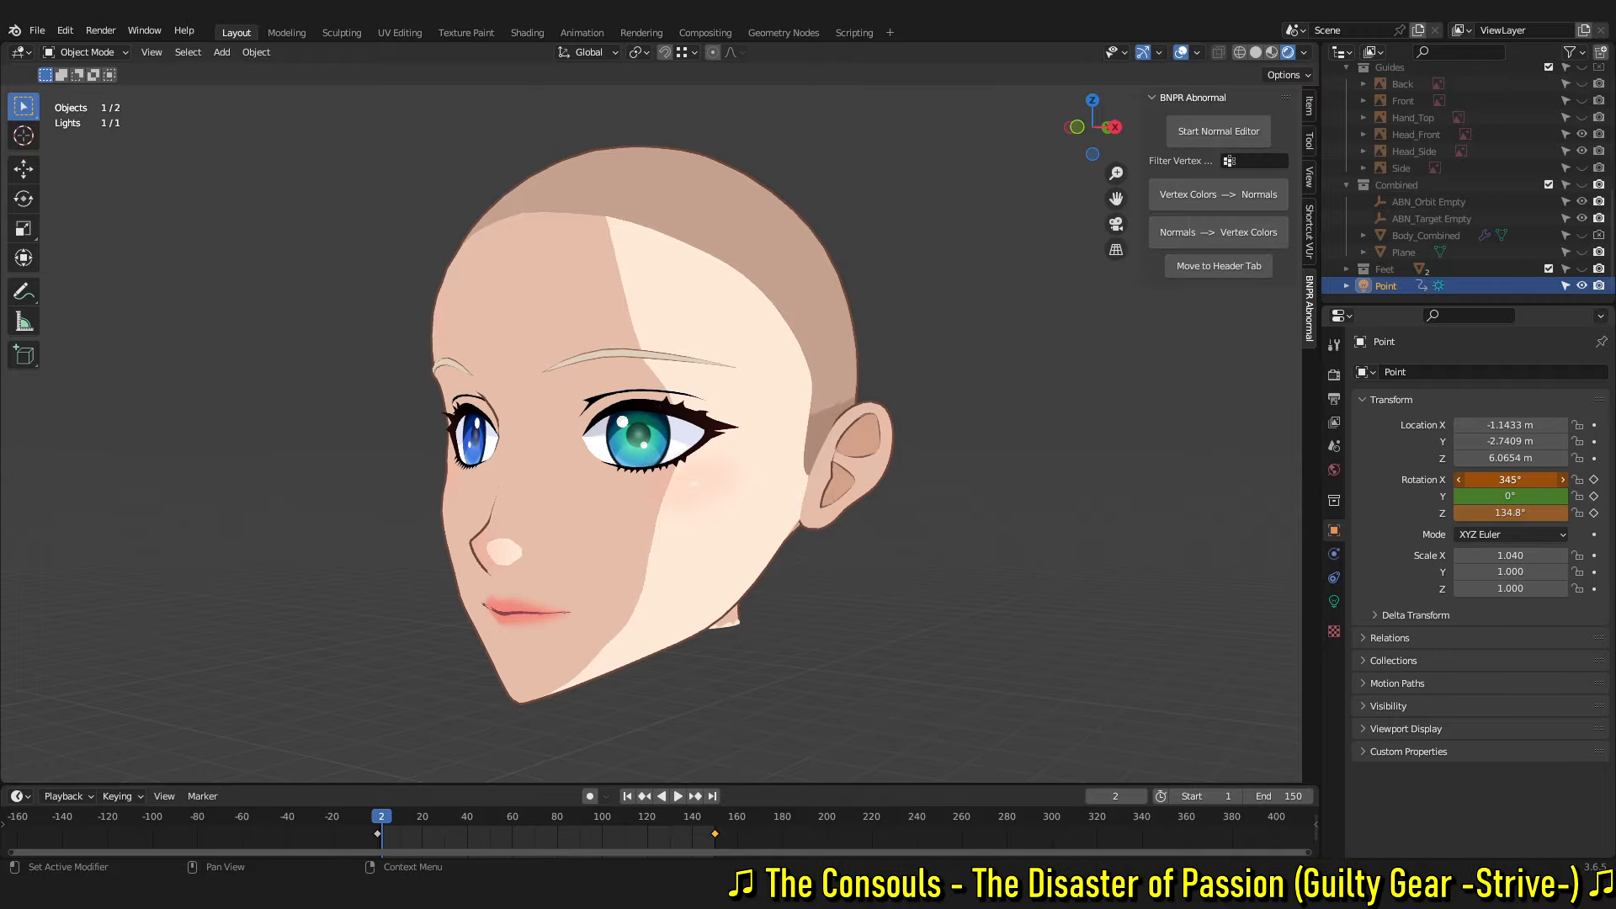
middle_drag(1013, 513, 905, 516)
drag(1511, 480, 1587, 480)
double_click(1511, 481)
text(0)
key(Return)
Vary the Point light's Z rotation to 329.8° and about 335°, checking the face shadow from front and three-quarter views
middle_drag(471, 543, 806, 508)
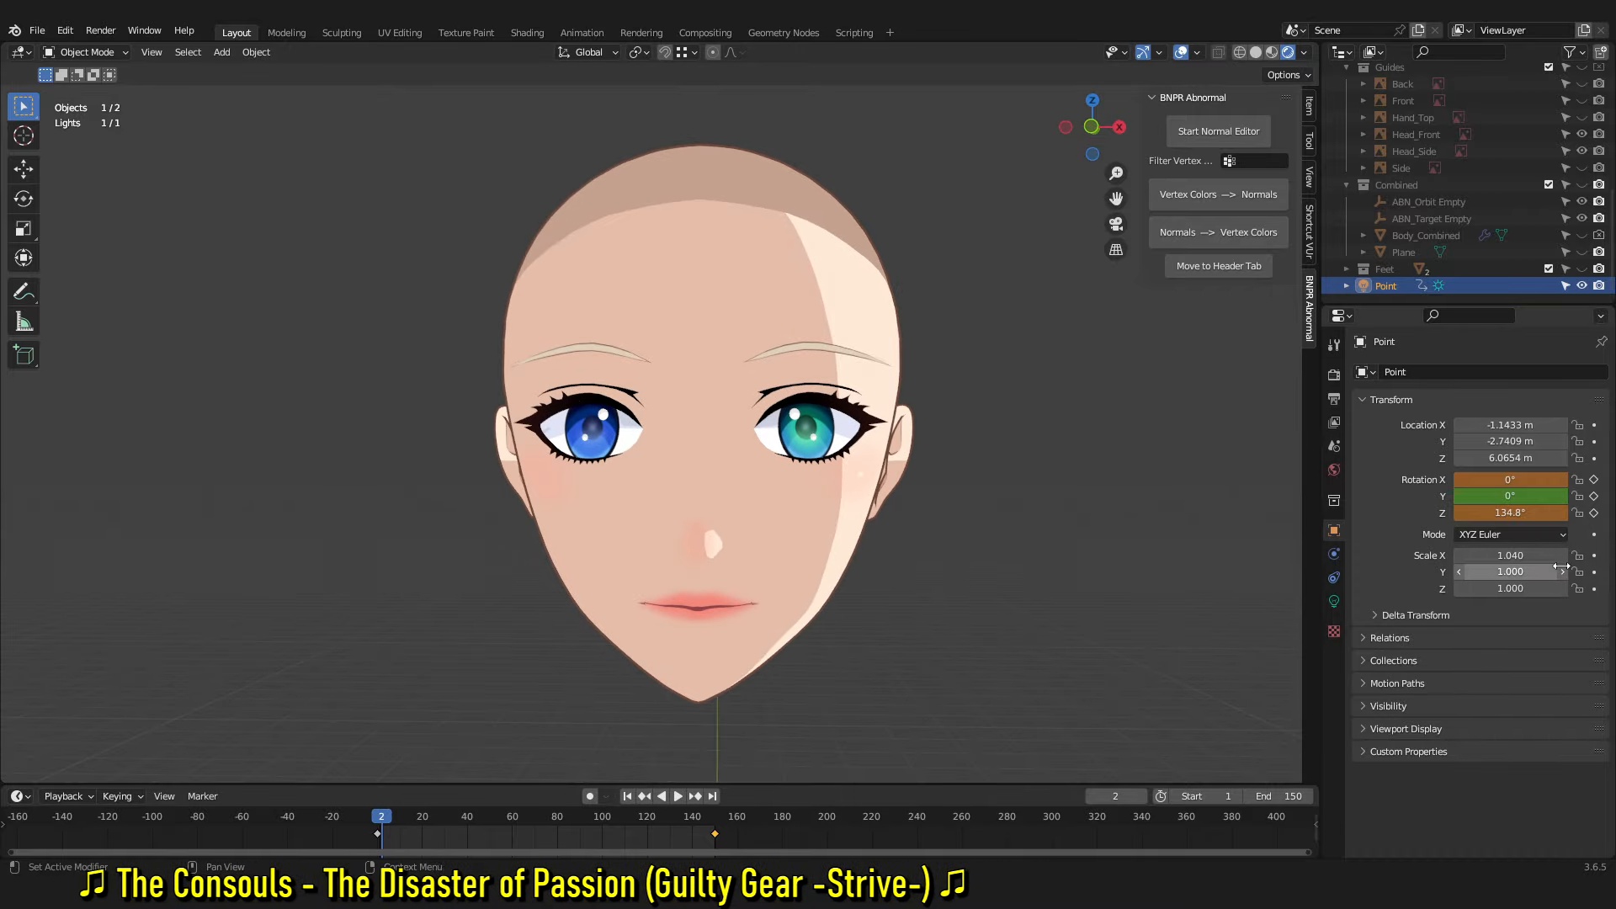
mouse_move(1511, 513)
mouse_down()
mouse_move(1475, 513)
mouse_move(1524, 512)
mouse_up()
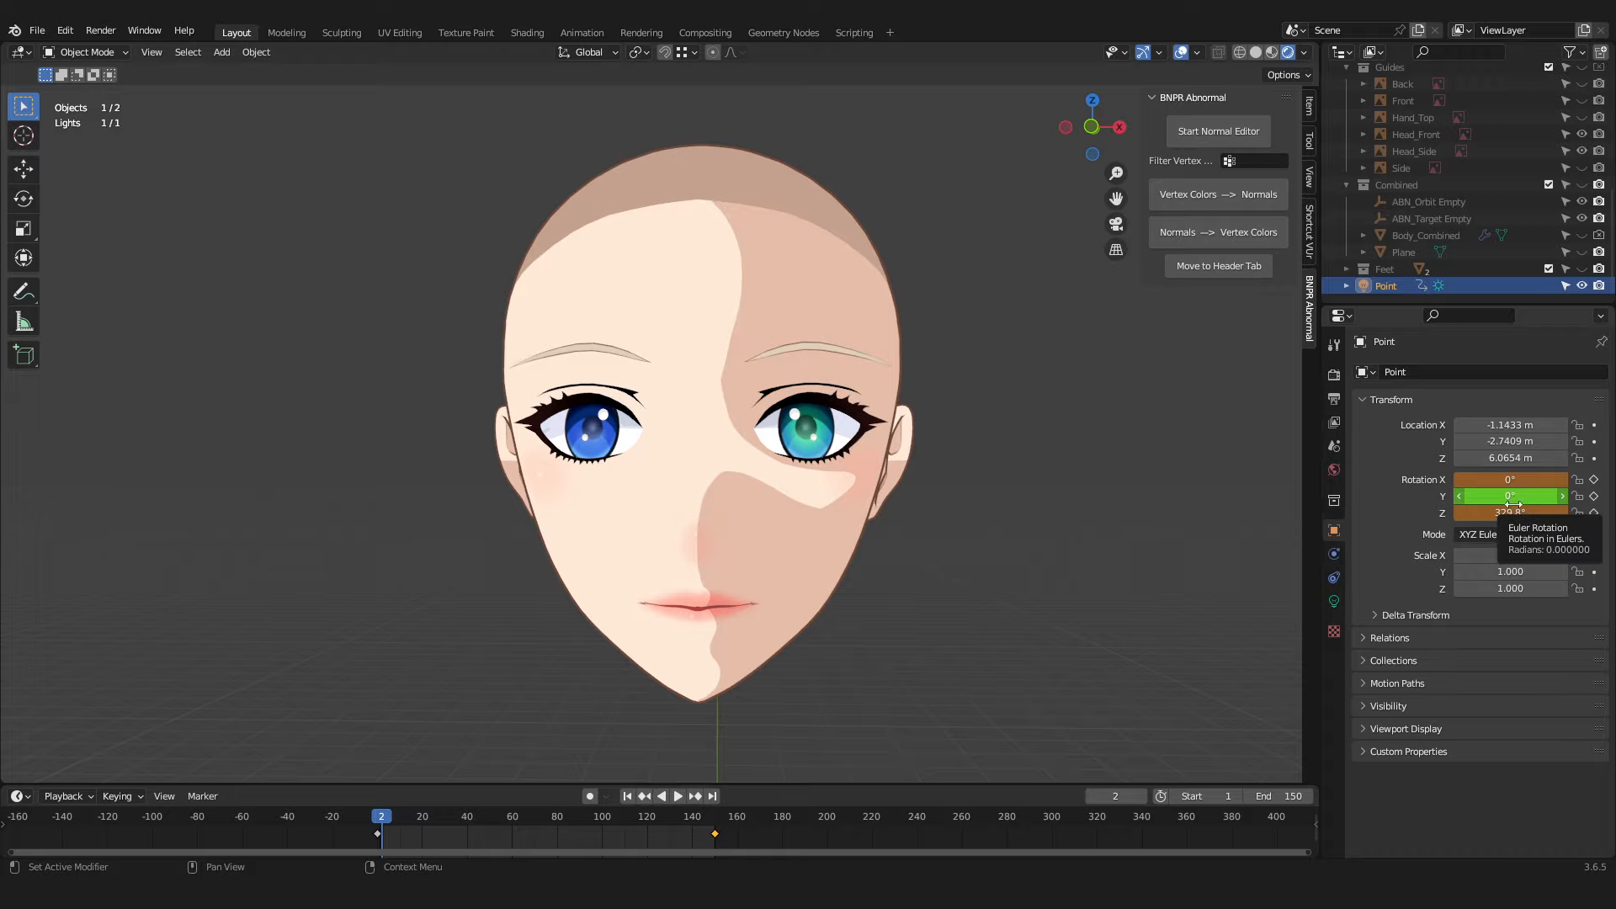
middle_drag(1185, 609, 1140, 606)
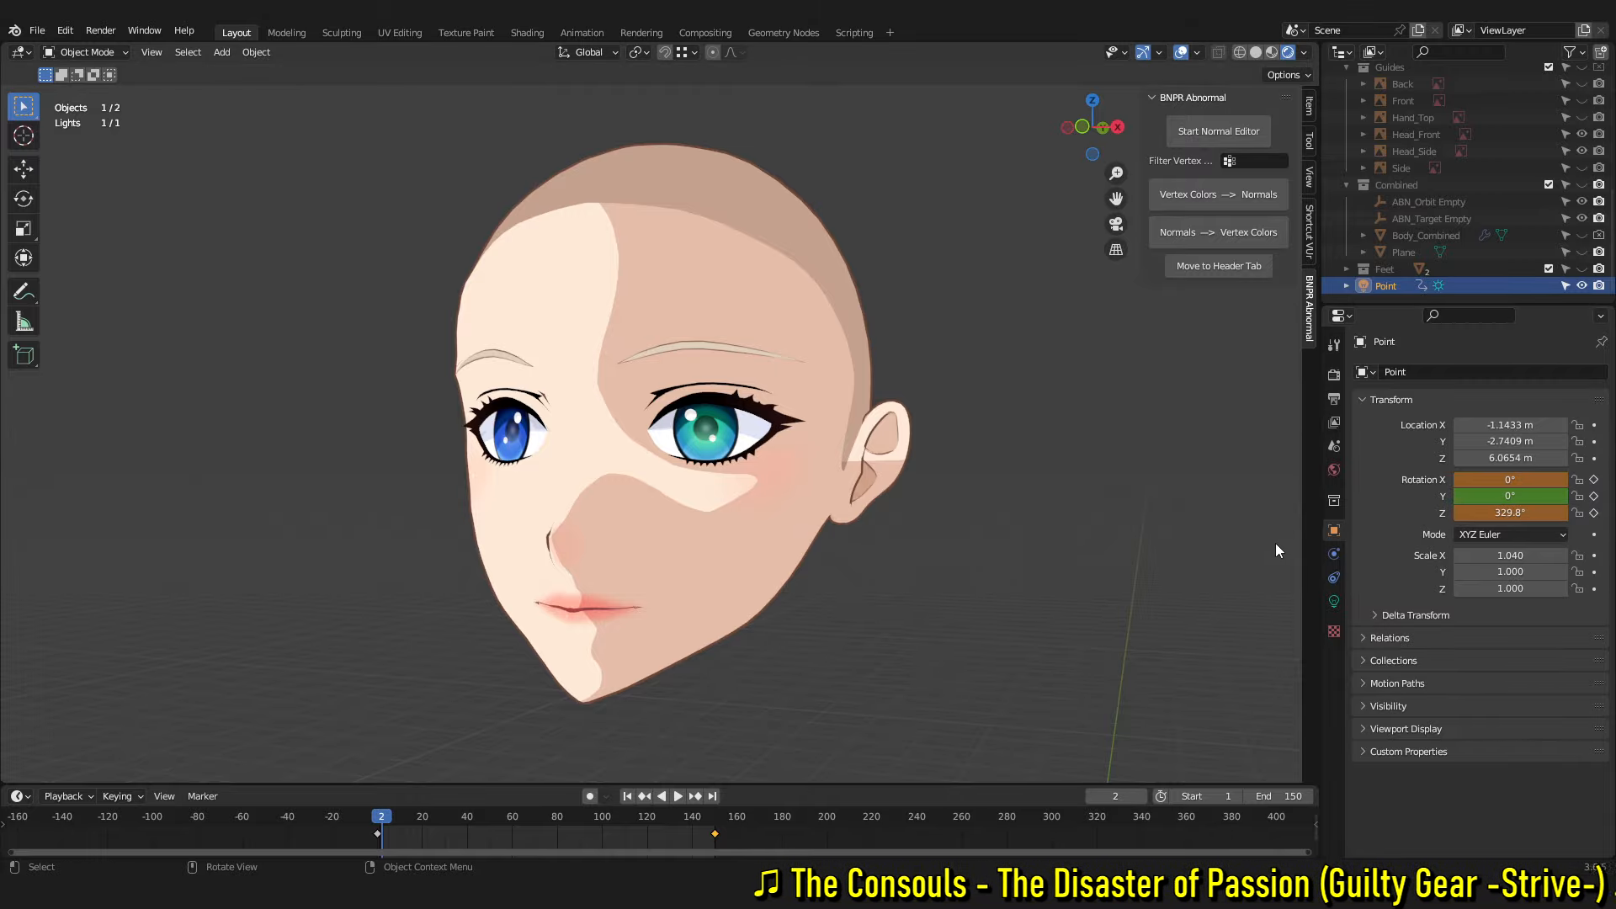
drag(1502, 513, 1513, 512)
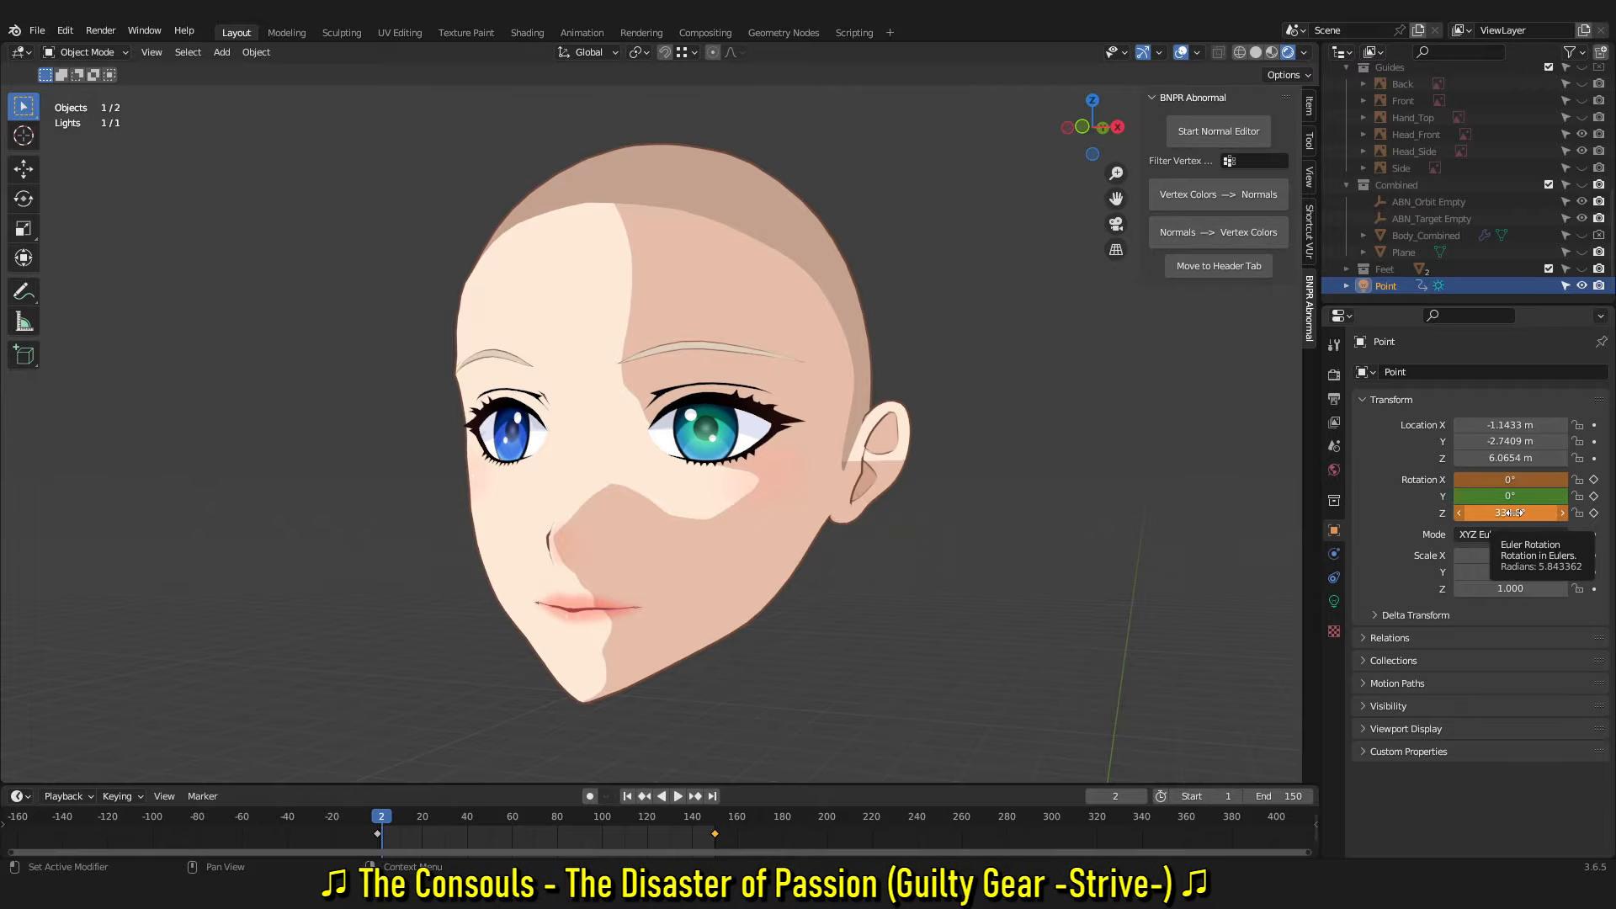
Play the Point light's rotation animation and examine the head's shadows from several angles, stopping at frame 71
key(space)
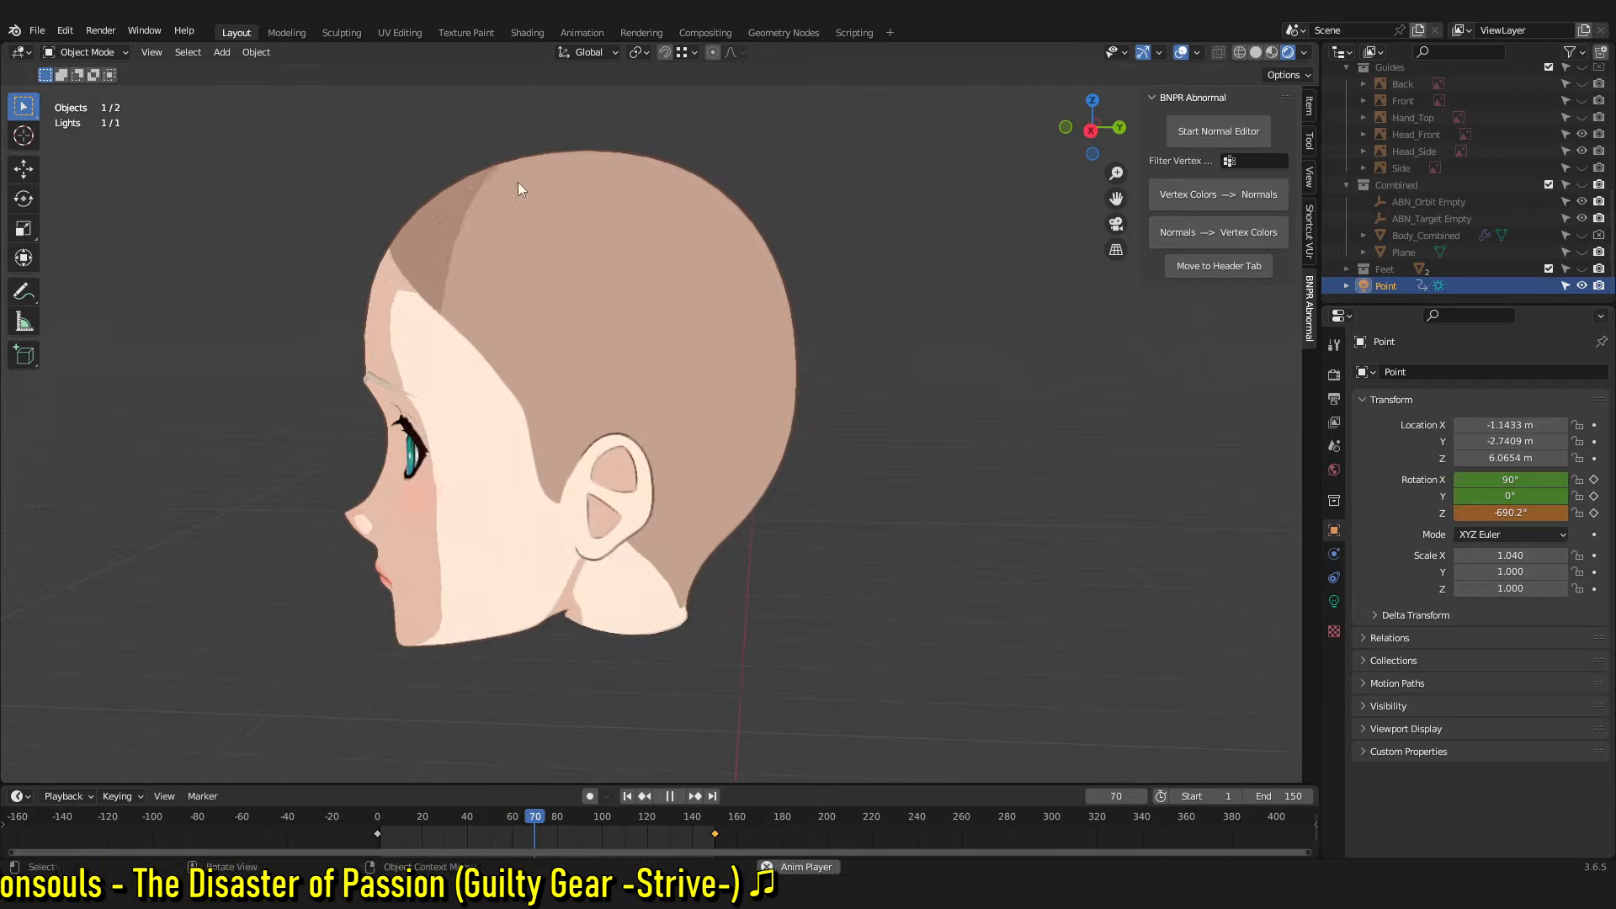
mouse_move(800, 290)
middle_down()
mouse_move(650, 260)
mouse_move(560, 299)
mouse_move(684, 257)
middle_up()
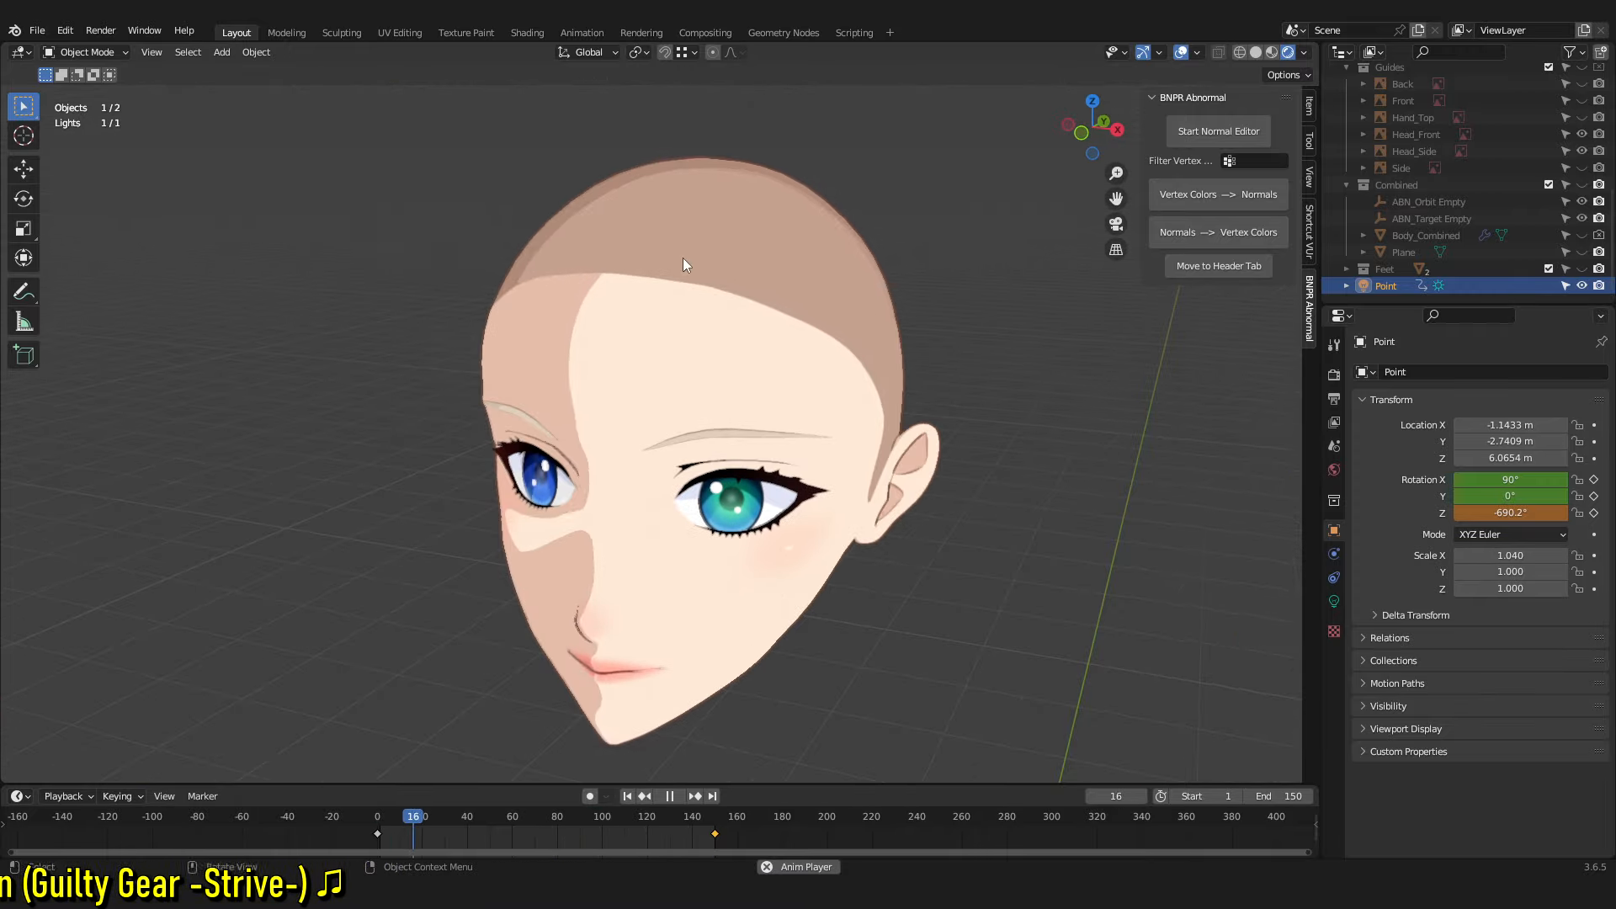
middle_drag(818, 515, 778, 471)
middle_drag(735, 323, 547, 90)
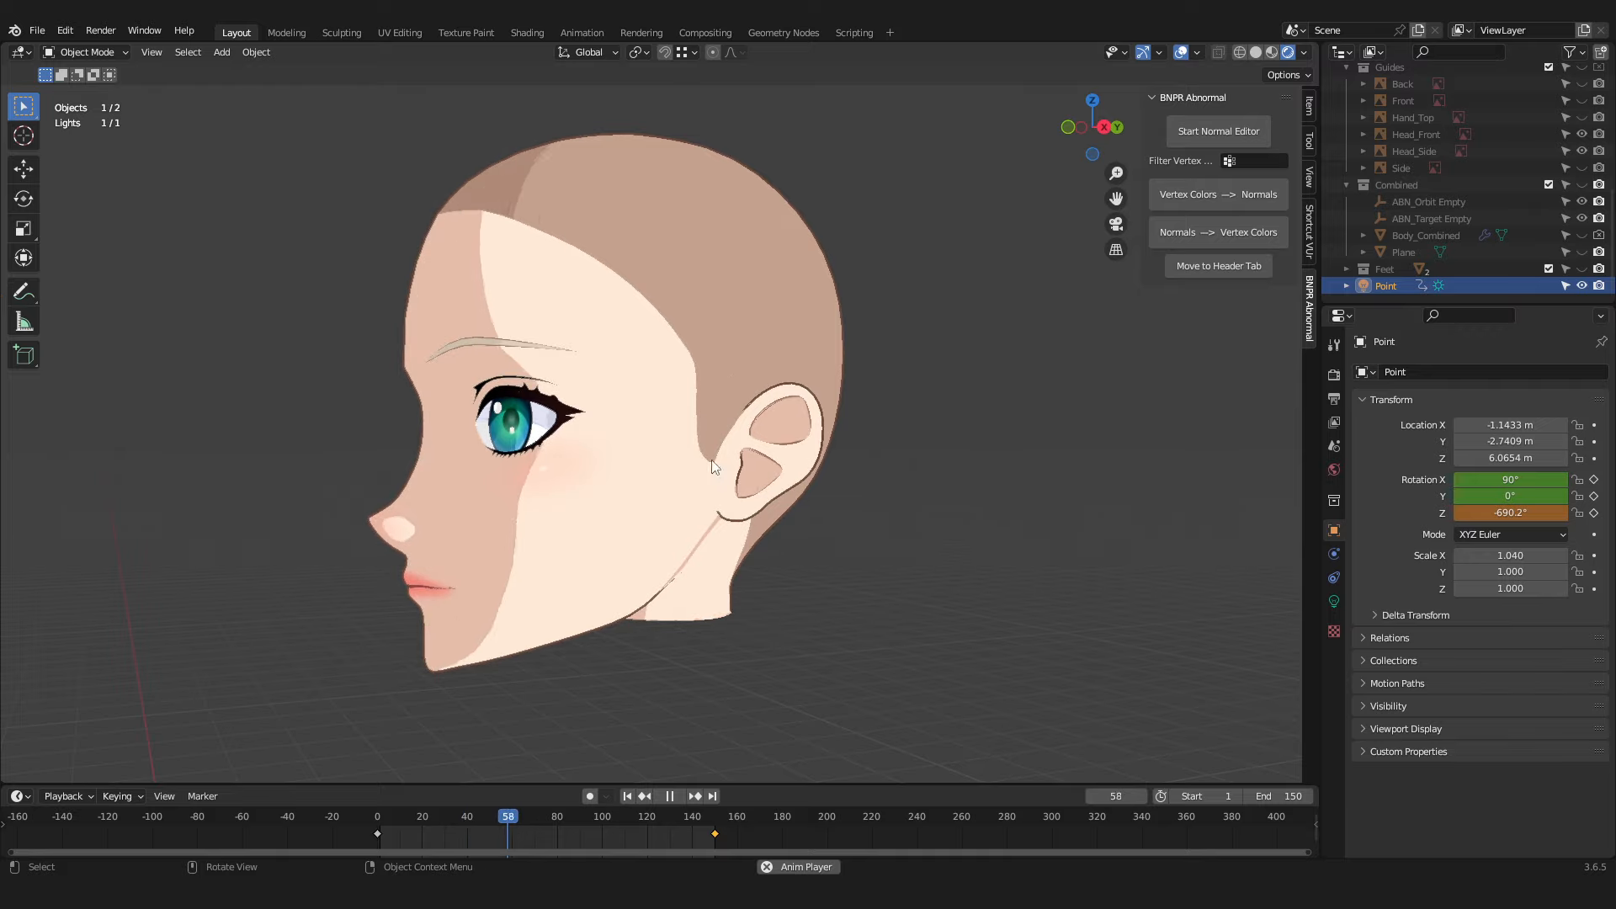
middle_drag(700, 329, 669, 372)
drag(515, 831, 537, 830)
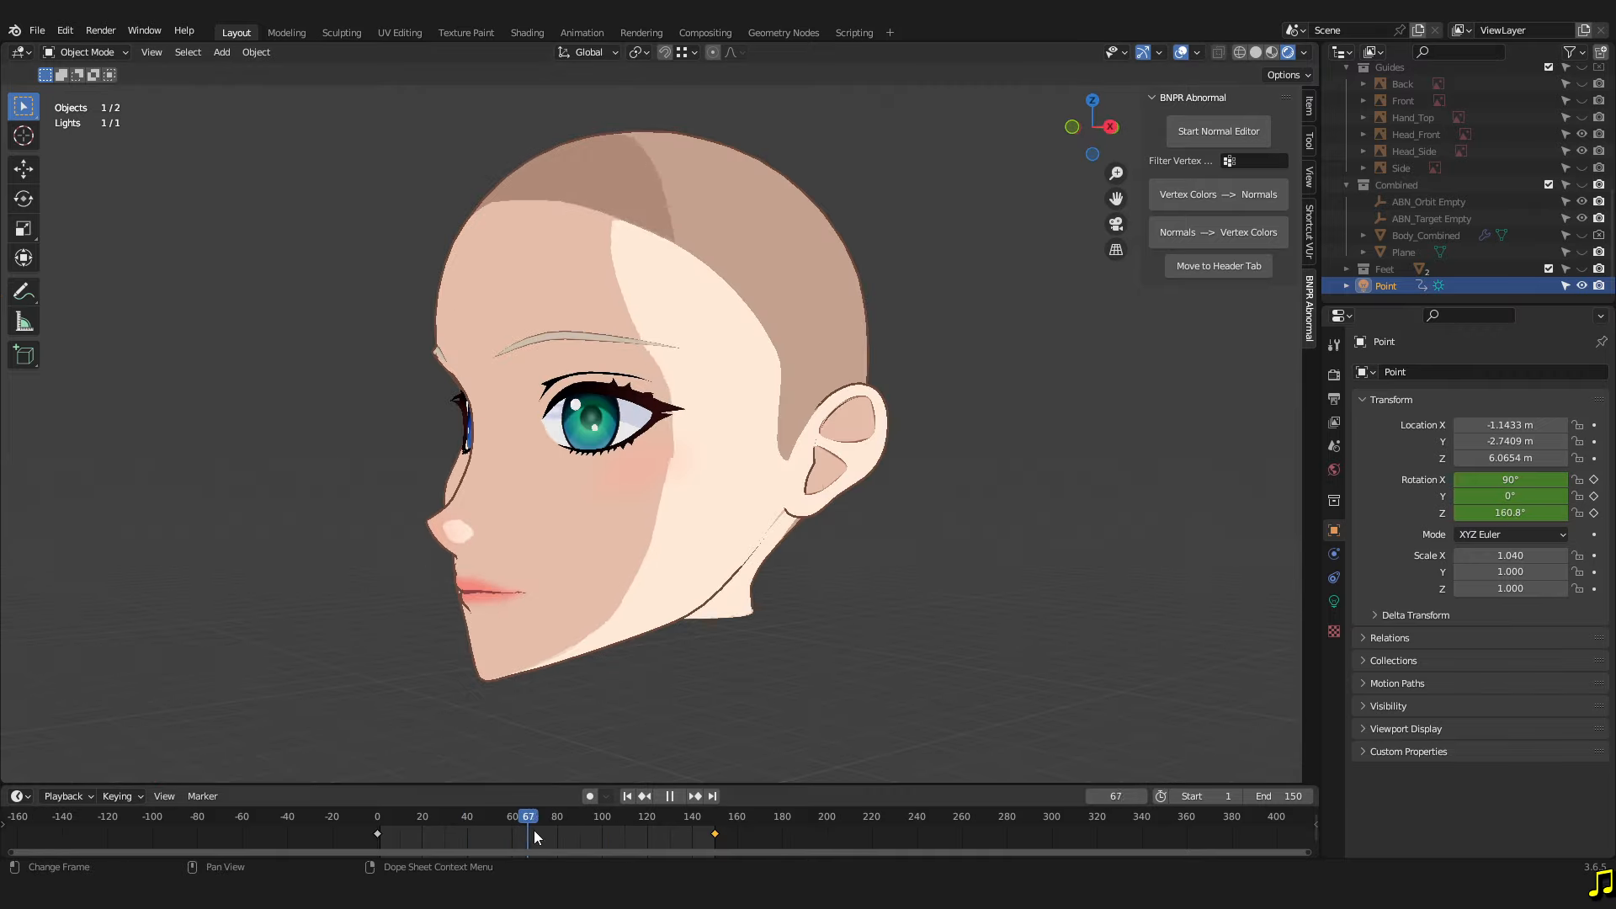
key(space)
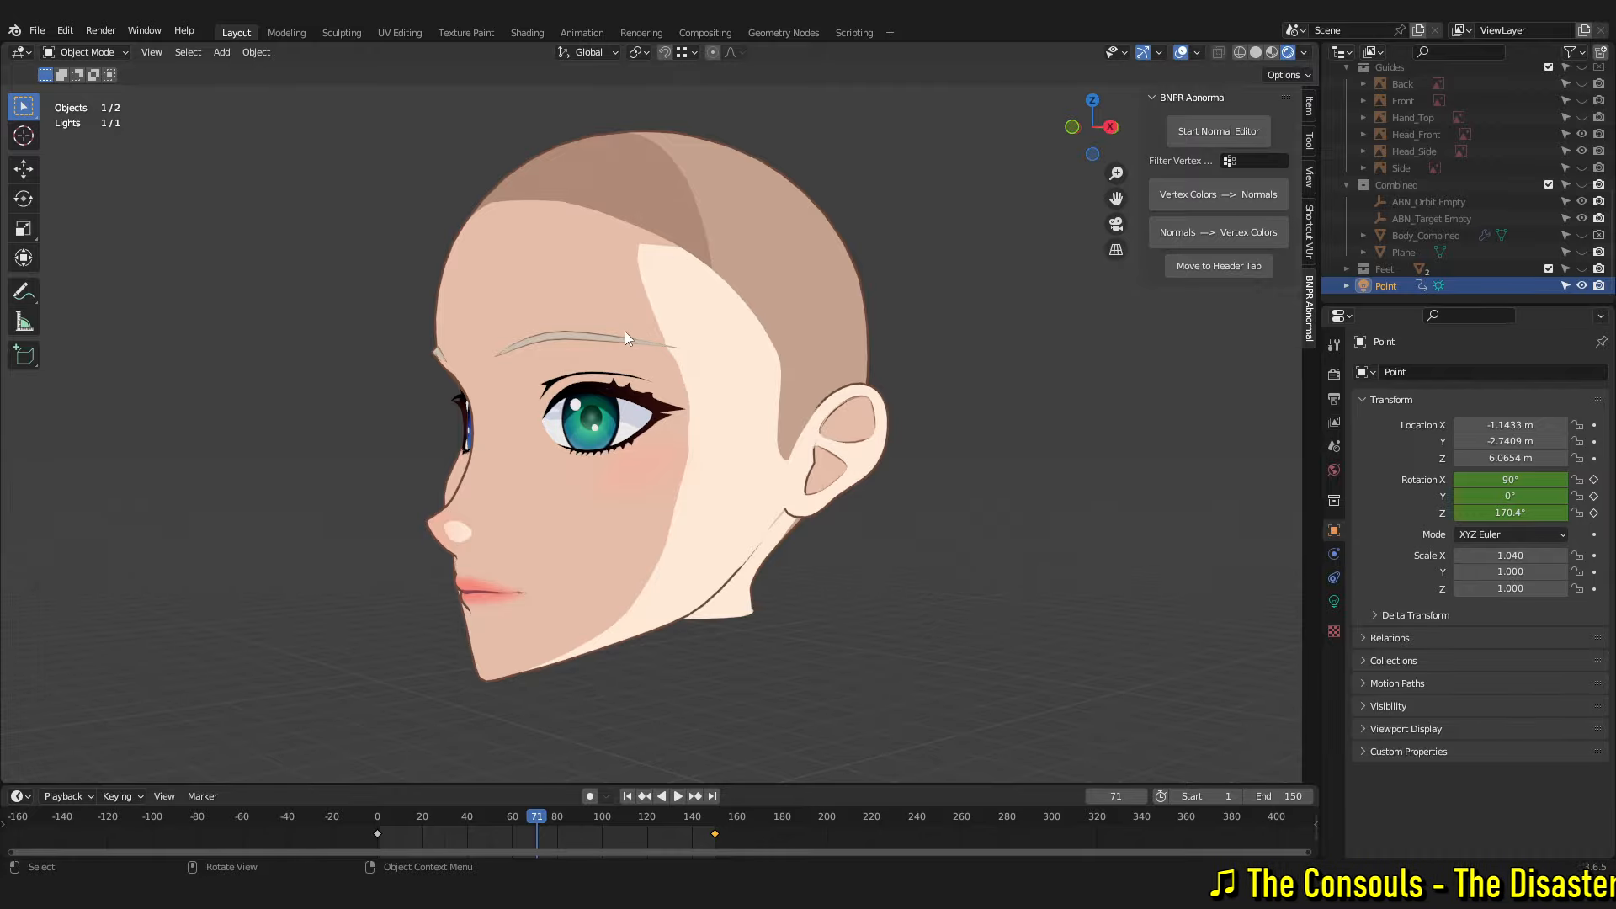
Scrub the light animation to frames 27, 23 and 17 and examine the face shadow from front and three-quarter views
middle_drag(628, 337, 652, 265)
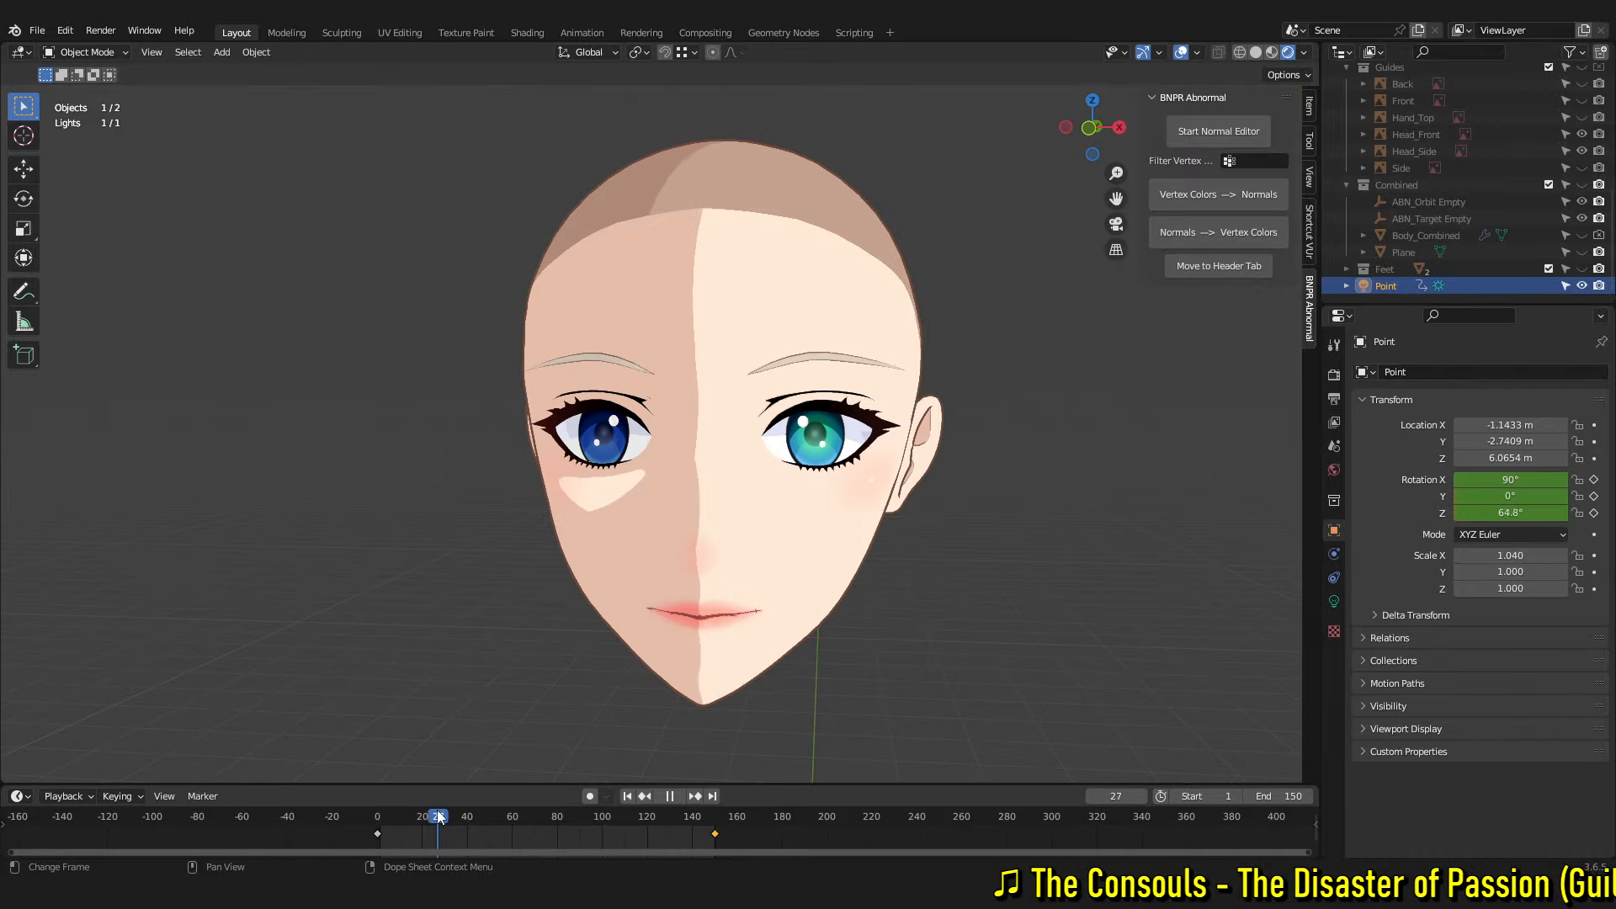
middle_drag(623, 589, 645, 568)
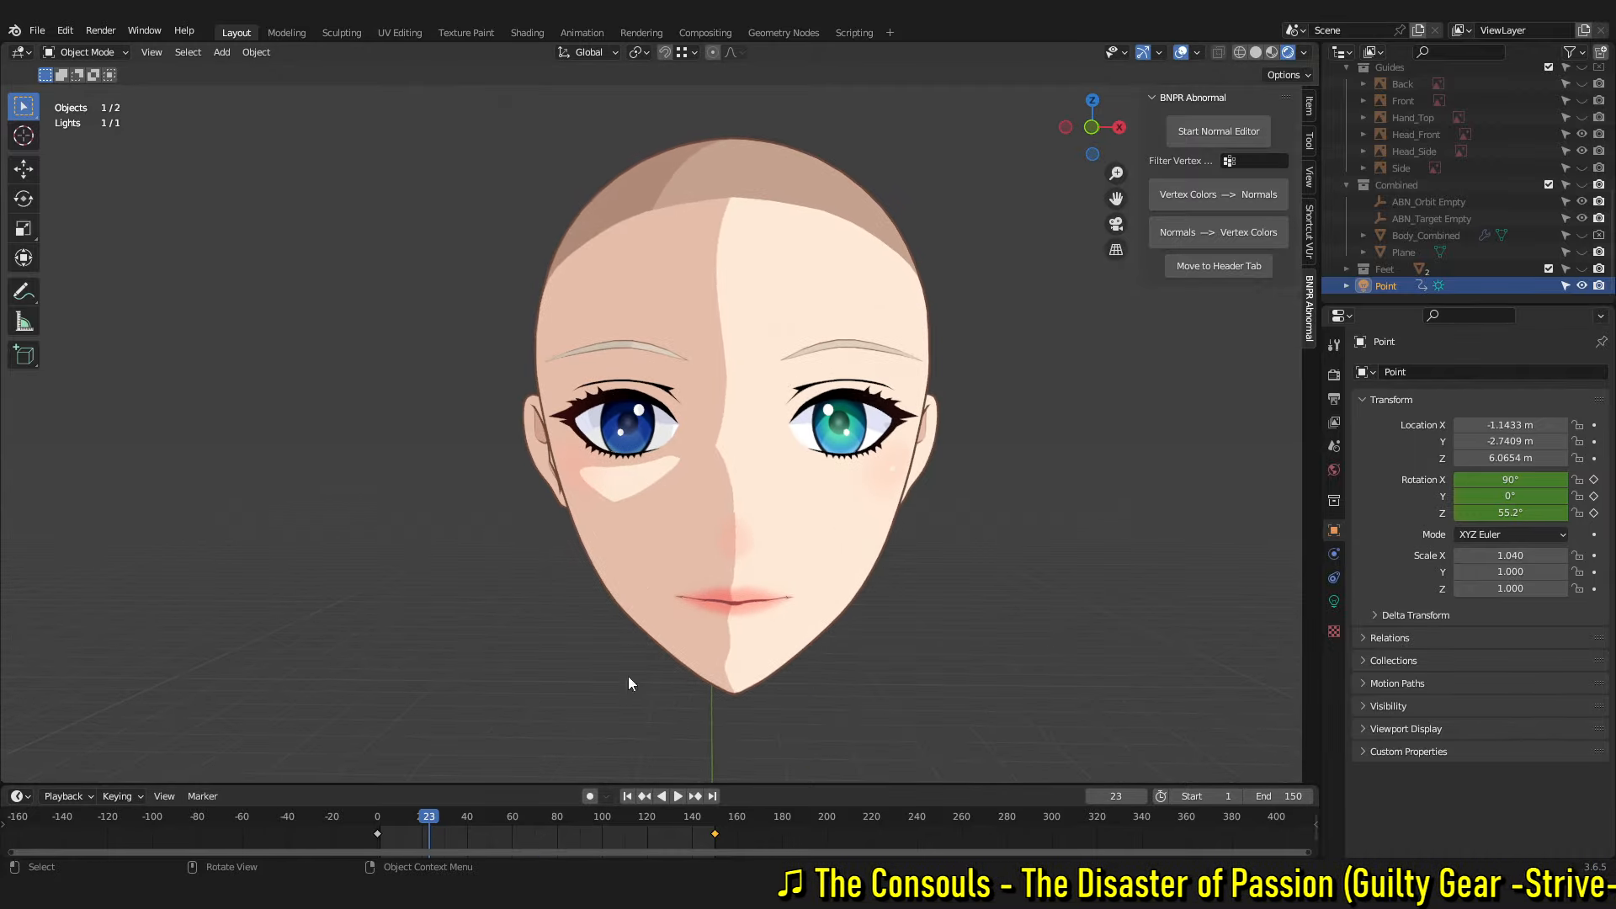
middle_drag(592, 462, 663, 446)
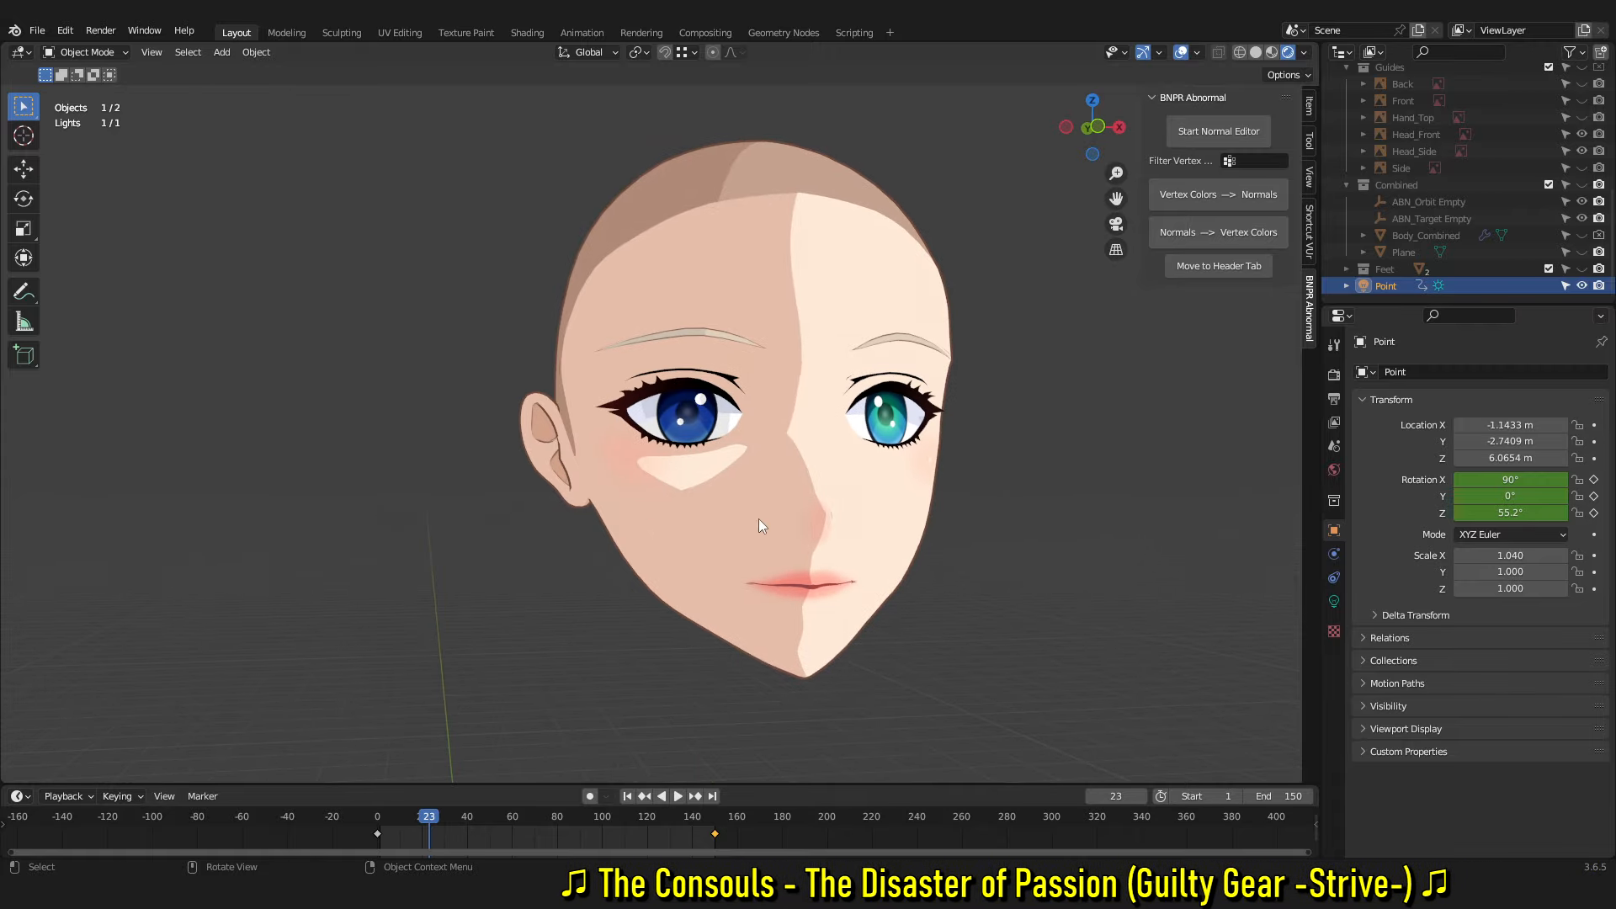
scroll(571, 548, up, 3)
mouse_move(441, 820)
mouse_down()
mouse_move(401, 820)
mouse_move(418, 822)
mouse_up()
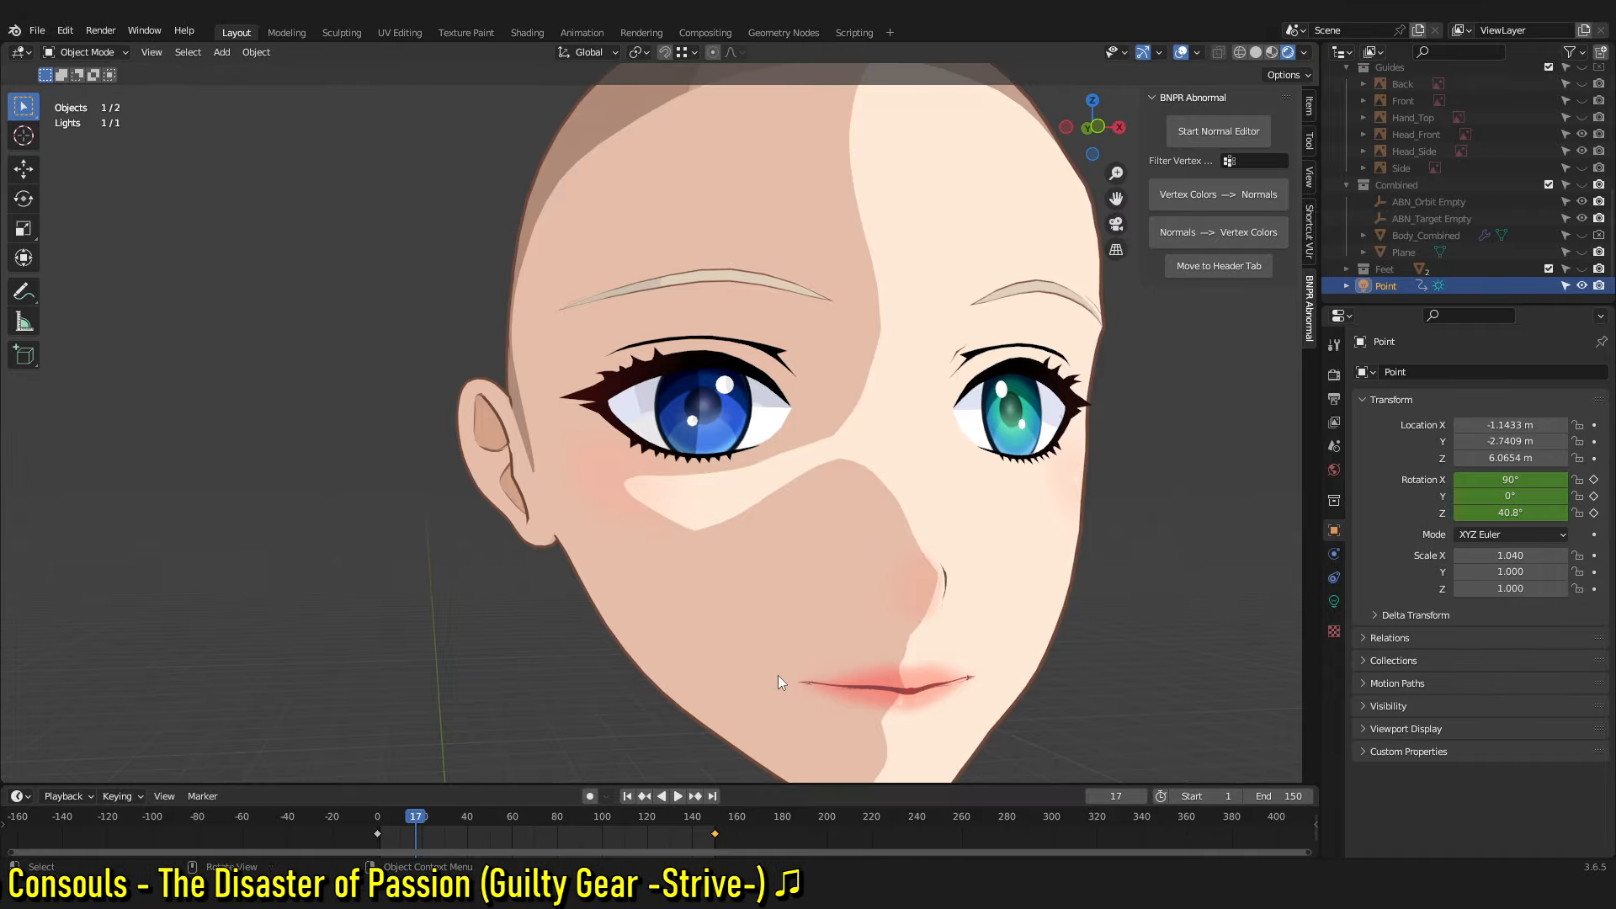
middle_drag(592, 620, 659, 552)
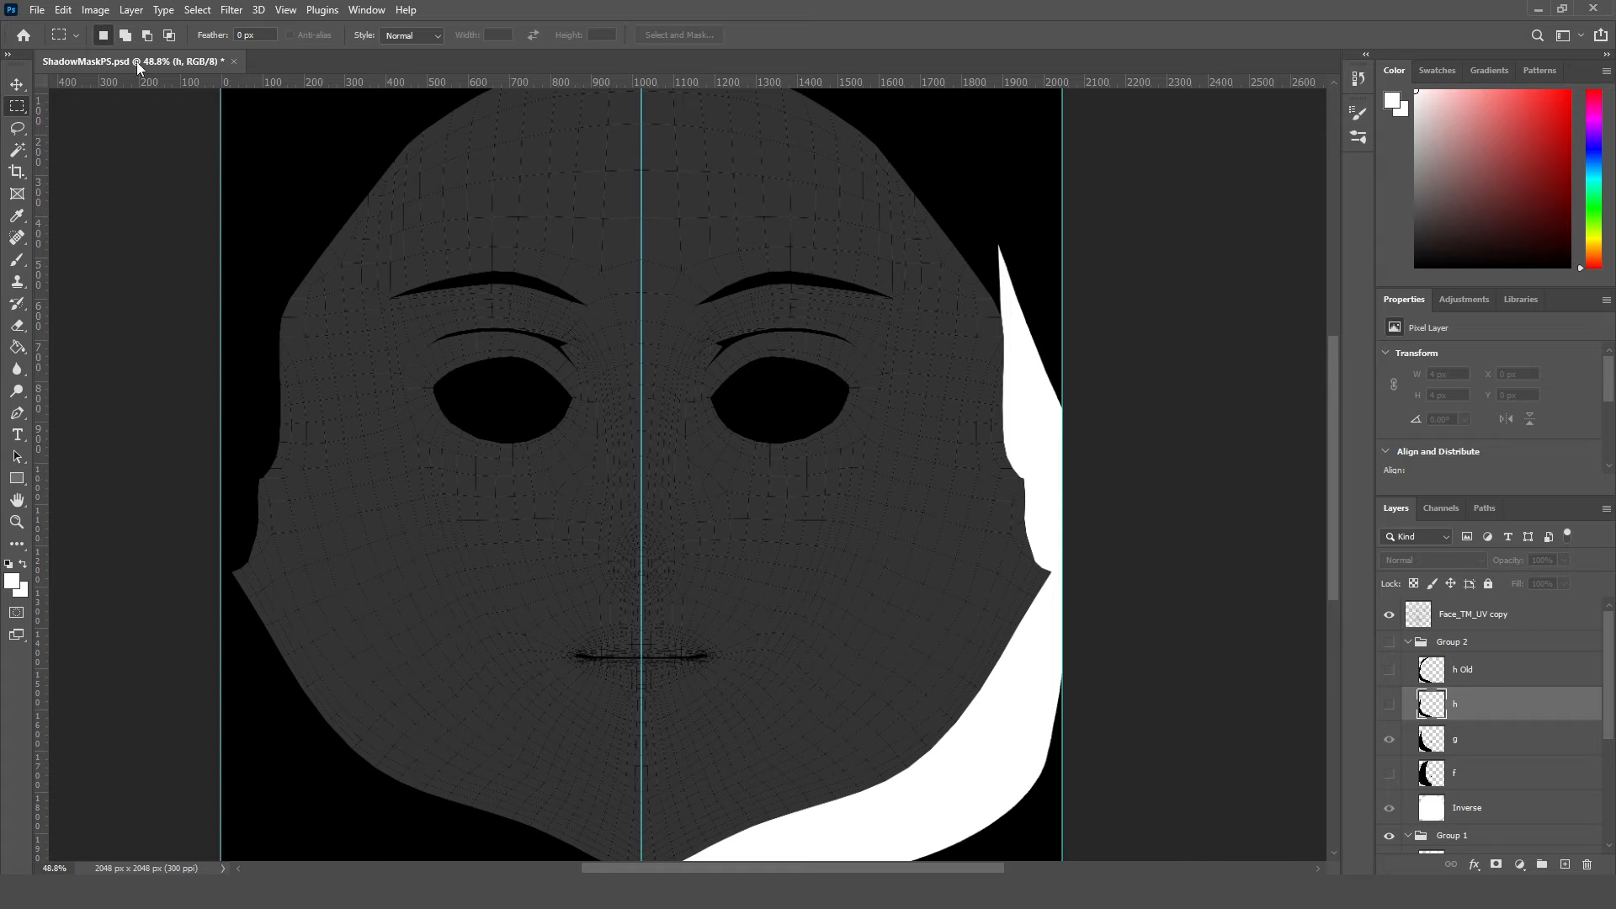
Switch to Photoshop and look over the bit-depth modes and PNG export options for ShadowMaskPS.psd
click(65, 11)
mouse_move(96, 10)
mouse_move(131, 32)
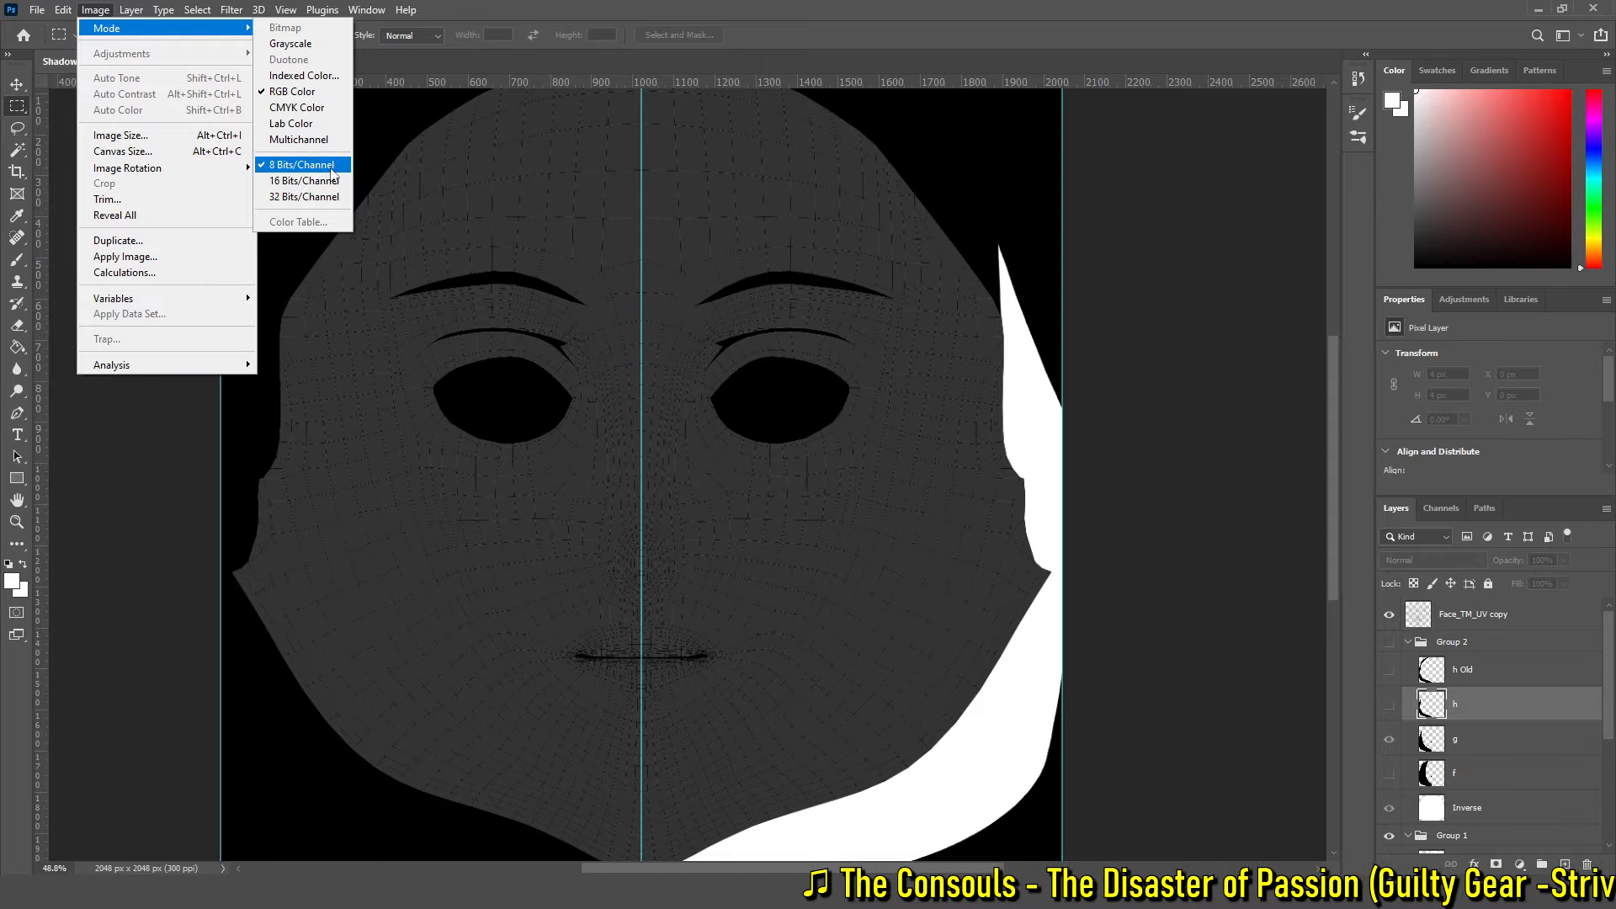
click(1246, 348)
click(38, 10)
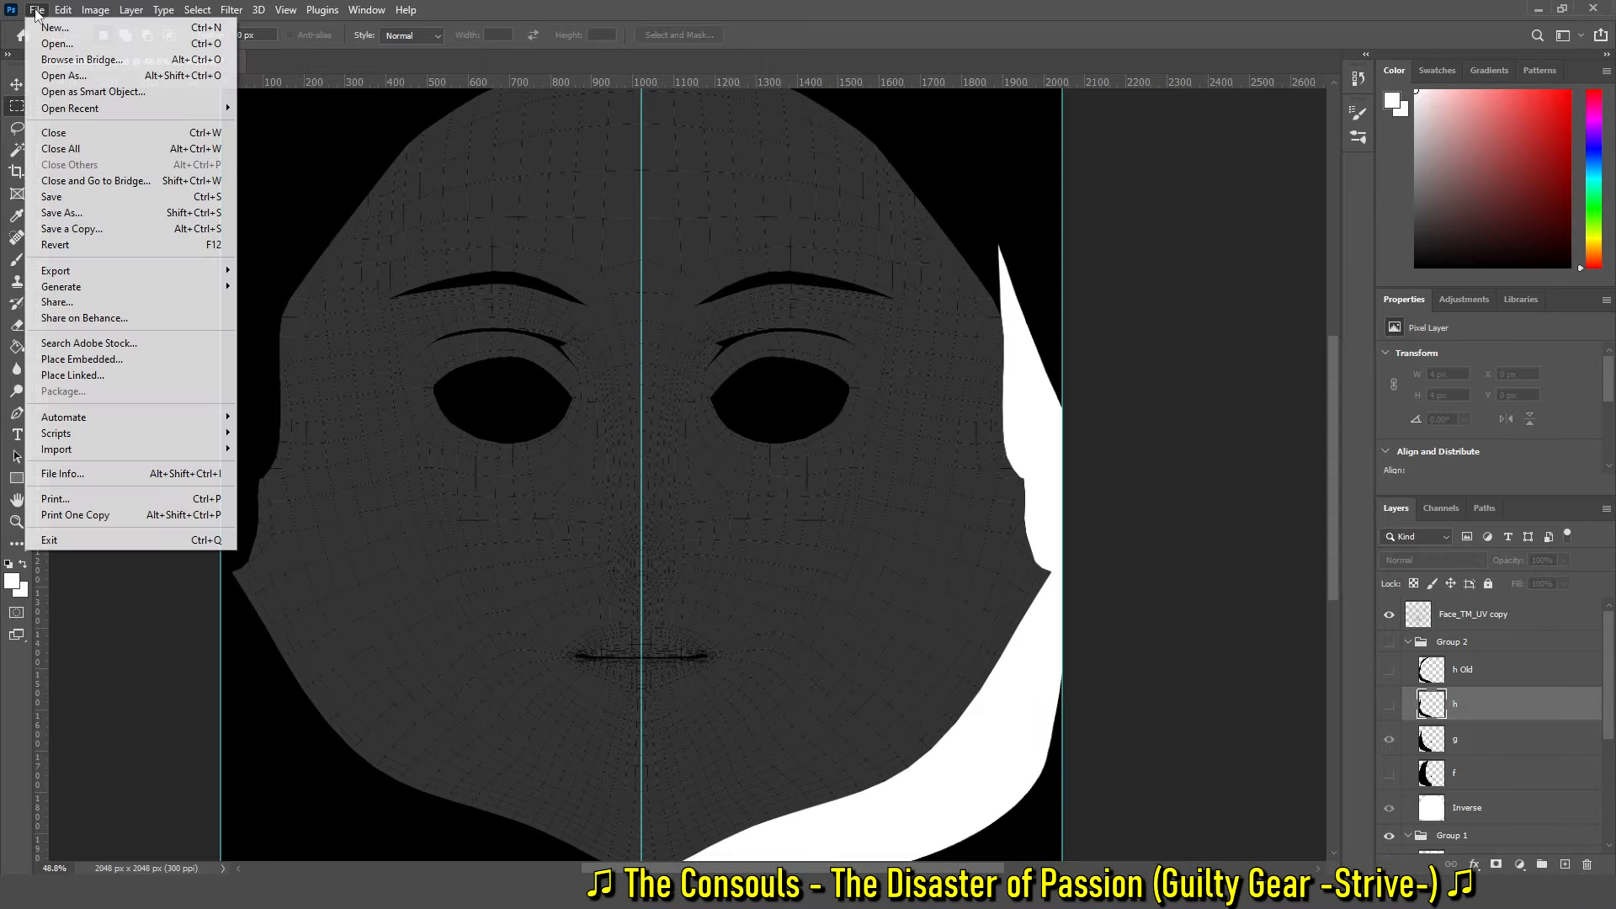
mouse_move(122, 279)
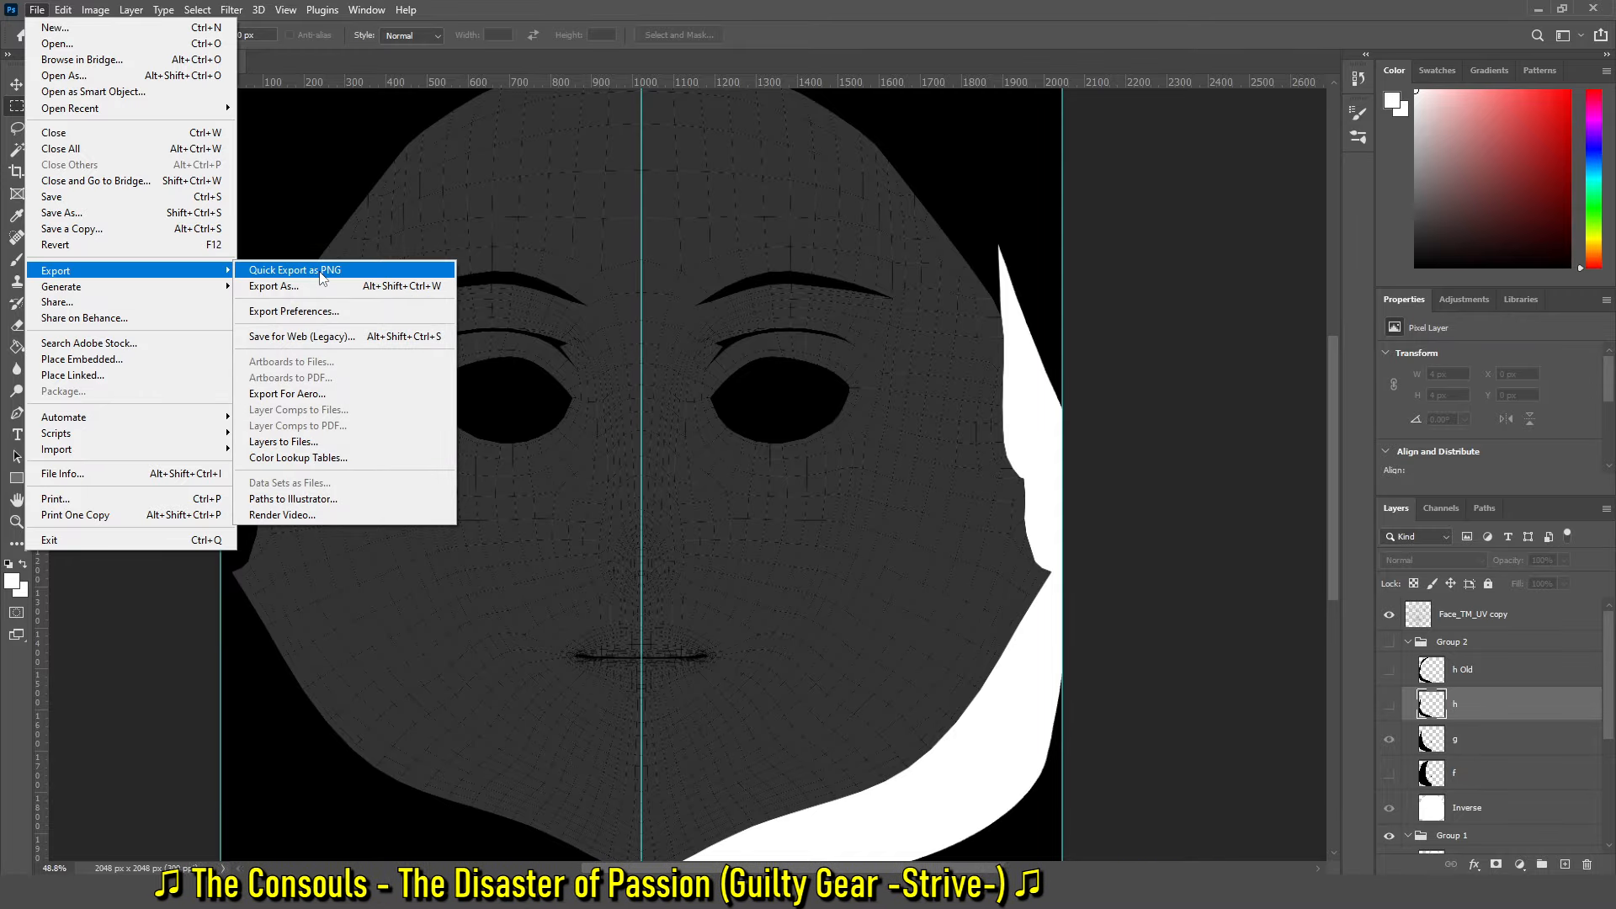
click(1202, 468)
Select layer a in Group 1, toggle it to check its shape with the whole canvas in view, and show layer b
scroll(1382, 724, down, 3)
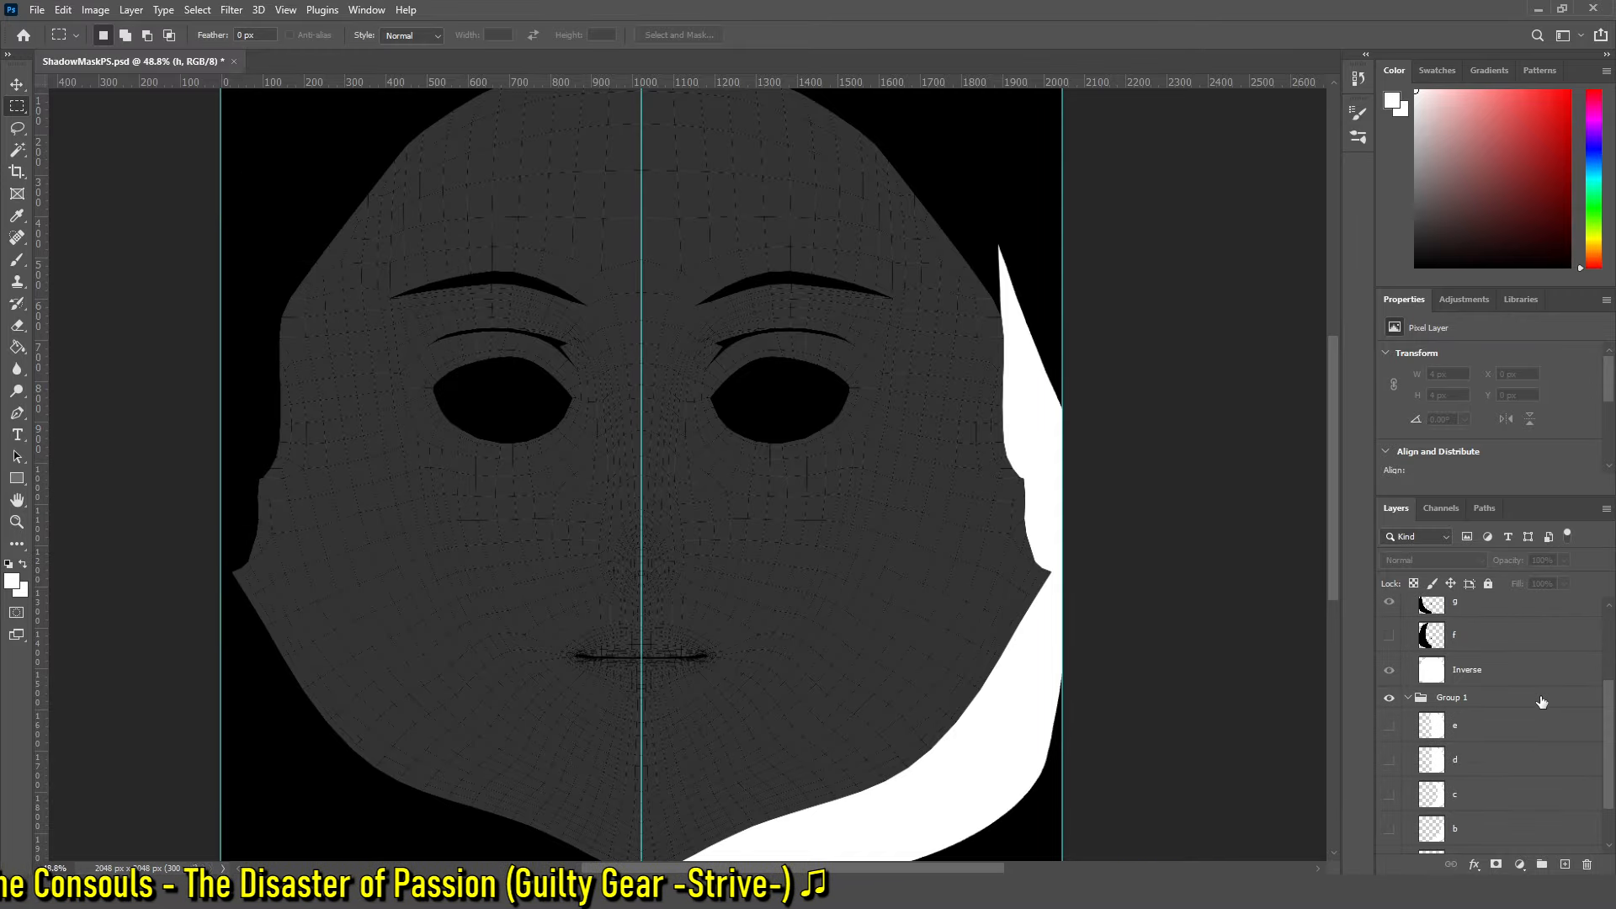
scroll(1541, 702, up, 3)
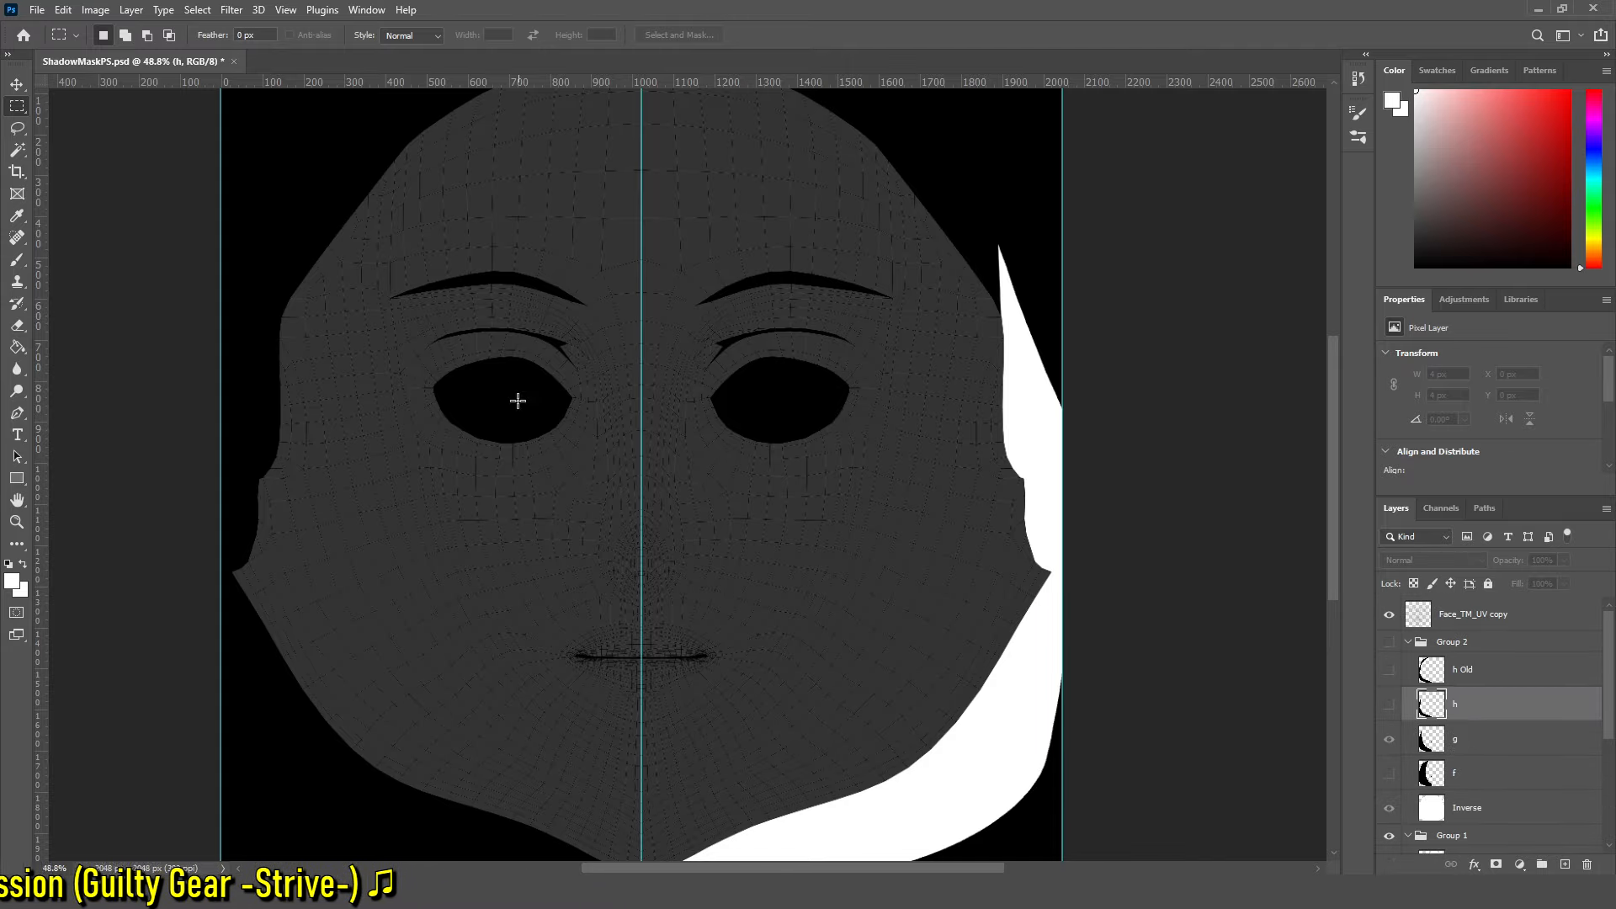
scroll(1541, 758, down, 3)
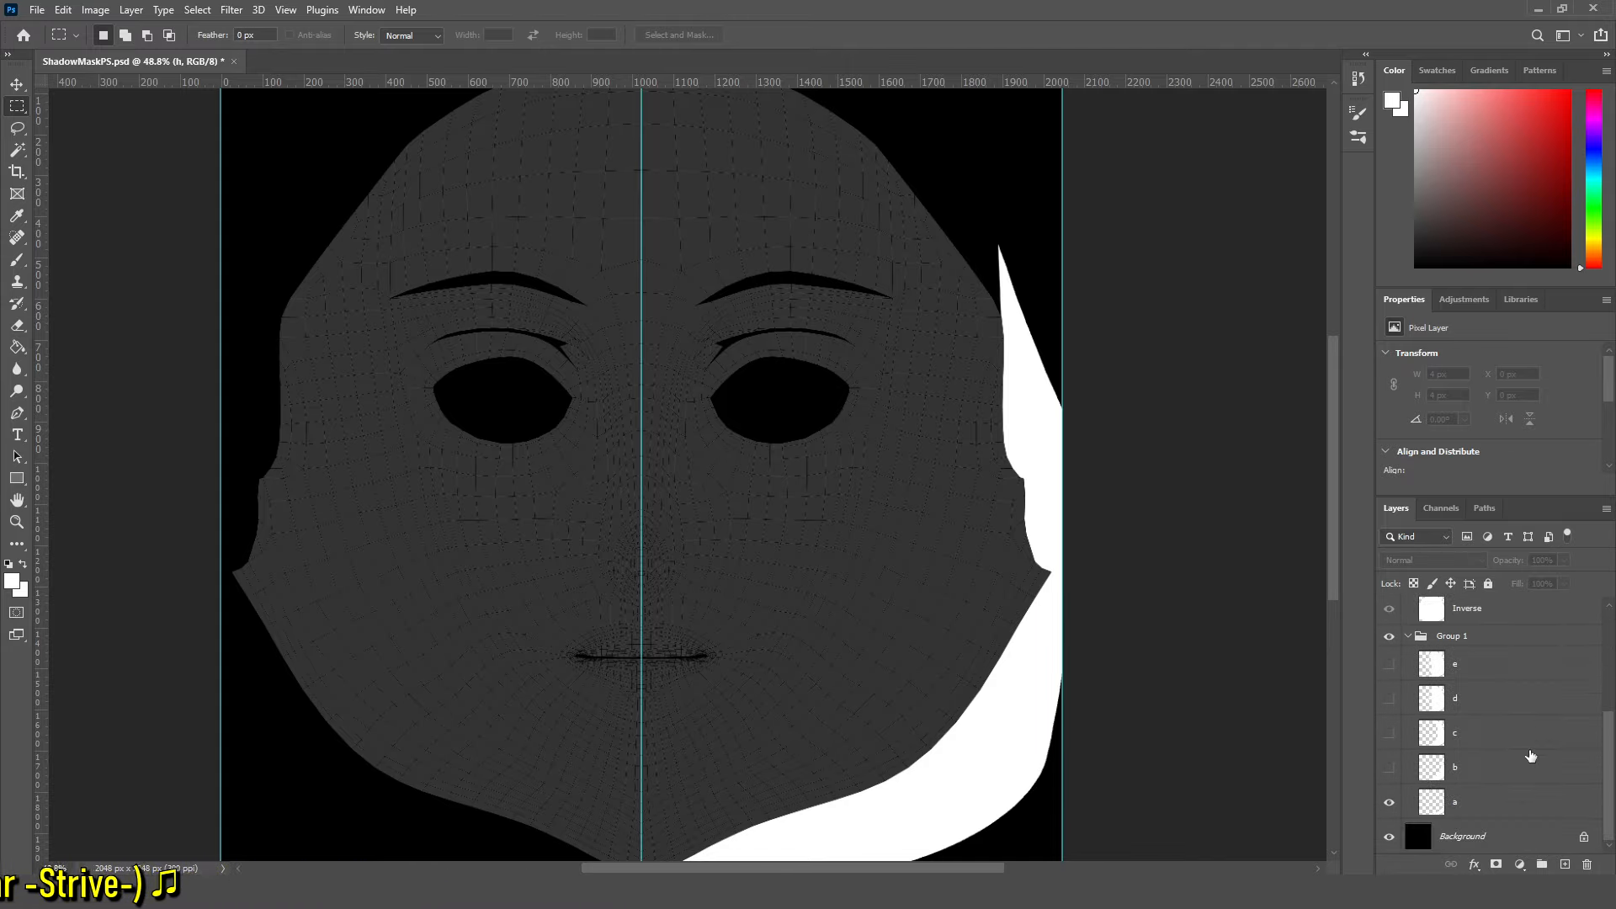
key(ctrl+0)
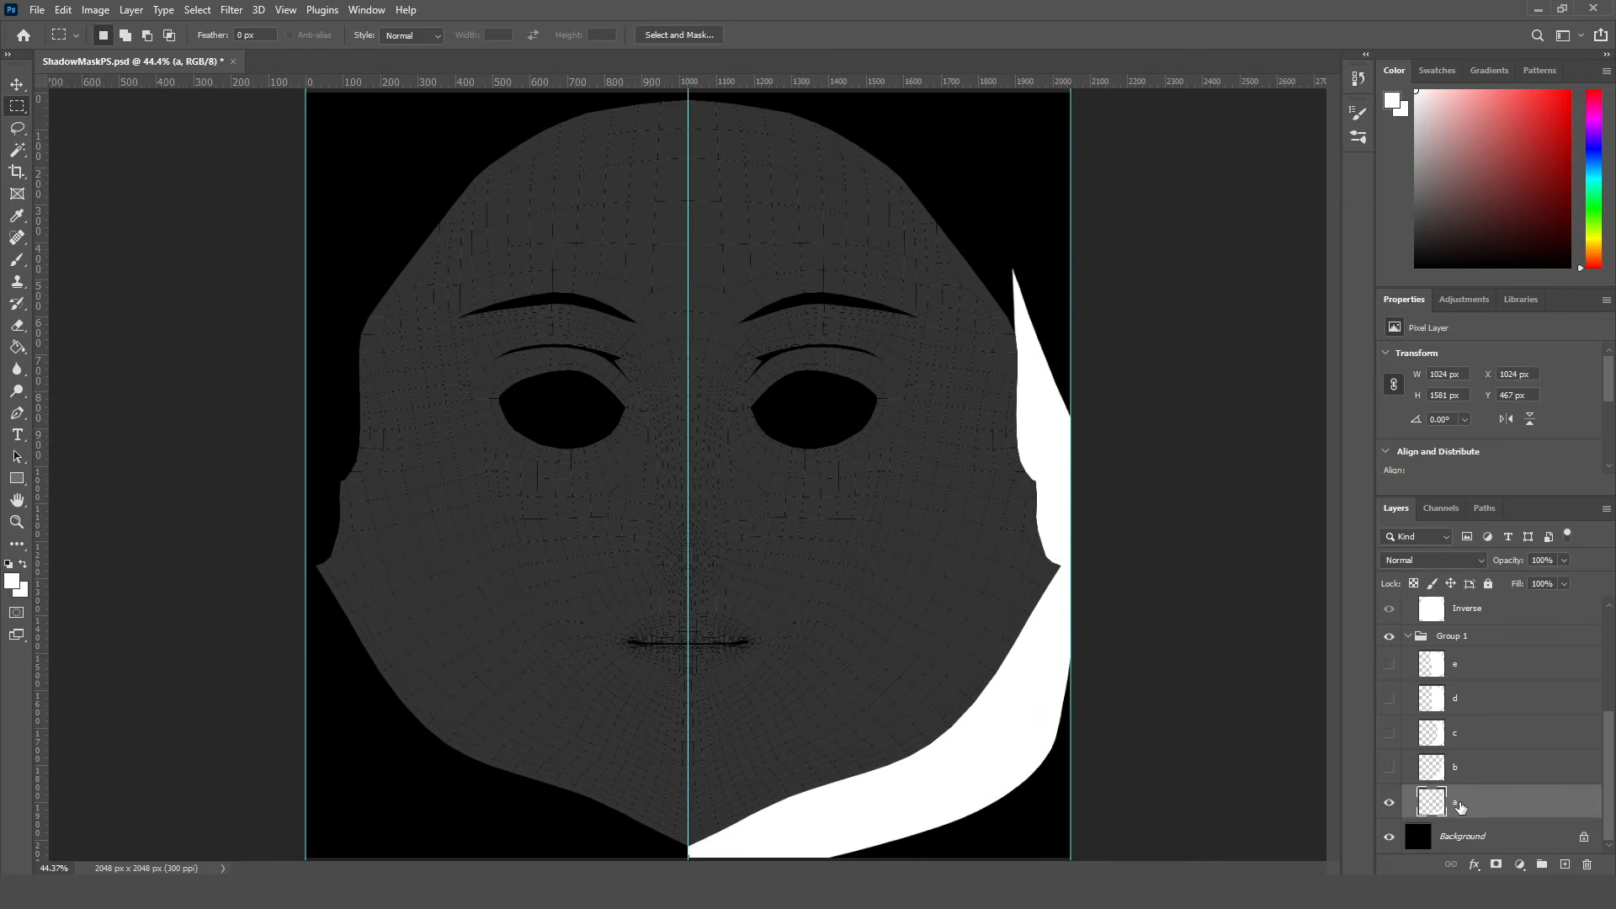
click(1390, 806)
click(1388, 804)
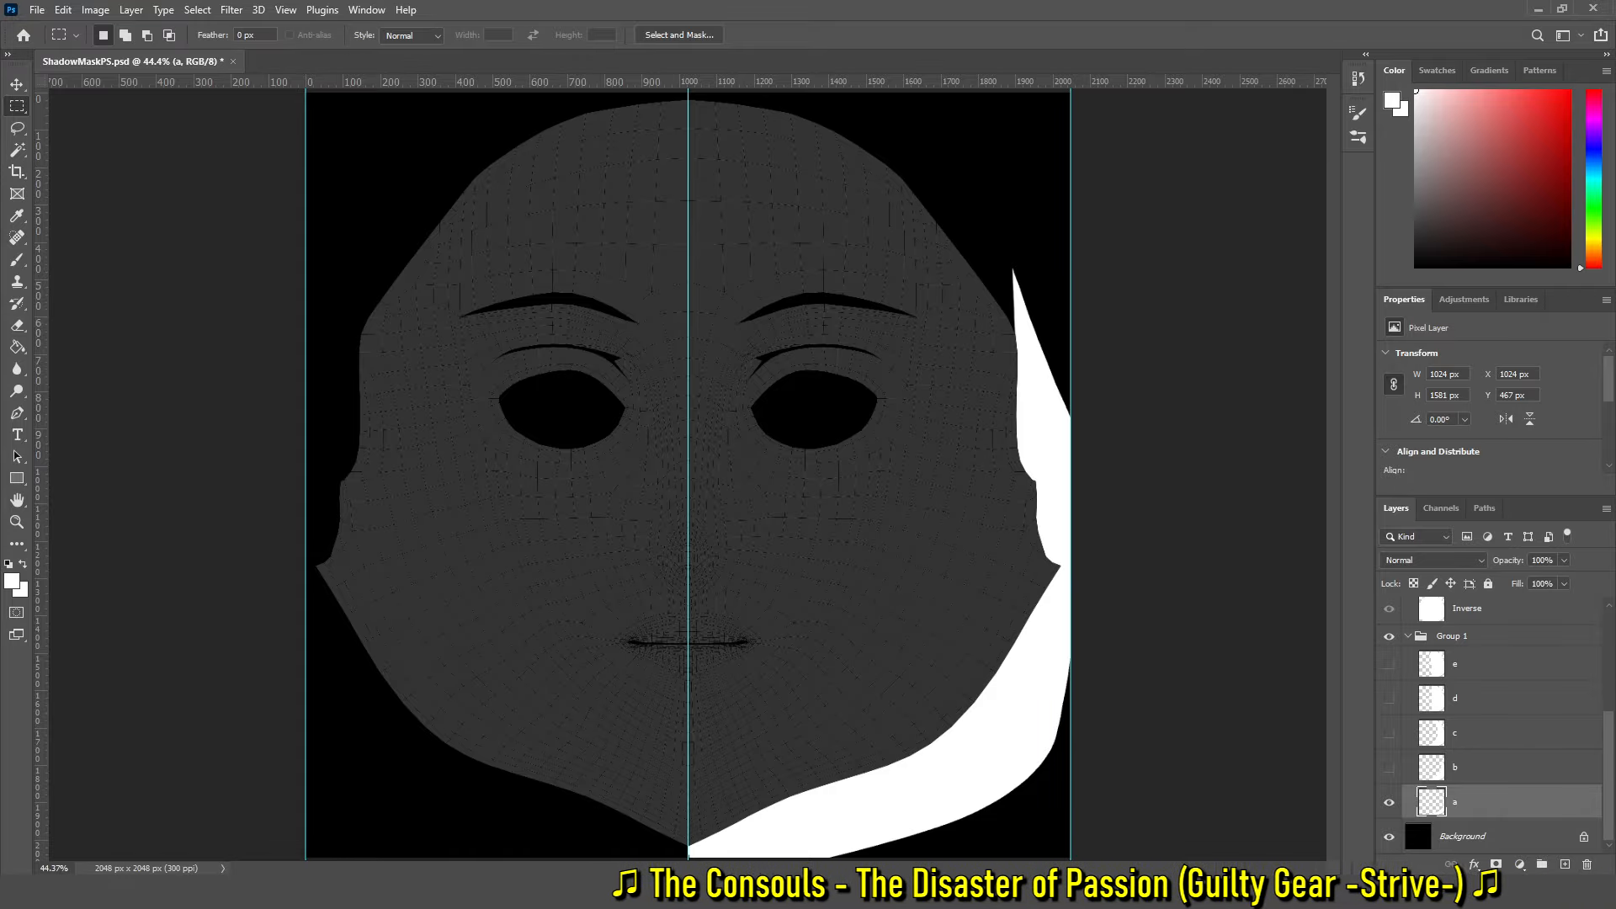
click(1391, 776)
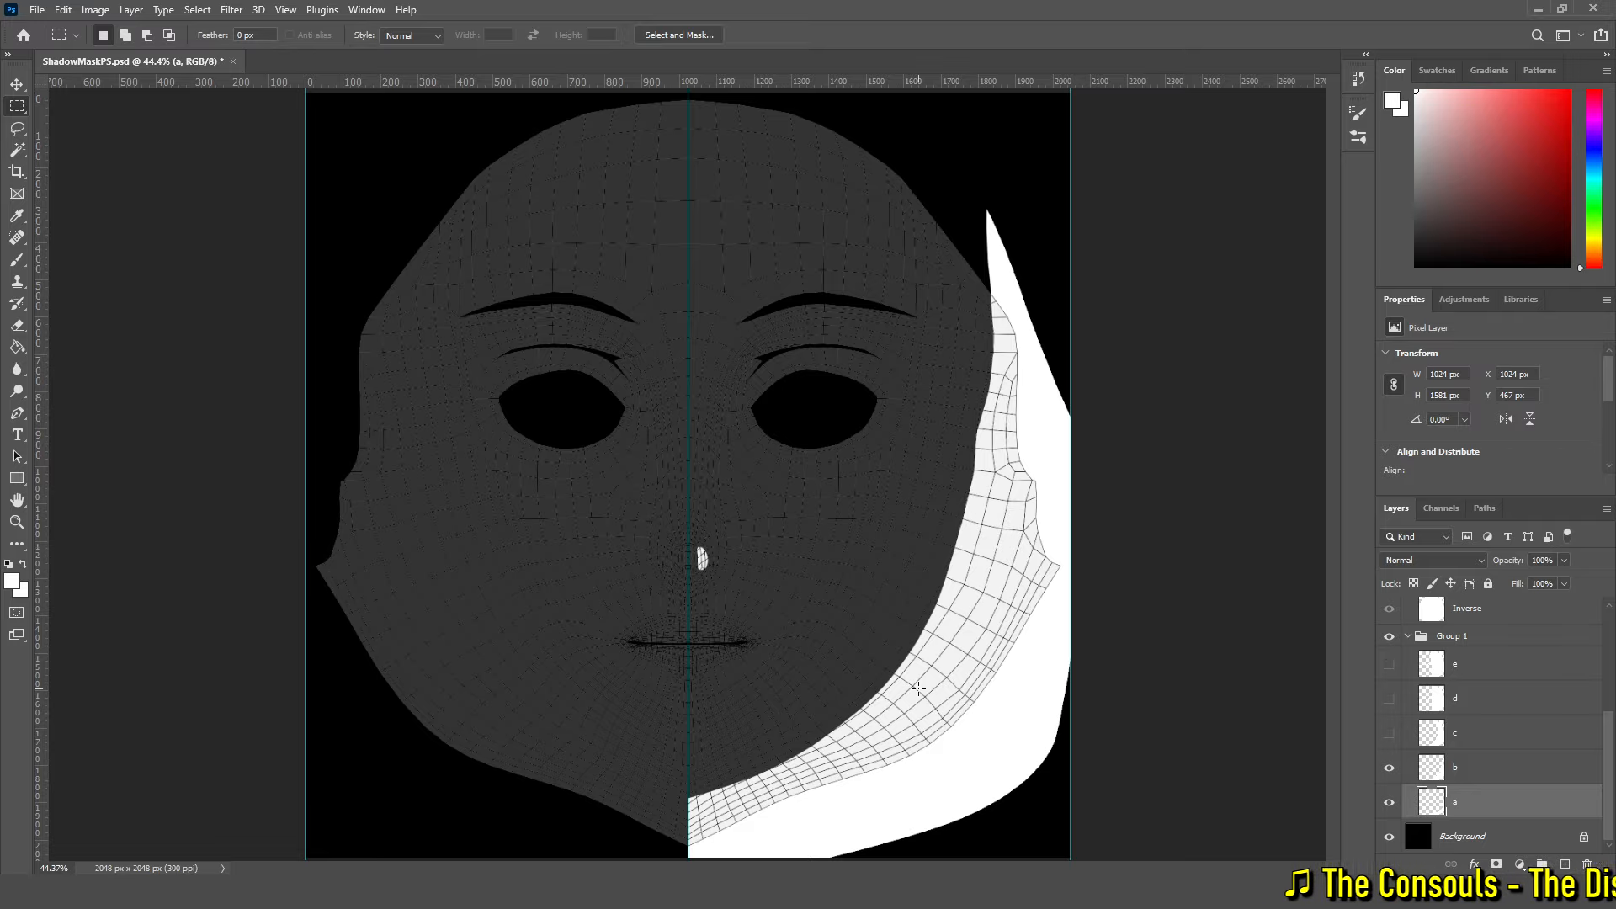
Scrub the light animation around frame 56 in Blender for comparison, and select layer b and show layer c in the Photoshop mask
click(1388, 734)
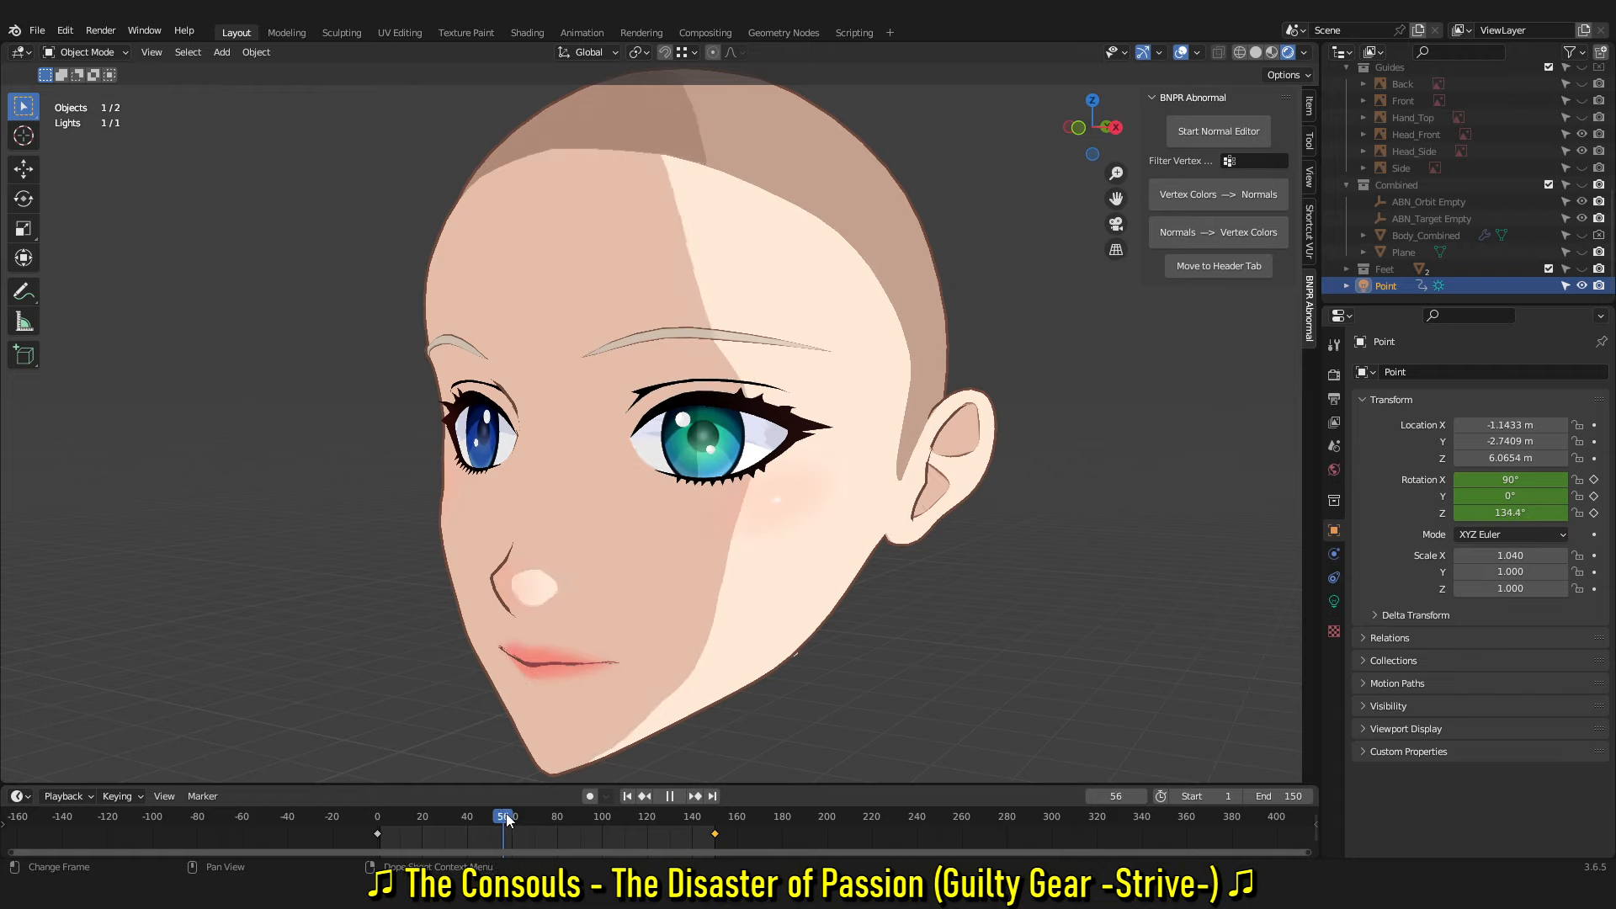
drag(518, 821, 539, 820)
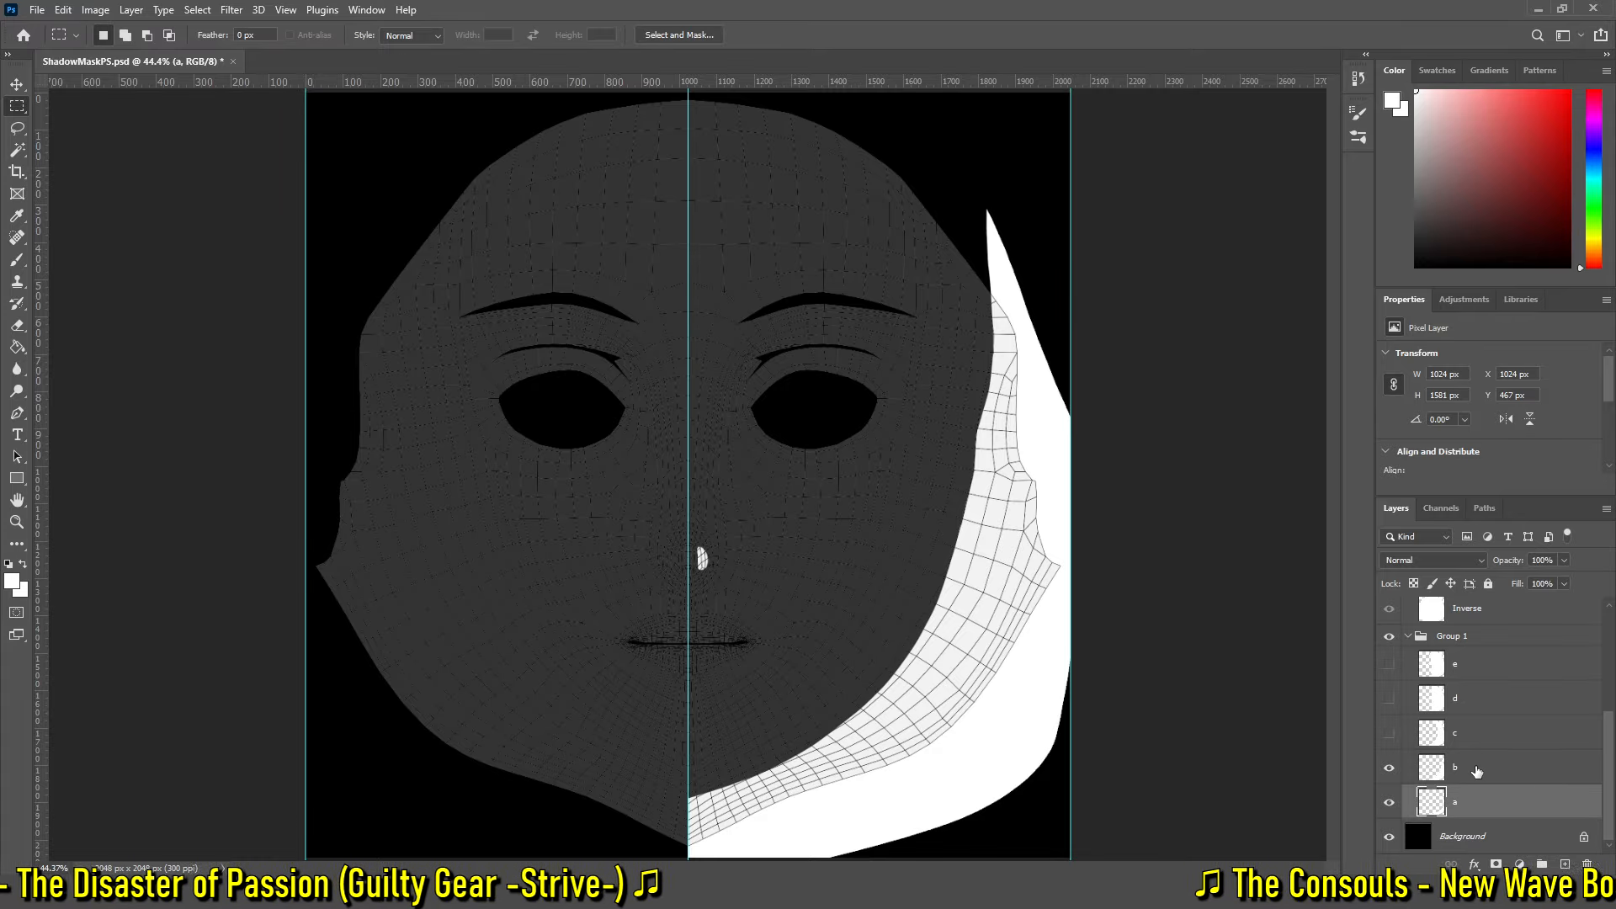
click(1476, 771)
click(1389, 734)
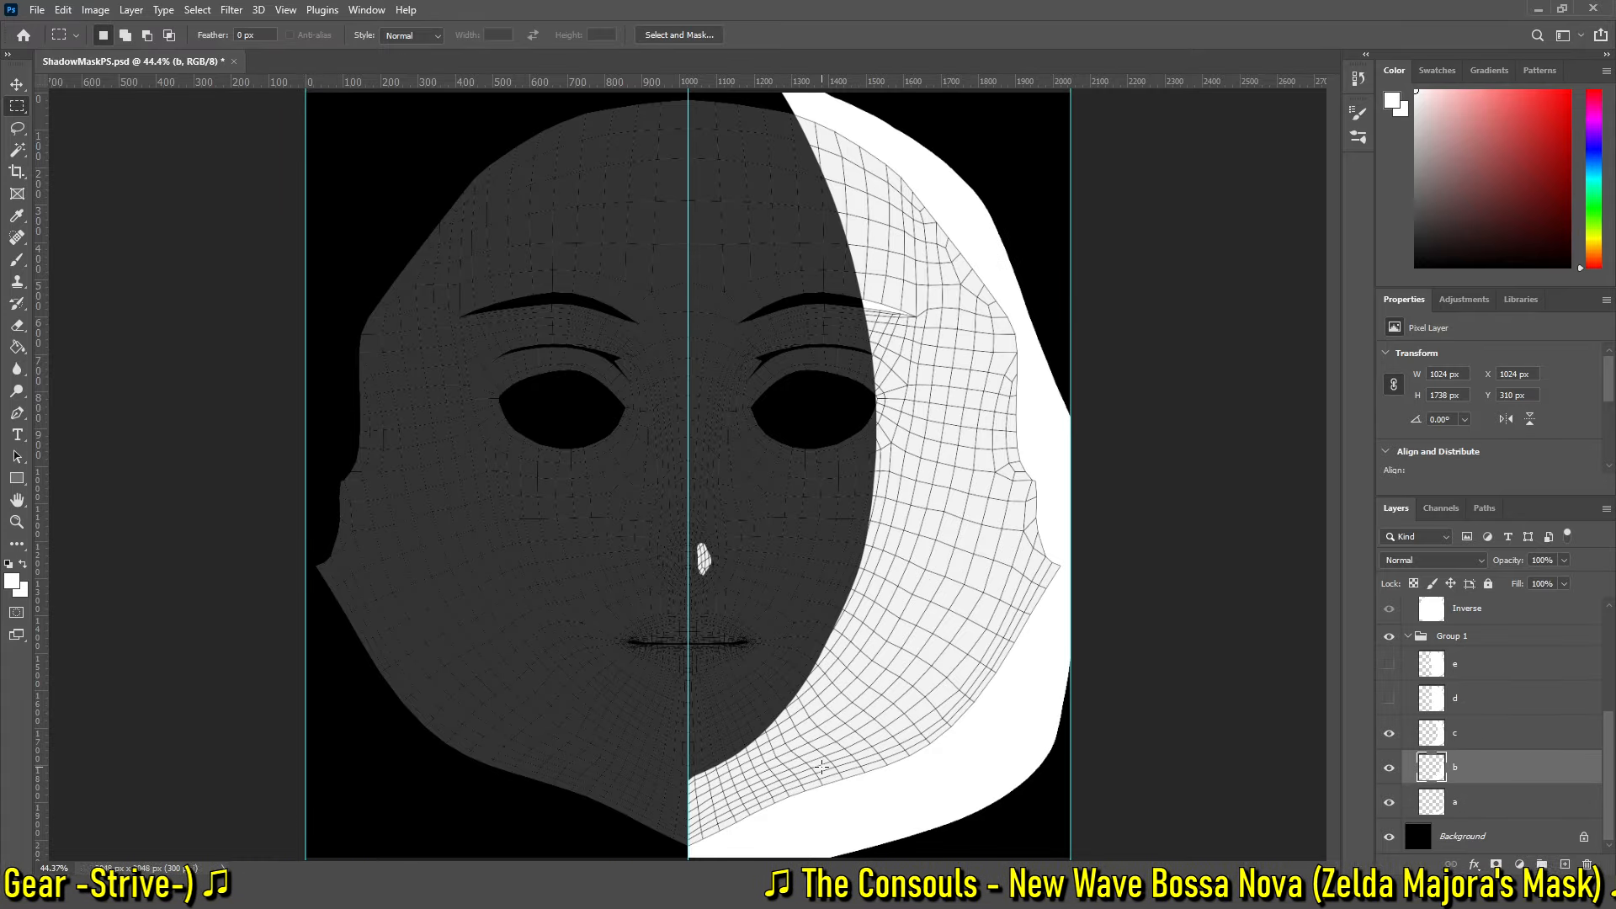
click(1389, 734)
click(1389, 734)
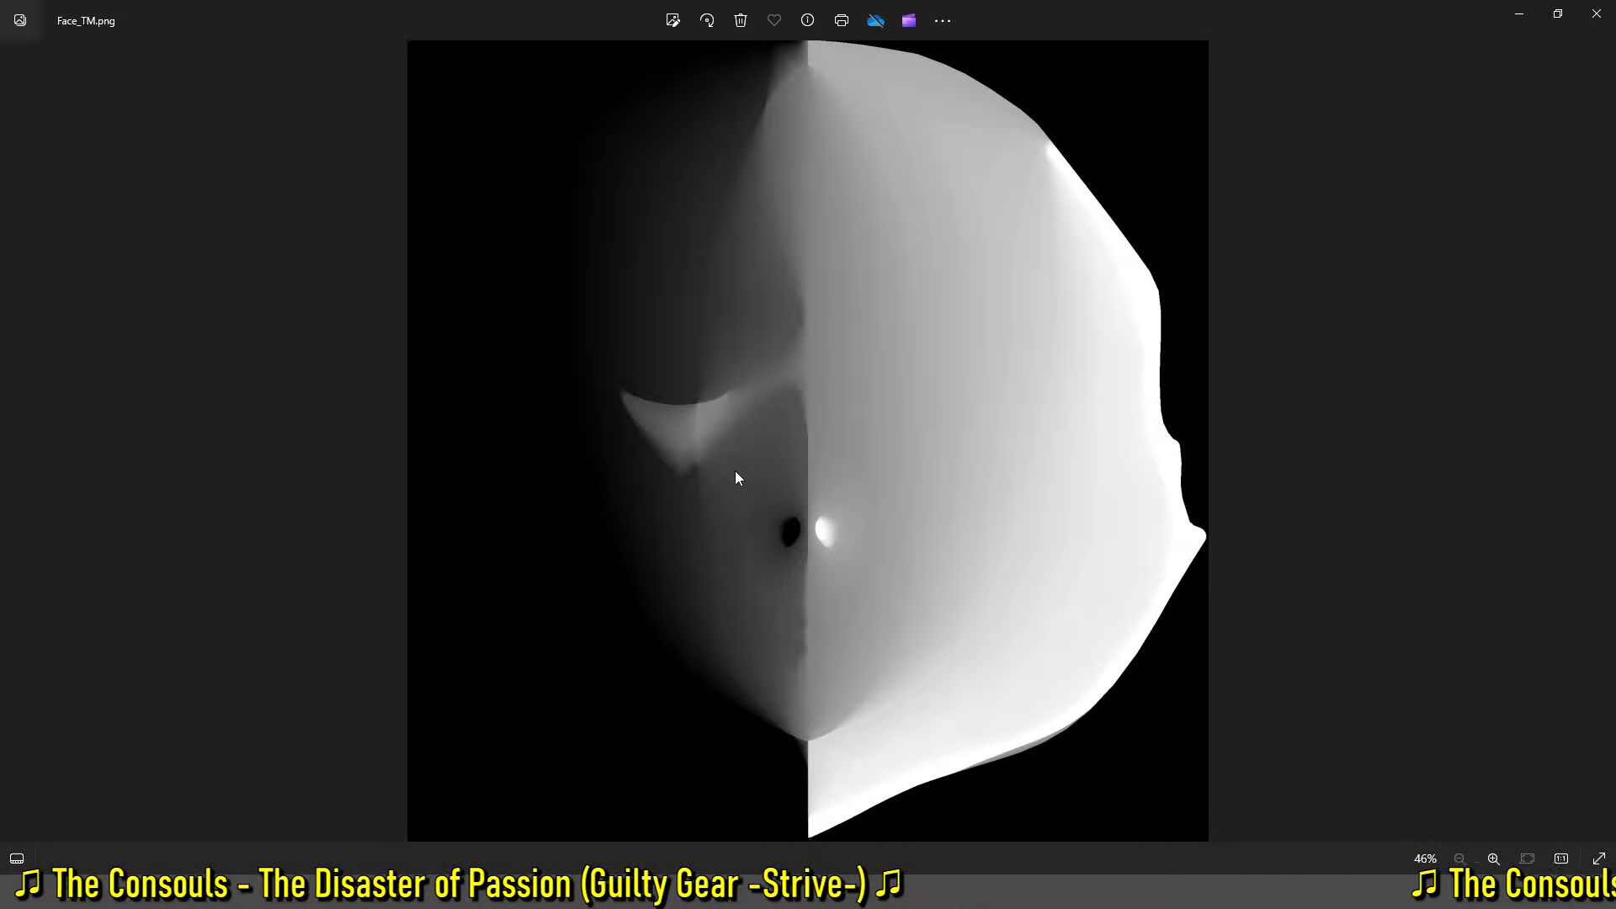
Compare the Face_TM_PS.png and Face_TM.png shadow maps in the image viewer and return to Photoshop
double_click(1293, 166)
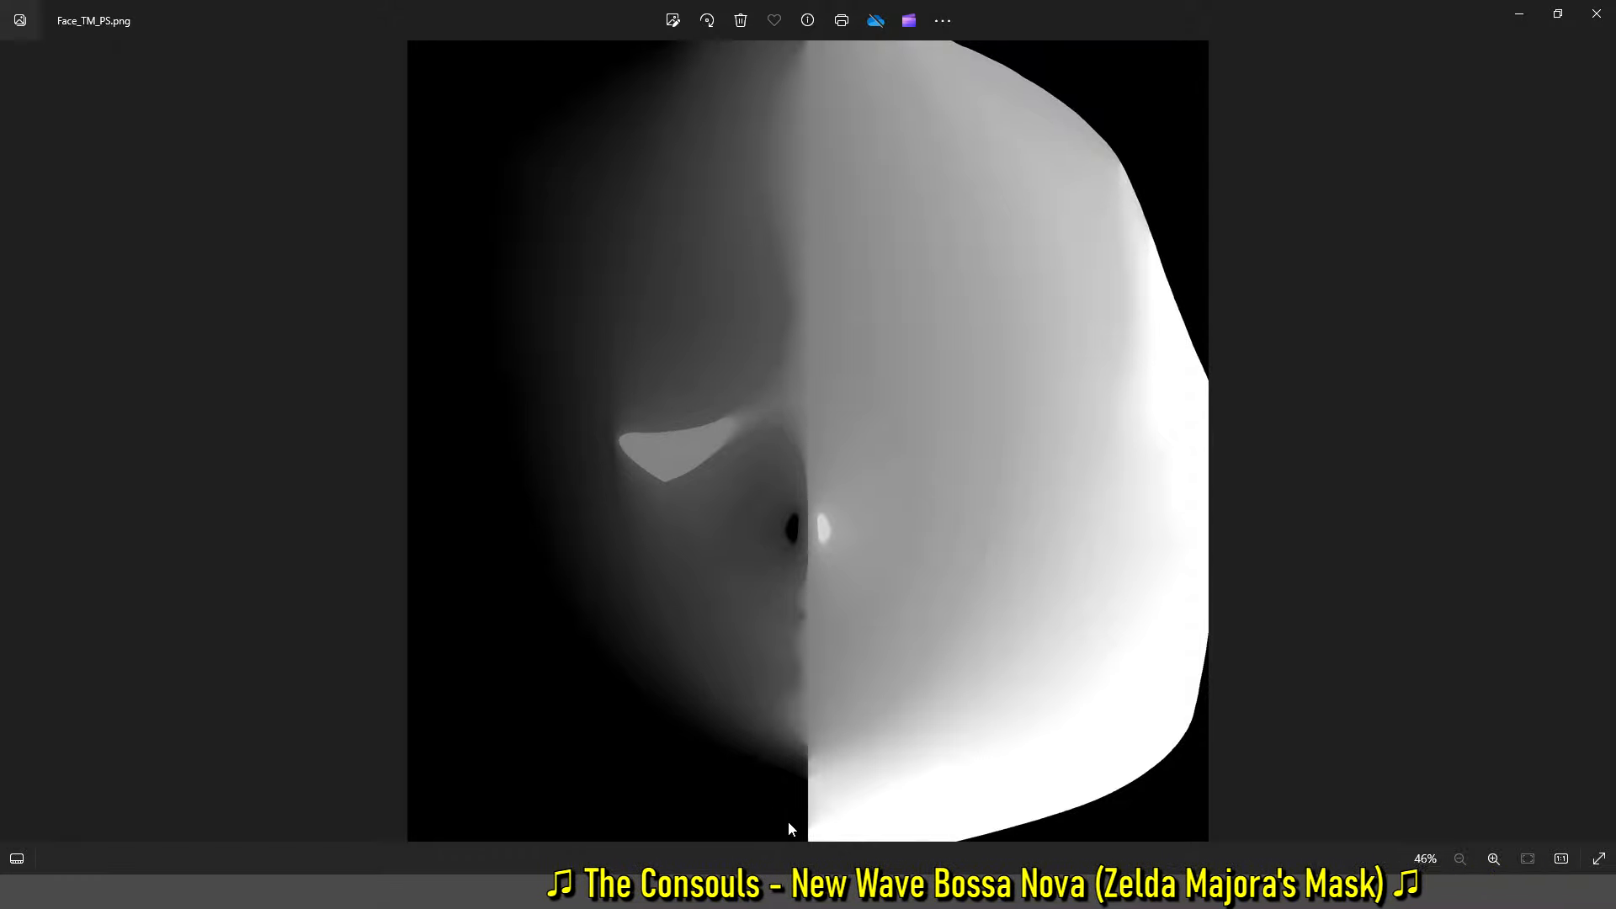
click(1508, 19)
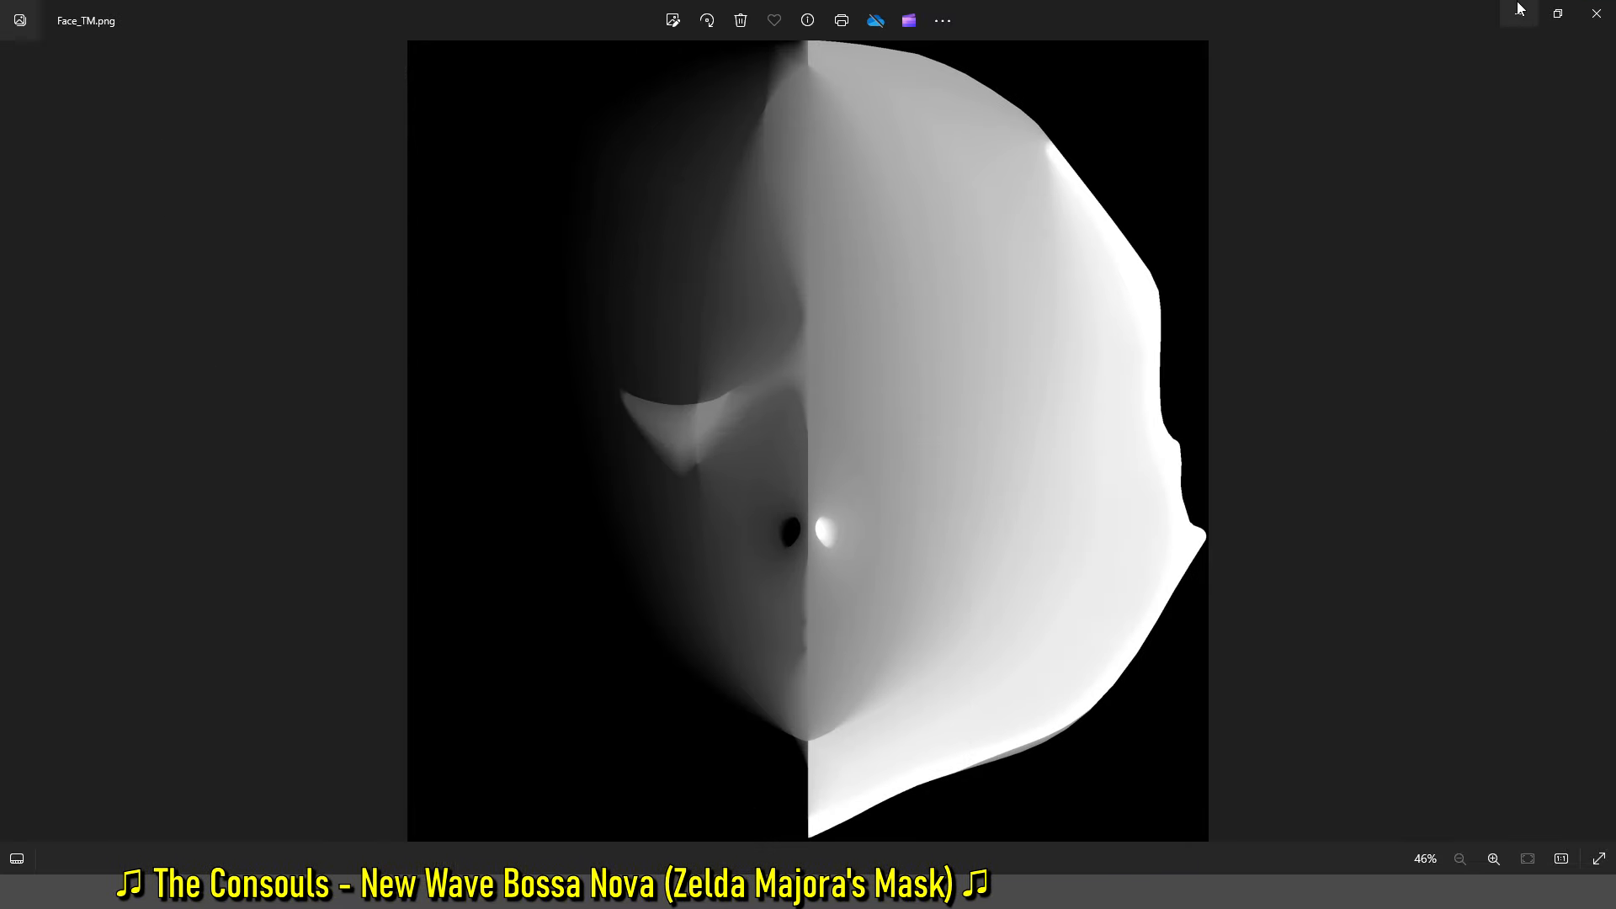
click(1508, 21)
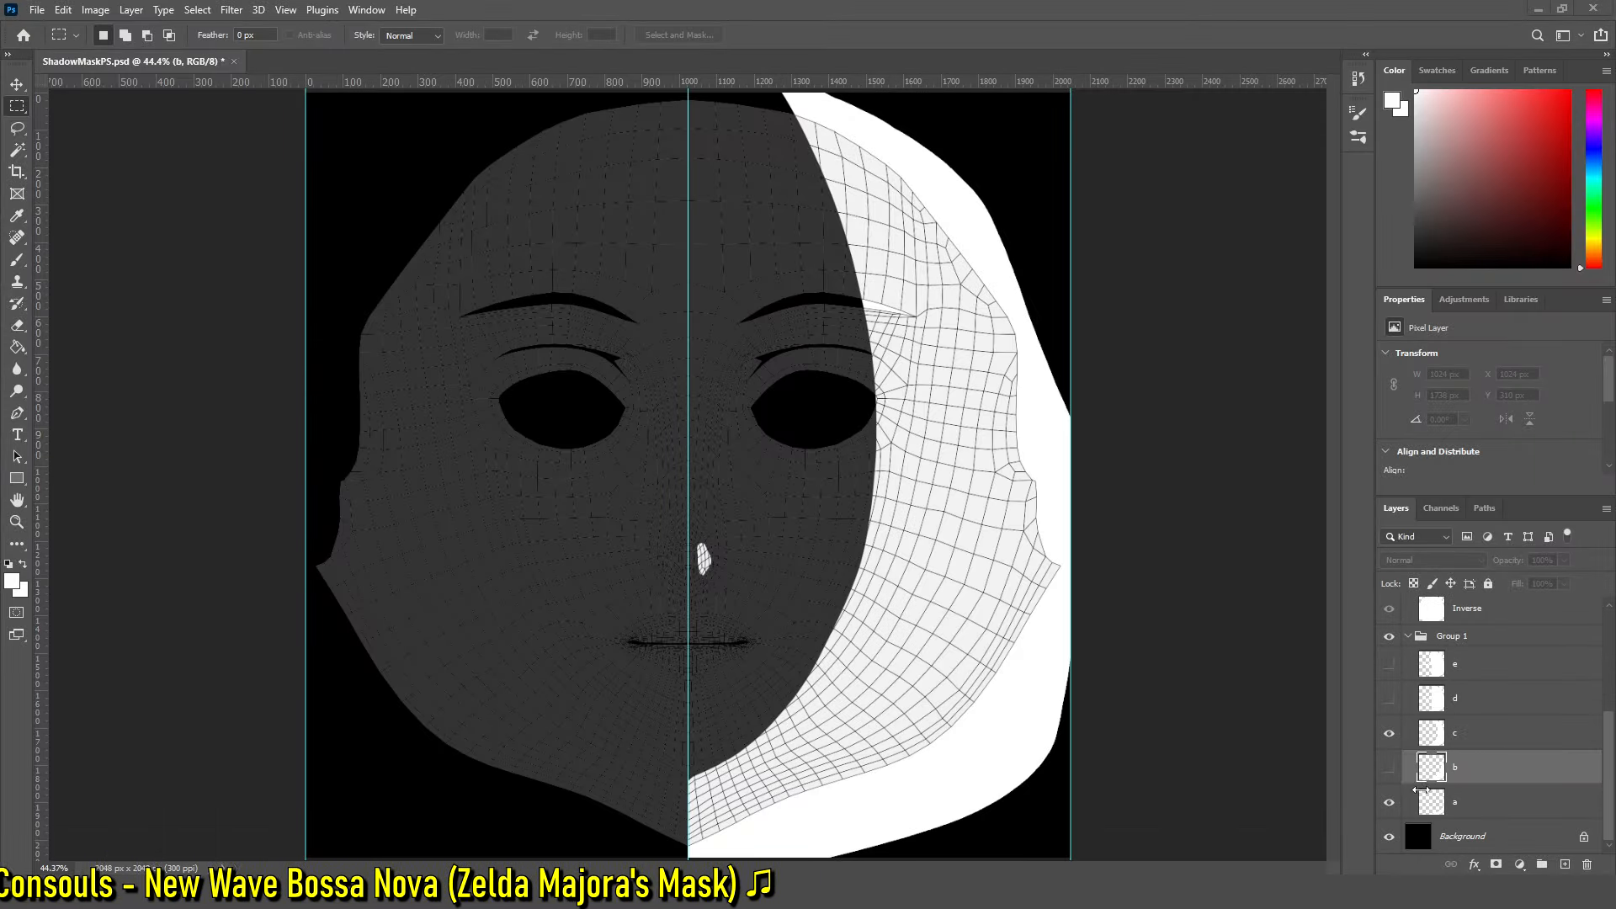
Toggle layers b and c to compare their shadow shapes, leaving layer c shown and layer b hidden
click(1390, 768)
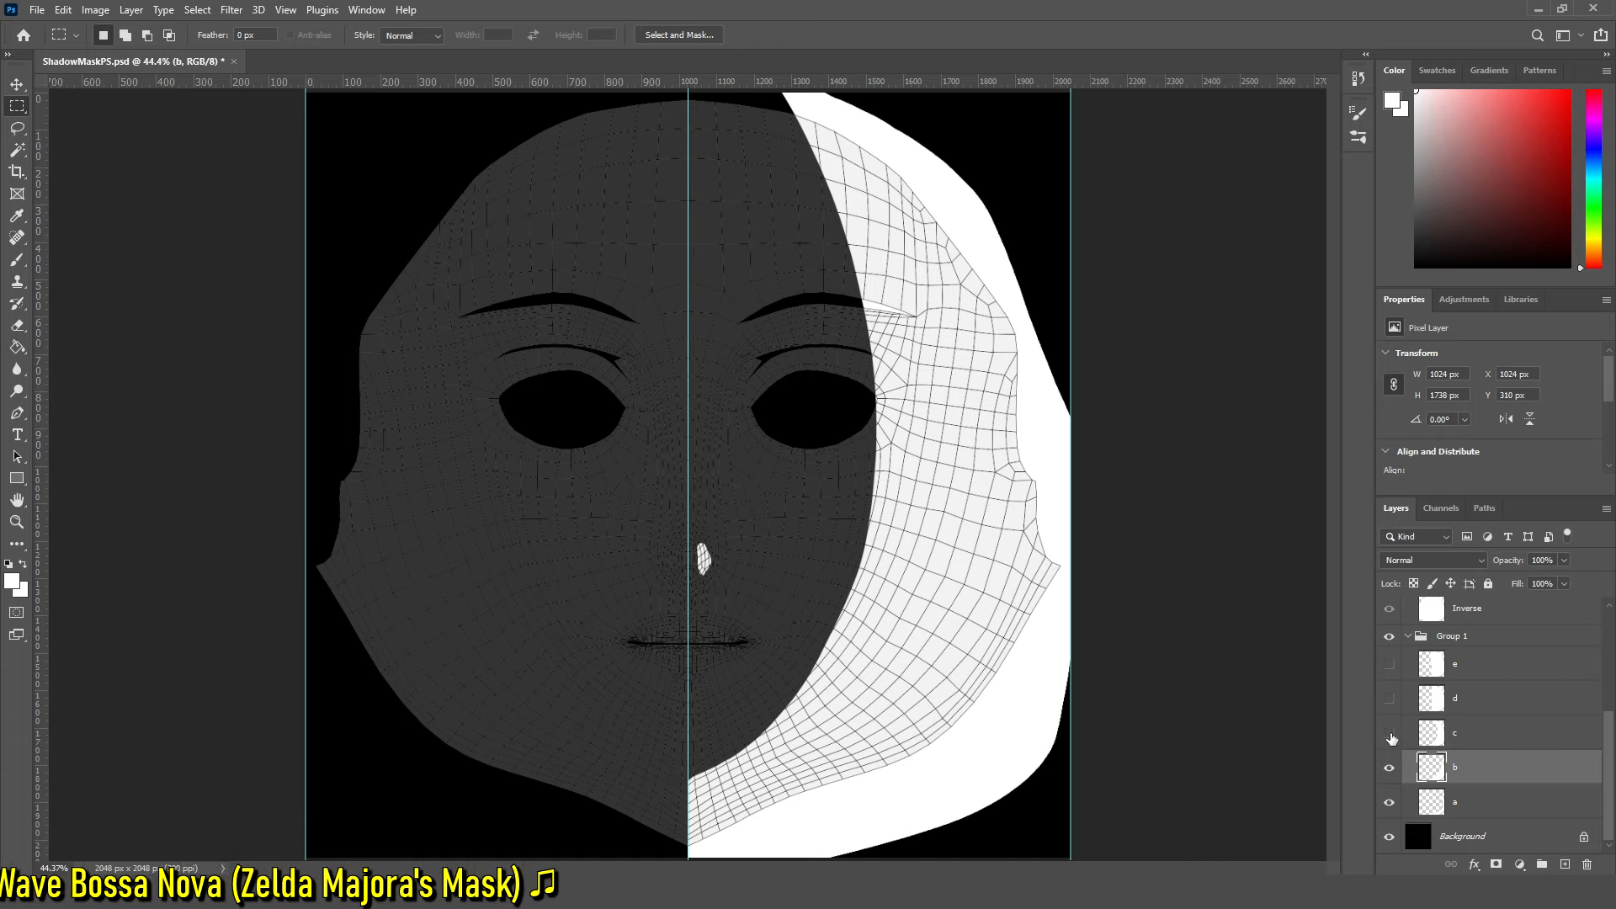
click(1390, 733)
click(1389, 771)
click(1389, 768)
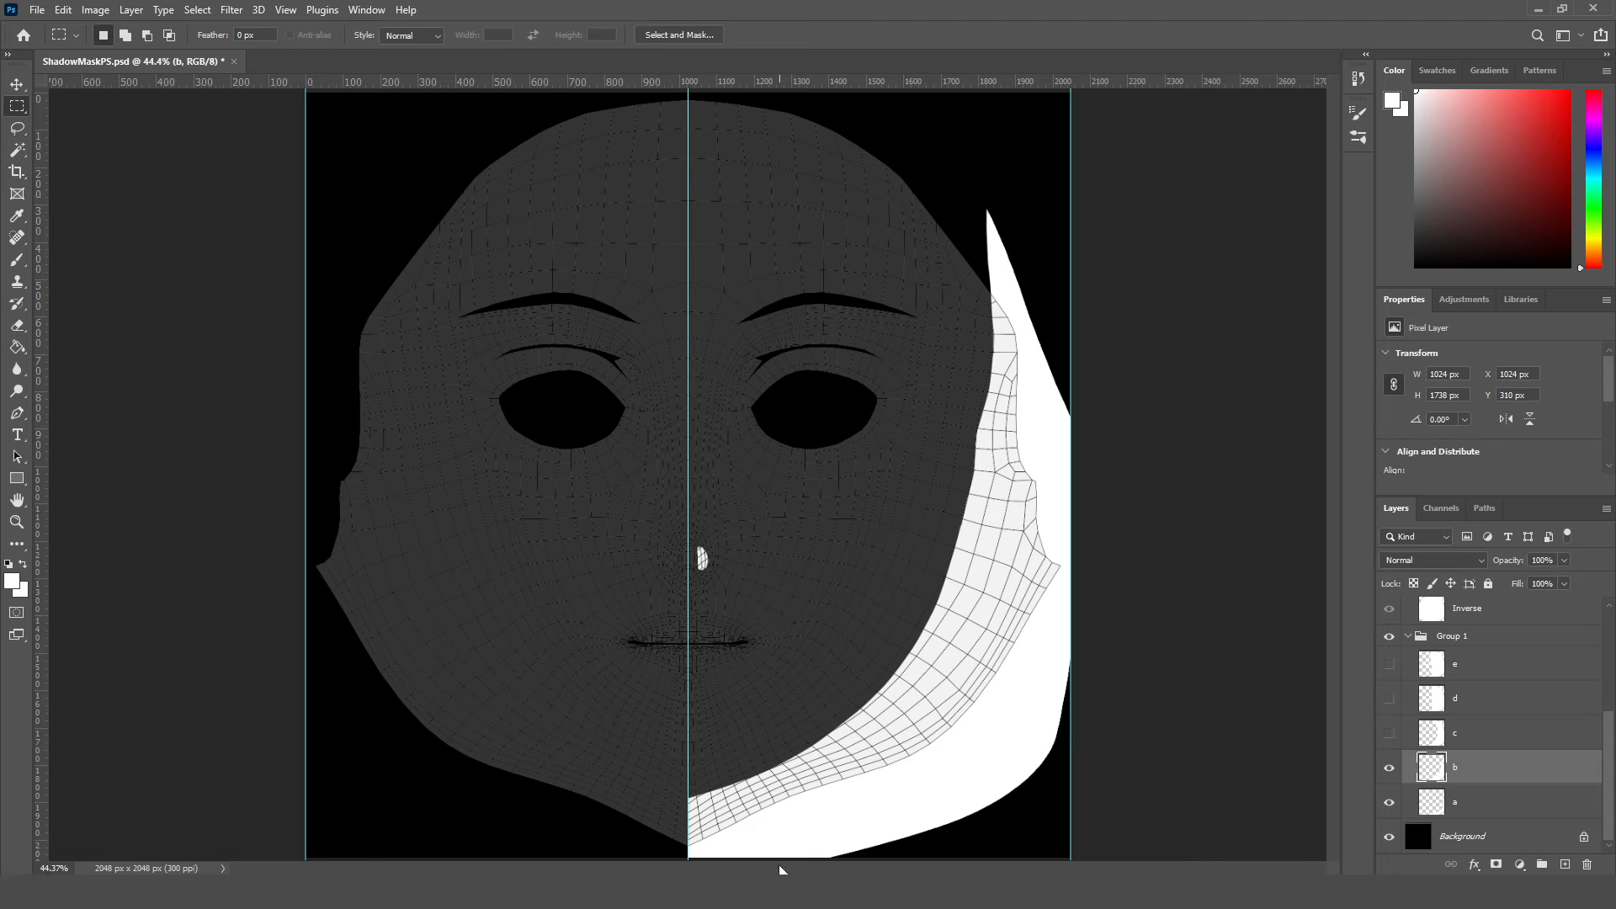
click(1389, 775)
click(1390, 734)
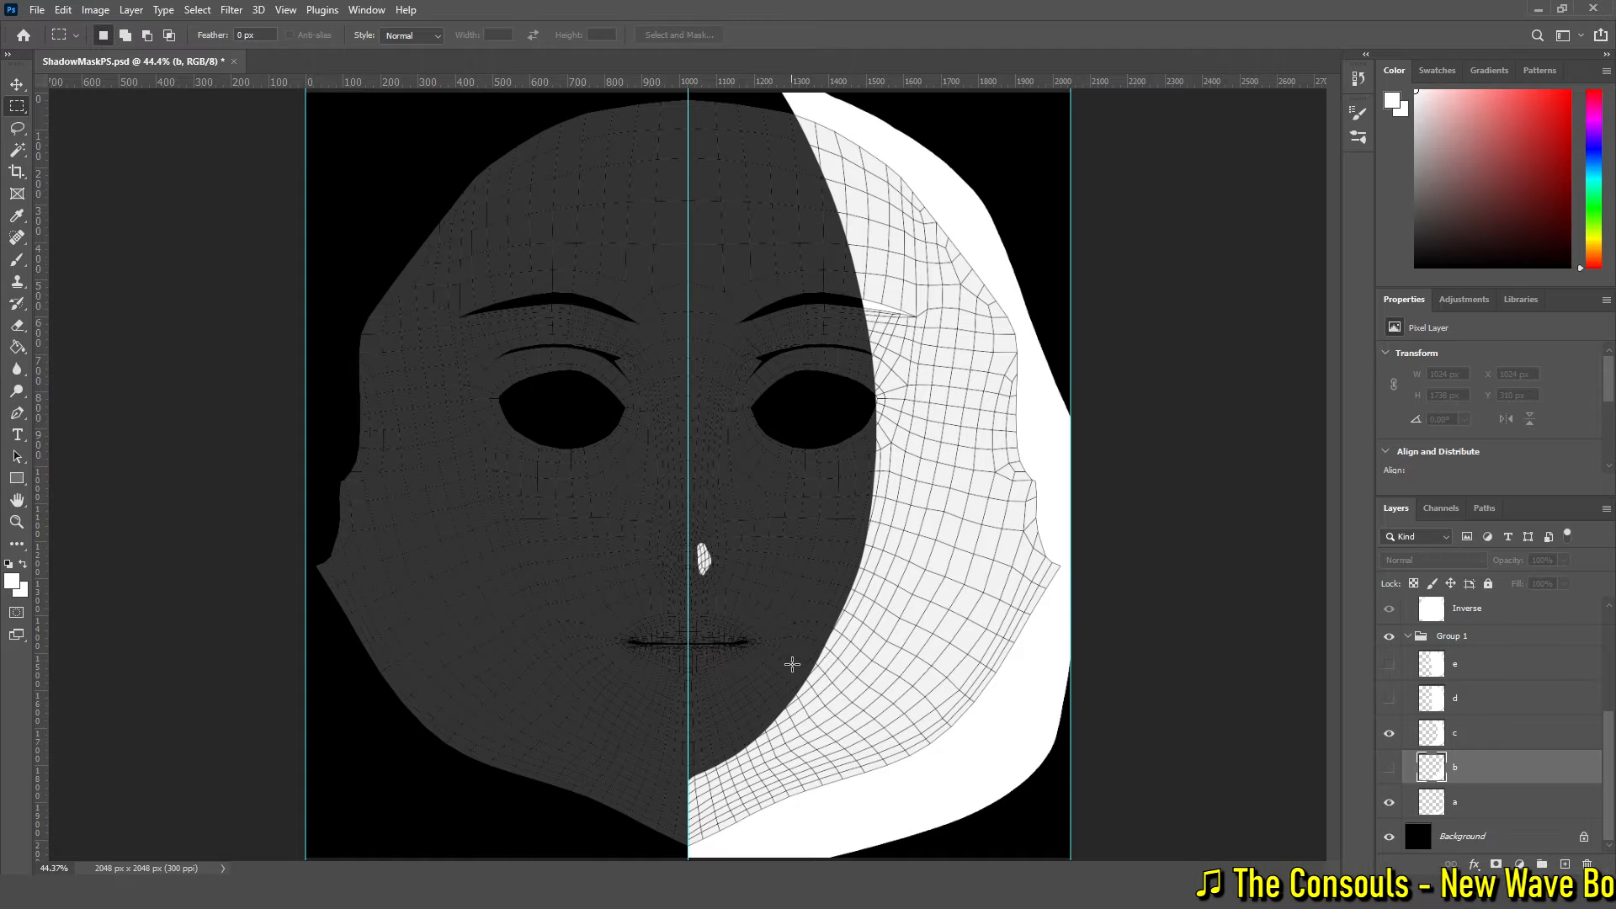
Preview layers d and e one at a time in place of layer c, and hide all the Group 1 layers
click(1388, 733)
click(1389, 698)
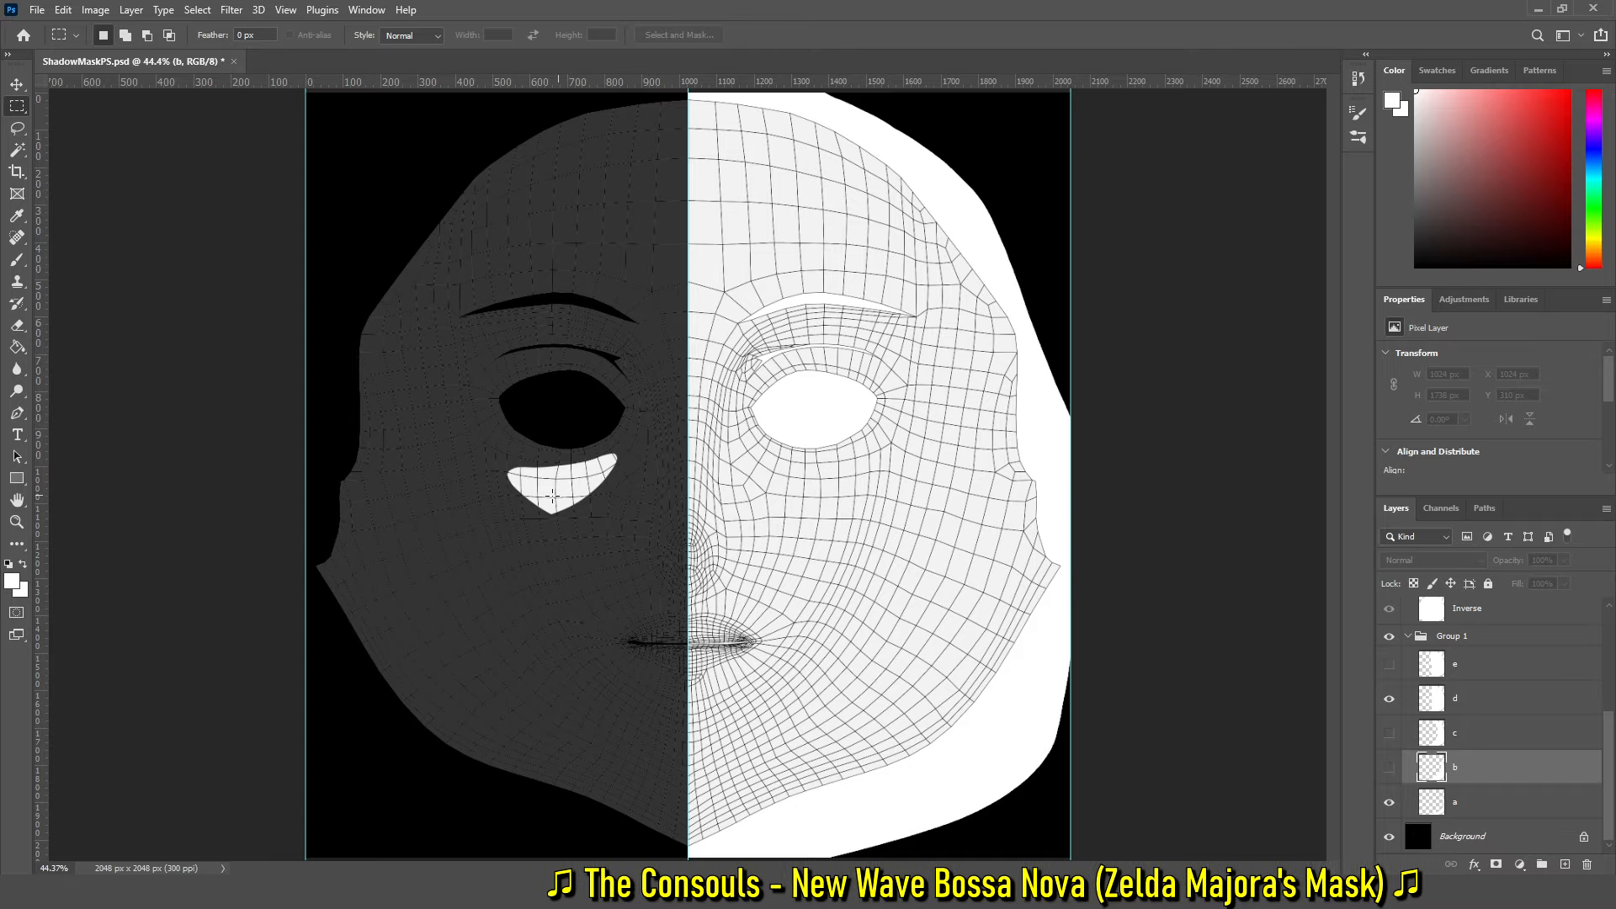
click(1389, 698)
click(1389, 664)
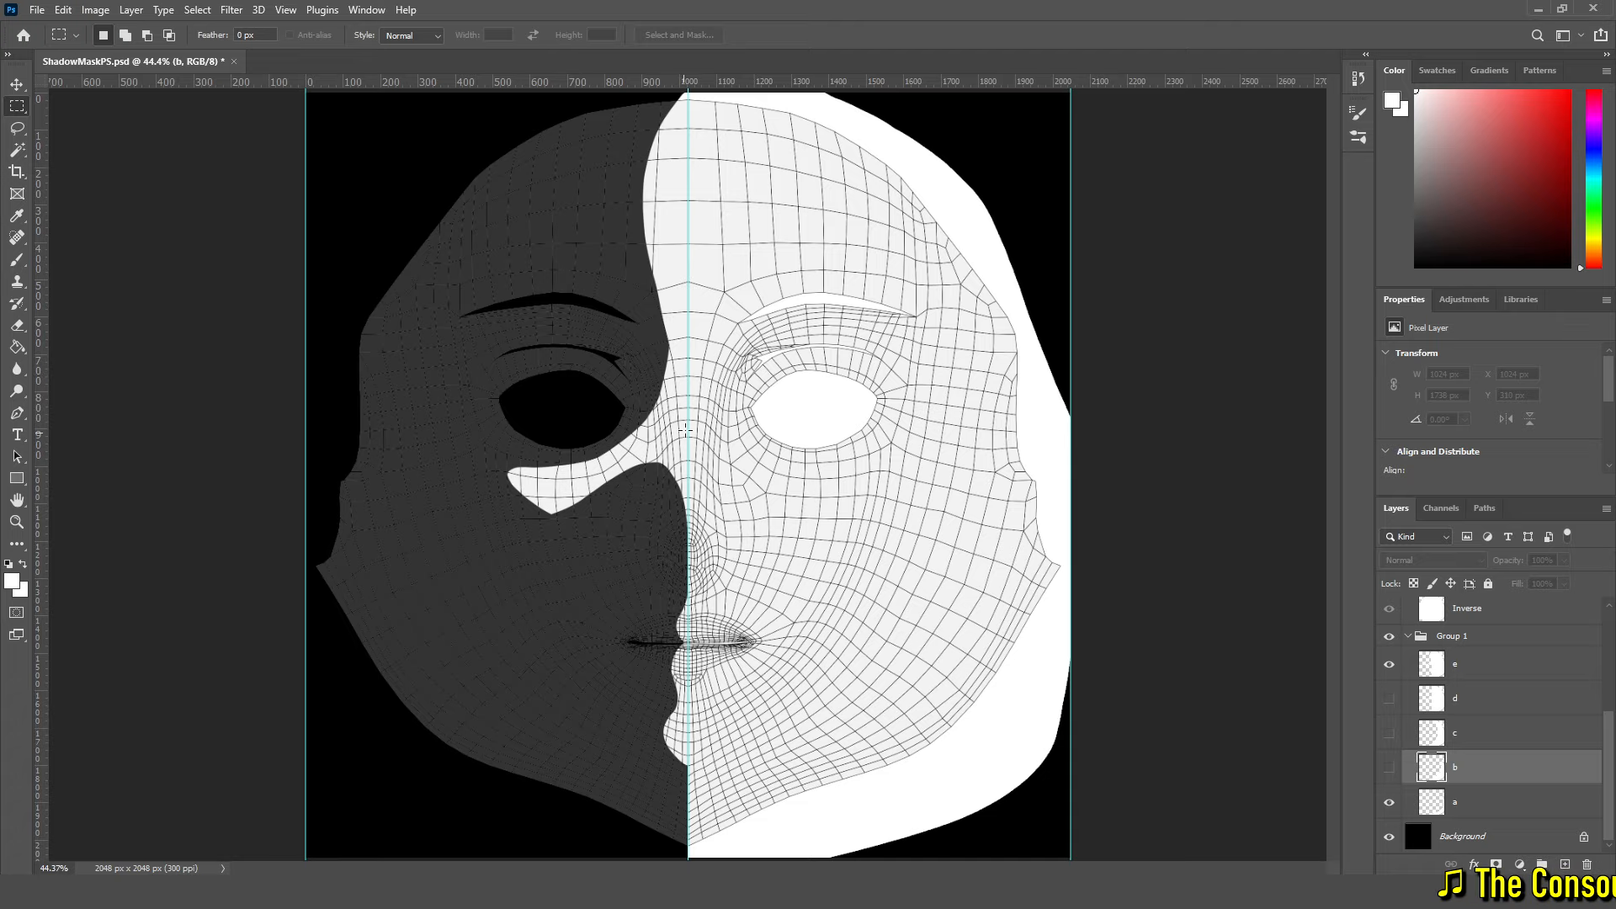
click(1389, 665)
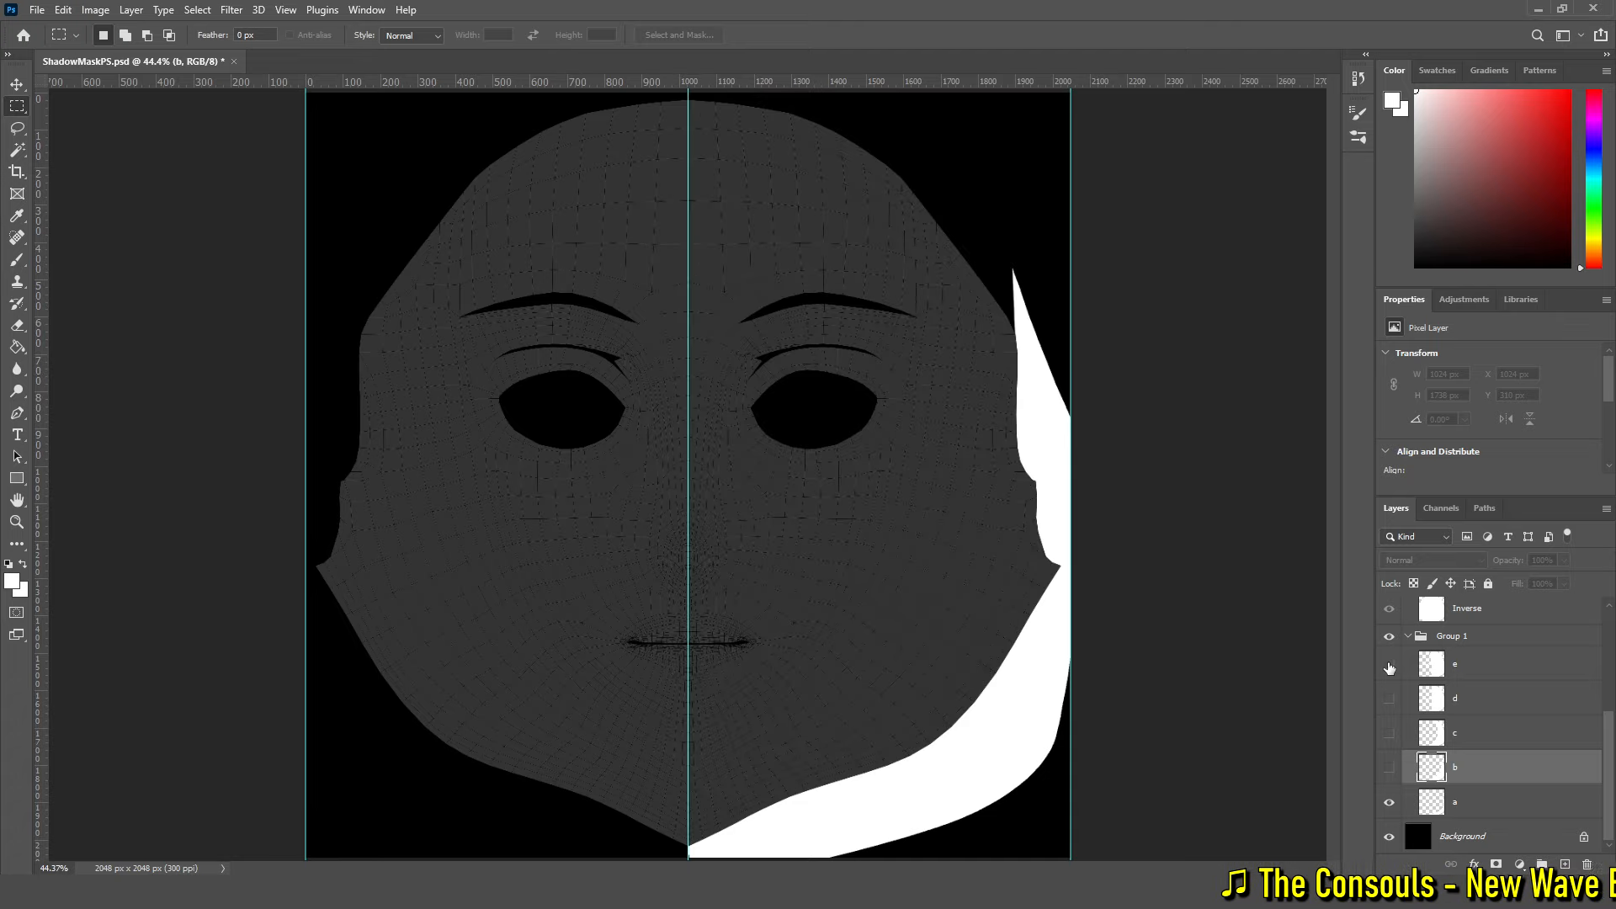
click(1389, 801)
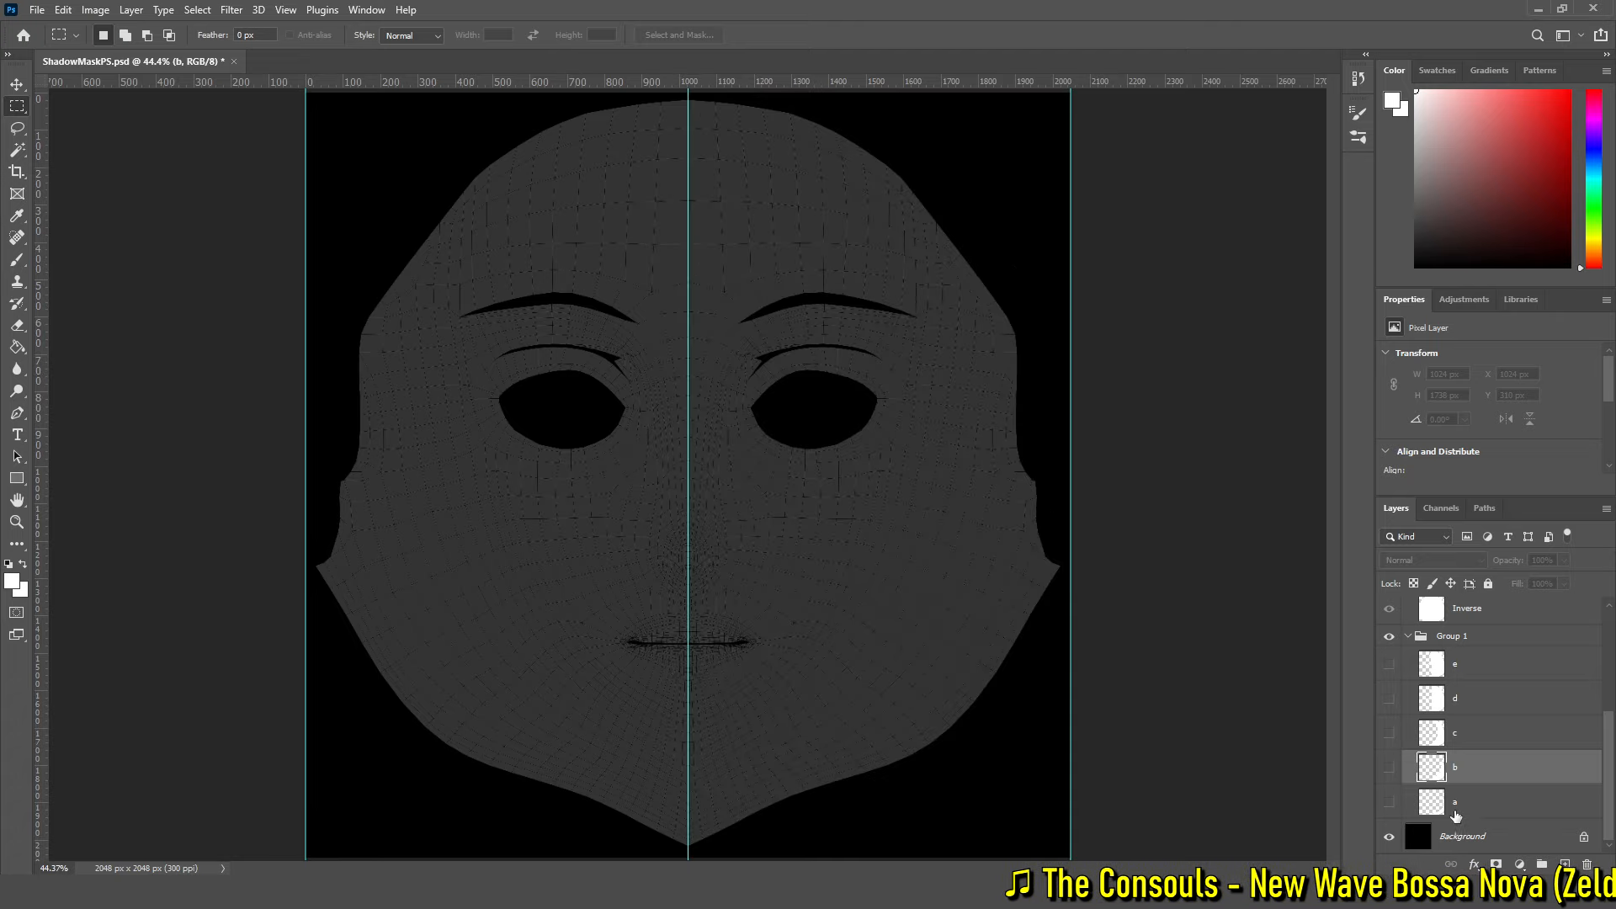
Select the Background layer and toggle layers b, c and d on and off to preview the shadow shapes individually
click(1470, 844)
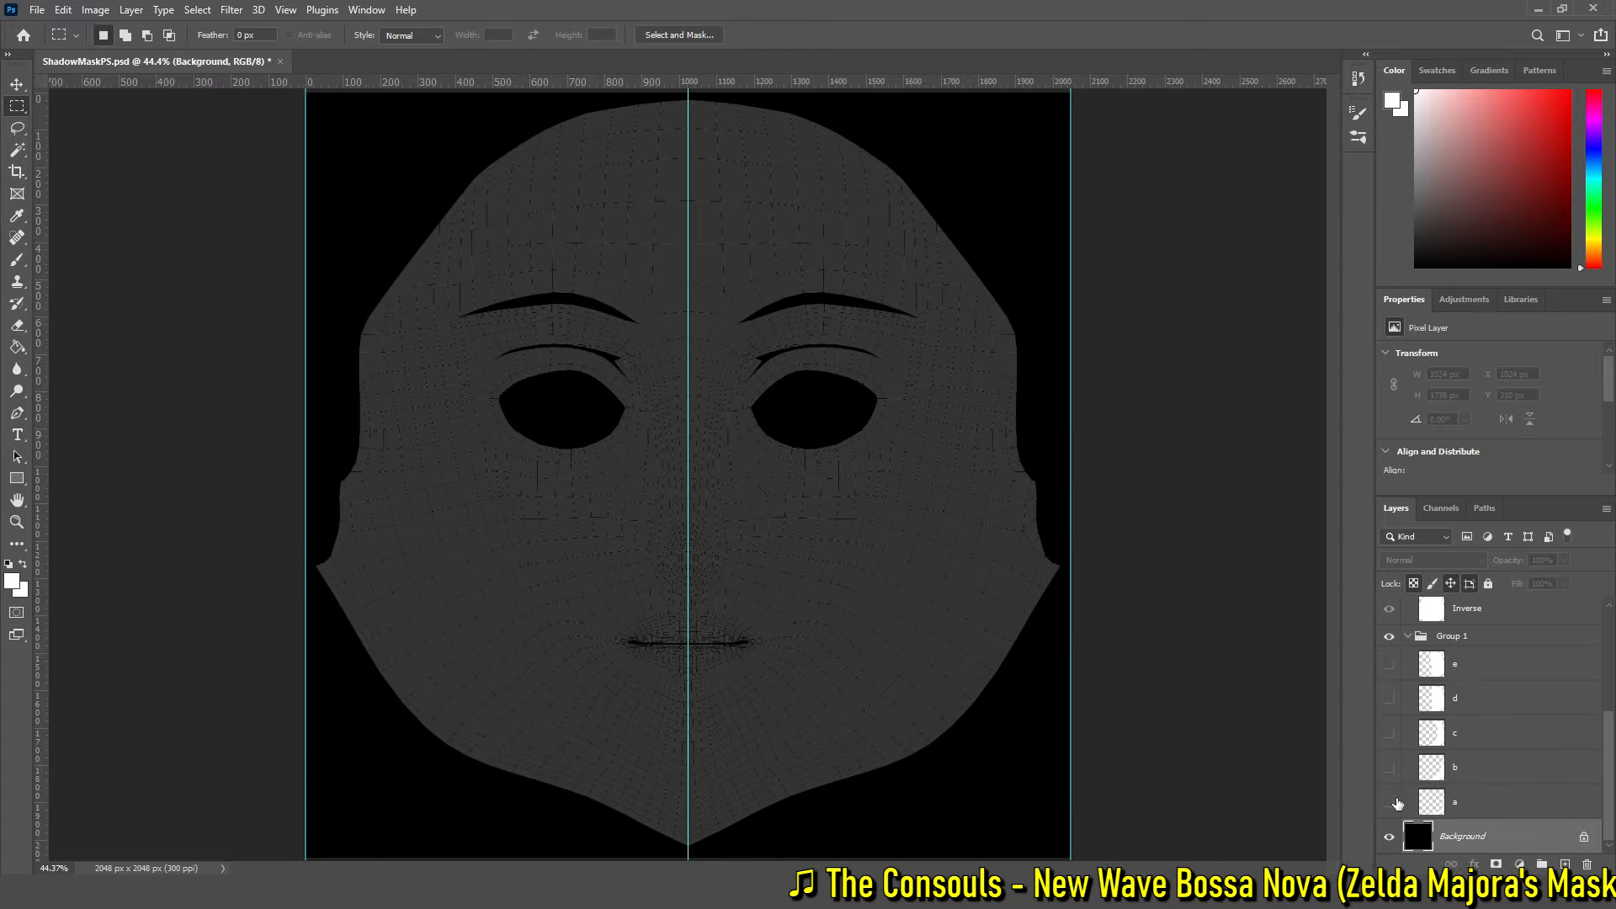
click(1389, 768)
click(1389, 768)
click(1390, 775)
click(1390, 735)
click(1391, 735)
click(1397, 700)
click(1398, 700)
Show Group 2 with only its Inverse layer visible and look through the layers of both groups
scroll(1402, 703, up, 3)
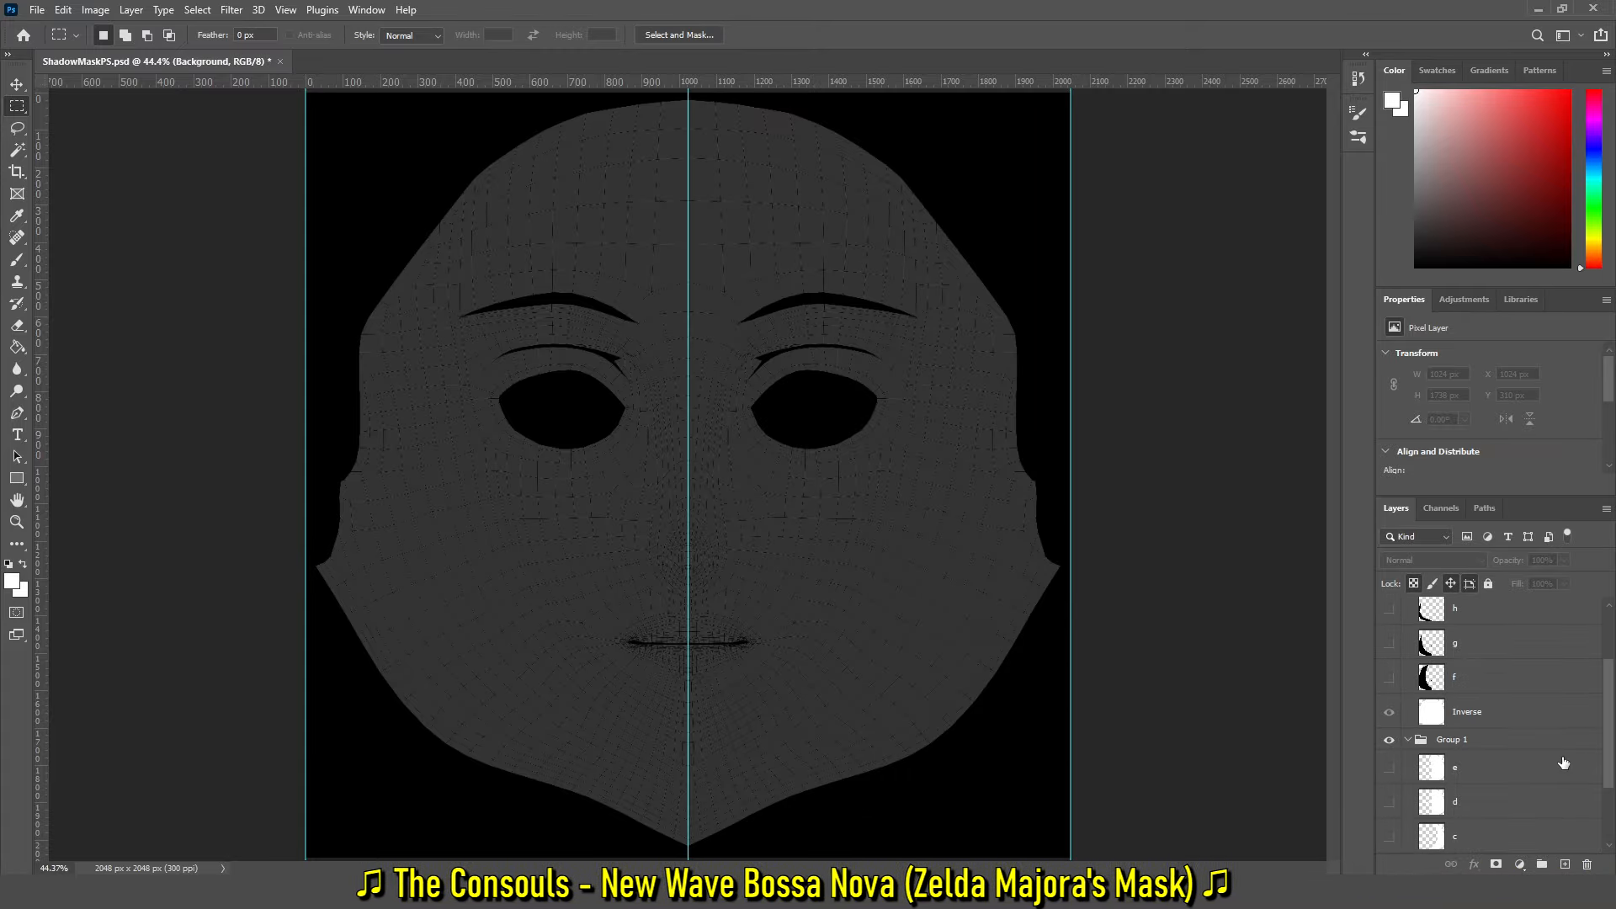
click(1389, 642)
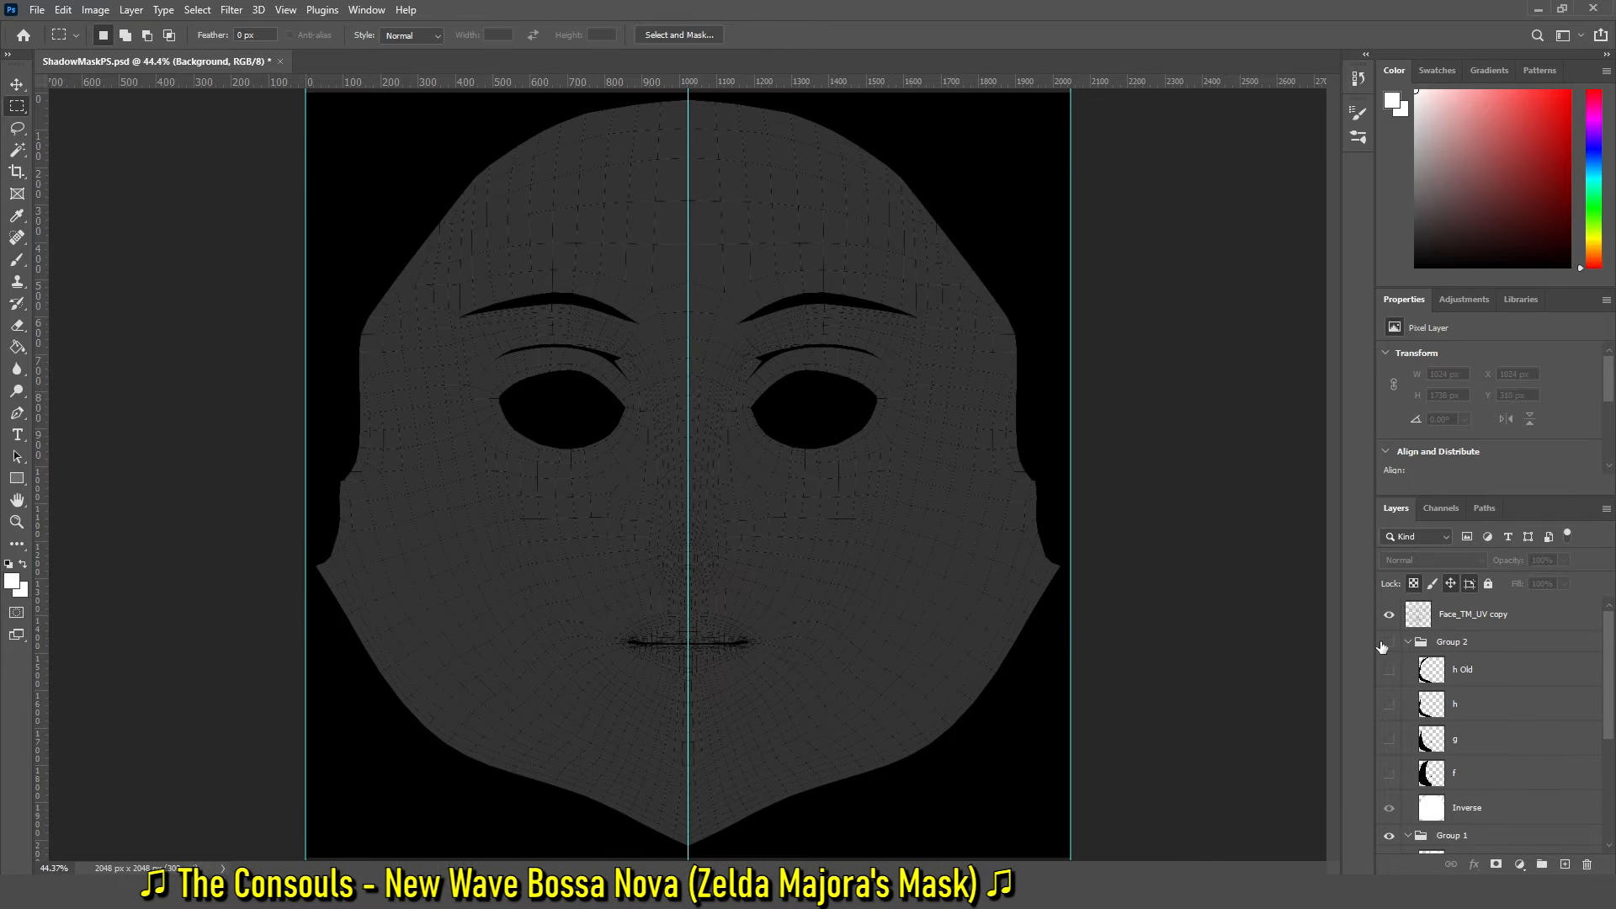
alt+scroll(824, 613, down, 2)
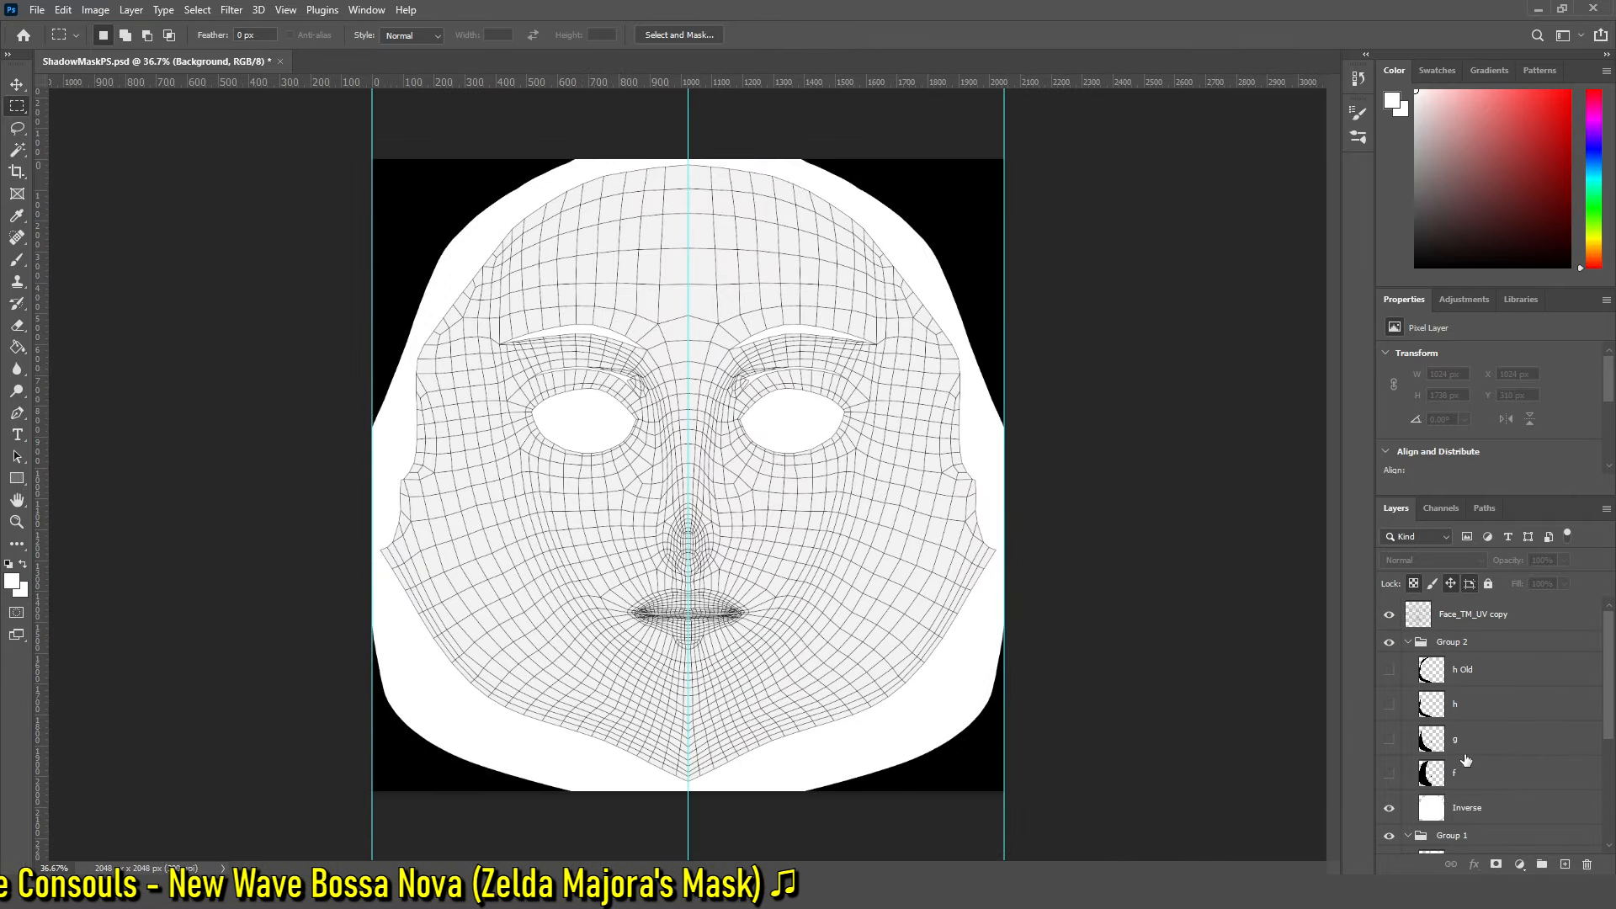
scroll(1507, 753, down, 3)
scroll(1504, 754, up, 2)
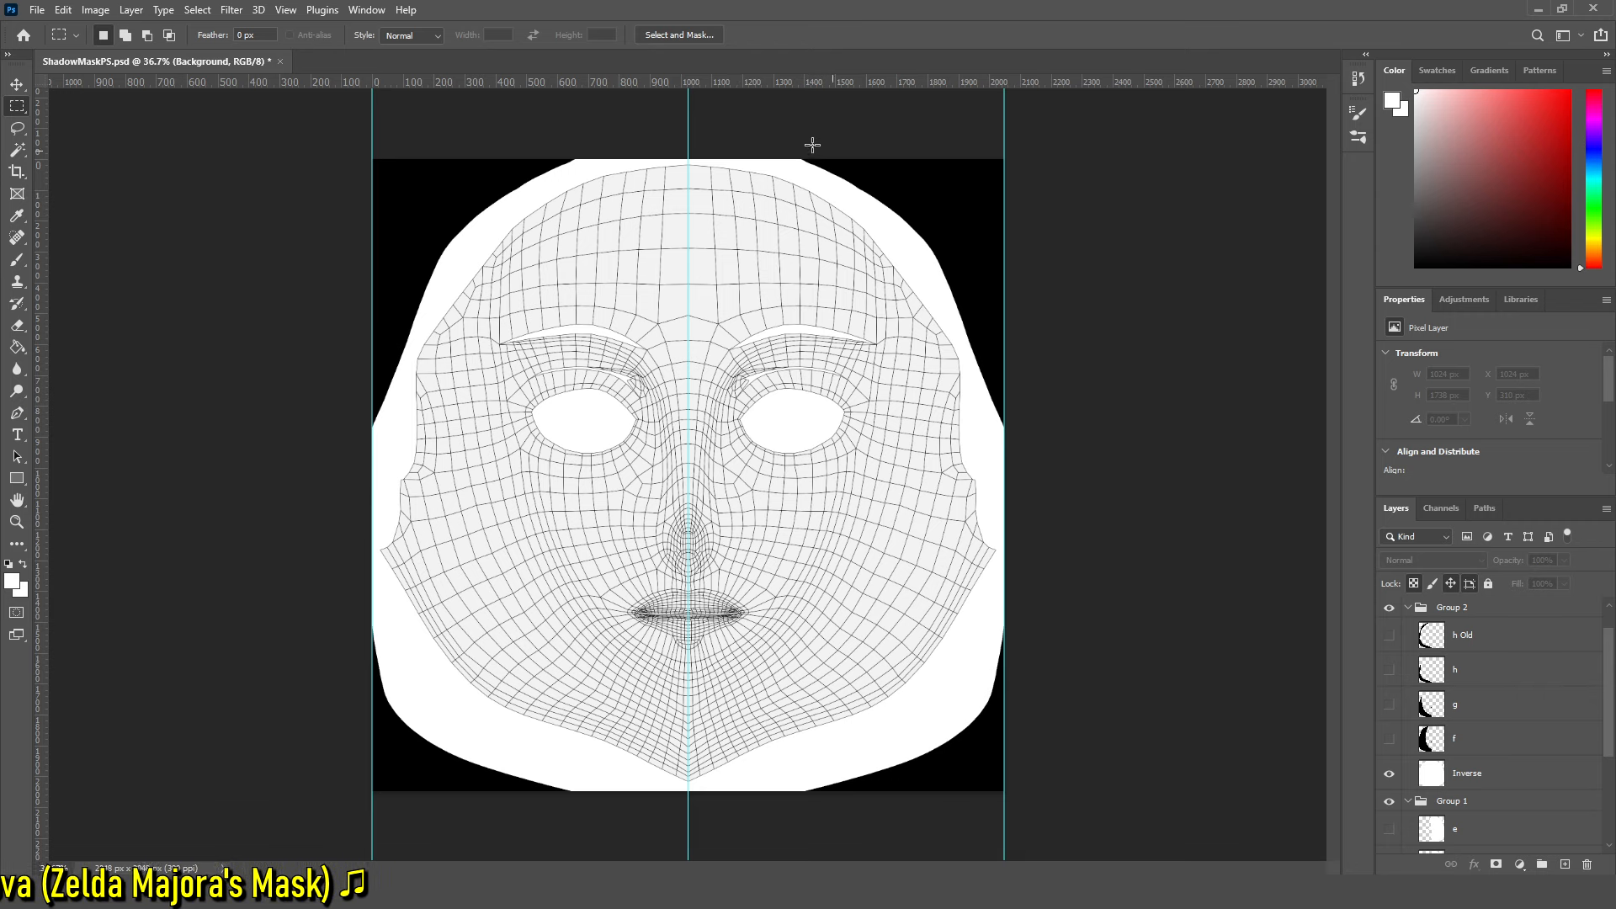
scroll(1469, 790, down, 3)
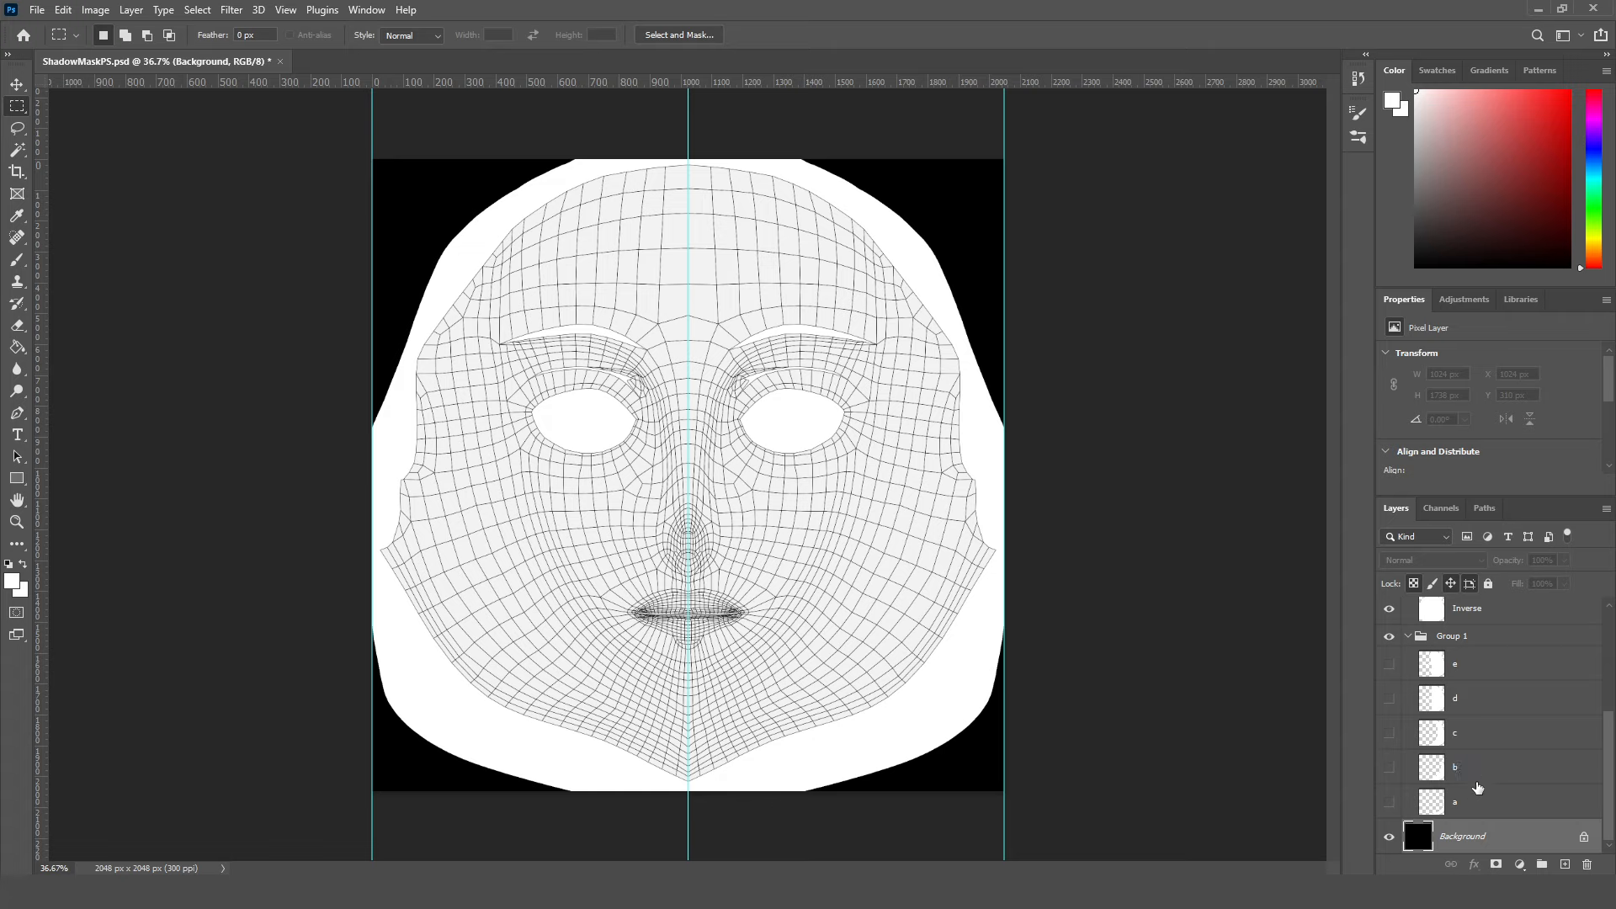
scroll(1504, 729, up, 2)
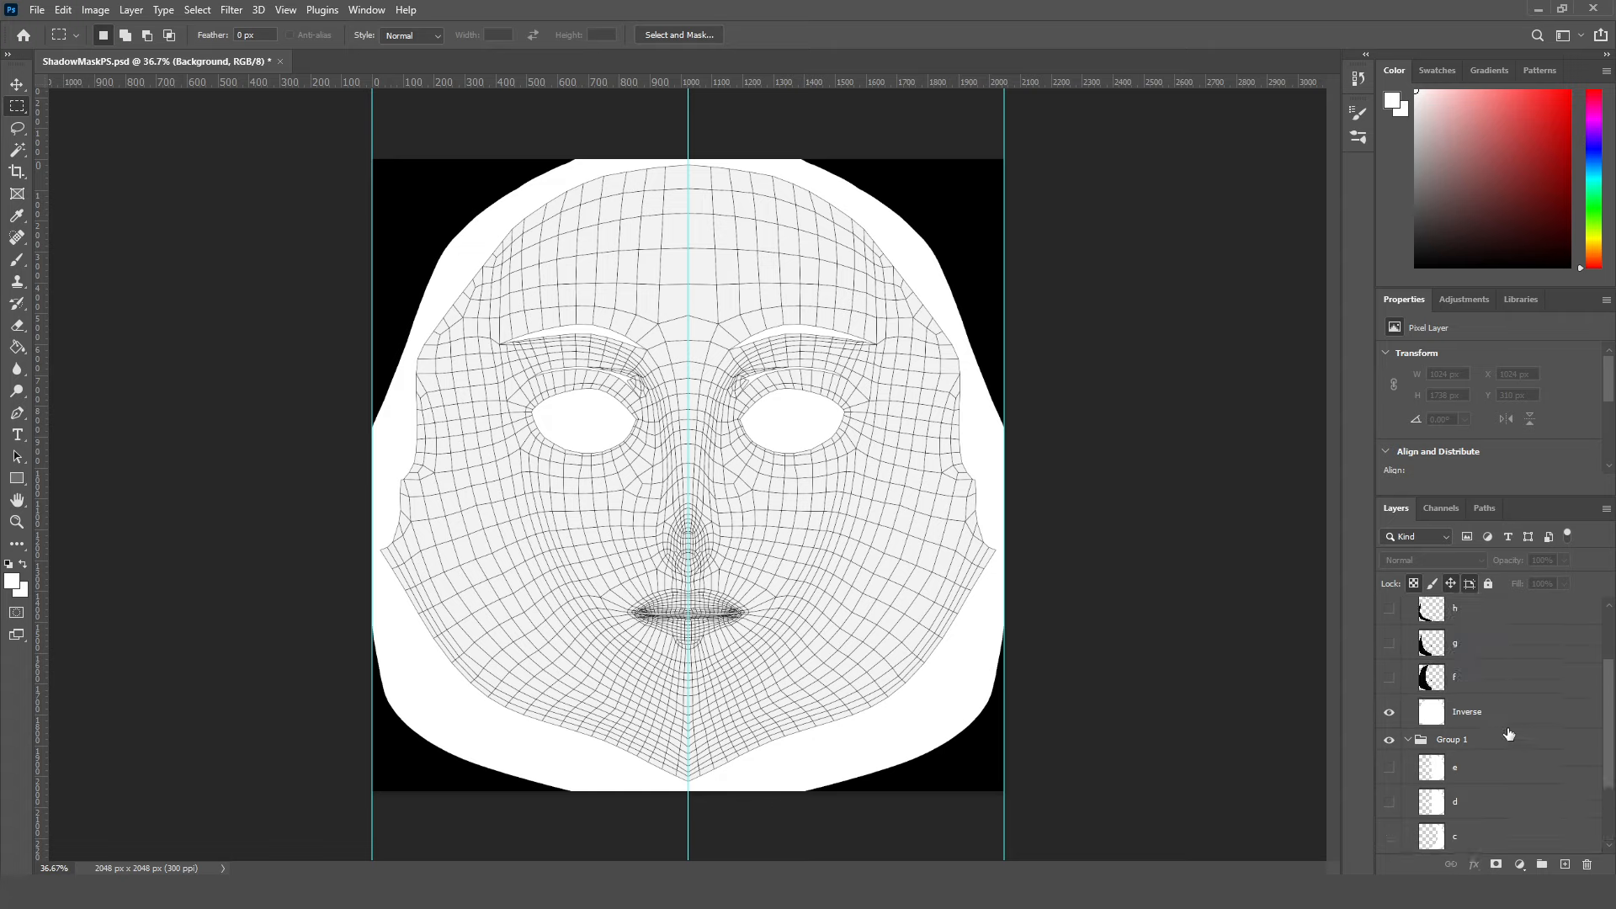
Preview layer f in Group 2 over the Inverse layer, then replace it with layer g
click(1389, 678)
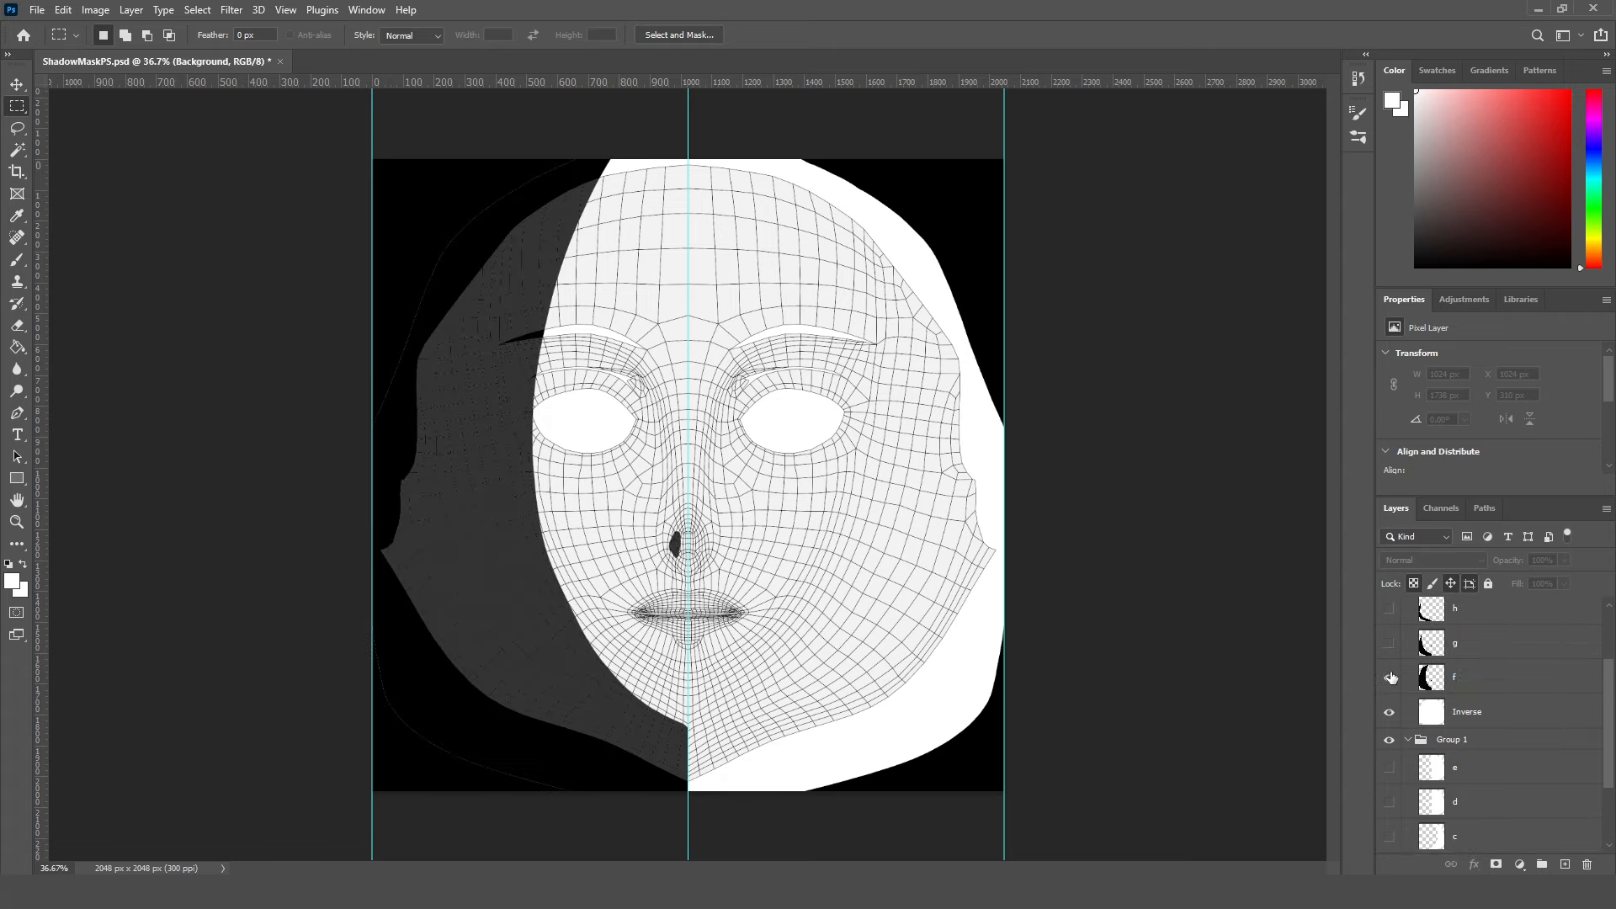
scroll(1444, 698, down, 3)
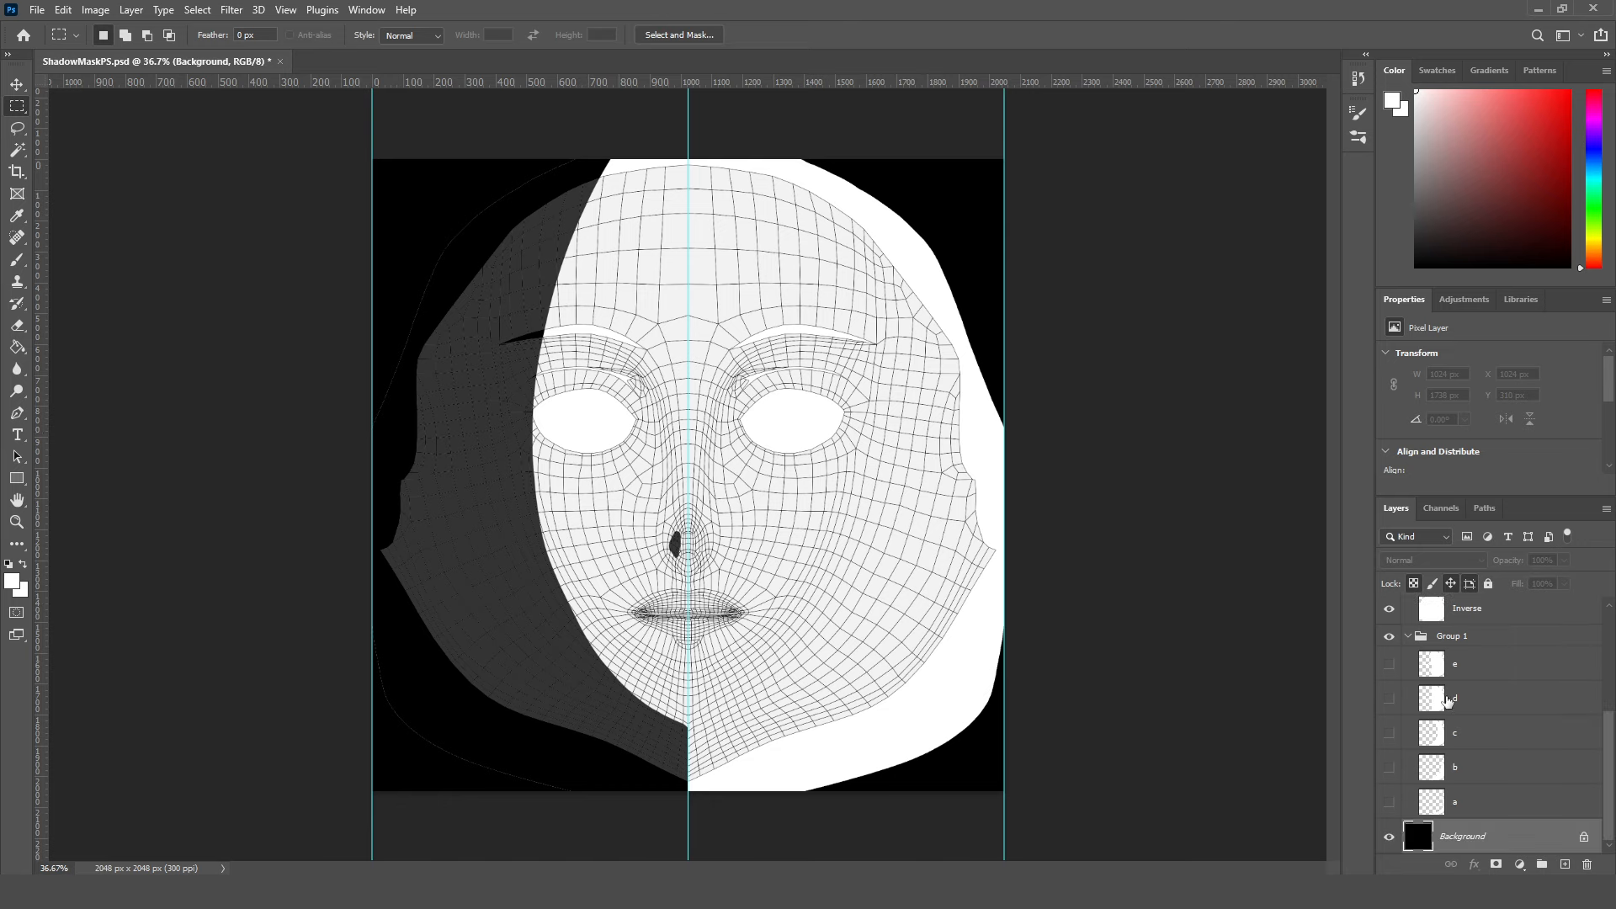
scroll(1482, 707, up, 2)
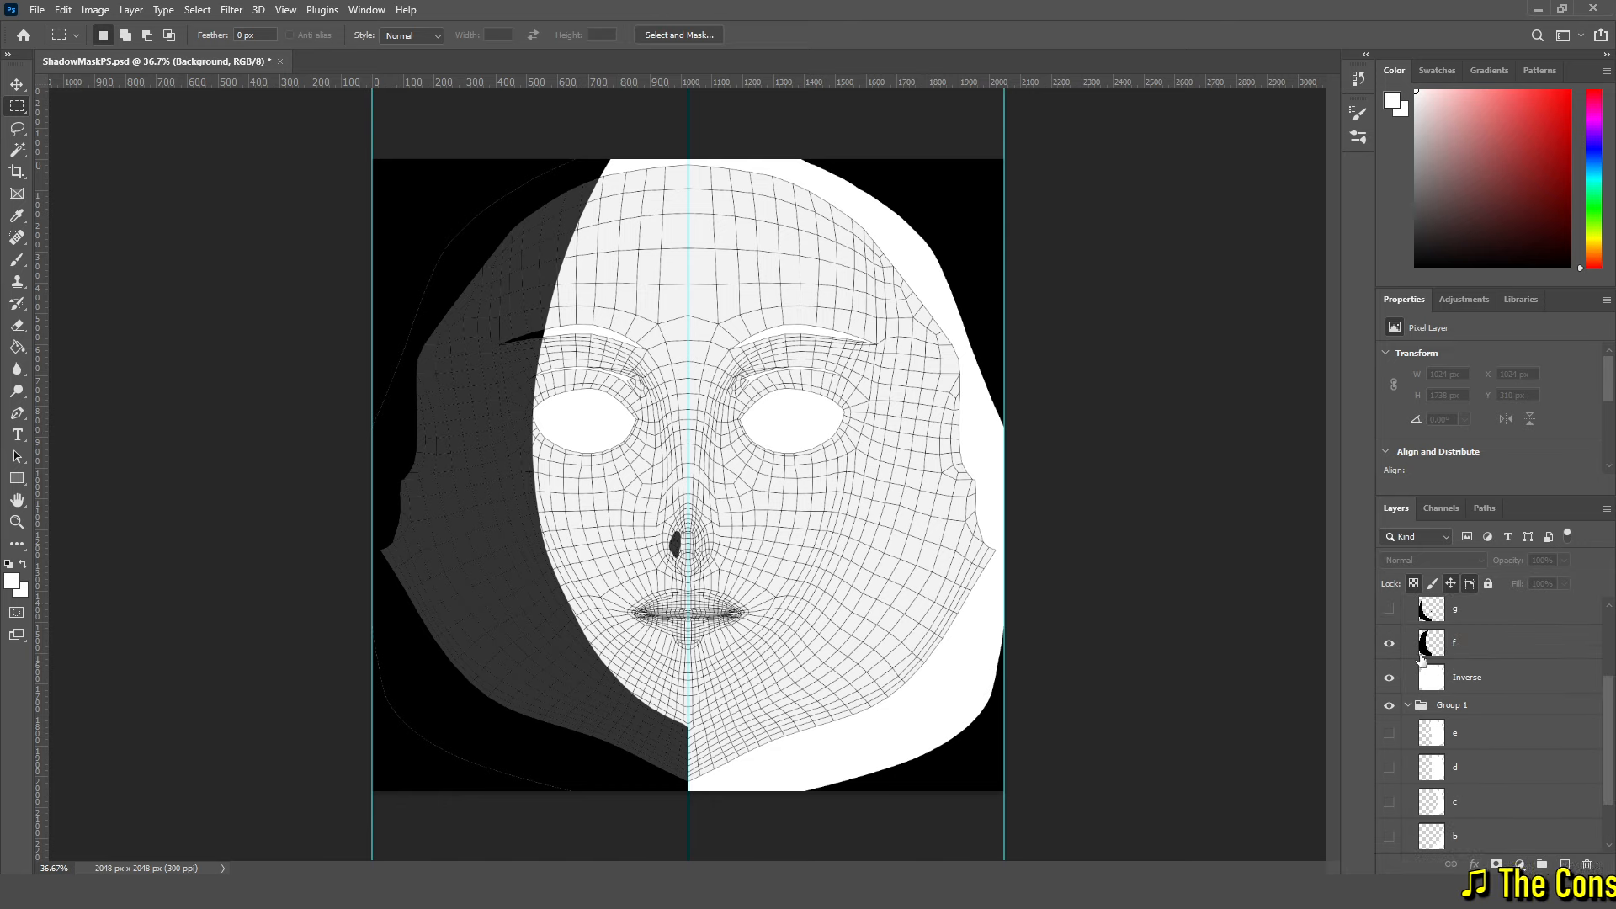
alt+scroll(768, 568, up, 1)
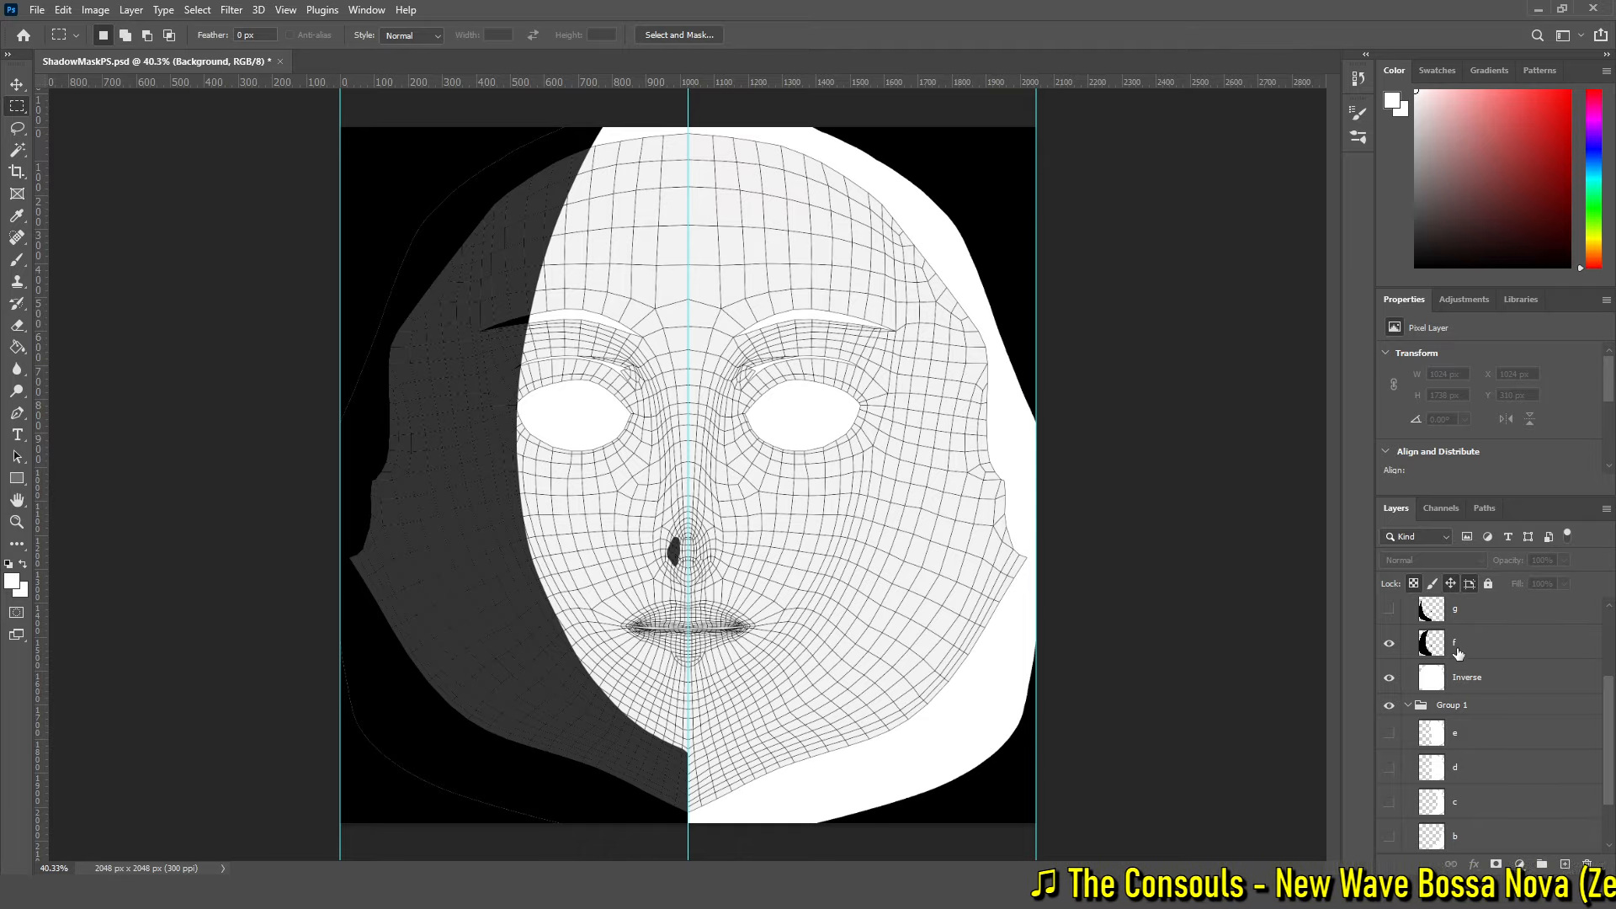
click(1390, 643)
click(1390, 612)
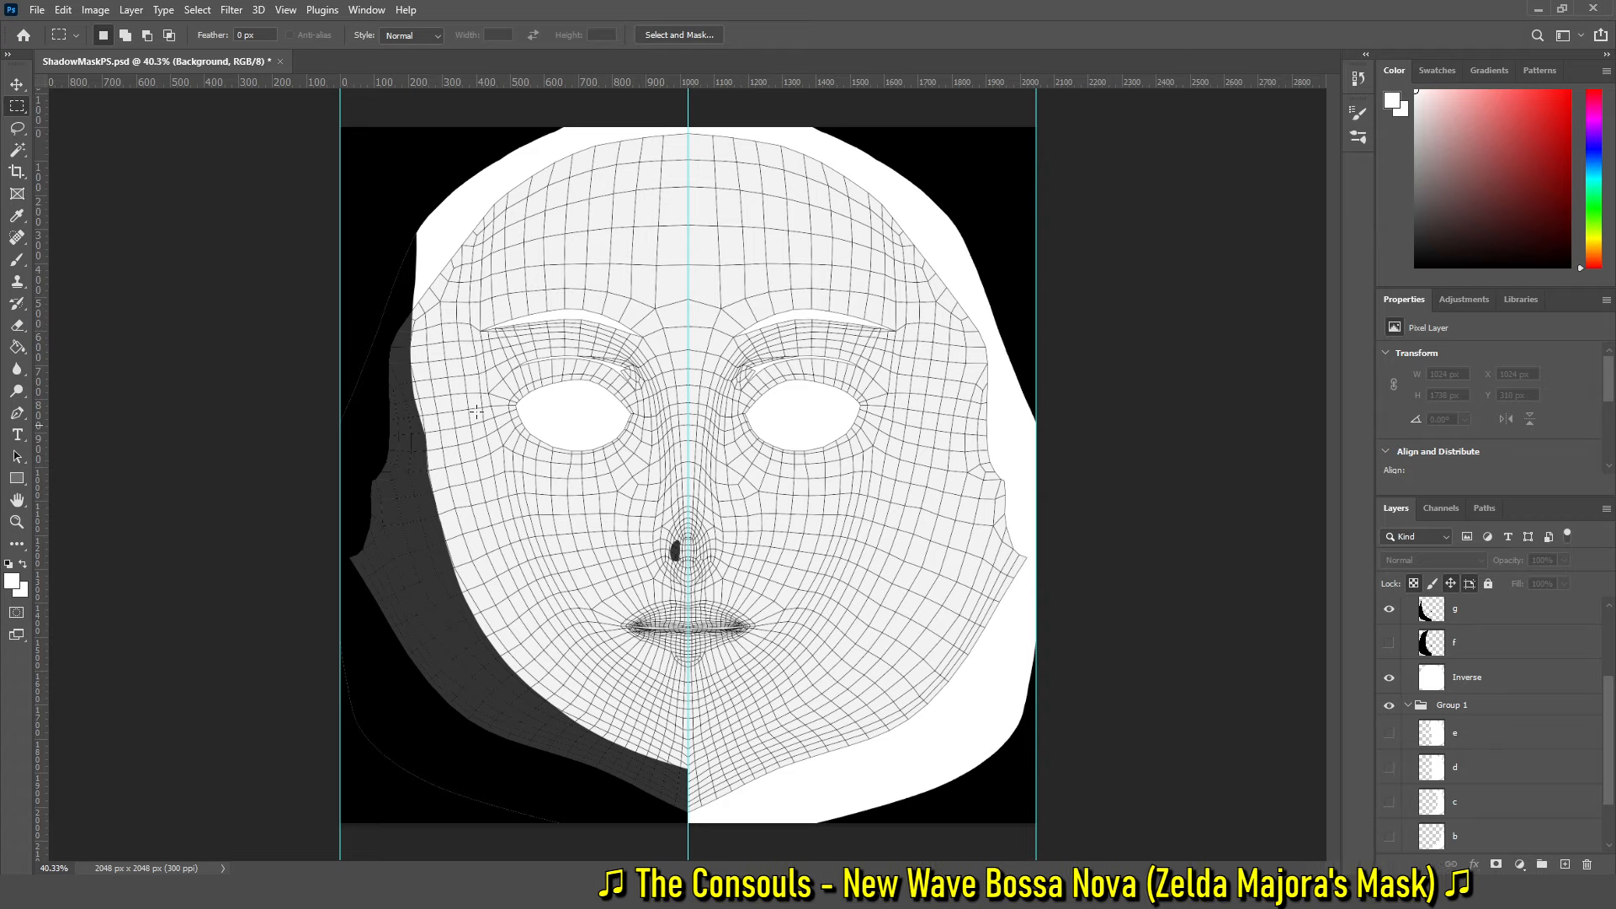
Preview layer h in Group 2 instead of layer g, then hide both the Face_TM_UV copy overlay and layer h
scroll(1472, 623, up, 2)
click(1388, 678)
click(1389, 643)
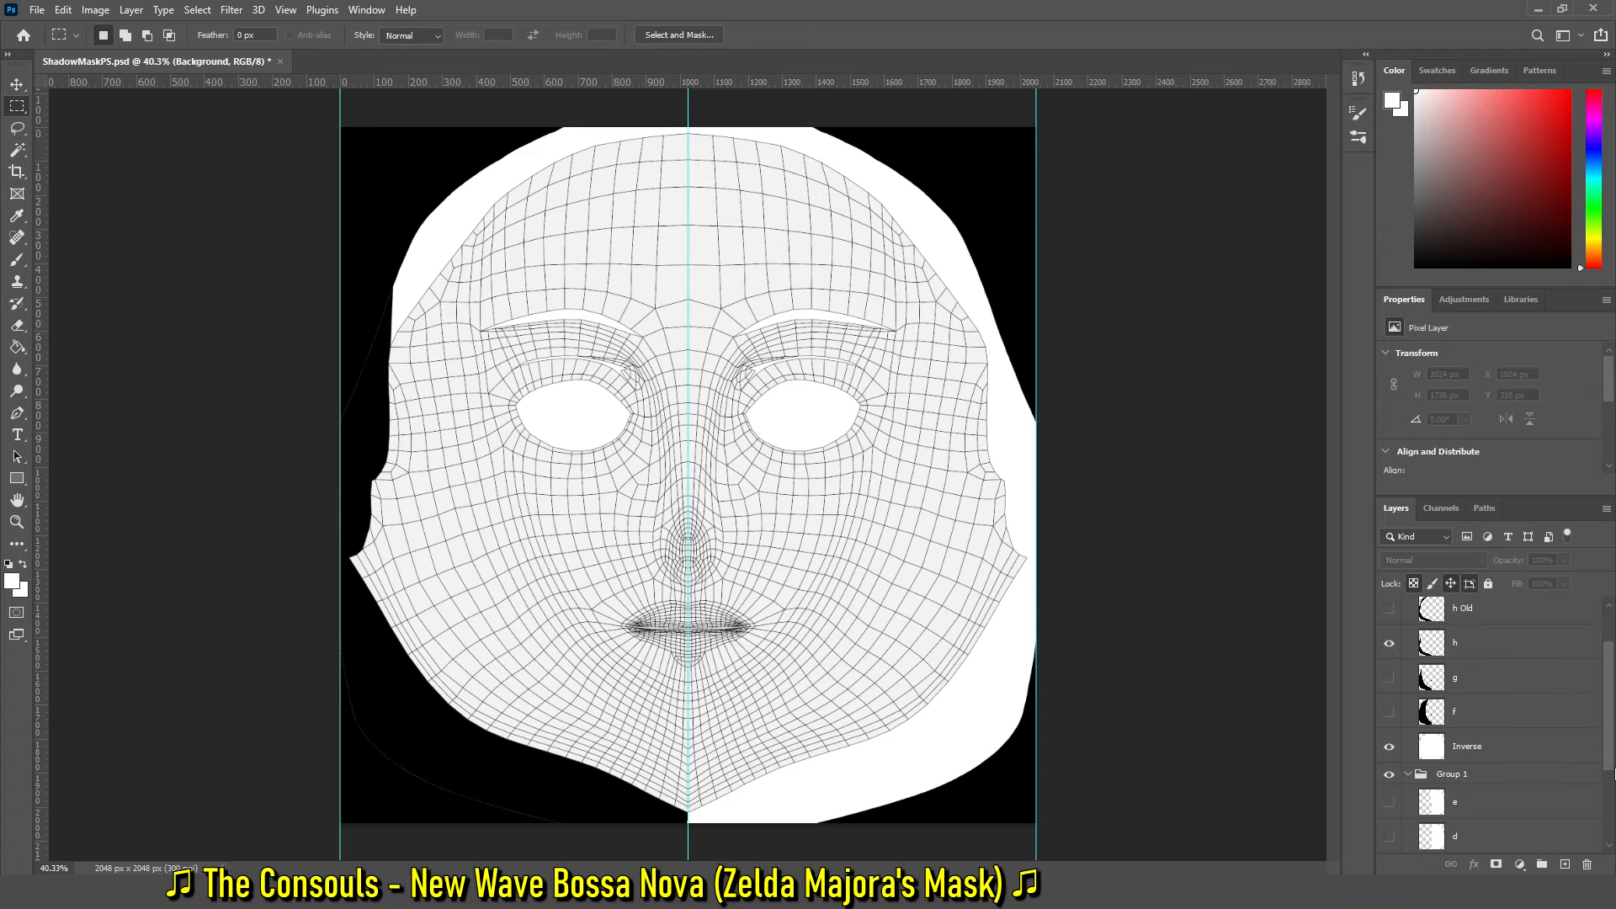
scroll(1457, 699, up, 3)
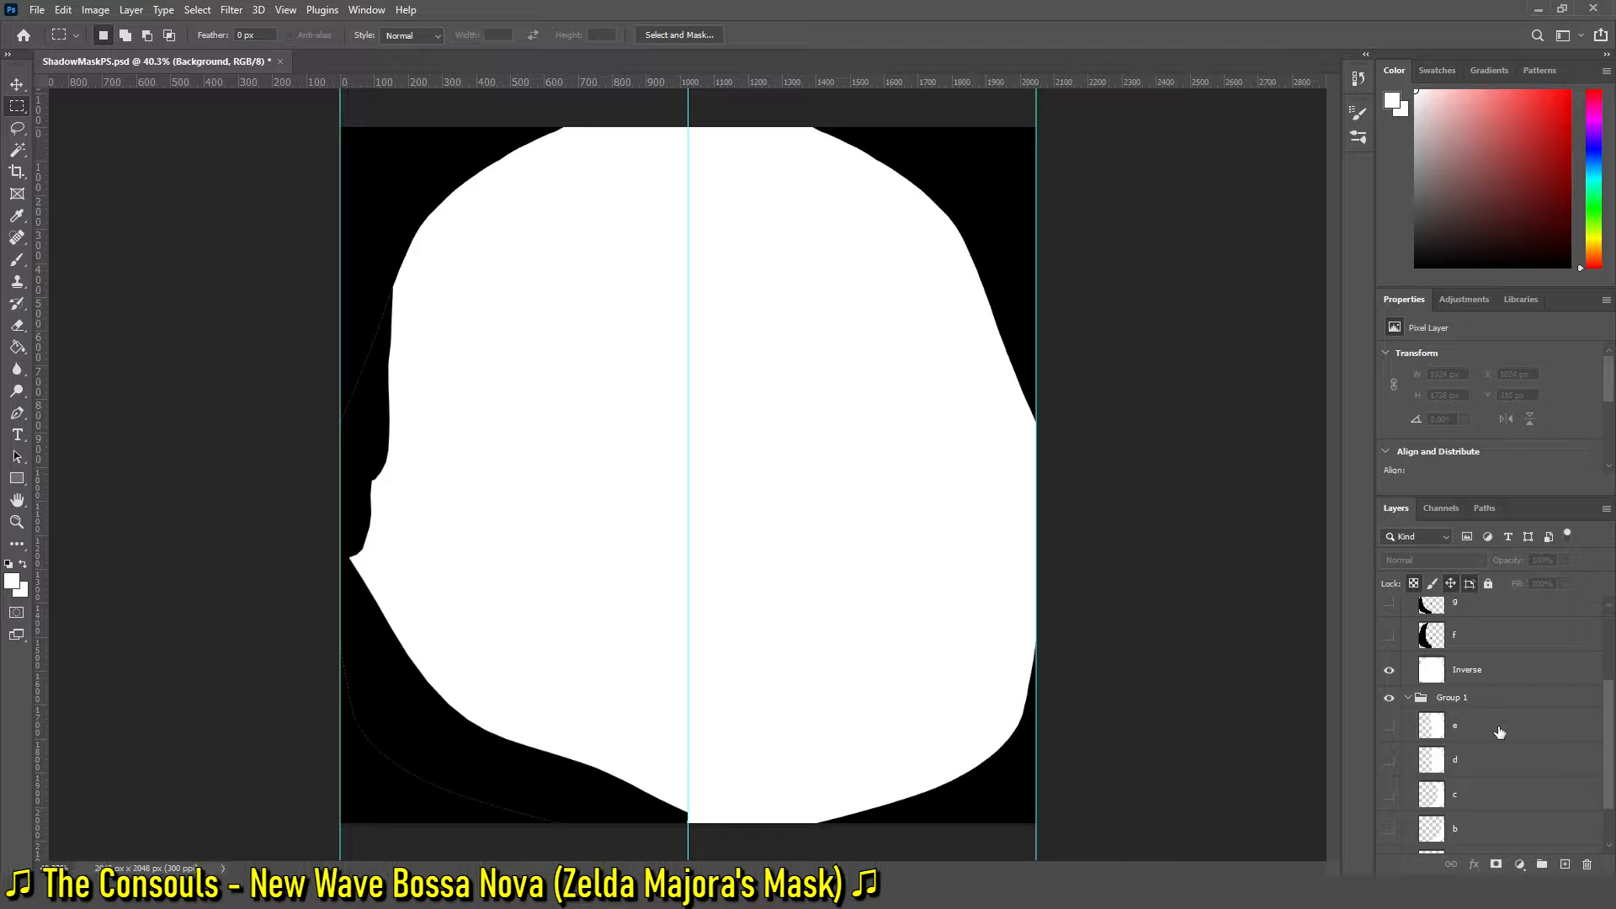
scroll(1489, 736, up, 3)
click(1389, 677)
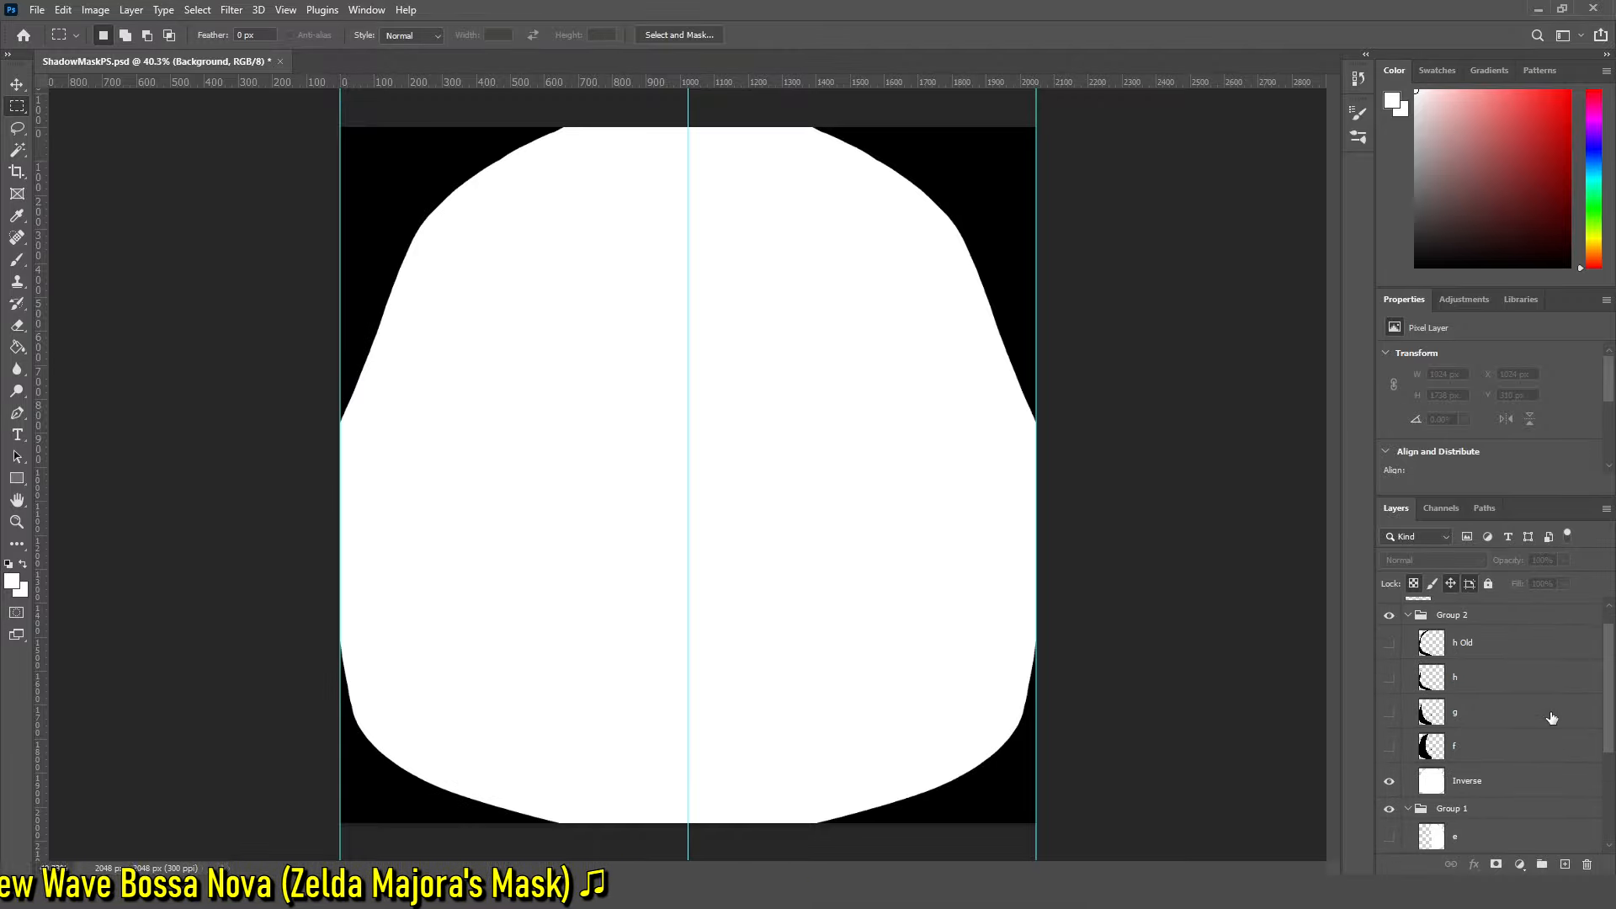
Hide Group 2 and preview layer a of Group 1 on its own, checking it against the Face_TM_UV copy overlay
scroll(1397, 681, down, 3)
scroll(1412, 663, up, 5)
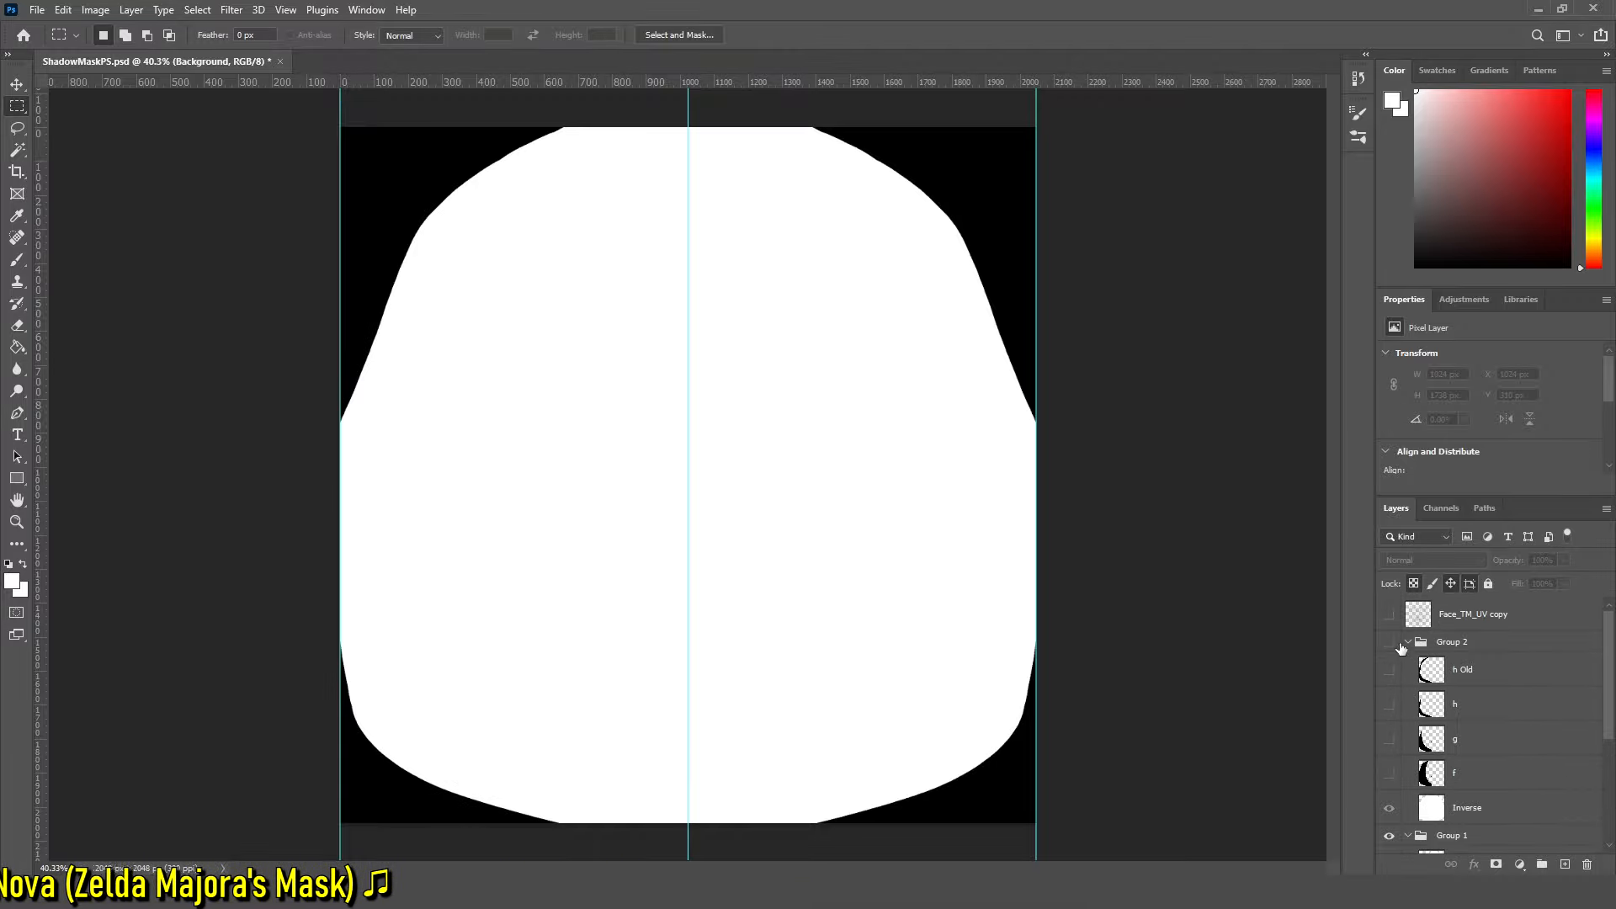
click(1394, 643)
scroll(1393, 723, down, 3)
scroll(1401, 758, up, 2)
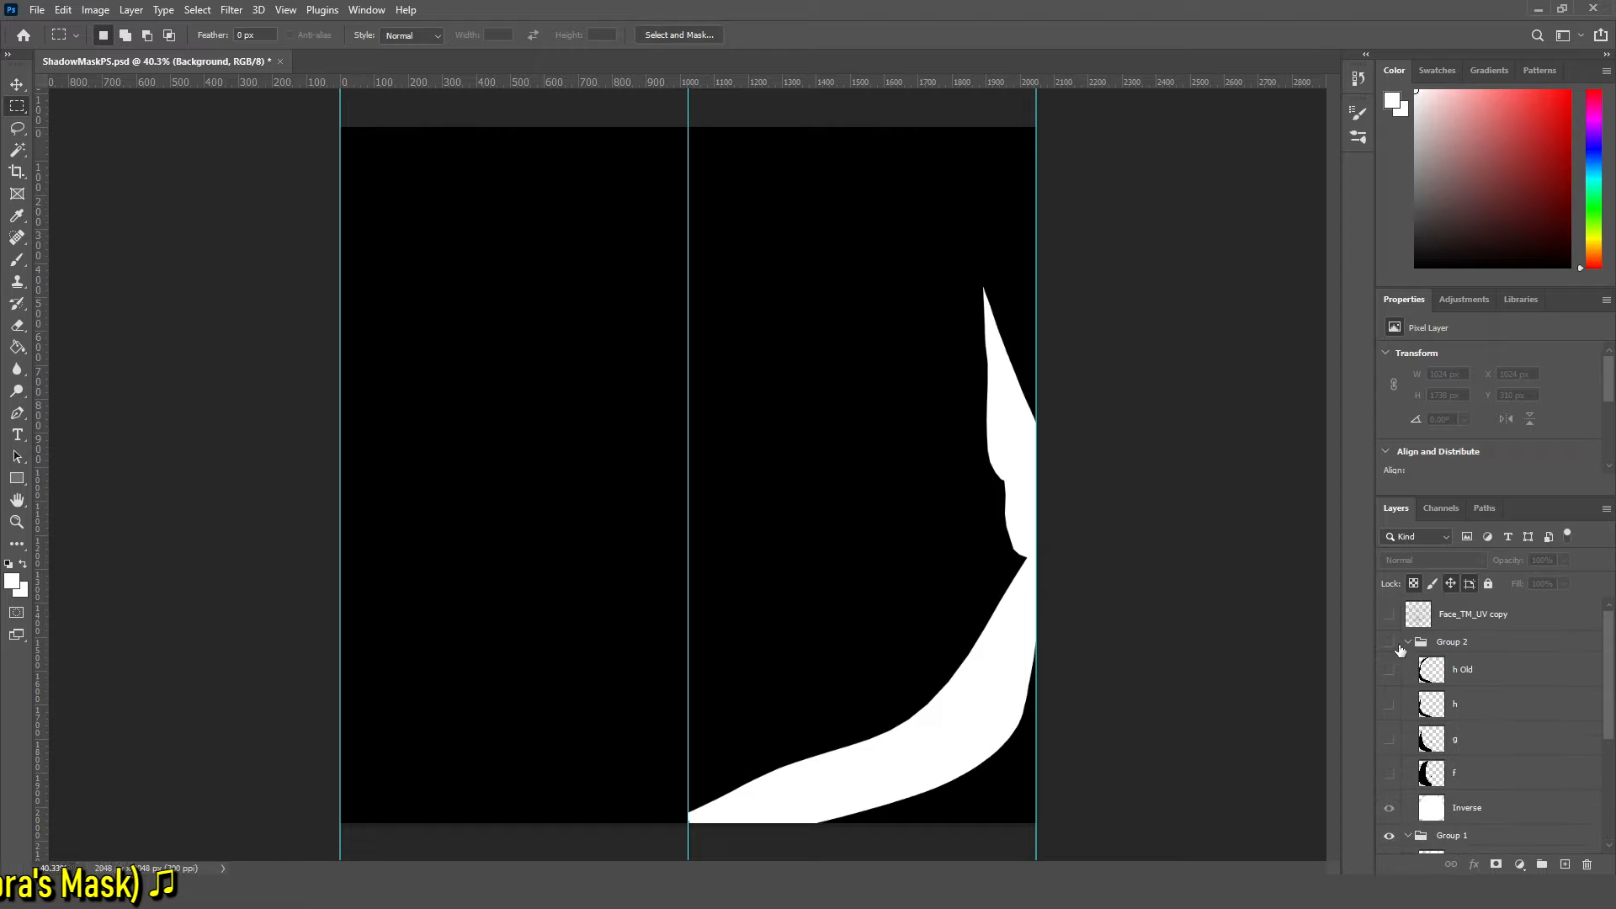
click(1390, 617)
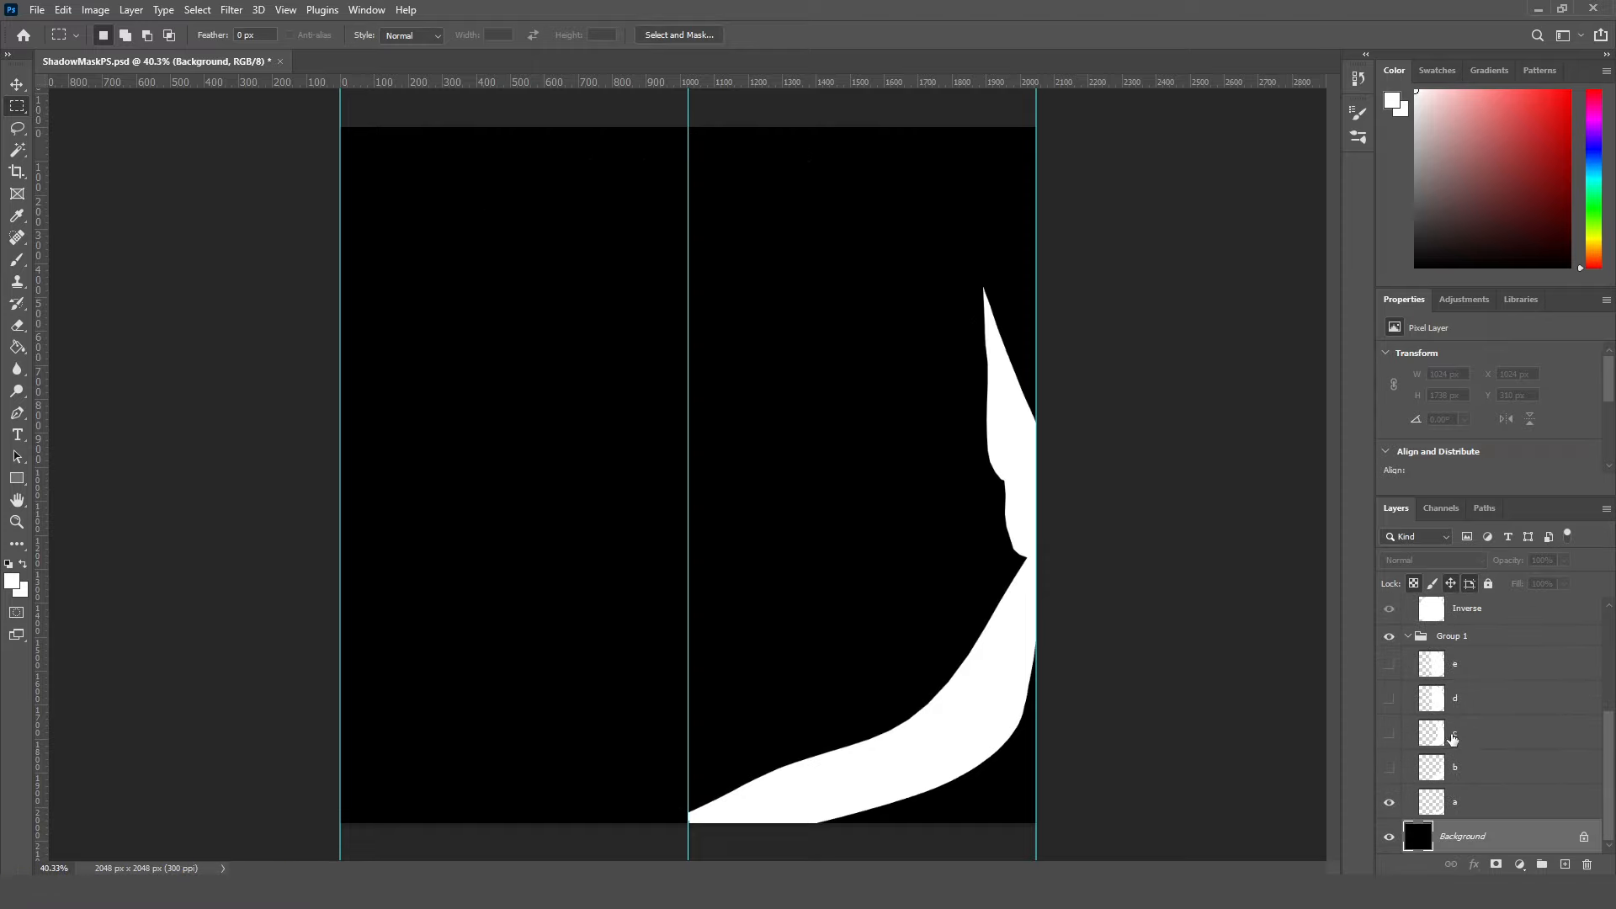
Show layer b of Group 1 together with layer a and toggle the Face_TM_UV copy overlay on and off
click(1389, 775)
scroll(1429, 665, up, 3)
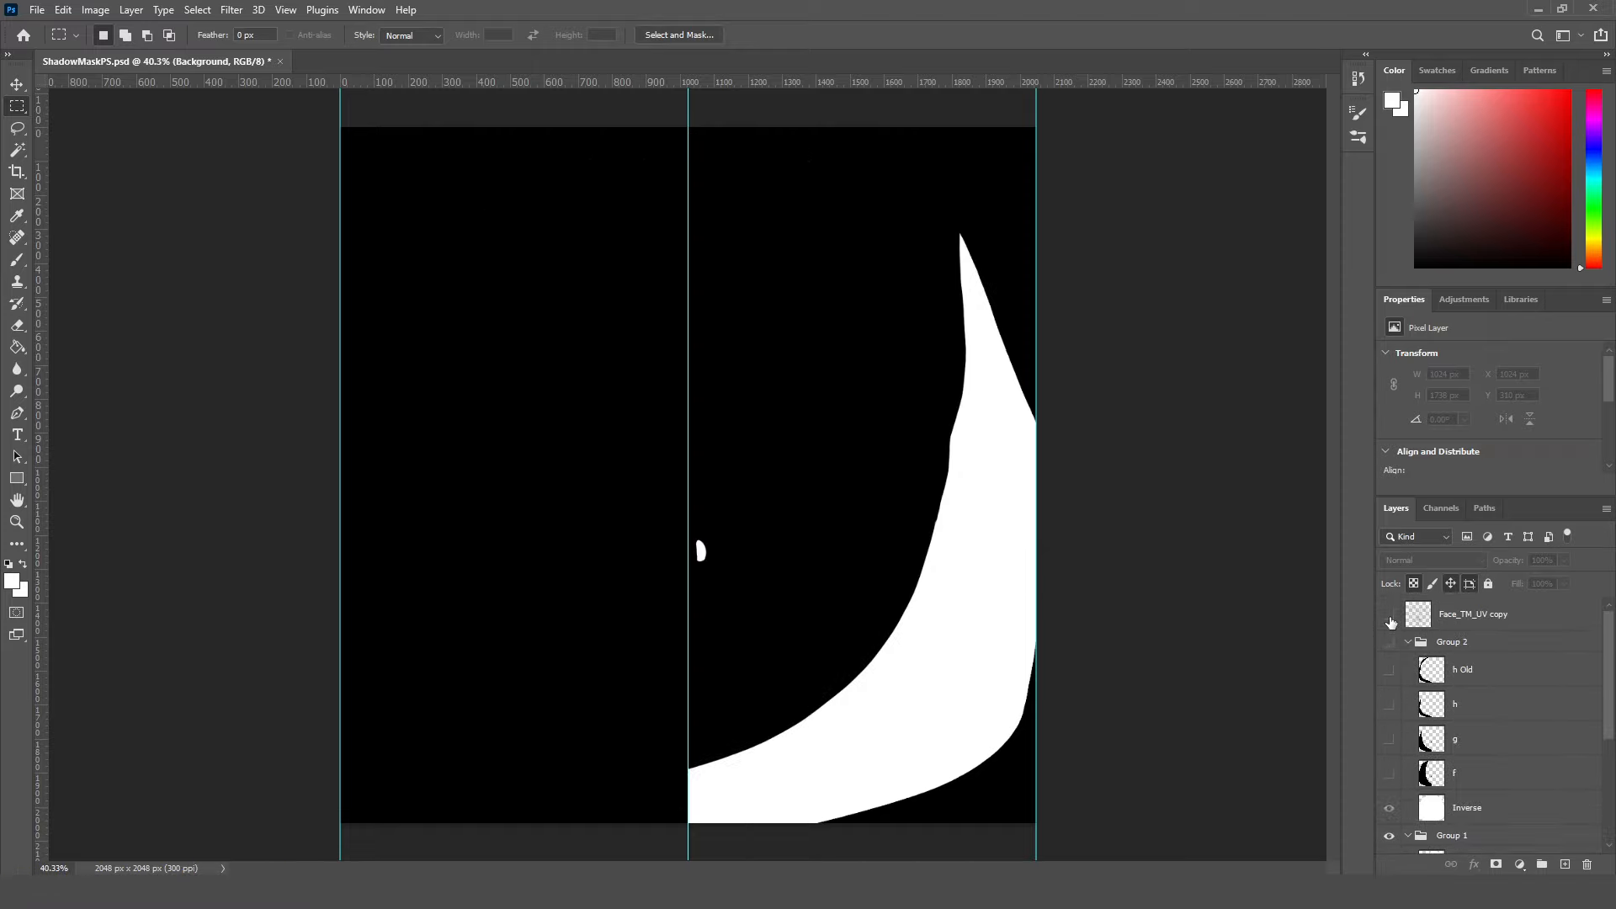
click(1391, 618)
click(1391, 618)
scroll(1512, 734, down, 3)
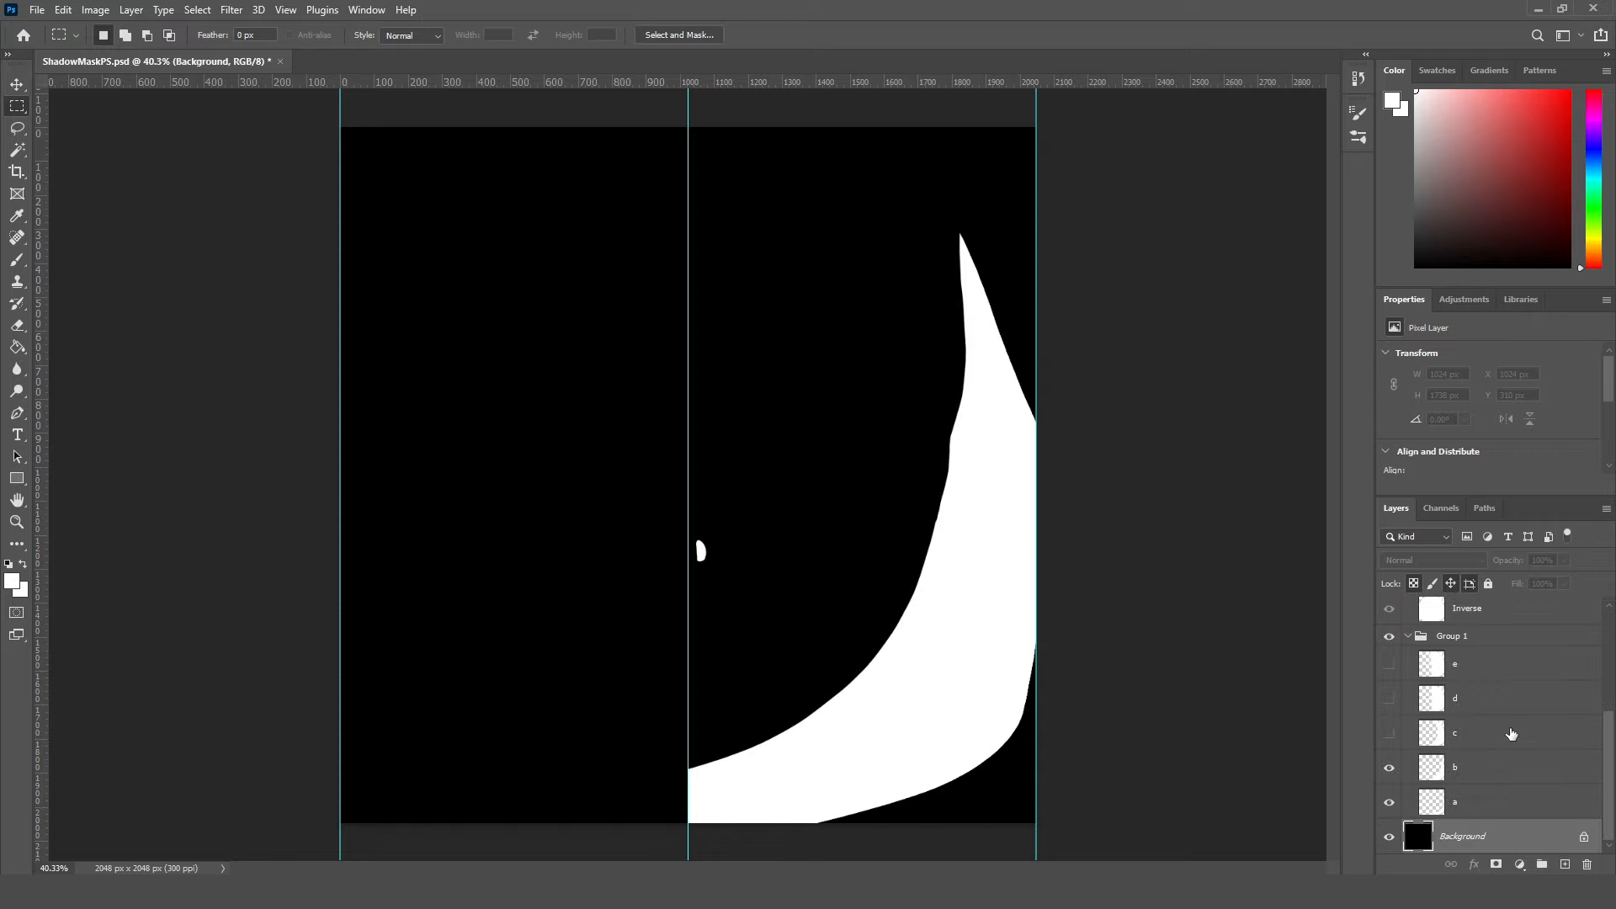
Add layer c to the visible Group 1 layers and compare its shape with the Face_TM_UV copy overlay
click(1390, 734)
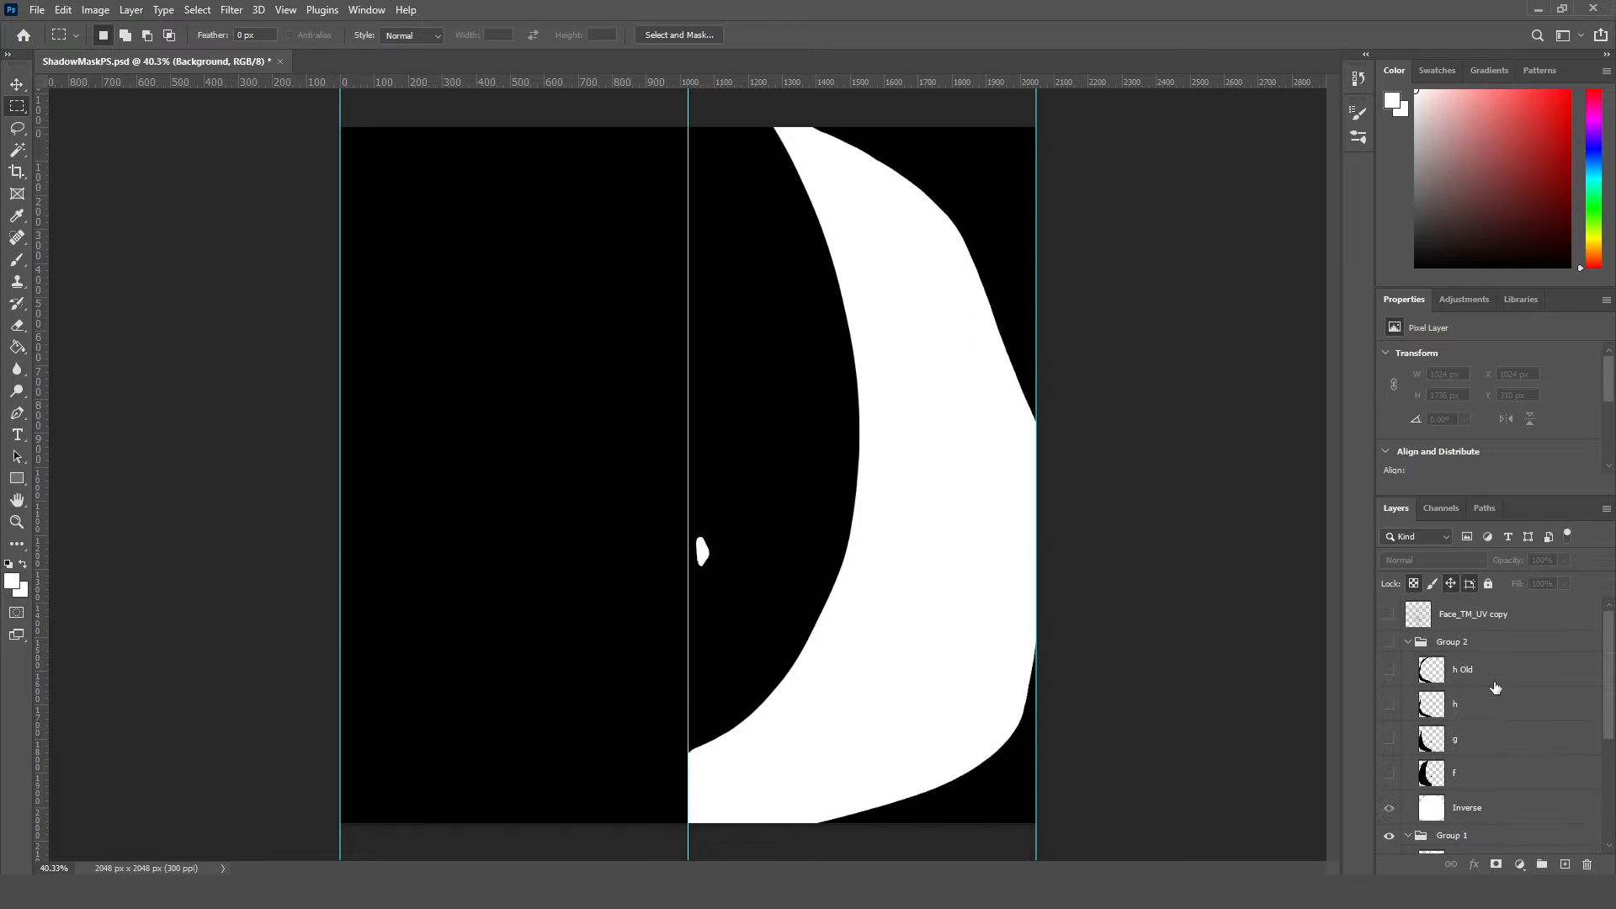
click(1390, 618)
click(1390, 619)
scroll(1399, 684, down, 3)
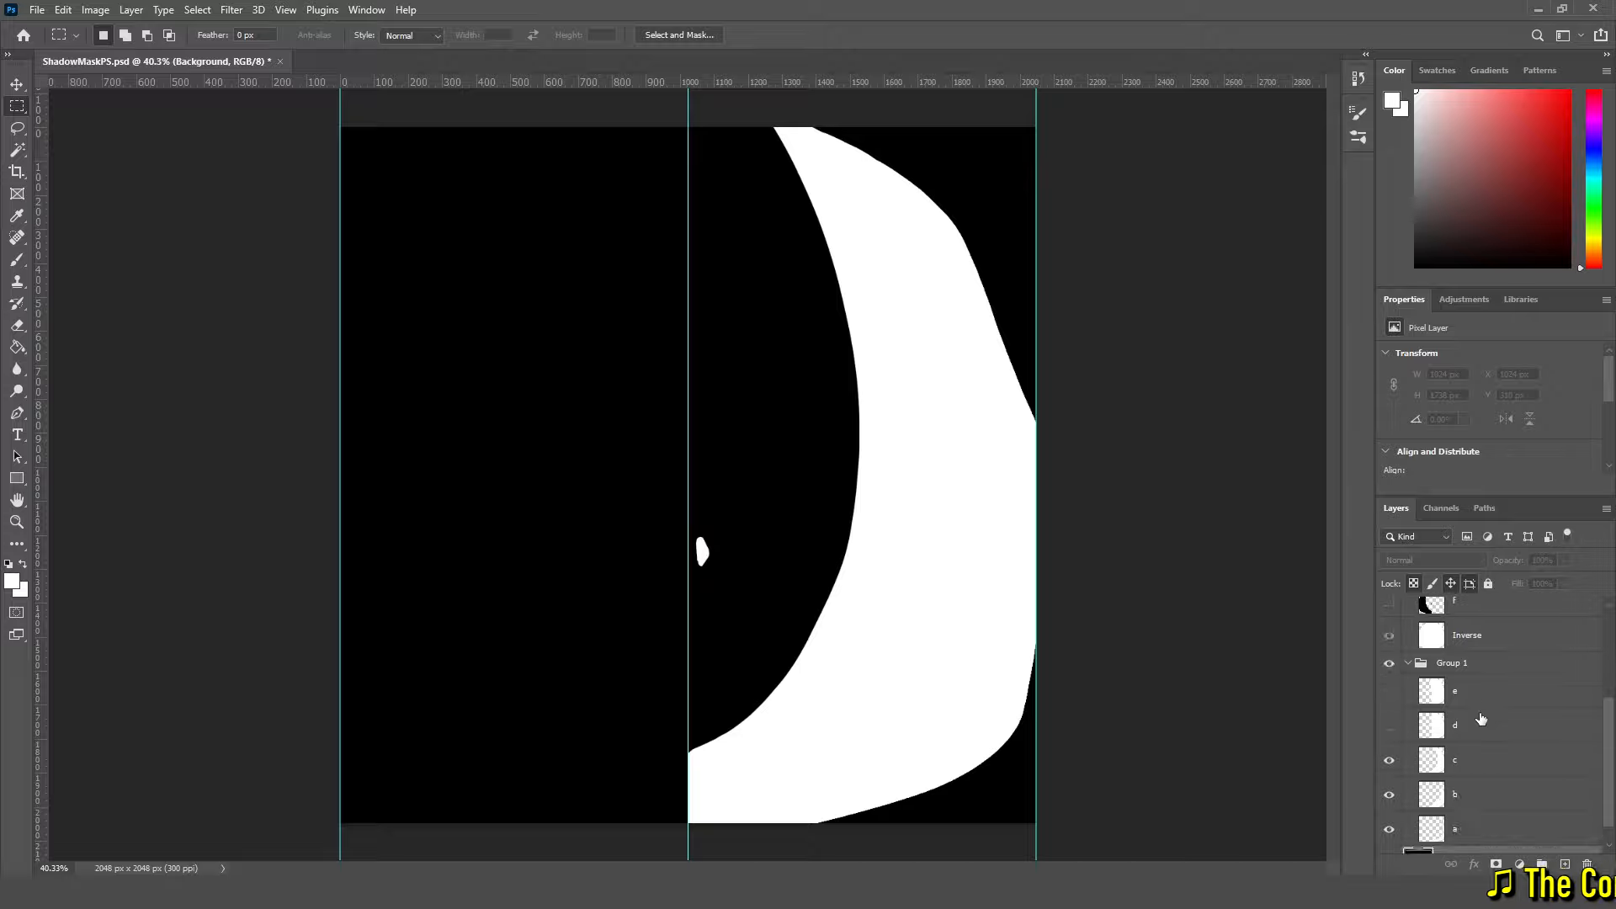
Show layer d above layers a to c and check it briefly against the Face_TM_UV copy overlay
click(1390, 699)
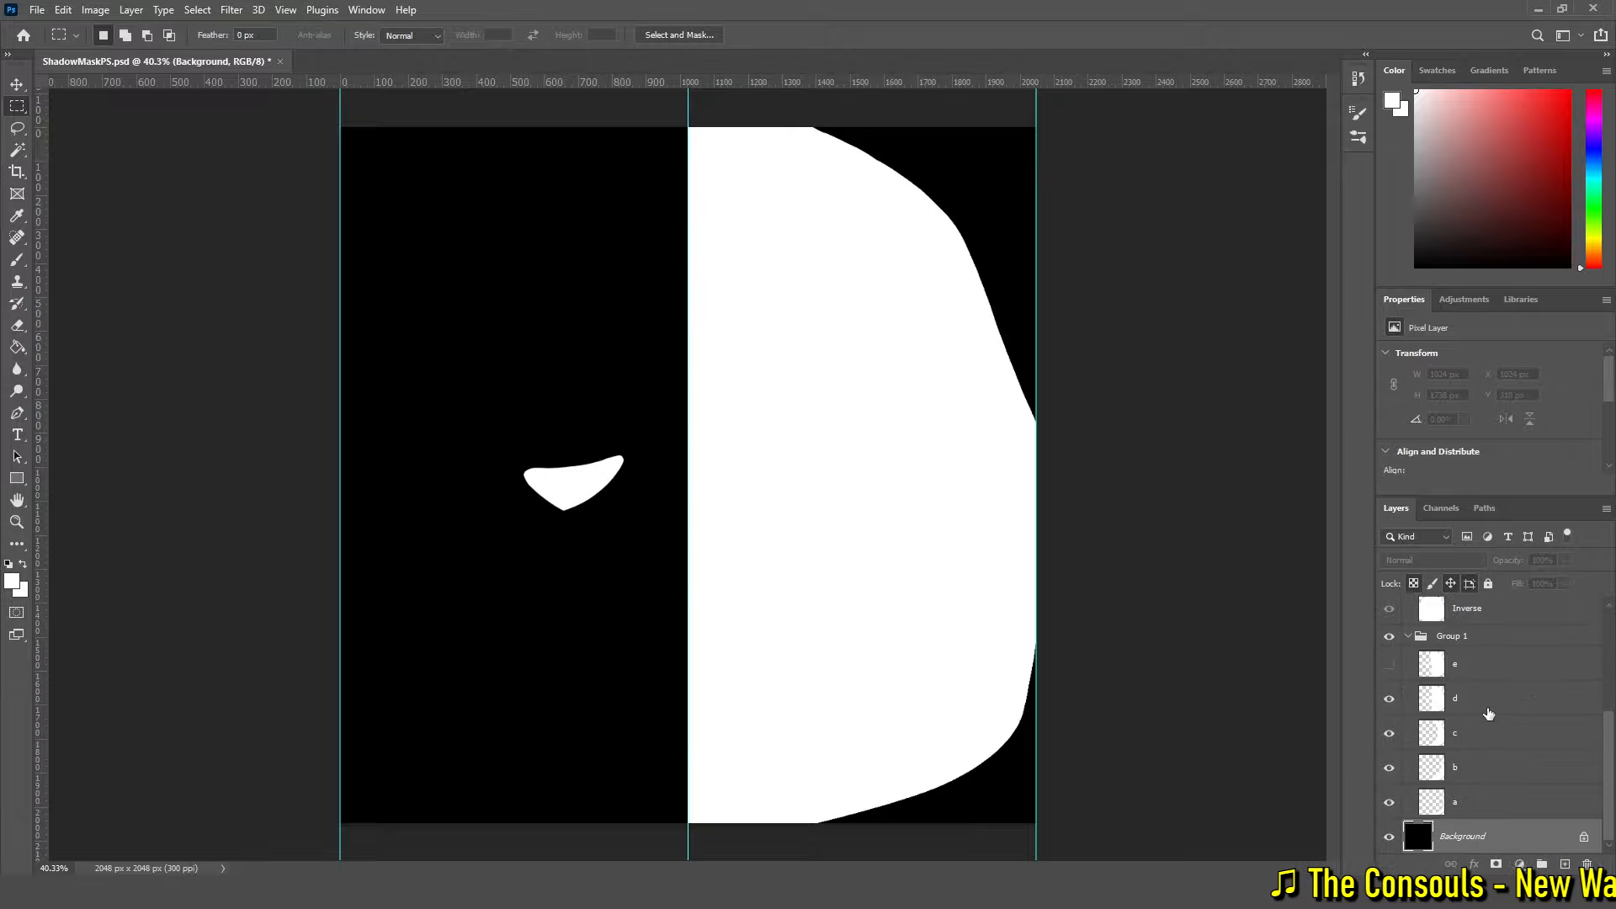
scroll(1465, 690, up, 3)
click(1389, 615)
click(1390, 615)
scroll(1393, 673, down, 3)
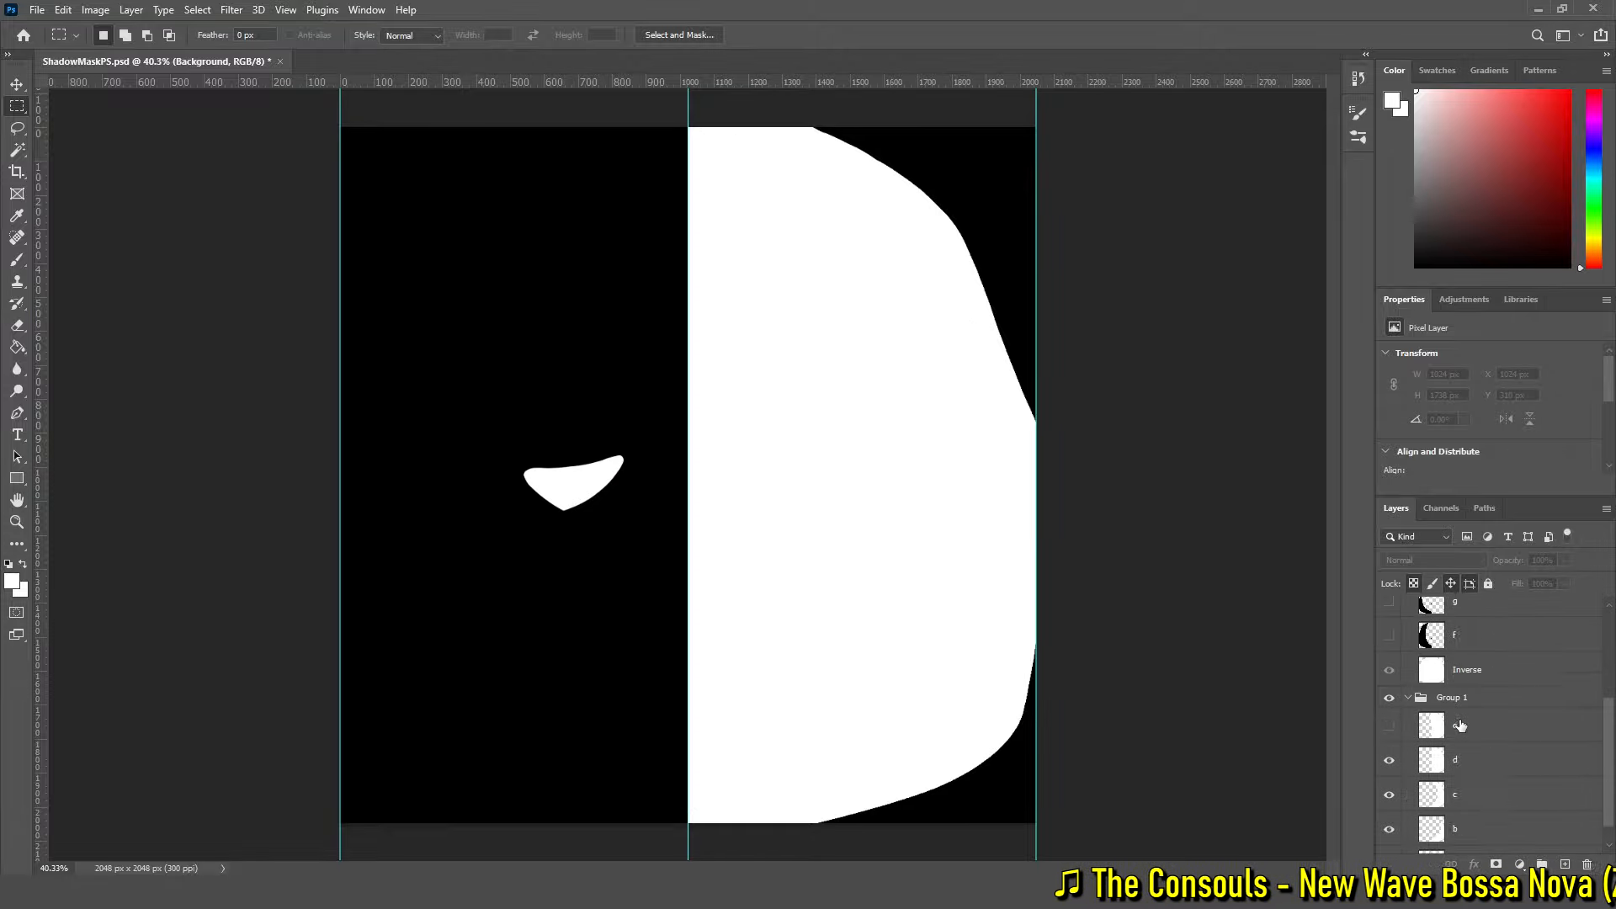
Show layer e so all Group 1 layers are visible, and display the Face_TM_UV copy overlay
click(1393, 666)
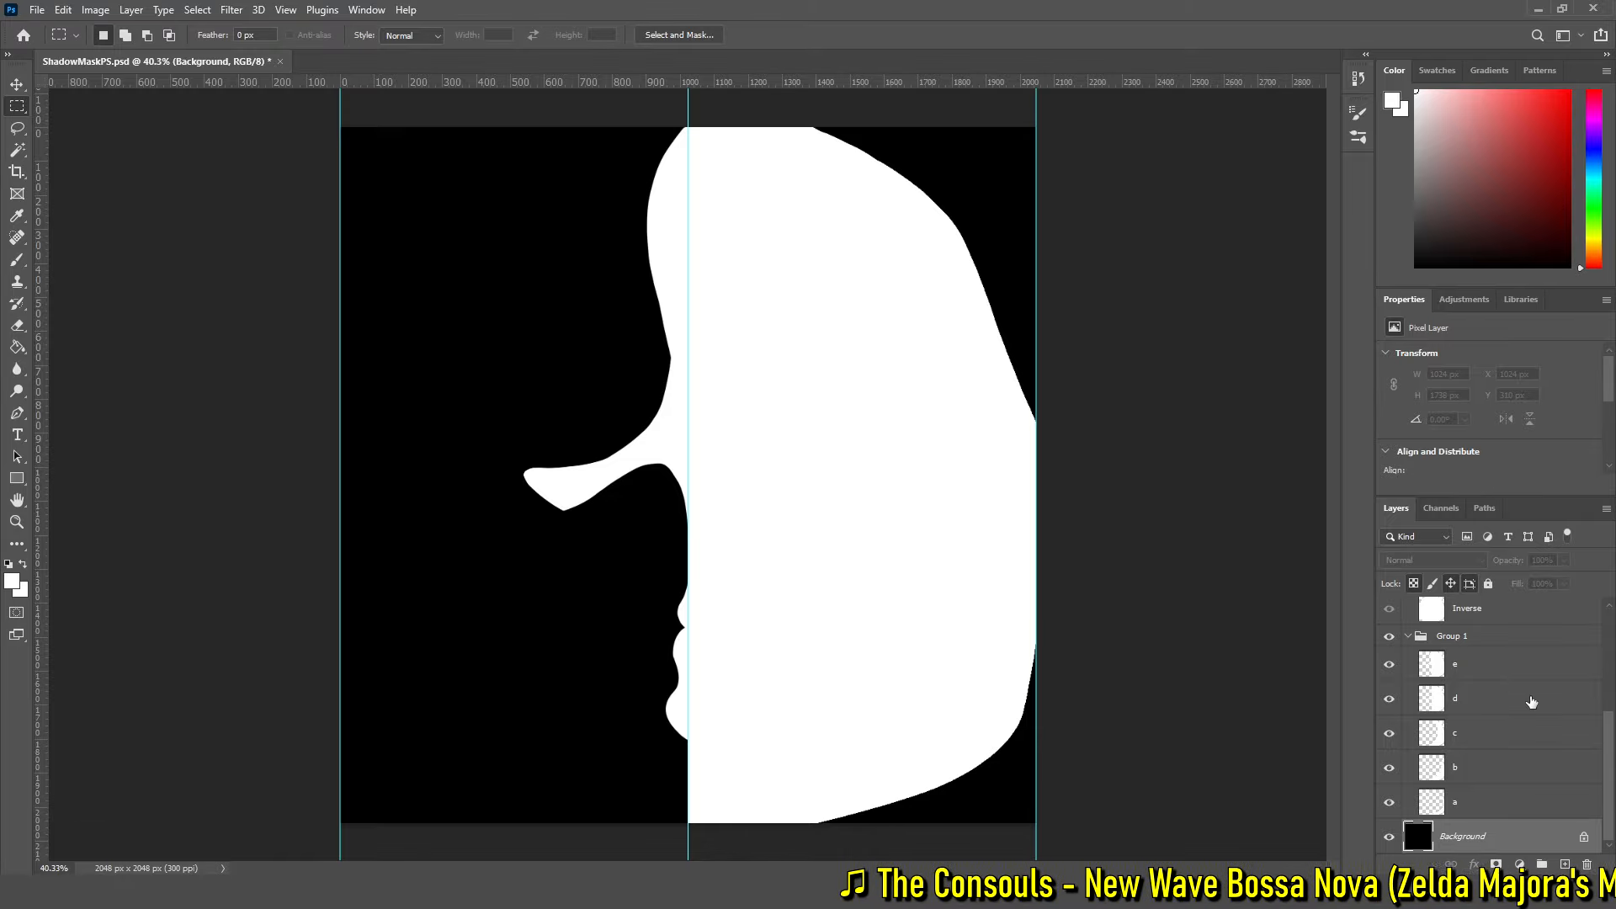
scroll(1389, 648, up, 3)
click(1388, 617)
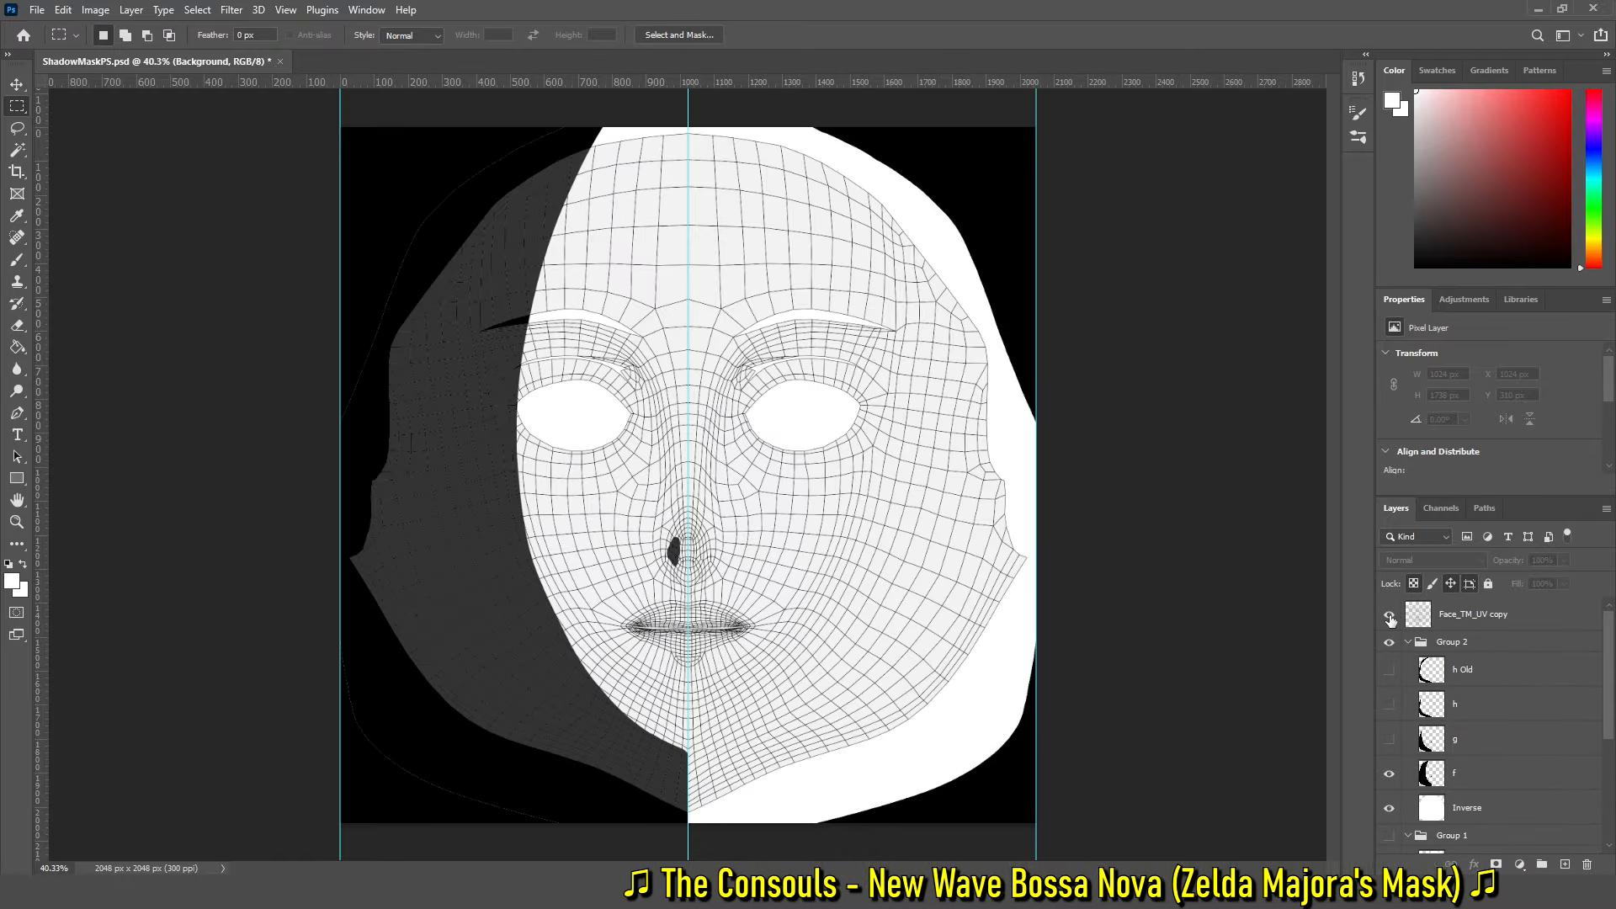
Preview Group 2's layers f and g one after the other with Group 1 hidden, toggling the Face_TM_UV copy overlay
click(1390, 619)
click(1390, 616)
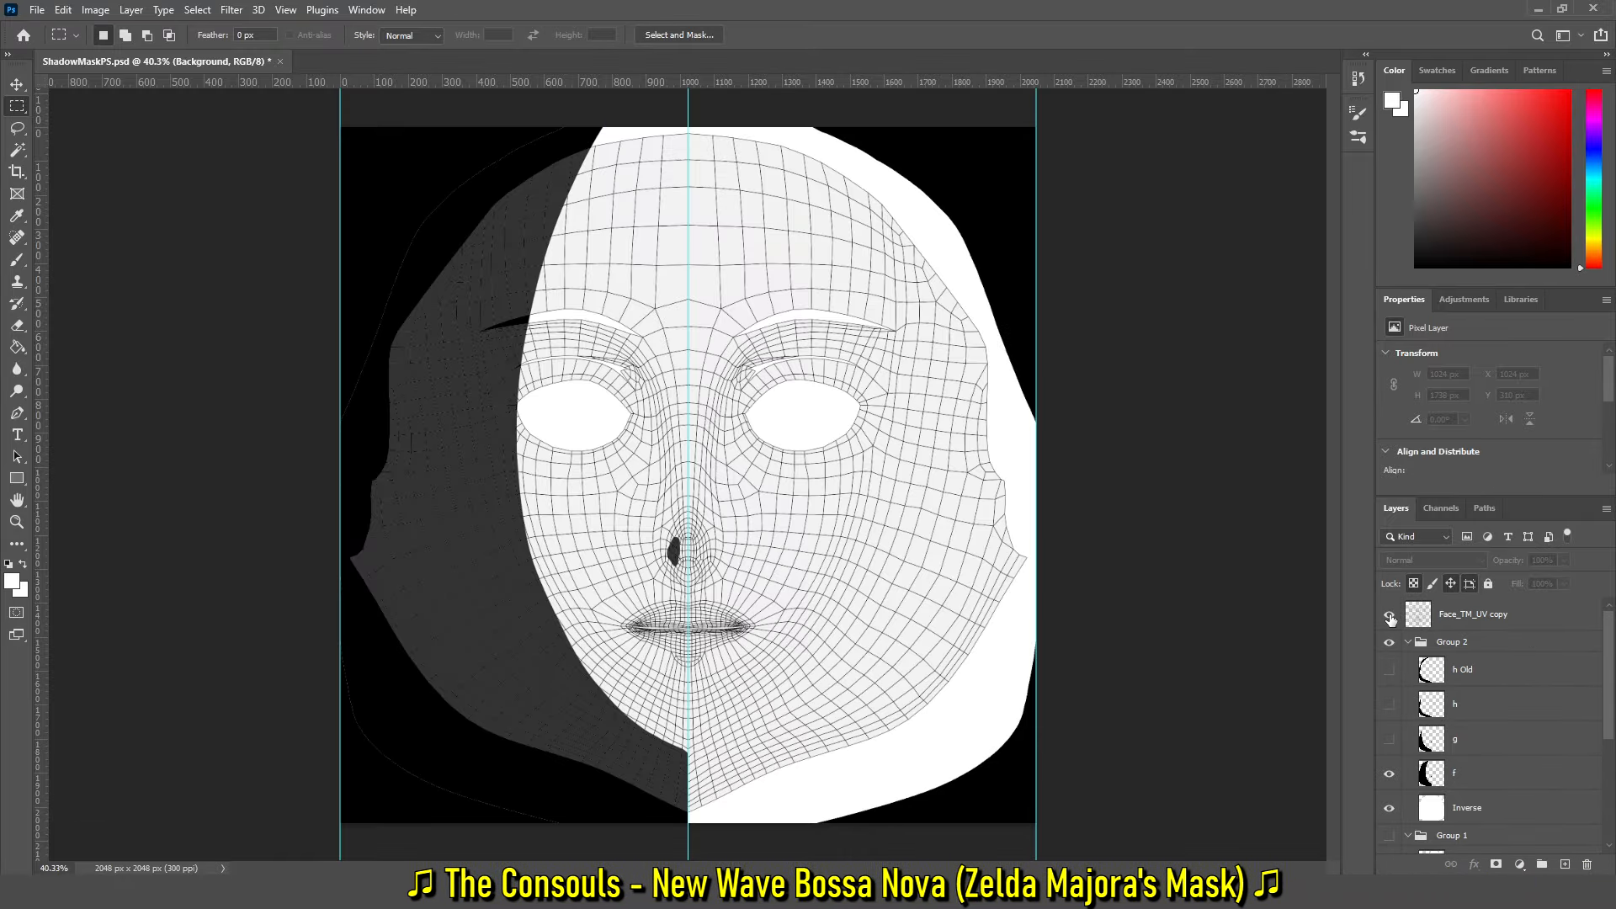
click(1389, 616)
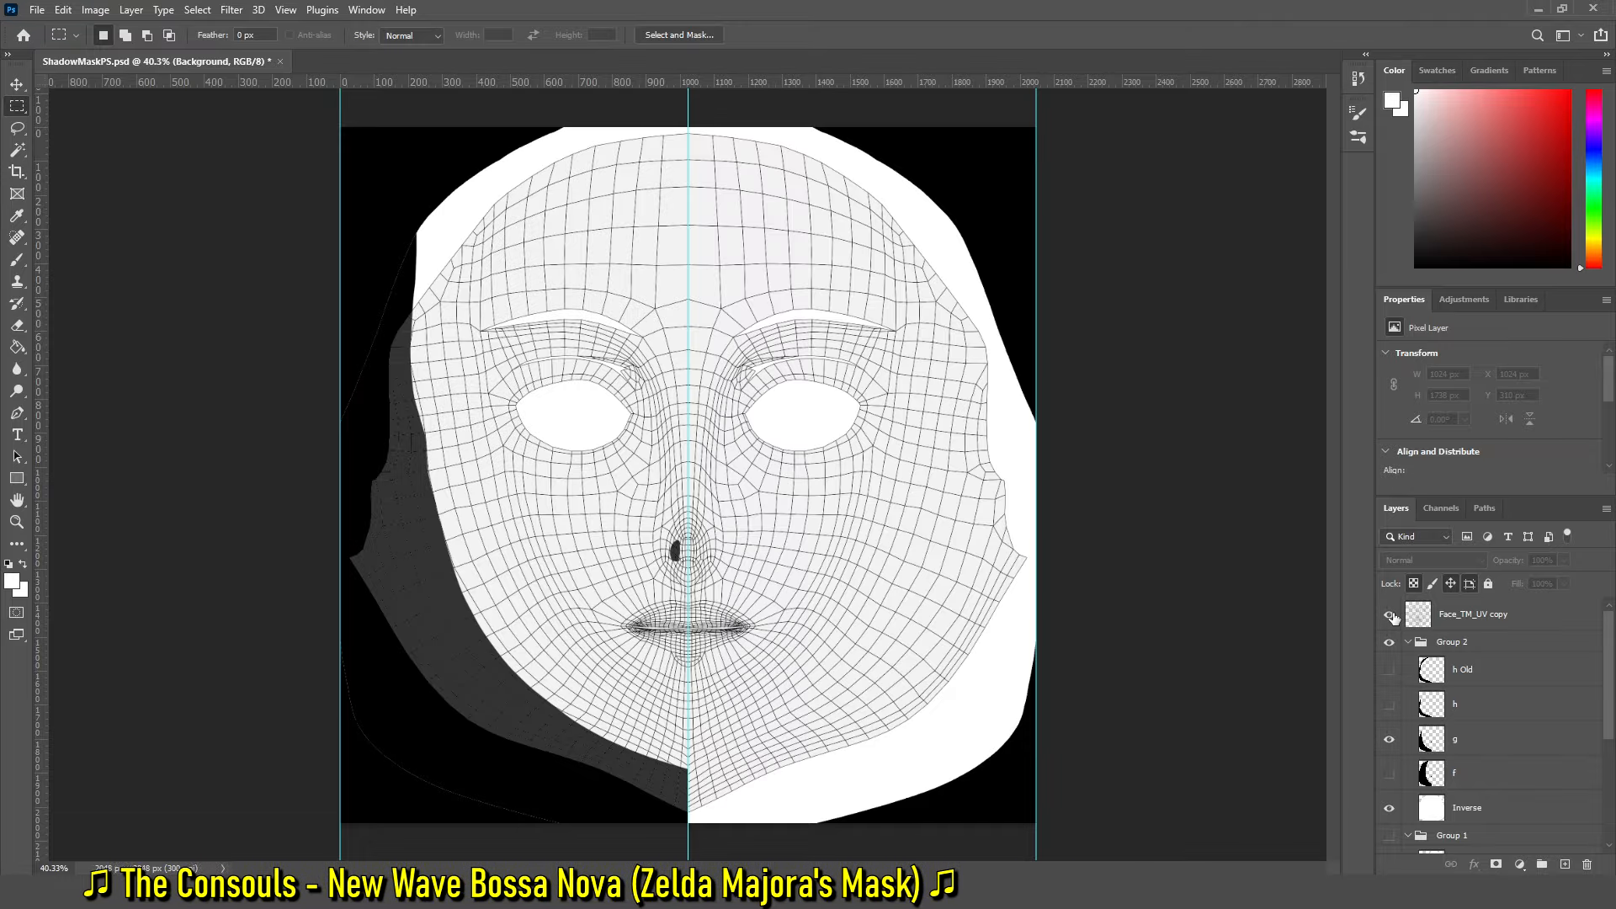
click(1389, 616)
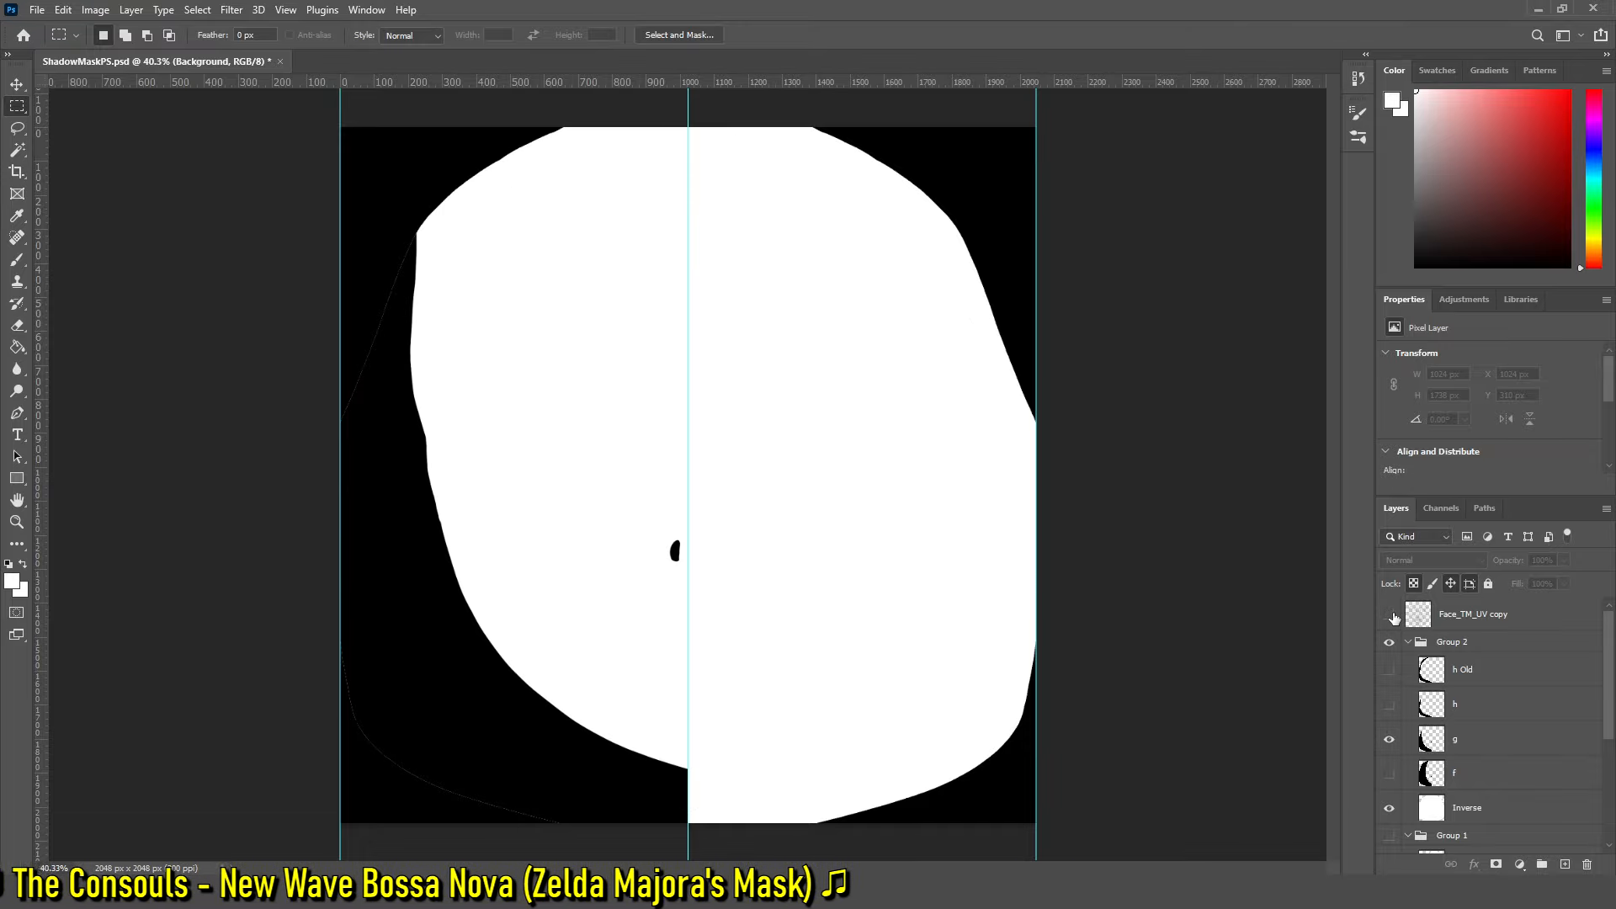
Replace layer g with layer h in Group 2 and toggle the Face_TM_UV copy overlay on and off
click(1388, 707)
click(1389, 739)
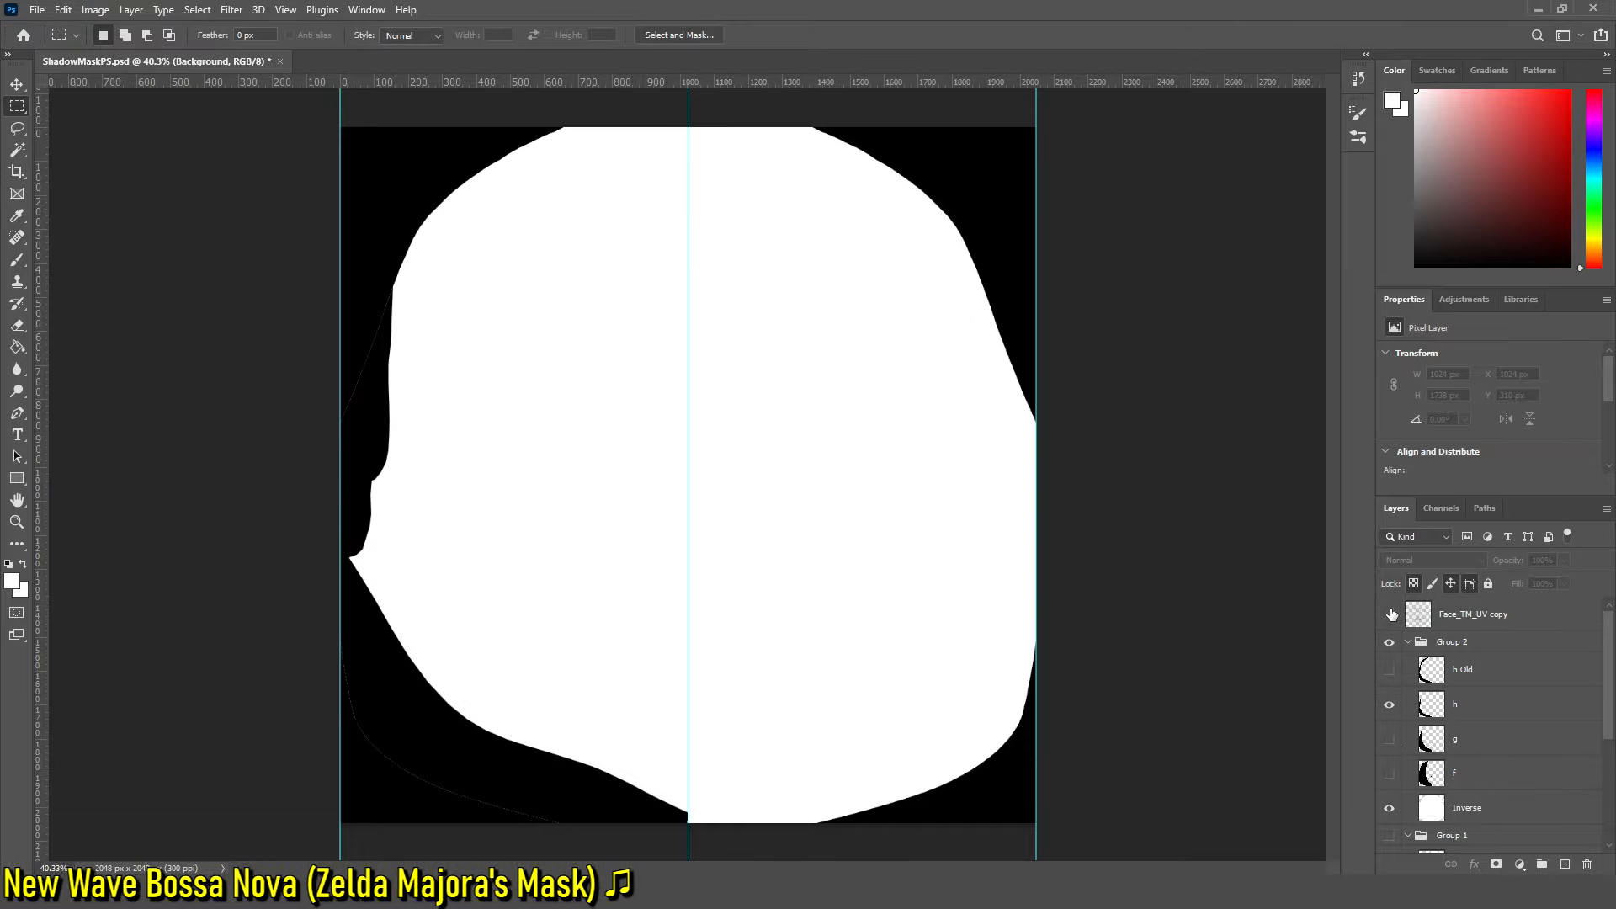
click(1390, 615)
click(1390, 615)
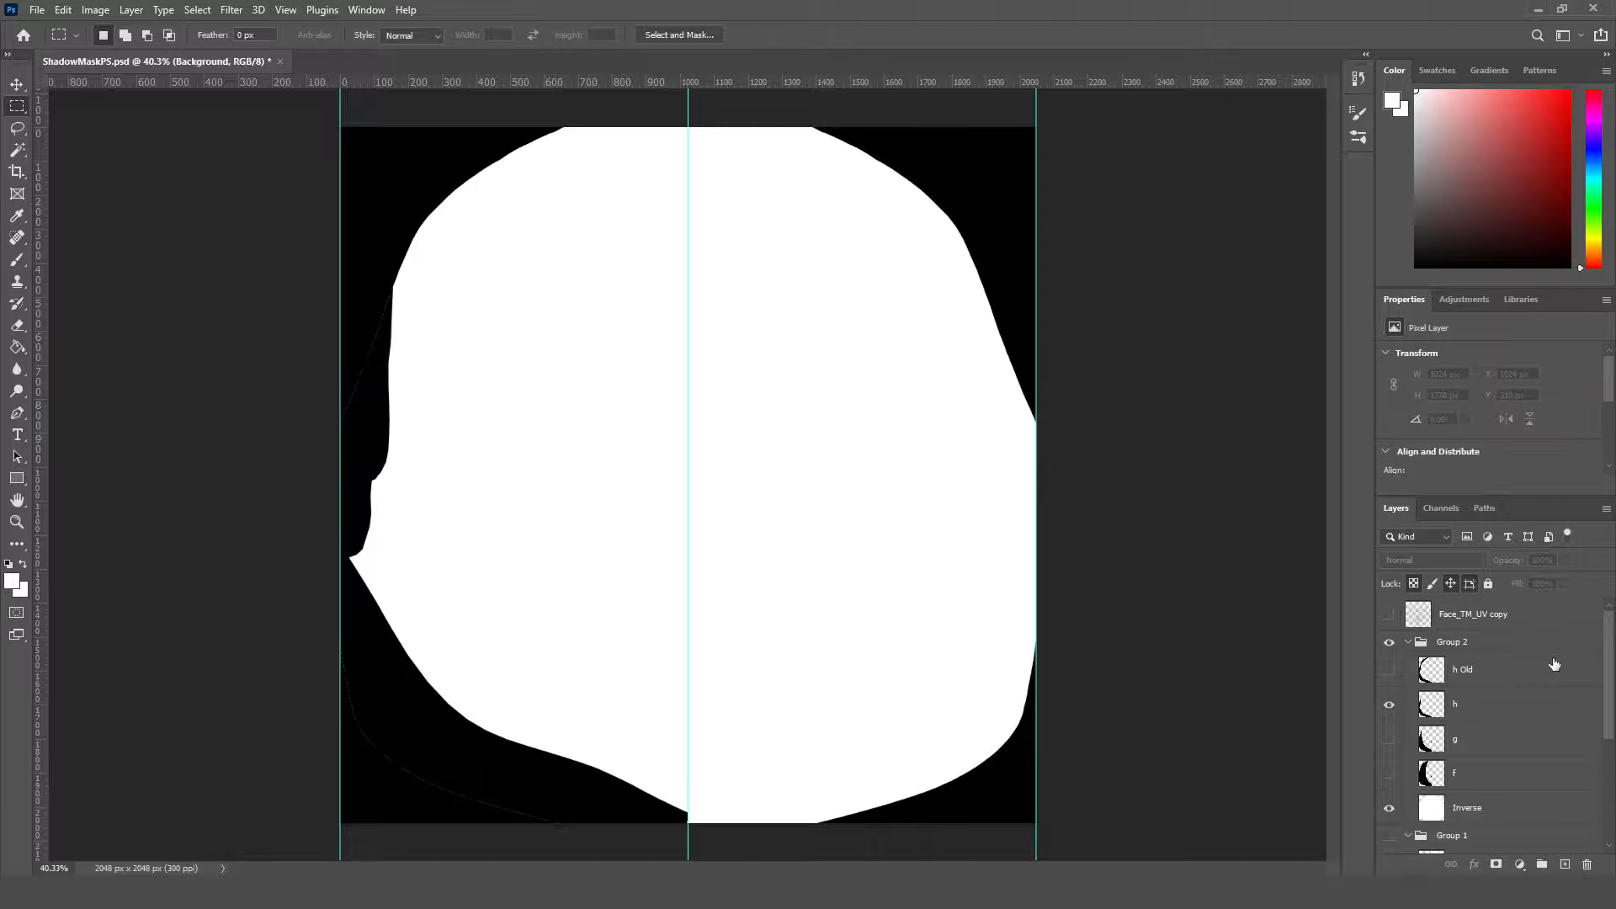
View the blended shadow map Face_TM_PS.png, then return to Photoshop and select layer a in Group 1
click(470, 783)
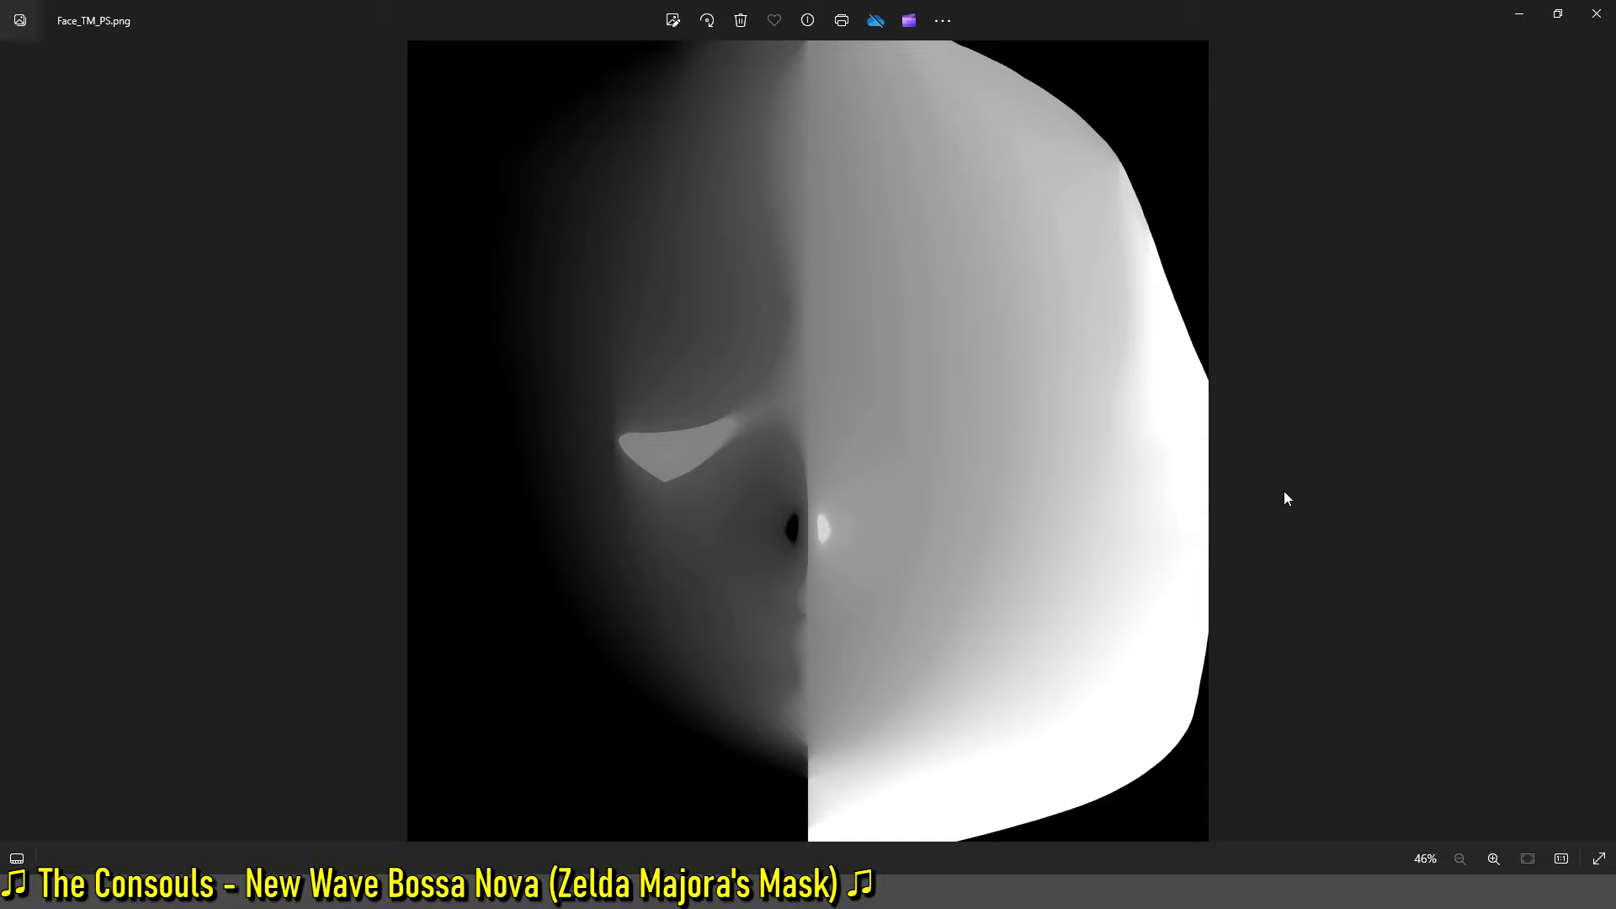
scroll(1504, 683, down, 5)
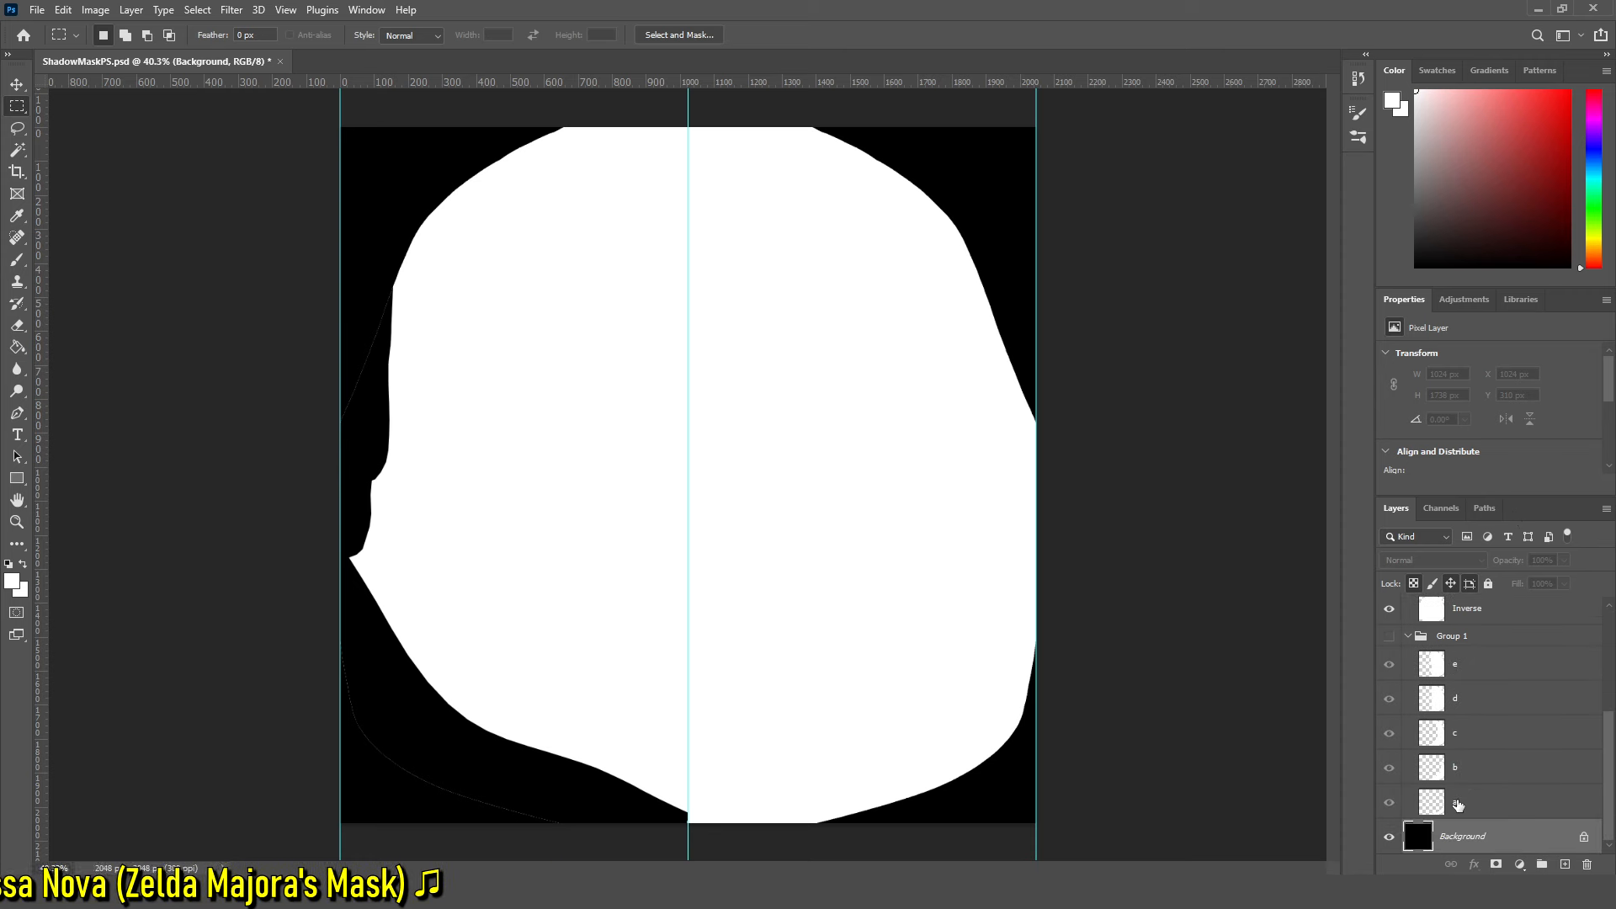
click(1465, 805)
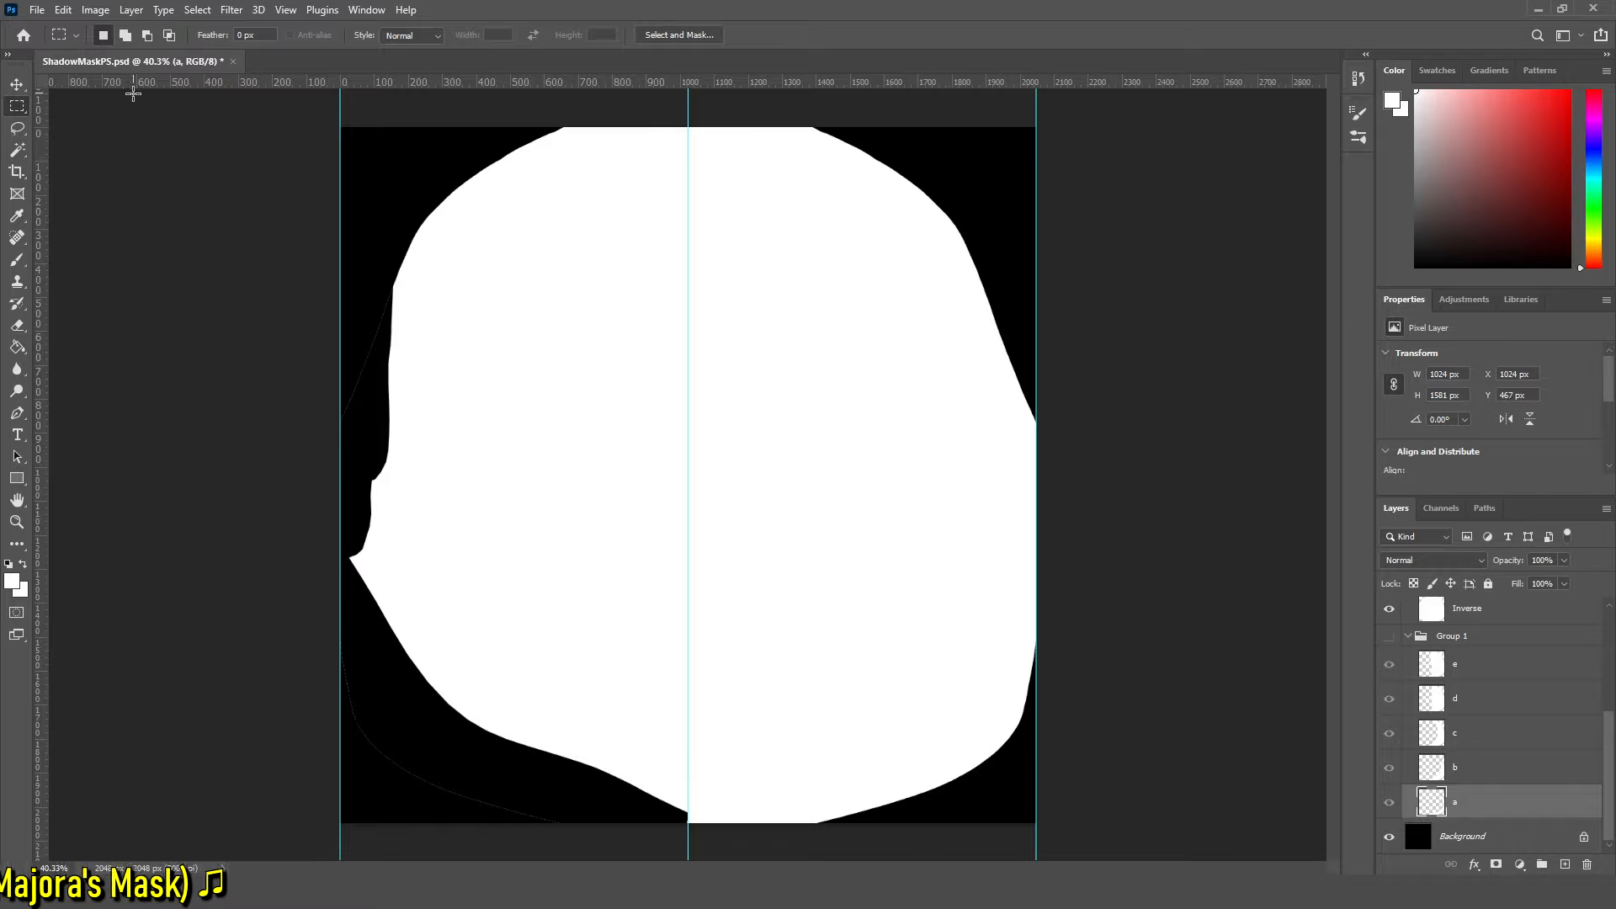
Set the image's colour depth to 8 Bits/Channel
click(94, 12)
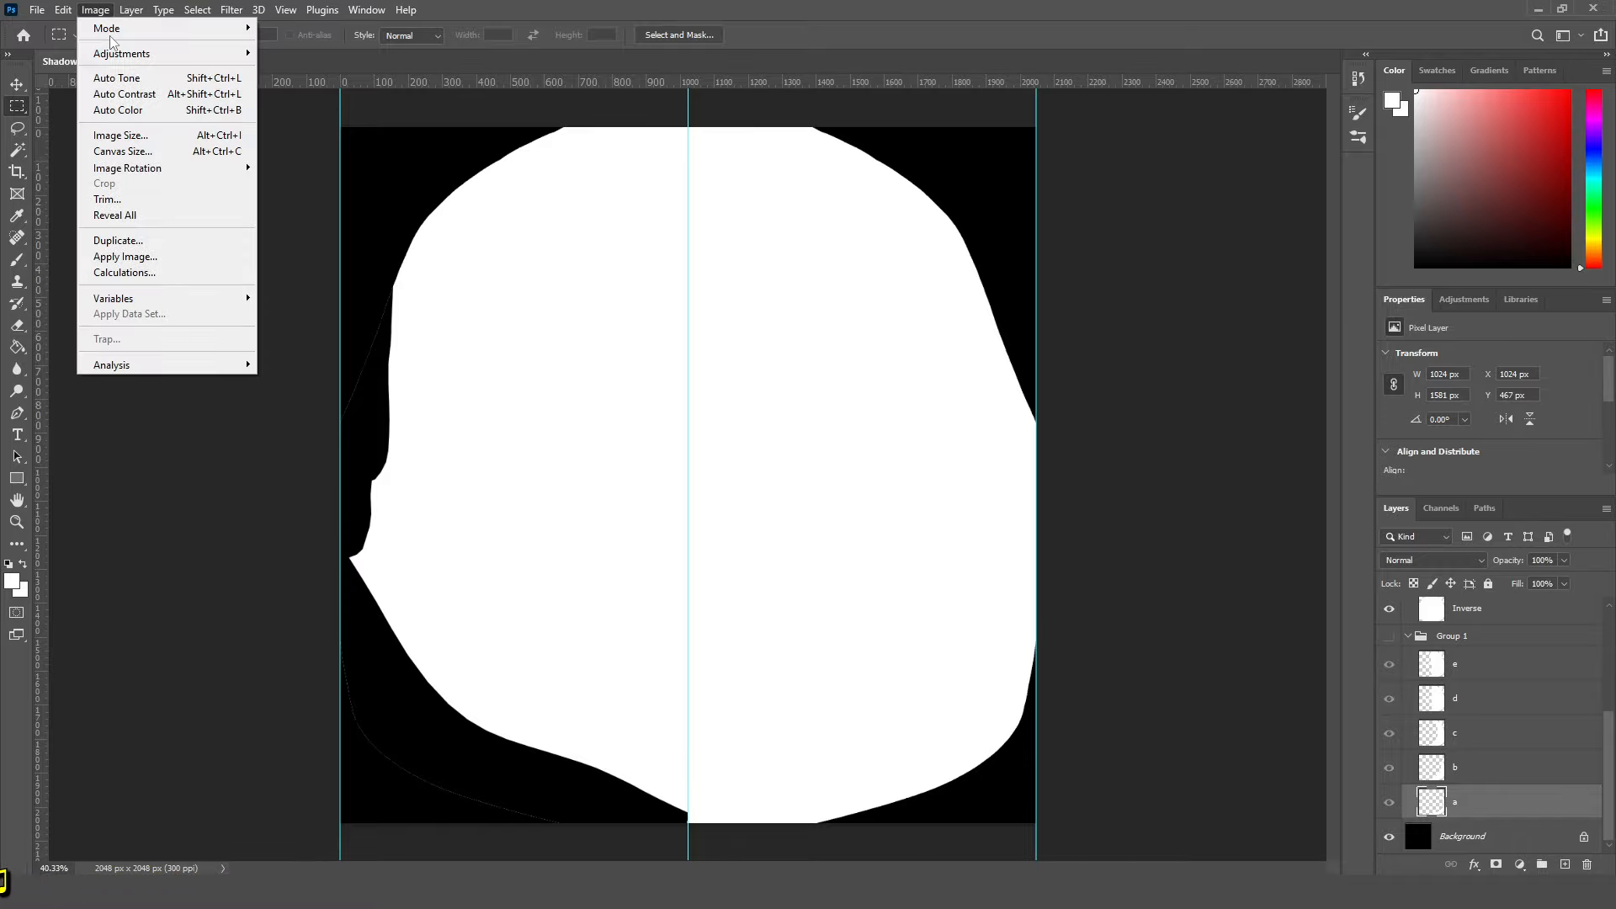
mouse_move(122, 34)
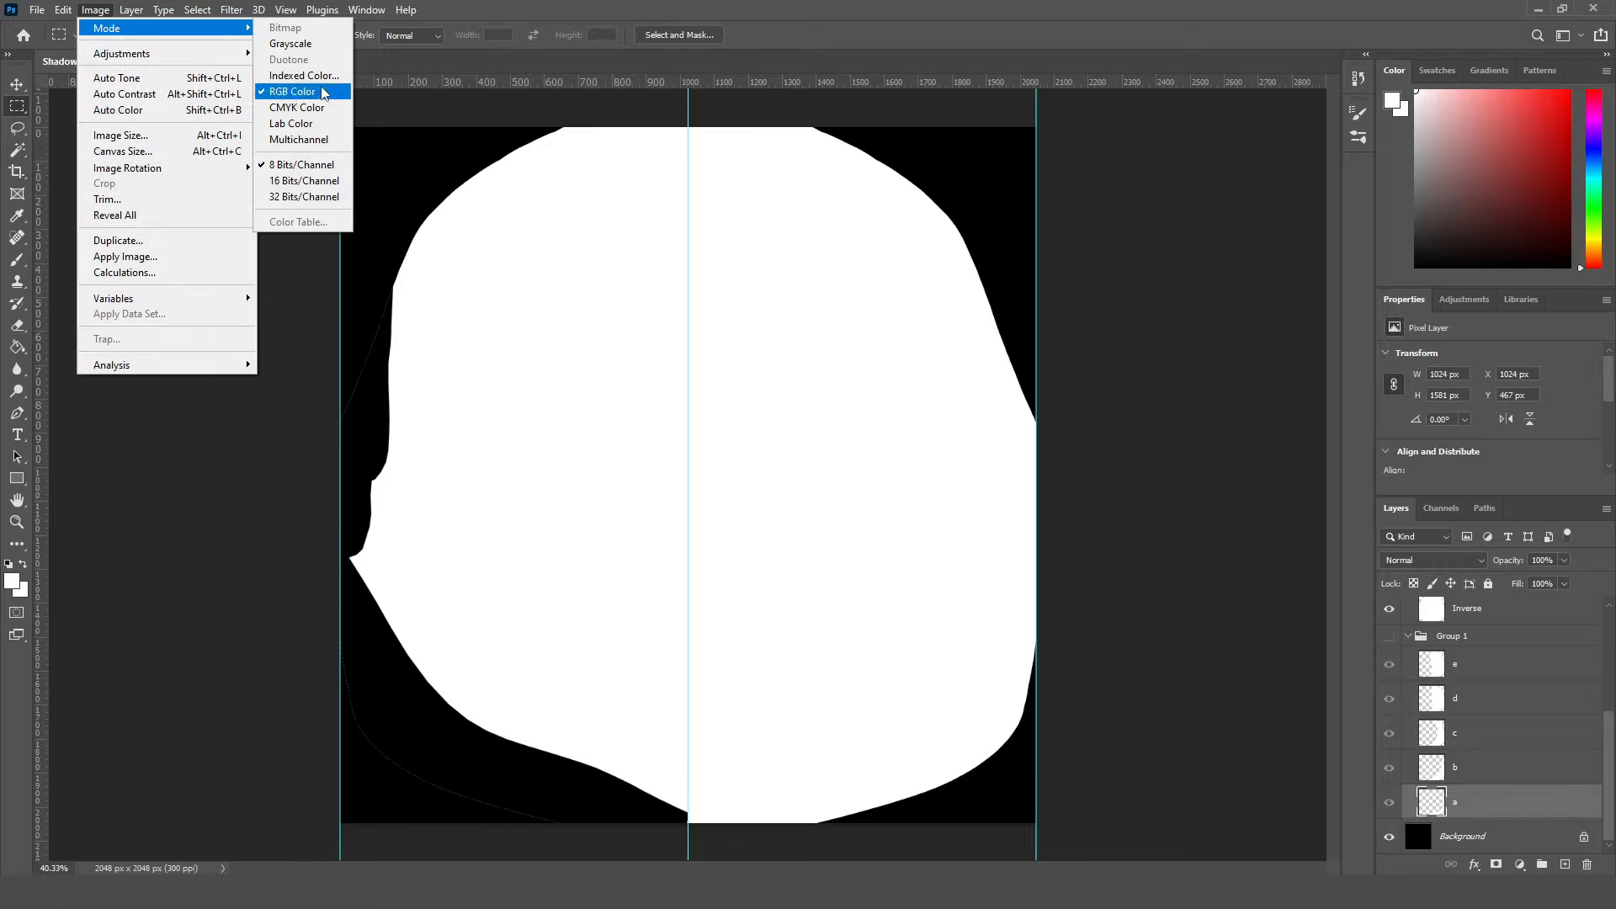
click(309, 166)
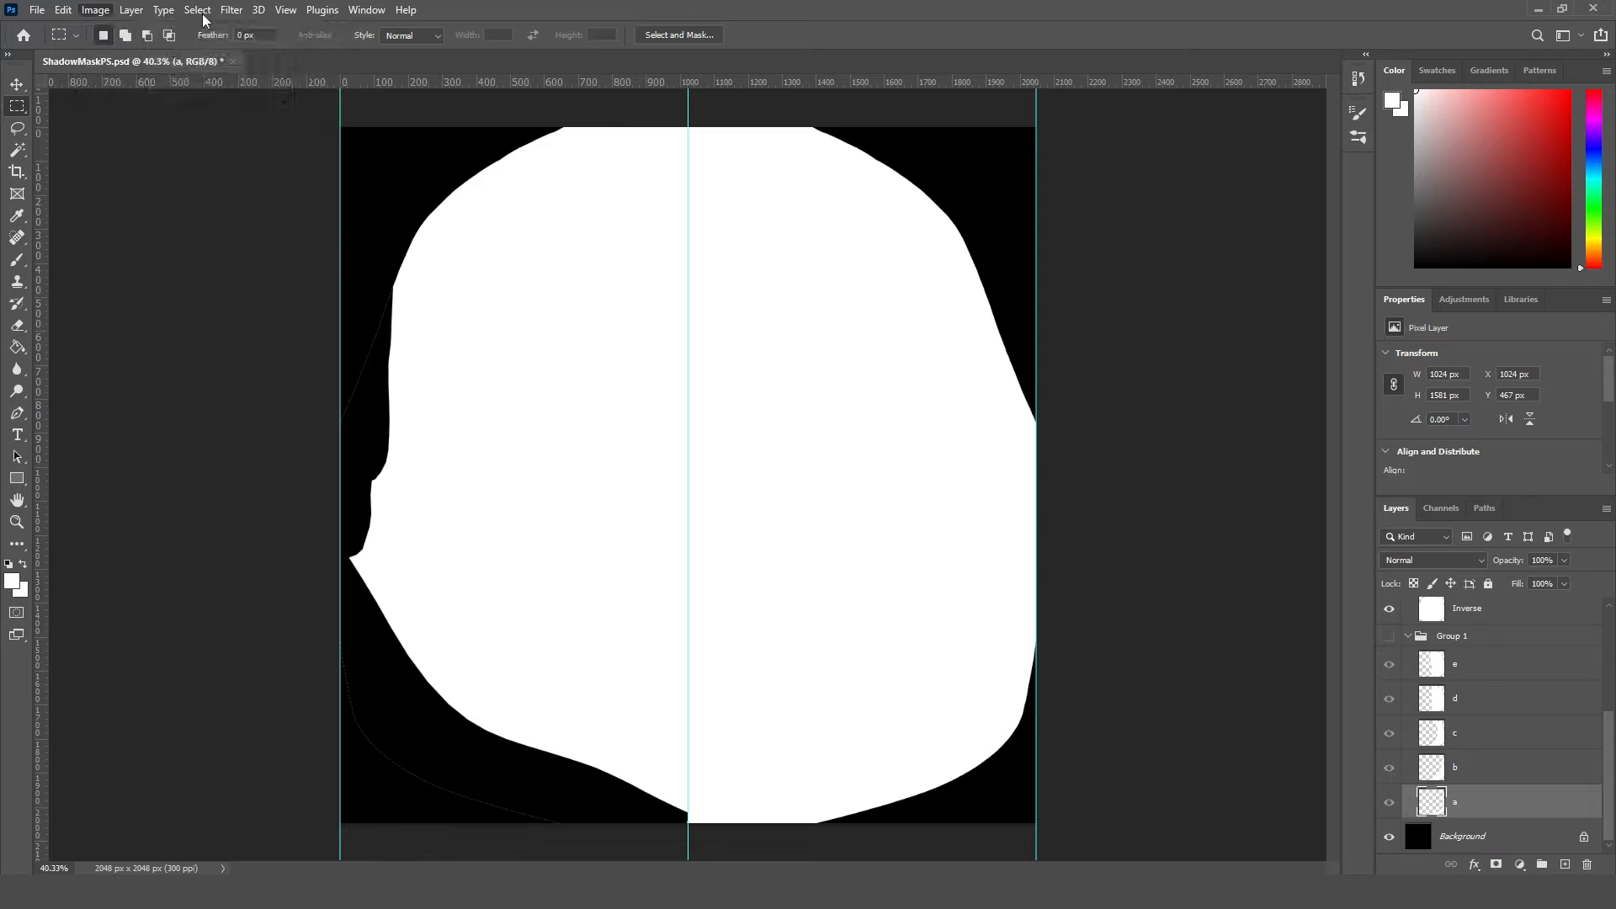
Examine the export options for the mask image, including Quick Export as PNG, without exporting
click(33, 10)
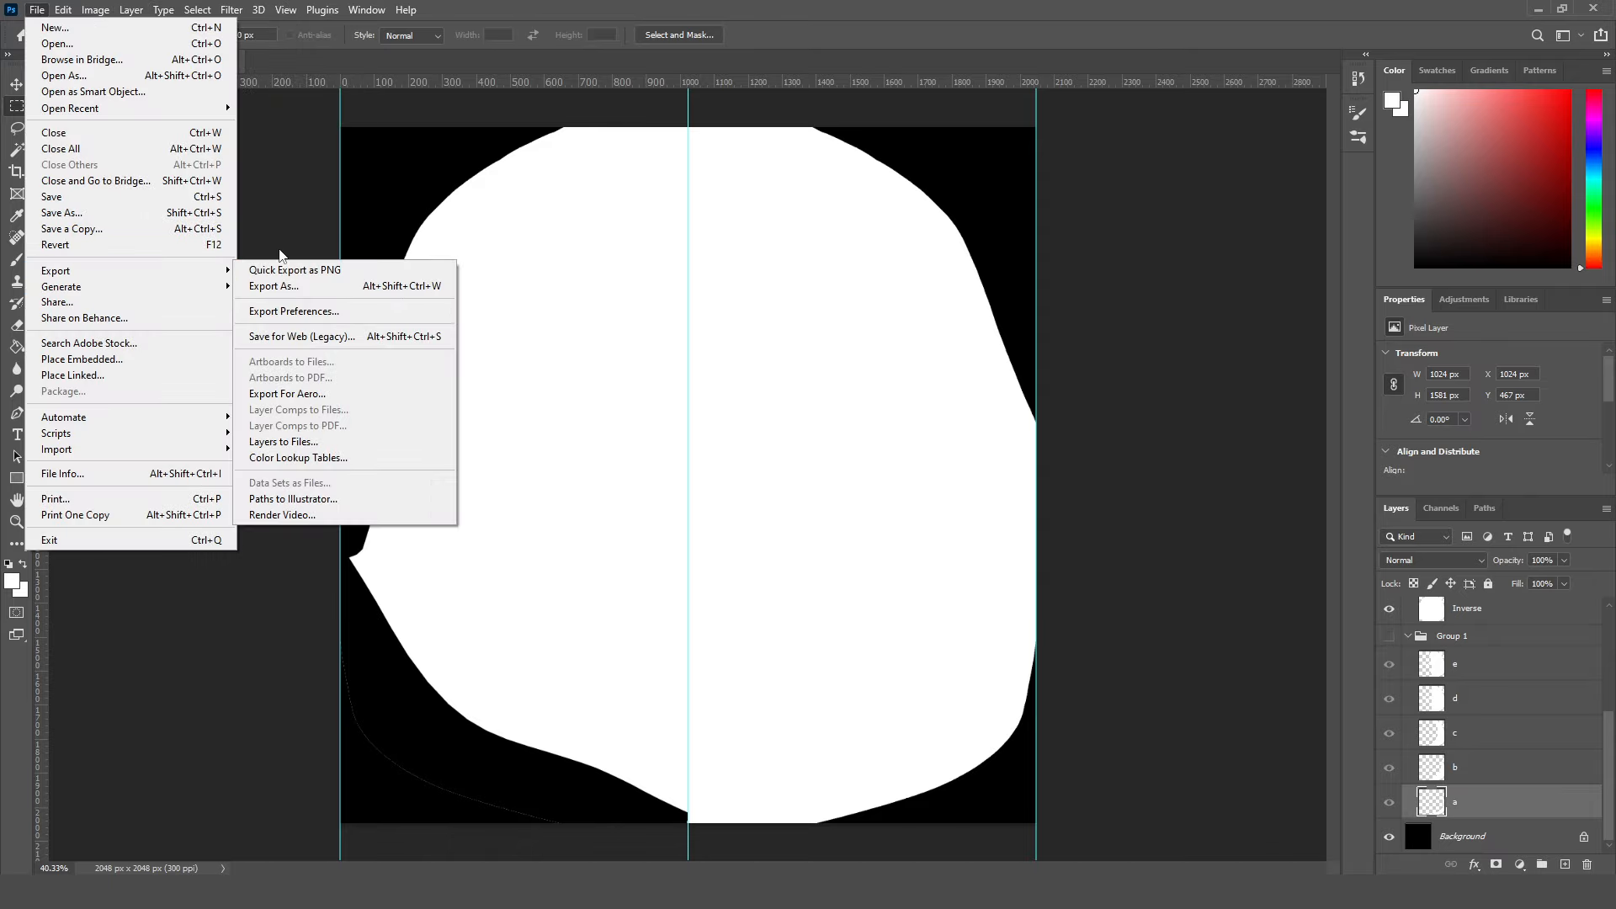
mouse_move(187, 278)
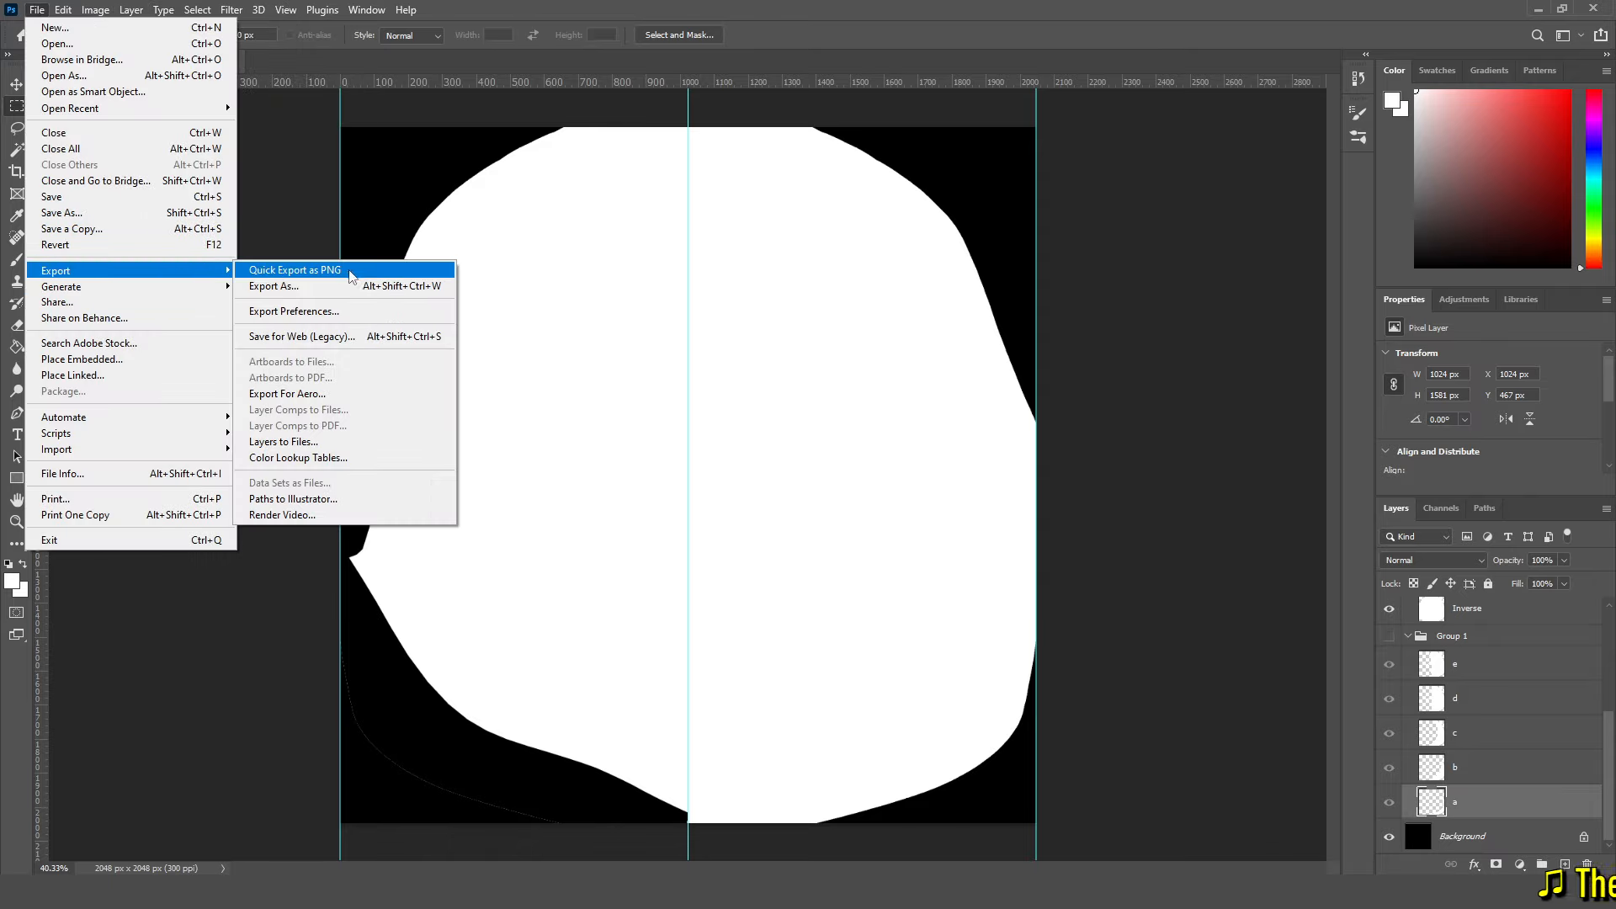
click(1194, 275)
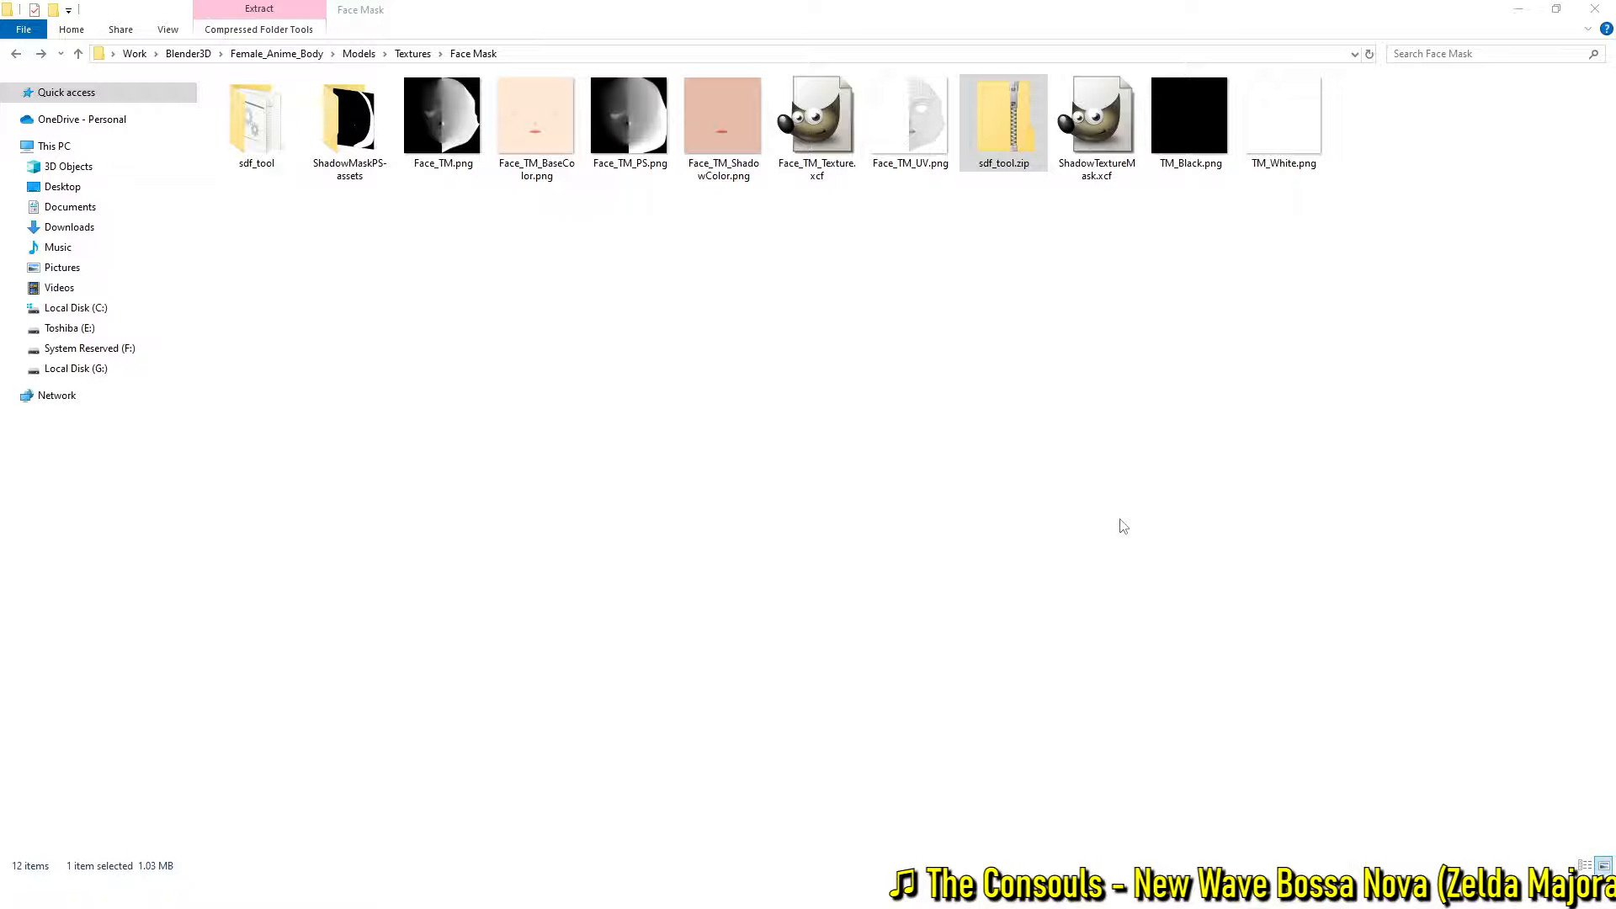
Open the sdf_tool.zip archive in the Face Mask folder and select sdf.png
double_click(1015, 137)
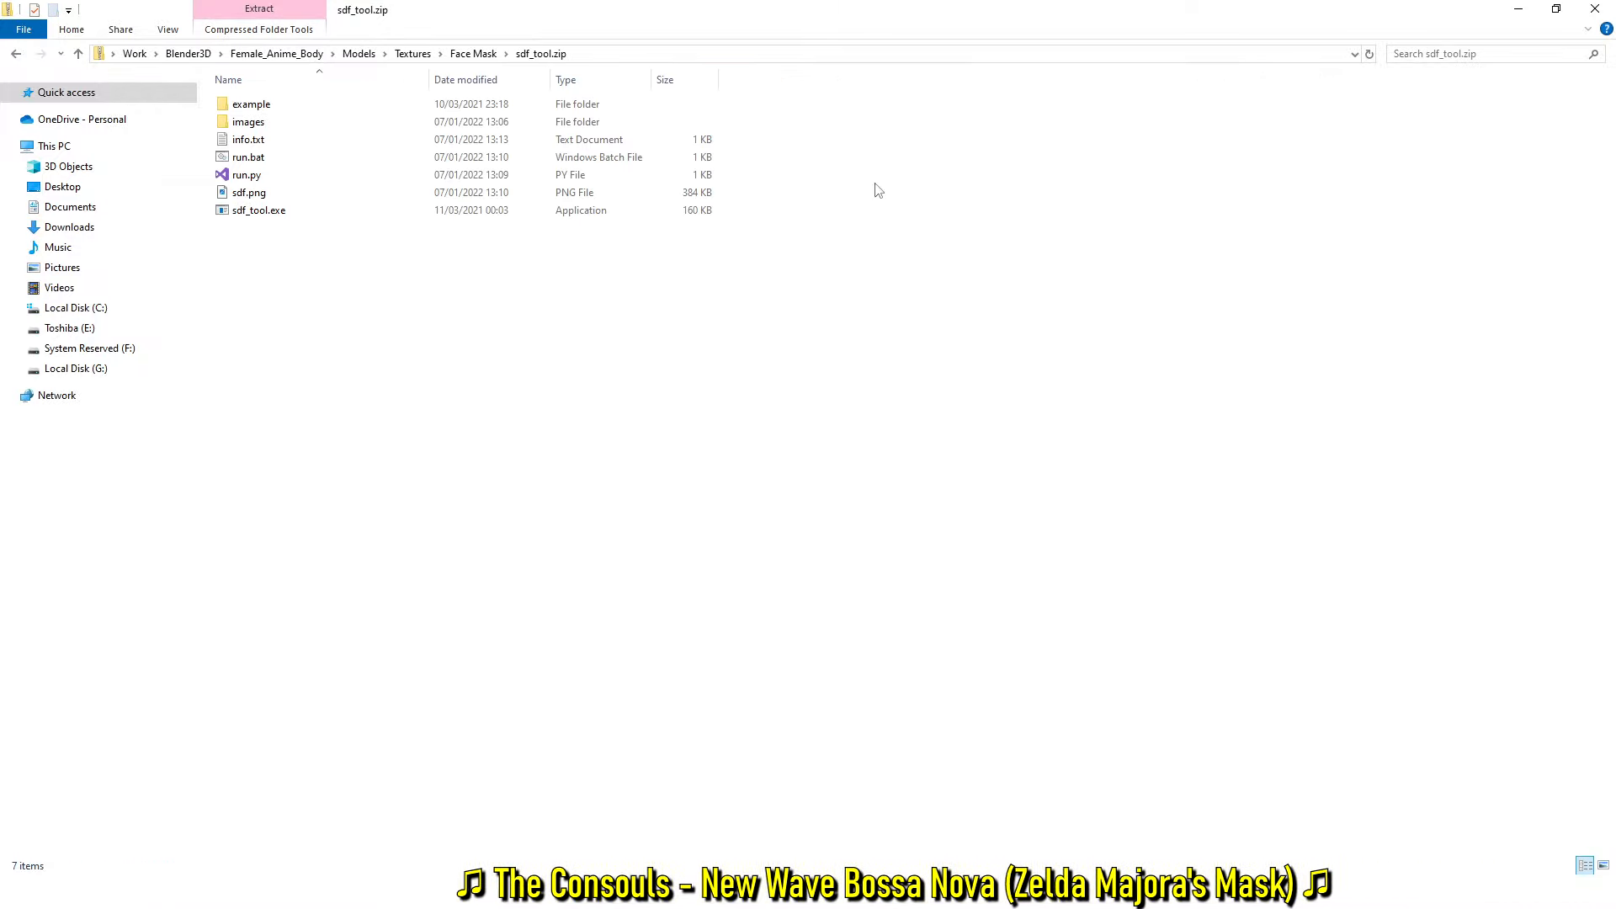
click(289, 194)
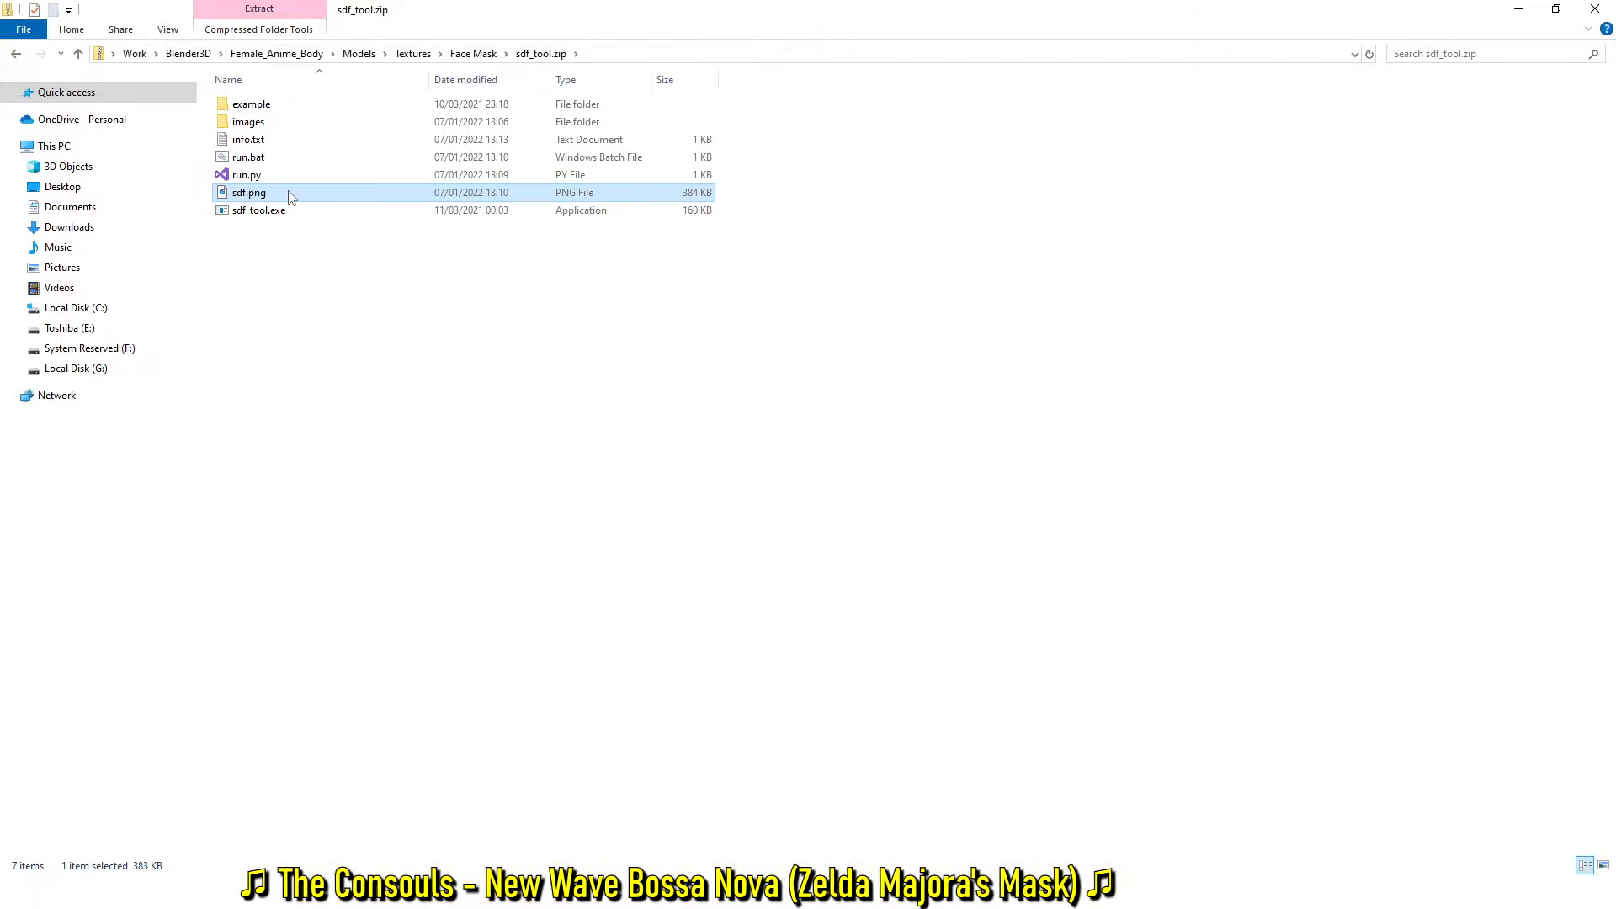
View the sdf.png image from the sdf_tool.zip archive and close it
double_click(288, 194)
click(1330, 164)
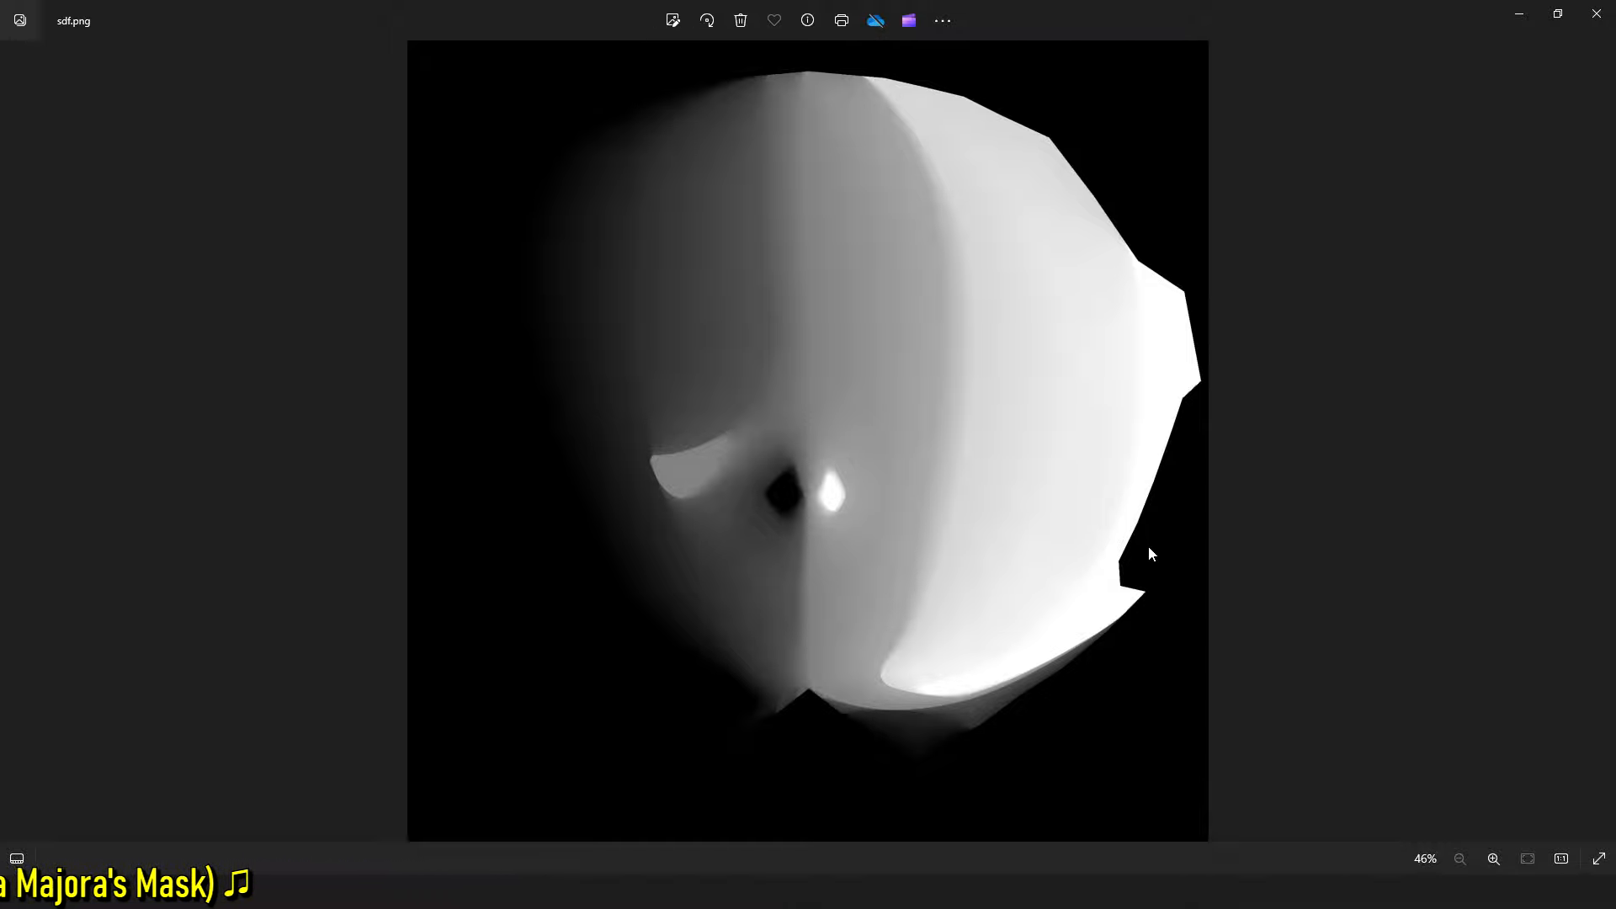
click(1597, 13)
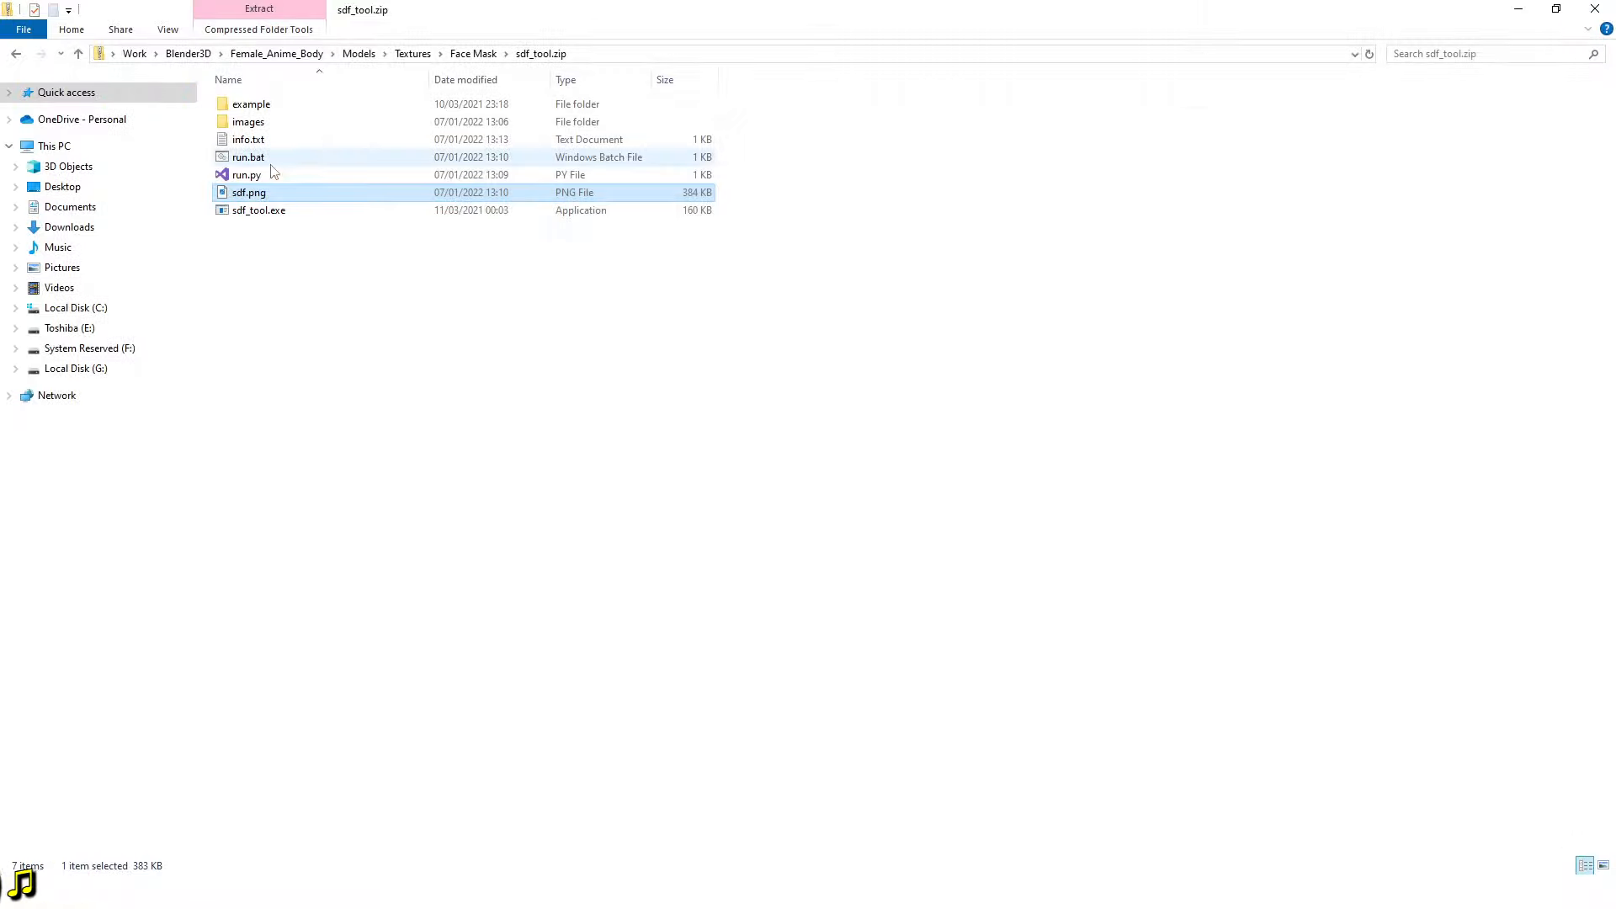
View a.png from the archive's example folder, close it and return to the sdf_tool.zip contents
double_click(311, 111)
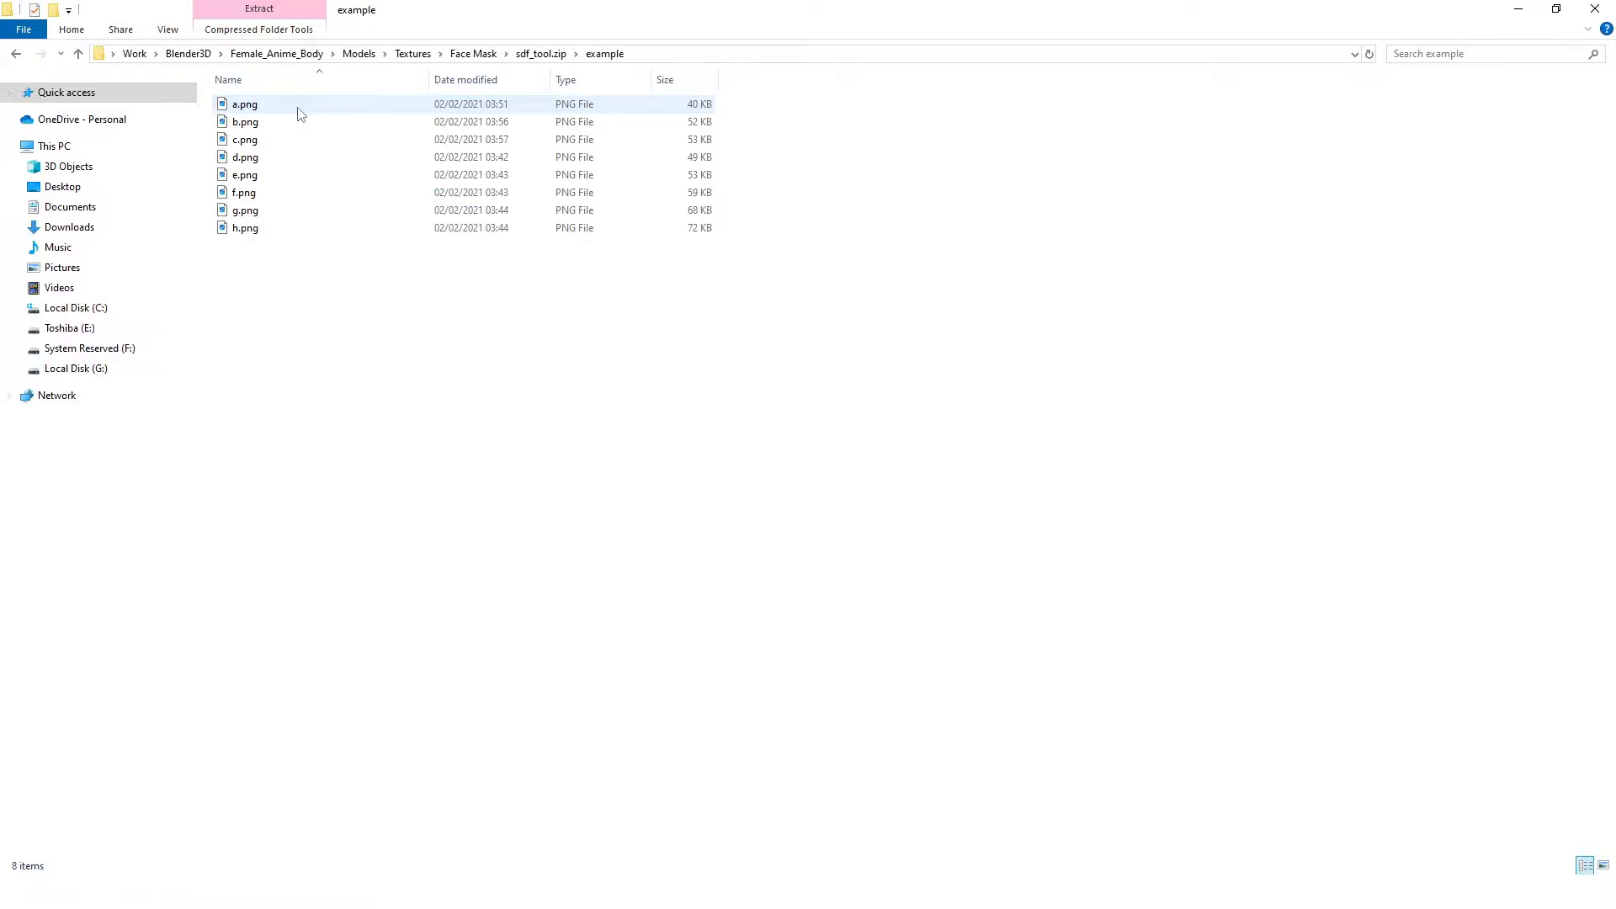
double_click(300, 113)
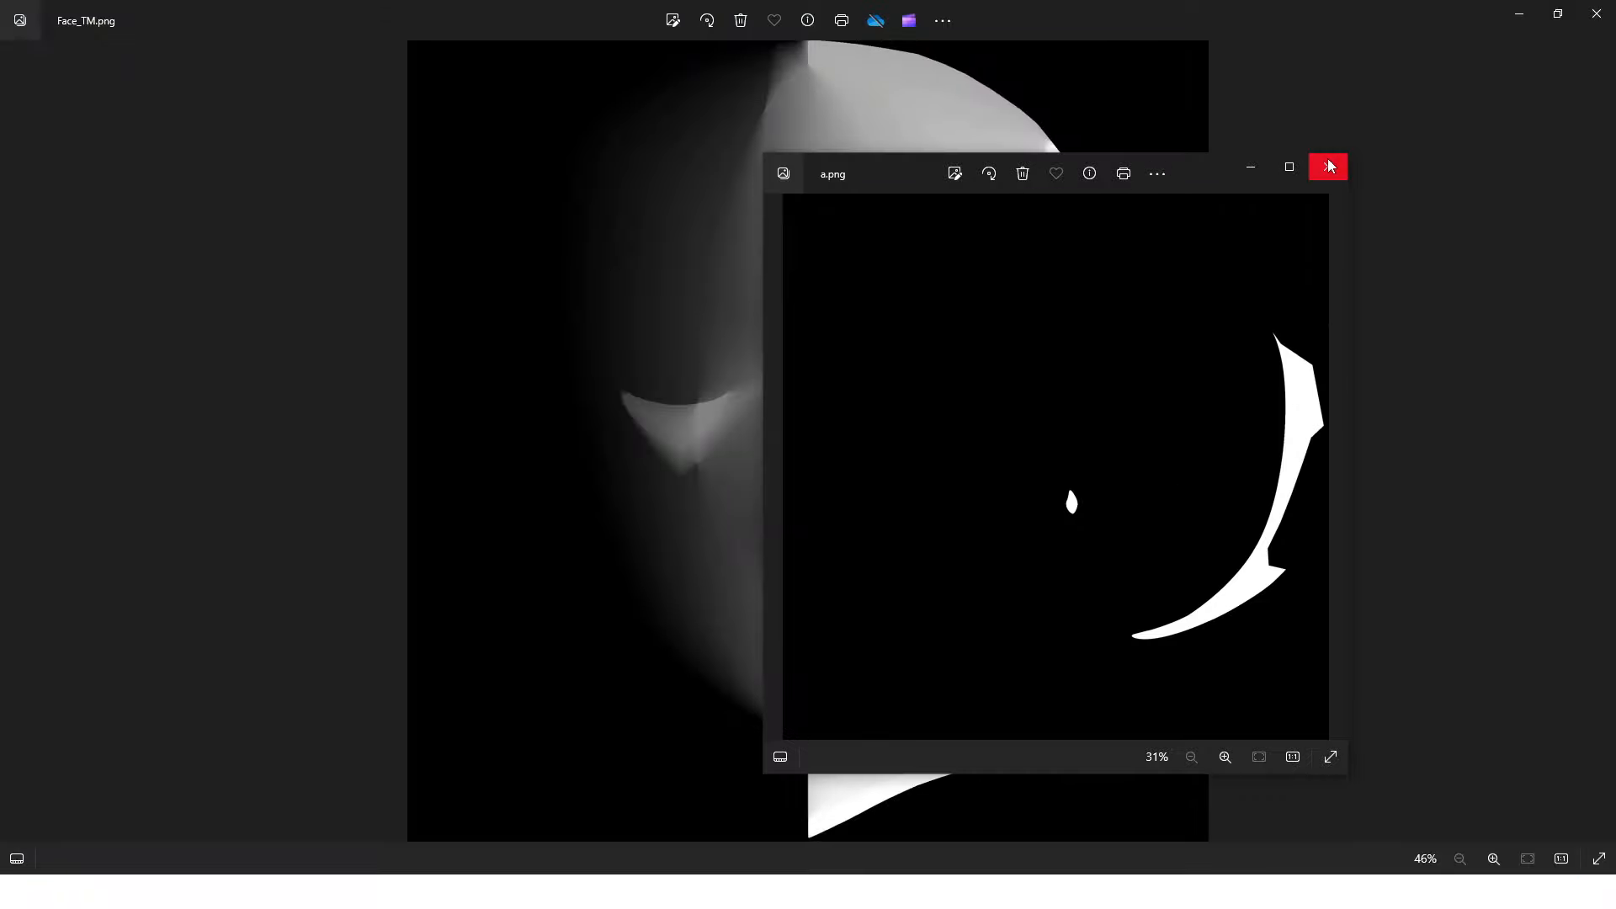
click(1329, 166)
click(1597, 13)
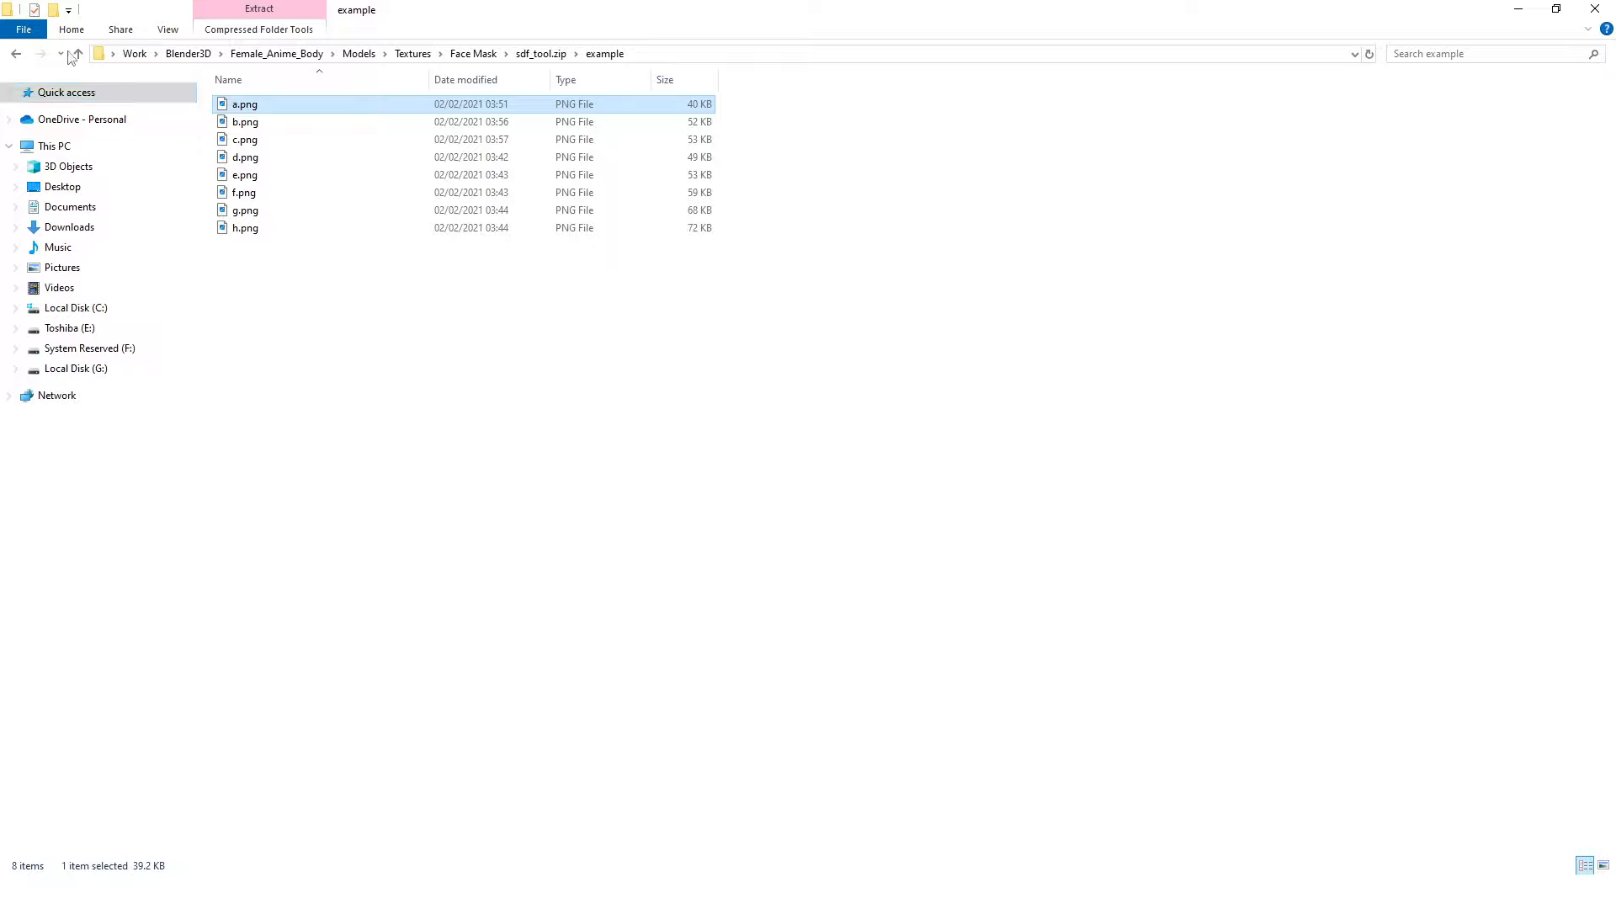
click(18, 55)
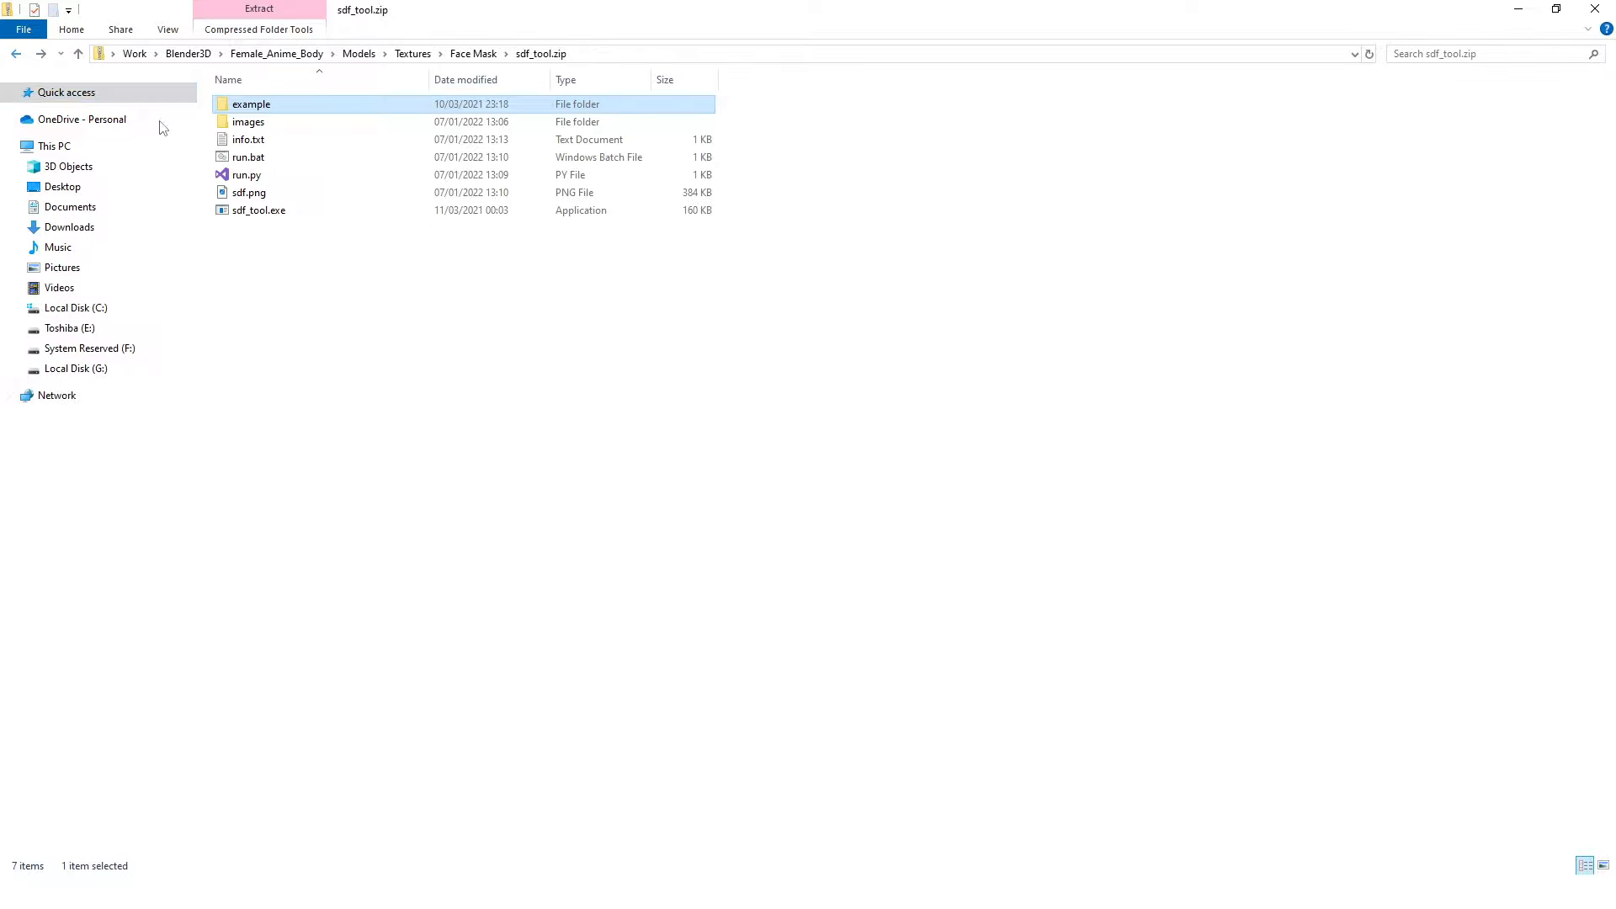
Check the mask PNG files in the archive's images folder
double_click(326, 122)
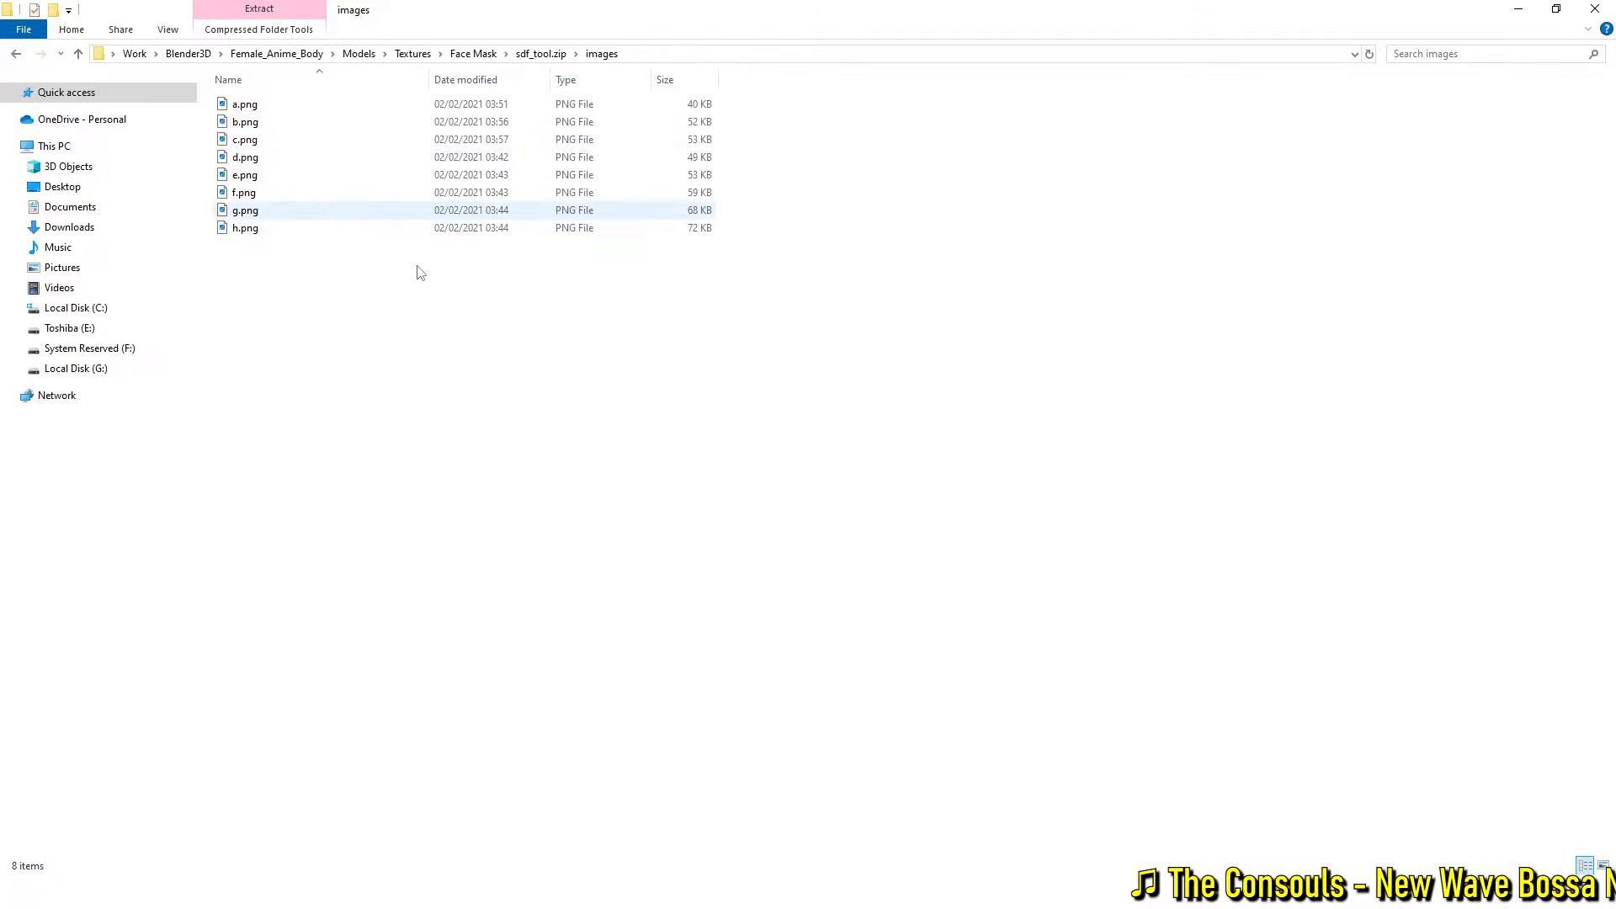
click(16, 53)
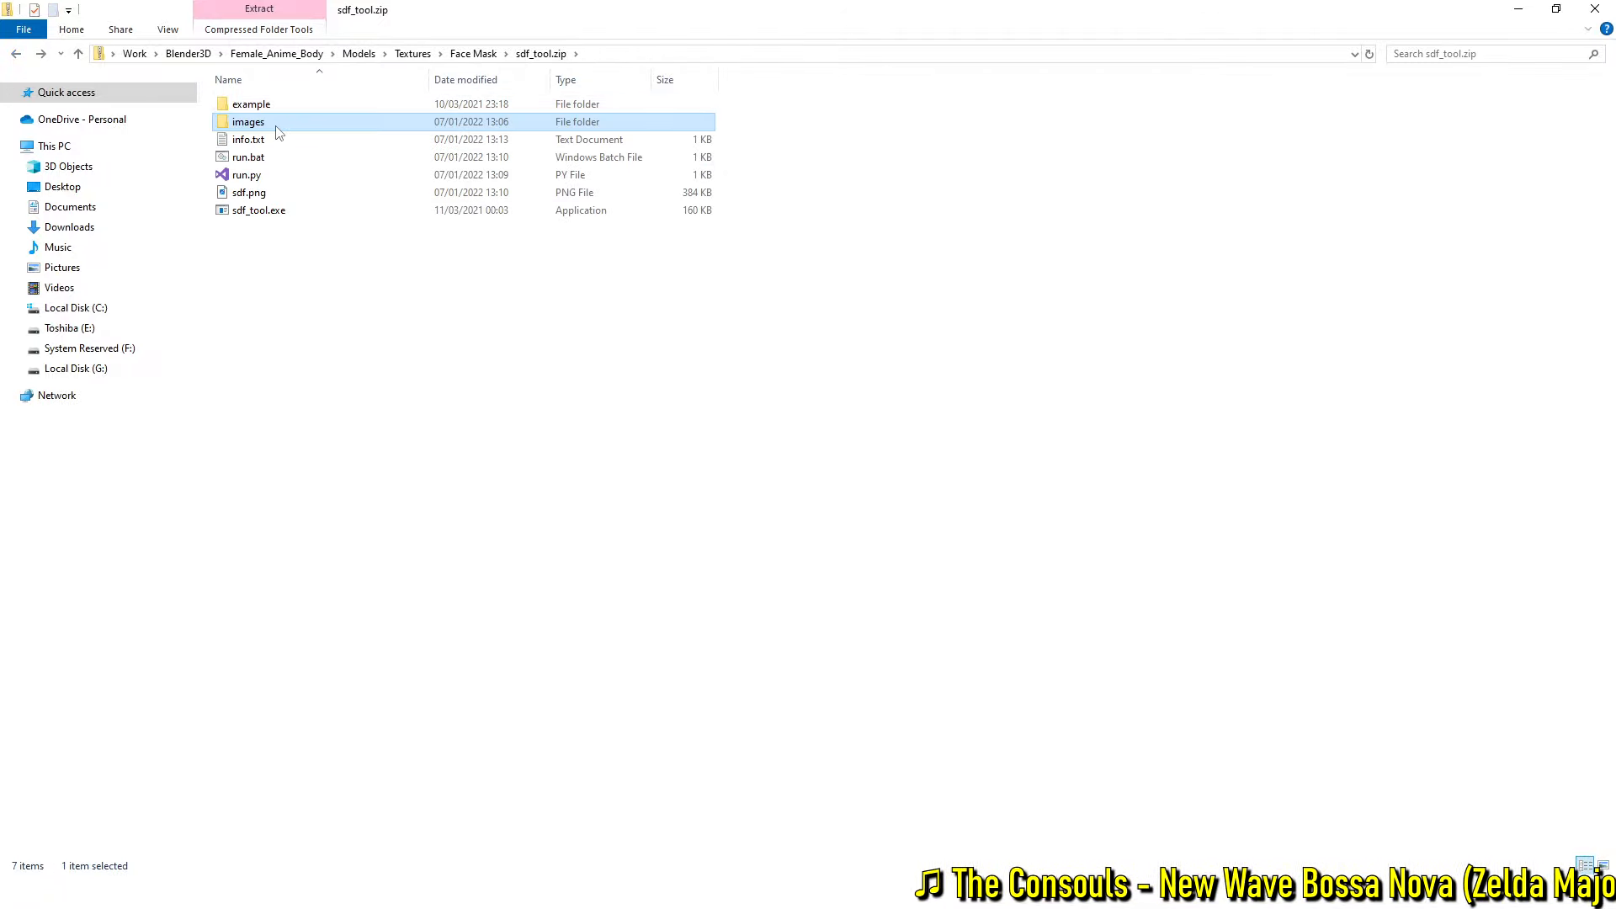
double_click(289, 123)
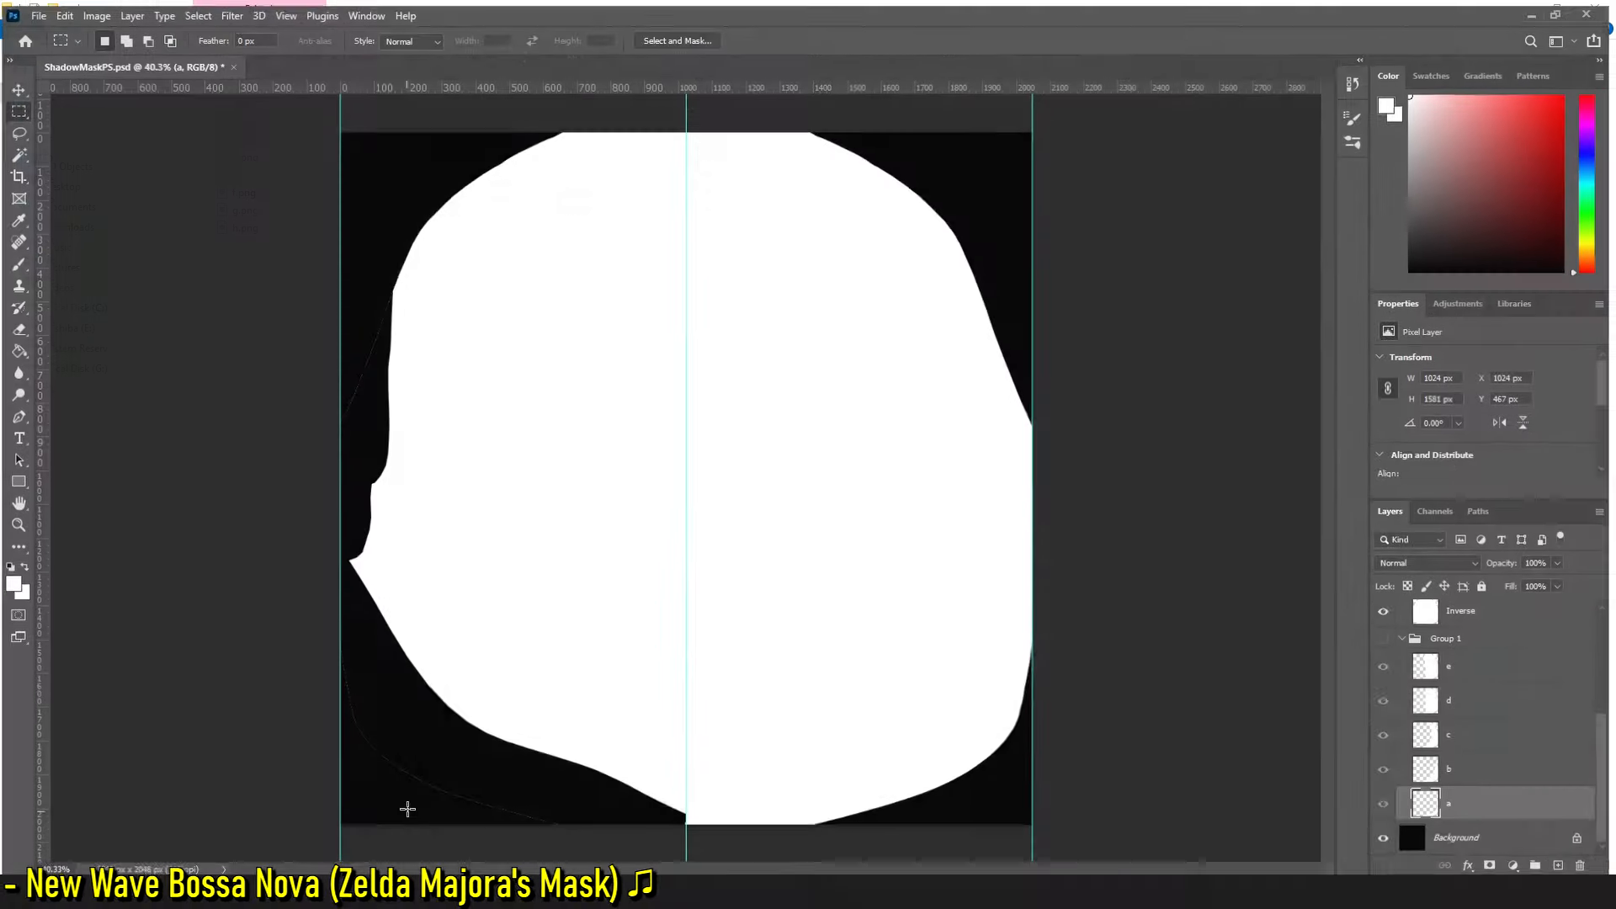
Switch to Photoshop, review the Quick Export as PNG option and the mask layers without exporting, and return to File Explorer
click(38, 15)
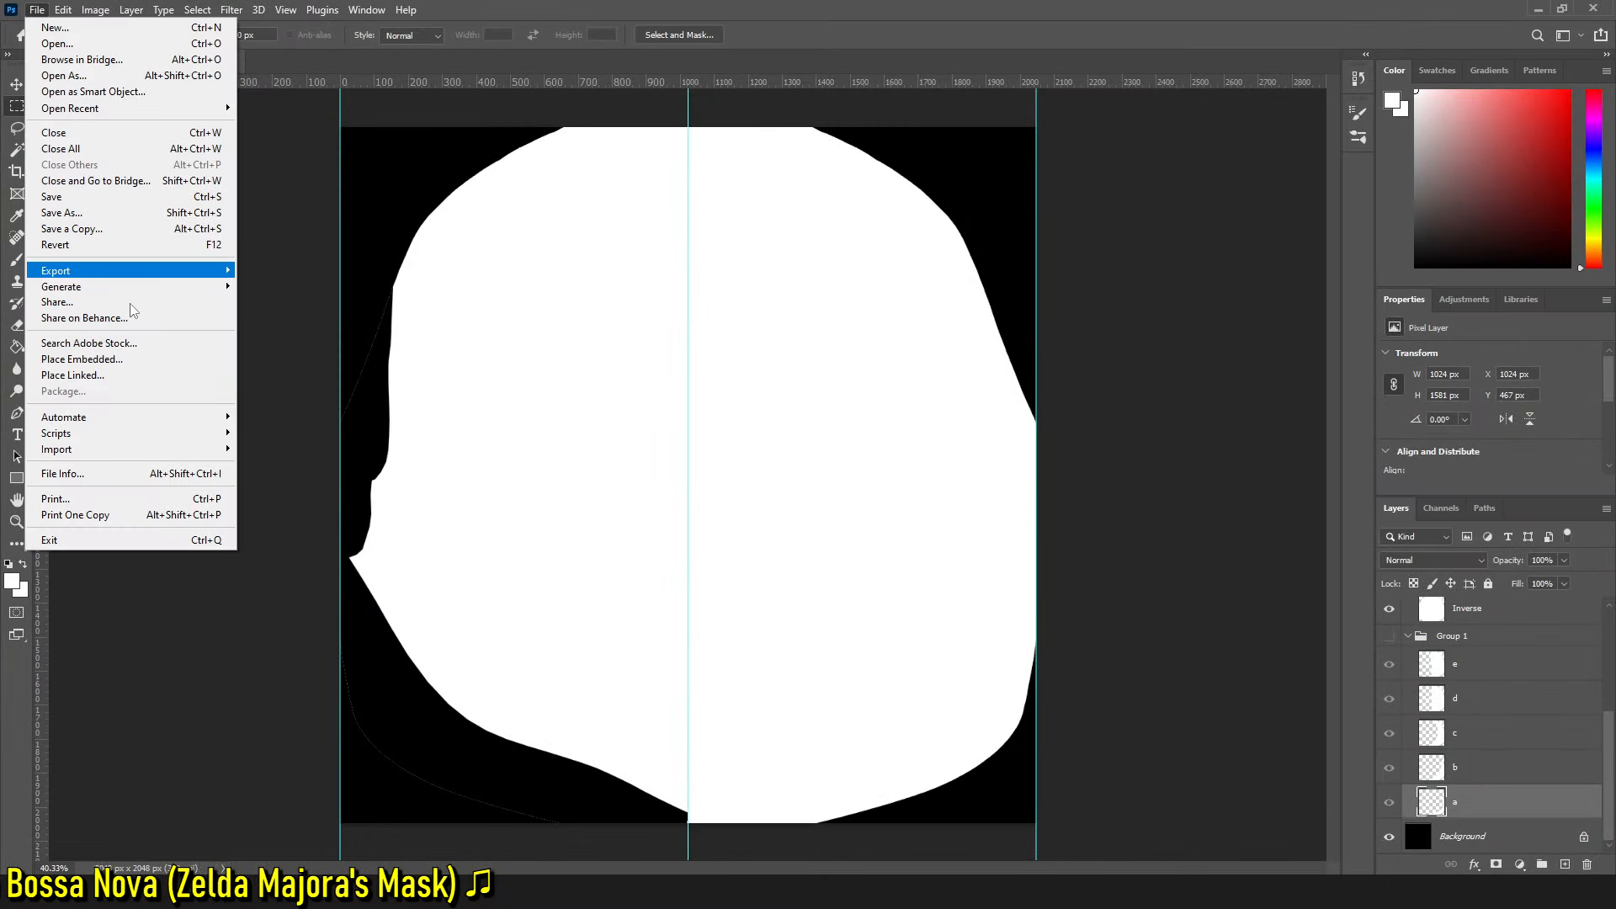
mouse_move(194, 270)
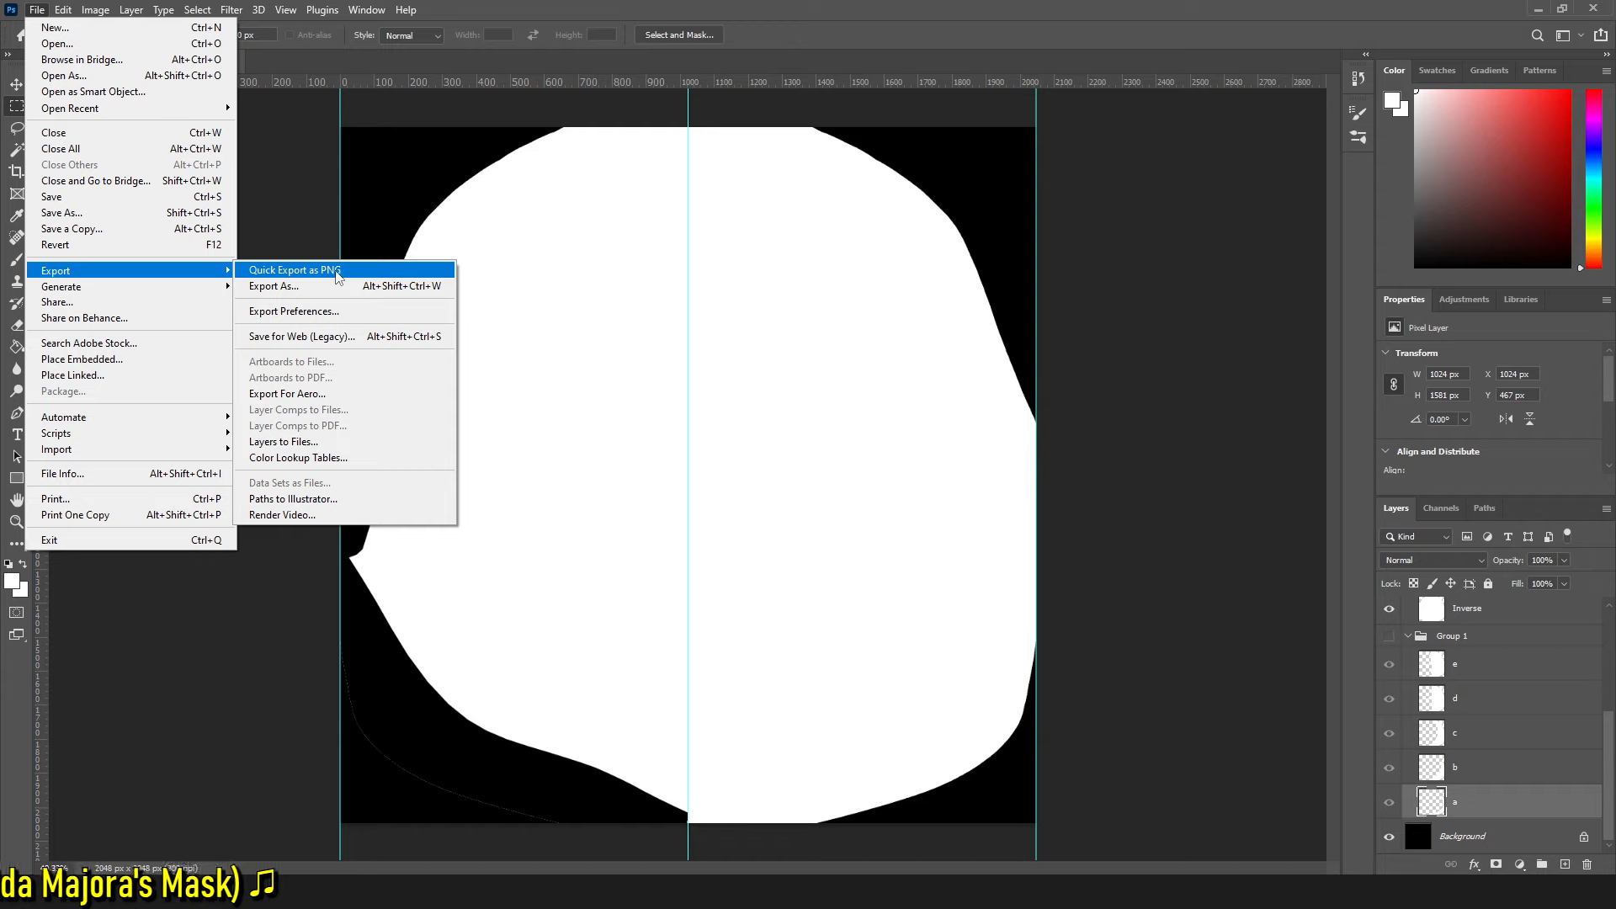
click(1151, 255)
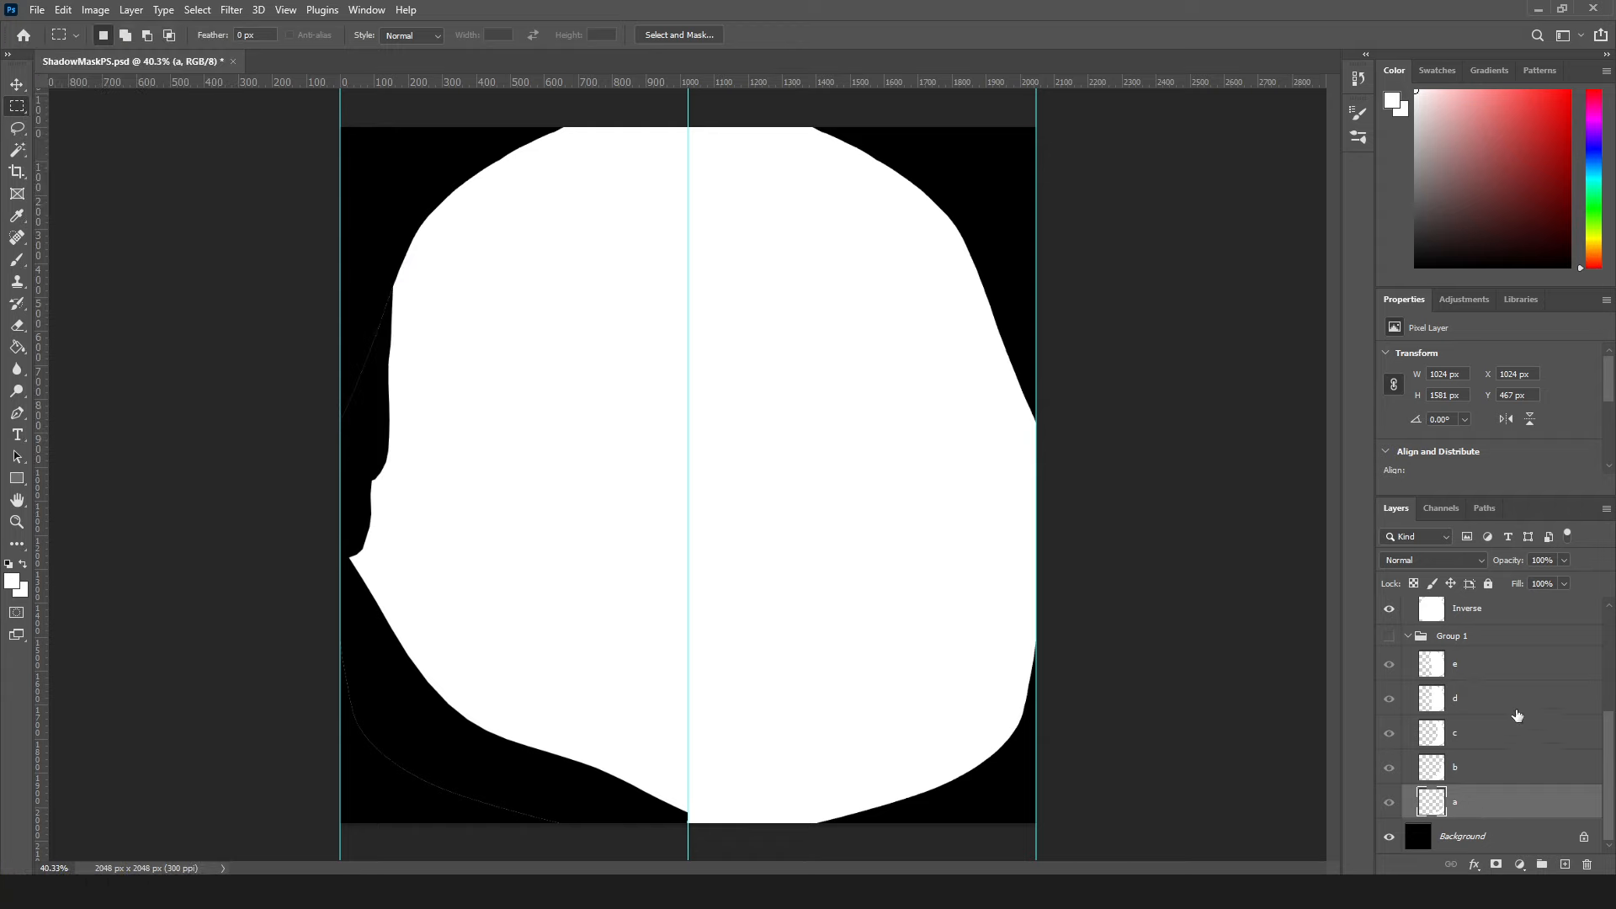
scroll(1518, 716, up, 5)
click(1537, 9)
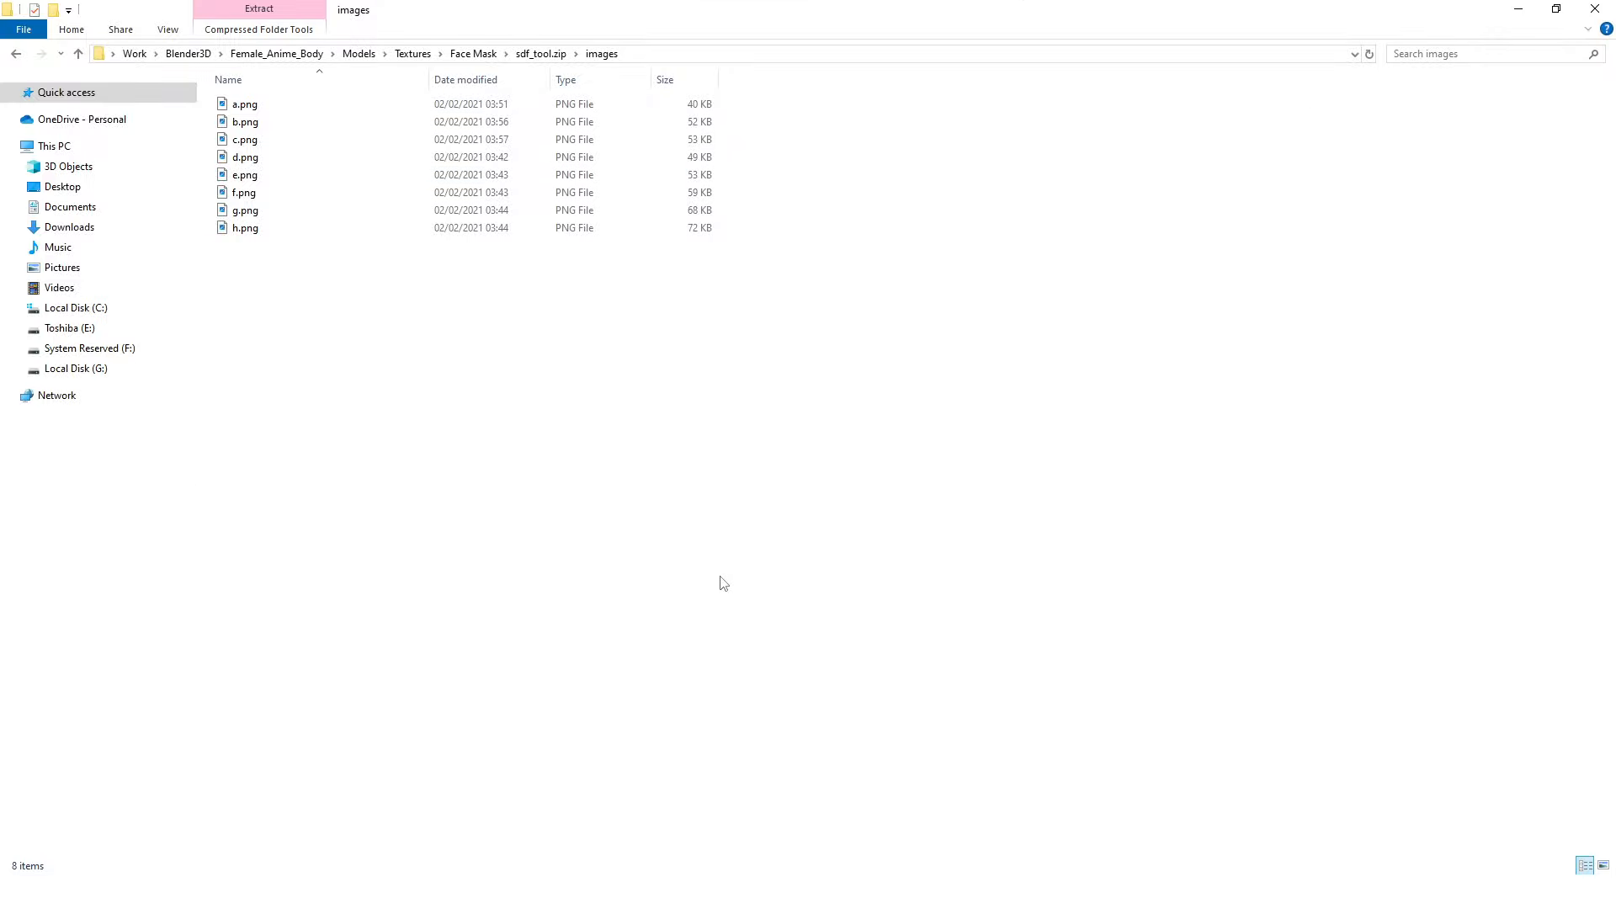
Run run.bat in the sdf_tool folder to convert and blend the mask images into sdf.png
key(alt+Left)
click(247, 190)
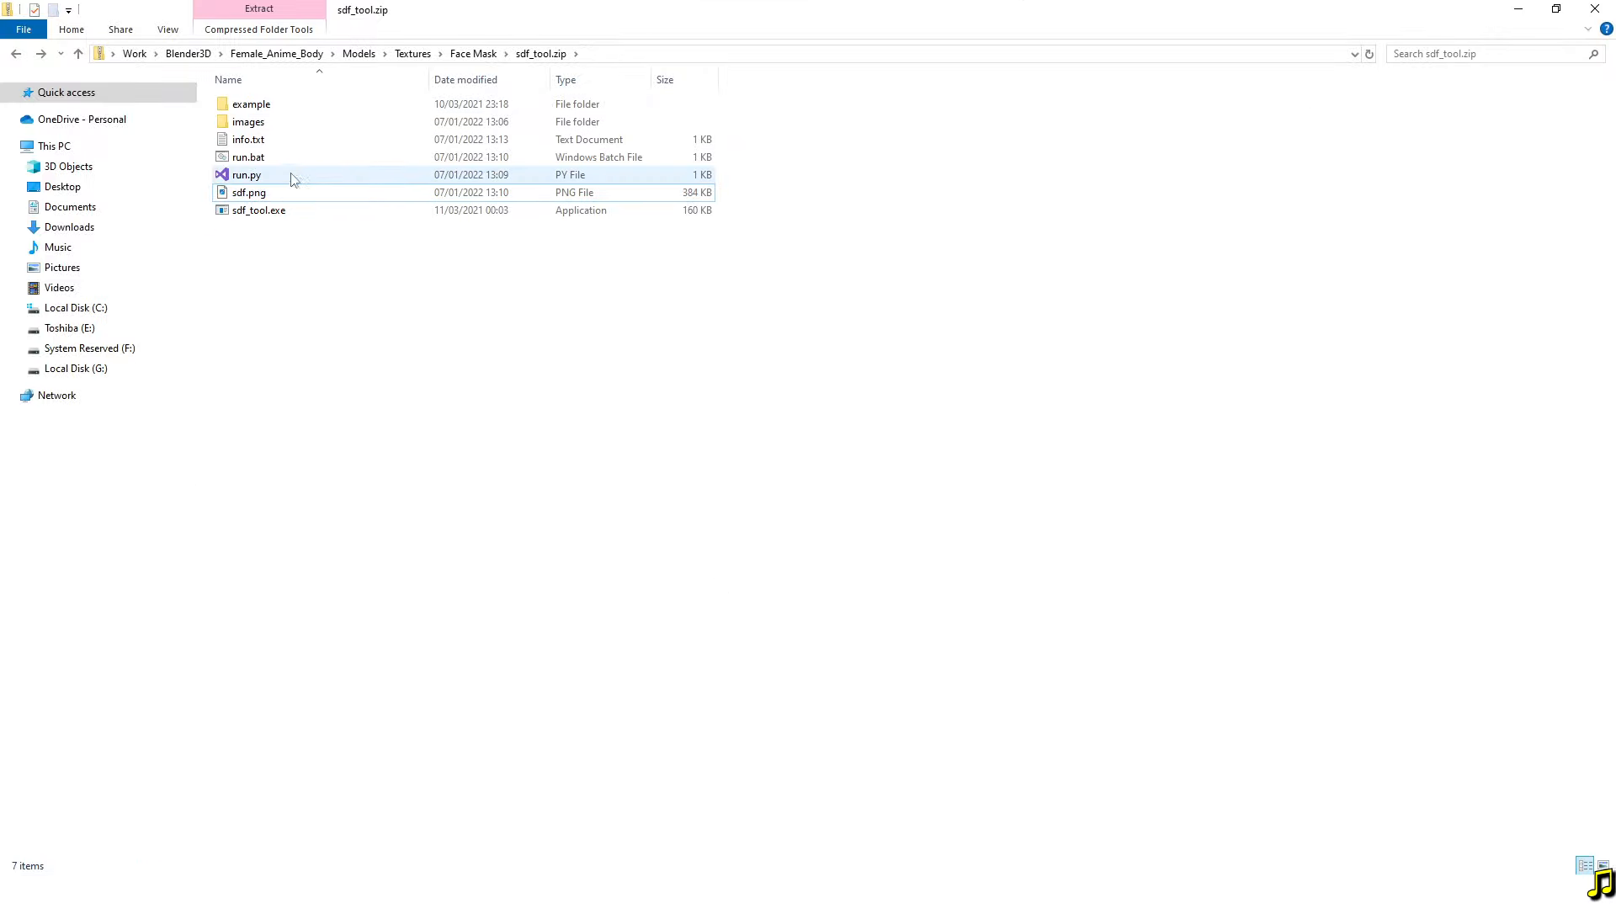
click(297, 160)
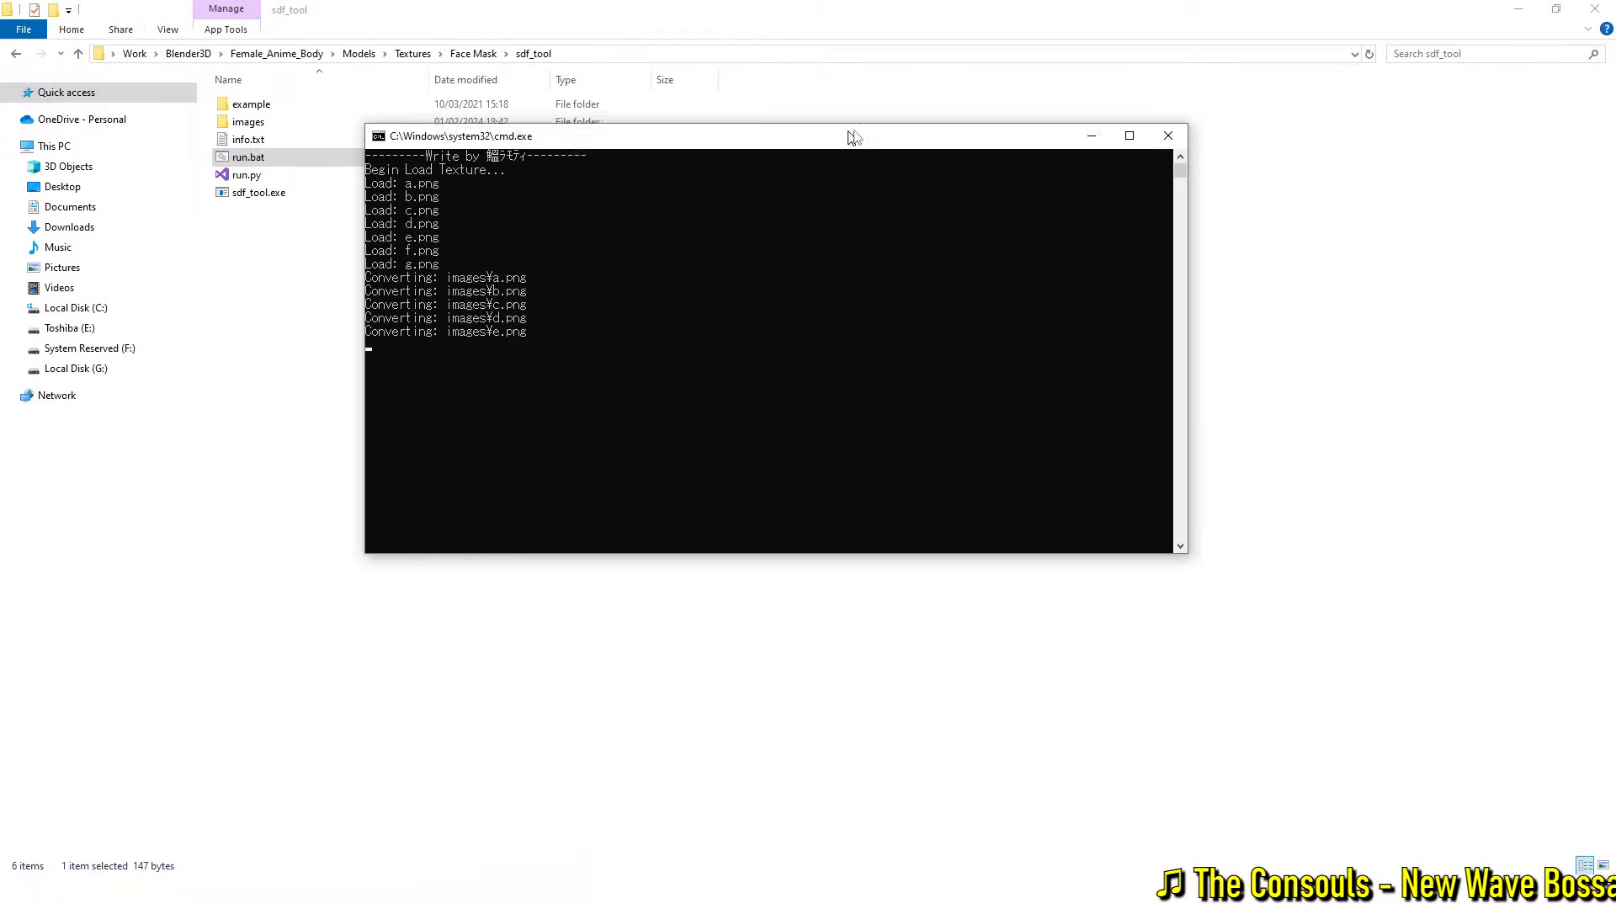
drag(847, 134, 1230, 180)
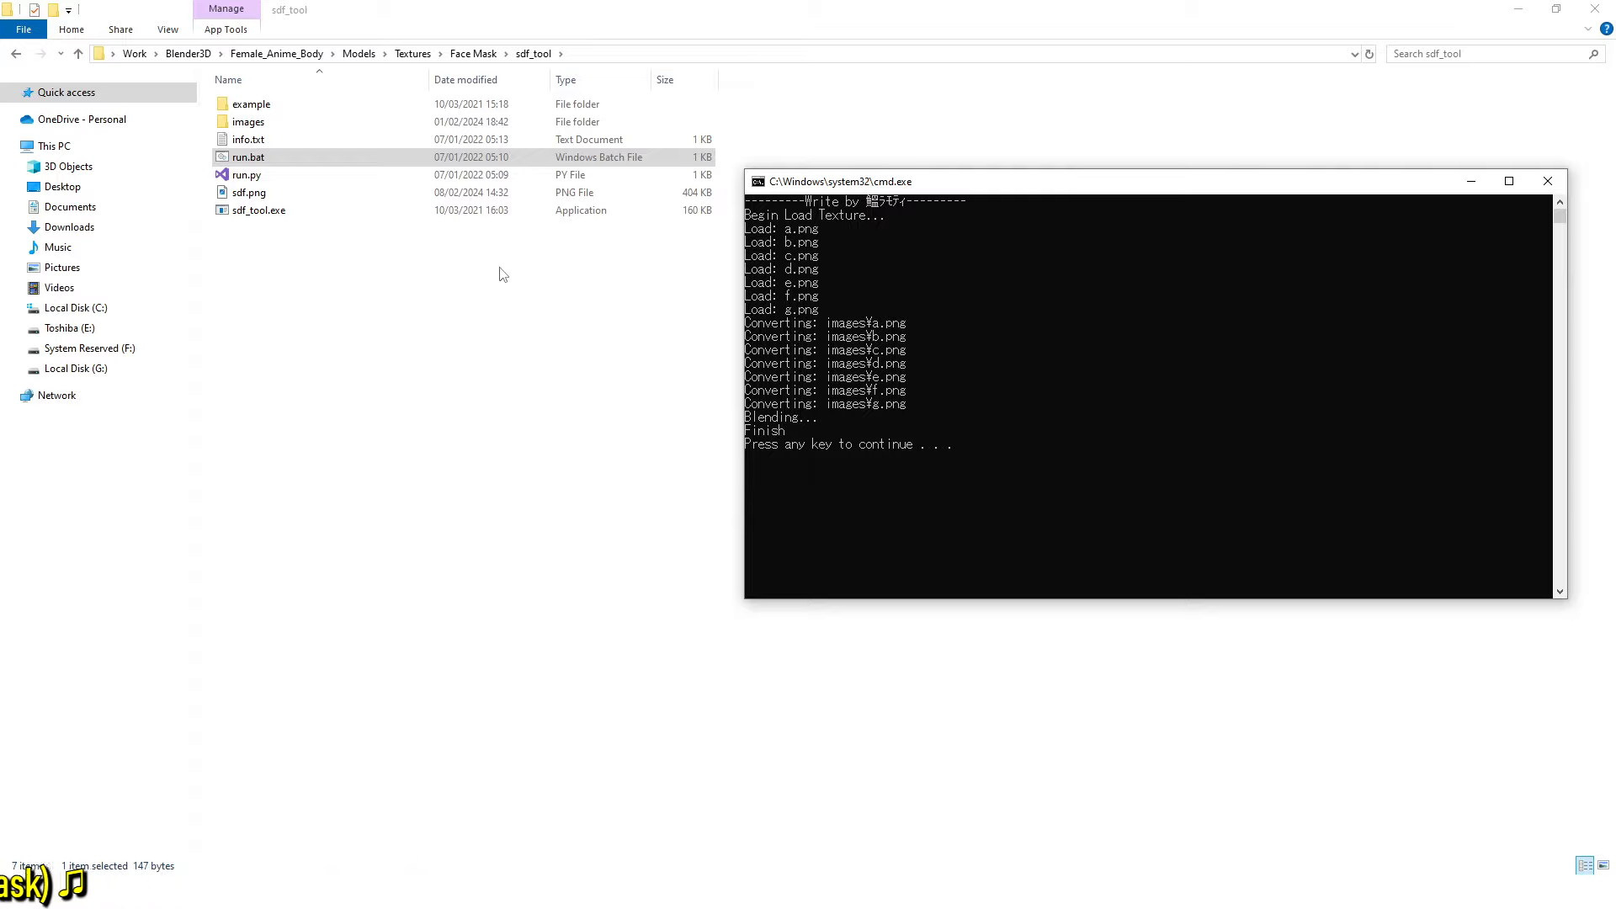
key(Return)
Open the extracted sdf_tool images folder and view the file properties of a.png
double_click(316, 125)
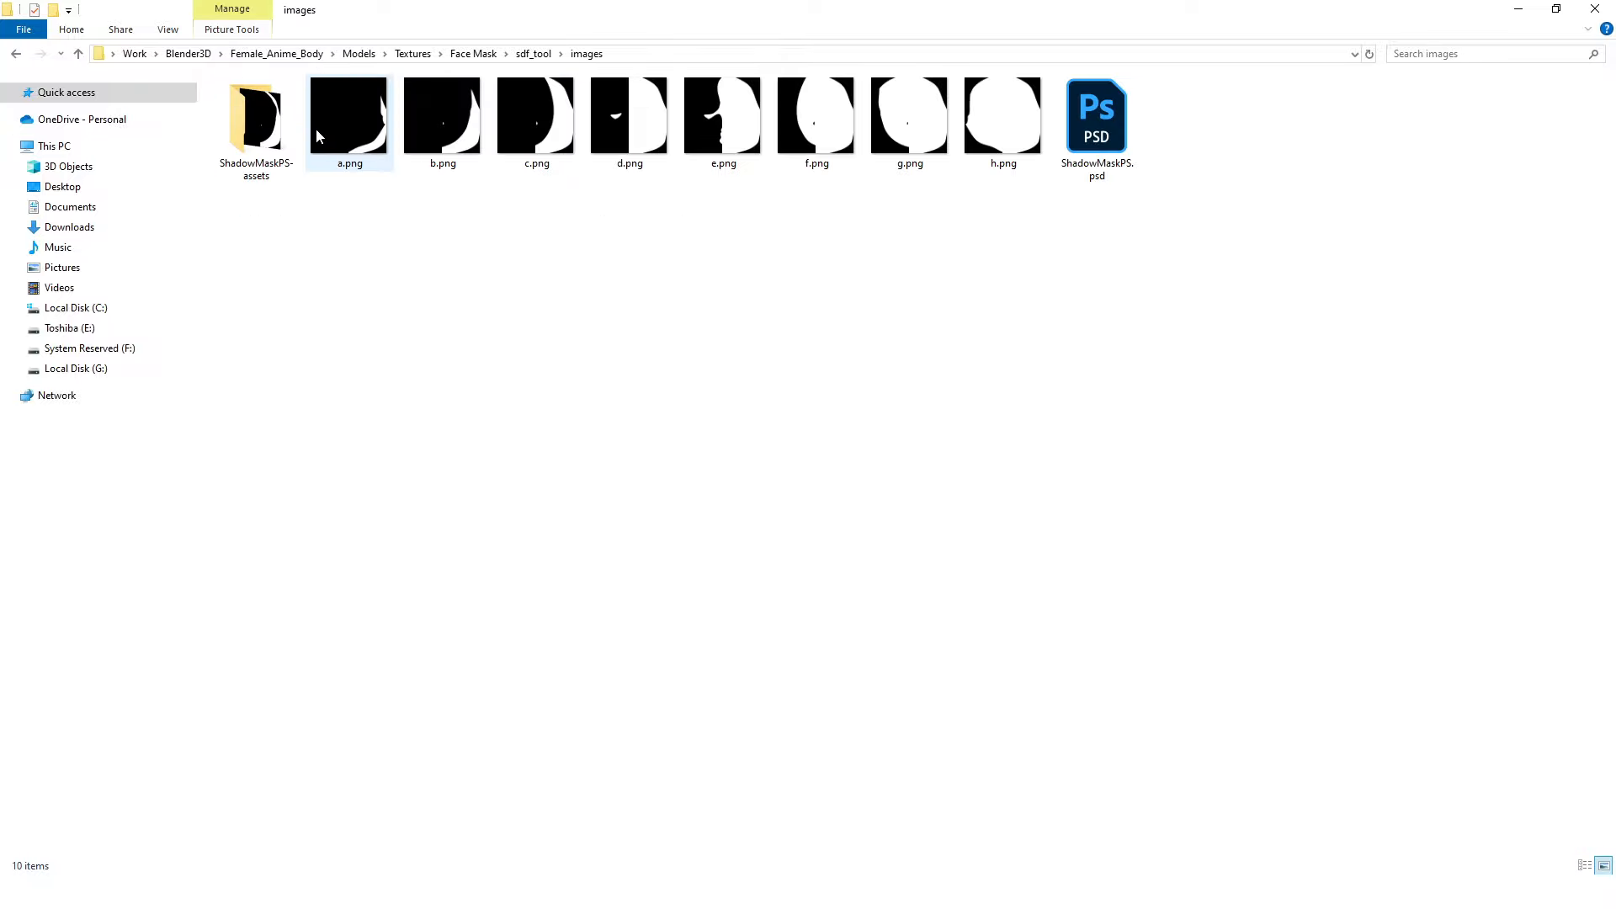
right_click(382, 130)
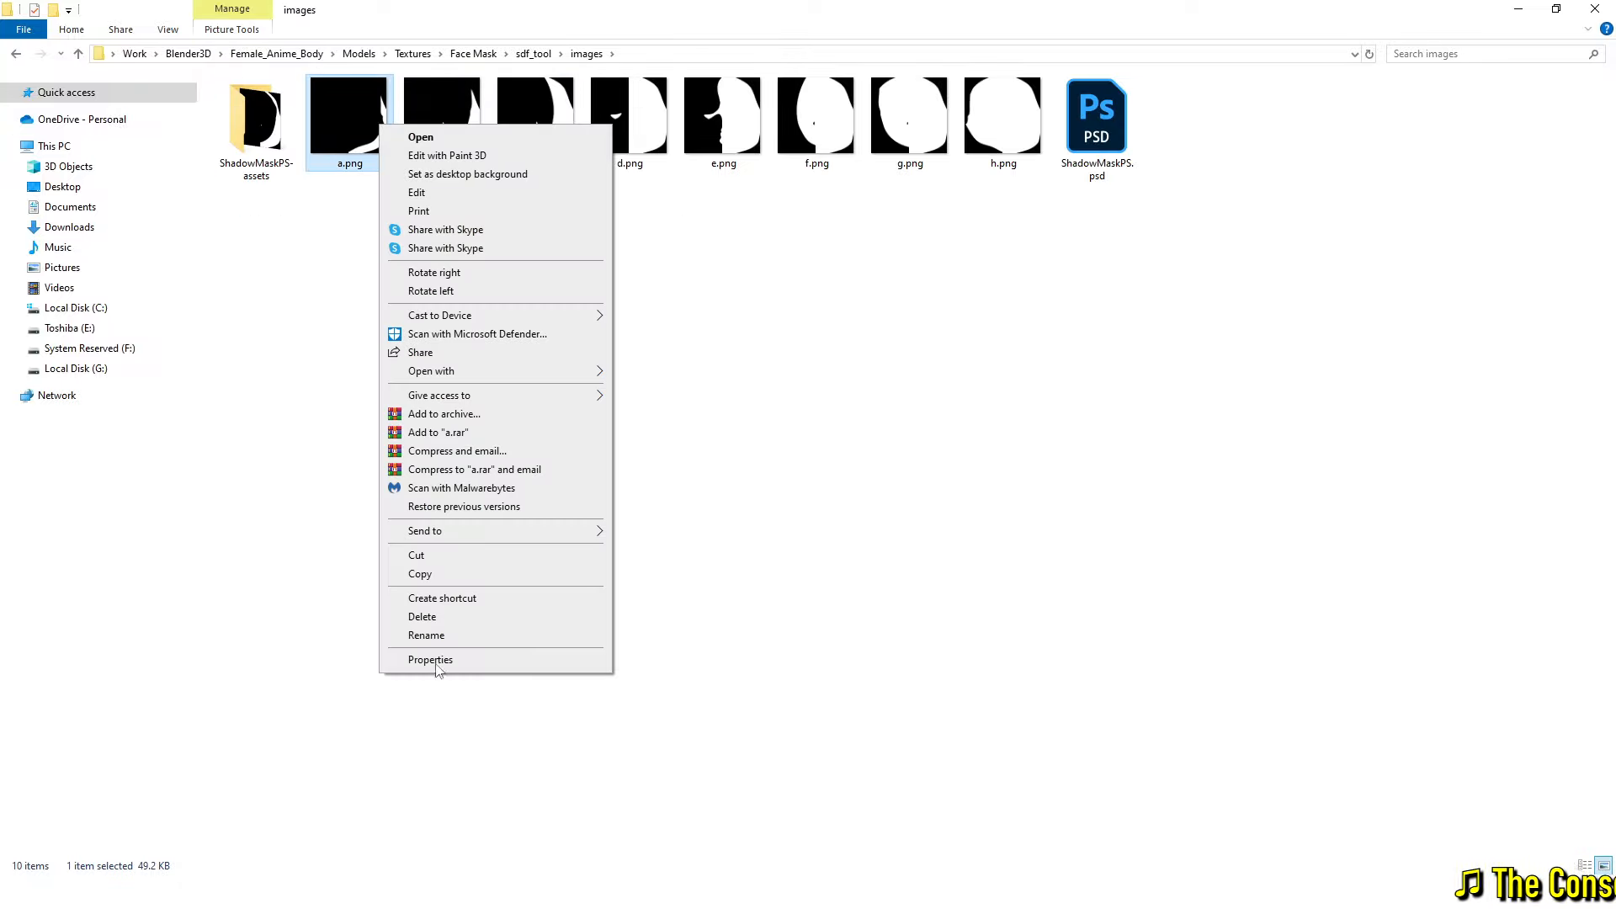
click(468, 660)
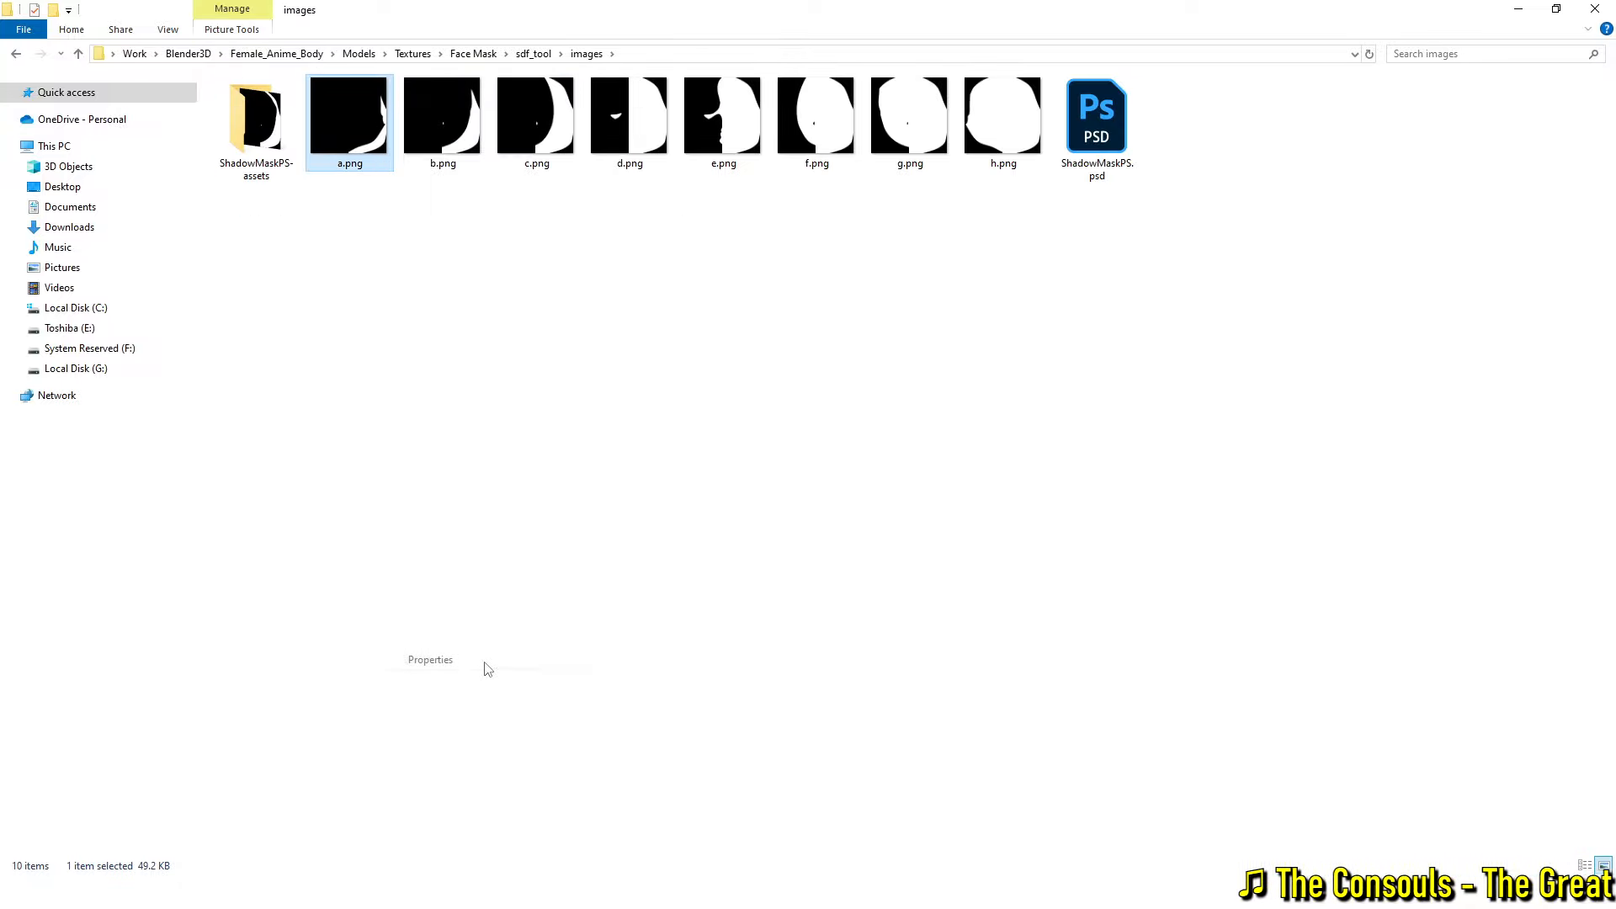
click(494, 166)
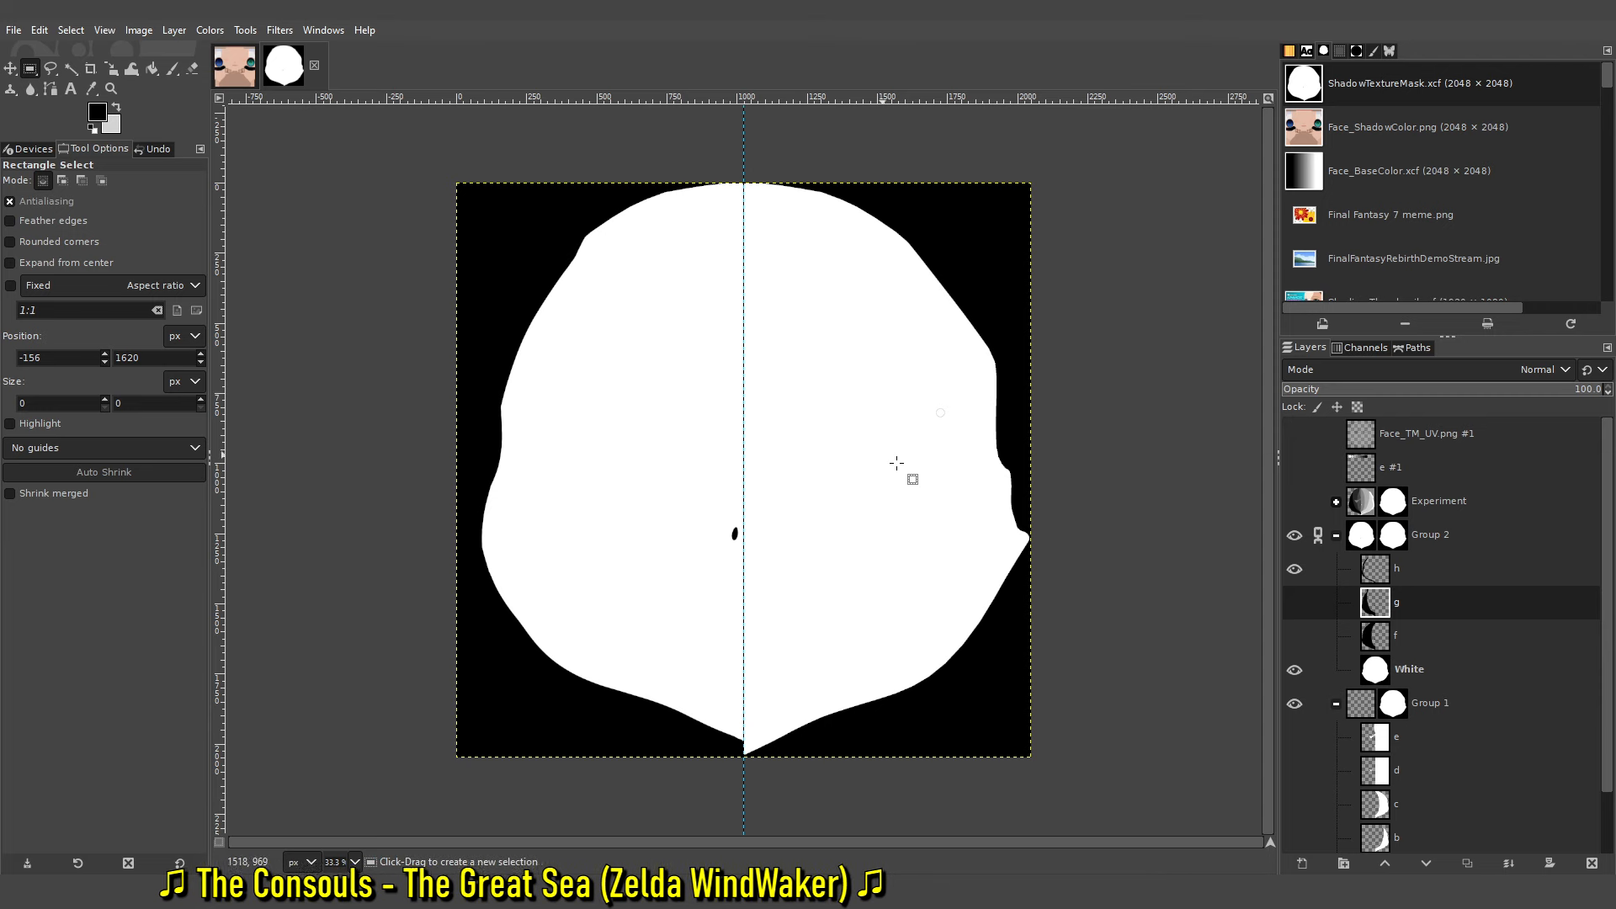
In GIMP, bring up the PNG export options for ShadowTextureMask.png and examine the pixel format choices
click(13, 30)
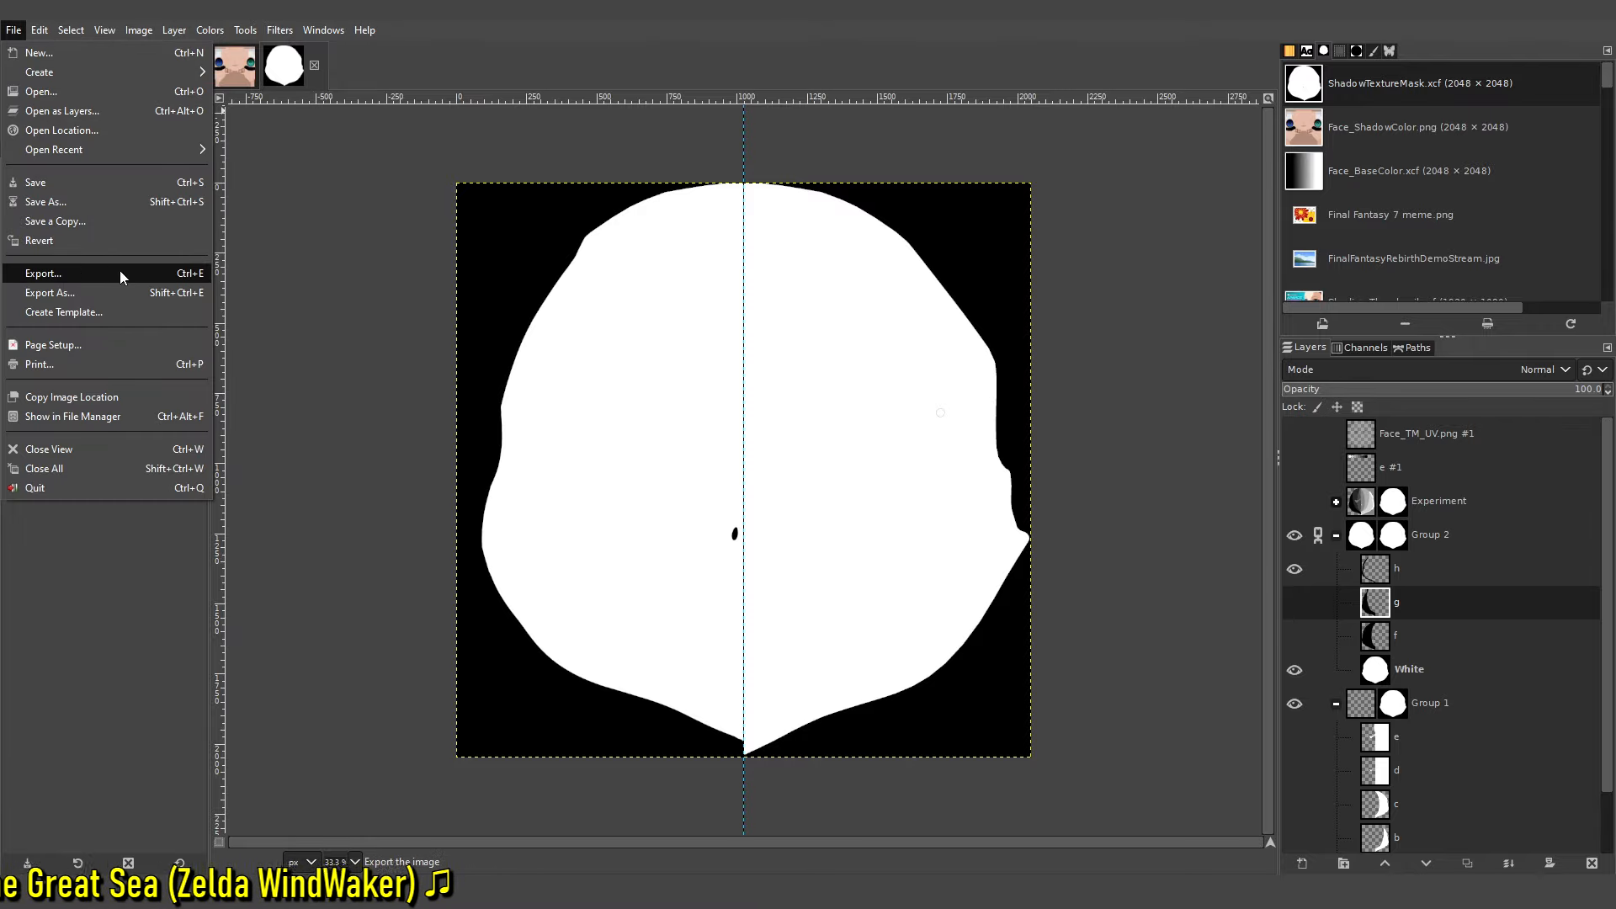
click(128, 292)
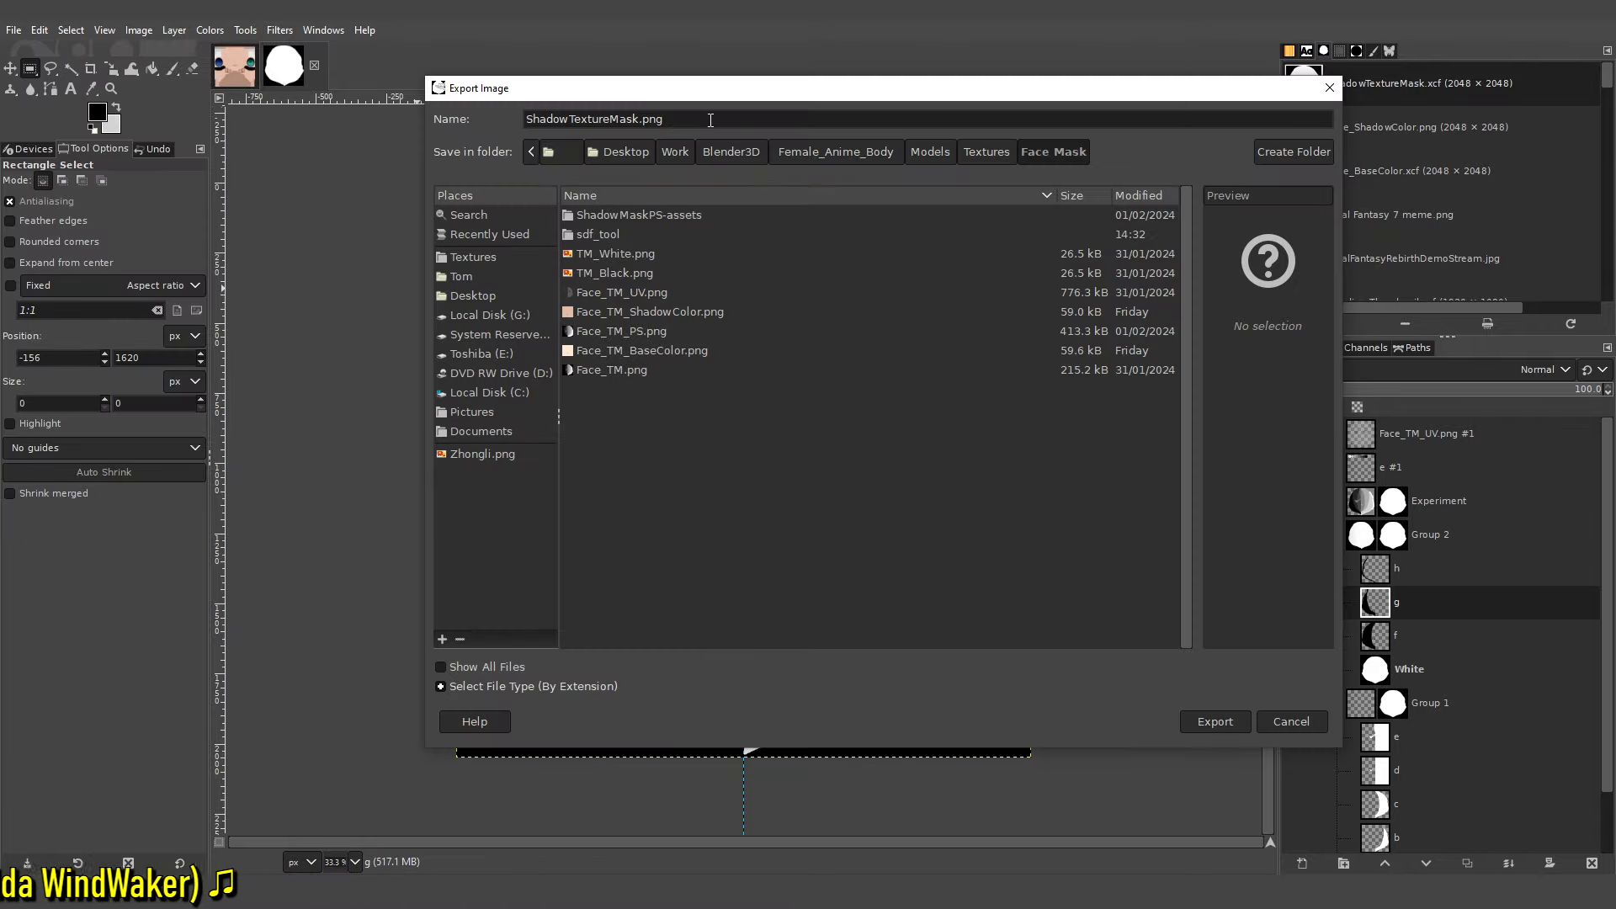
click(1224, 724)
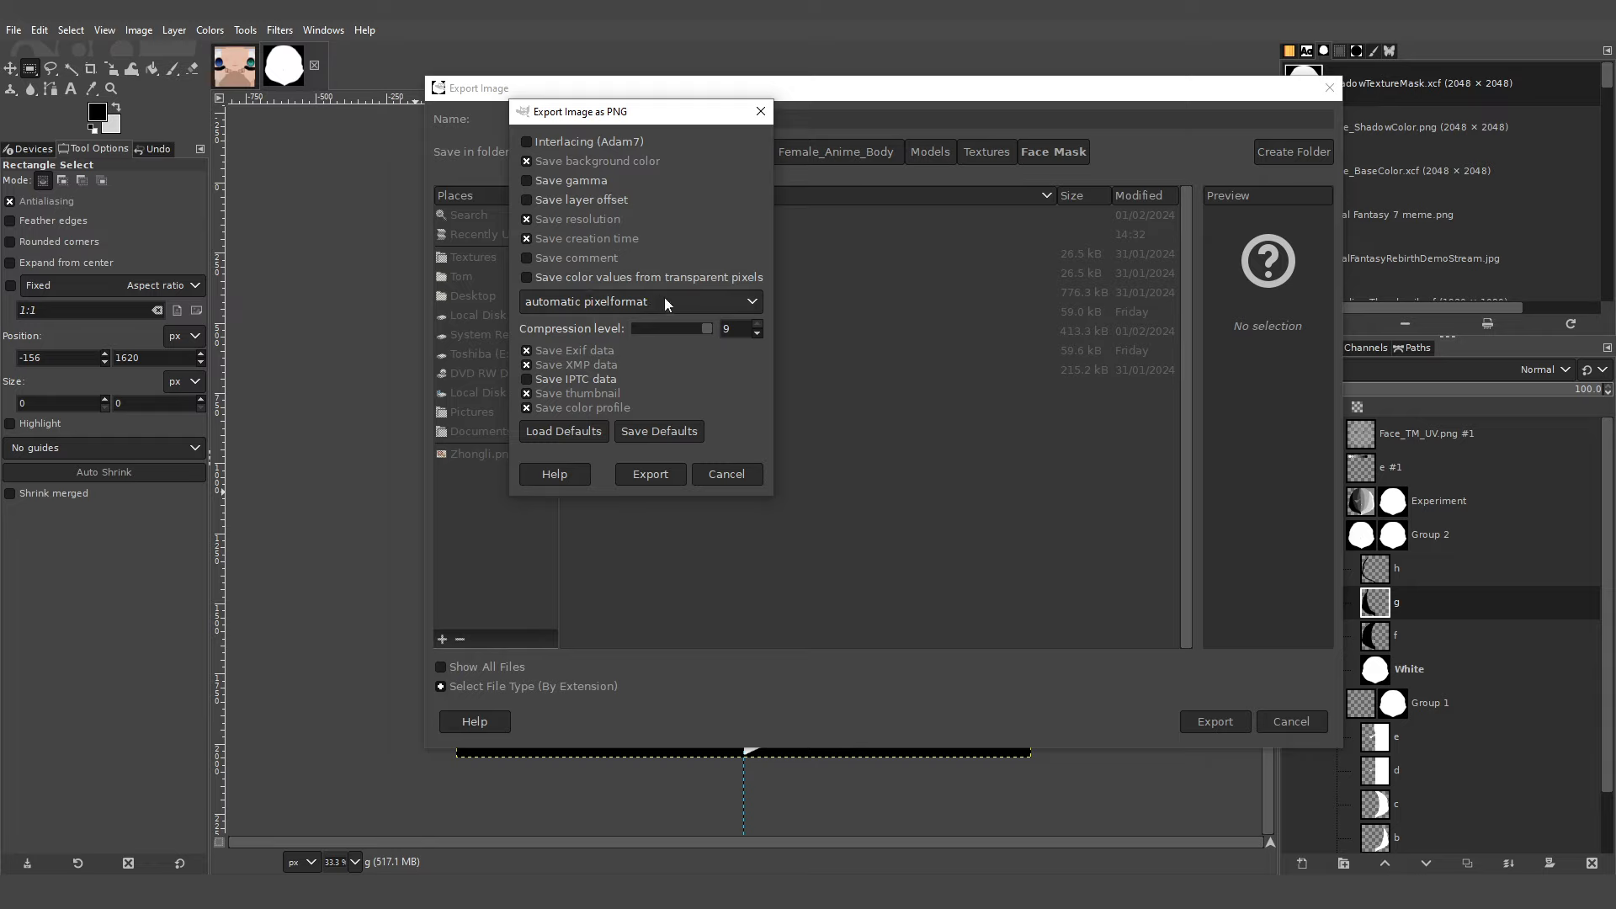
click(687, 302)
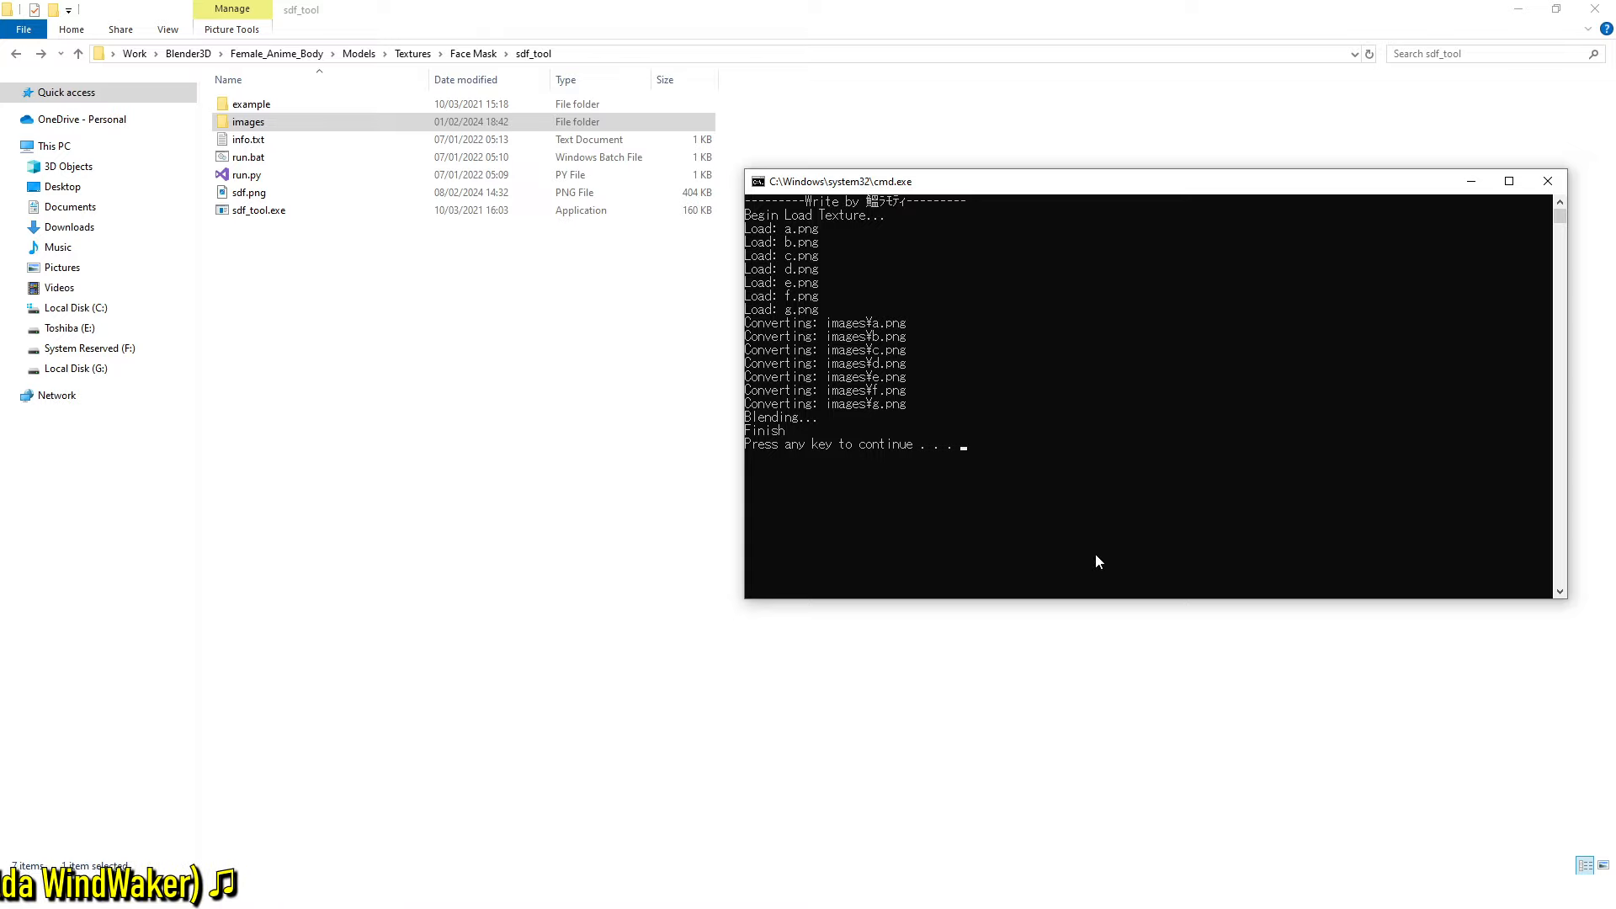
Dismiss the finished sdf_tool console, view the generated sdf.png and close it
key(Return)
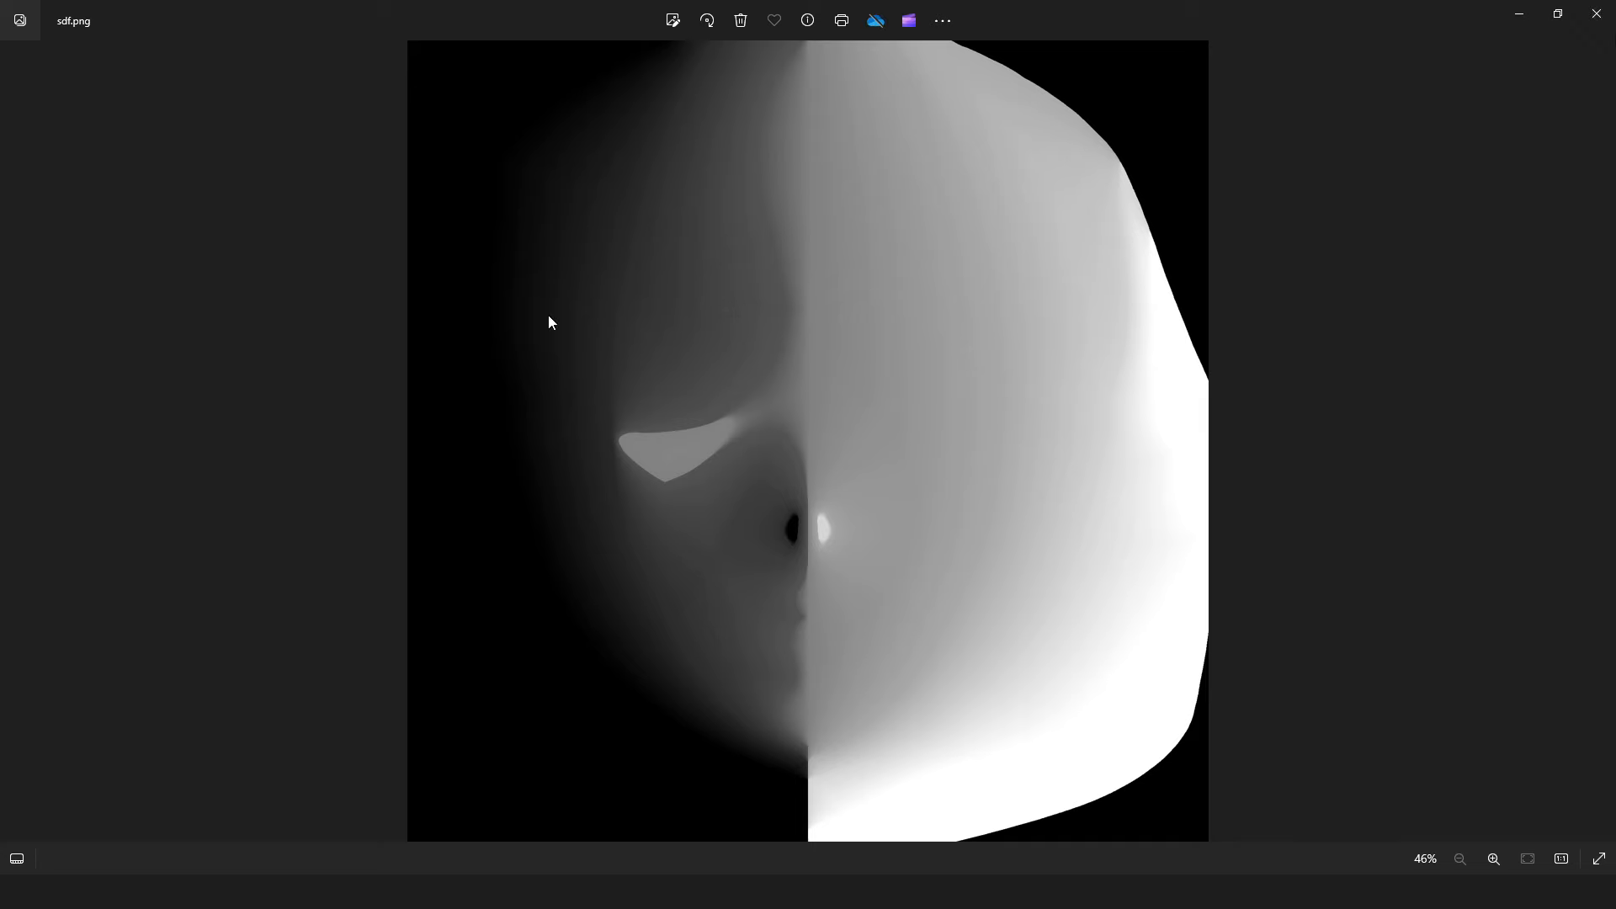
click(1595, 14)
Switch to Blender and examine the Face Shadow nodes, from the Shadow Color texture to the Flip Texture group and its Value input
middle_drag(533, 594, 747, 750)
scroll(601, 334, up, 3)
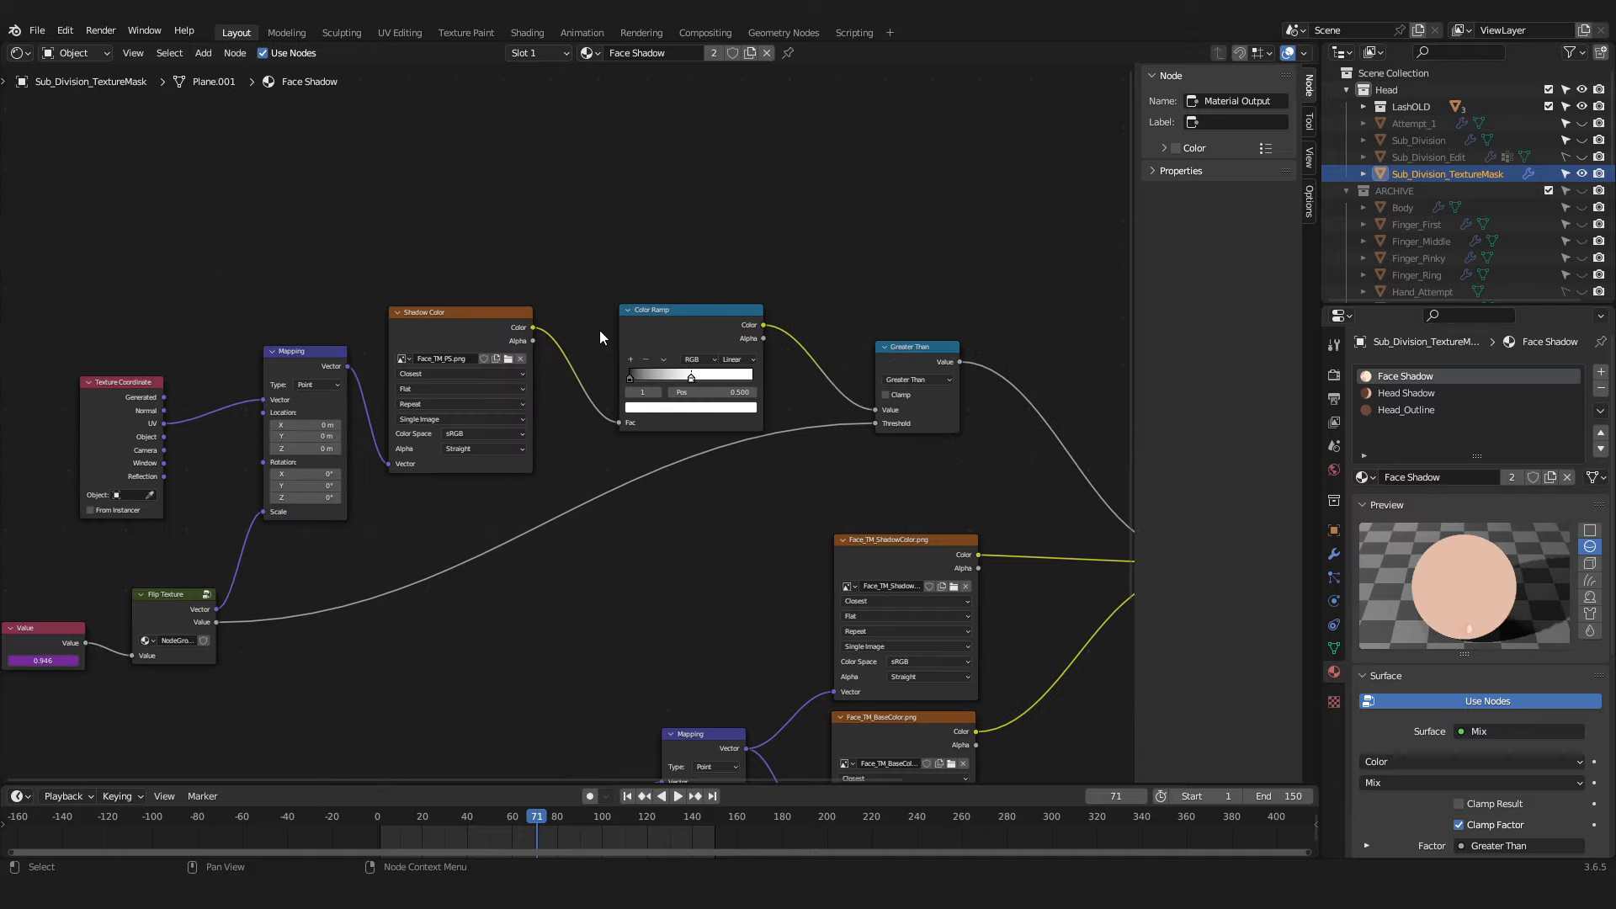
middle_drag(479, 377, 670, 384)
scroll(644, 362, up, 1)
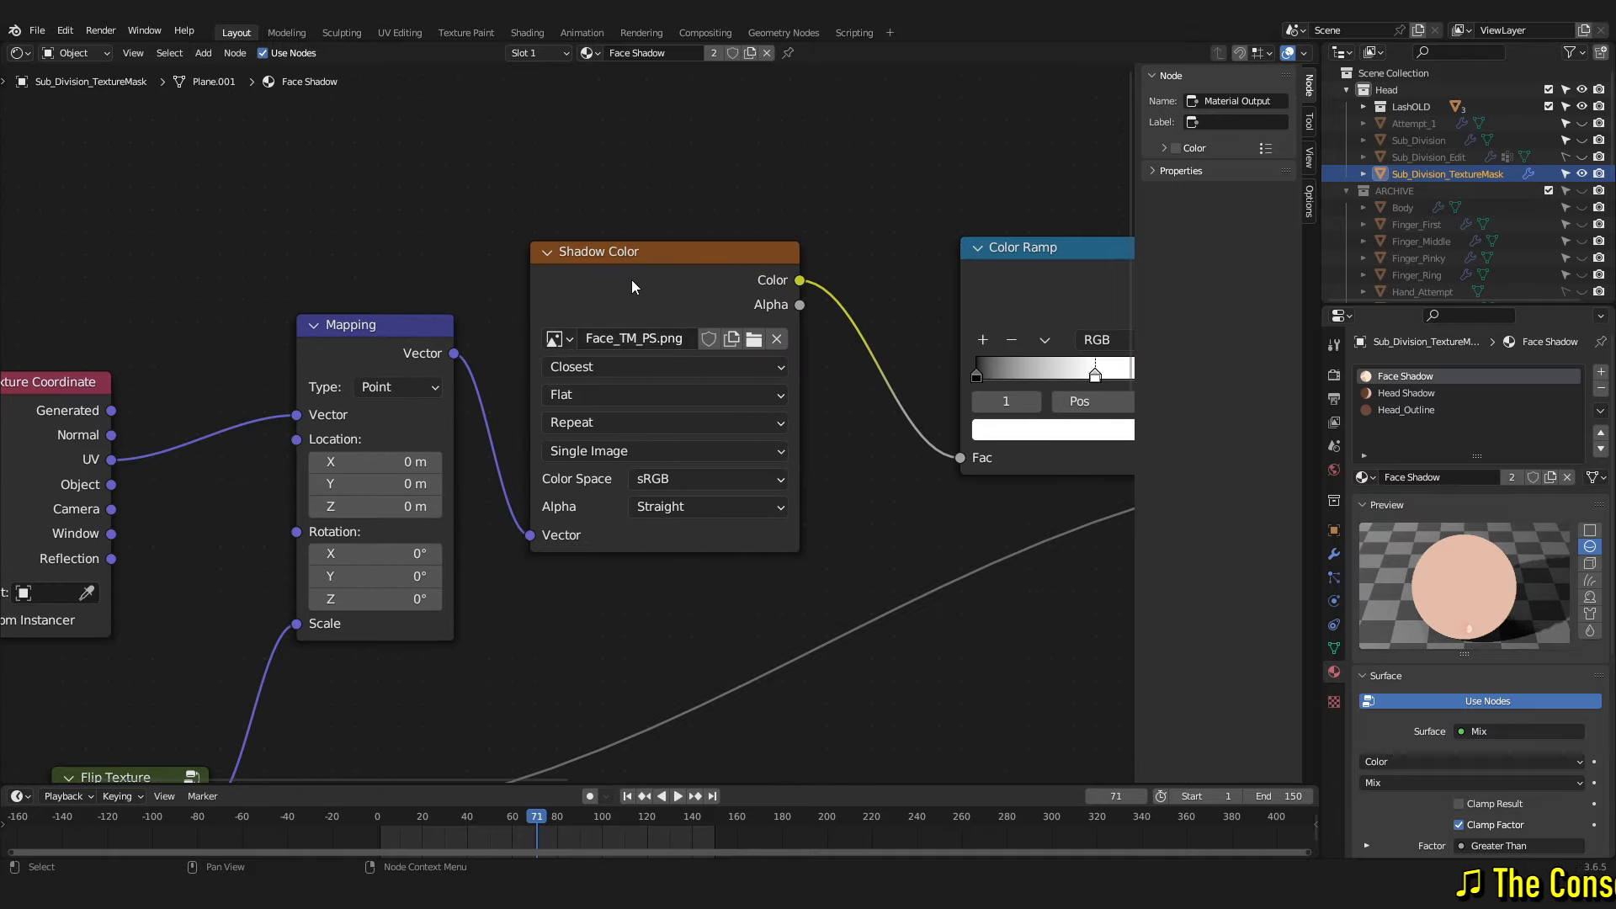
scroll(761, 483, down, 2)
middle_drag(793, 517, 752, 480)
middle_drag(343, 443, 780, 393)
scroll(469, 599, up, 7)
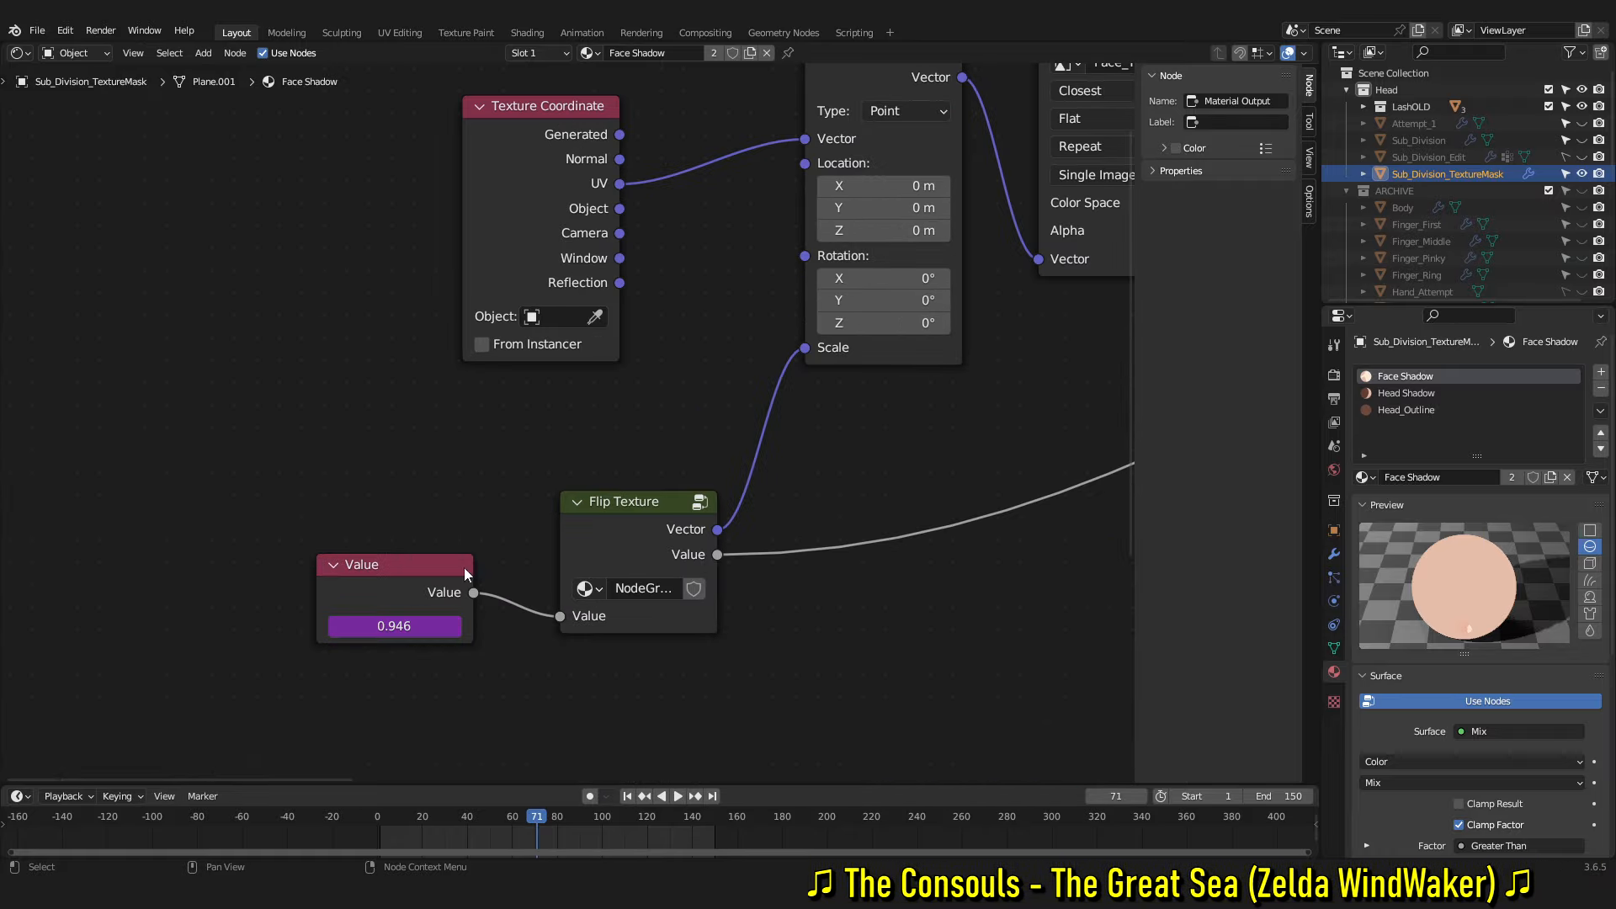
middle_drag(757, 665, 885, 533)
scroll(476, 118, down, 1)
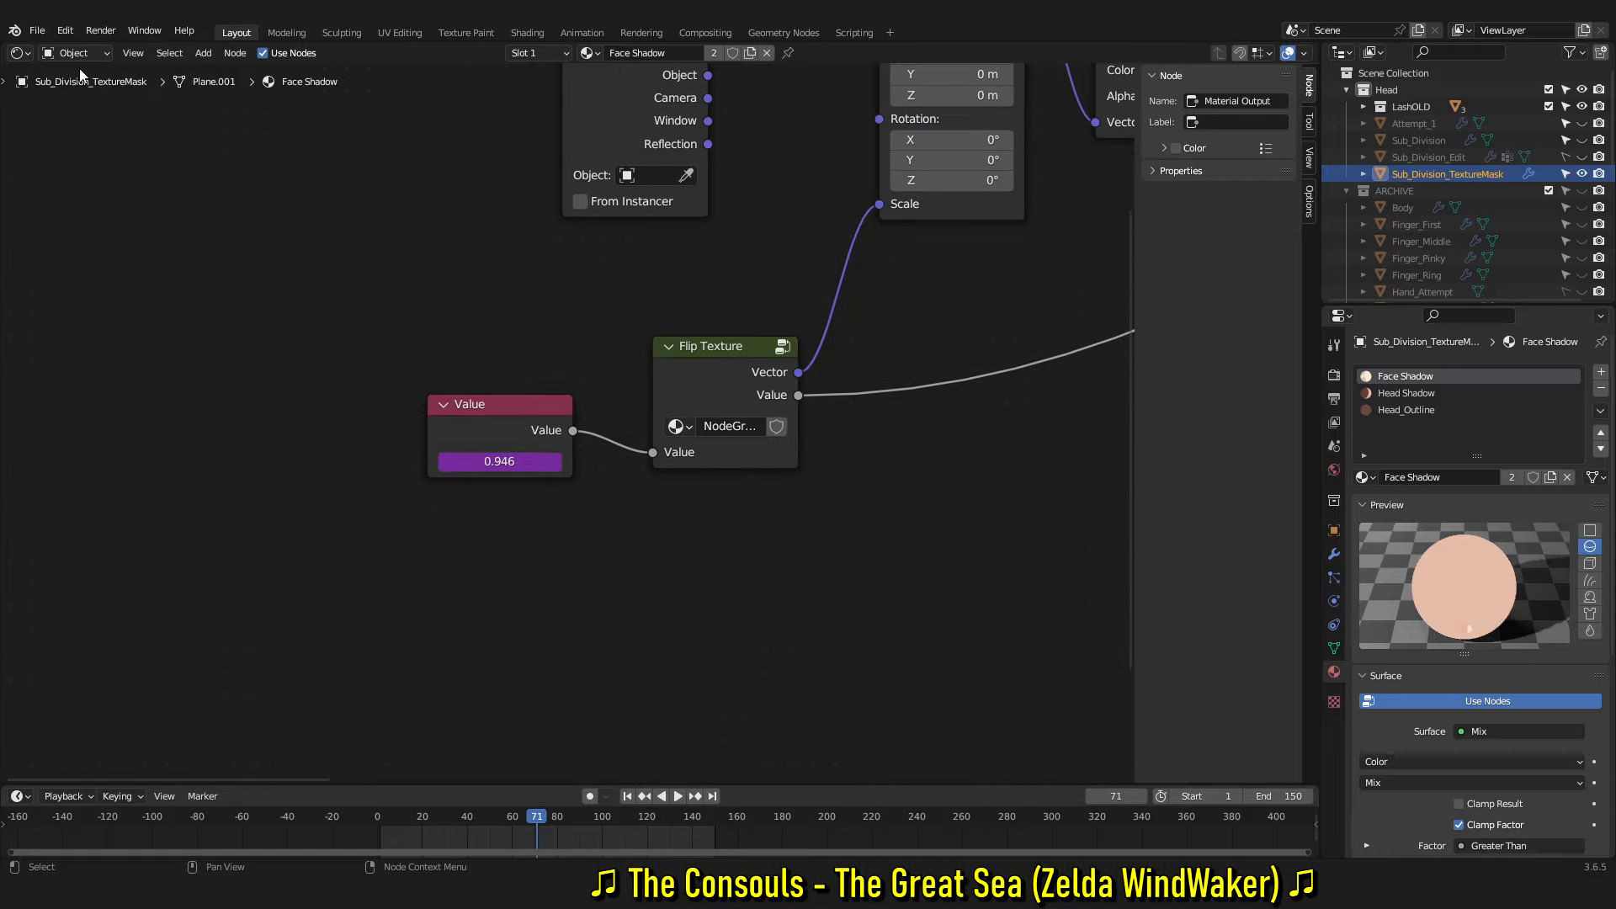
Split the node editor area in two and change the new area to a Graph Editor
drag(3, 47, 474, 100)
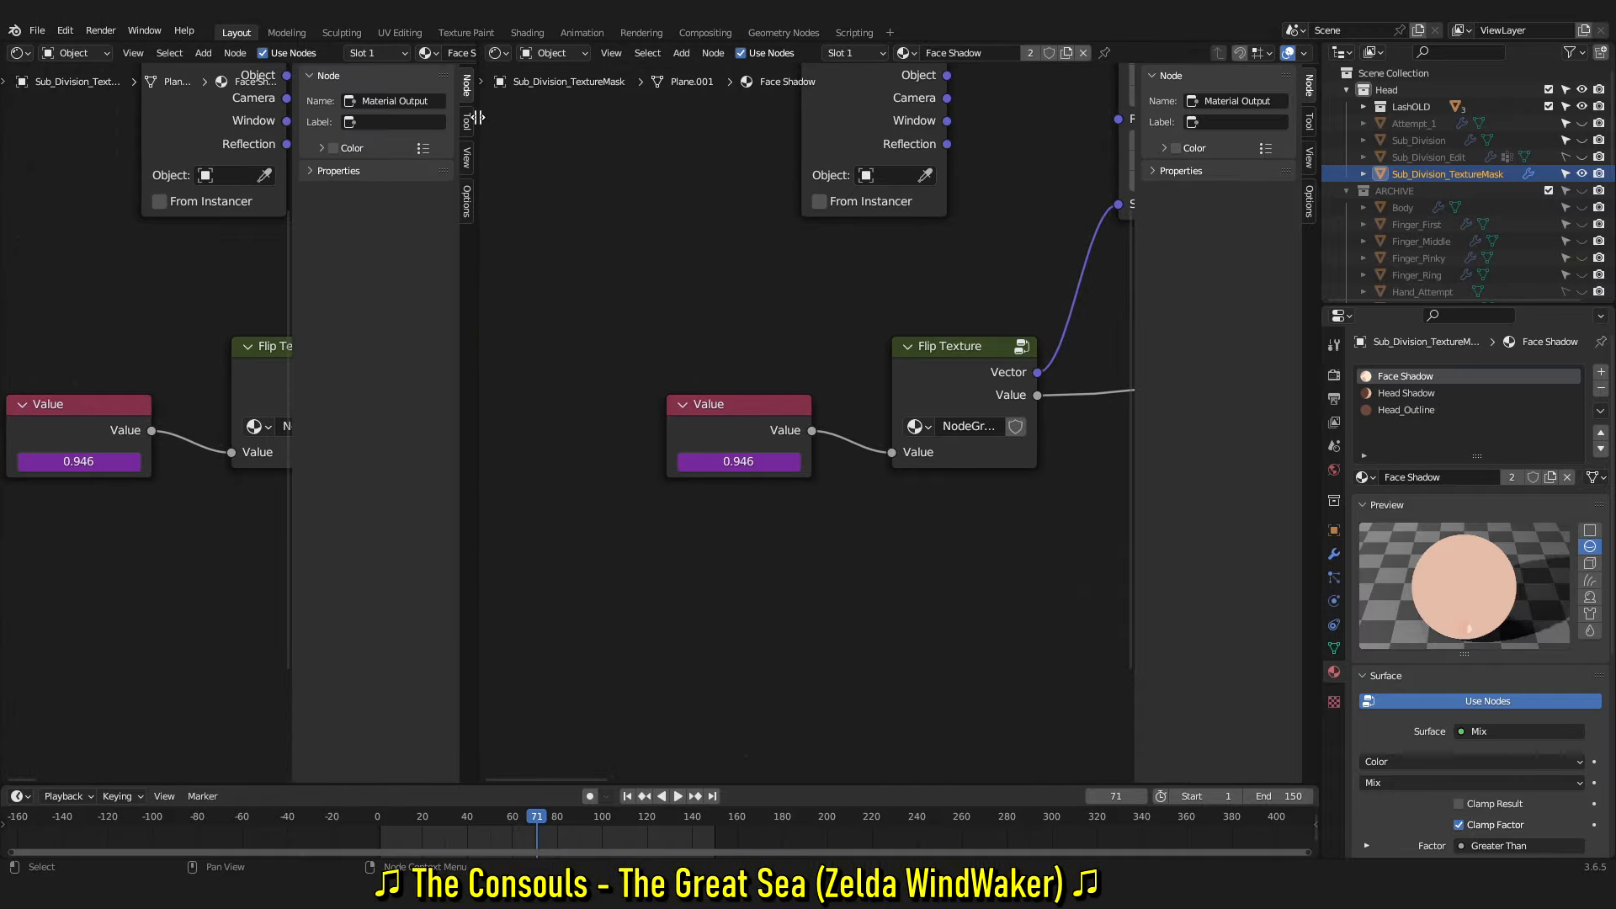
click(32, 56)
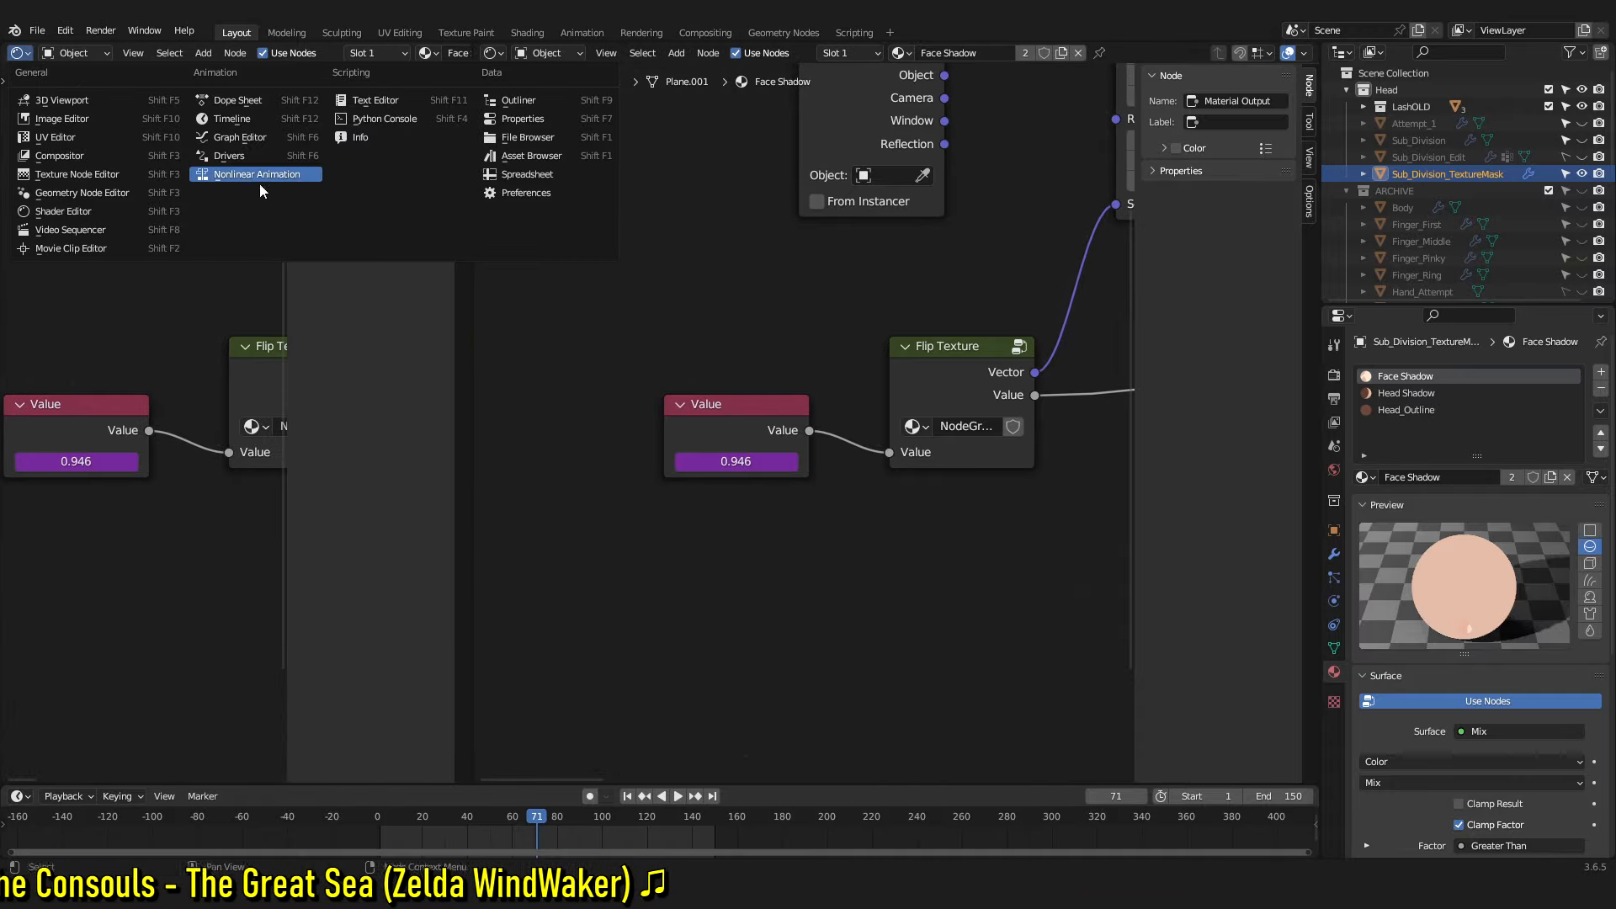
click(275, 140)
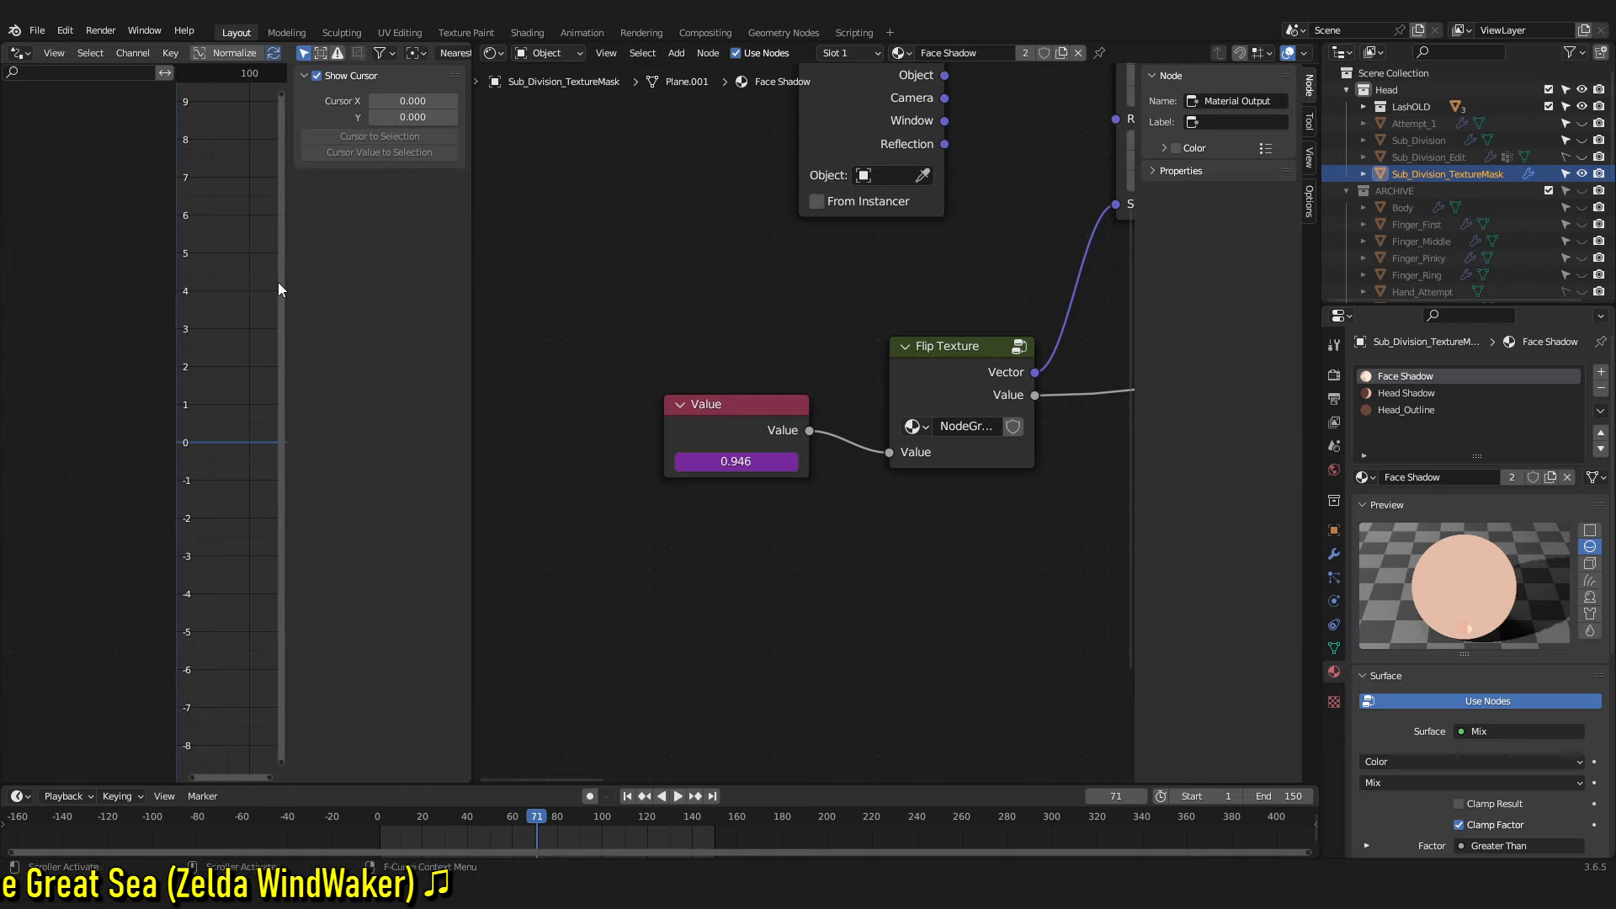
Select the Value node to show its animation curve, and enlarge the Graph Editor's curve area
drag(282, 290, 398, 290)
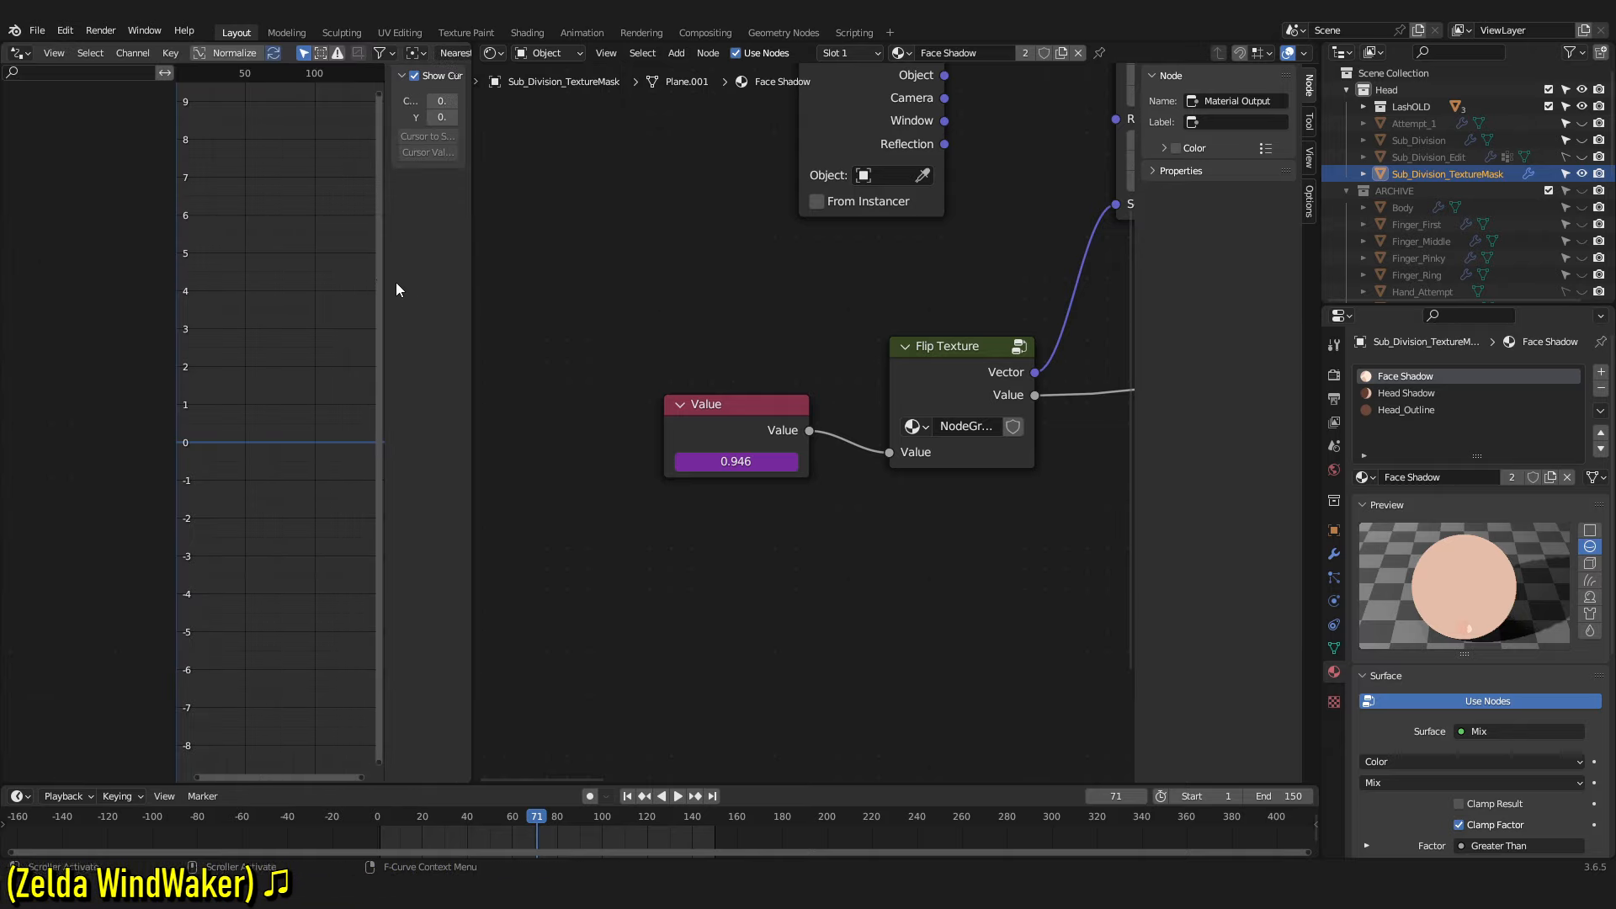
click(729, 428)
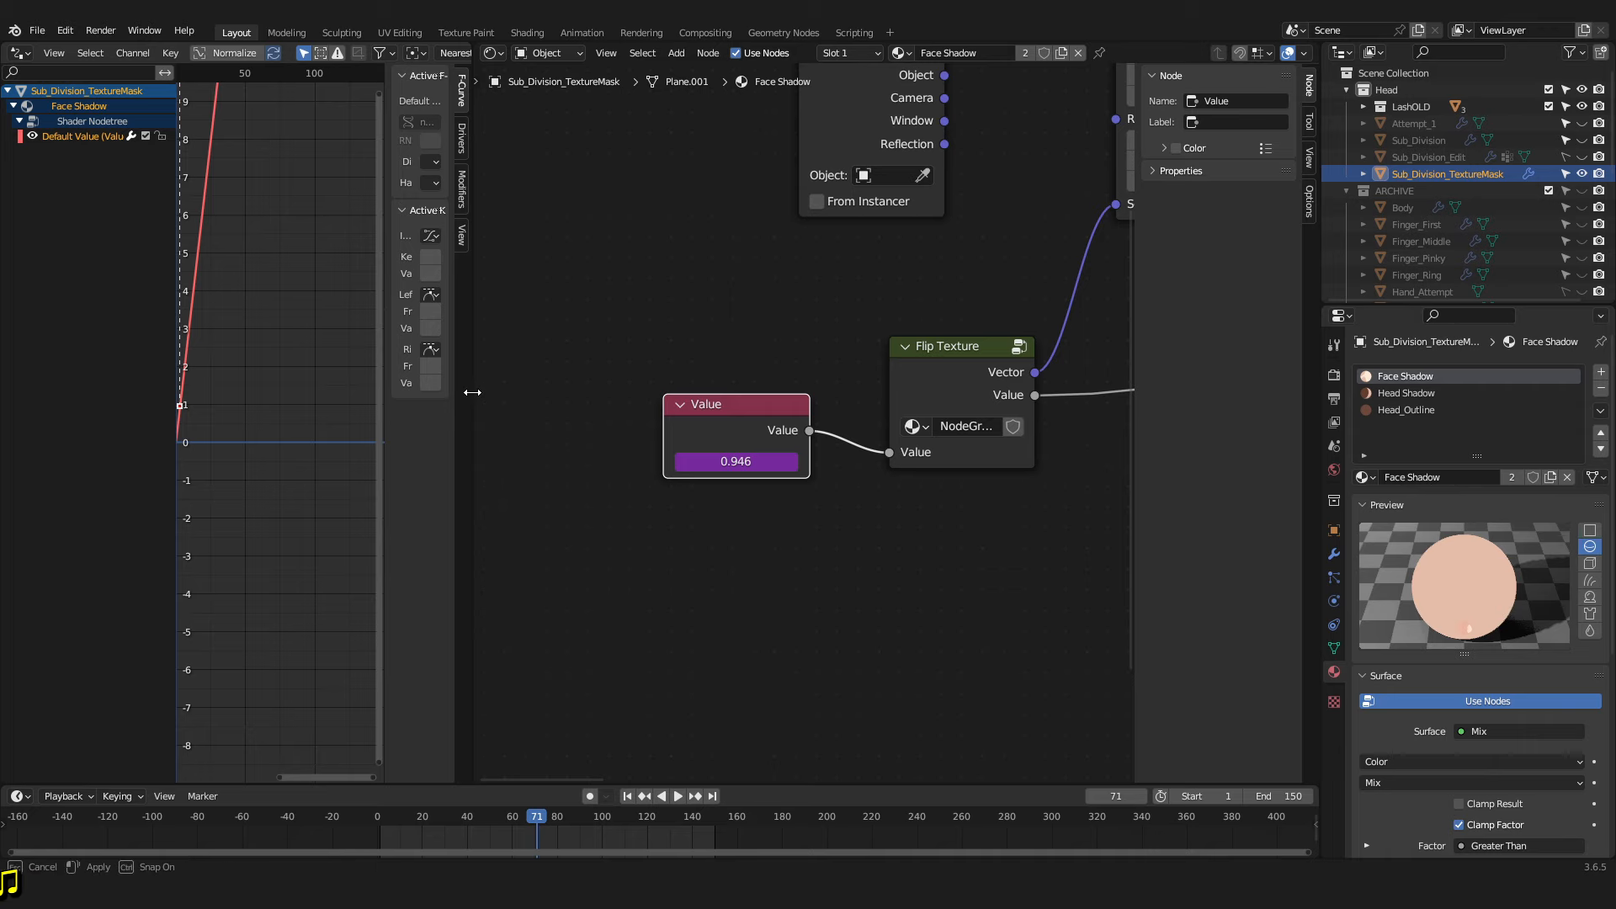
drag(469, 392, 610, 396)
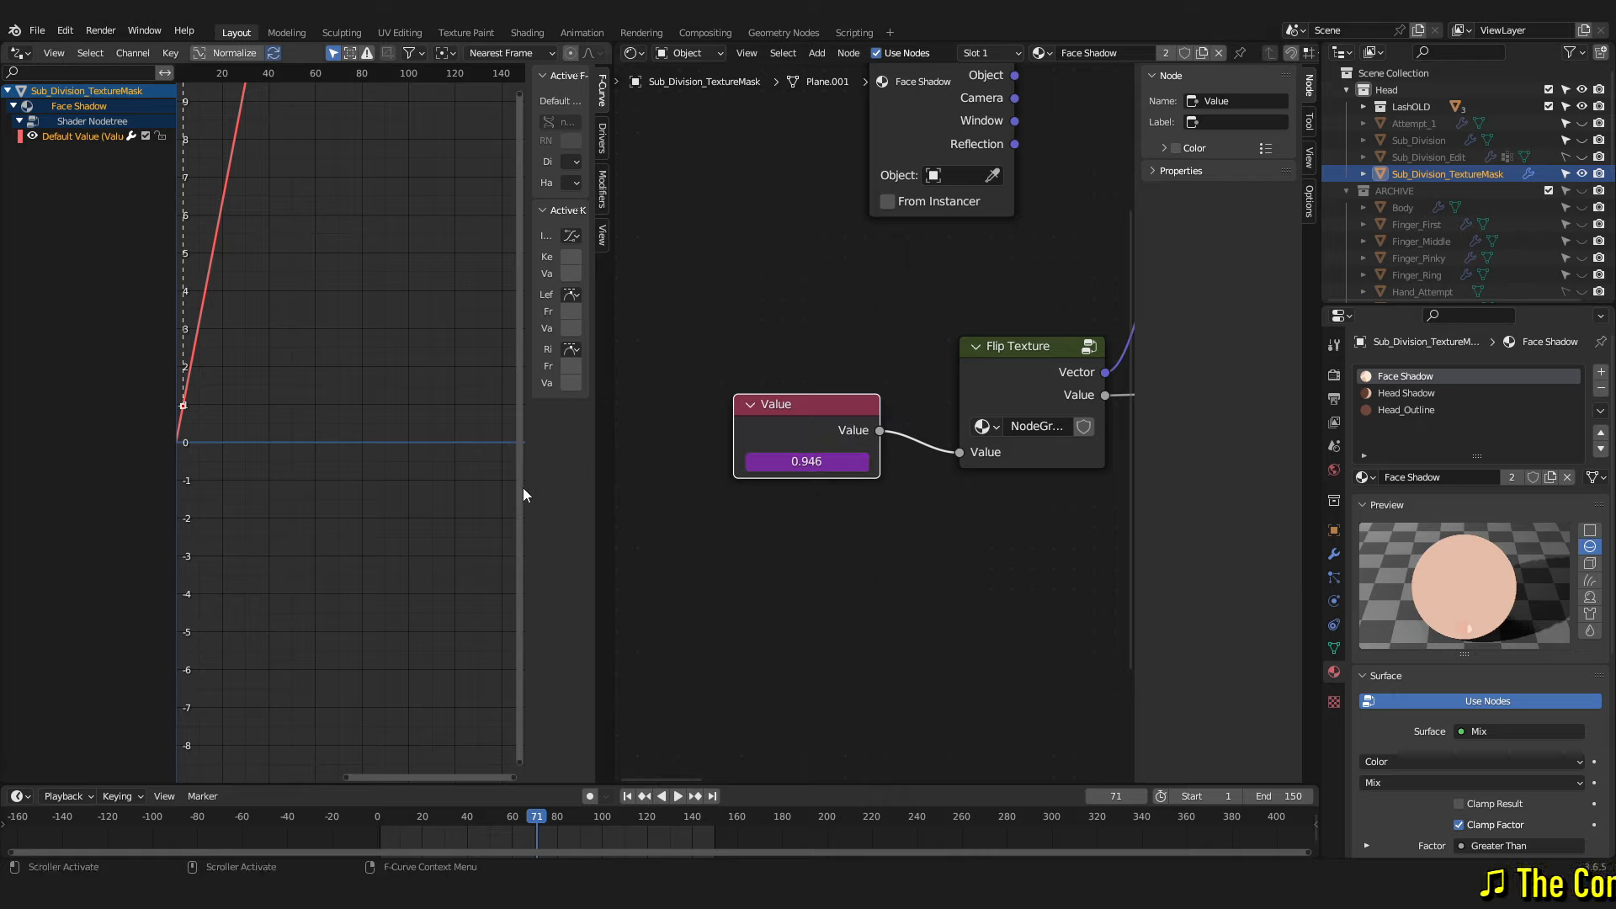
Widen the Graph Editor and its sidebar, and pick Point as the object of the Value driver's Z Rotation variable
drag(525, 486, 386, 472)
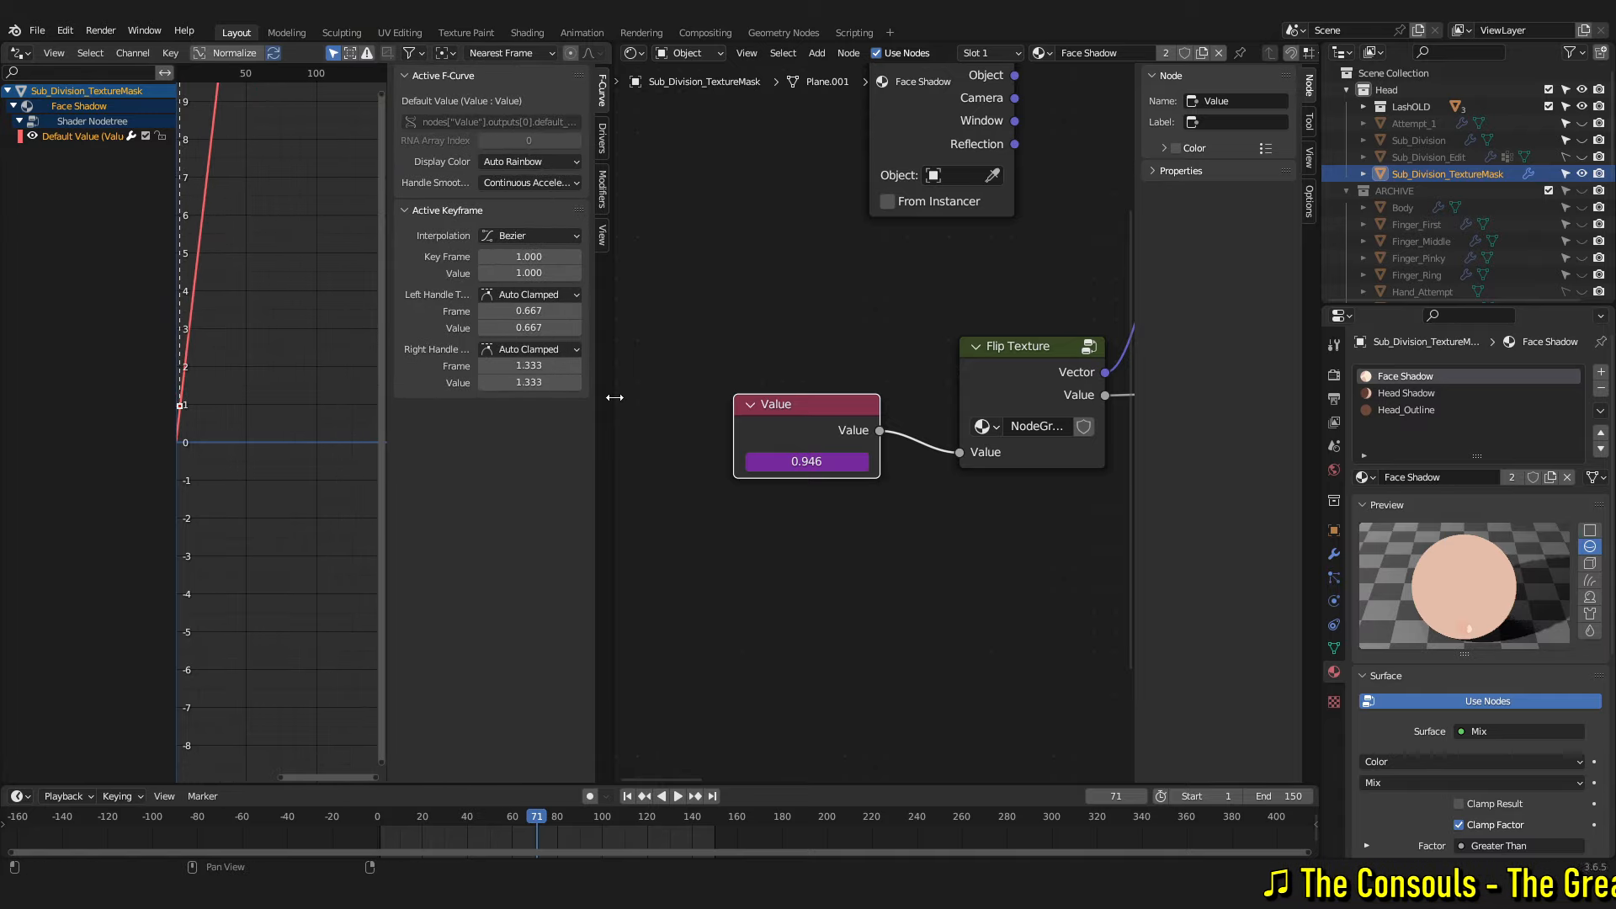
drag(611, 398, 656, 404)
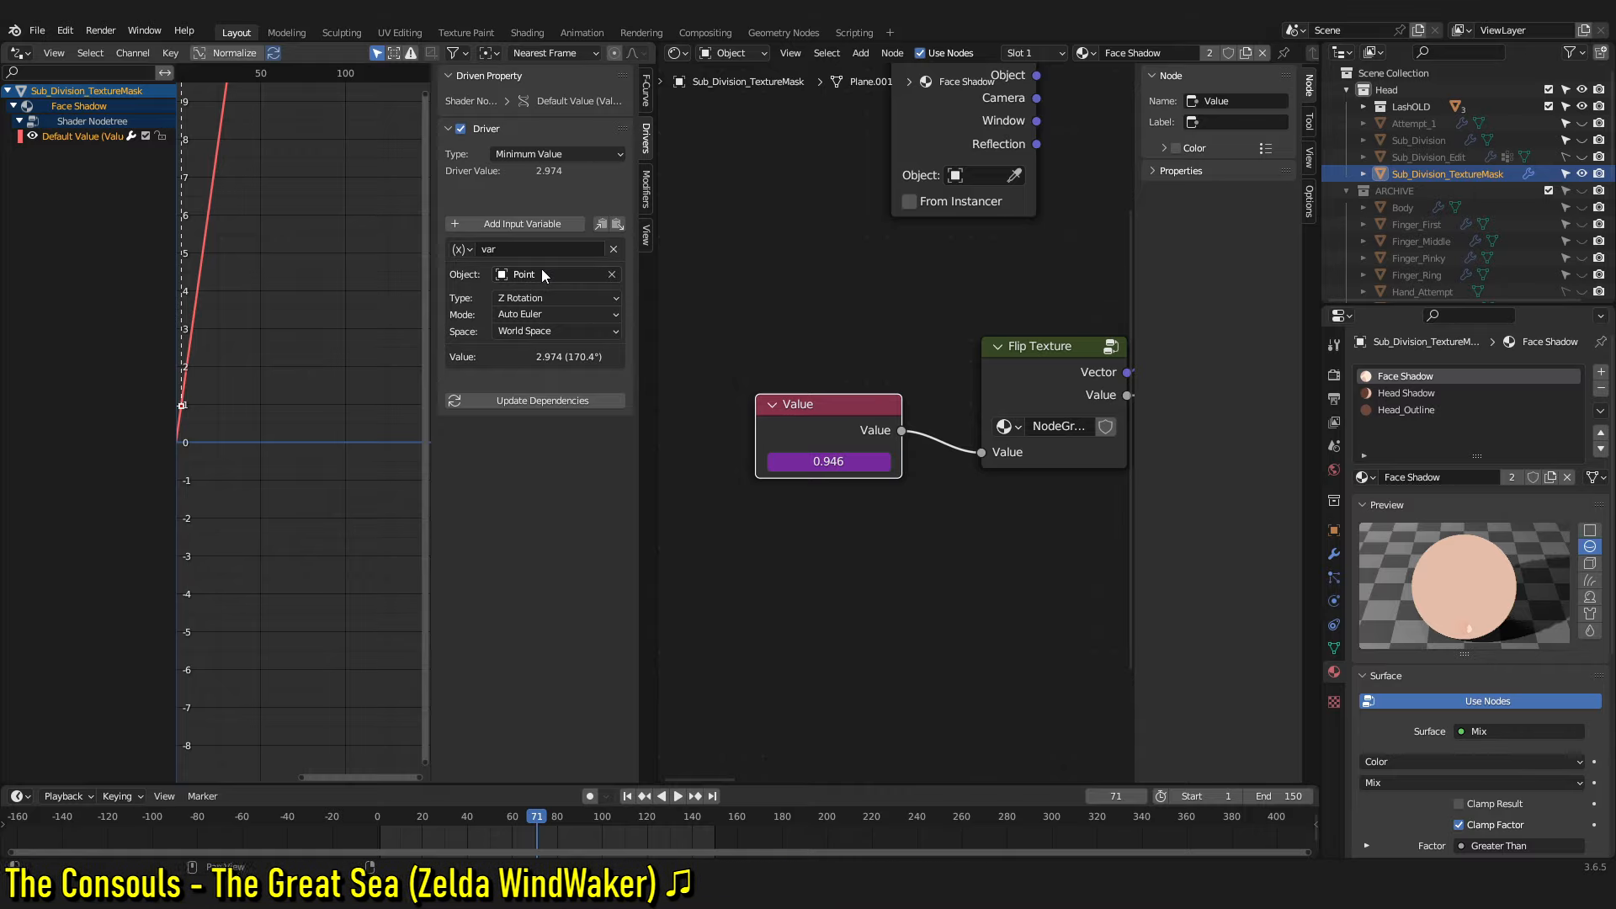
scroll(1512, 229, down, 10)
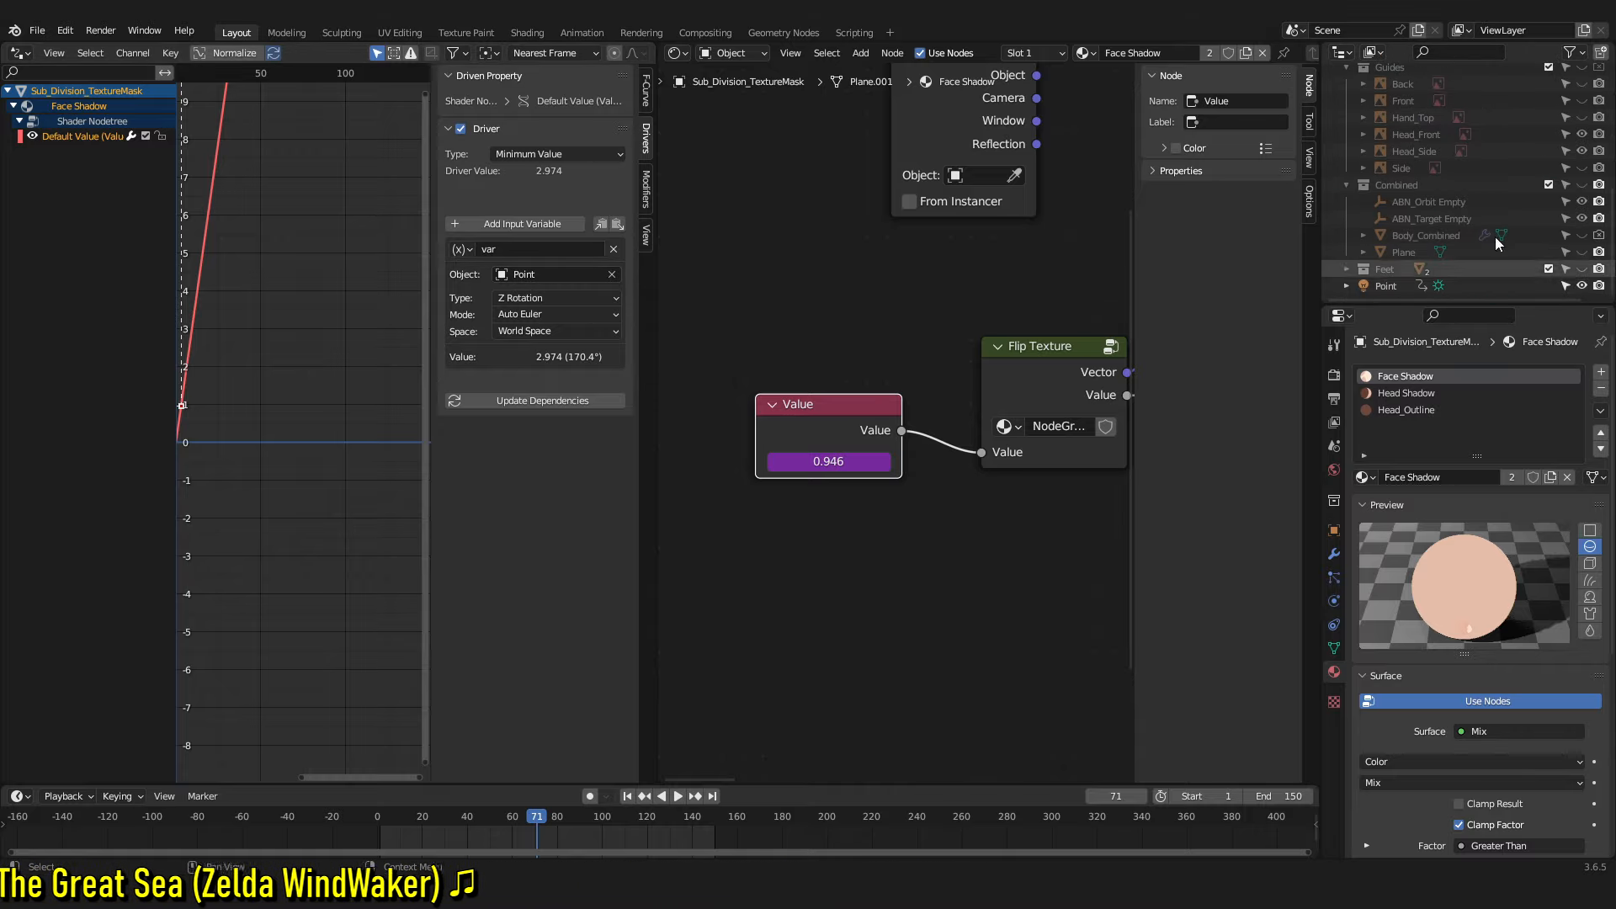
click(567, 275)
key(Escape)
click(556, 272)
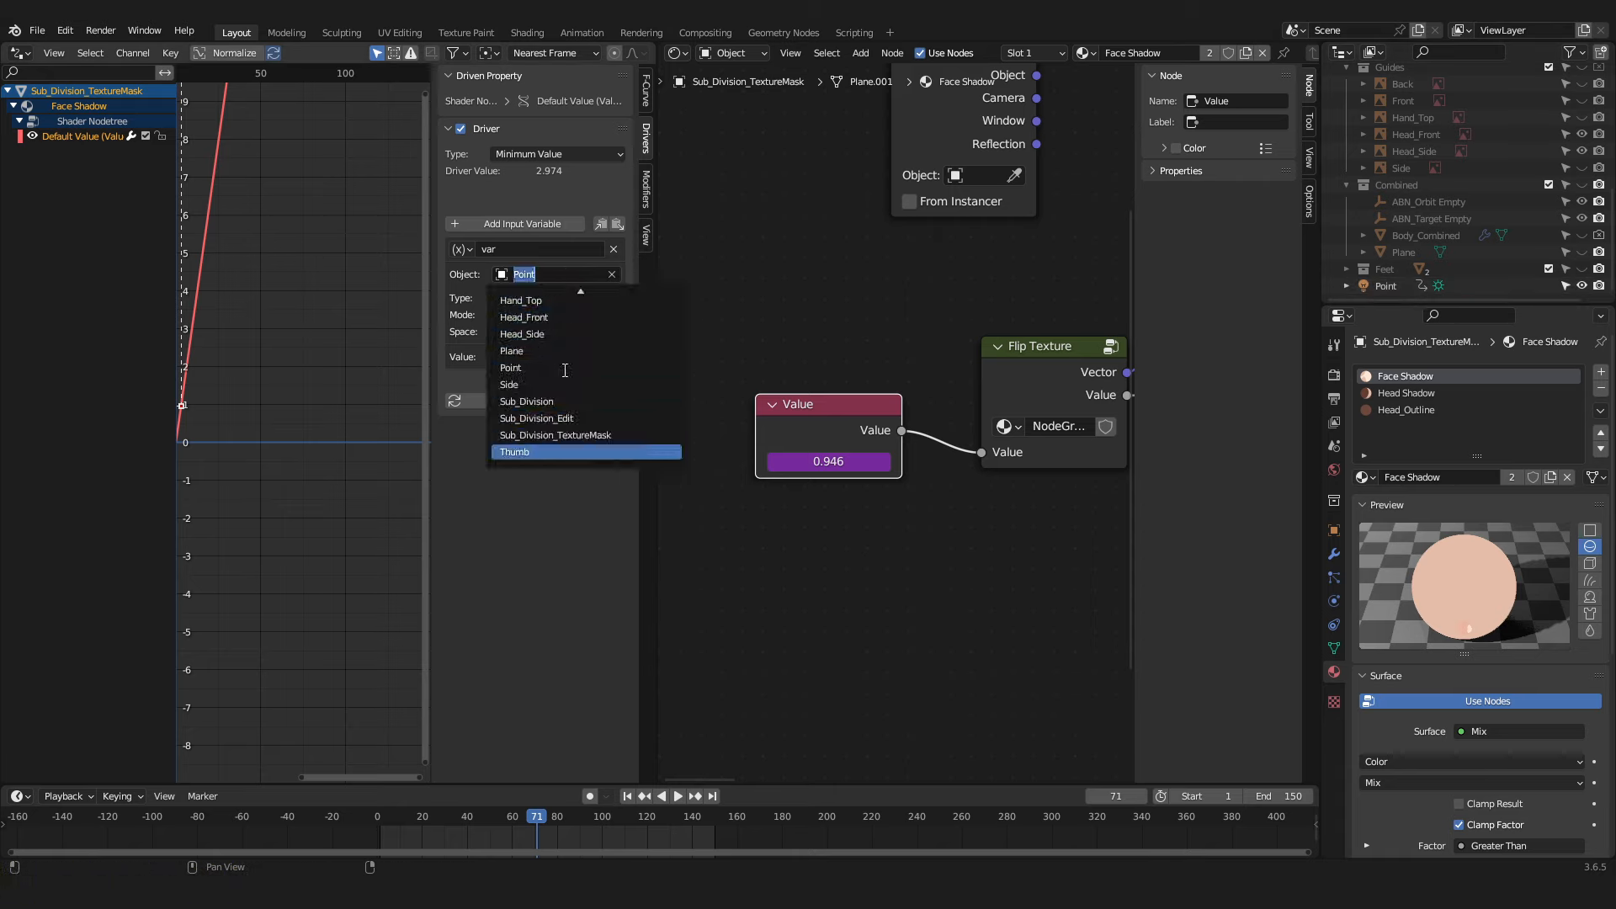
click(605, 364)
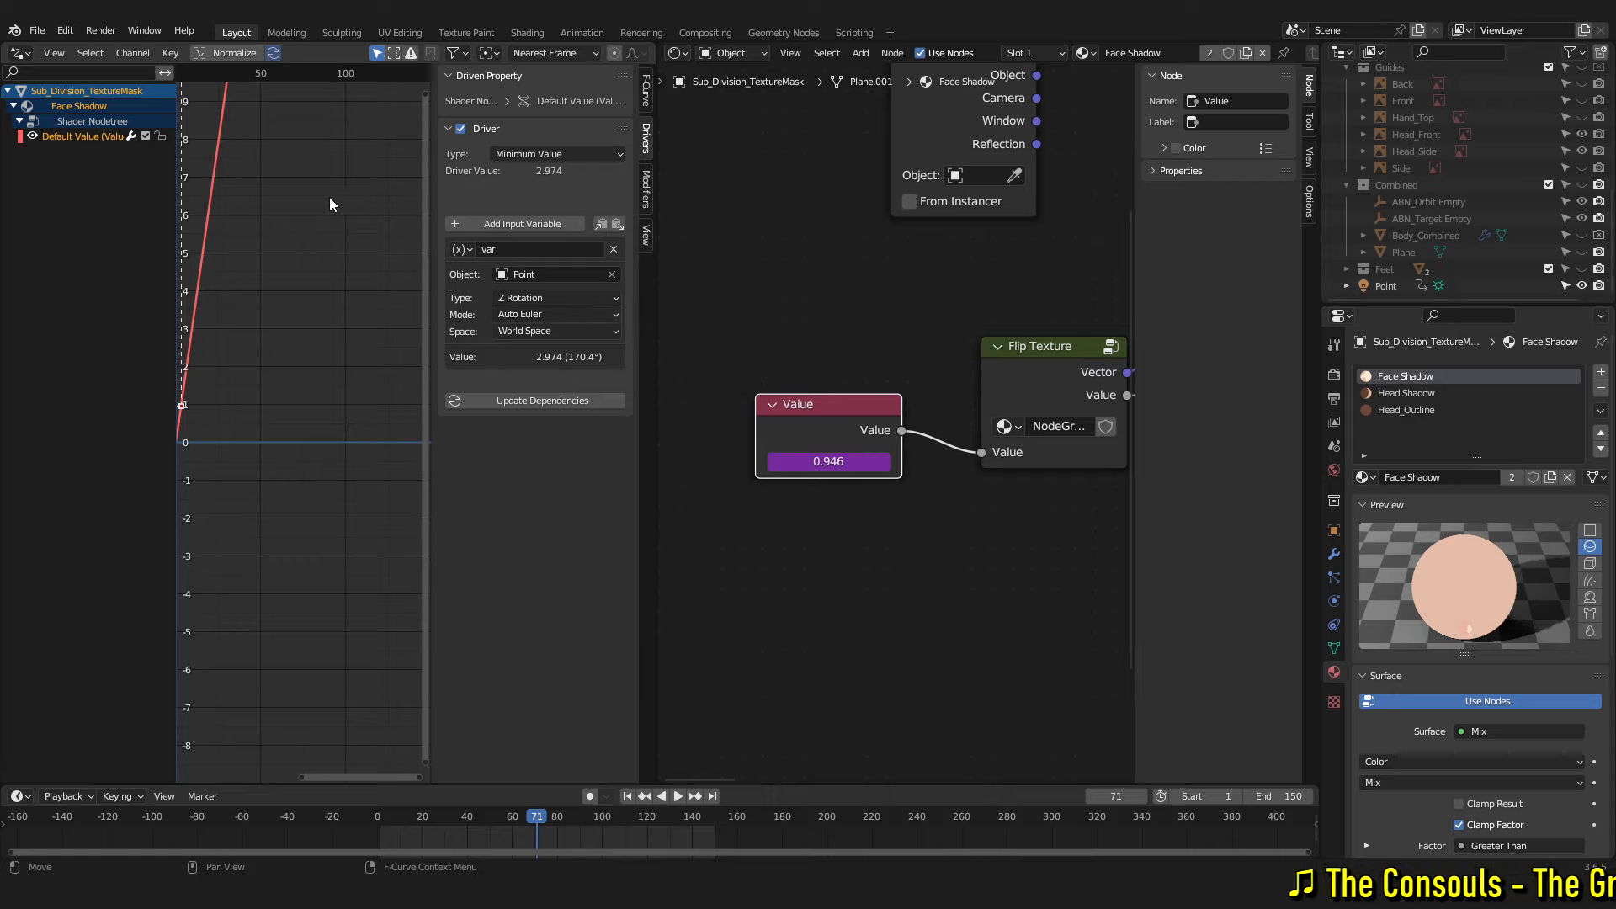
Examine the Generator modifier on the Value node's curve and the modifier types that can be added
click(647, 190)
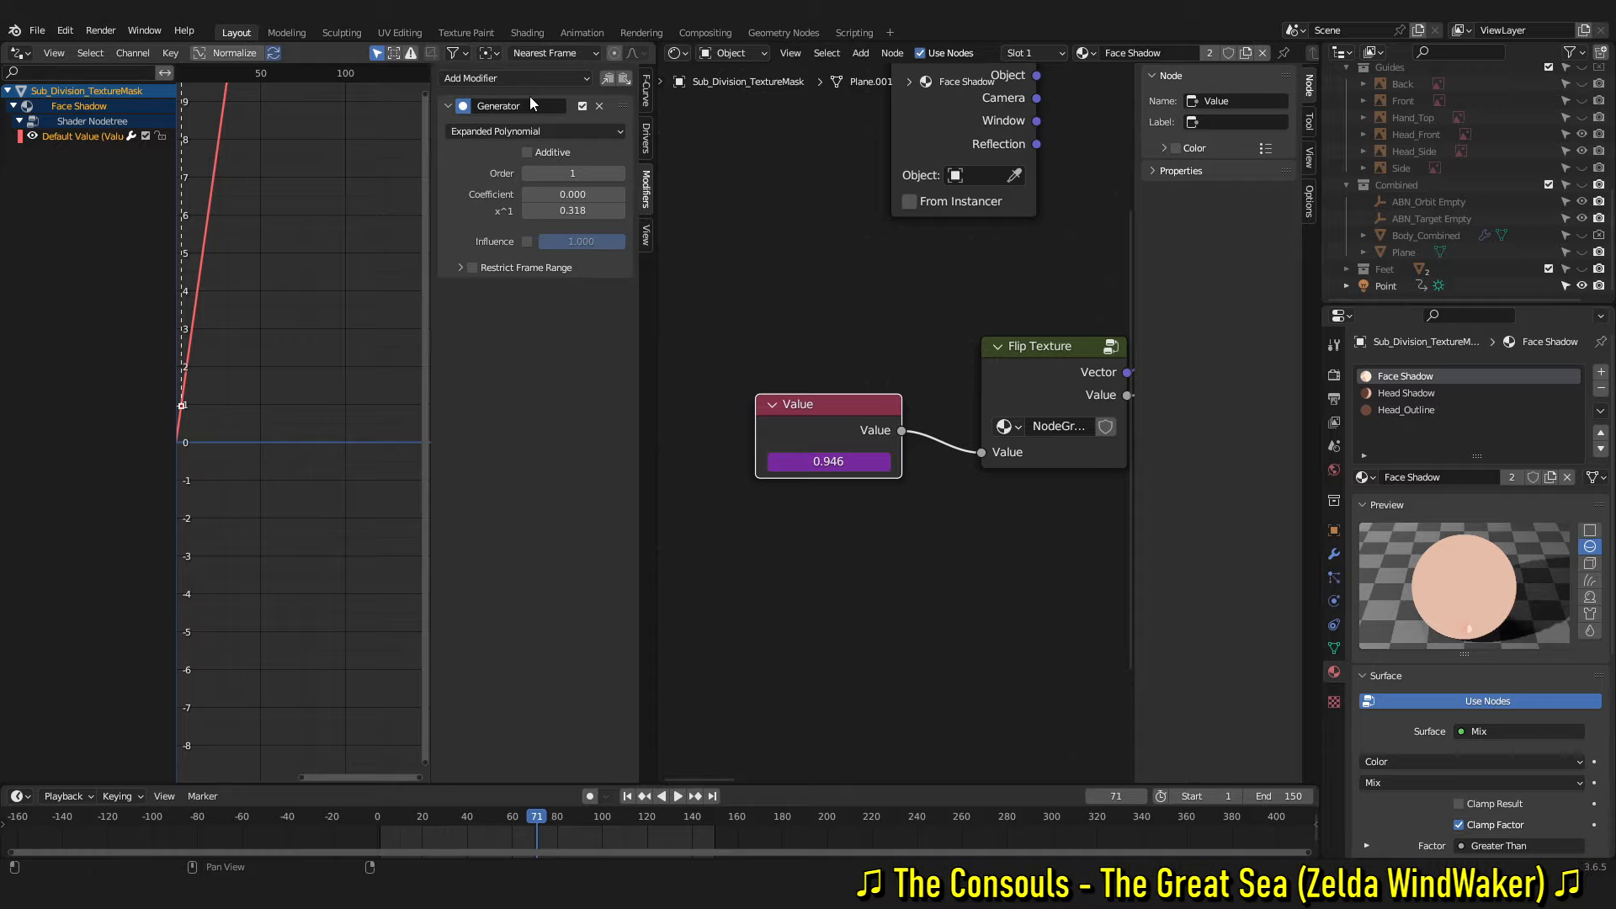
click(573, 79)
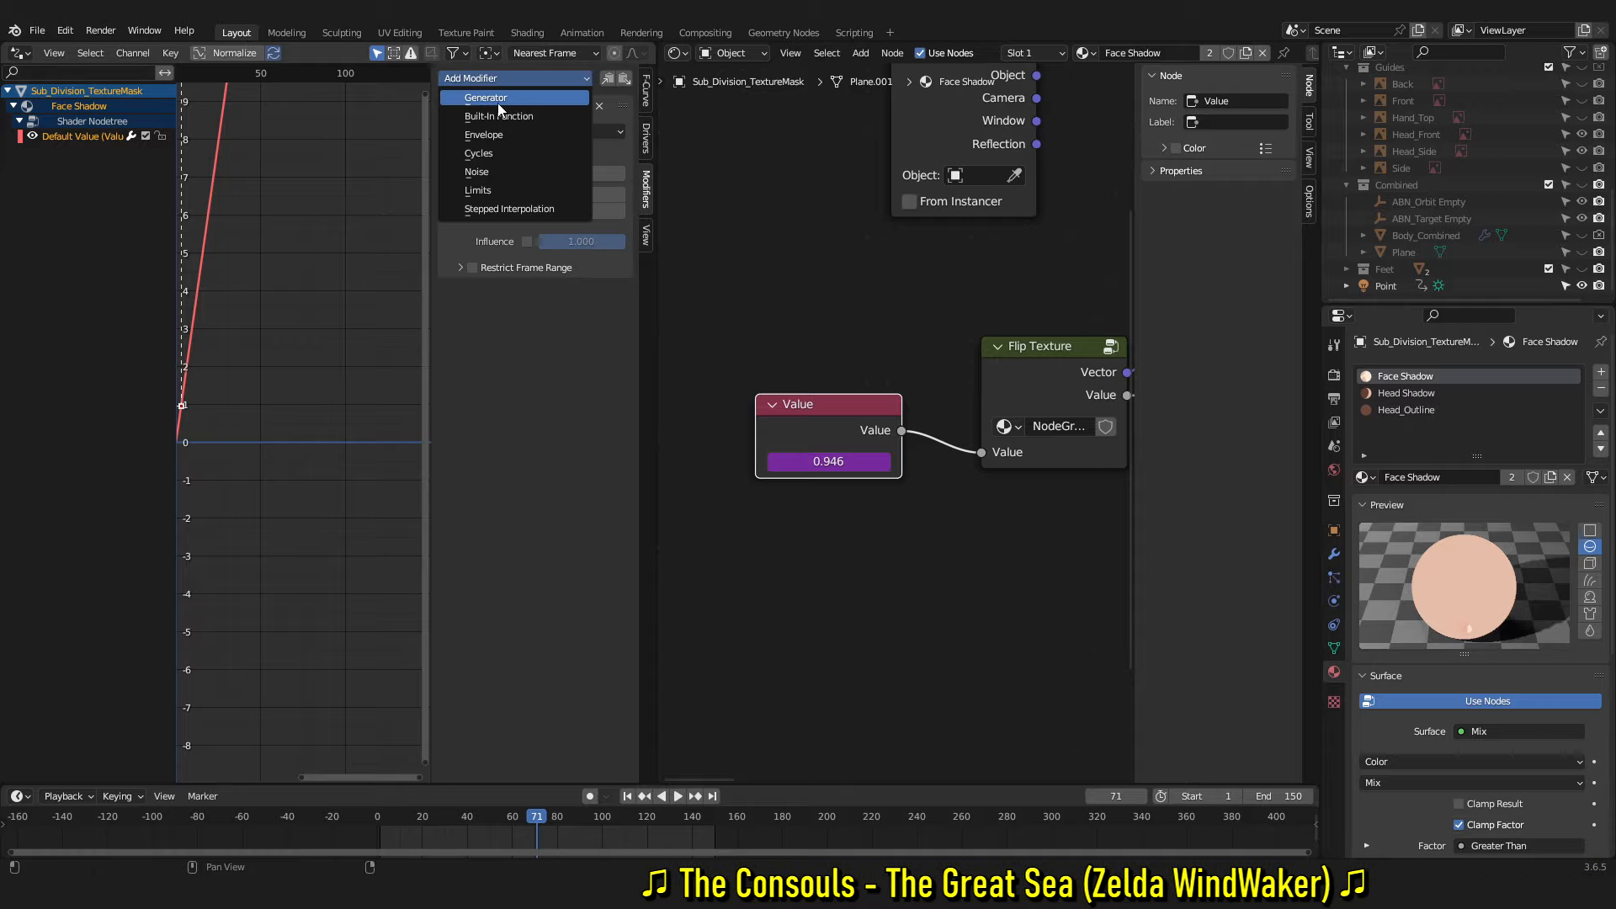
key(Escape)
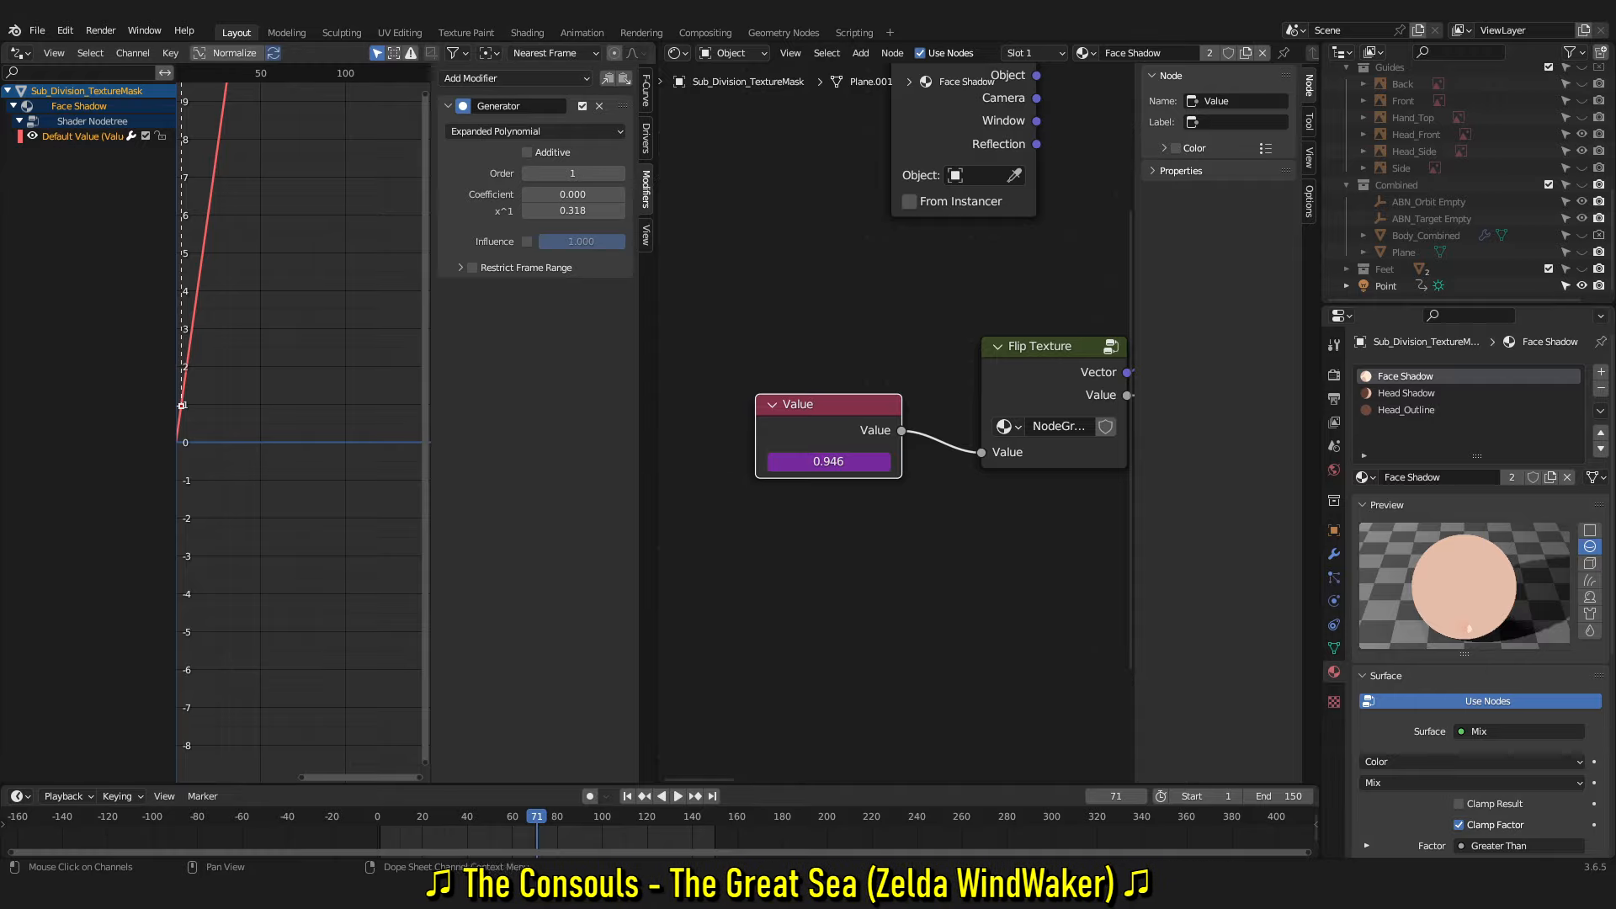
click(6, 93)
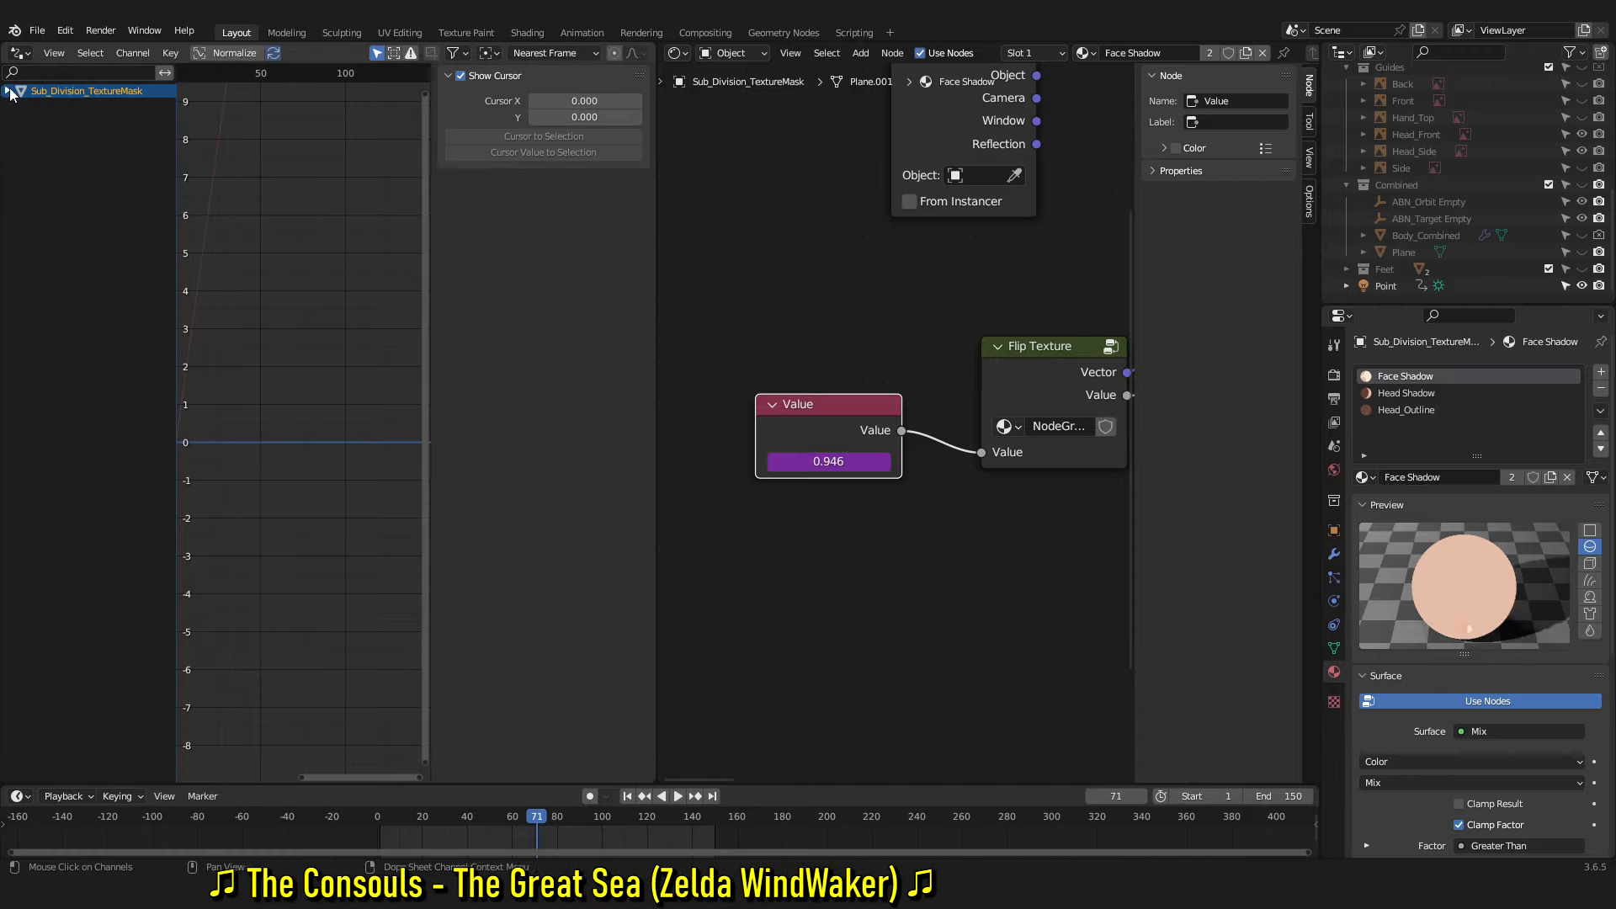
click(60, 137)
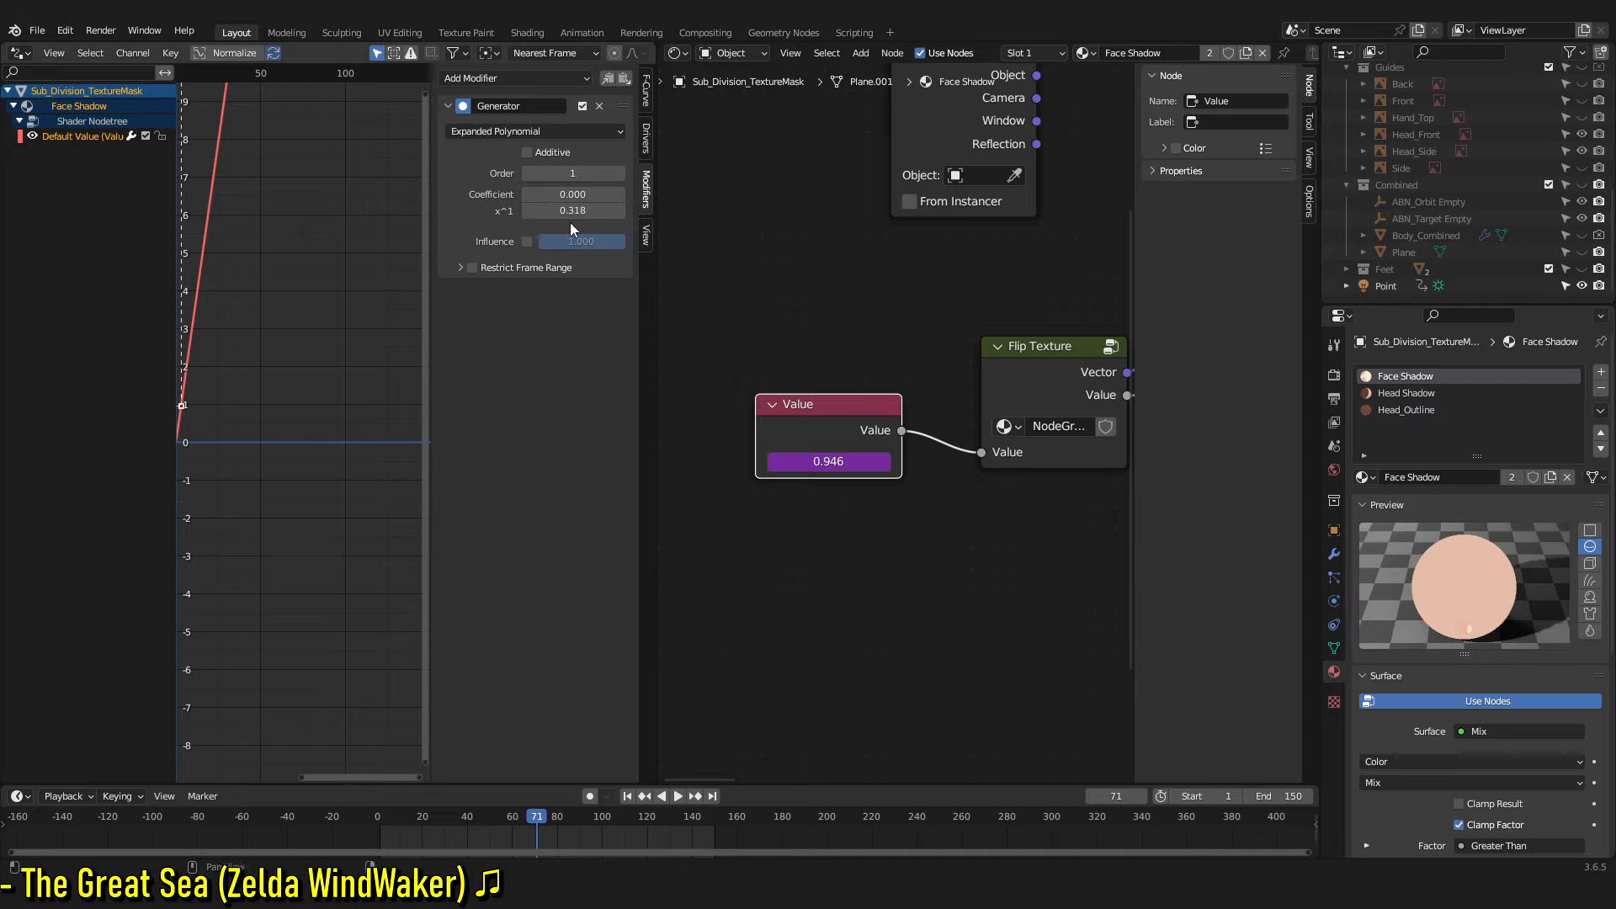
click(527, 81)
click(535, 79)
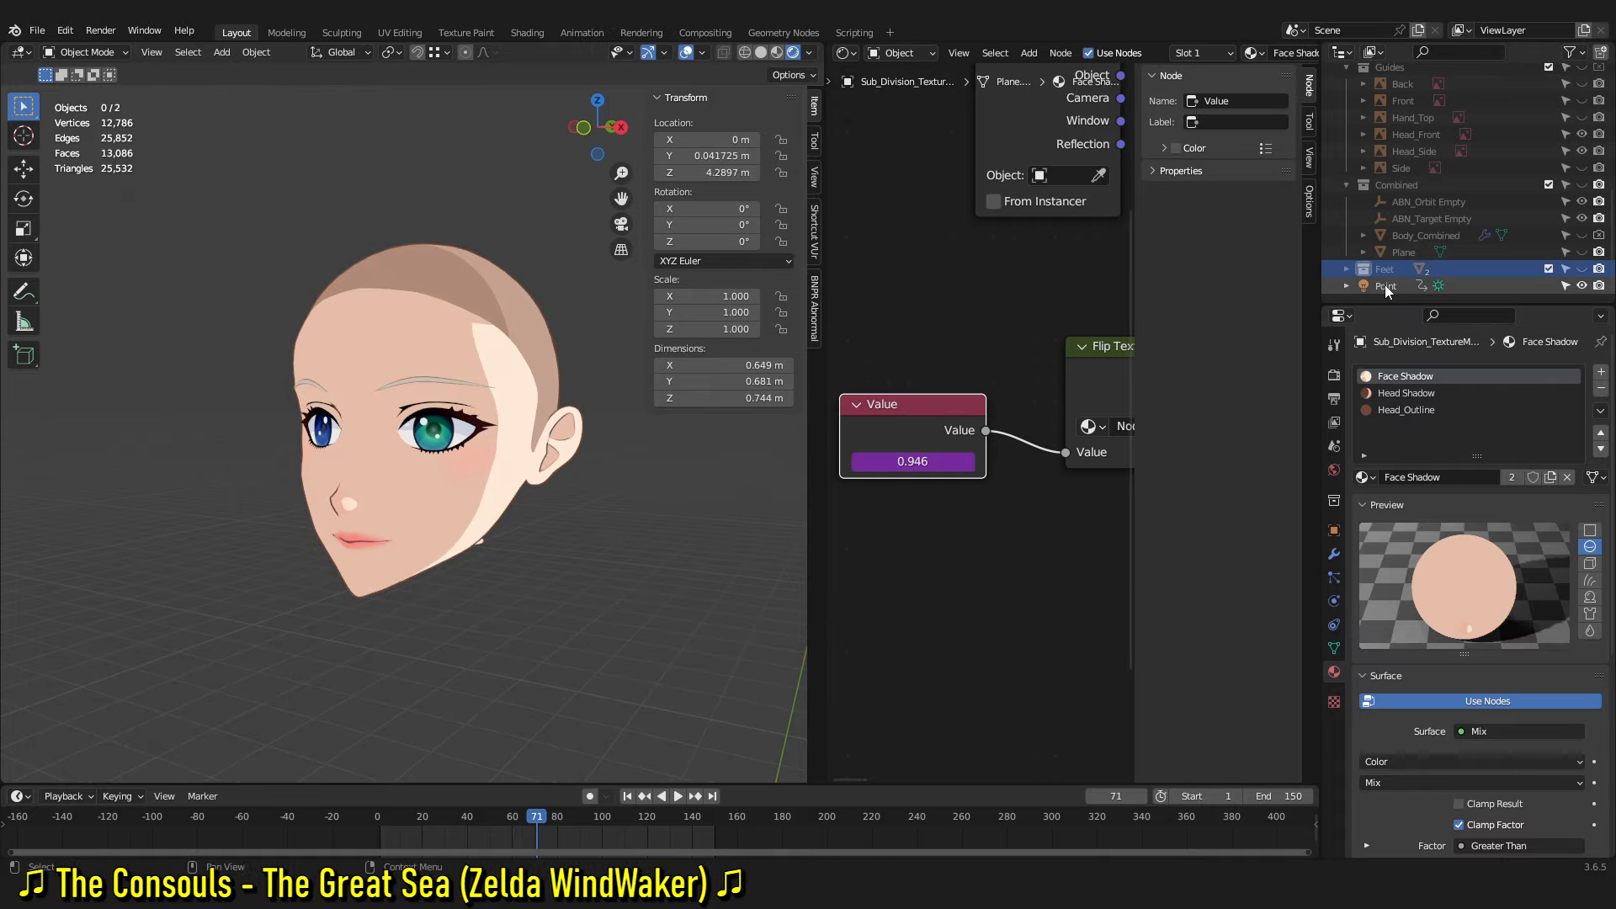
Select the Point light and vary its Z rotation to about 426° and beyond to move the face shadow
click(1381, 285)
click(1333, 532)
mouse_move(1511, 513)
mouse_down()
mouse_move(1608, 513)
mouse_move(1481, 512)
mouse_up()
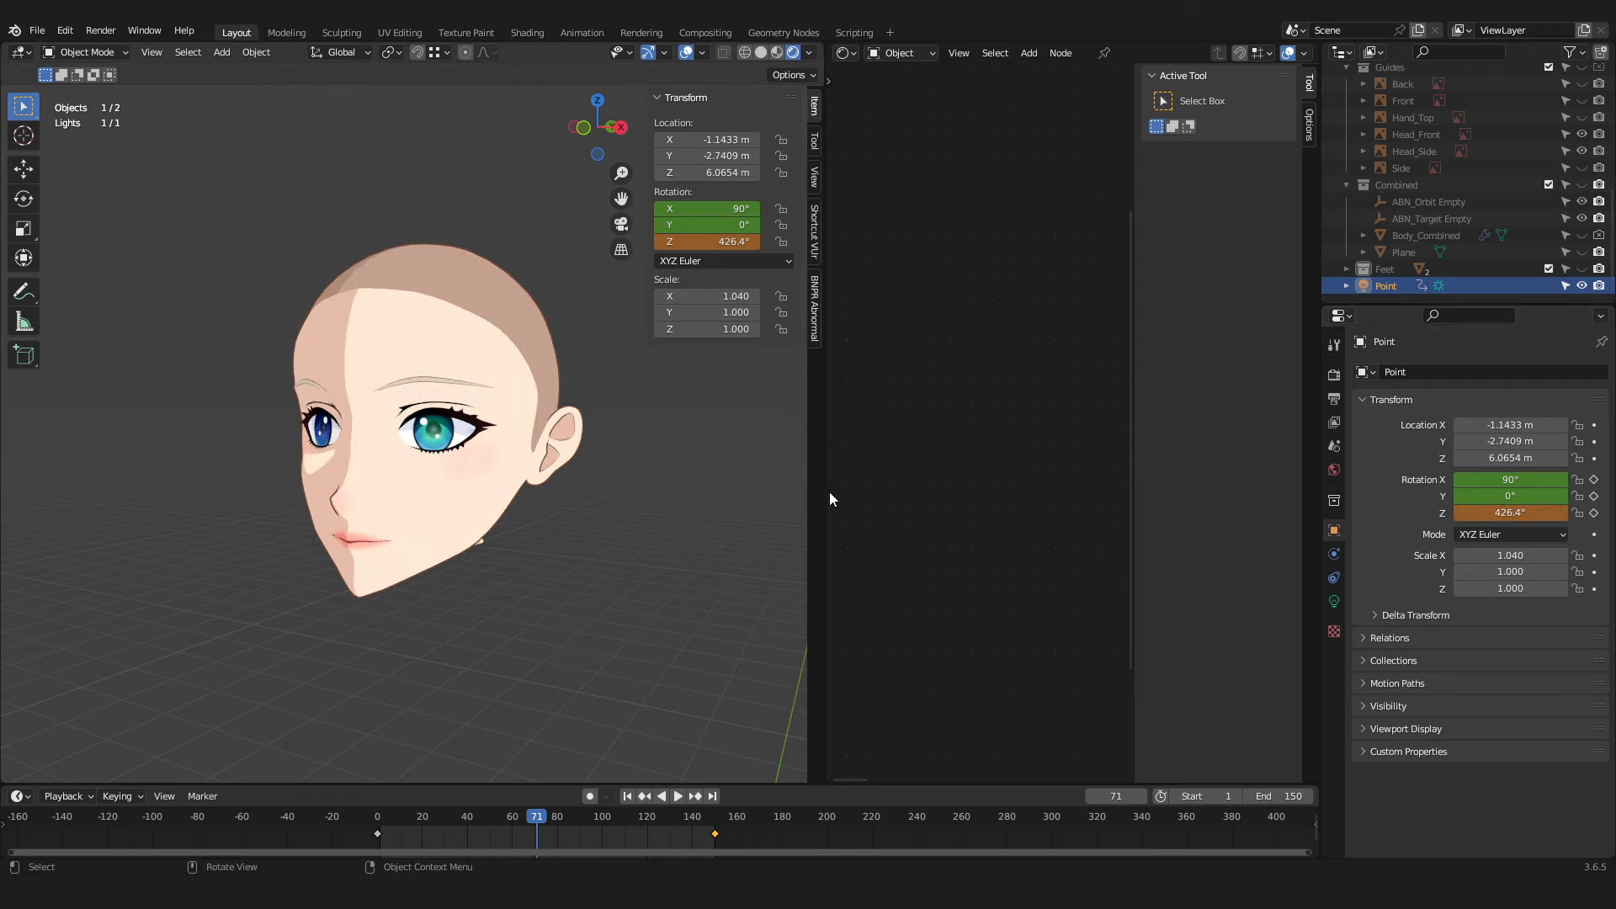
drag(1510, 512, 1490, 512)
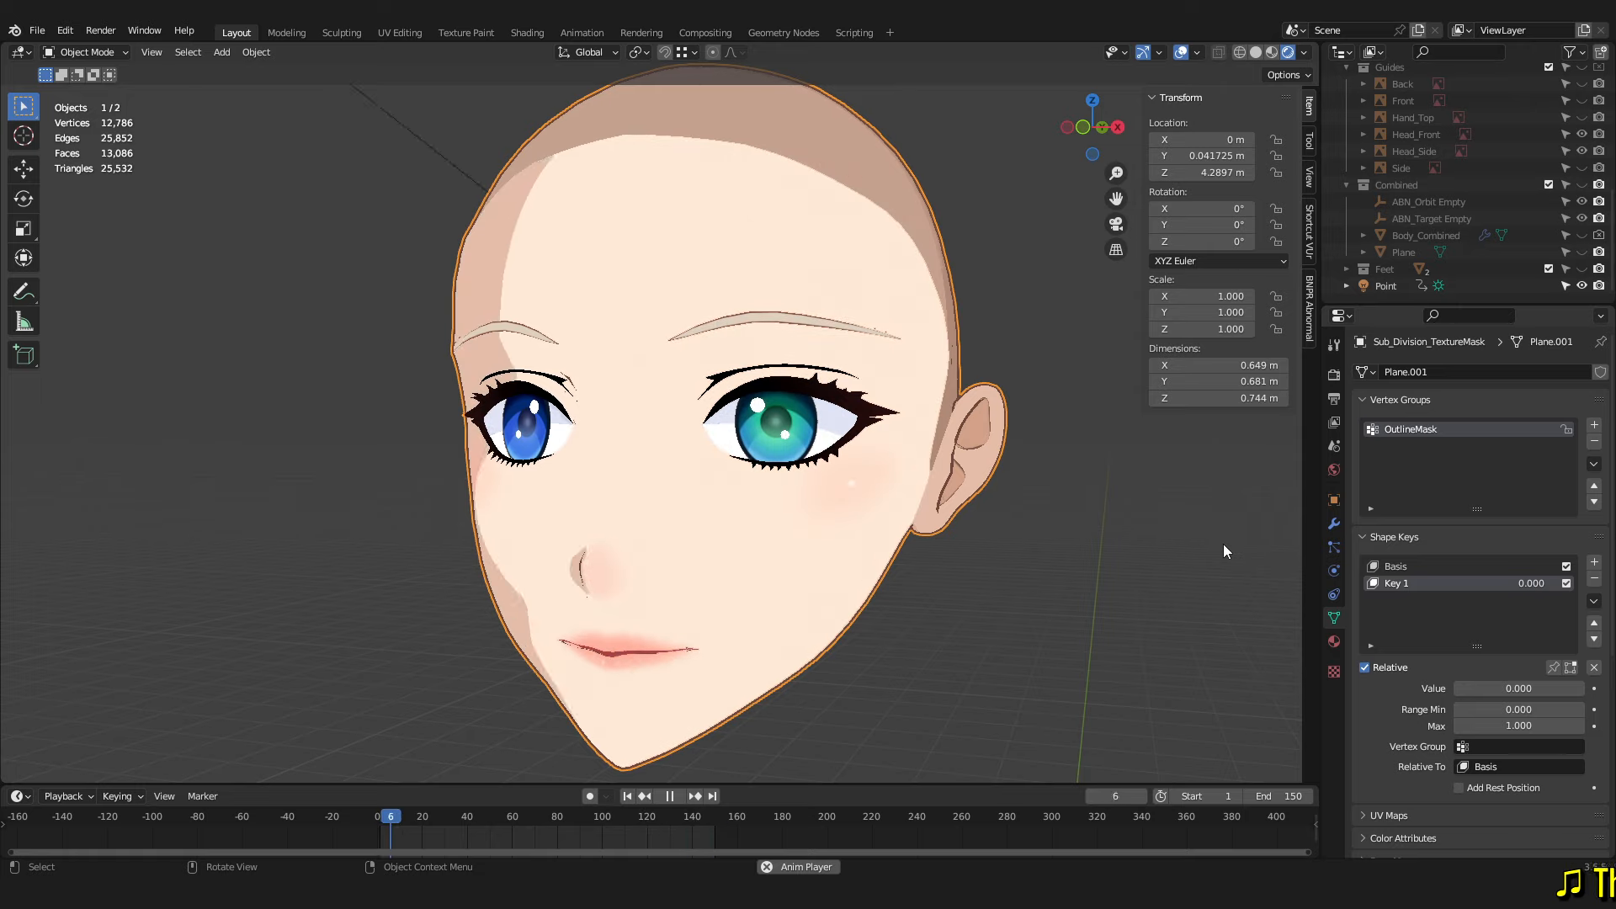
Test the head's Key 1 shape key up to about 0.9 during playback, return it to 0, and toggle the playback
drag(1509, 691, 1613, 691)
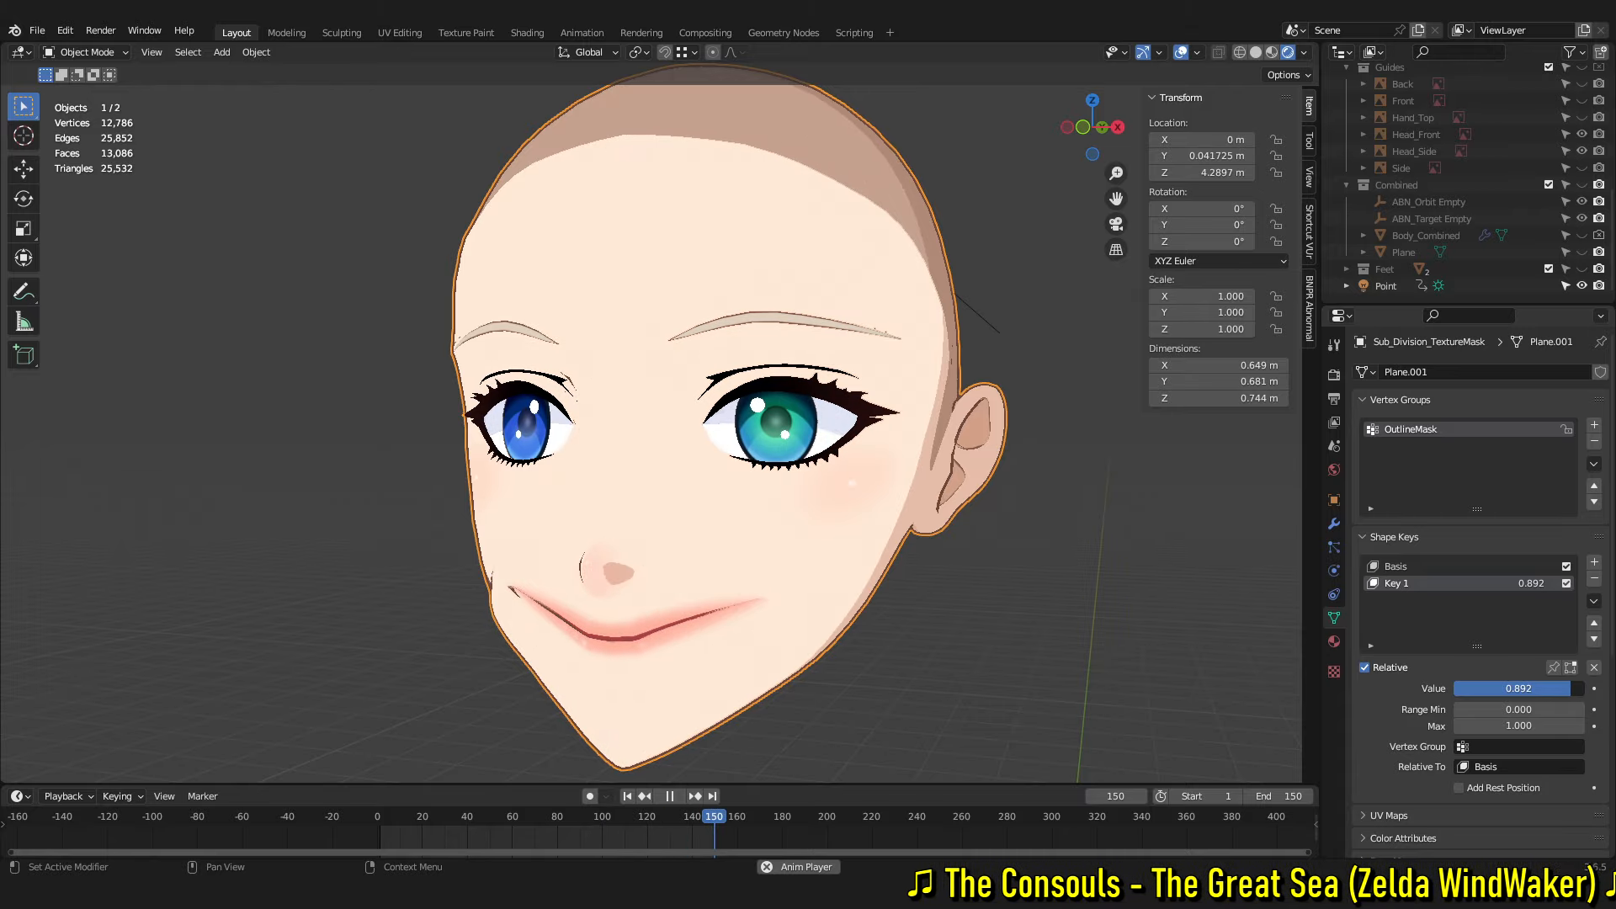
drag(1613, 691, 1555, 689)
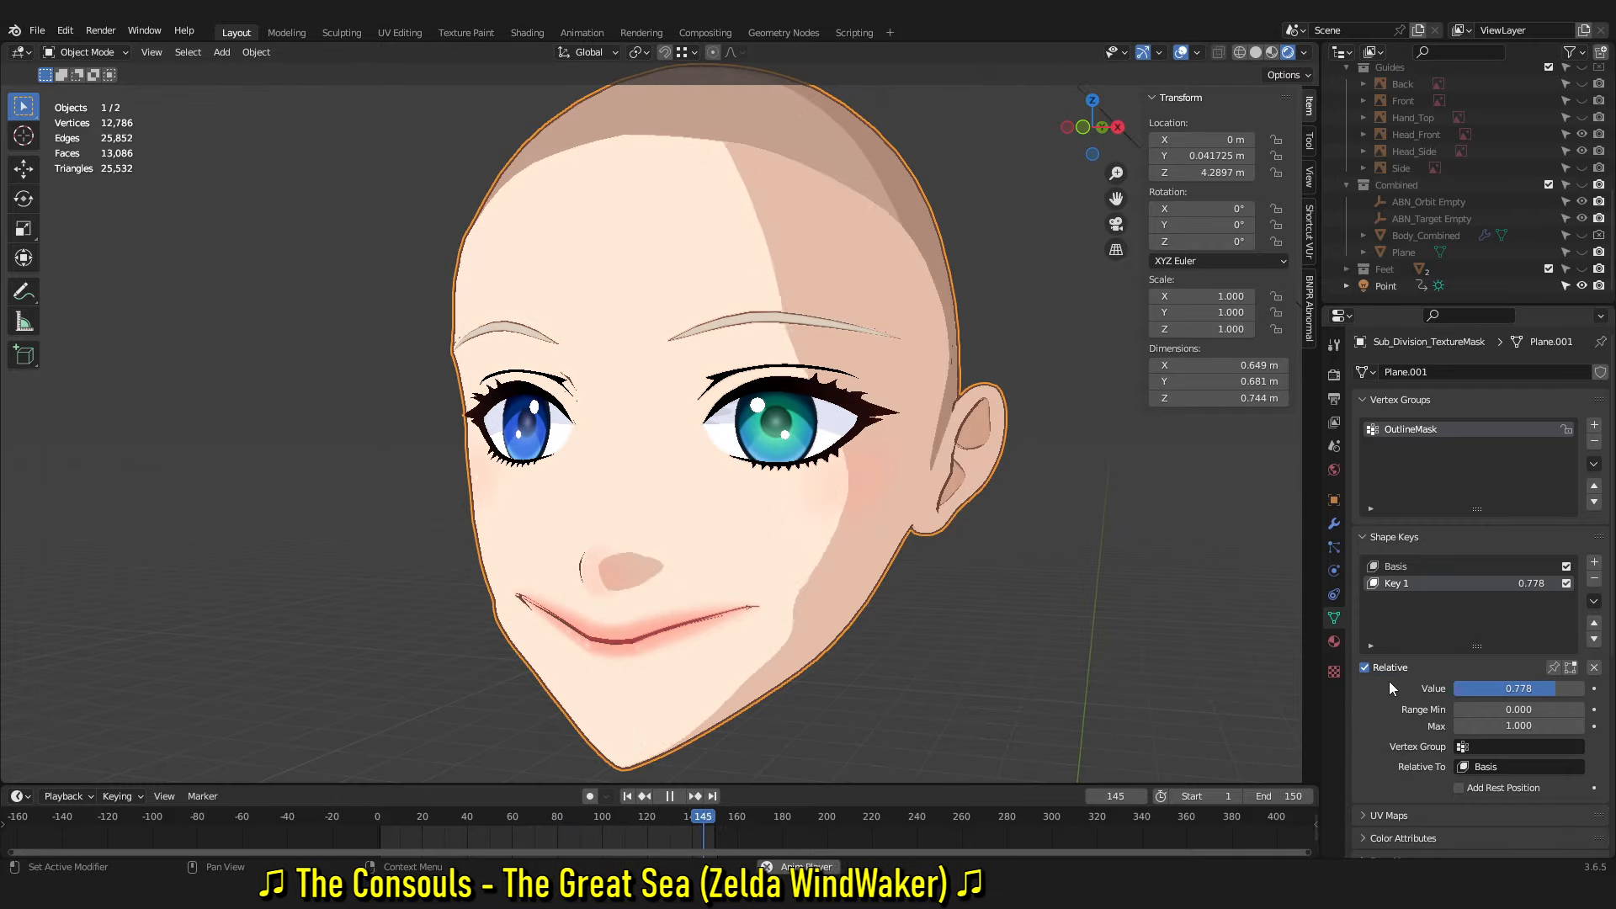
drag(1542, 690, 1435, 690)
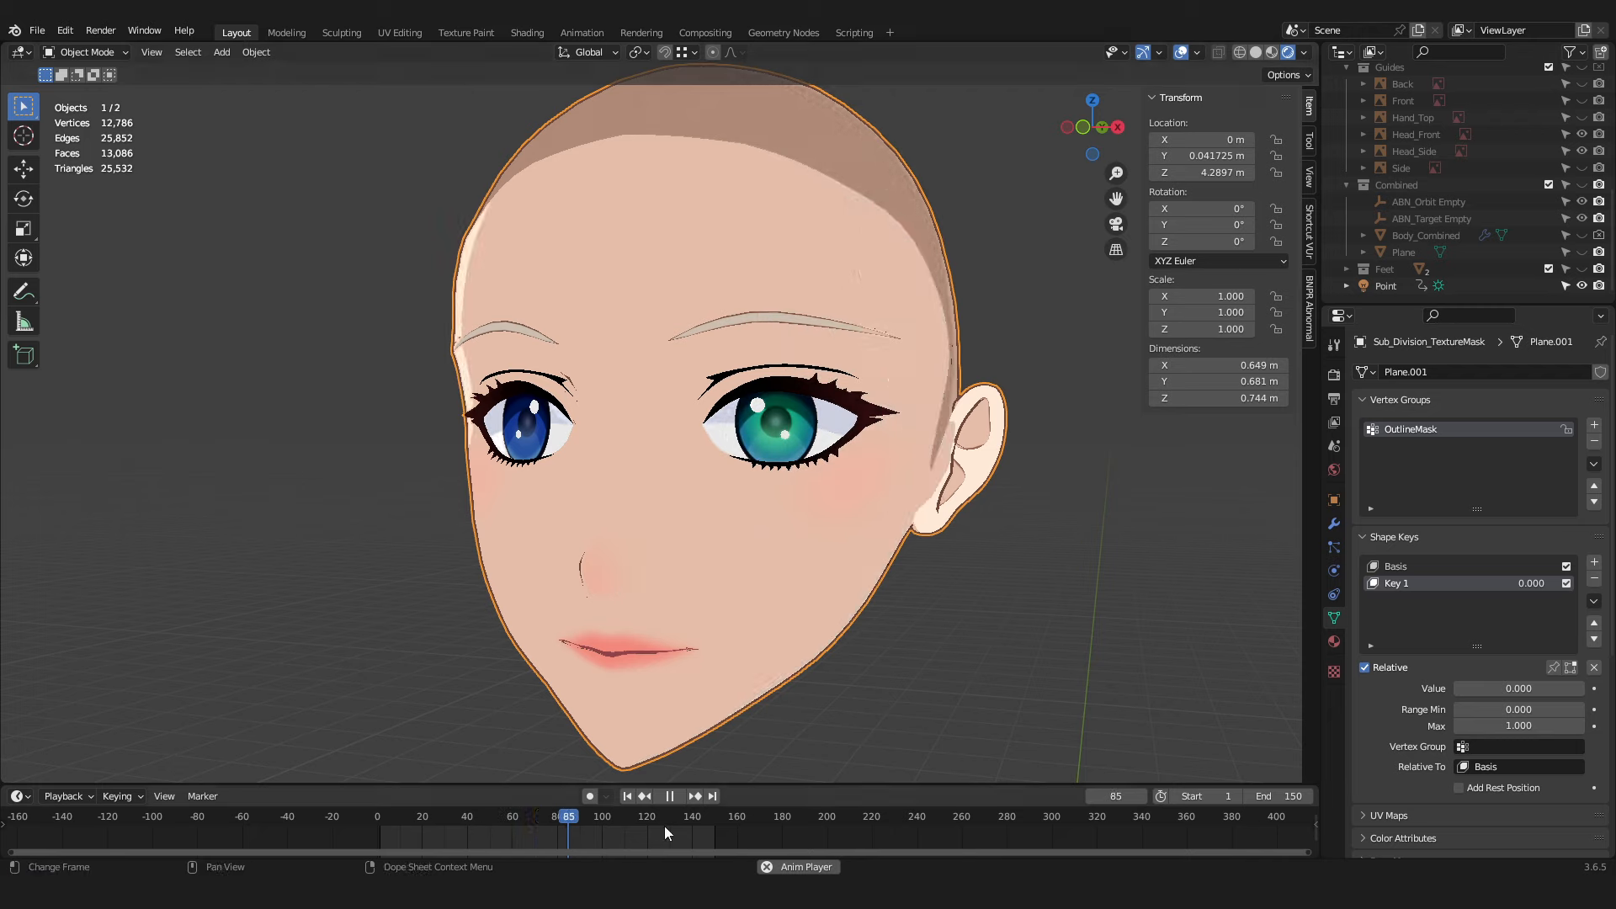
click(673, 798)
click(678, 796)
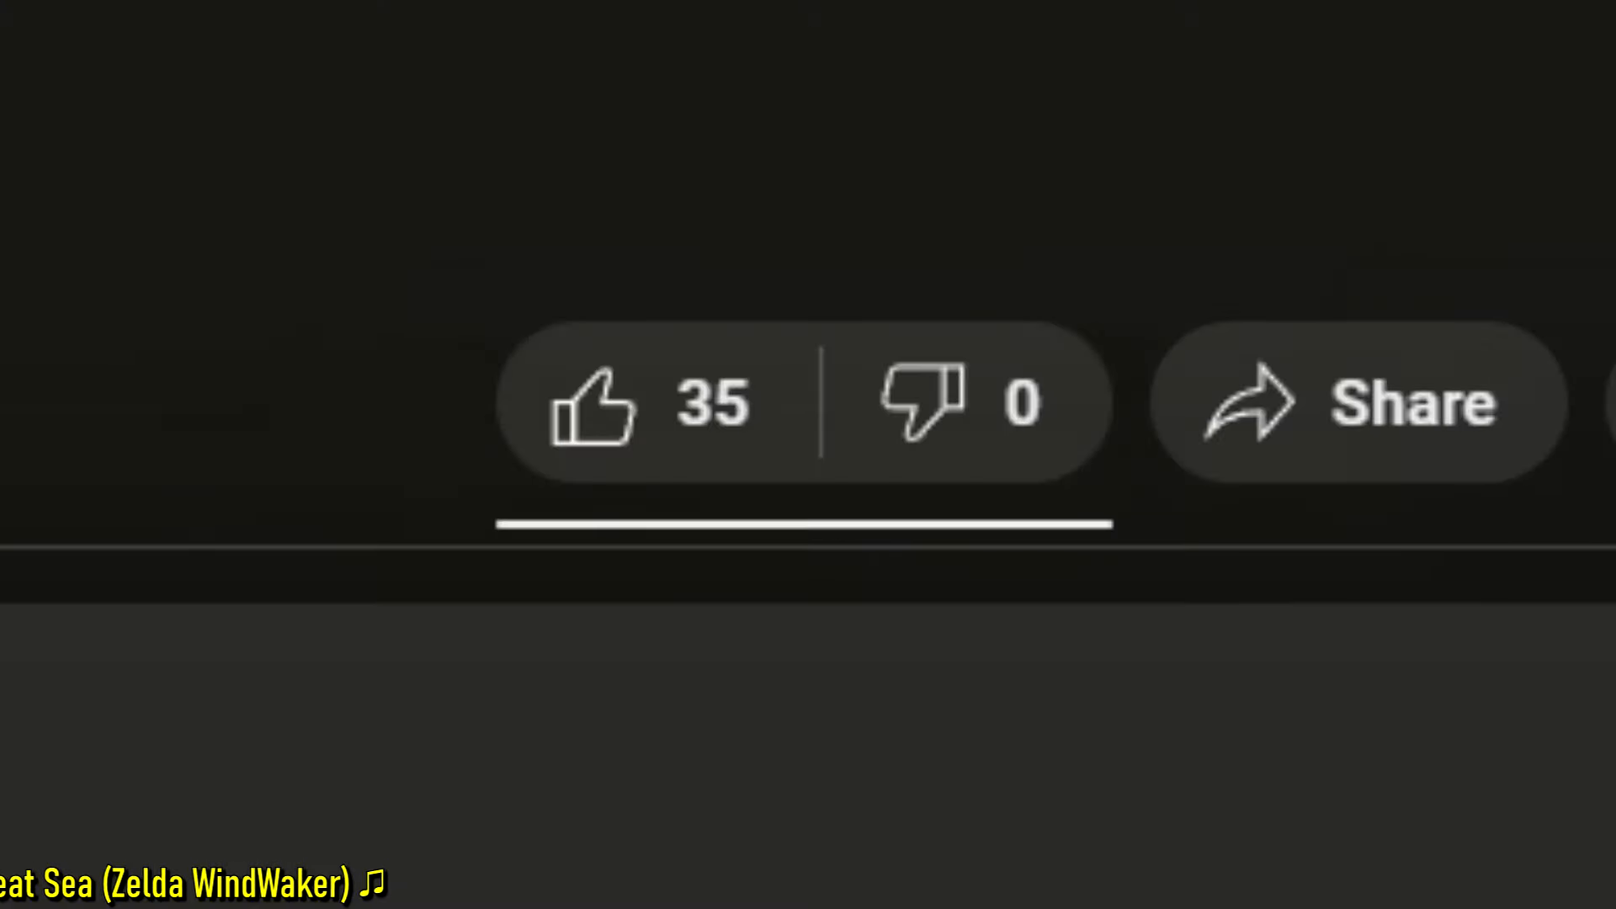
click(744, 399)
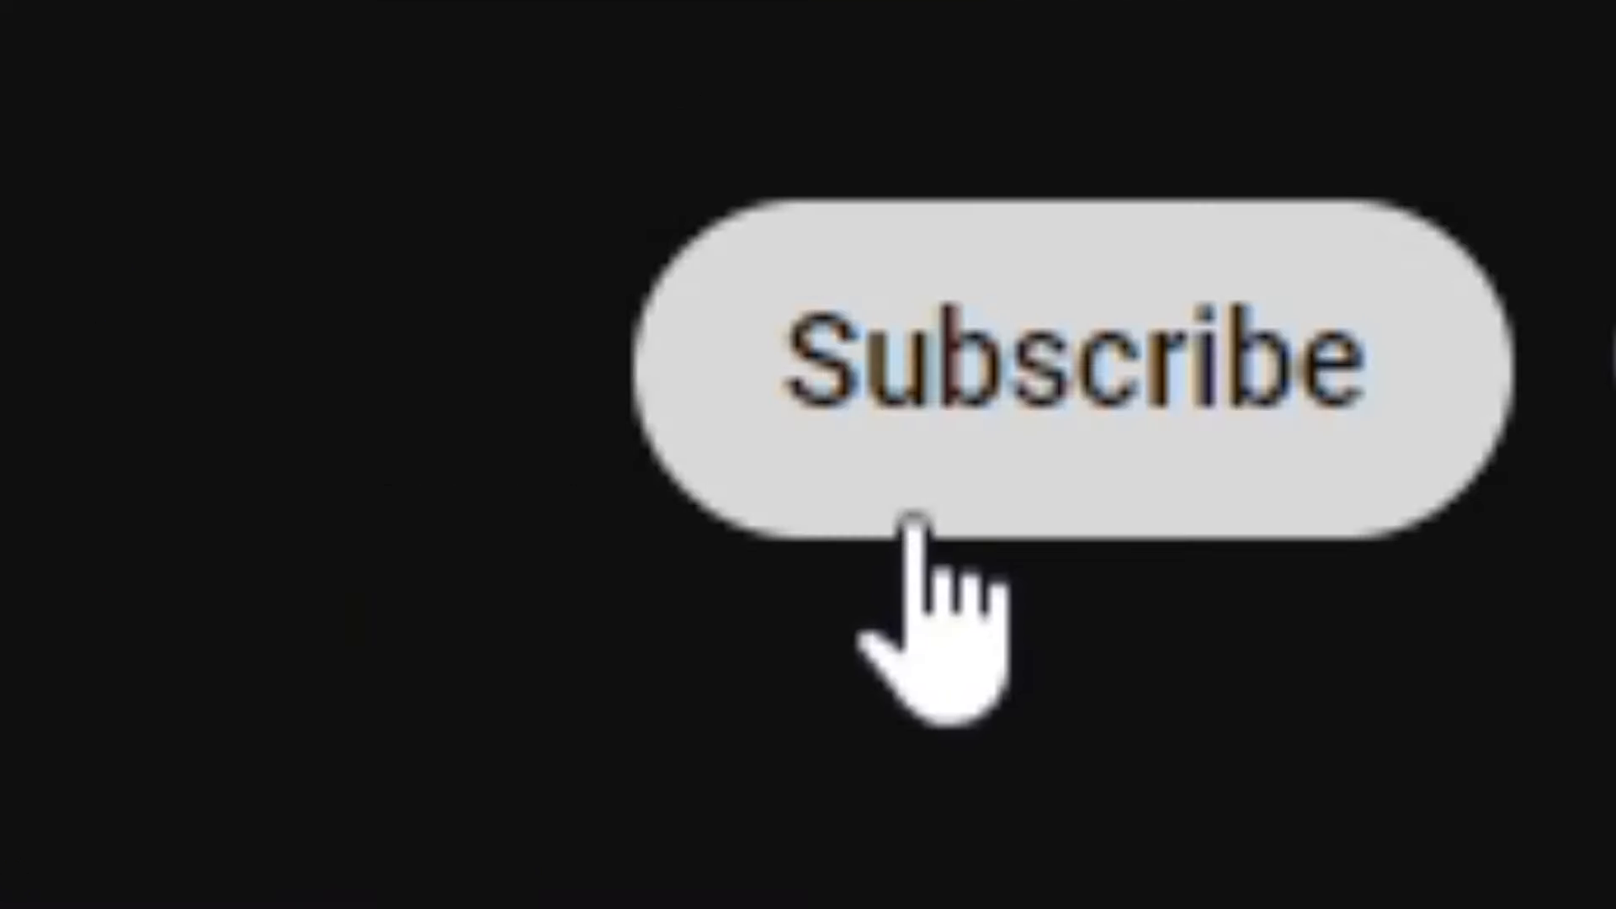
click(901, 541)
click(803, 181)
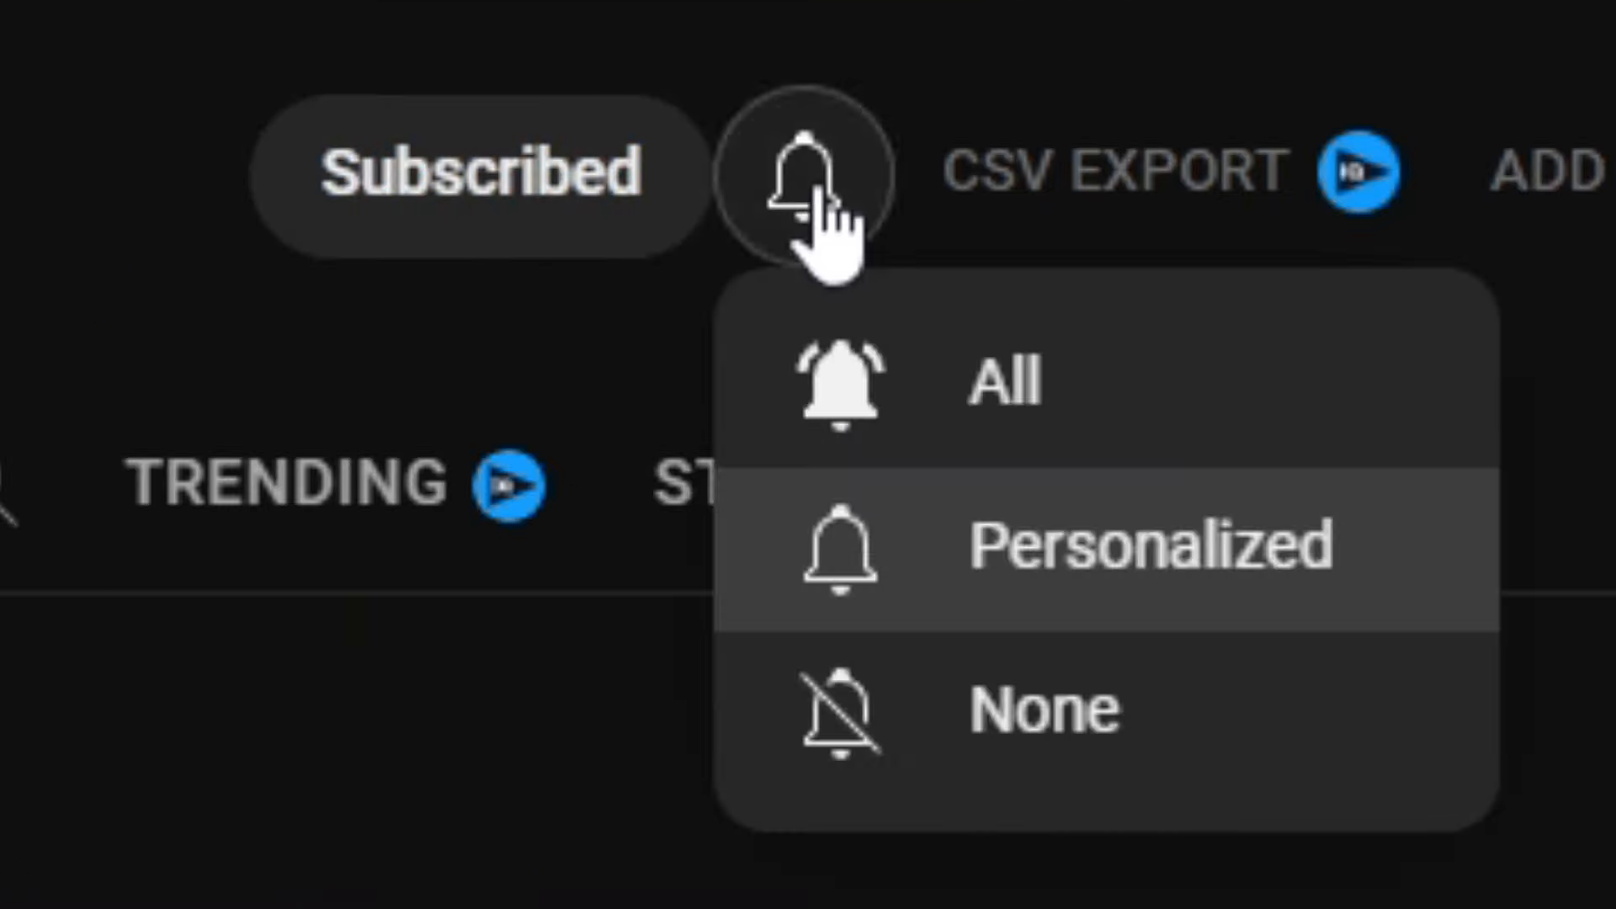
click(875, 383)
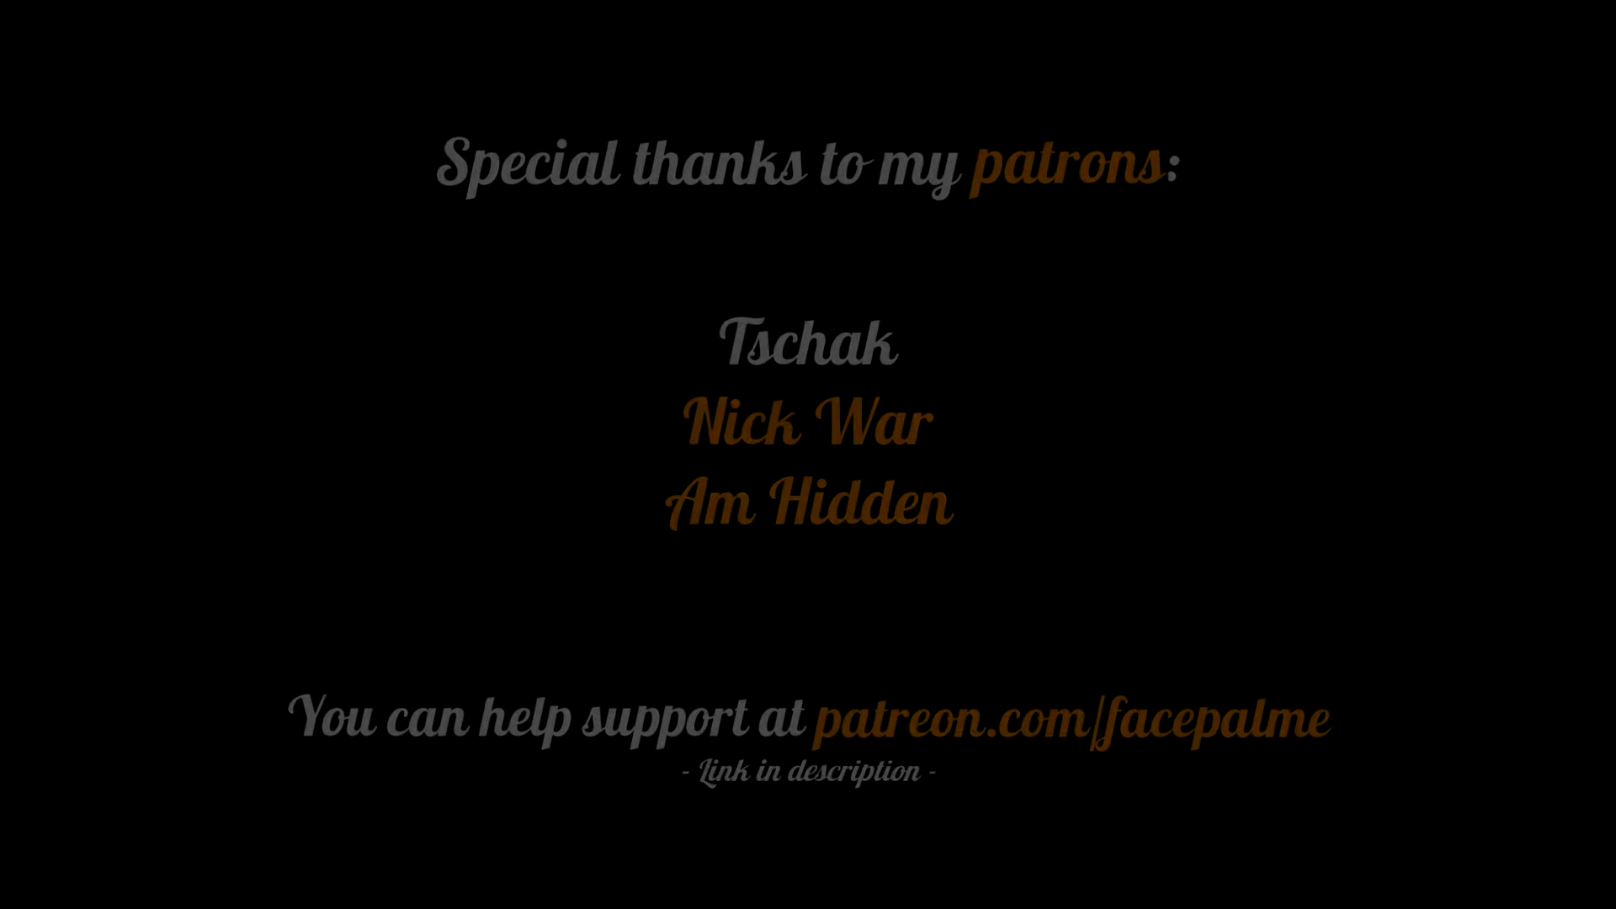